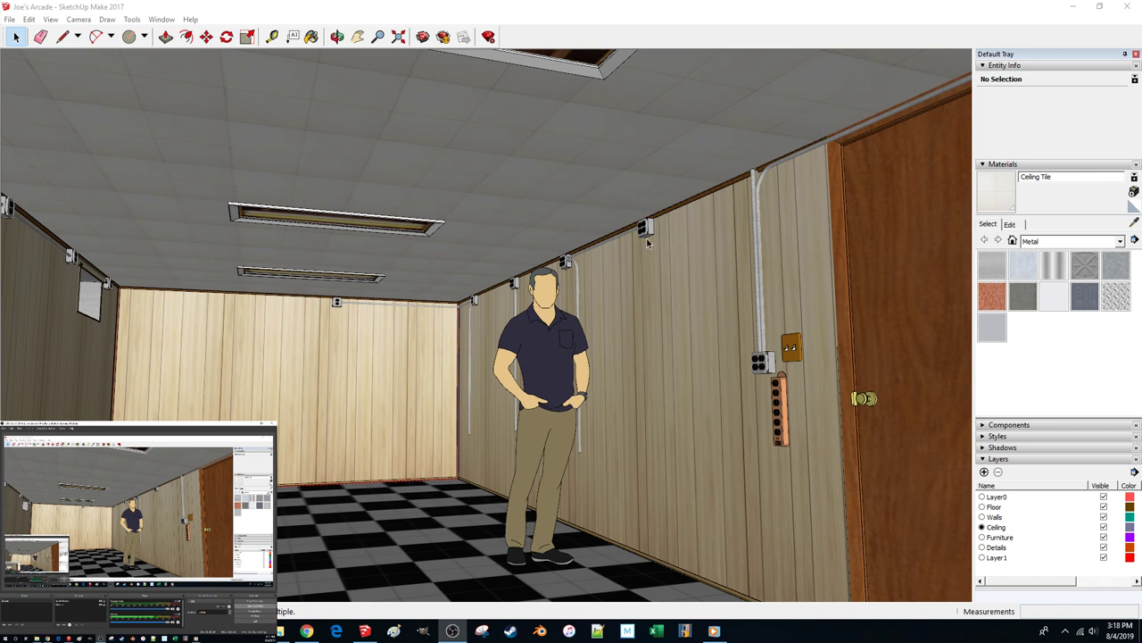
Examine the empty room model's ceiling lights, wall outlets, conduits and door against the reference footage and hand-drawn sketch
click(726, 11)
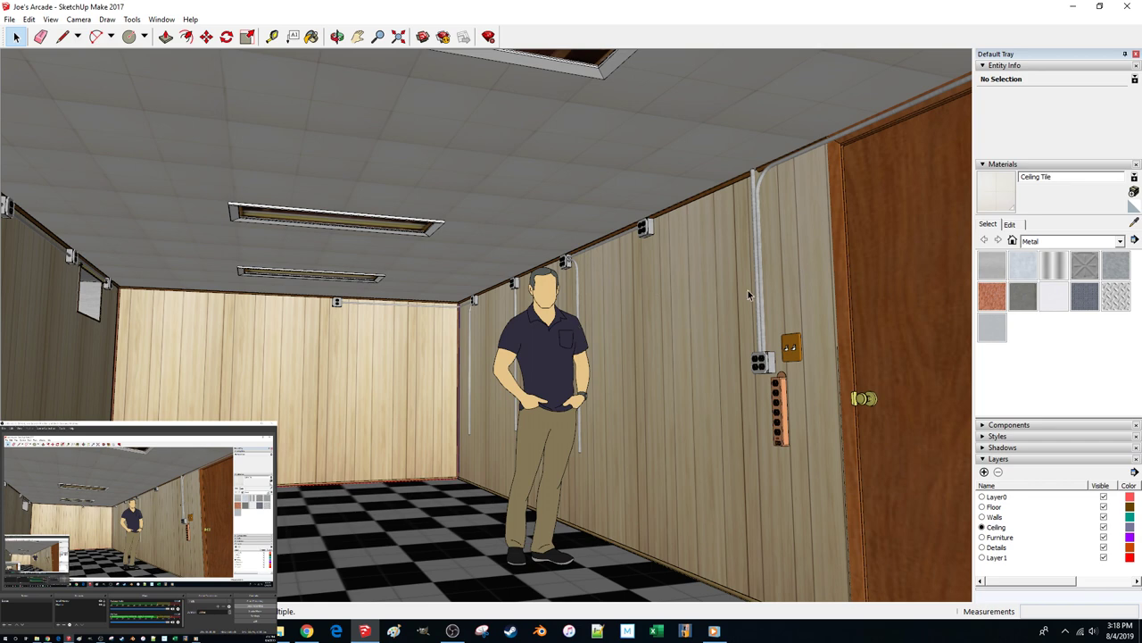
scroll(748, 290, down, 3)
scroll(748, 290, up, 3)
scroll(748, 290, down, 3)
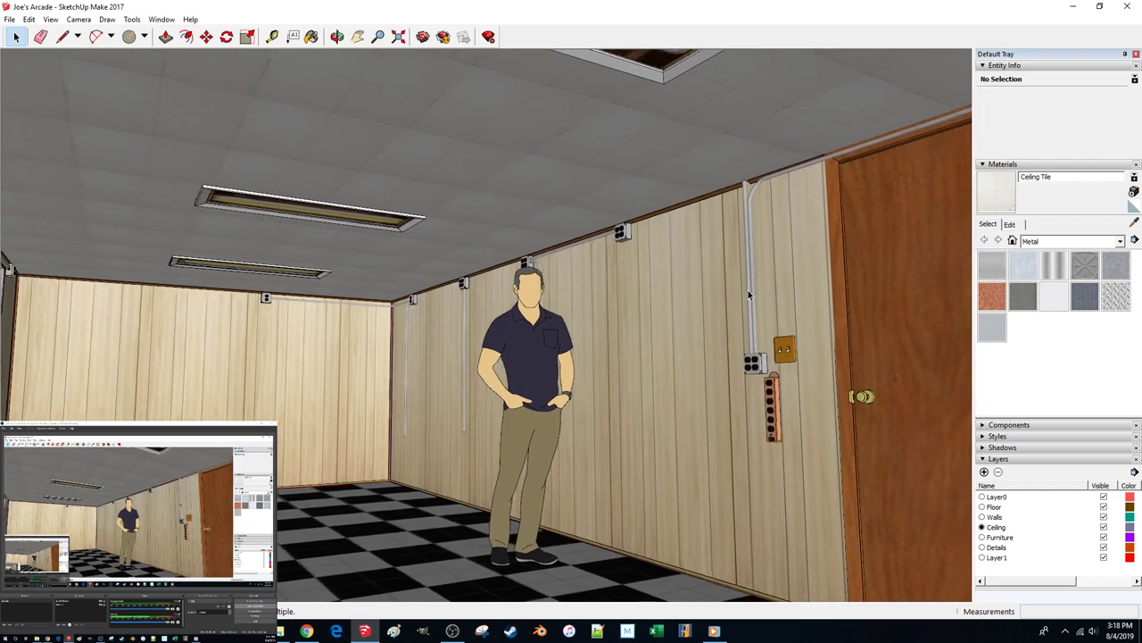
scroll(748, 290, up, 3)
scroll(748, 290, down, 3)
scroll(748, 293, up, 4)
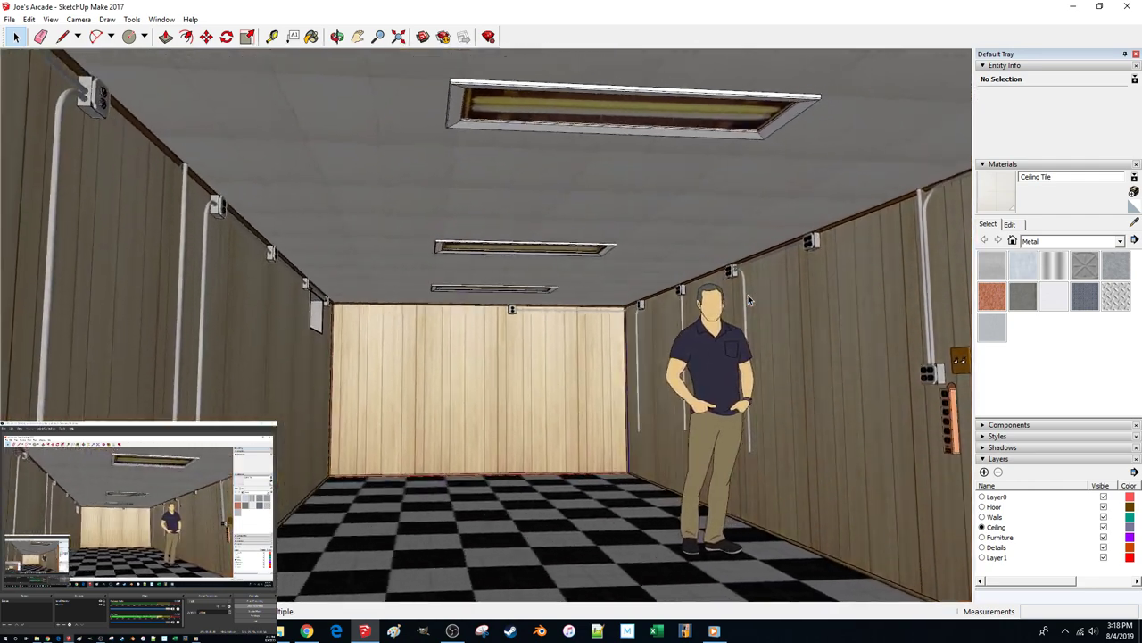
scroll(748, 299, down, 2)
scroll(748, 299, up, 3)
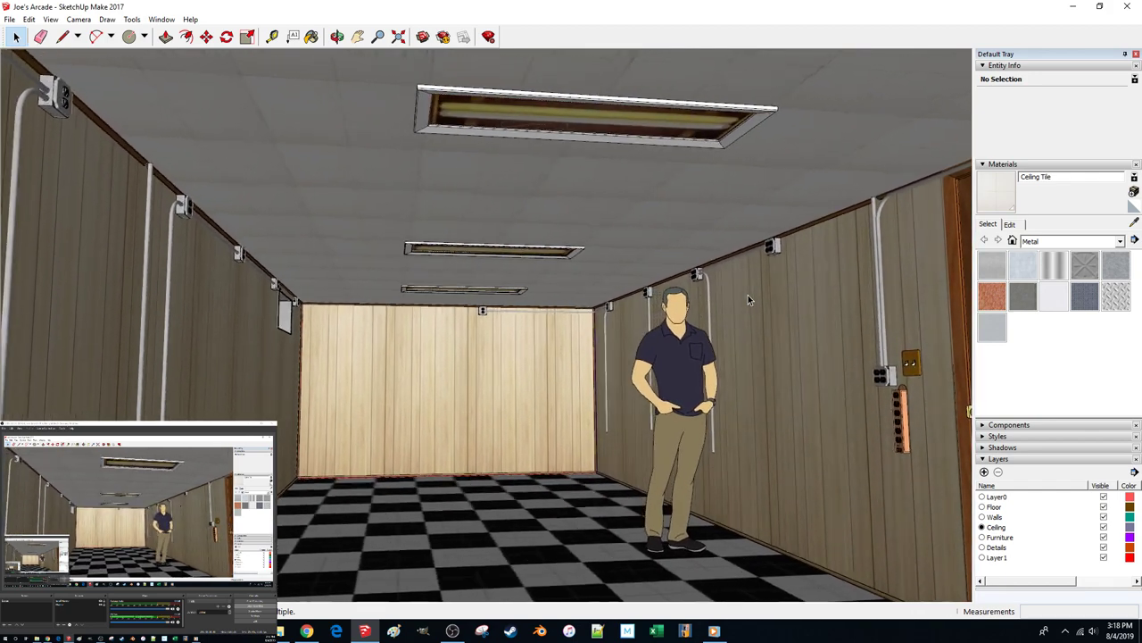
scroll(748, 294, up, 2)
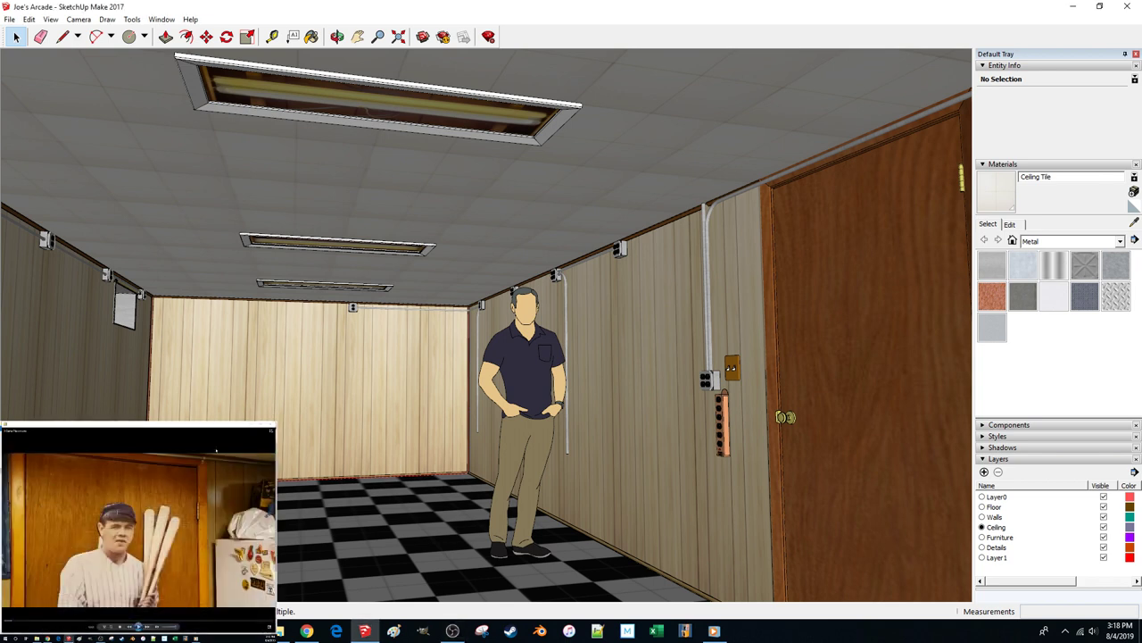
click(150, 429)
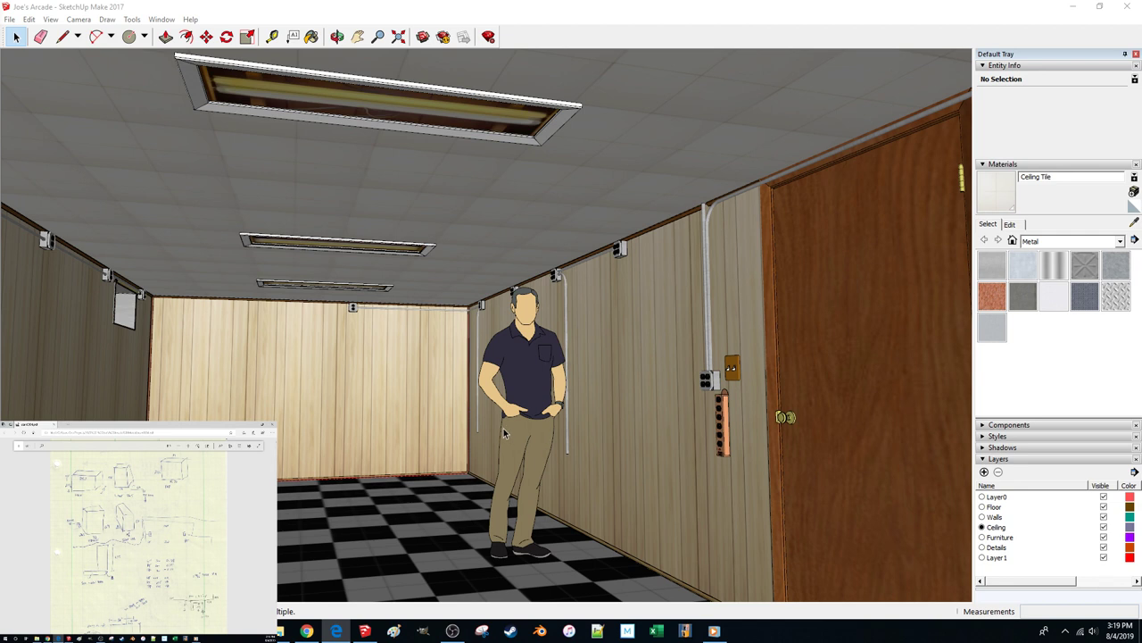
click(713, 5)
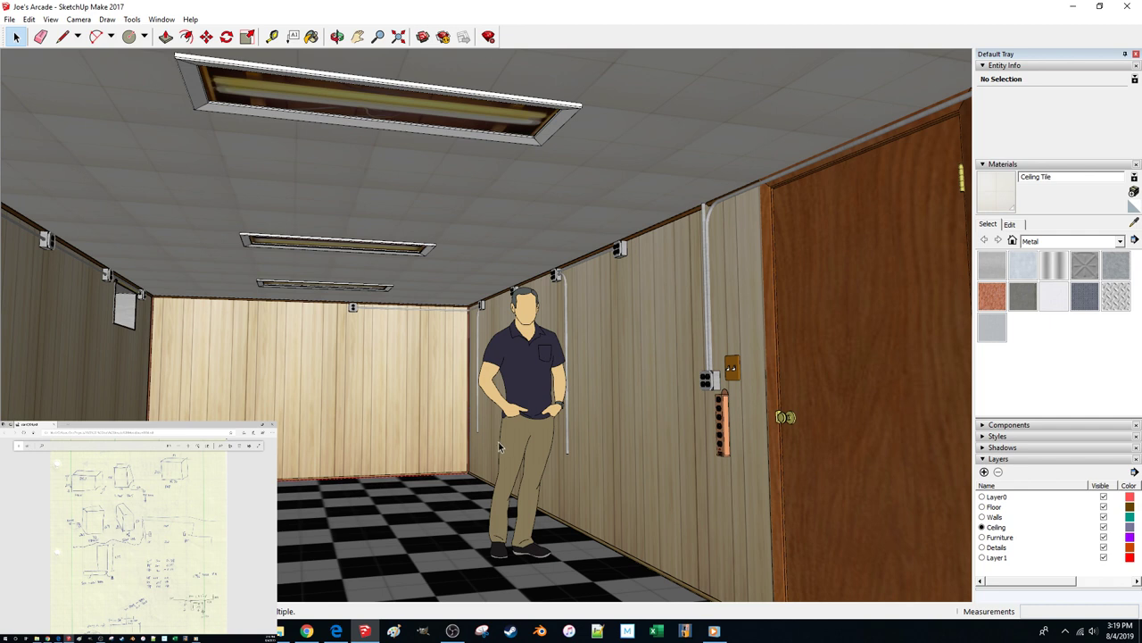
Switch to Chrome, play the music video on YouTube, and return to SketchUp
mouse_move(310, 630)
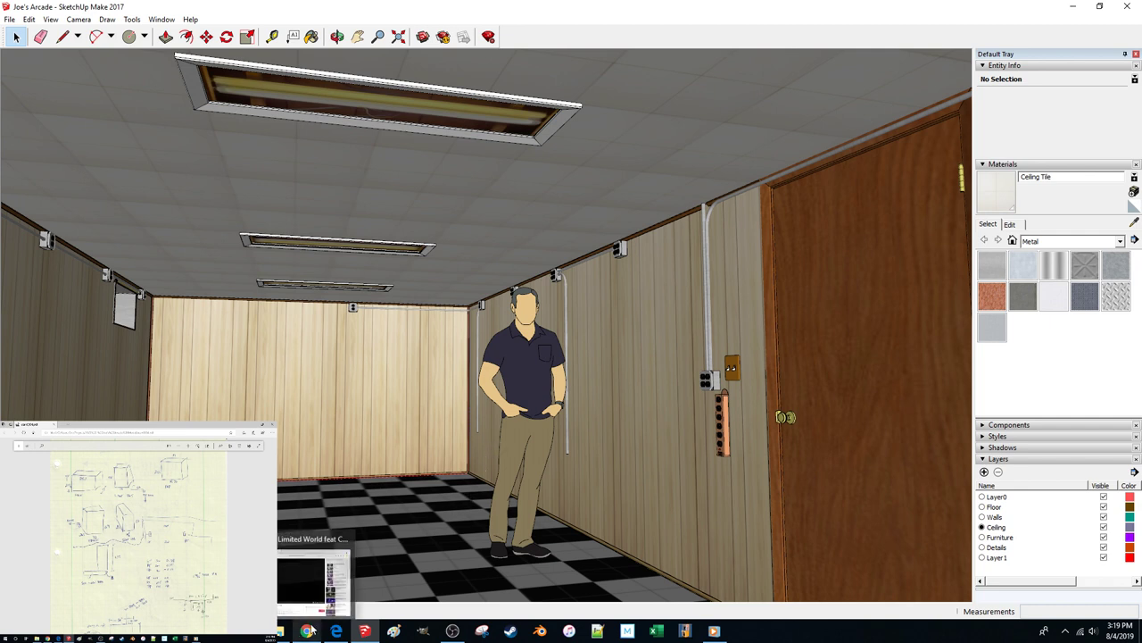
click(308, 631)
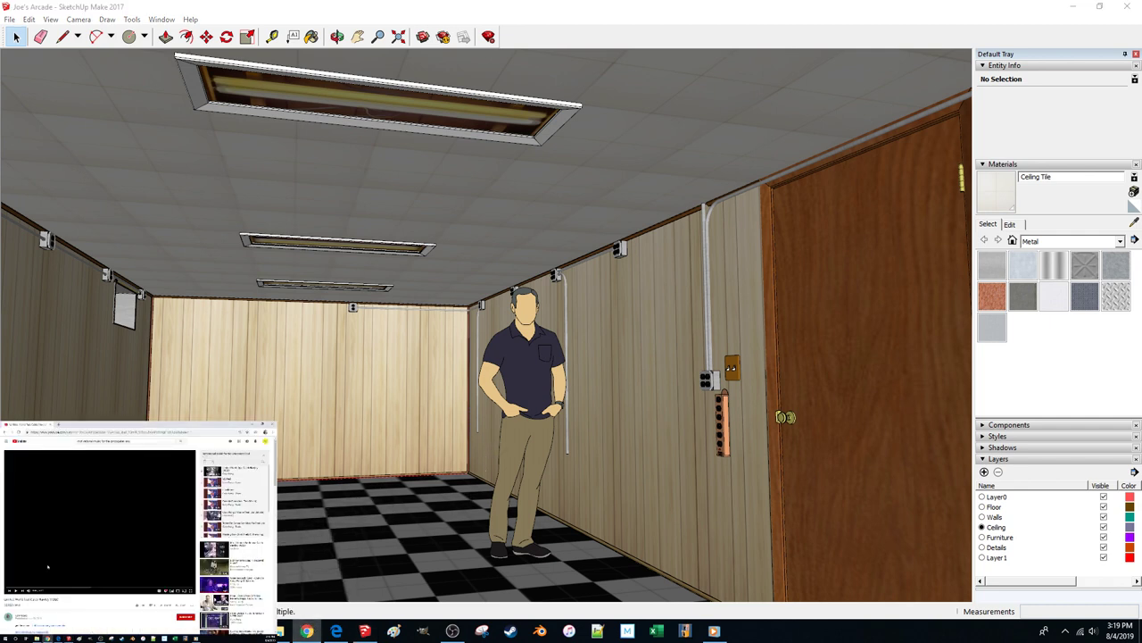
drag(183, 426, 751, 1)
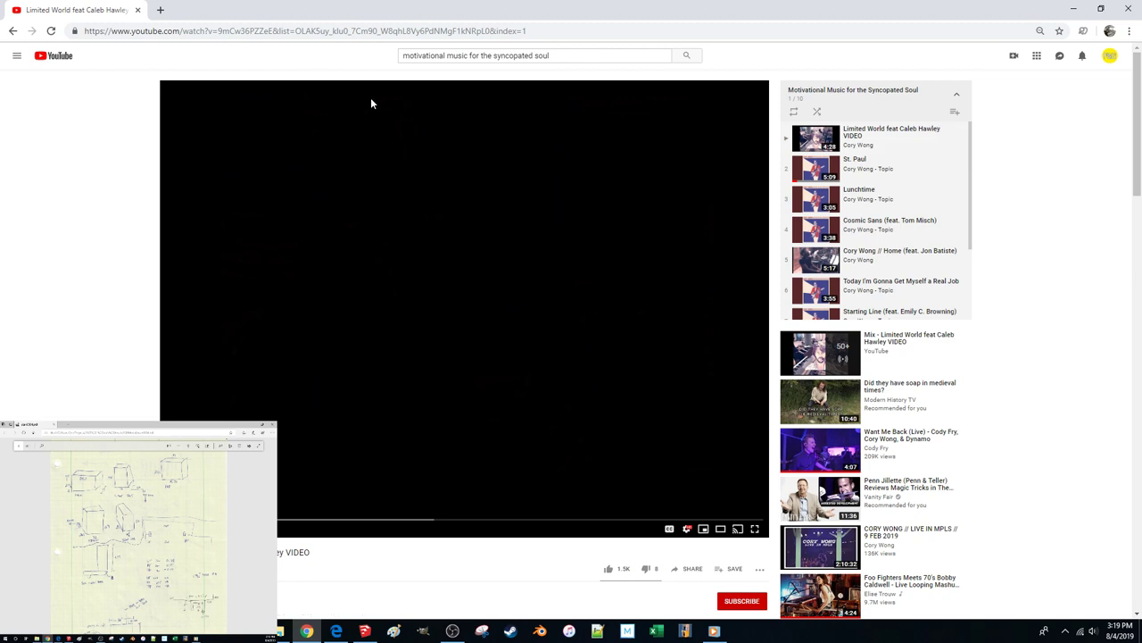
drag(415, 12, 66, 421)
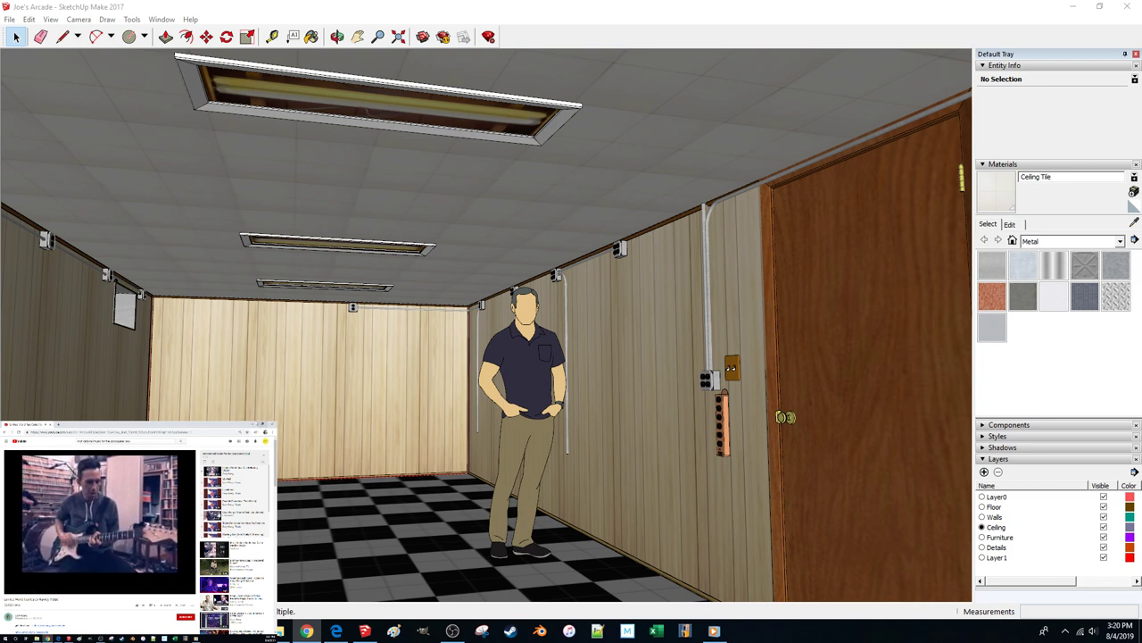
click(252, 424)
click(80, 423)
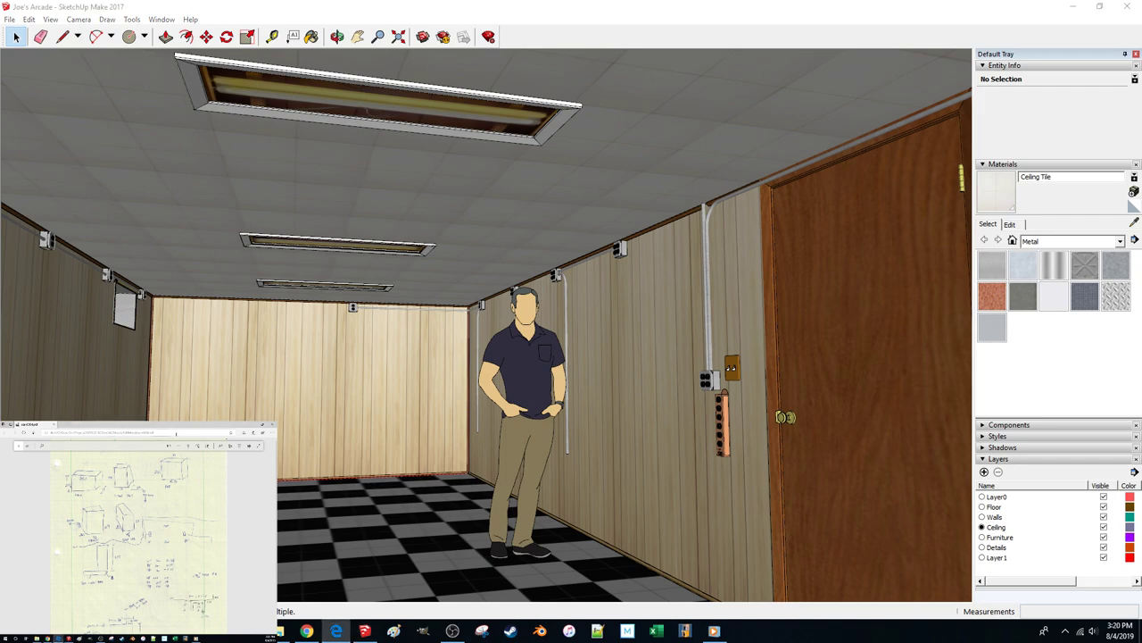
click(503, 6)
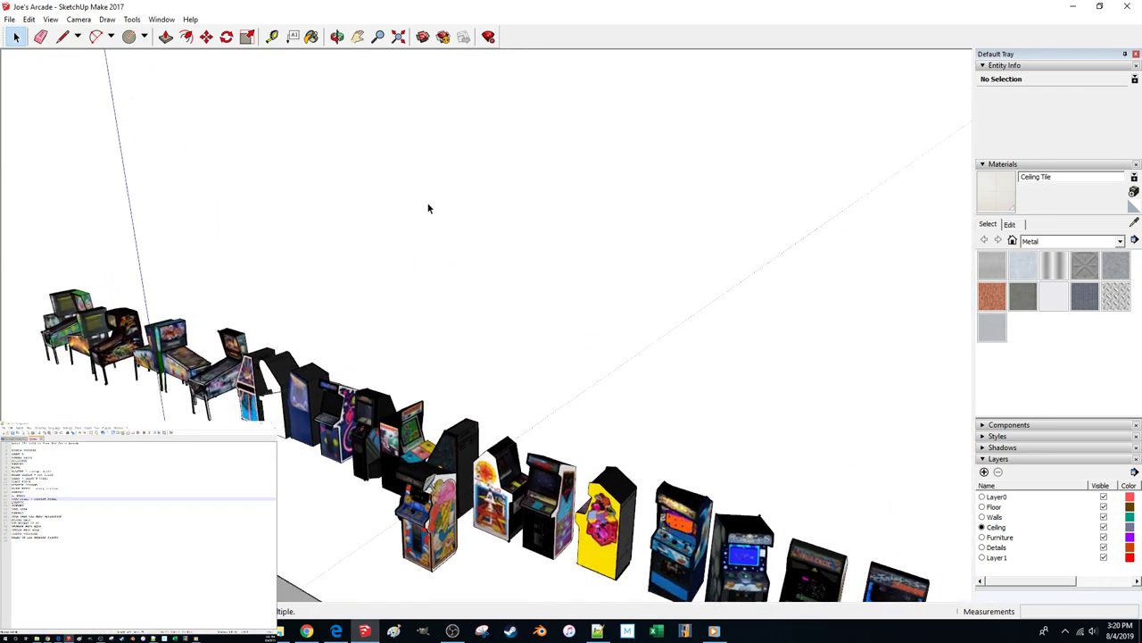
Examine the row of arcade and pinball machines outside the room and review the game list in the text editor
drag(520, 278, 359, 193)
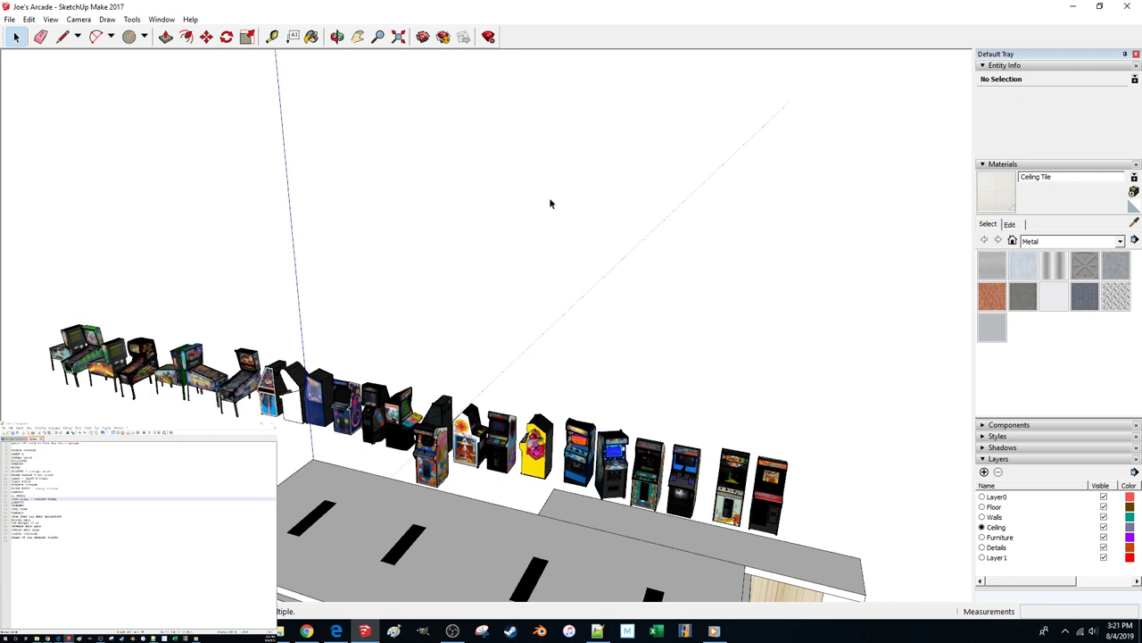
scroll(473, 279, down, 1)
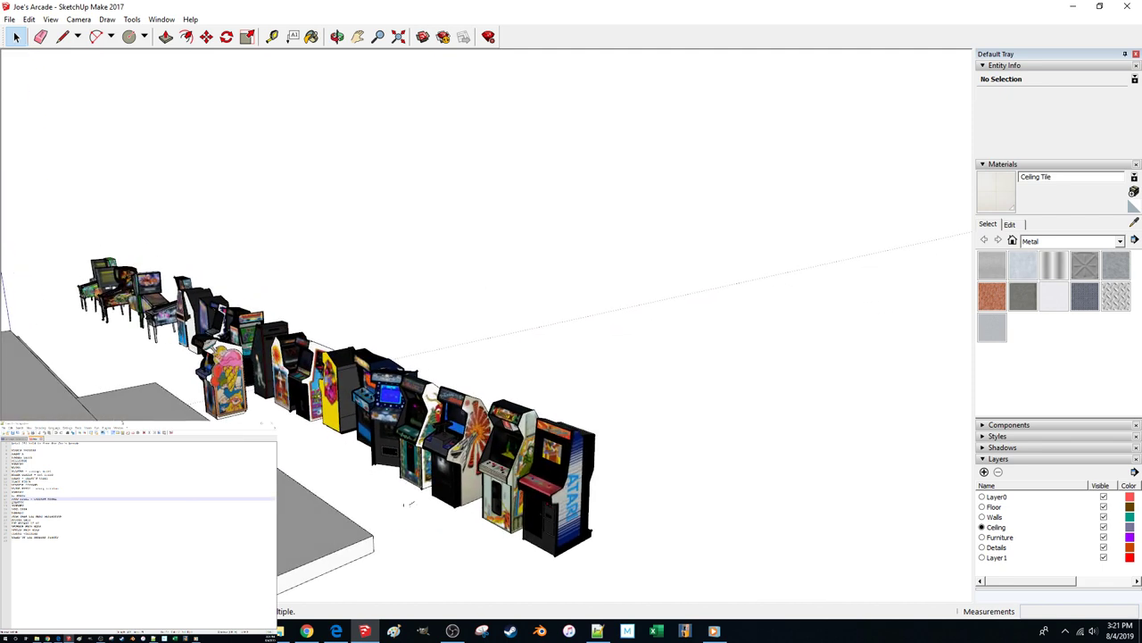
click(123, 422)
click(96, 529)
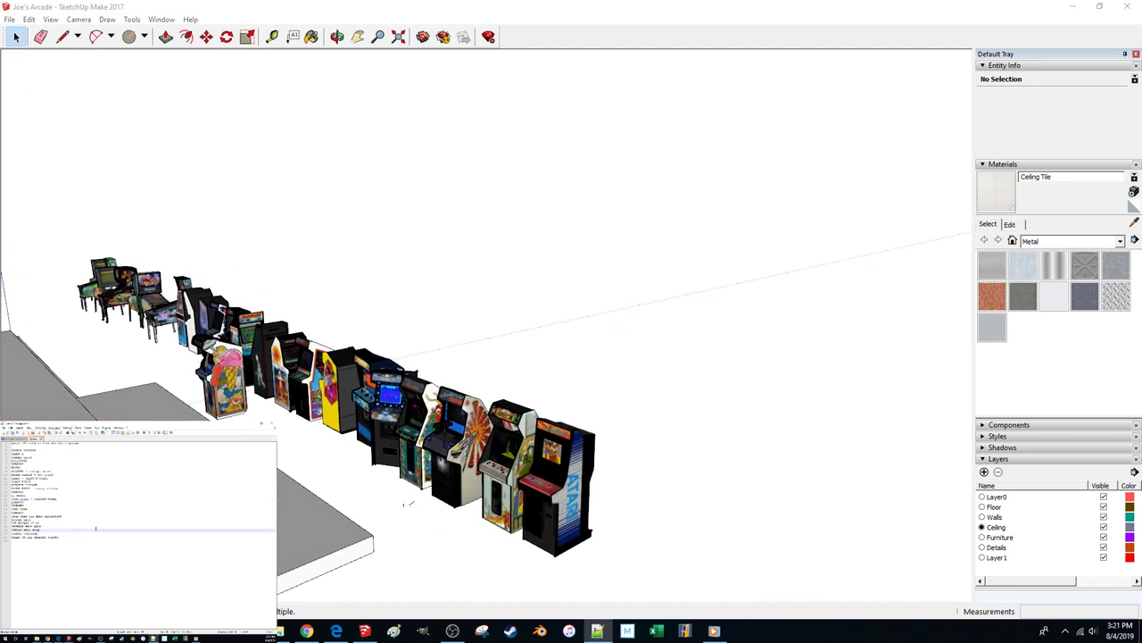
click(59, 481)
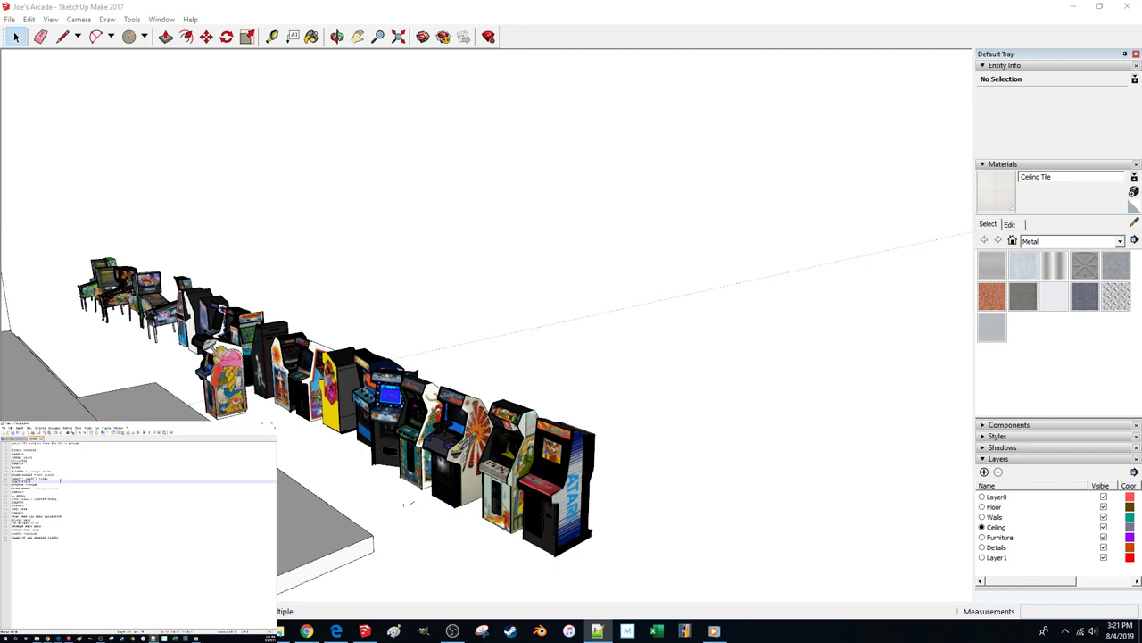
click(71, 495)
click(77, 515)
click(74, 486)
click(73, 487)
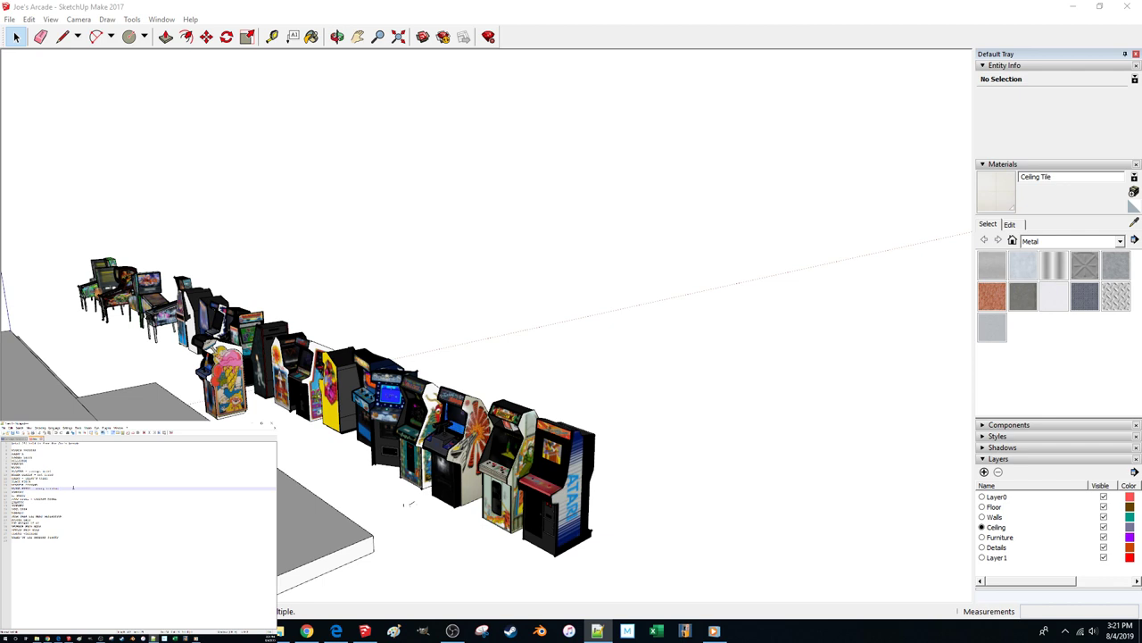
click(55, 471)
Compare the arcade cabinets at the near end of the row with the entries in the text list
click(499, 322)
mouse_move(447, 320)
middle_down()
mouse_move(487, 353)
mouse_move(510, 553)
middle_up()
scroll(365, 508, up, 1)
middle_drag(365, 508, 336, 508)
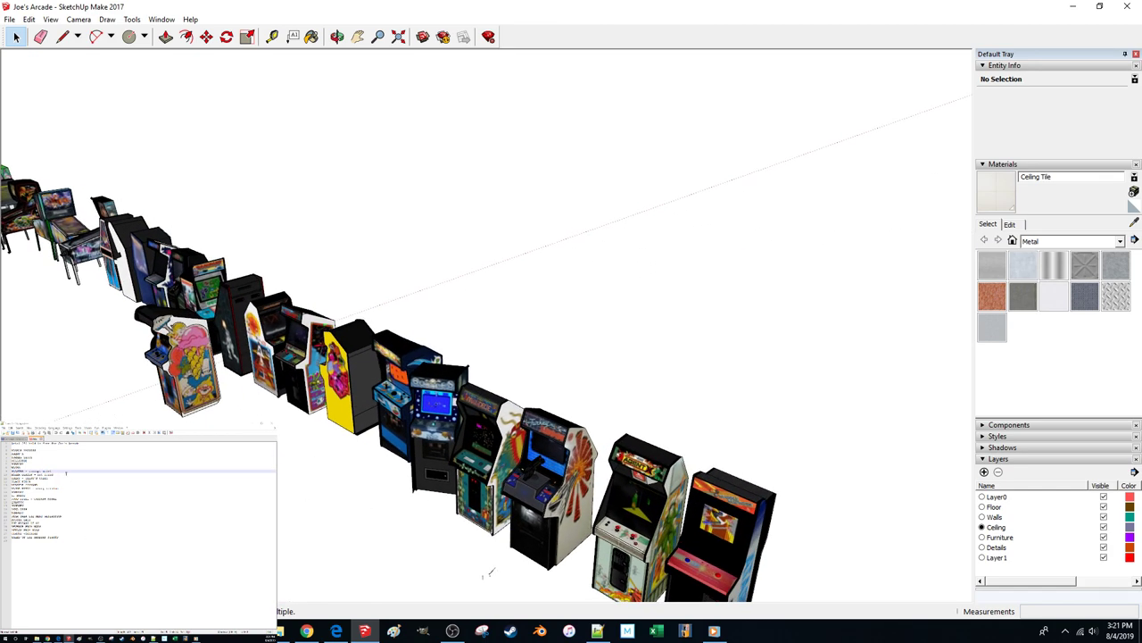
click(66, 473)
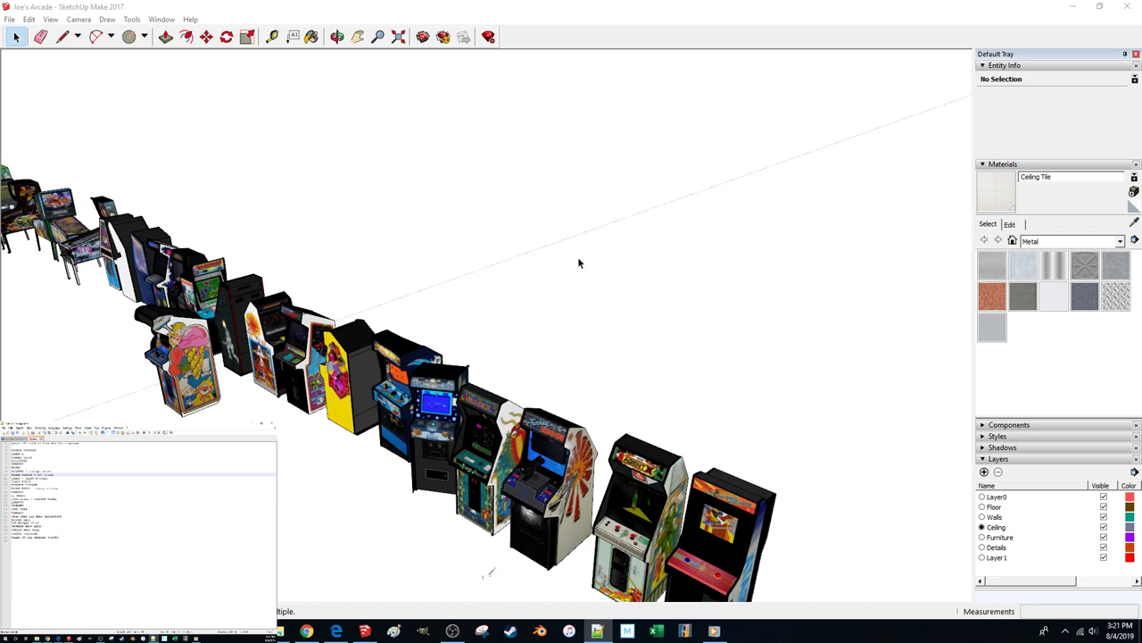
key(Down)
key(Down)
key(Down)
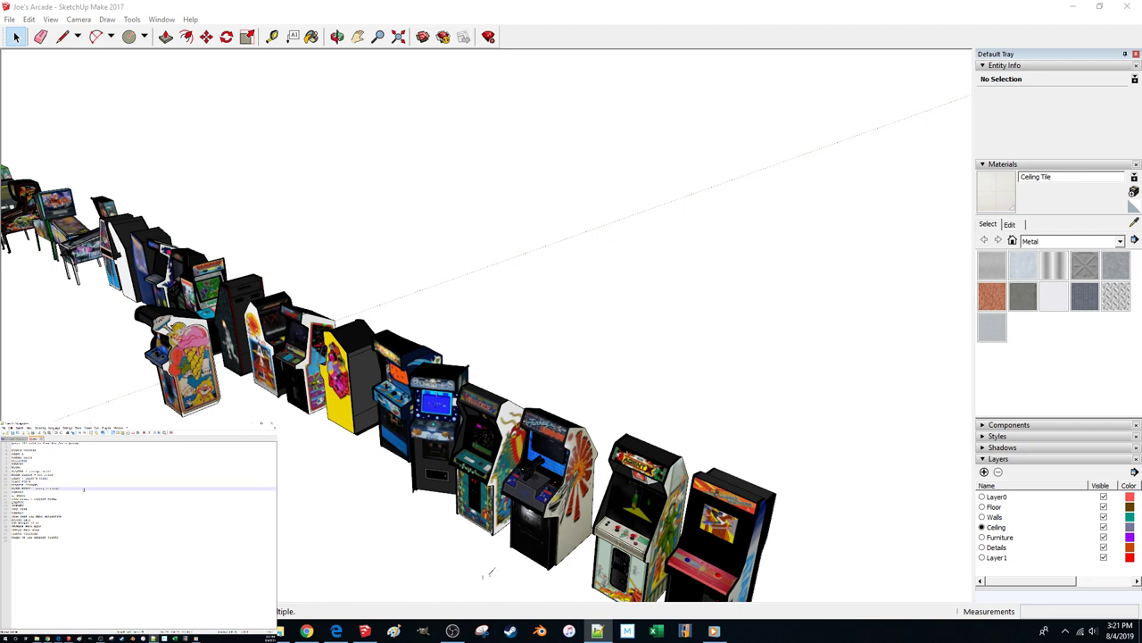
Inspect individual cabinets along the row, including Major Havoc, Akka Arrh, Journey, Agent X and Marble Madness
click(601, 284)
middle_drag(562, 276, 562, 278)
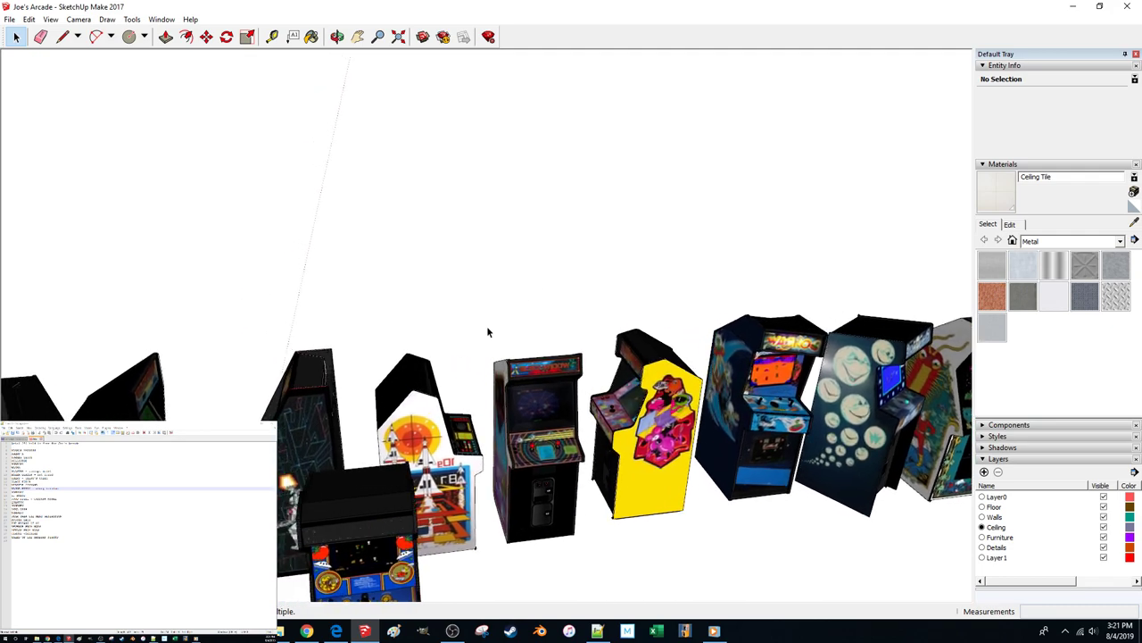
middle_drag(515, 479, 580, 446)
click(407, 268)
middle_drag(589, 384, 353, 279)
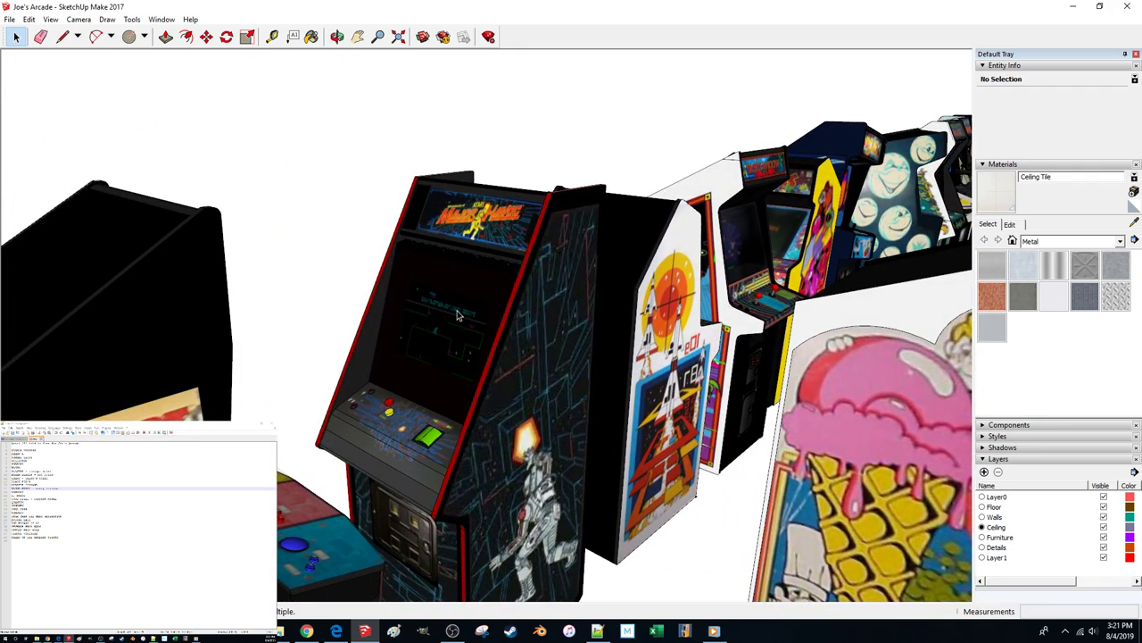
scroll(456, 317, down, 10)
scroll(457, 323, down, 8)
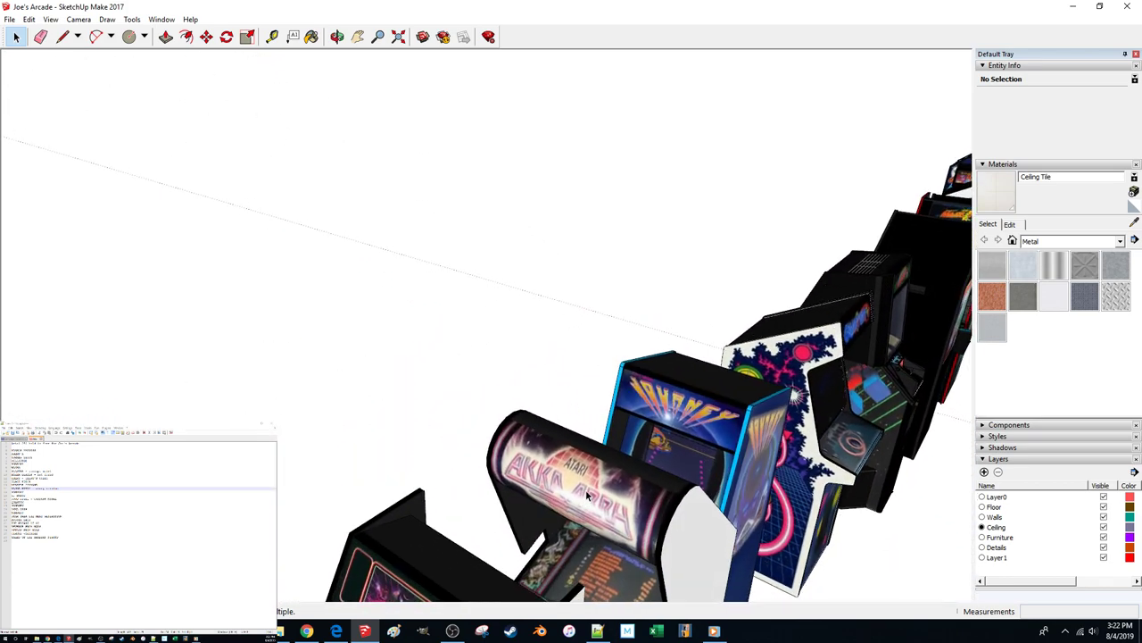
click(571, 491)
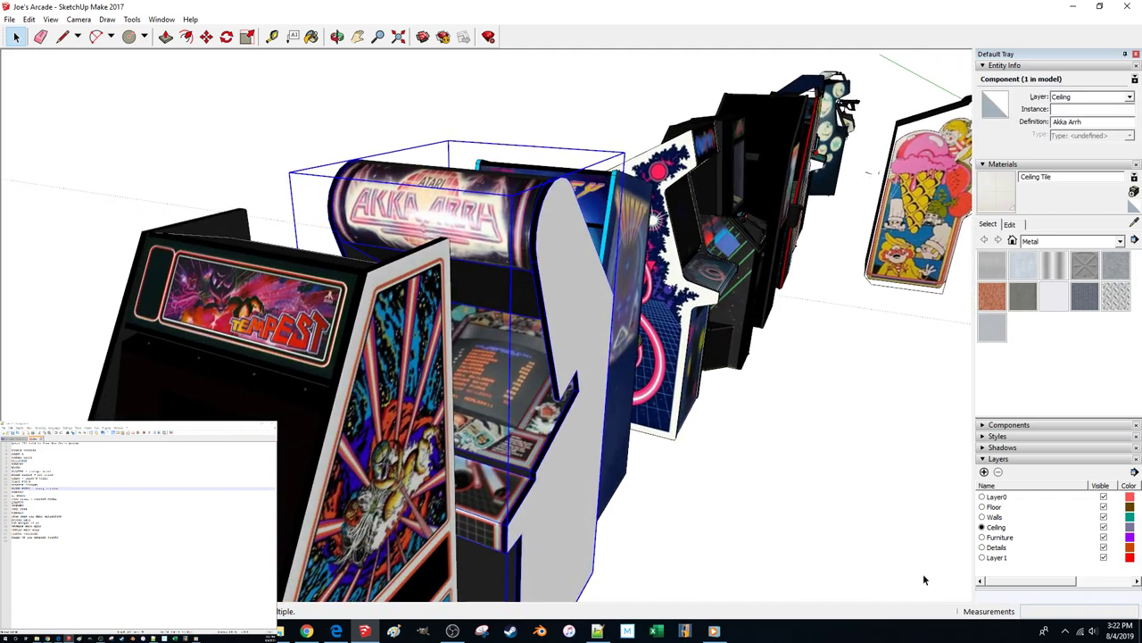
click(778, 506)
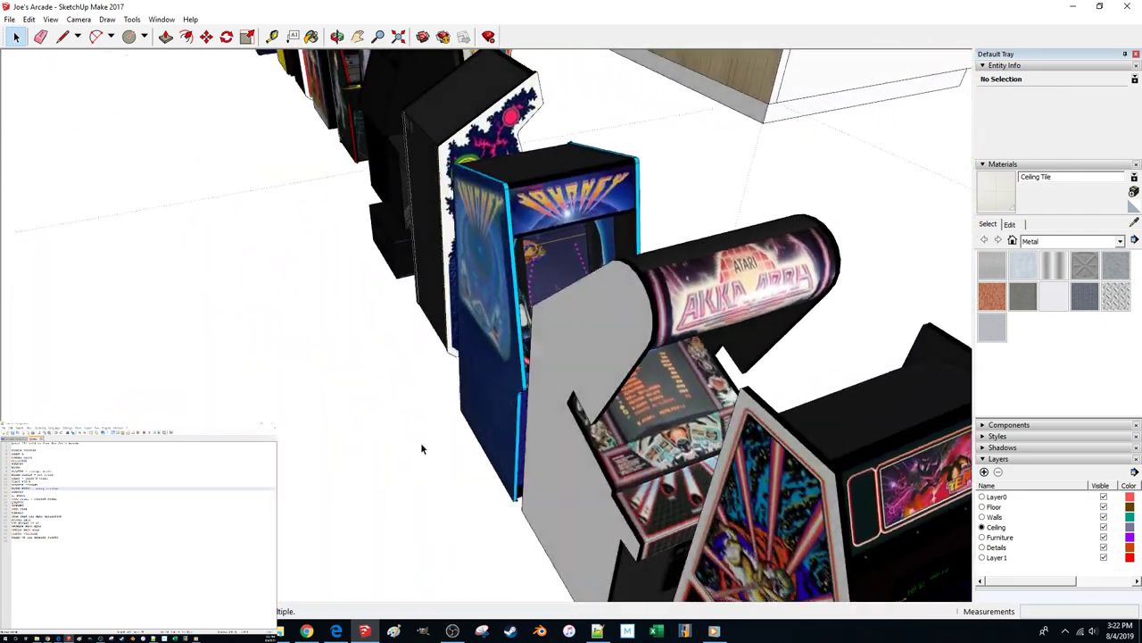
mouse_move(473, 425)
middle_down()
mouse_move(312, 406)
mouse_move(232, 424)
middle_up()
drag(753, 459, 684, 364)
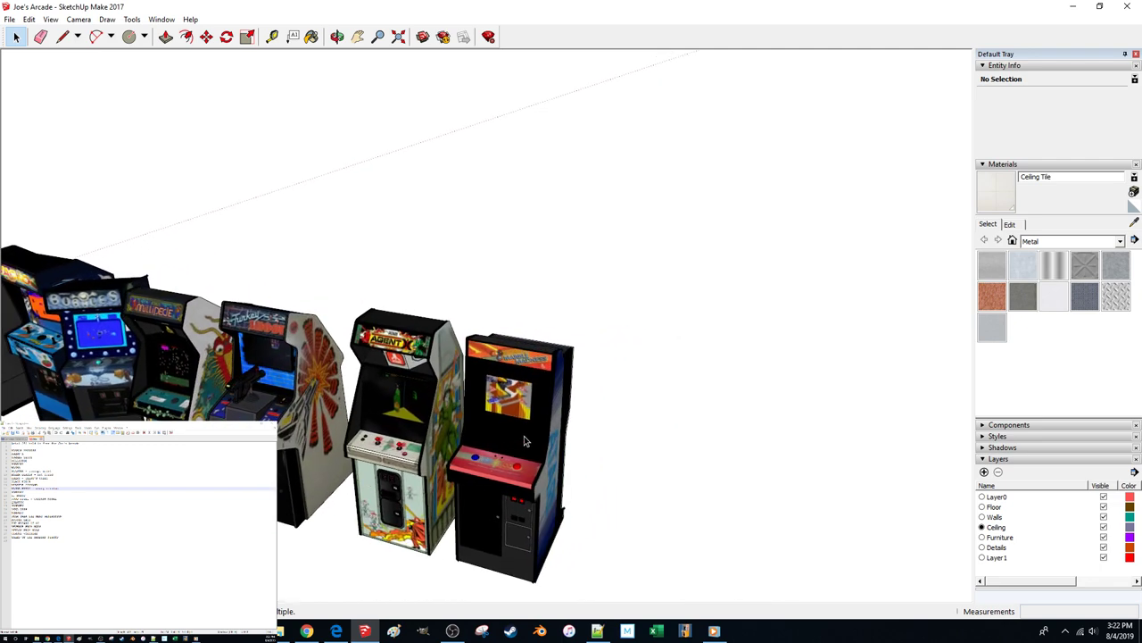
drag(717, 444, 643, 313)
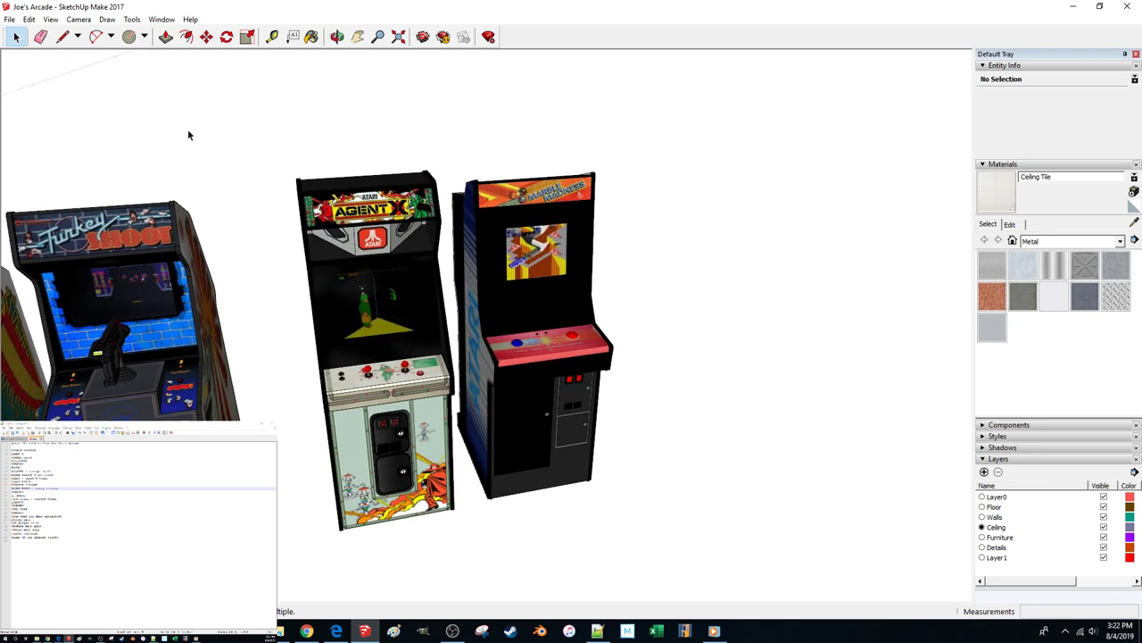
Open the 3D Warehouse model library and search for "turkey shoot arcade game"
click(10, 19)
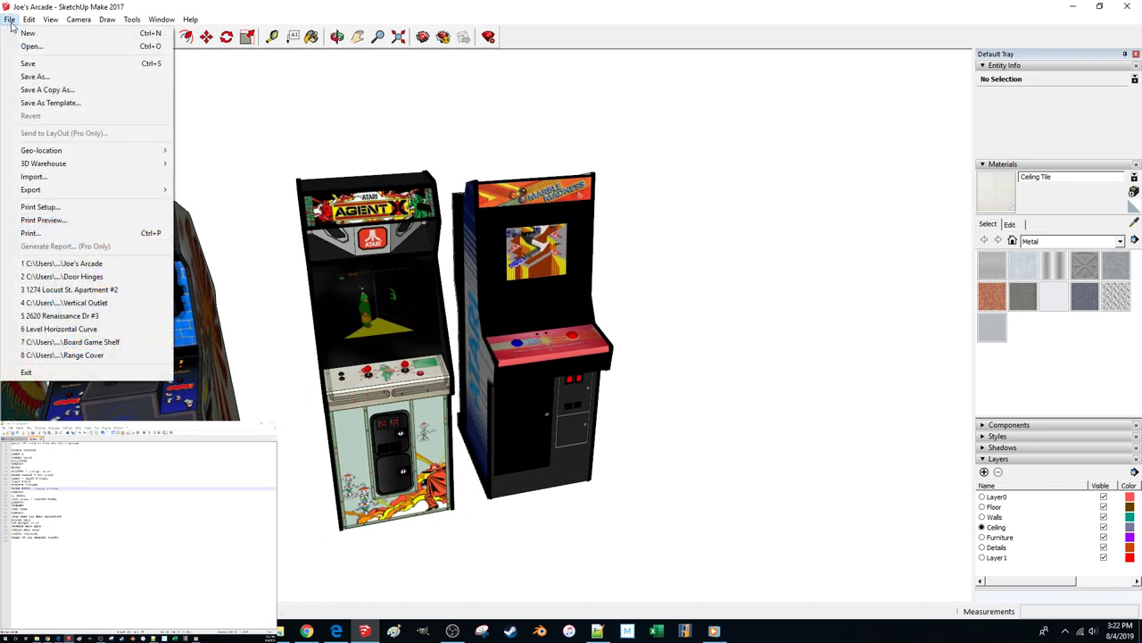
mouse_move(87, 165)
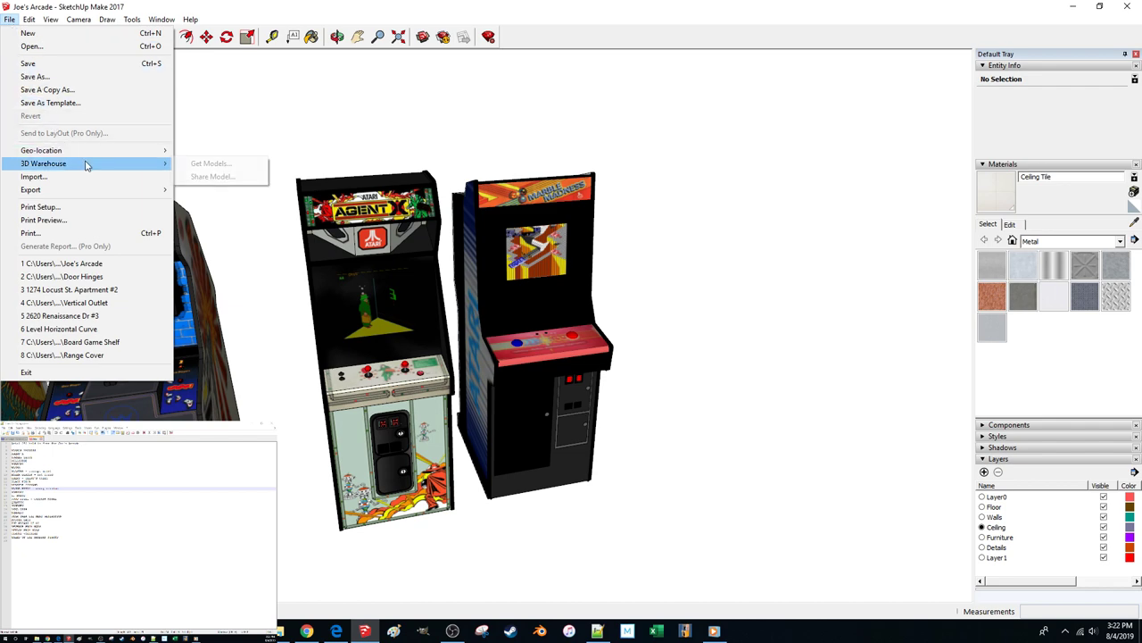
click(202, 166)
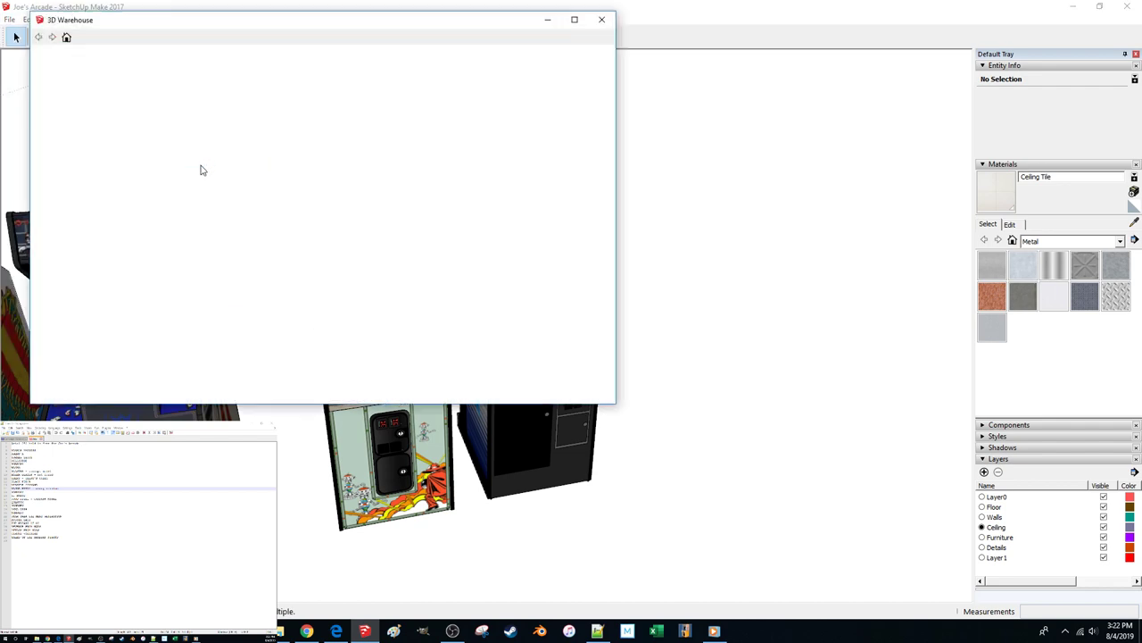
drag(185, 24, 489, 38)
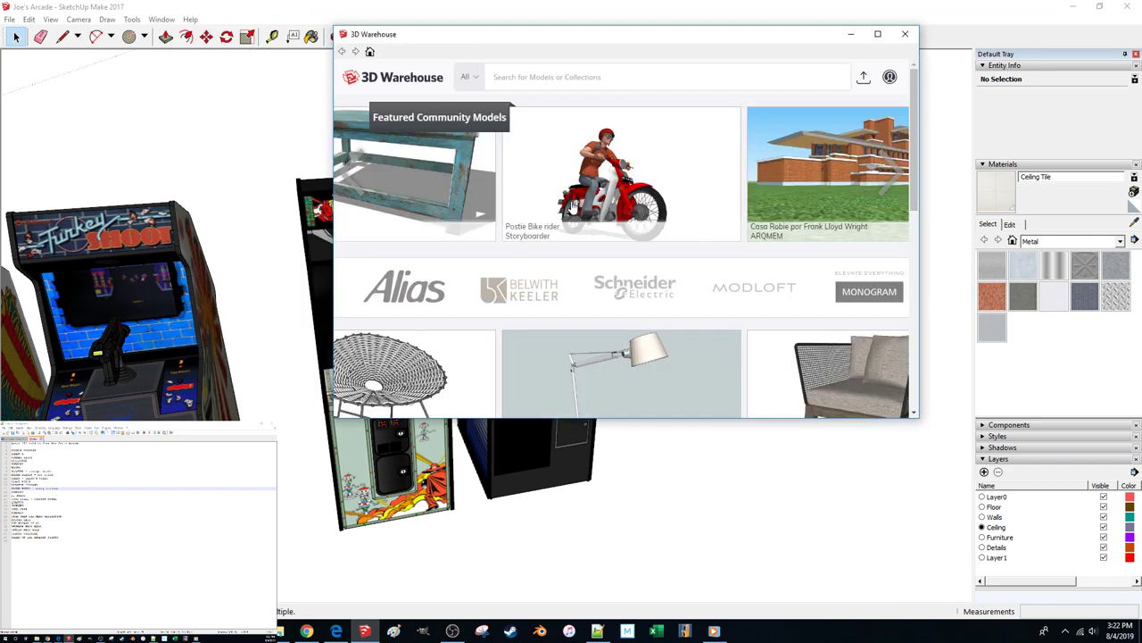
scroll(518, 205, down, 10)
scroll(507, 239, up, 10)
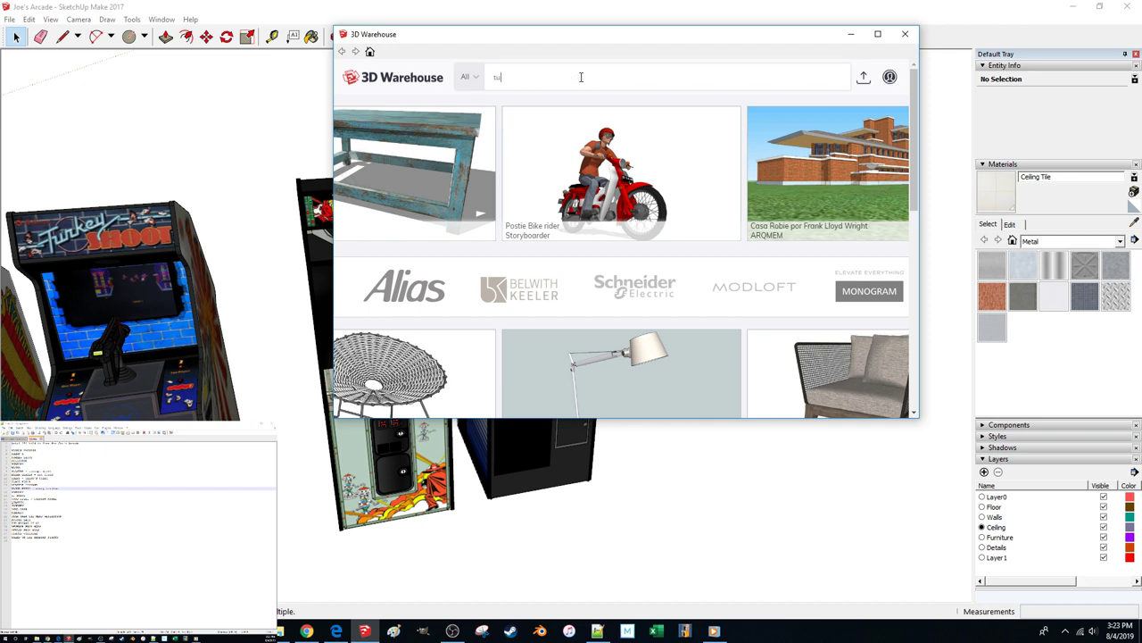
text(oot arcade game)
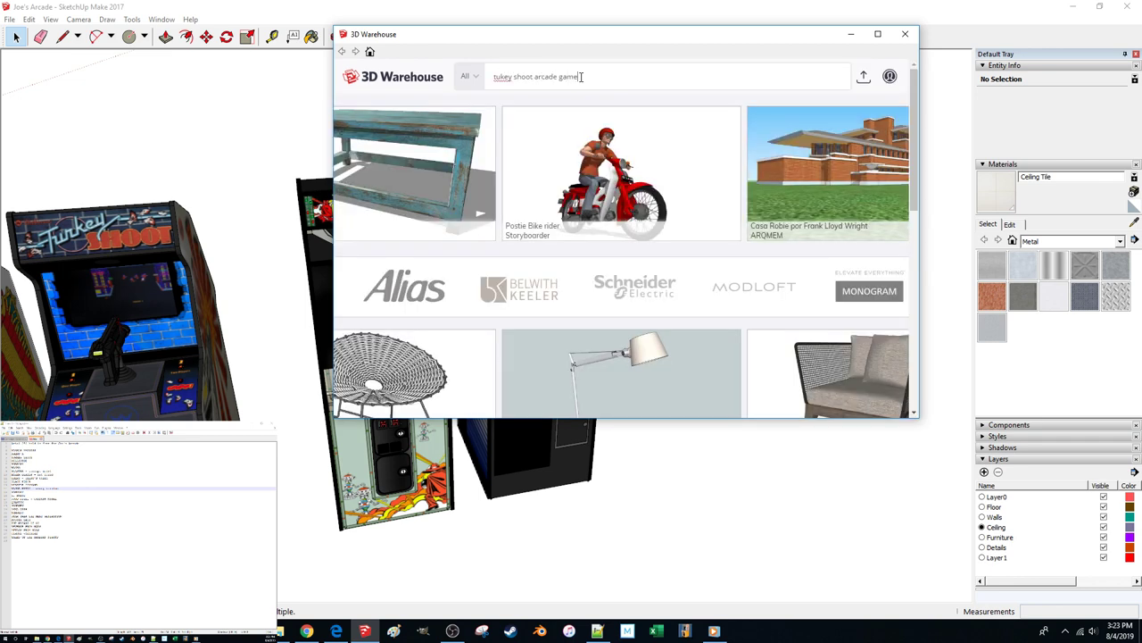
key(Return)
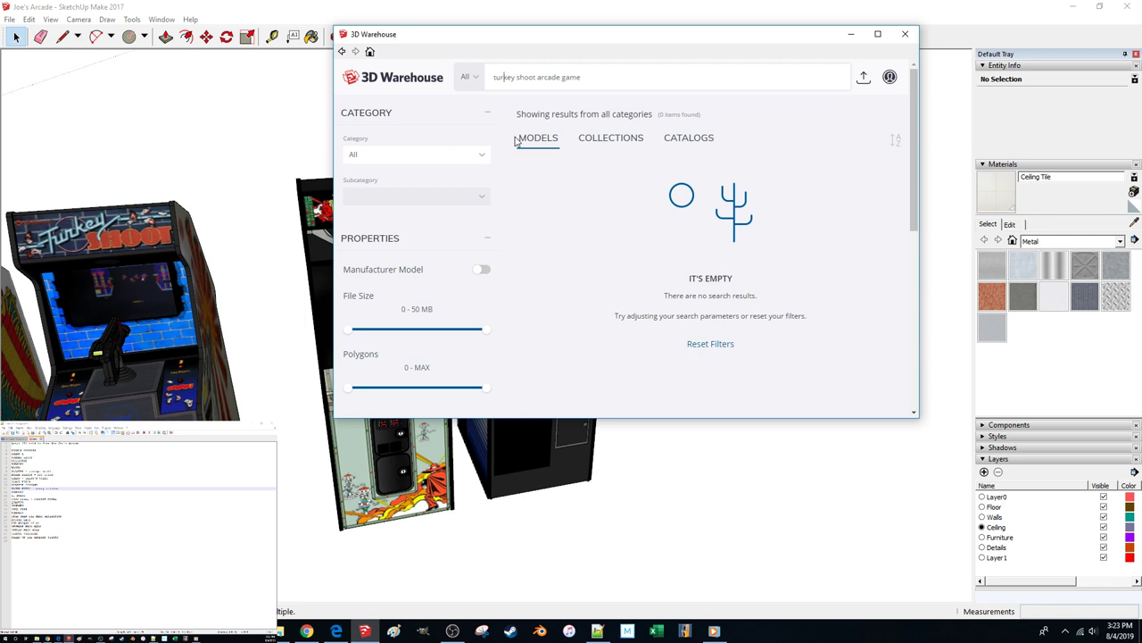
Run the search, open the Turkey Shoot arcade game model and read its description and model info
key(Return)
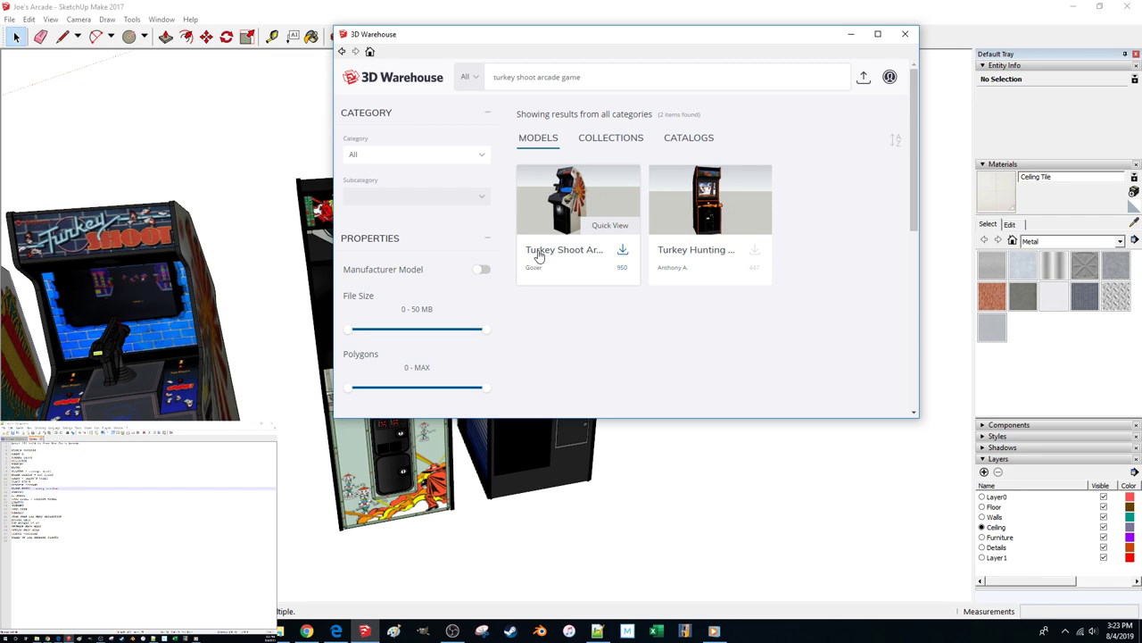
click(584, 277)
scroll(562, 281, down, 2)
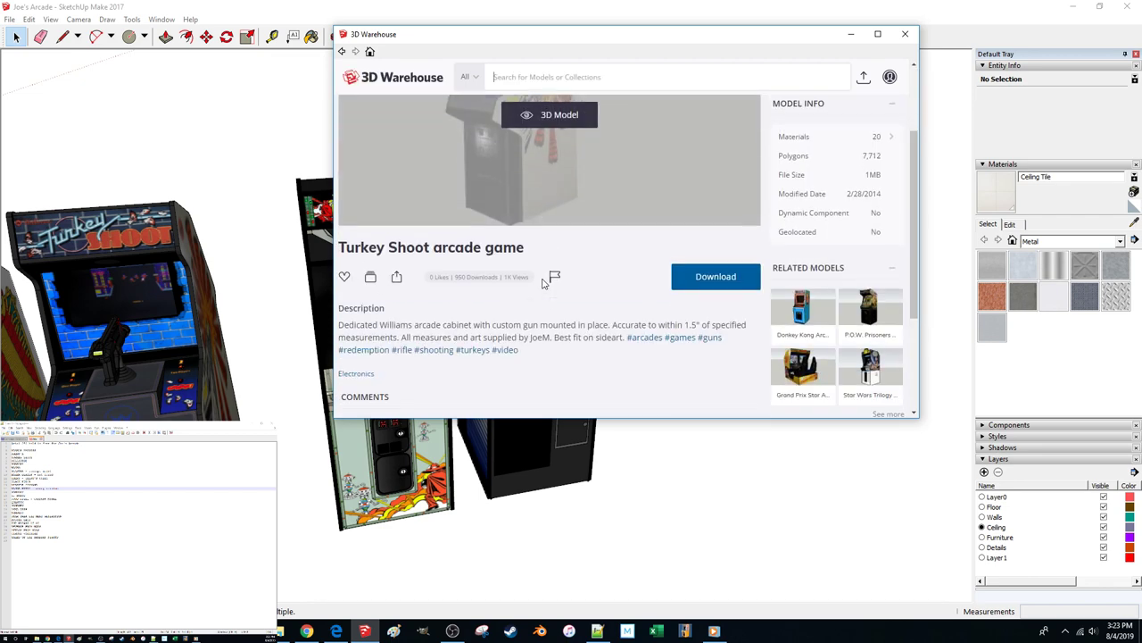
scroll(575, 366, up, 1)
scroll(561, 373, down, 1)
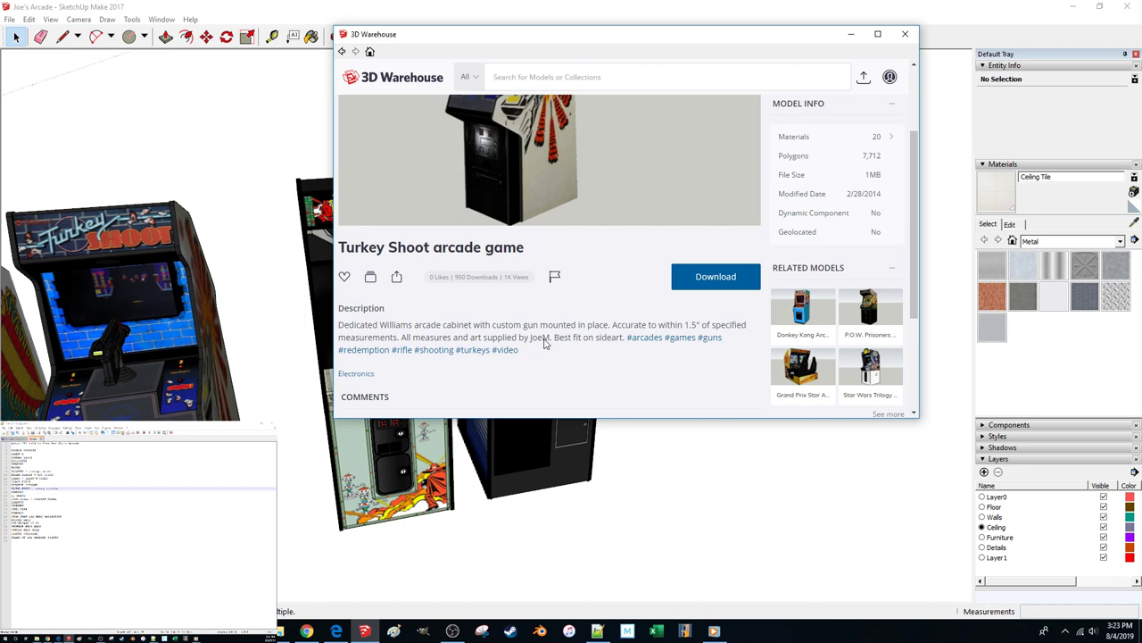
scroll(639, 298, up, 2)
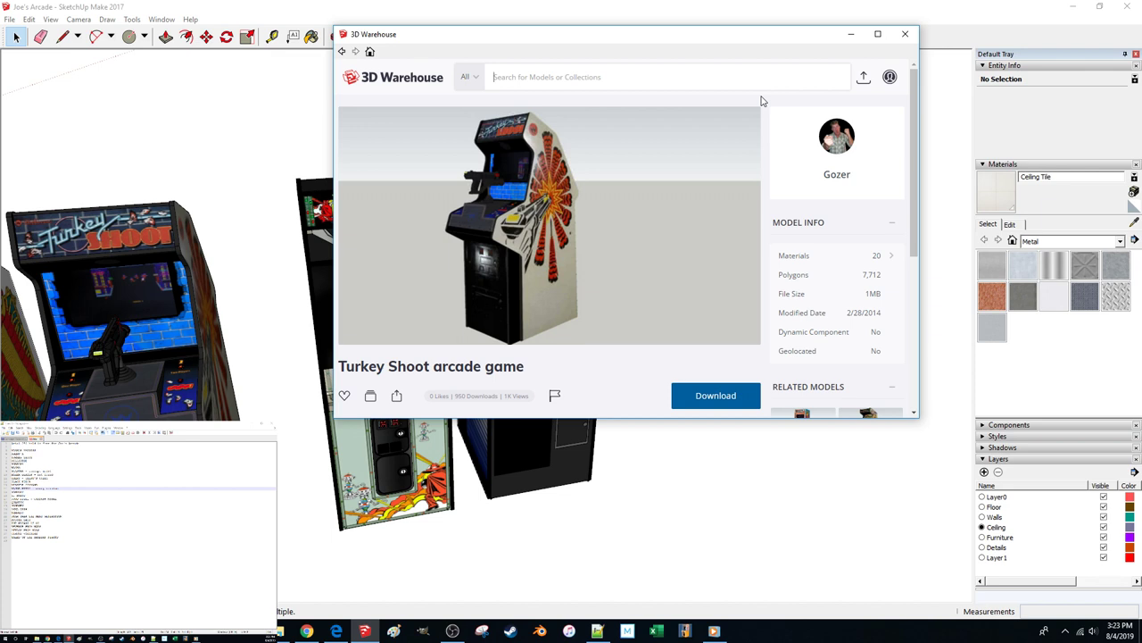
mouse_move(678, 239)
scroll(622, 374, down, 1)
scroll(619, 365, up, 1)
mouse_move(500, 225)
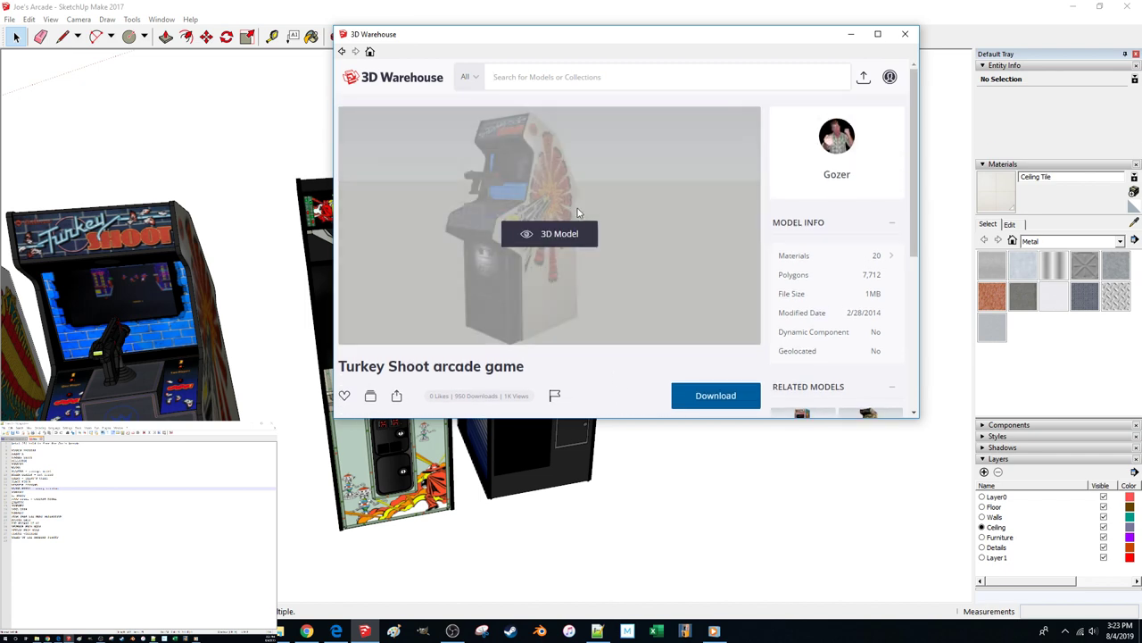
Load the Turkey Shoot arcade game directly into the model and place it beside the Marble Madness cabinet
click(728, 398)
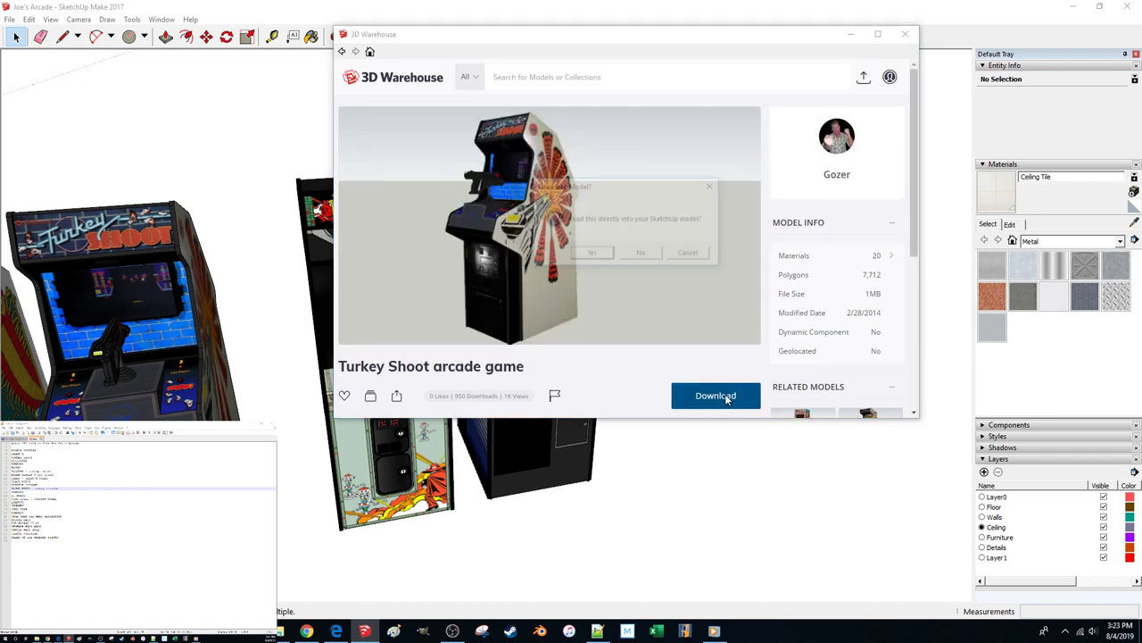
click(591, 255)
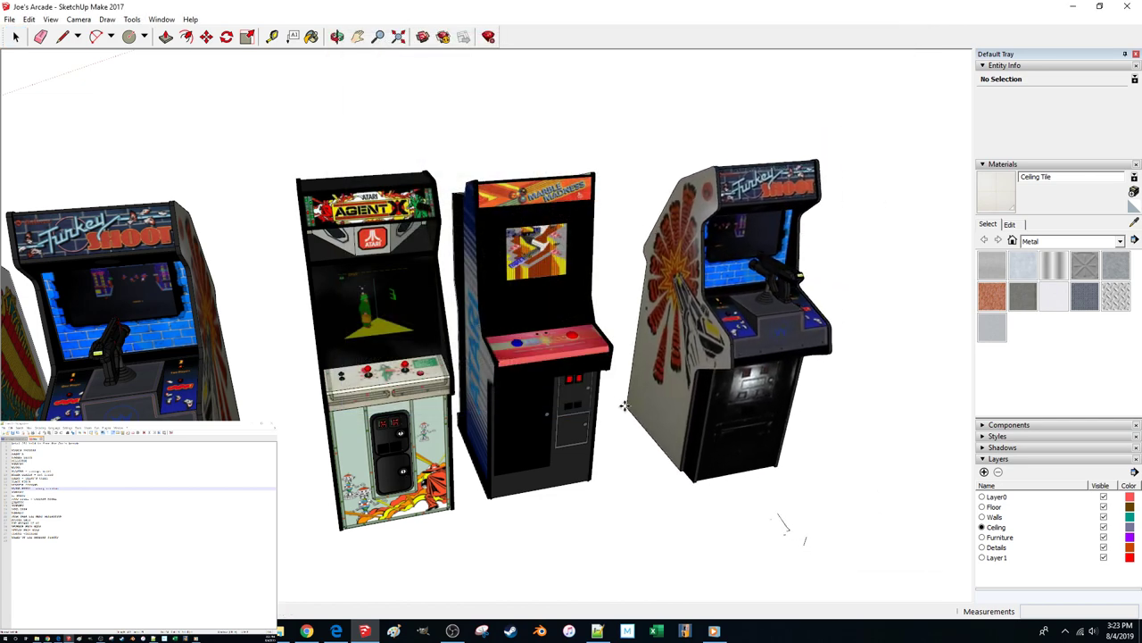
click(635, 392)
Delete the newly placed Turkey Shoot cabinet beside Marble Madness
middle_drag(635, 393, 661, 365)
key(space)
click(659, 369)
click(673, 354)
key(Delete)
Examine the Turkey Shoot, Agent X and Marble Madness cabinets at the end of the row
scroll(603, 415, up, 10)
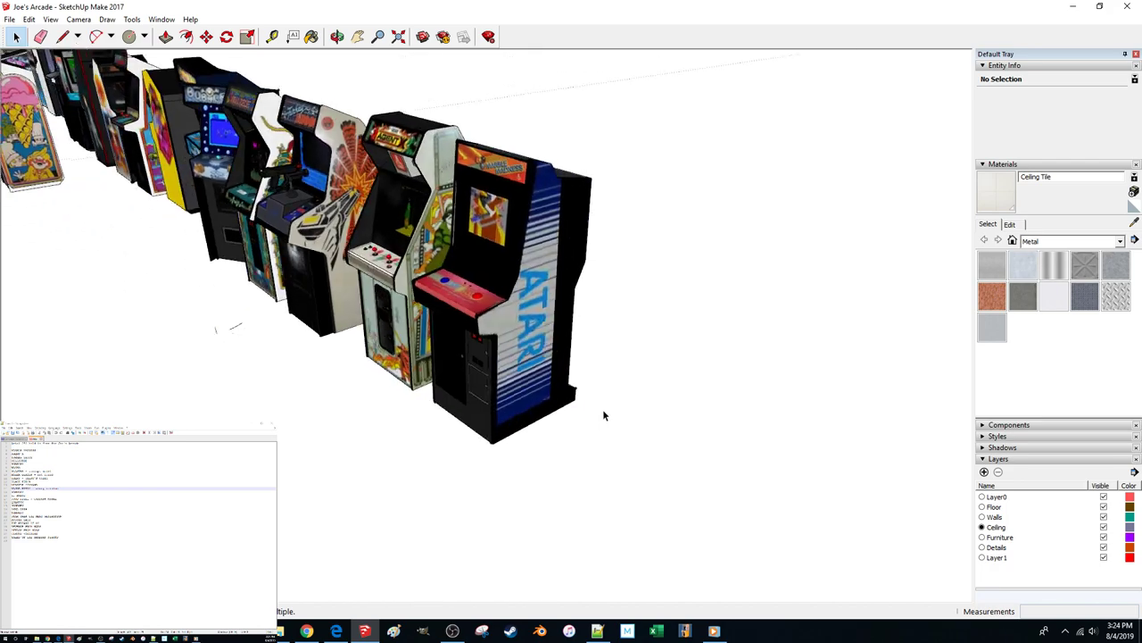
scroll(603, 409, down, 10)
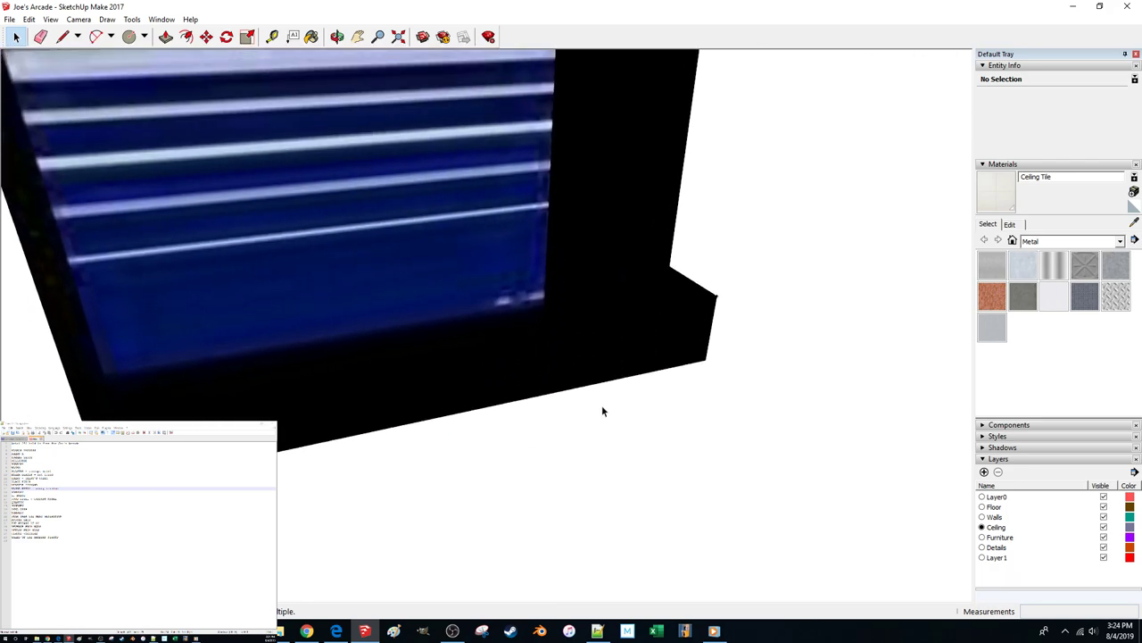
middle_drag(603, 389, 704, 419)
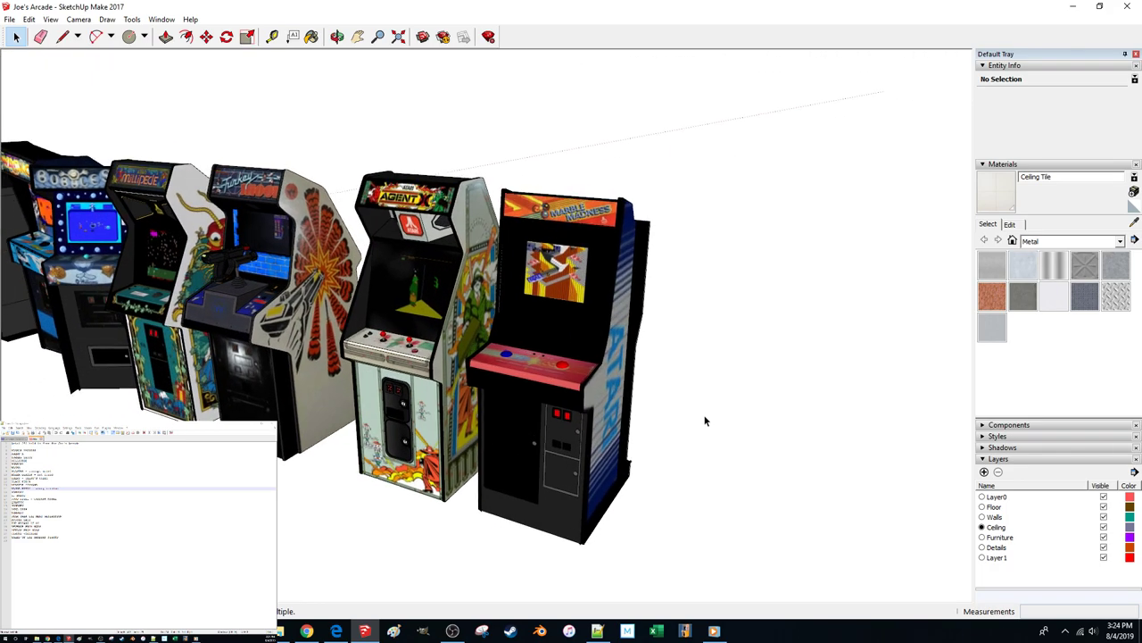
scroll(600, 442, up, 3)
scroll(565, 447, up, 5)
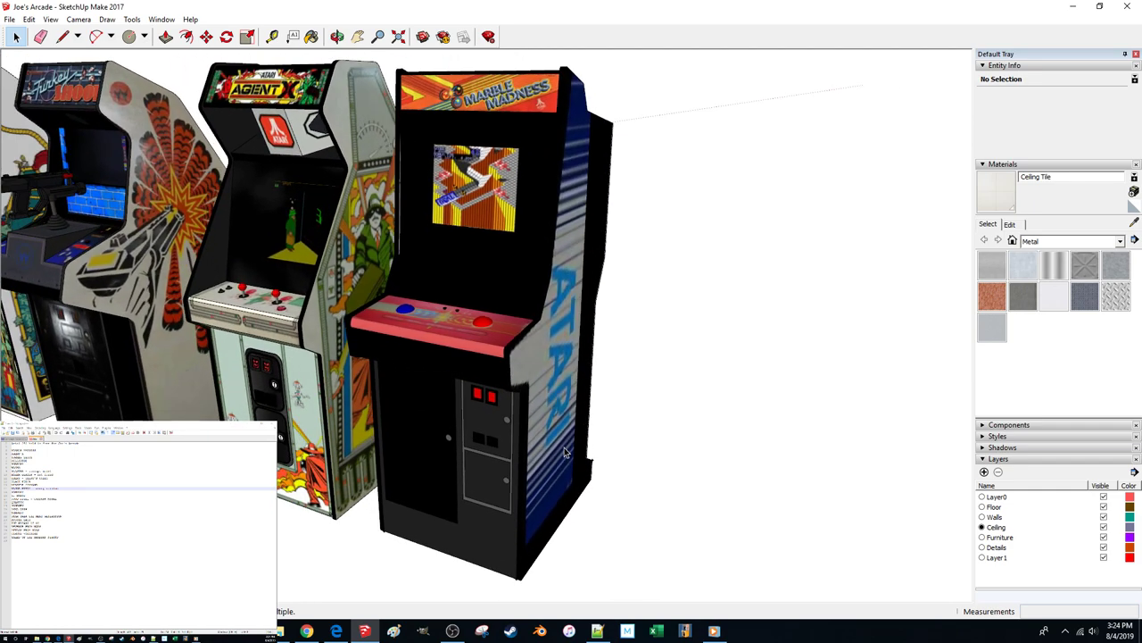
drag(709, 431, 686, 390)
middle_drag(687, 395, 549, 366)
Open the row's Turkey Shoot cabinet component for editing and delete the stray edges lying in front of it
click(561, 341)
scroll(562, 344, up, 2)
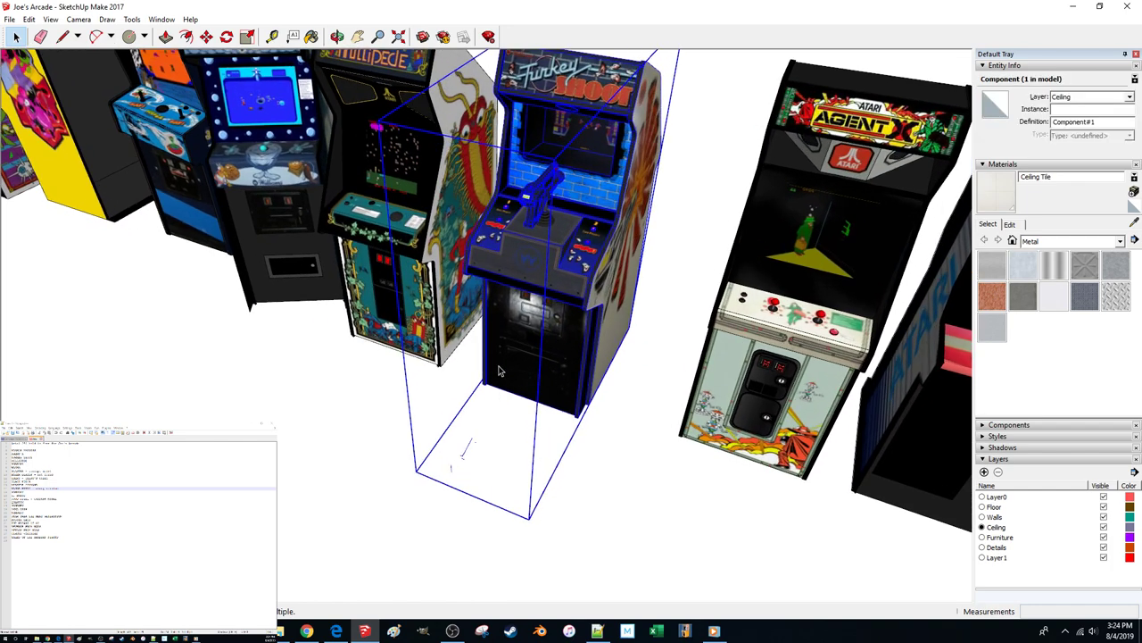
double_click(500, 373)
drag(484, 431, 407, 493)
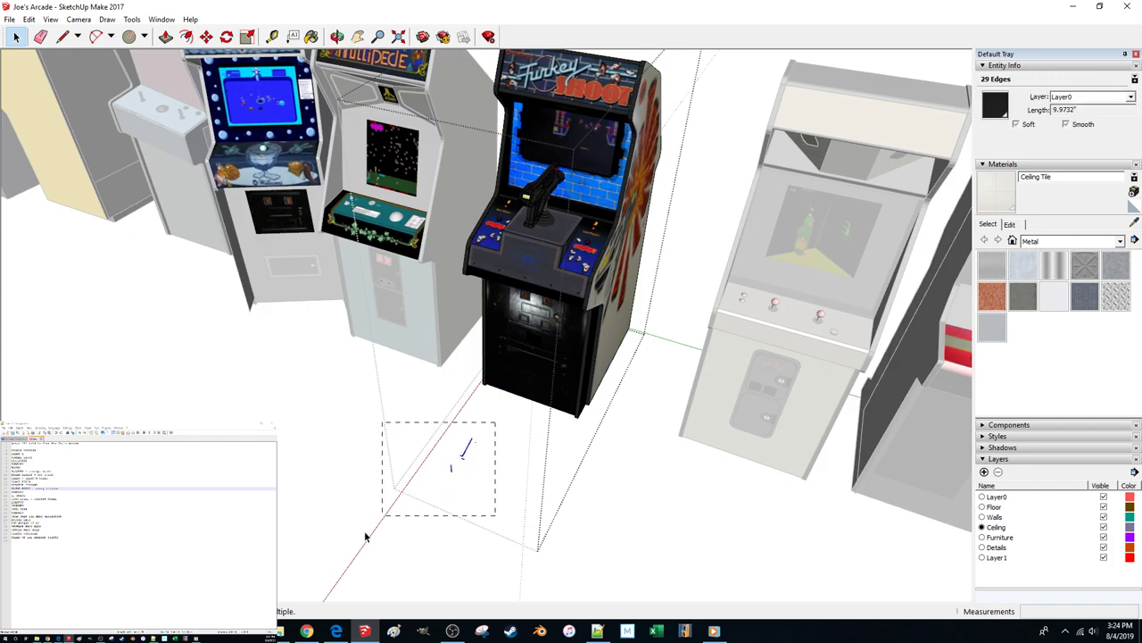
key(Delete)
click(406, 493)
middle_drag(419, 486, 500, 446)
click(571, 357)
click(423, 554)
Open the Bubbles cabinet component and examine its front panel and coin door up close
middle_drag(424, 553, 555, 453)
click(518, 395)
middle_drag(438, 444, 469, 474)
click(467, 510)
click(462, 450)
click(476, 552)
scroll(476, 551, up, 3)
scroll(554, 431, up, 4)
middle_drag(556, 434, 559, 439)
scroll(560, 439, down, 3)
scroll(433, 426, up, 4)
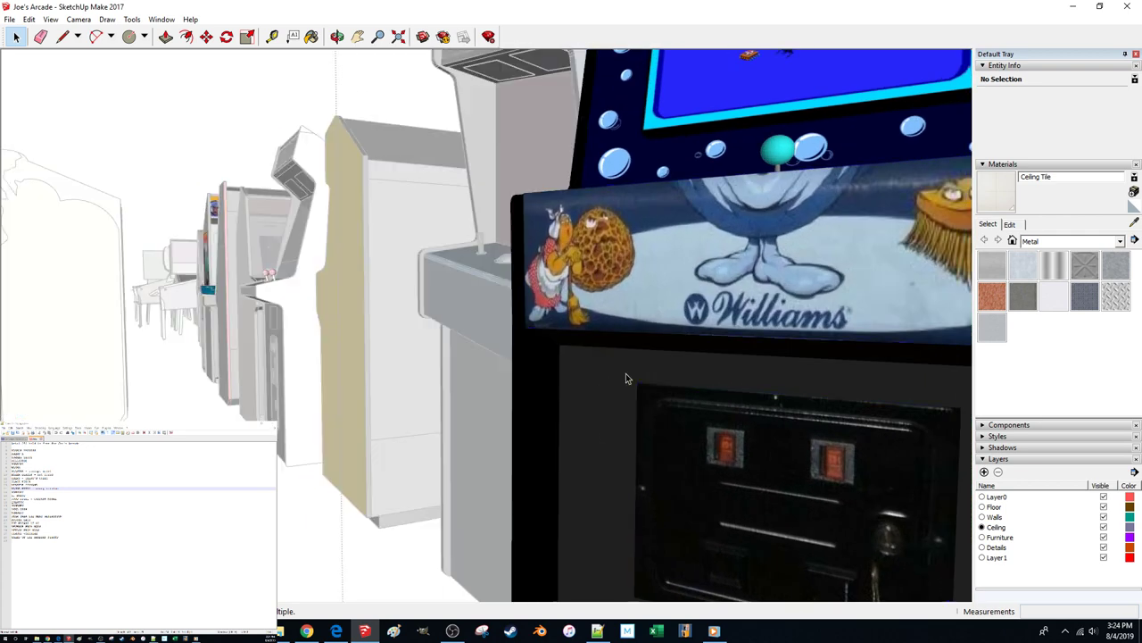
Inspect the narrow front edge beside the Bubbles coin door and follow it down to the base
scroll(655, 322, up, 4)
middle_drag(805, 377, 752, 404)
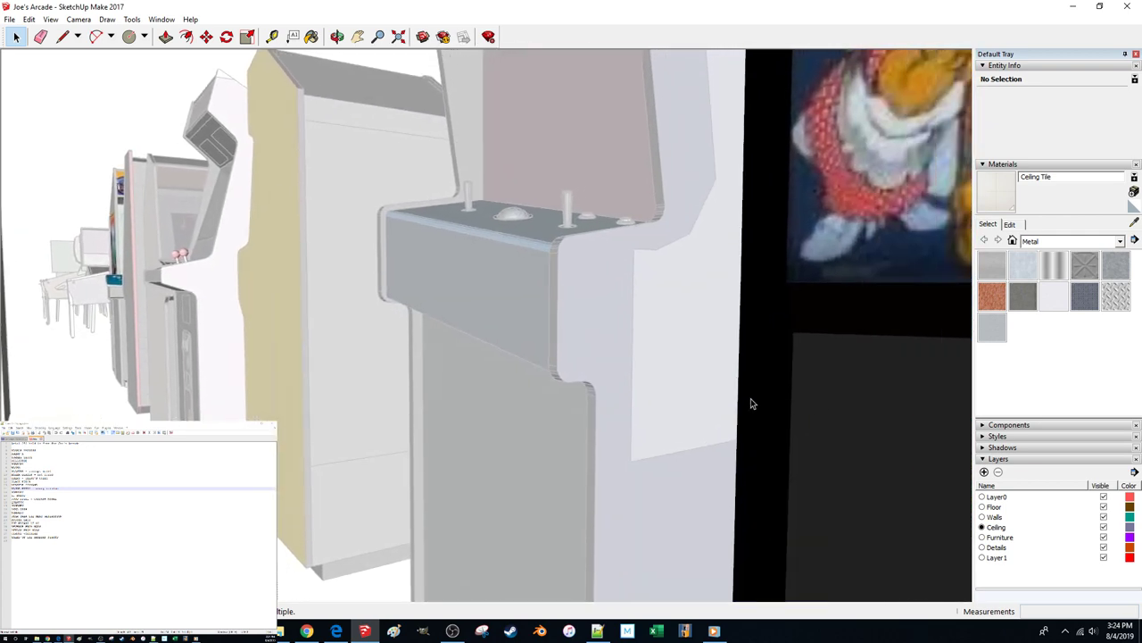
click(750, 403)
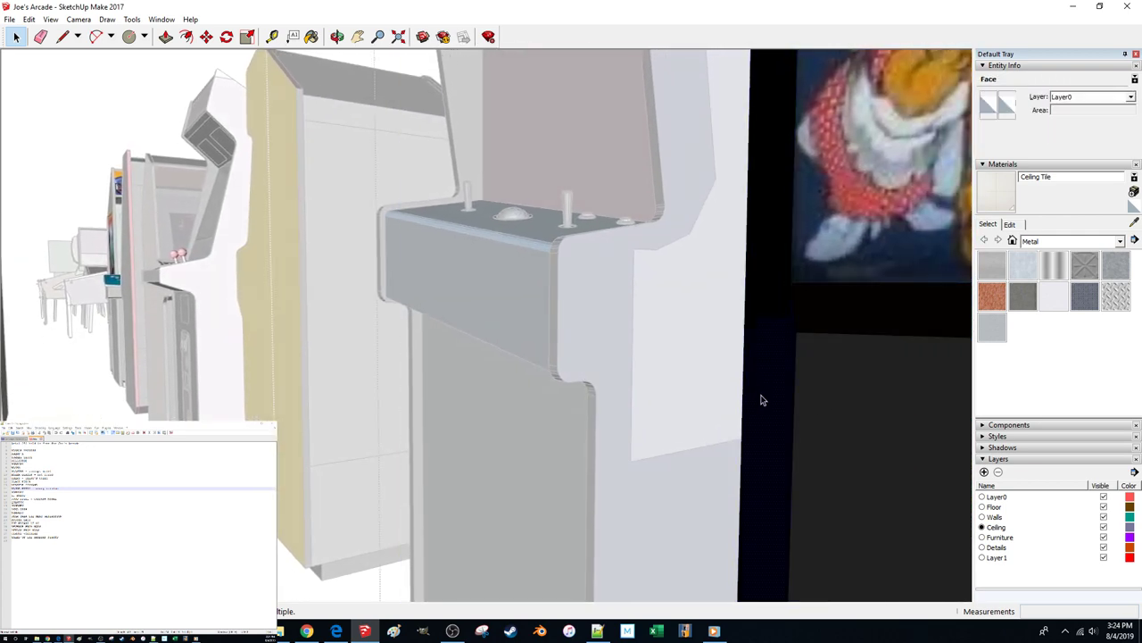
scroll(734, 373, up, 4)
scroll(730, 369, down, 4)
middle_drag(729, 369, 593, 318)
click(296, 418)
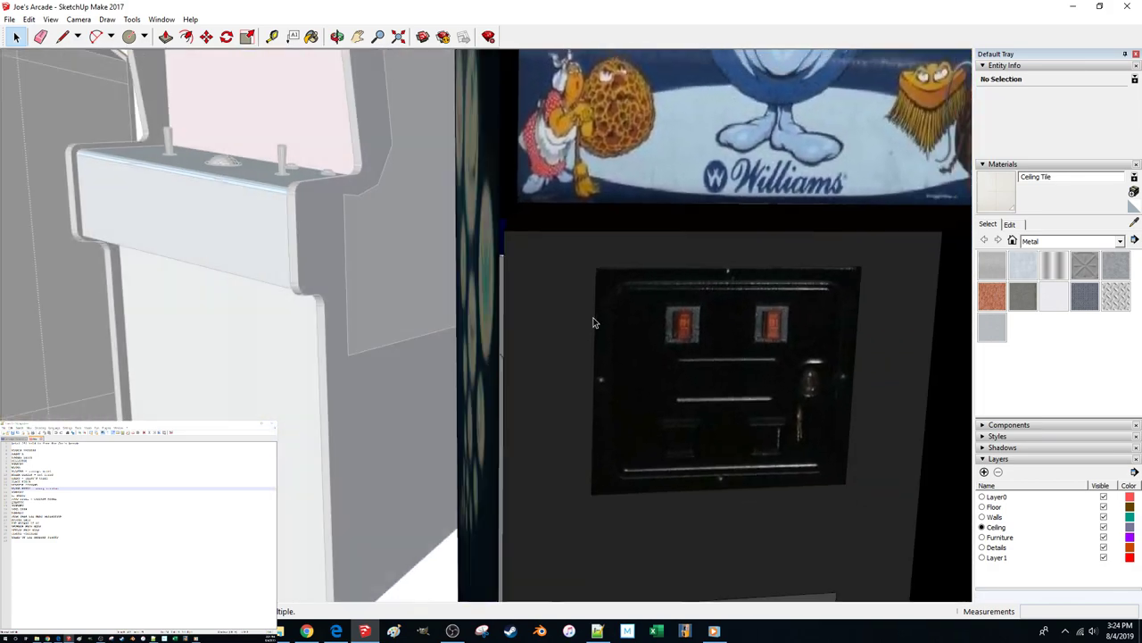
scroll(593, 322, down, 5)
middle_drag(673, 552, 698, 505)
scroll(627, 512, up, 5)
middle_drag(464, 242, 475, 536)
scroll(475, 537, up, 5)
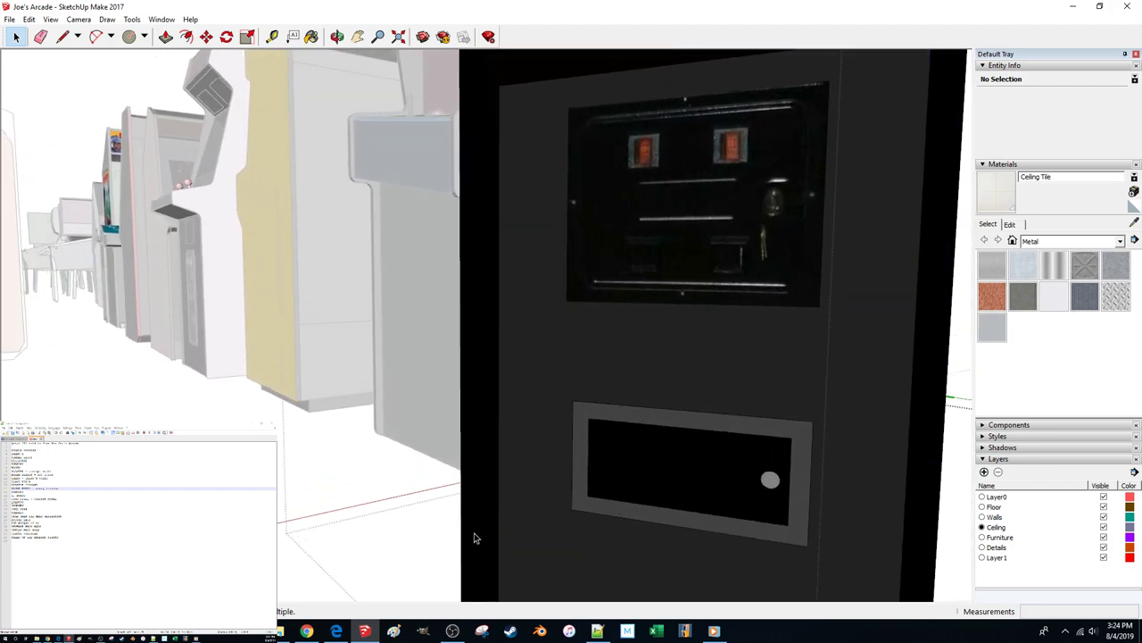
Try to move the Bubbles cabinet across the floor inside its component
click(475, 538)
scroll(477, 525, down, 6)
key(m)
click(444, 465)
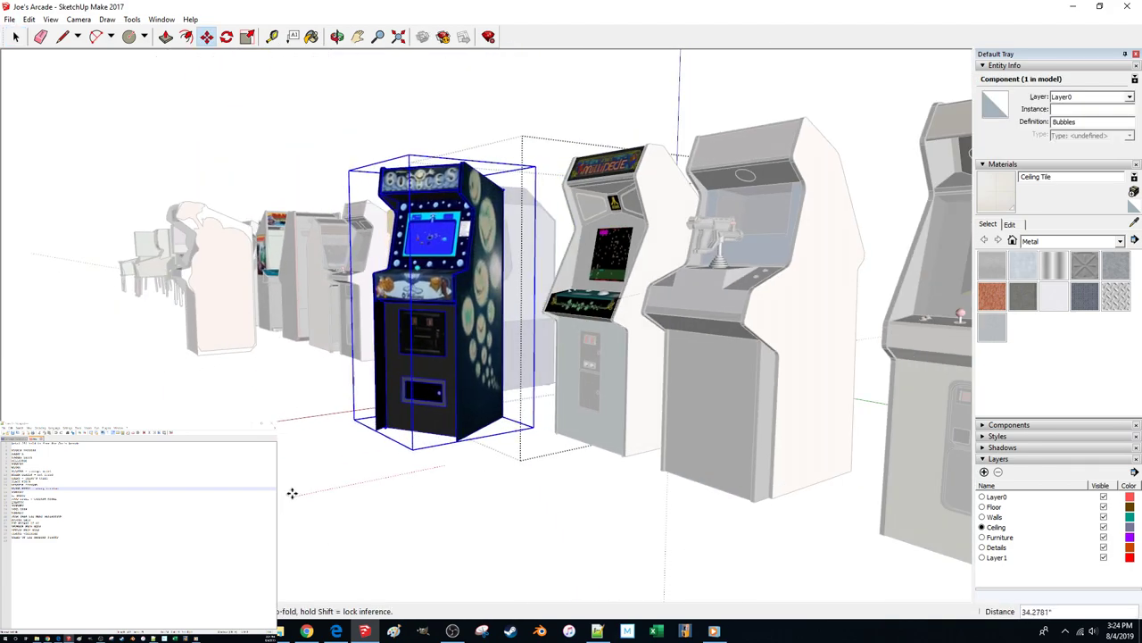
scroll(288, 492, up, 6)
middle_drag(396, 418, 489, 442)
key(space)
scroll(415, 428, down, 4)
middle_drag(498, 506, 481, 411)
scroll(505, 500, down, 4)
middle_drag(460, 357, 505, 380)
scroll(505, 380, up, 3)
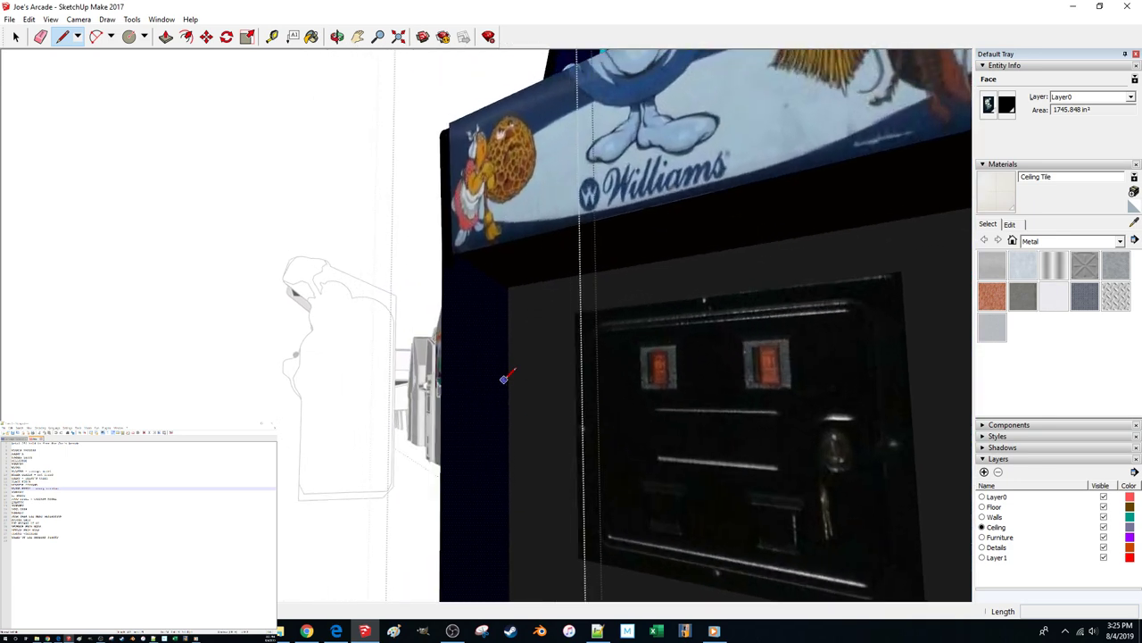
Set the model's face style to Shaded
click(79, 19)
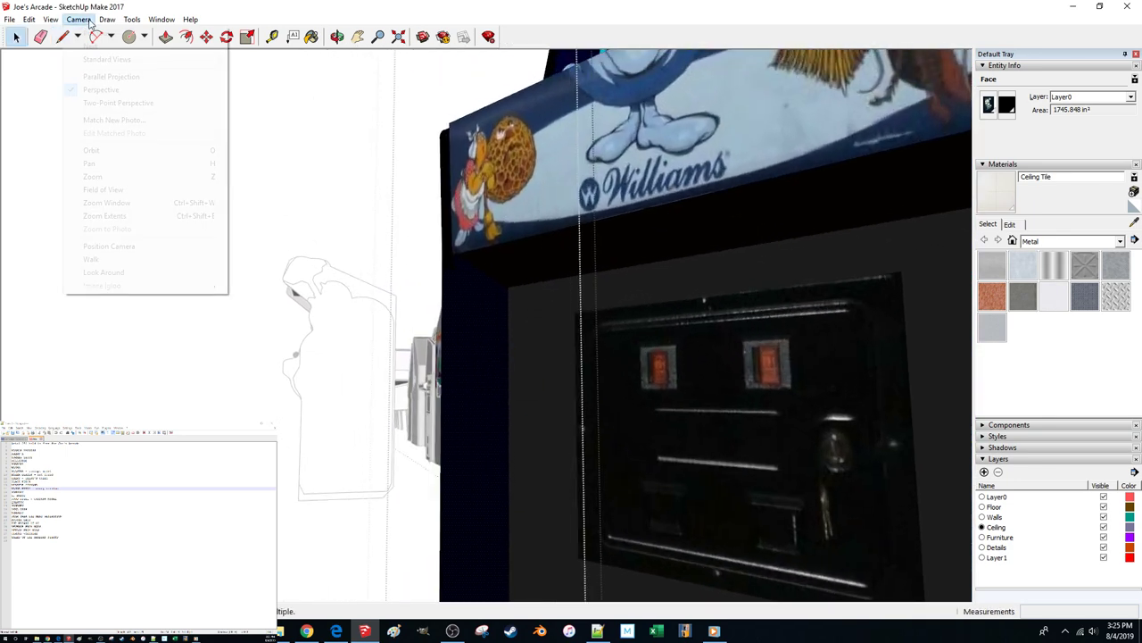
click(54, 20)
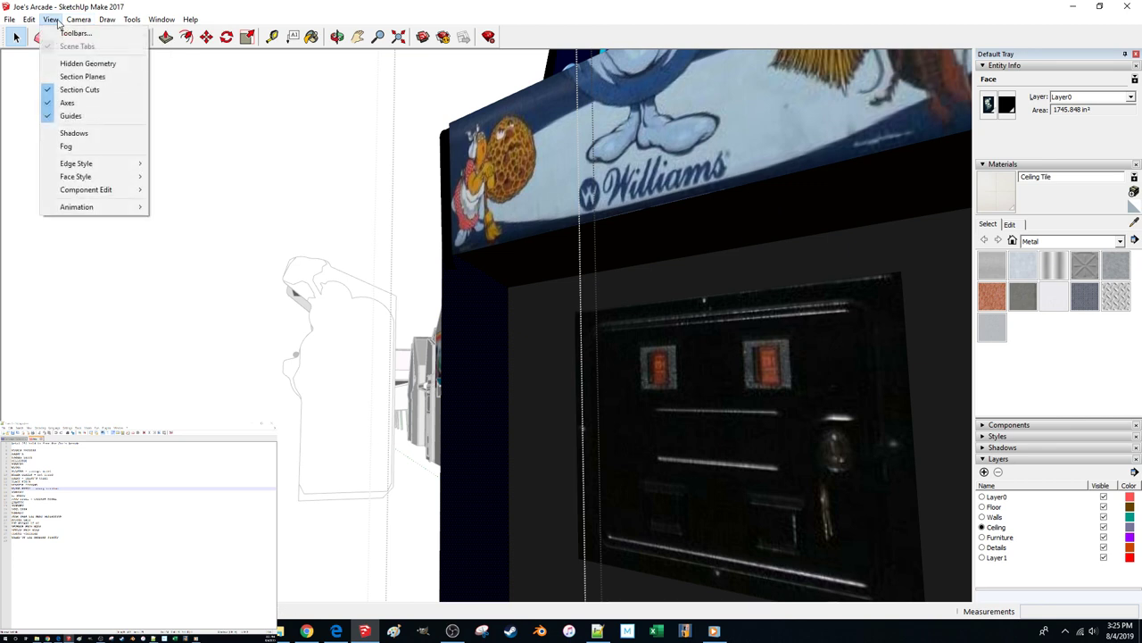
mouse_move(144, 181)
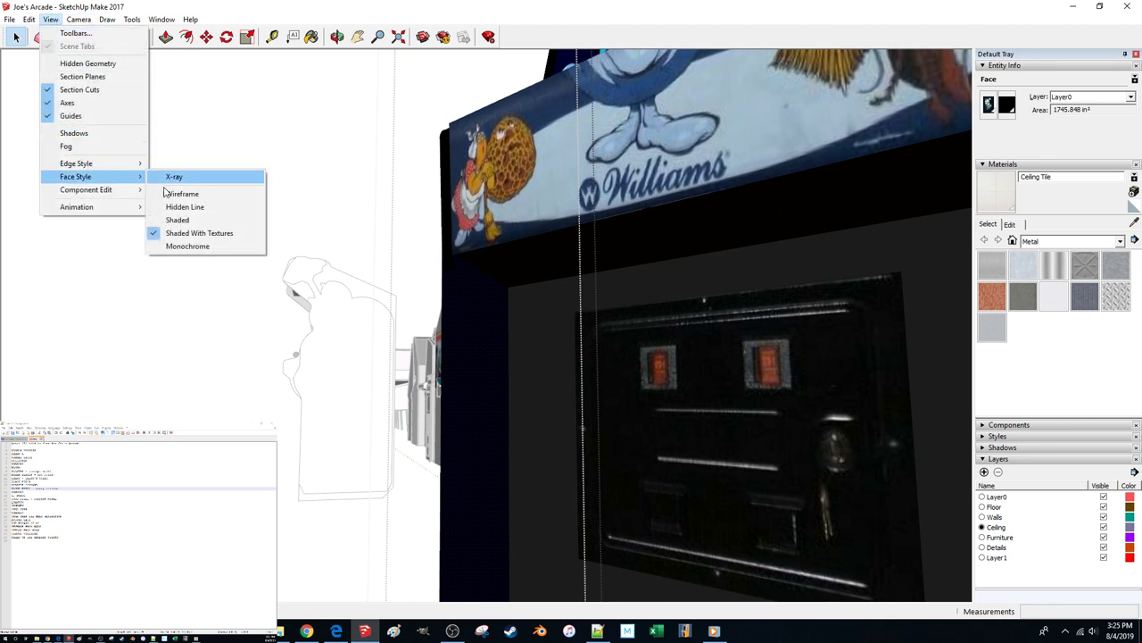
click(187, 220)
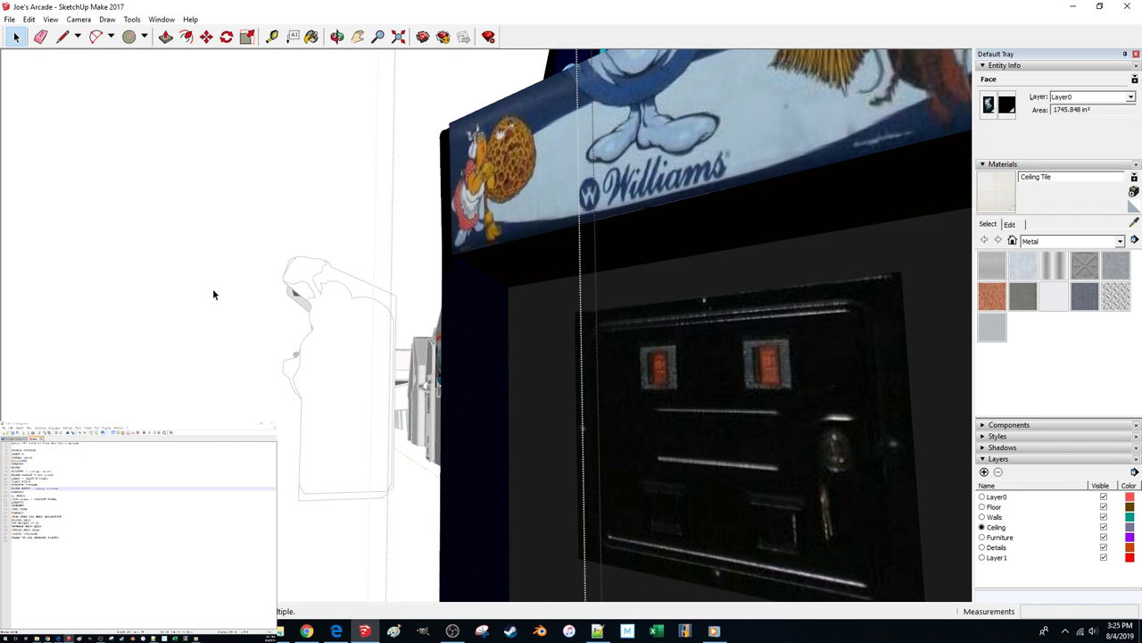
Close the open component and set the face style to Hidden Line
click(203, 297)
click(51, 19)
mouse_move(89, 176)
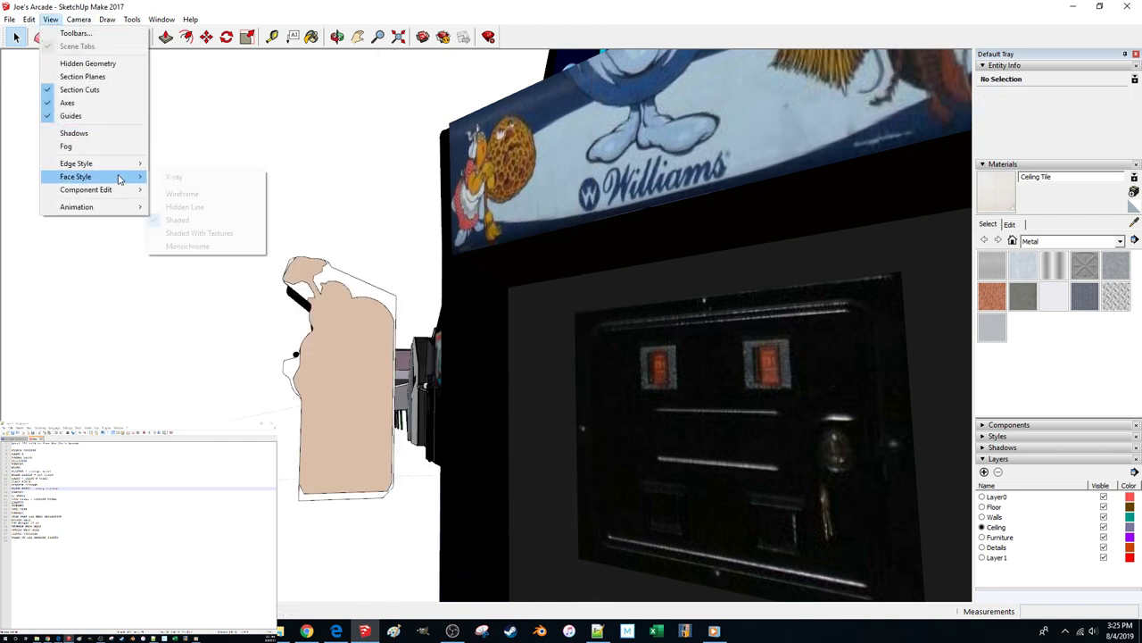
click(184, 206)
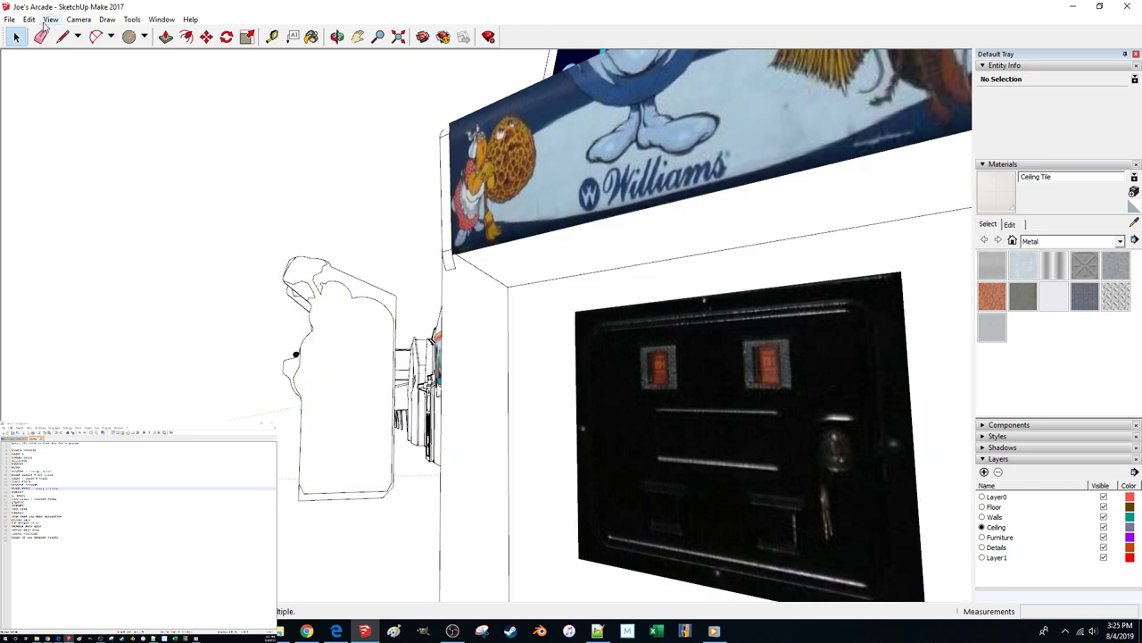
click(49, 20)
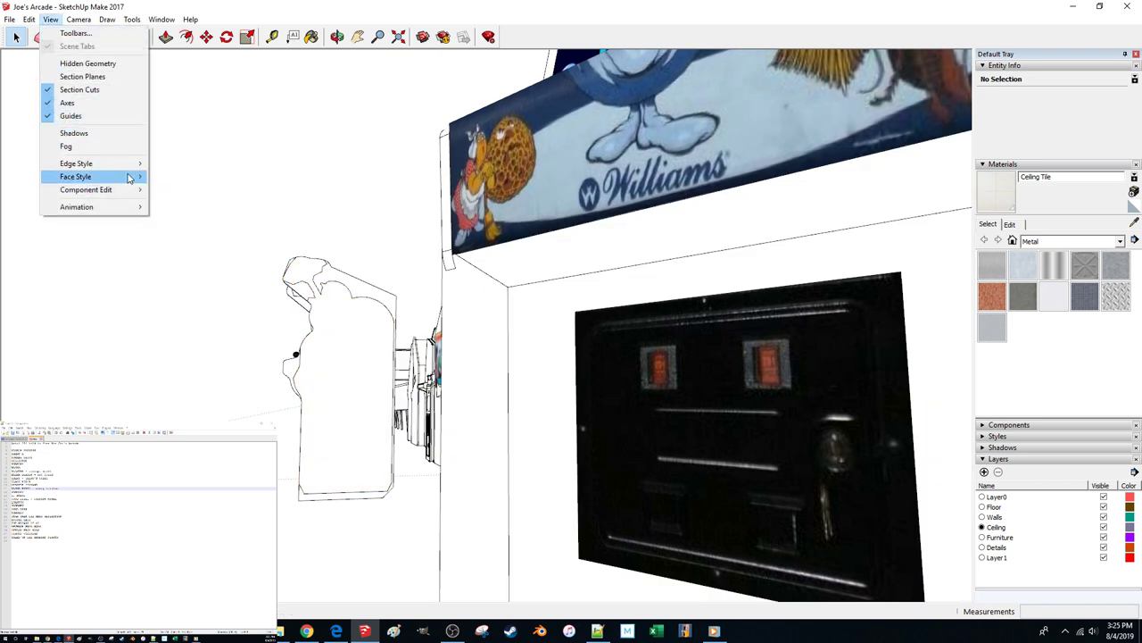
mouse_move(129, 178)
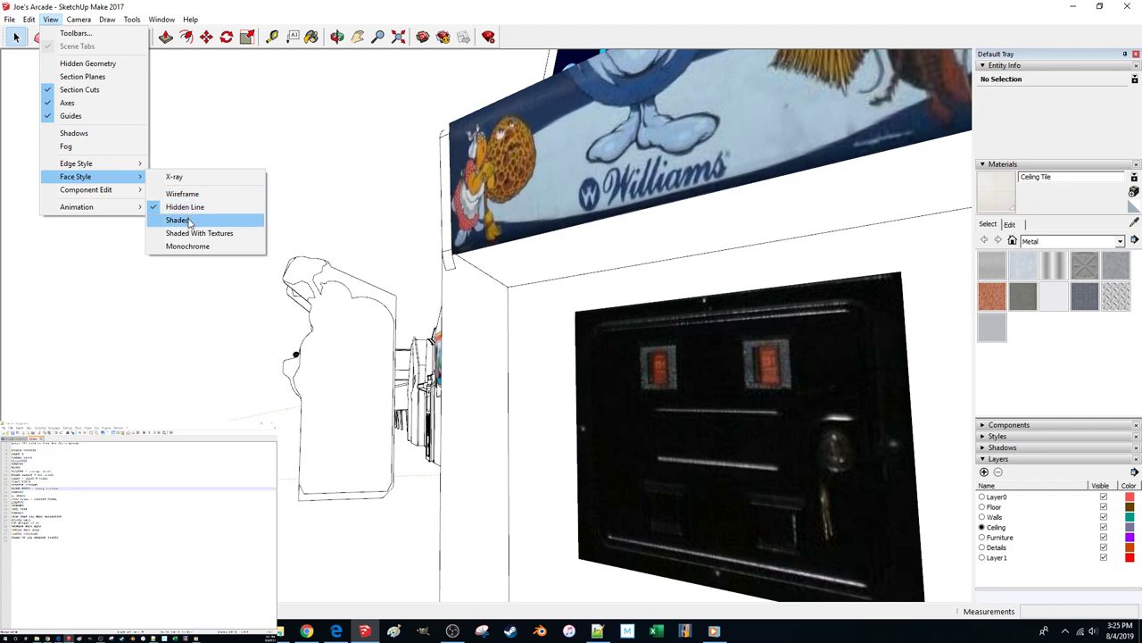
click(188, 220)
scroll(327, 137, down, 3)
scroll(329, 144, down, 2)
scroll(550, 406, up, 4)
scroll(550, 407, up, 6)
scroll(422, 495, down, 2)
key(l)
scroll(426, 501, down, 3)
scroll(427, 495, down, 2)
scroll(442, 531, up, 6)
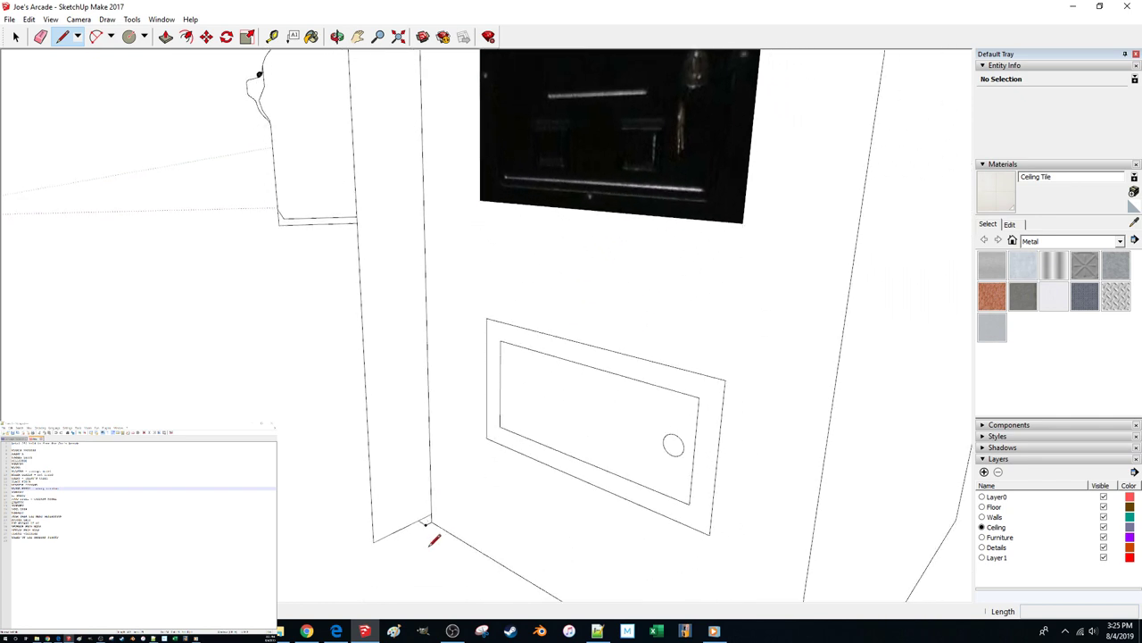
click(432, 521)
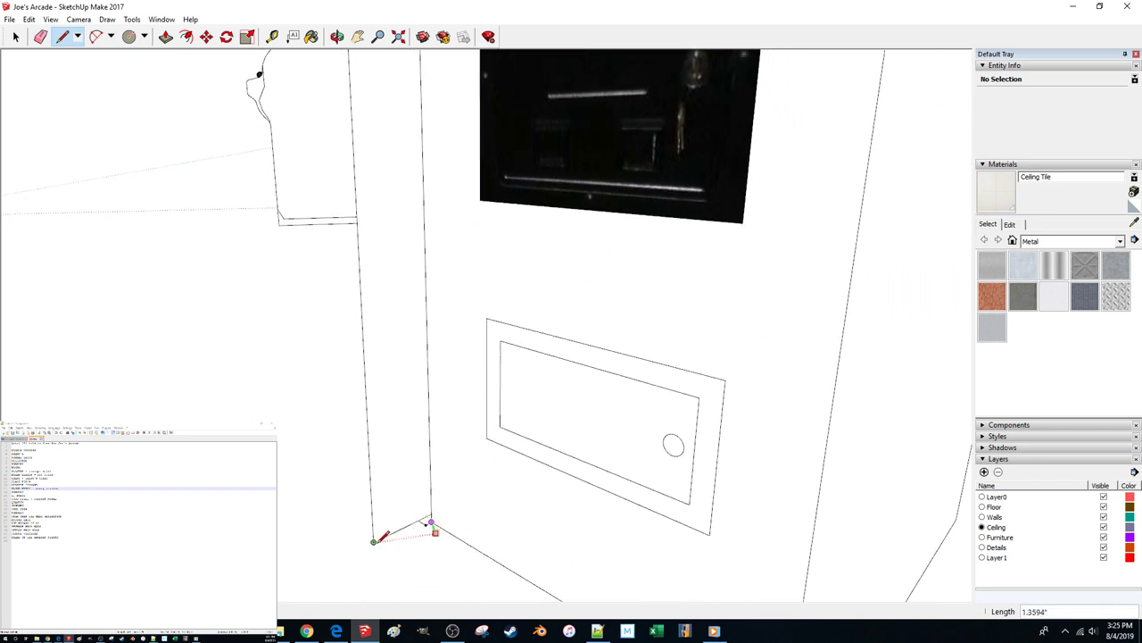
key(space)
Draw a straight reference line about 32 inches long on the floor in front of the Bubbles cabinet
scroll(315, 525, down, 5)
scroll(704, 505, up, 2)
key(l)
scroll(689, 526, down, 2)
click(671, 527)
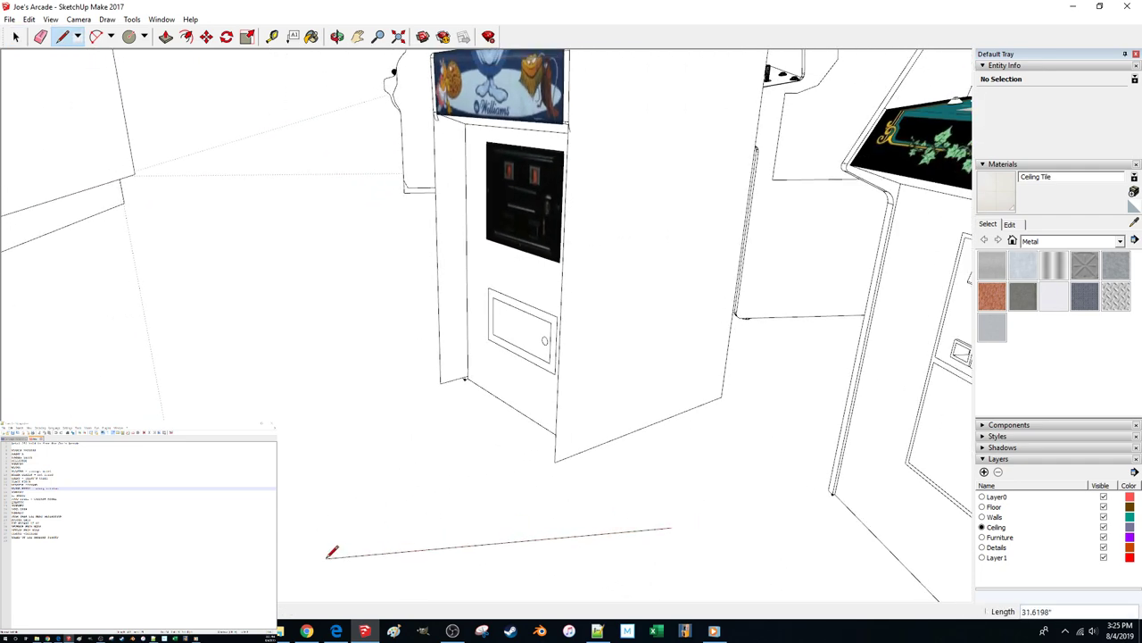
key(space)
Move the Bubbles cabinet by its rear base corner onto the nearest end of the reference line
click(698, 406)
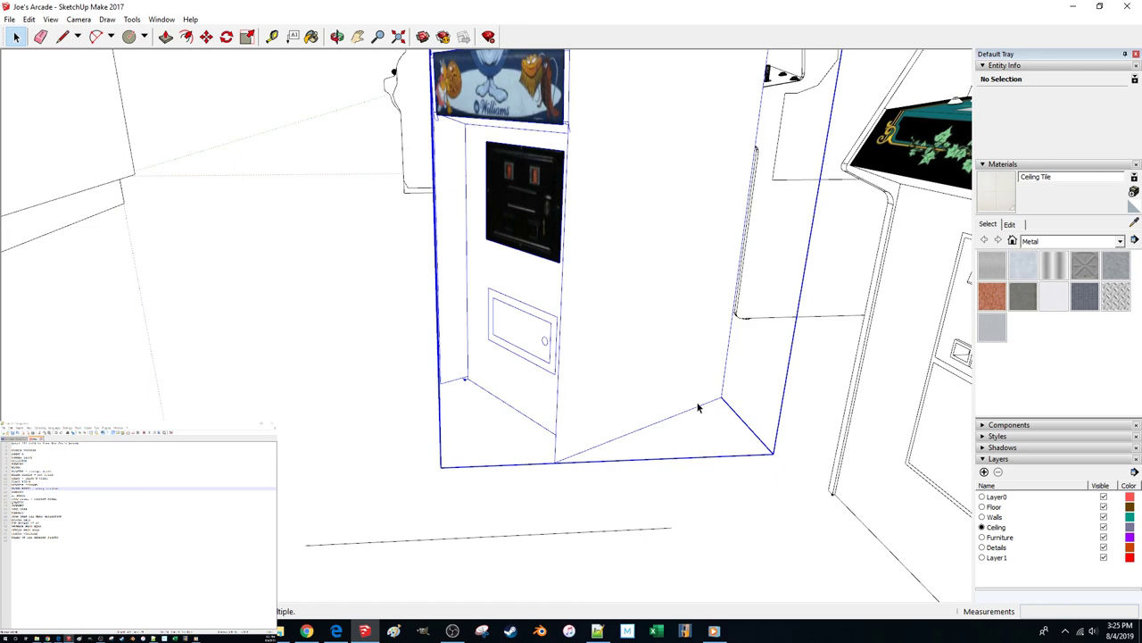
key(m)
click(721, 396)
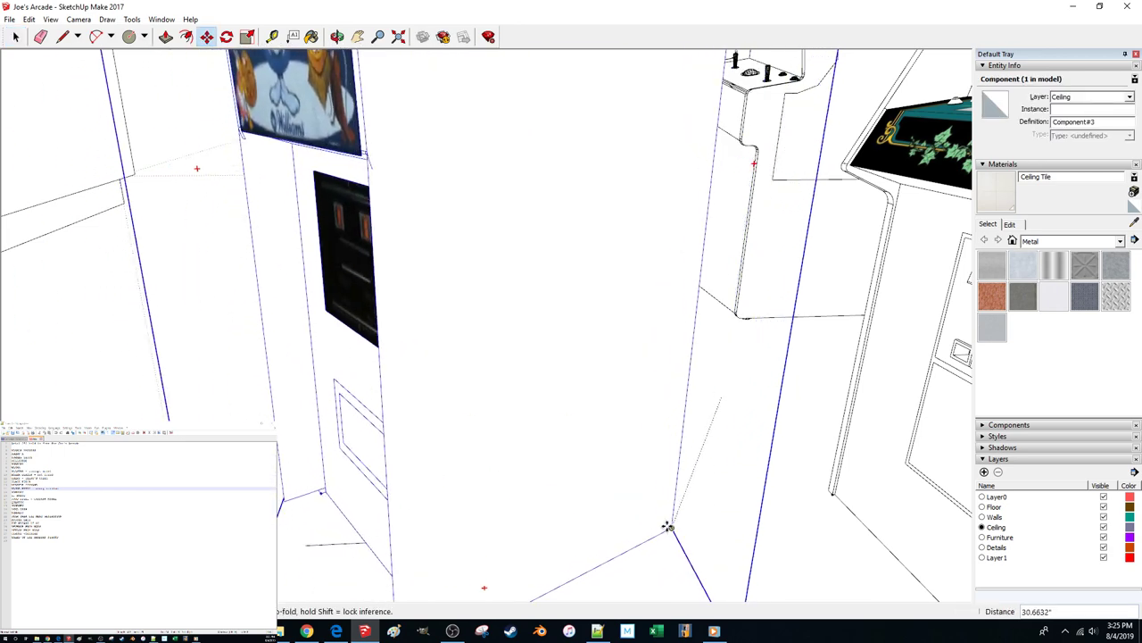
Rotate the Bubbles cabinet about that base corner so its side aligns with the reference line
key(q)
click(674, 528)
scroll(518, 548, down, 2)
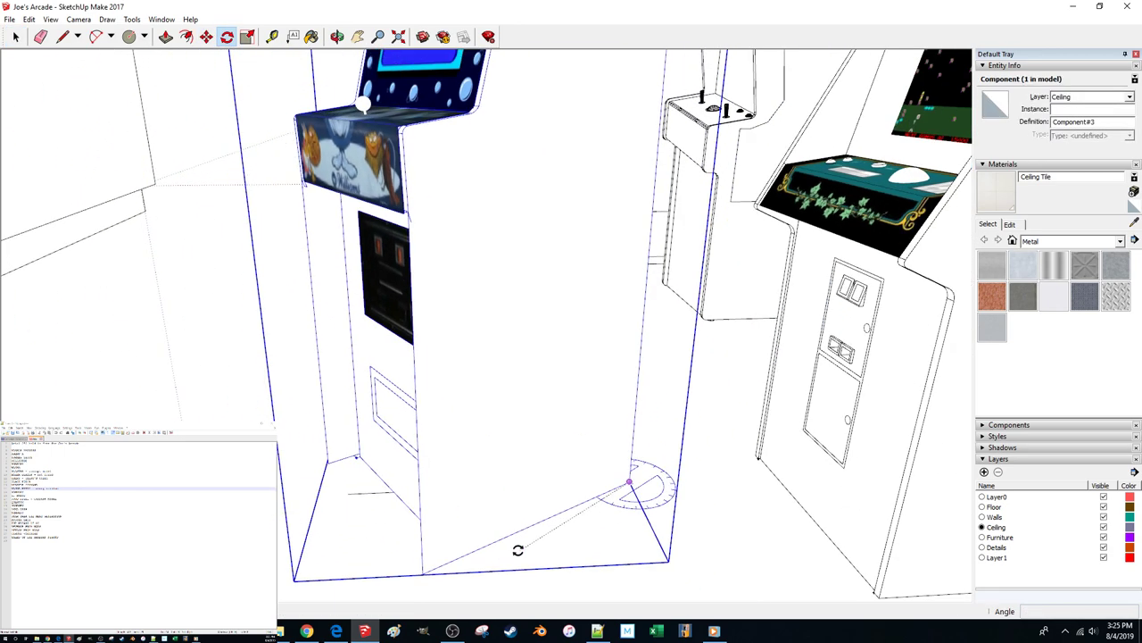
click(422, 574)
click(344, 493)
key(space)
Delete the reference line from beneath the Bubbles cabinet and clear the selection
click(367, 506)
click(352, 493)
key(Delete)
click(452, 448)
Open the Bubbles cabinet component for editing at the front base corner of its side panel
middle_drag(451, 448, 527, 206)
double_click(409, 393)
shift+middle_drag(409, 392, 477, 429)
scroll(476, 428, up, 5)
scroll(625, 428, up, 3)
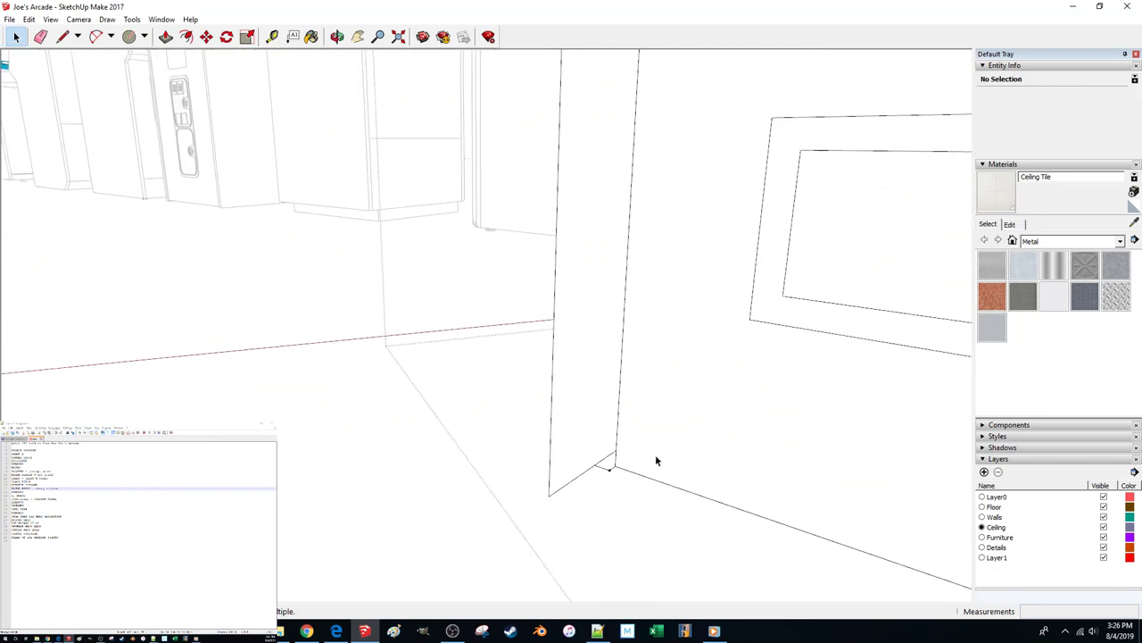
key(l)
click(612, 465)
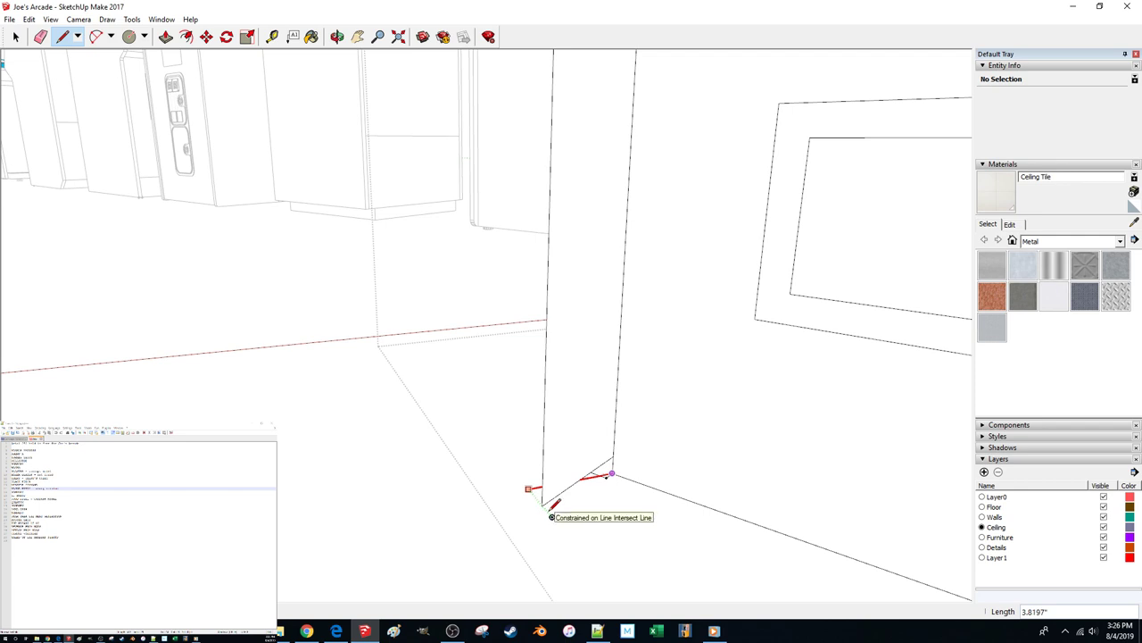
key(space)
scroll(407, 496, down, 6)
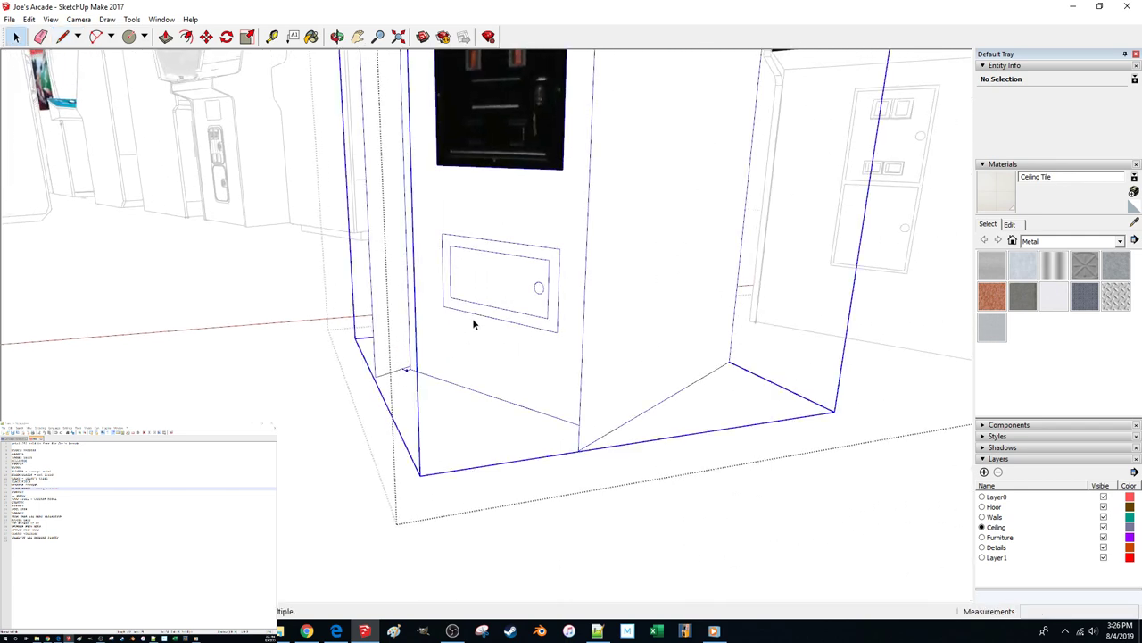
Change the nested Bubbles component's axes, placing the origin at the rear base corner and the red axis toward the front base corner
right_click(472, 318)
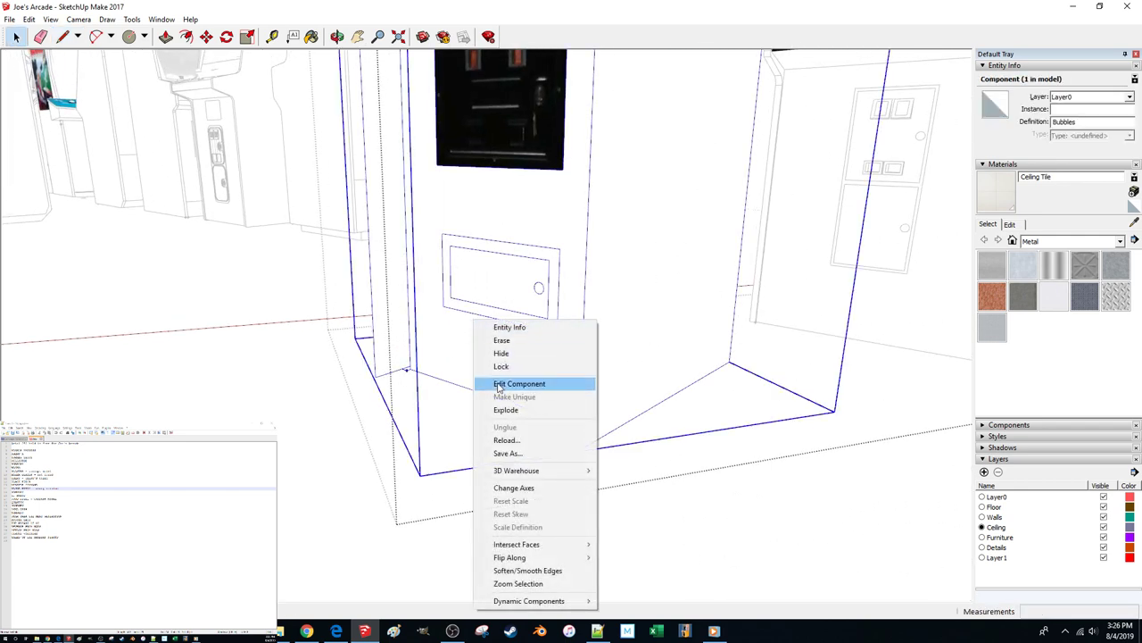
click(514, 487)
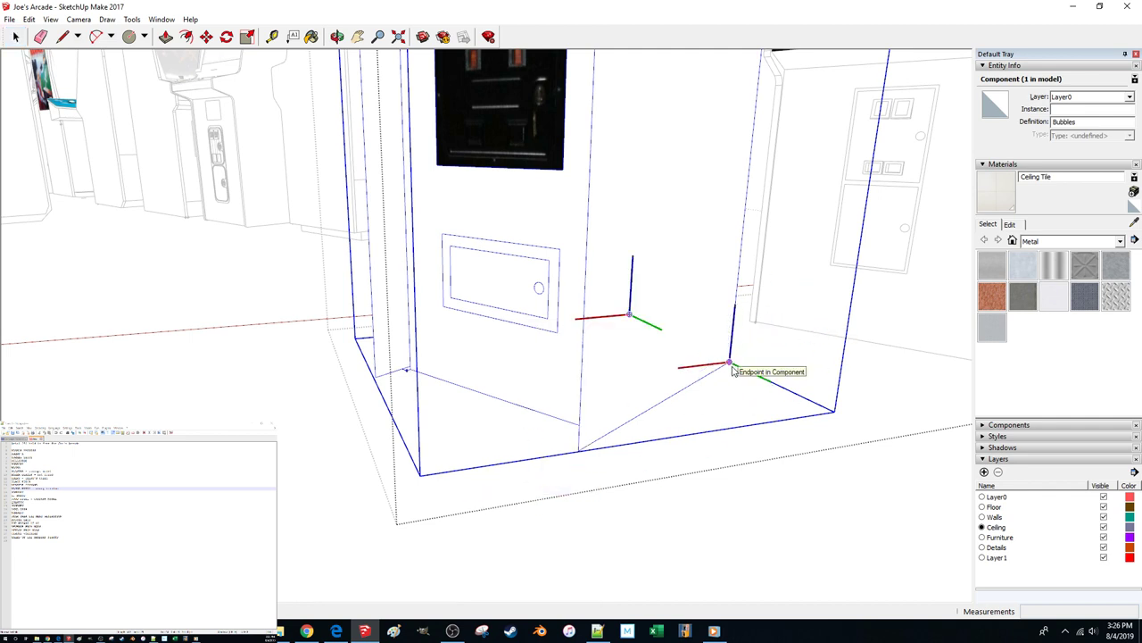
click(579, 453)
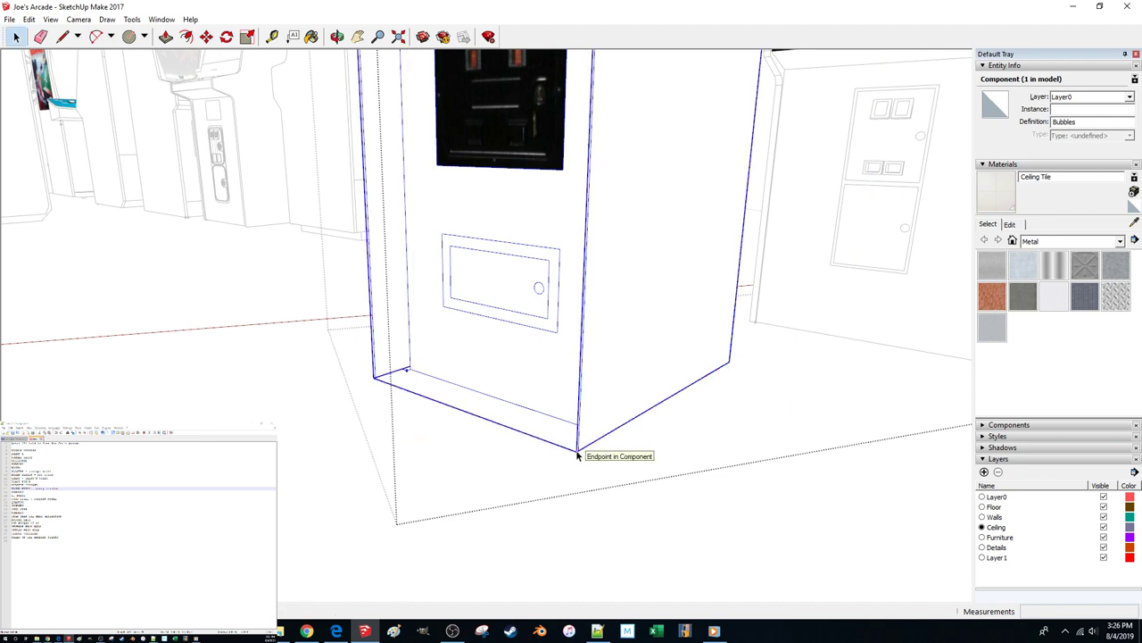
scroll(404, 450, up, 5)
key(l)
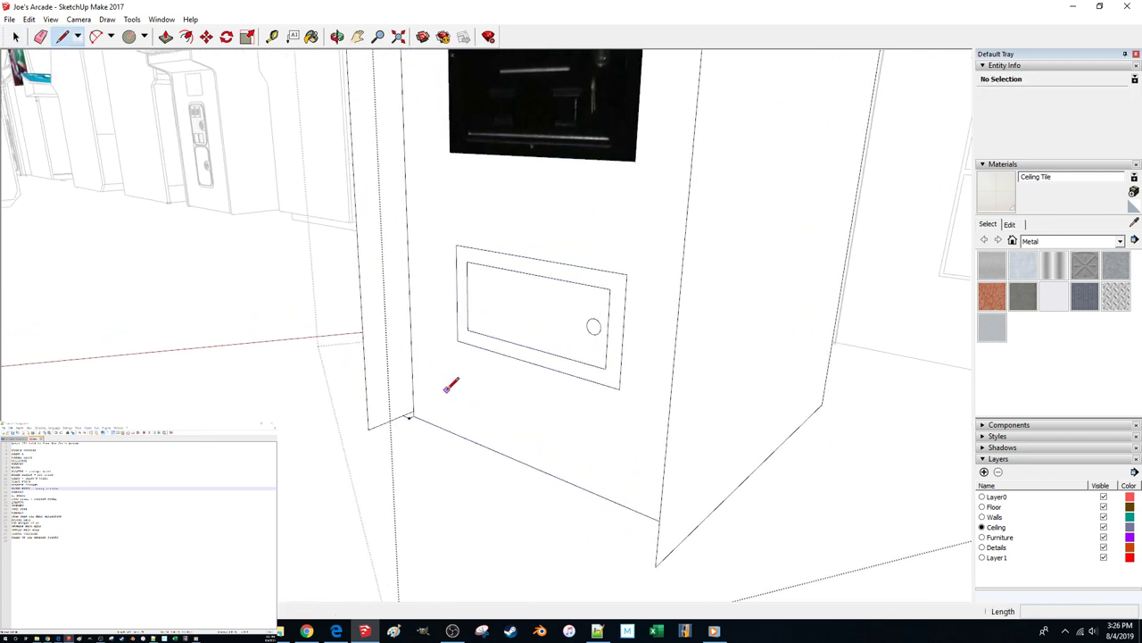
click(414, 416)
scroll(406, 437, up, 3)
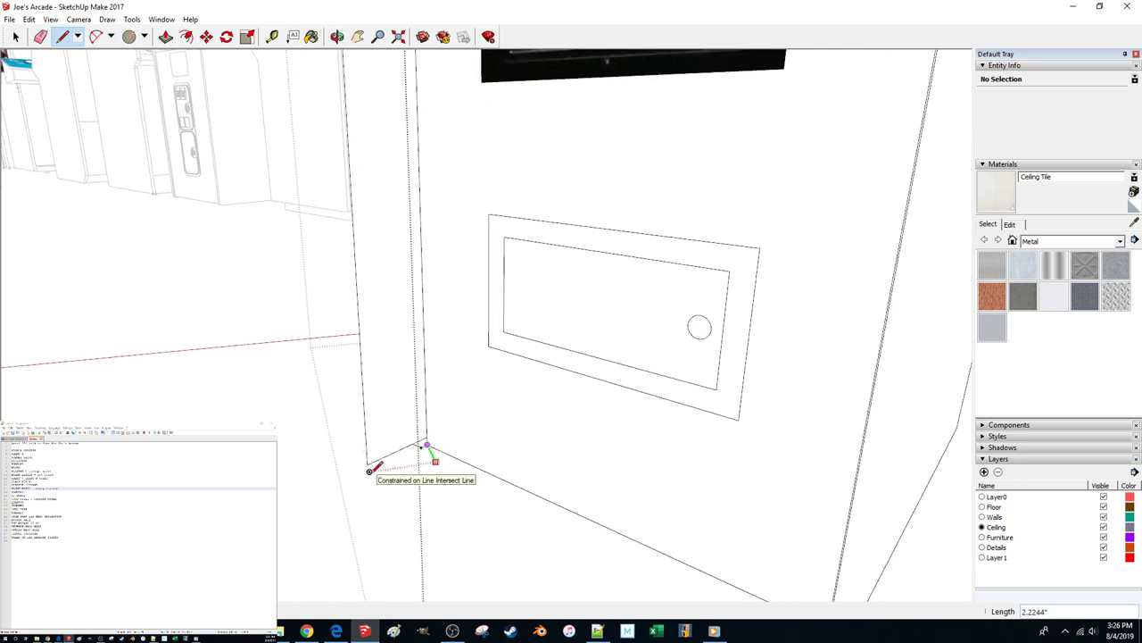
key(space)
click(572, 370)
scroll(574, 371, down, 4)
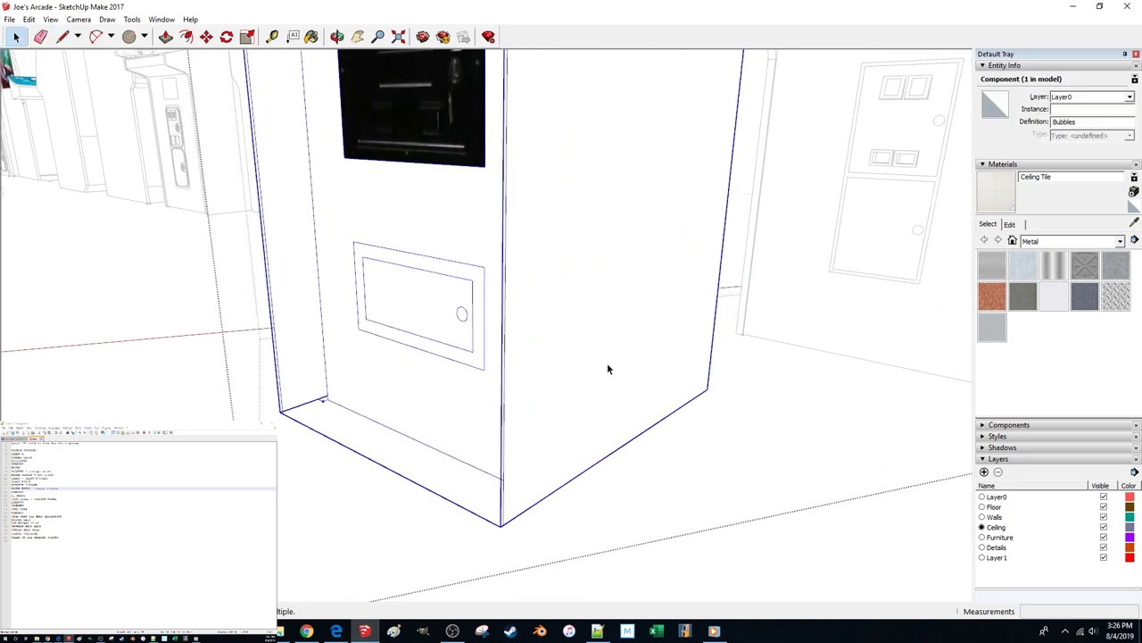
right_click(607, 366)
double_click(502, 378)
right_click(555, 373)
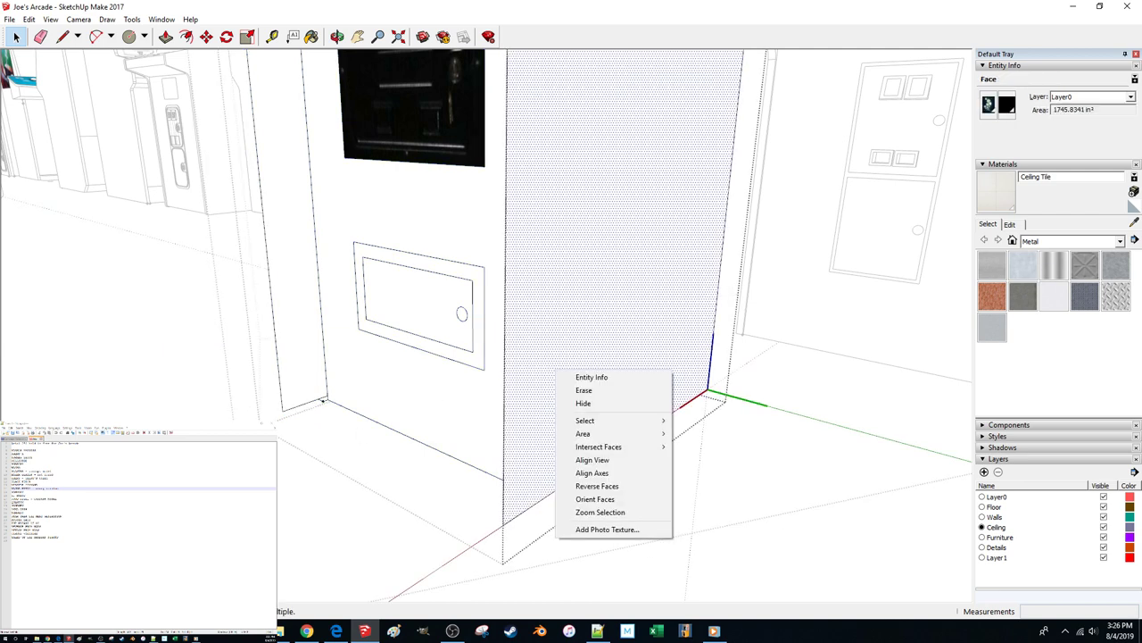
key(Escape)
key(Escape)
click(515, 339)
right_click(515, 343)
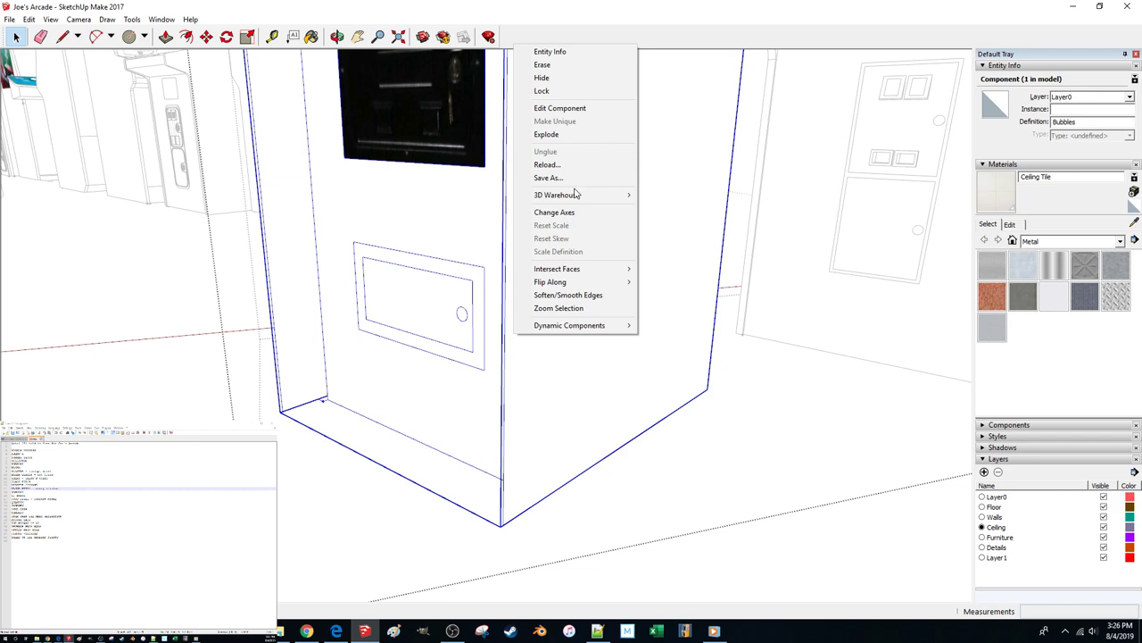
click(554, 211)
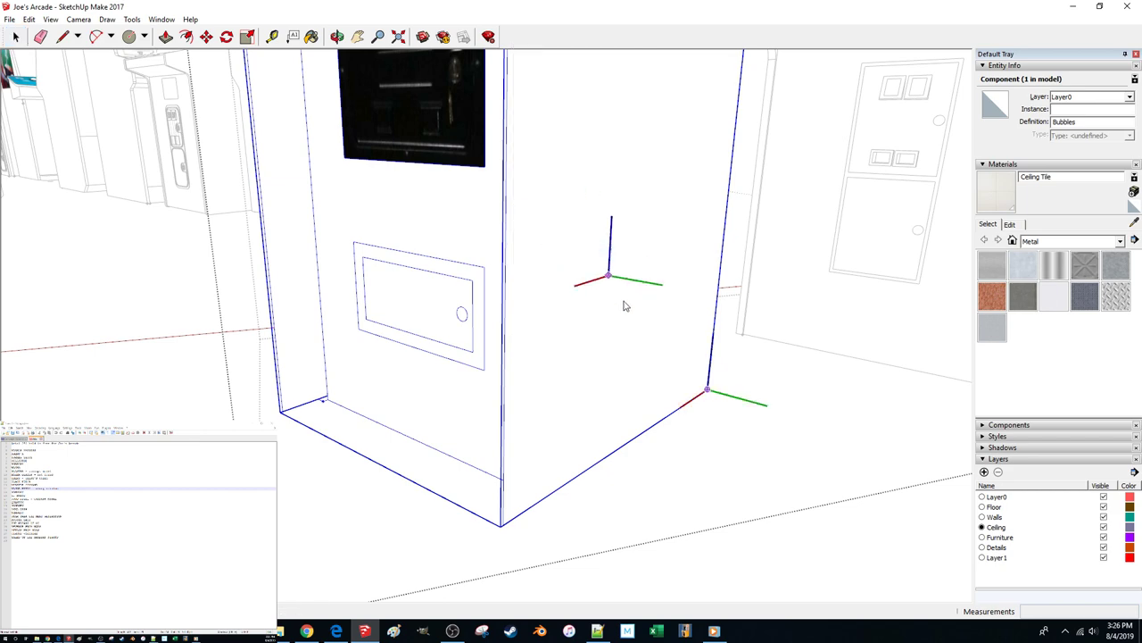
middle_drag(626, 385, 627, 385)
key(space)
Leave the nested component and realign the outer cabinet component's axes from its rear base corner along the side's base edge
shift+middle_drag(654, 437, 423, 540)
click(381, 536)
scroll(379, 536, down, 5)
right_click(328, 491)
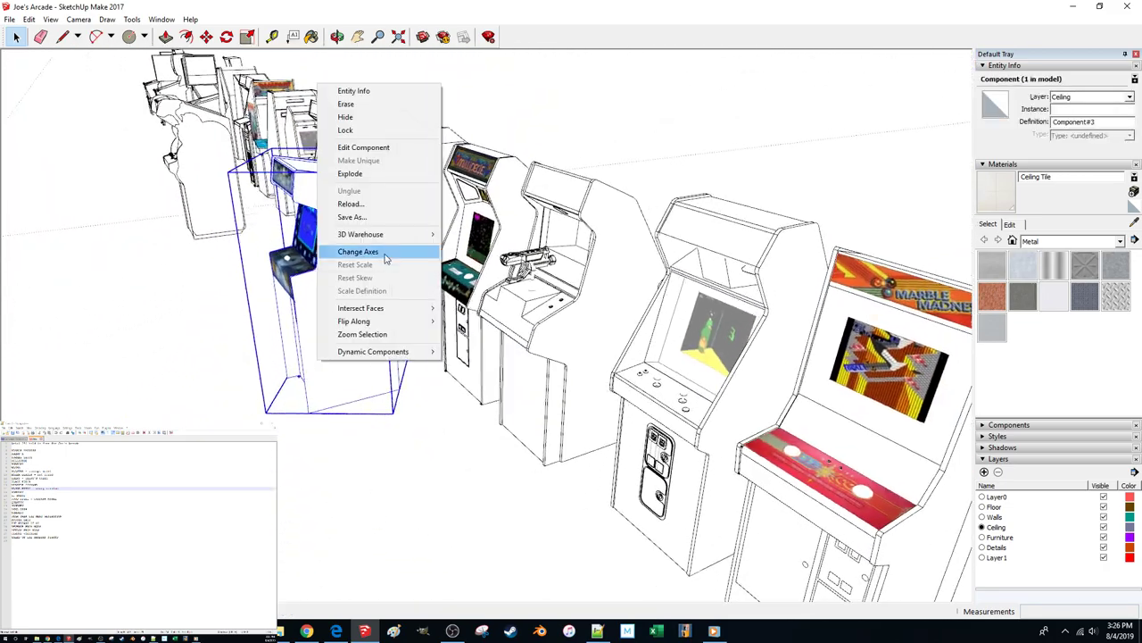
click(385, 252)
scroll(385, 253, down, 3)
scroll(598, 357, up, 6)
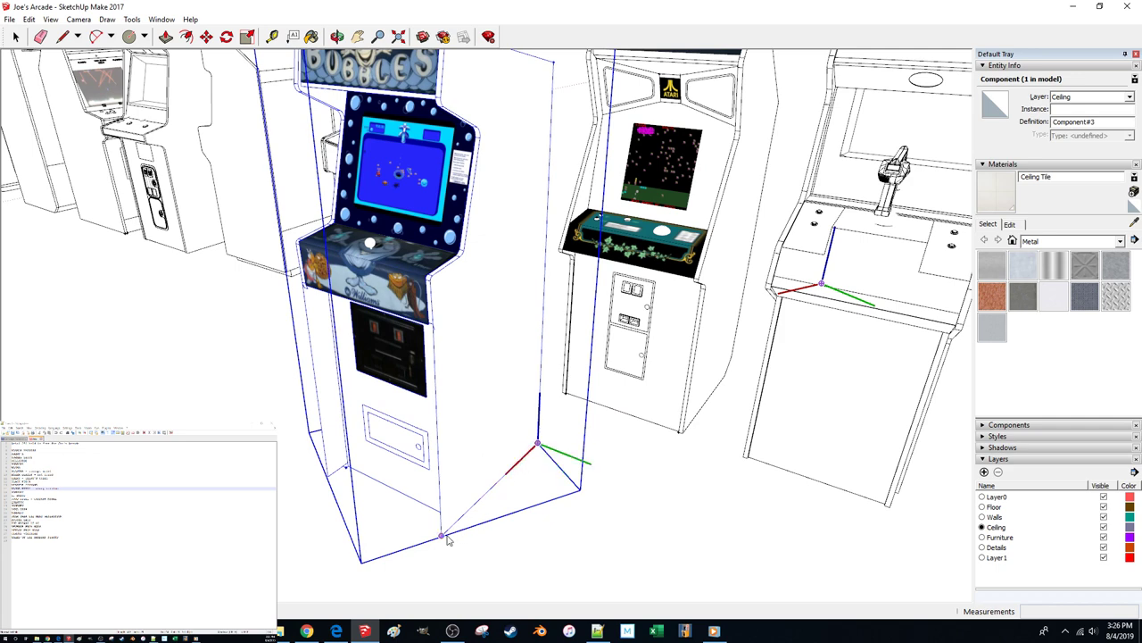
click(441, 536)
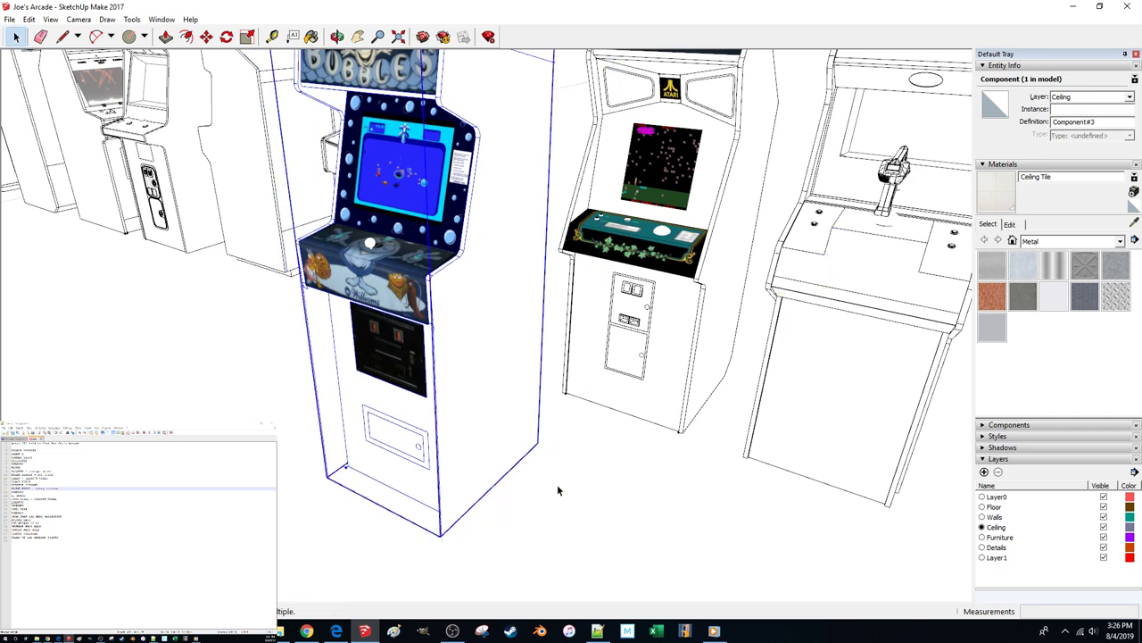
Open the outer cabinet component and try to outline the missing bottom strip of the left side panel with lines
middle_drag(604, 477, 641, 484)
double_click(540, 434)
middle_drag(500, 432, 521, 417)
scroll(521, 420, up, 10)
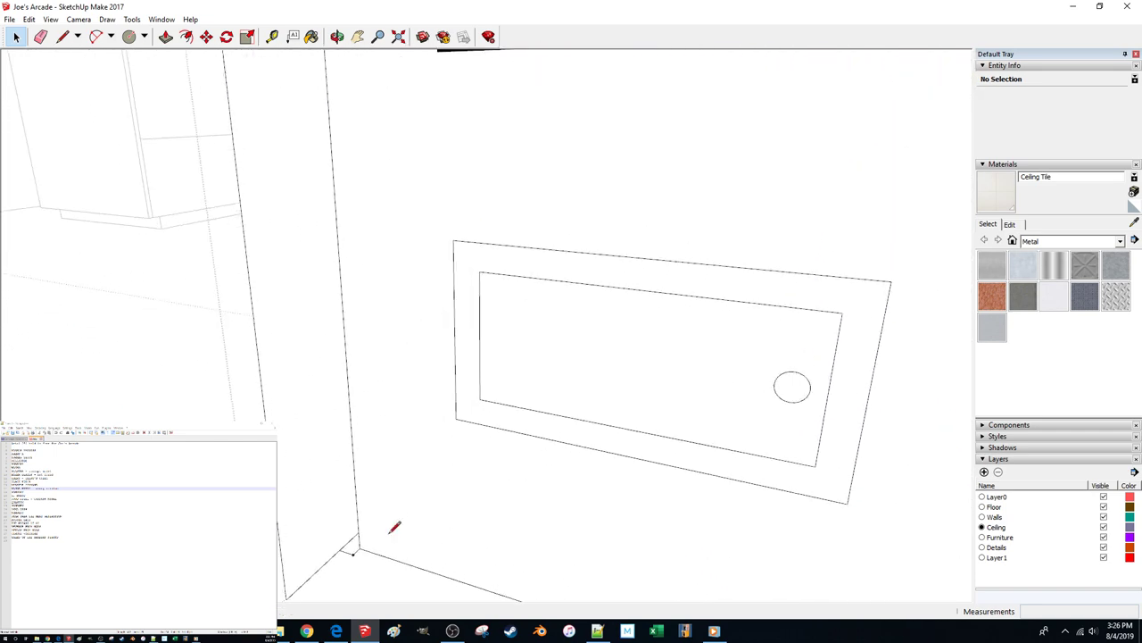
key(l)
click(360, 548)
scroll(344, 548, down, 1)
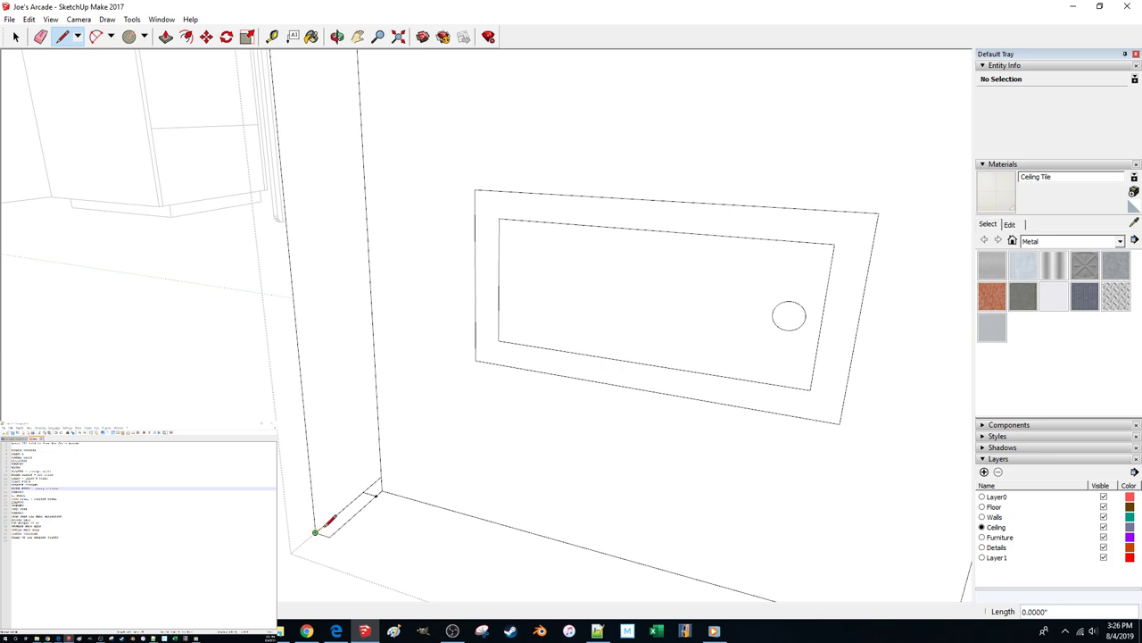
Delete the strip outline drawn outside the nested Bubbles component
middle_drag(412, 527, 381, 388)
key(space)
click(395, 384)
triple_click(379, 388)
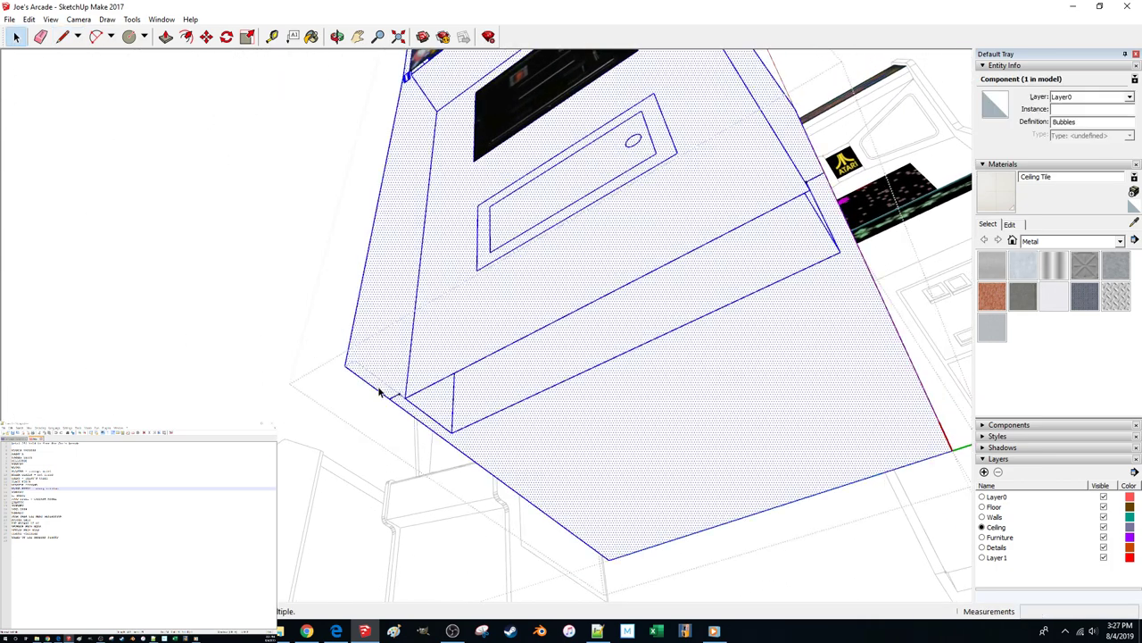
click(295, 402)
drag(309, 340, 442, 428)
key(Delete)
Inside the nested Bubbles component, draw a 0.75-inch-wide strip under the left side panel's front and merge it with the underside
click(435, 352)
double_click(435, 351)
key(l)
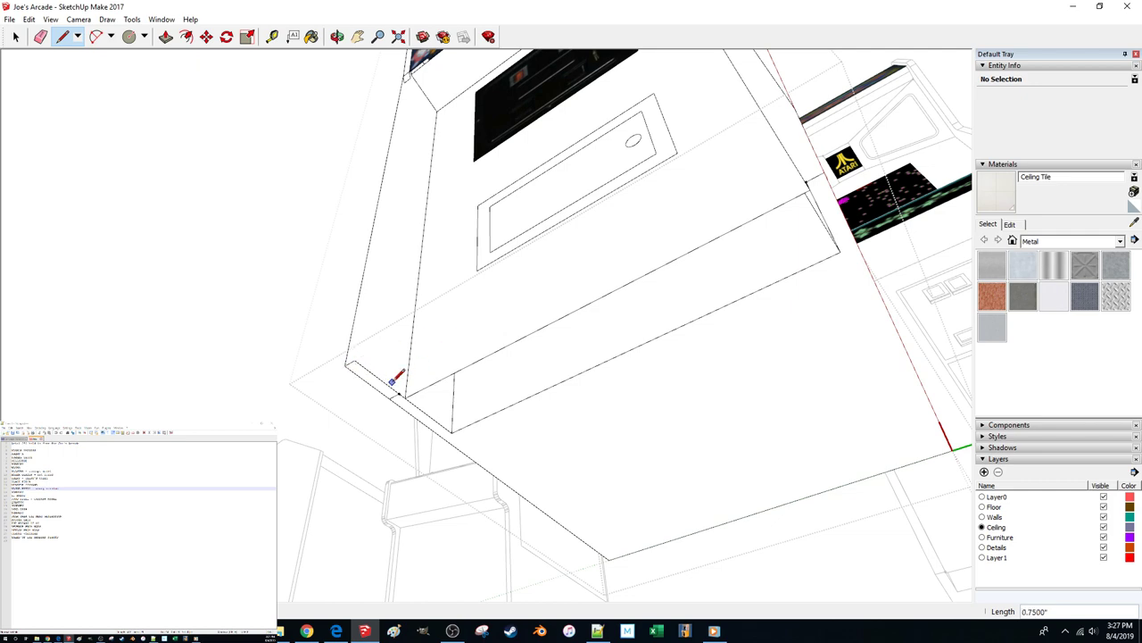
key(space)
click(374, 381)
click(375, 383)
mouse_move(375, 382)
middle_down()
mouse_move(449, 394)
mouse_move(368, 387)
middle_up()
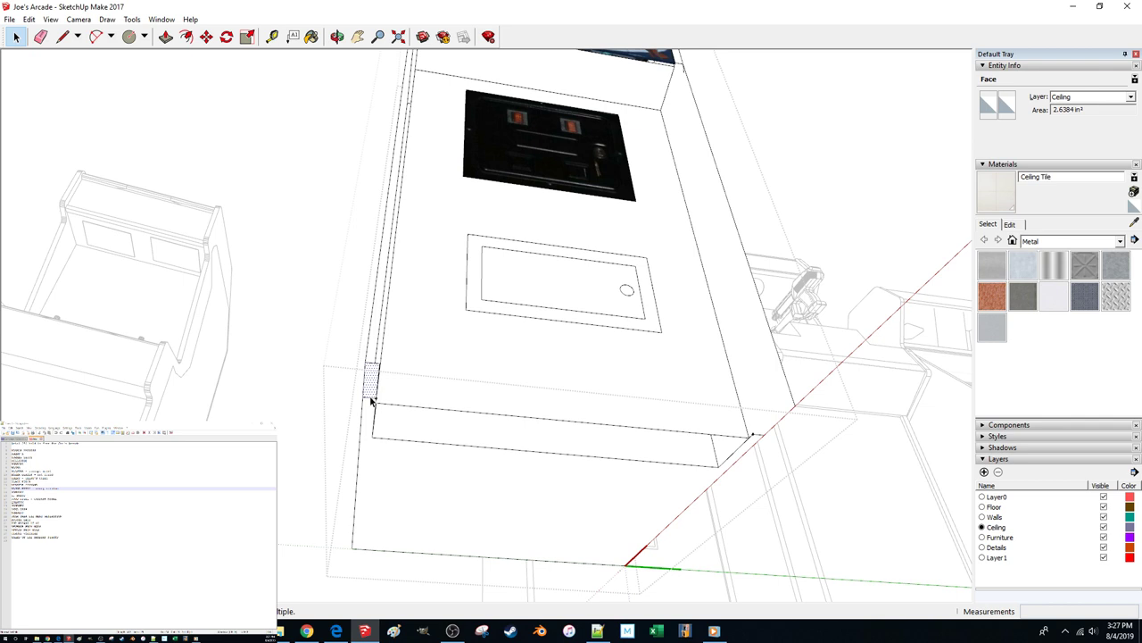
key(Delete)
Draw a matching 0.75-inch-wide strip under the right side panel's front and merge it with the cabinet's underside
middle_drag(673, 435, 335, 418)
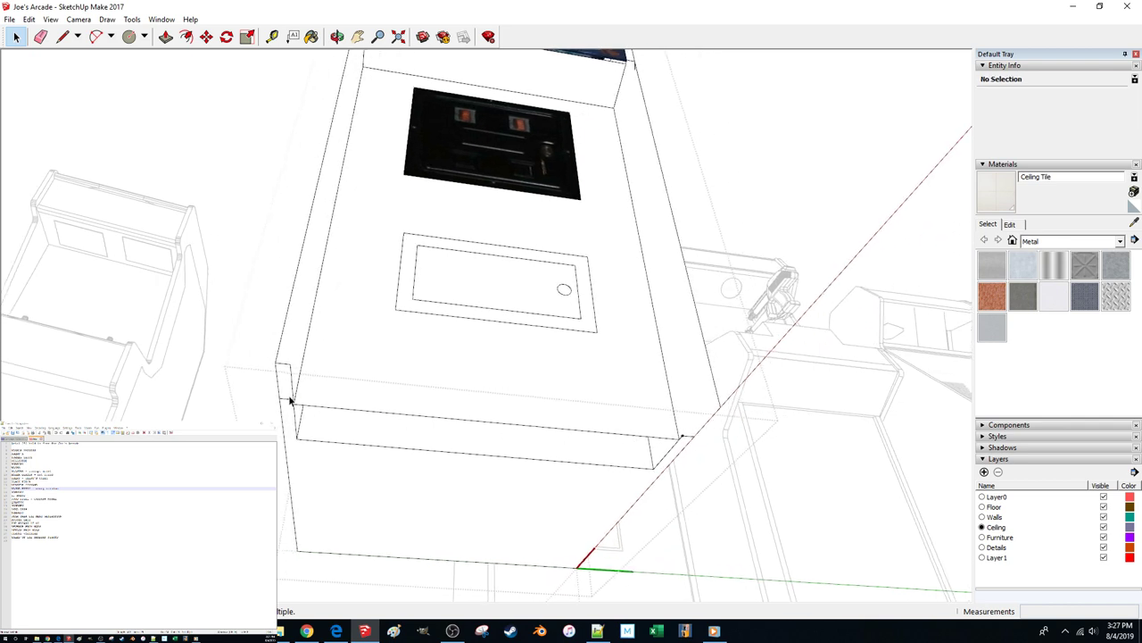
scroll(670, 400, up, 2)
key(l)
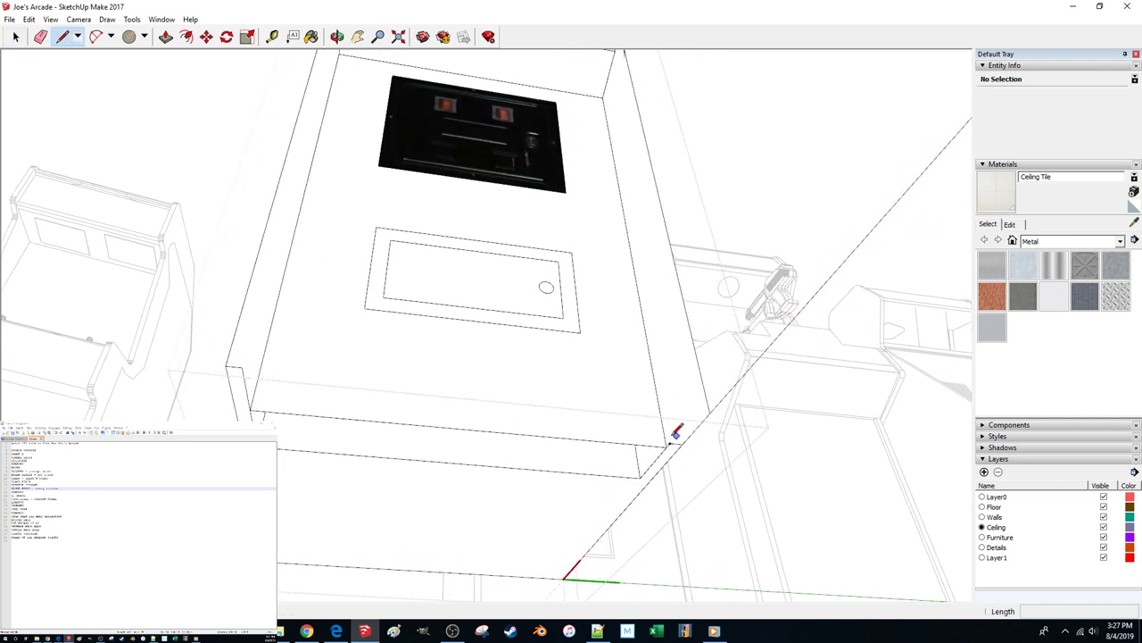
click(640, 477)
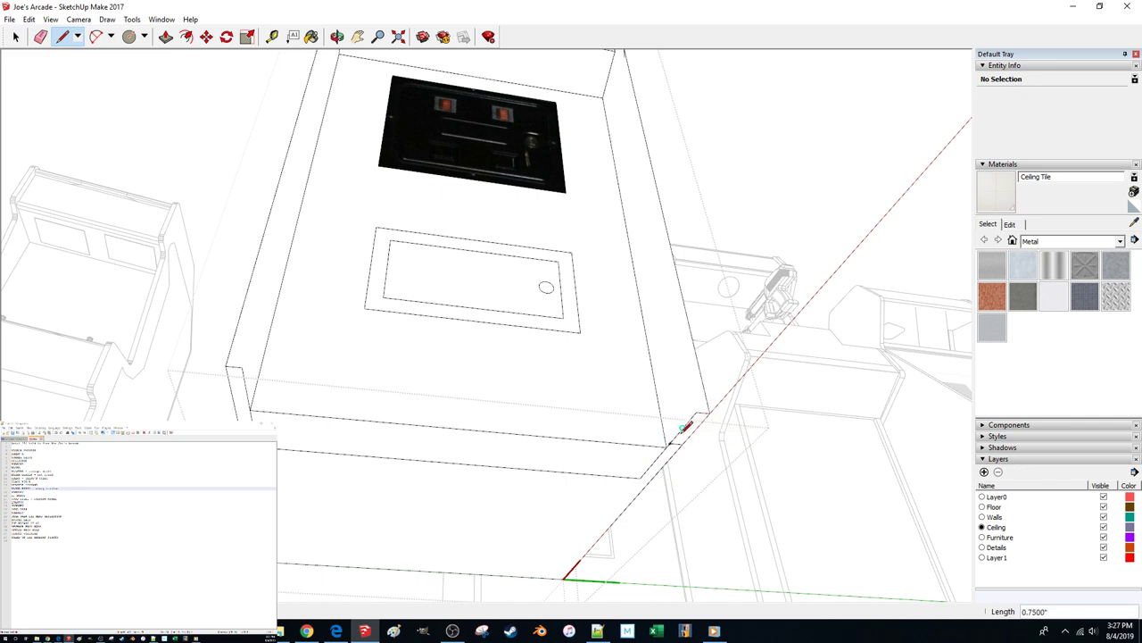
key(space)
click(676, 444)
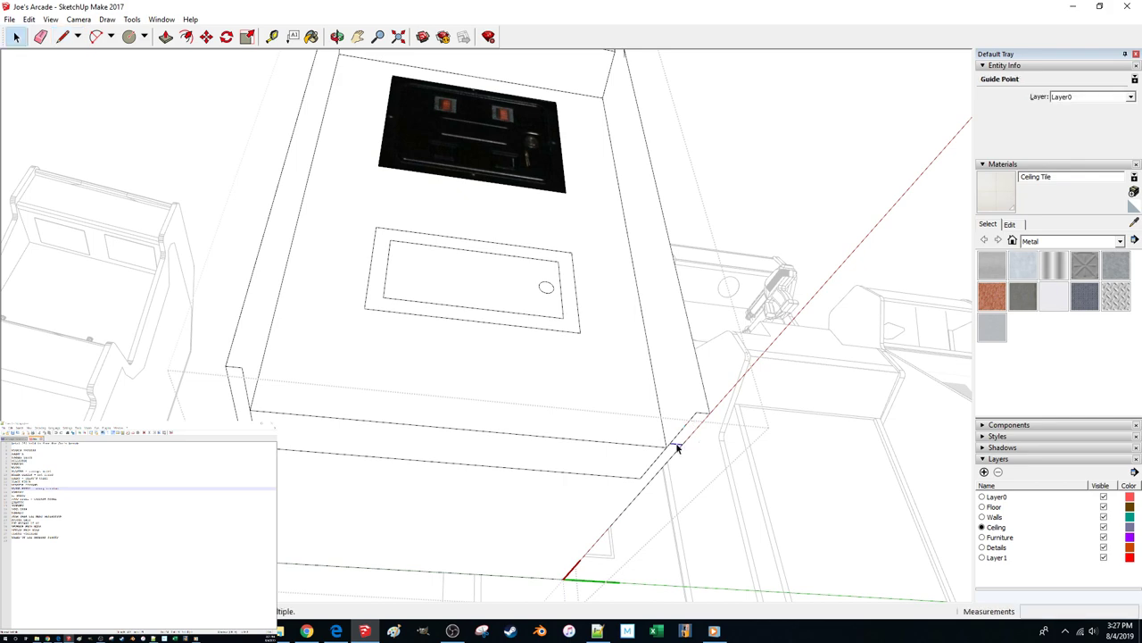
click(678, 444)
scroll(661, 451, up, 5)
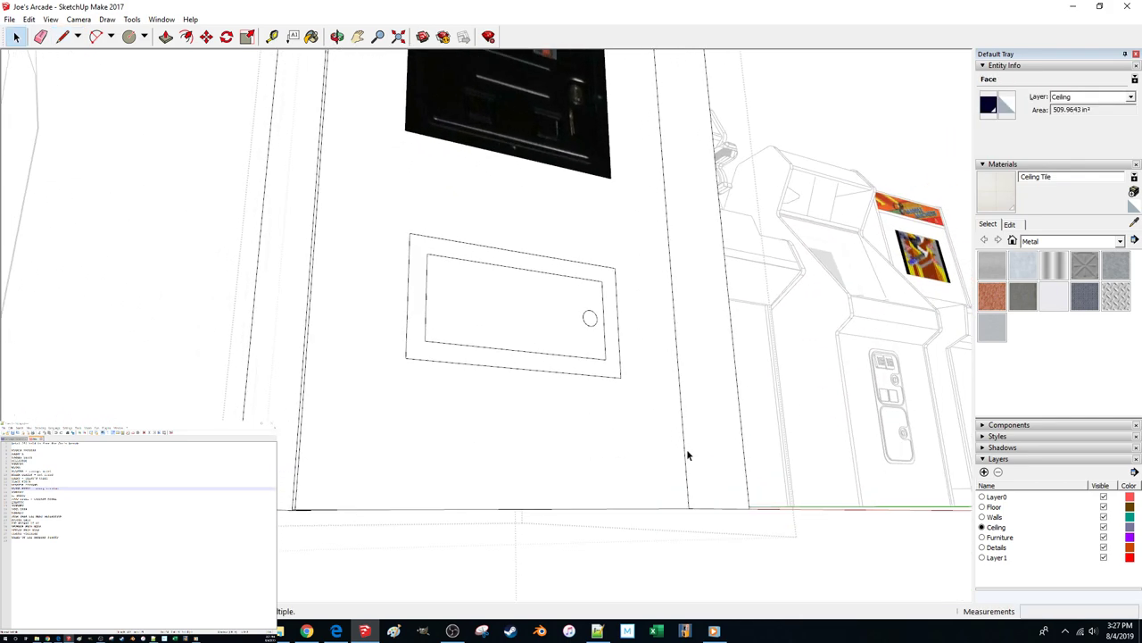
scroll(694, 491, up, 3)
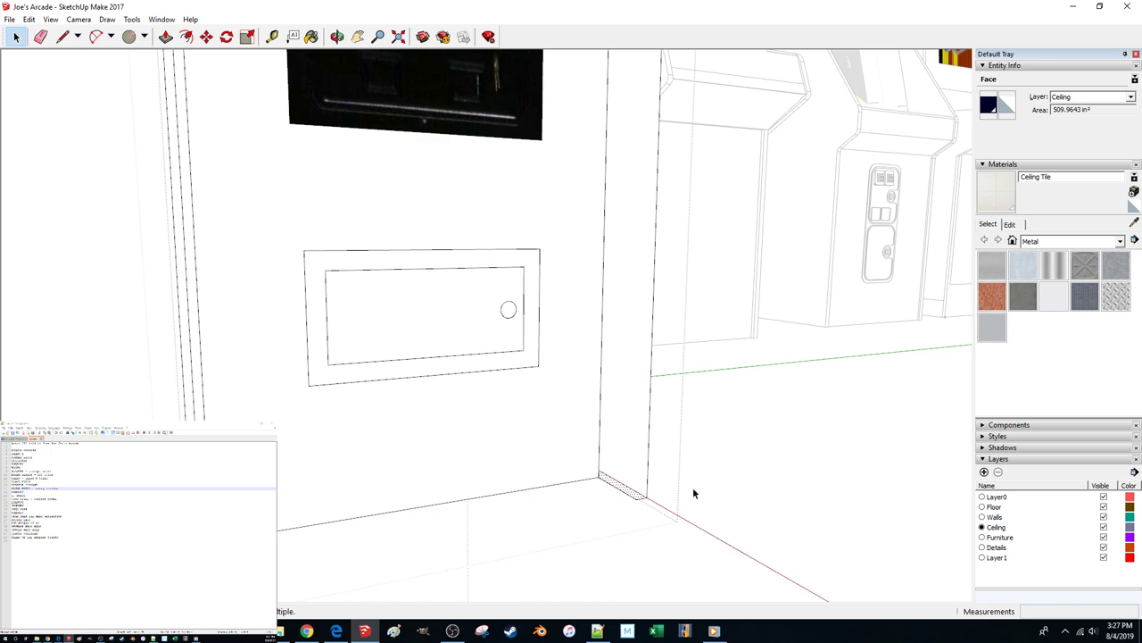
Draw a vertical line about 35.7 inches long from the right side panel's base corner up to the control panel
key(l)
click(635, 497)
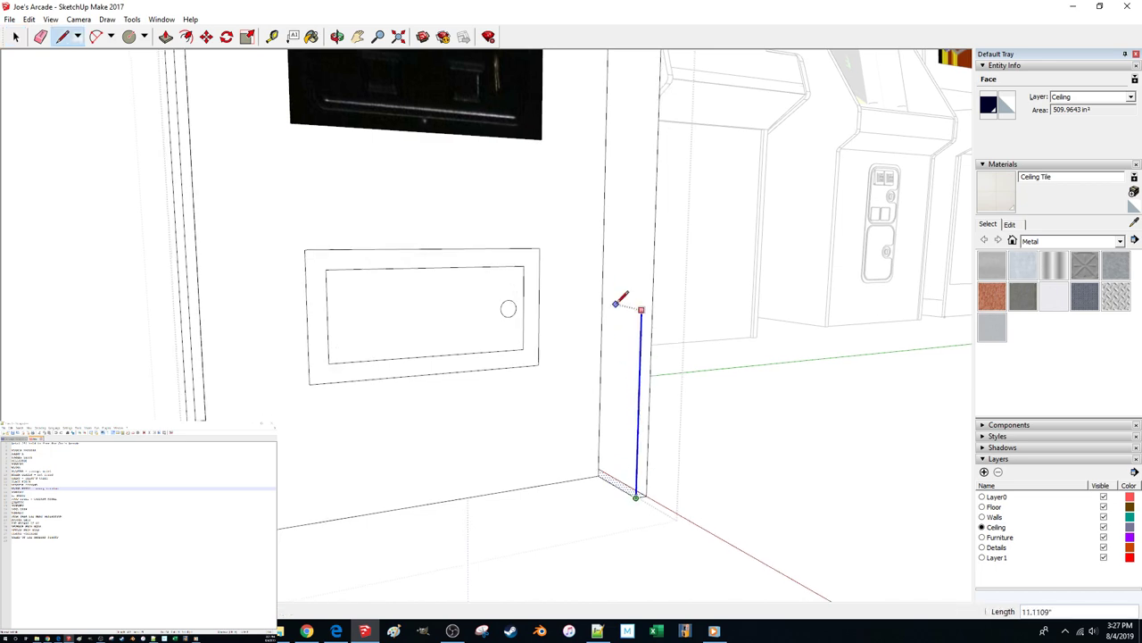
scroll(625, 294, up, 5)
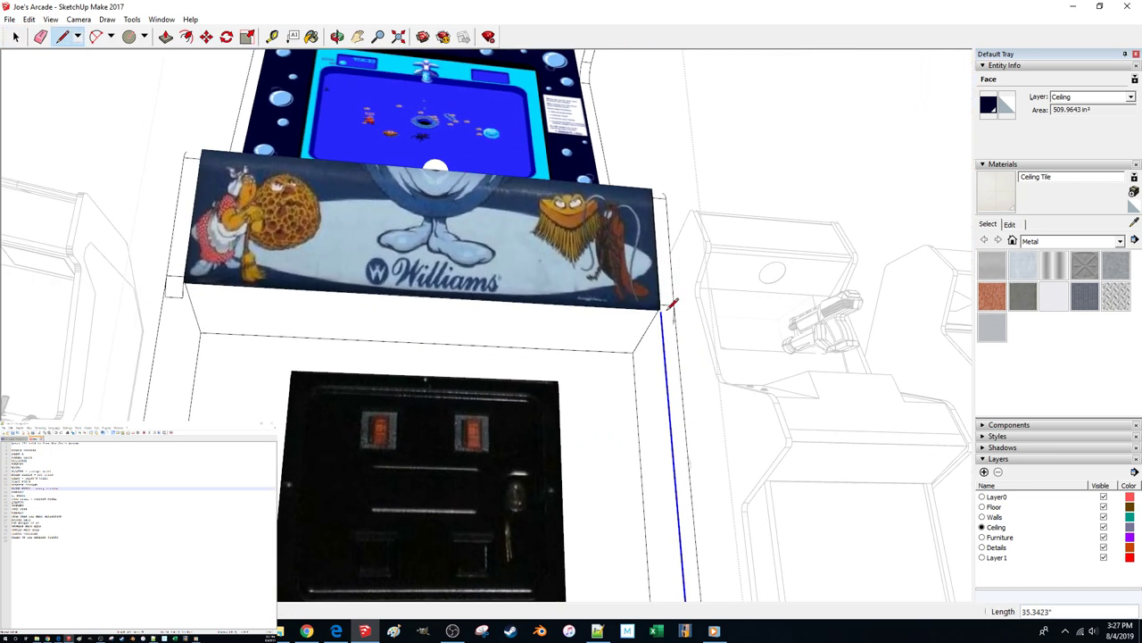
scroll(671, 305, up, 4)
scroll(406, 384, up, 5)
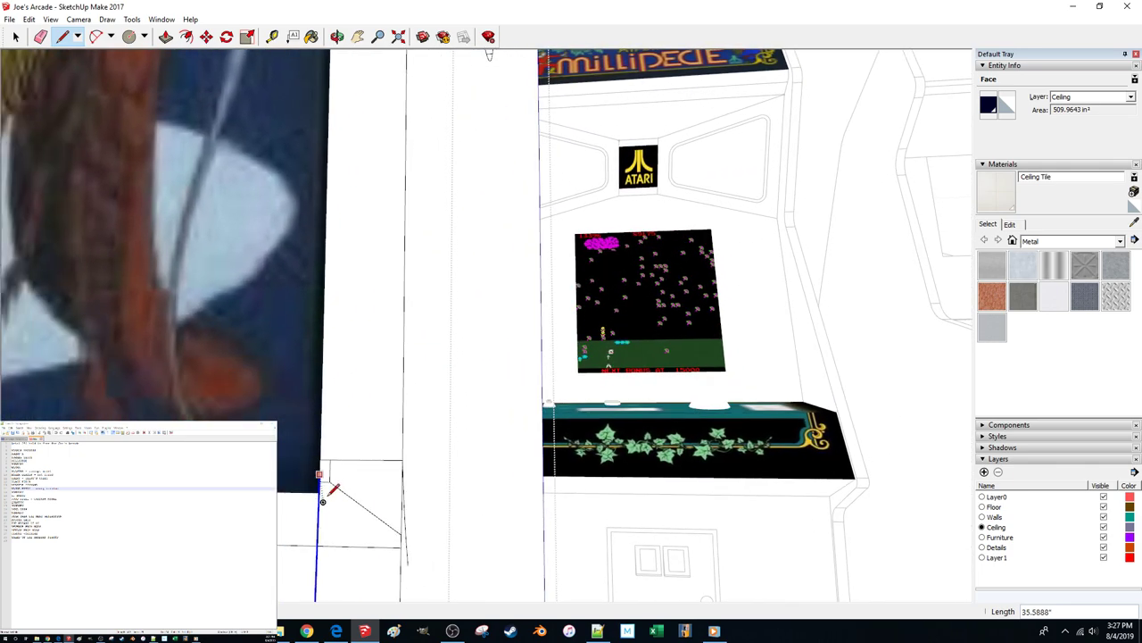
click(320, 460)
scroll(354, 451, down, 5)
Draw a vertical line from the control panel's lower left corner down to the left side panel's base and check the resulting face
middle_drag(354, 452, 438, 403)
scroll(321, 323, up, 5)
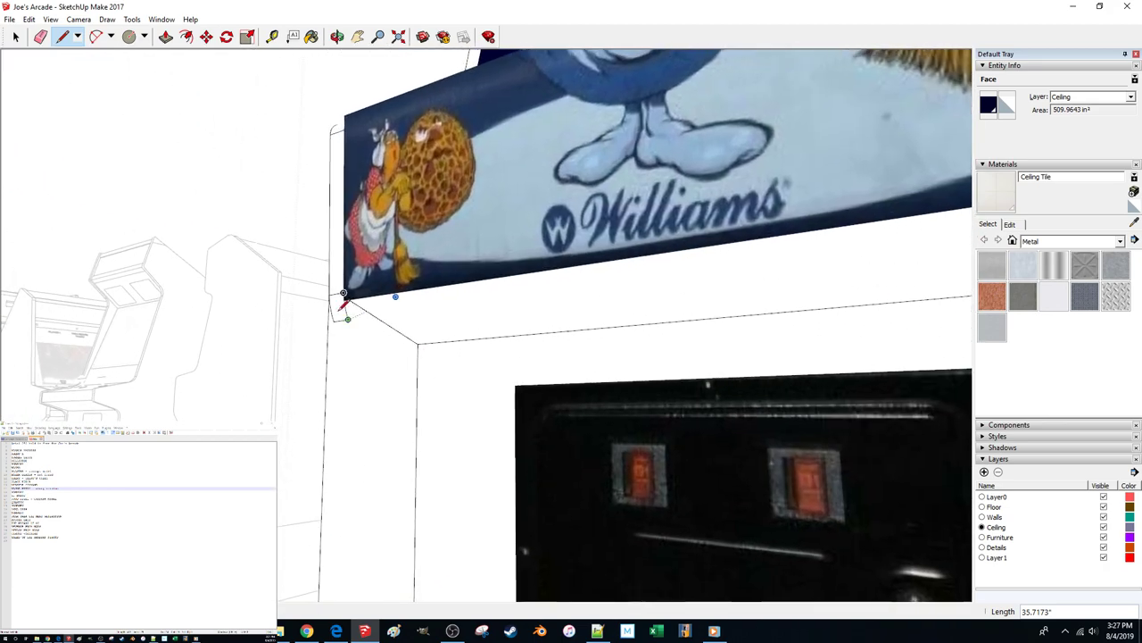
scroll(353, 321, down, 5)
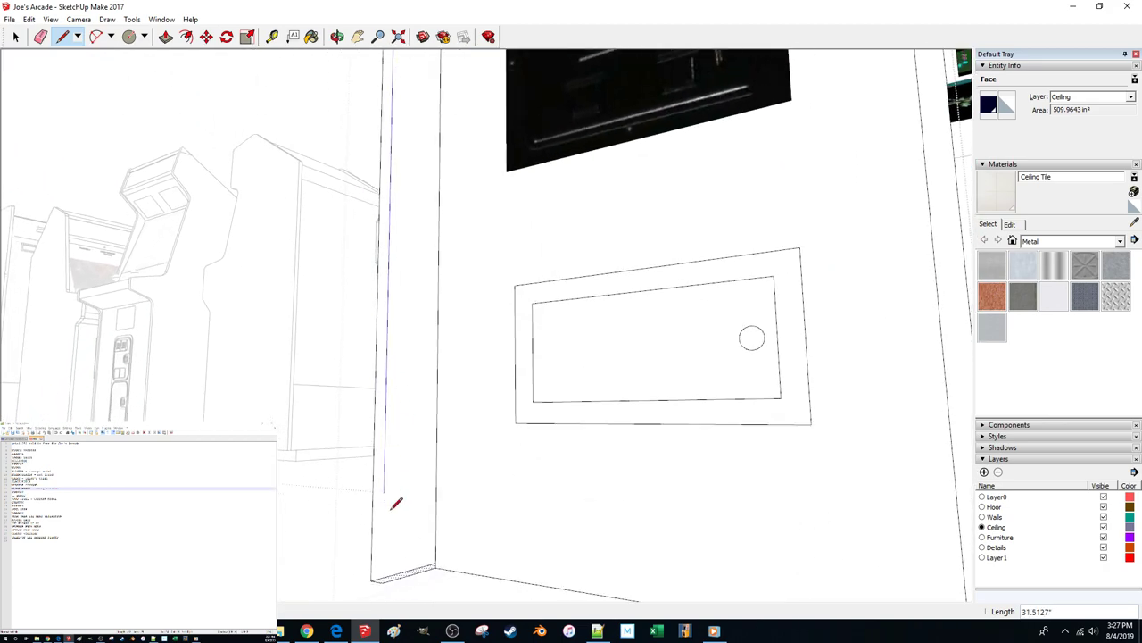
click(385, 575)
key(space)
click(378, 551)
click(408, 521)
Delete the leftover geometry around the control panel's lower corners
middle_drag(457, 398, 702, 313)
scroll(477, 394, down, 4)
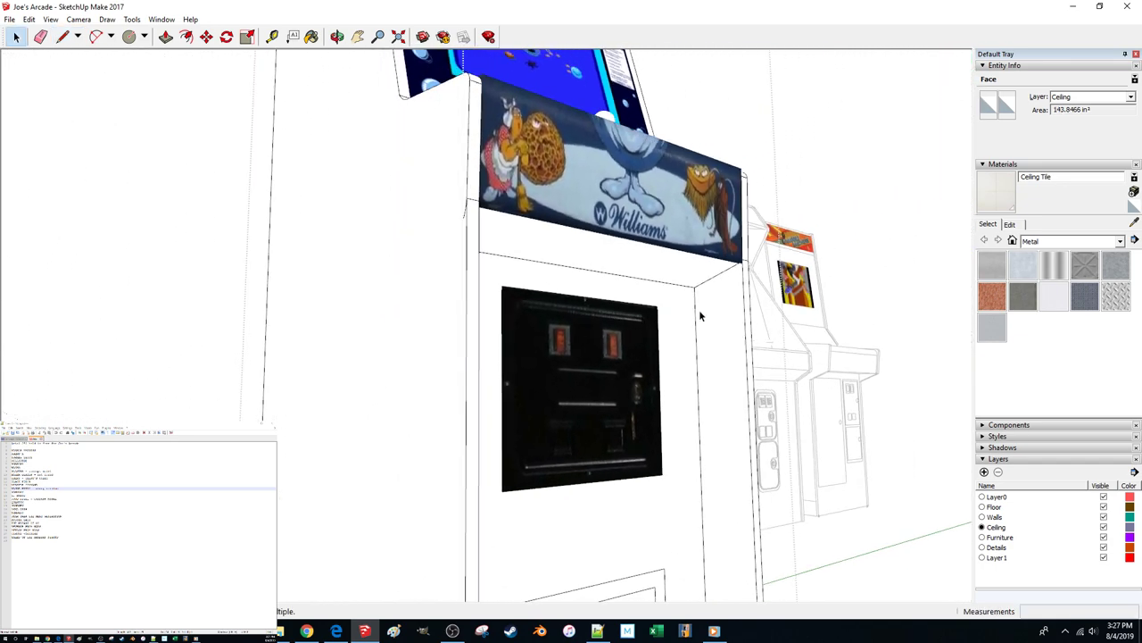
click(747, 281)
middle_drag(747, 281, 748, 204)
click(710, 203)
click(710, 205)
key(Delete)
click(709, 216)
mouse_move(710, 216)
middle_down()
mouse_move(687, 221)
mouse_move(665, 265)
mouse_move(710, 232)
mouse_move(649, 275)
mouse_move(580, 221)
middle_up()
middle_drag(659, 132, 481, 294)
click(490, 335)
middle_drag(490, 336, 401, 285)
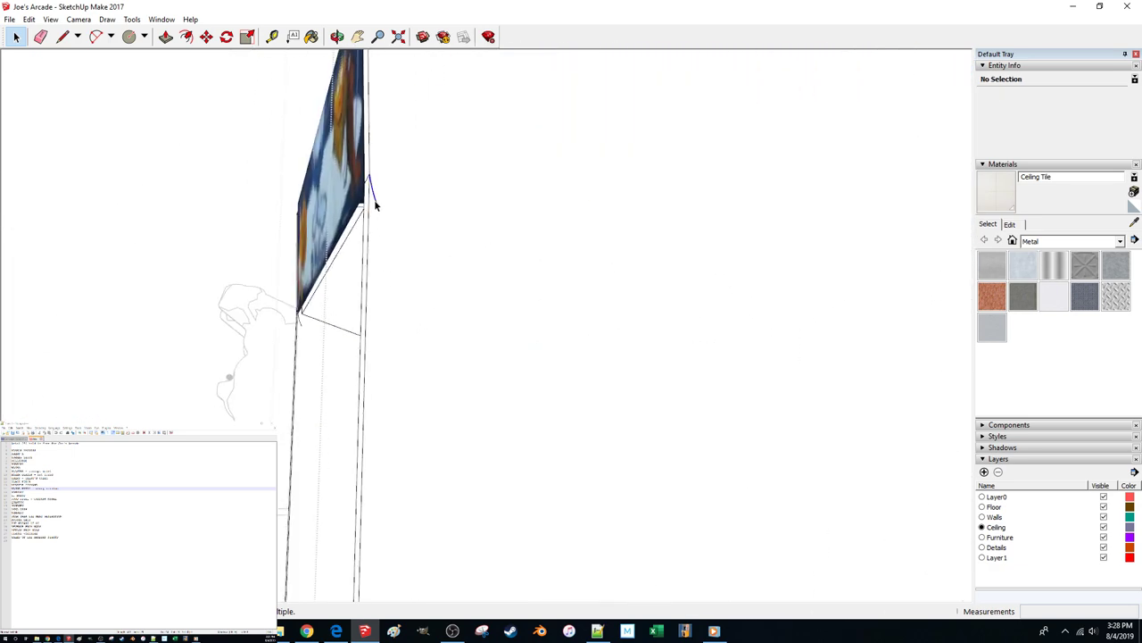
key(Delete)
Draw a short edge across the small gap at the control panel's lower left corner
mouse_move(301, 328)
middle_down()
mouse_move(701, 330)
mouse_move(571, 187)
mouse_move(636, 275)
mouse_move(630, 350)
mouse_move(509, 384)
mouse_move(360, 360)
middle_up()
scroll(573, 187, down, 2)
scroll(360, 360, up, 5)
key(l)
click(290, 444)
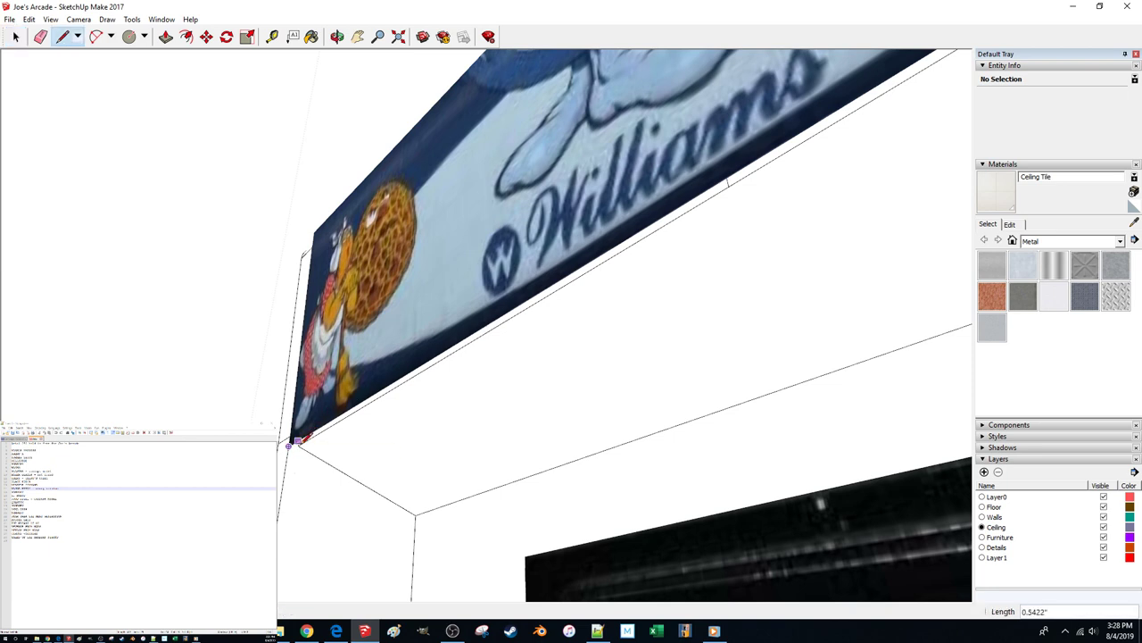
scroll(297, 444, up, 2)
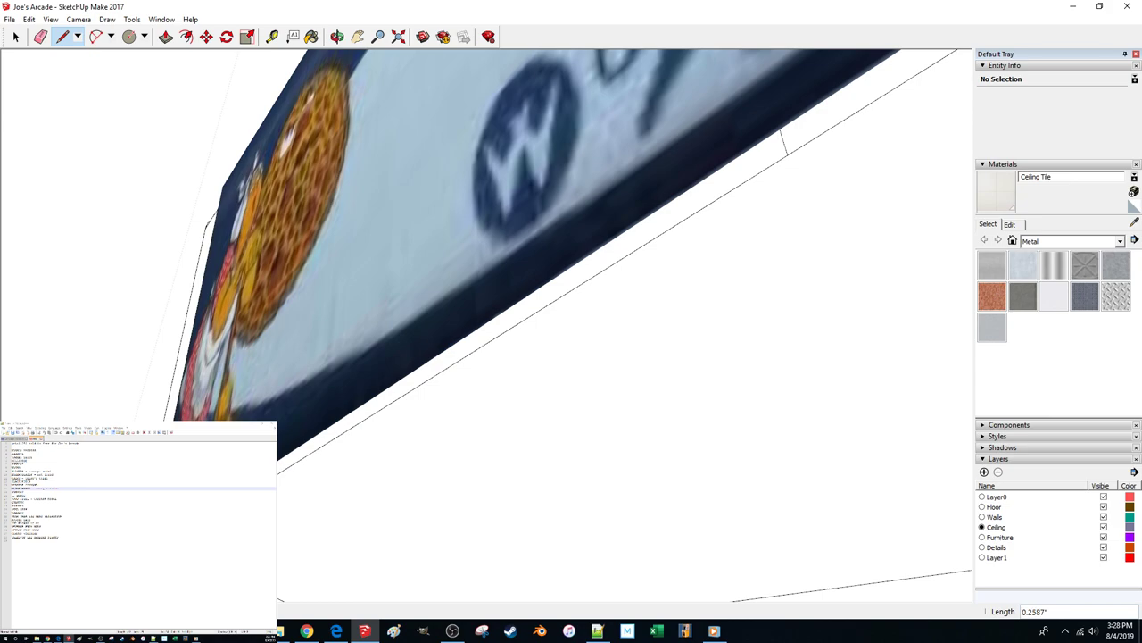
Draw a short edge about 0.3 inches long at the control panel's lower right corner and a line about 22.7 inches long along its lower edge
scroll(393, 337, down, 5)
middle_drag(614, 326, 667, 416)
scroll(550, 354, up, 5)
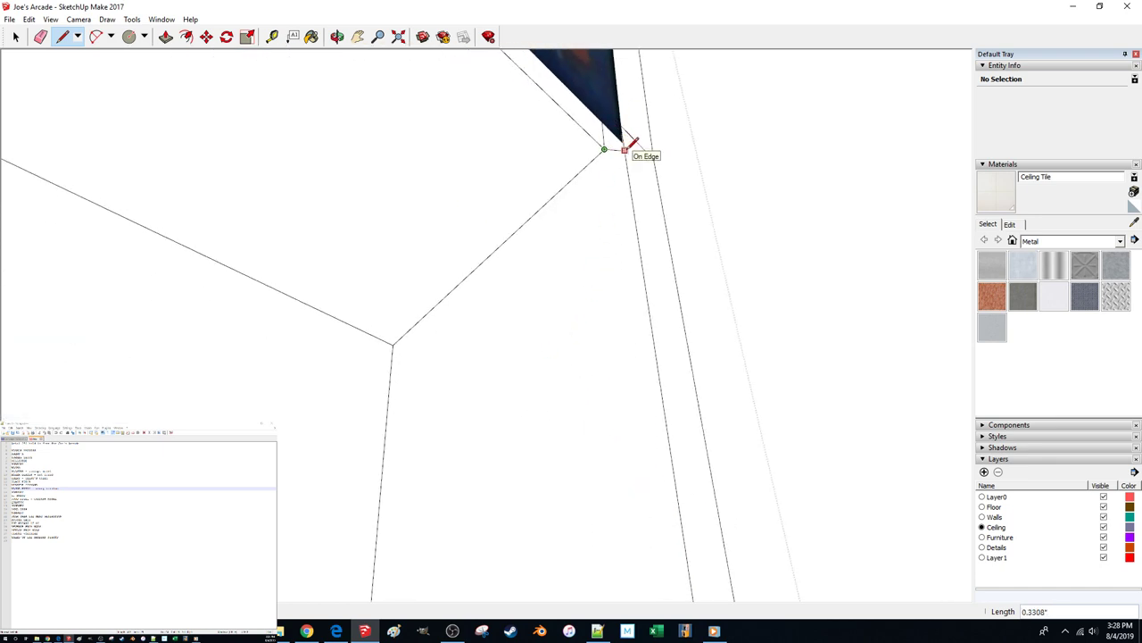
scroll(619, 143, down, 3)
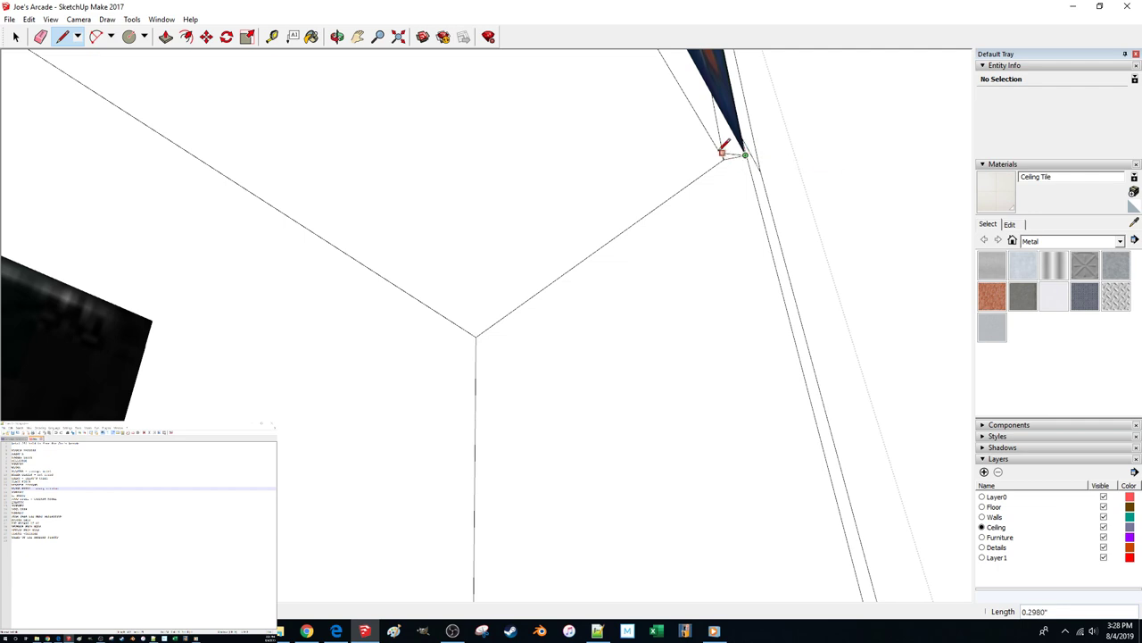
scroll(719, 148, down, 8)
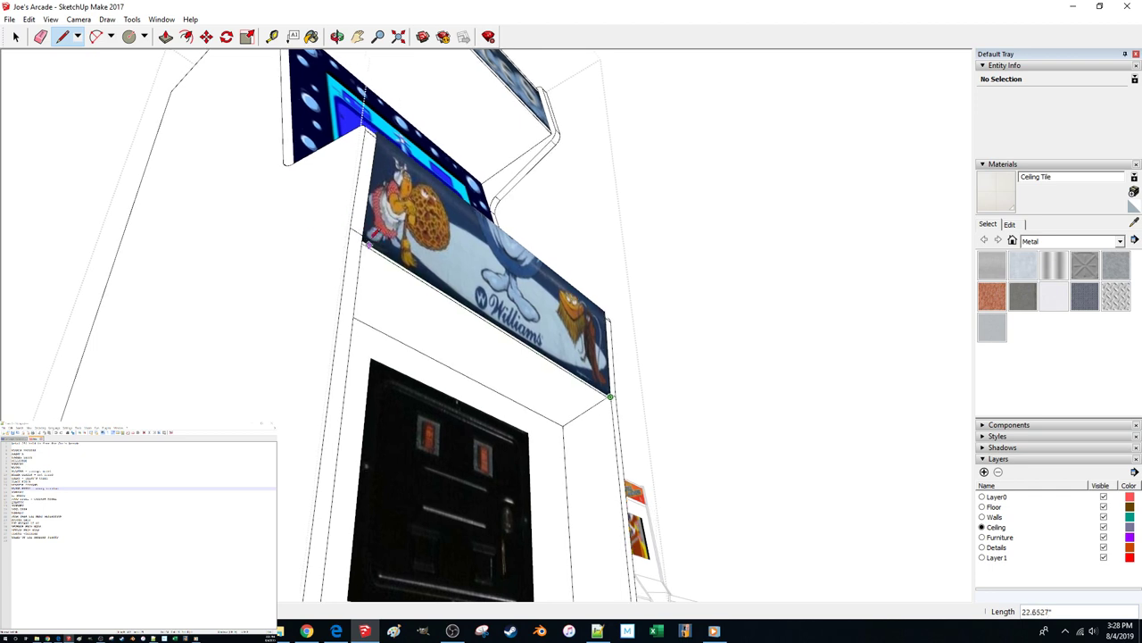
key(space)
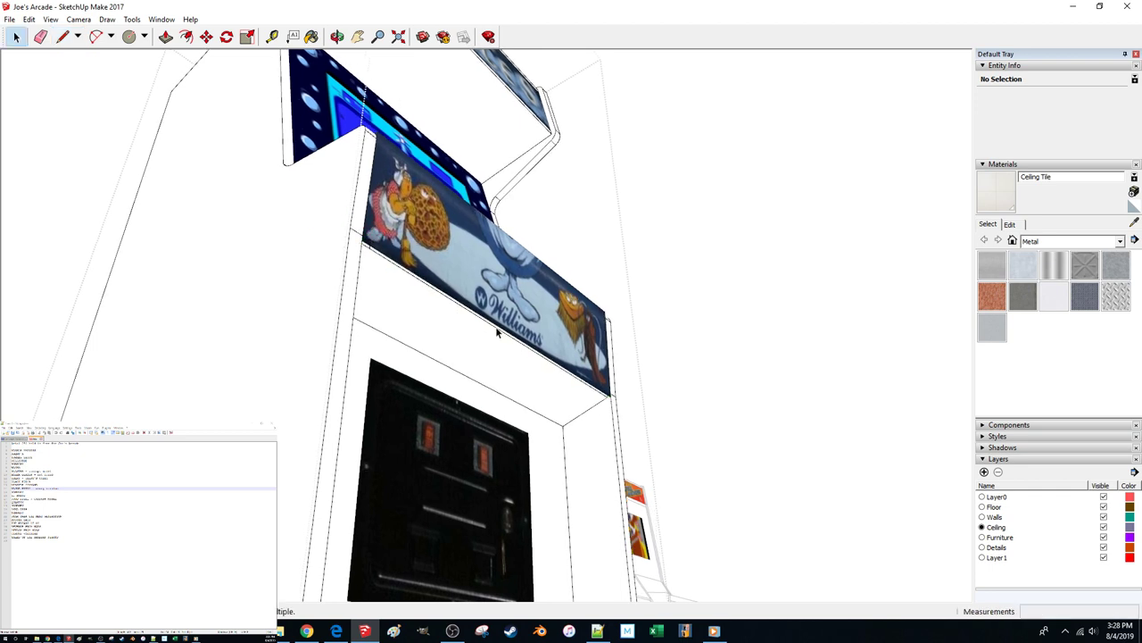
mouse_move(497, 332)
middle_down()
mouse_move(403, 320)
mouse_move(446, 319)
mouse_move(814, 431)
mouse_move(724, 434)
mouse_move(814, 505)
mouse_move(500, 482)
middle_up()
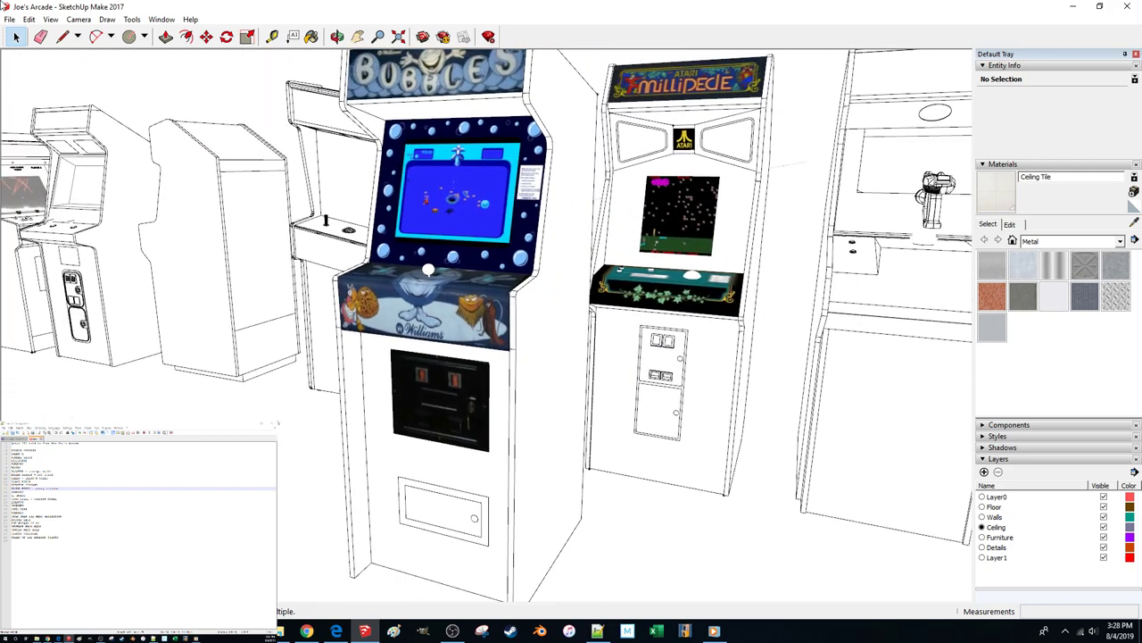
Change the model's face style from Hidden Line to Shaded With Textures
click(49, 19)
mouse_move(127, 183)
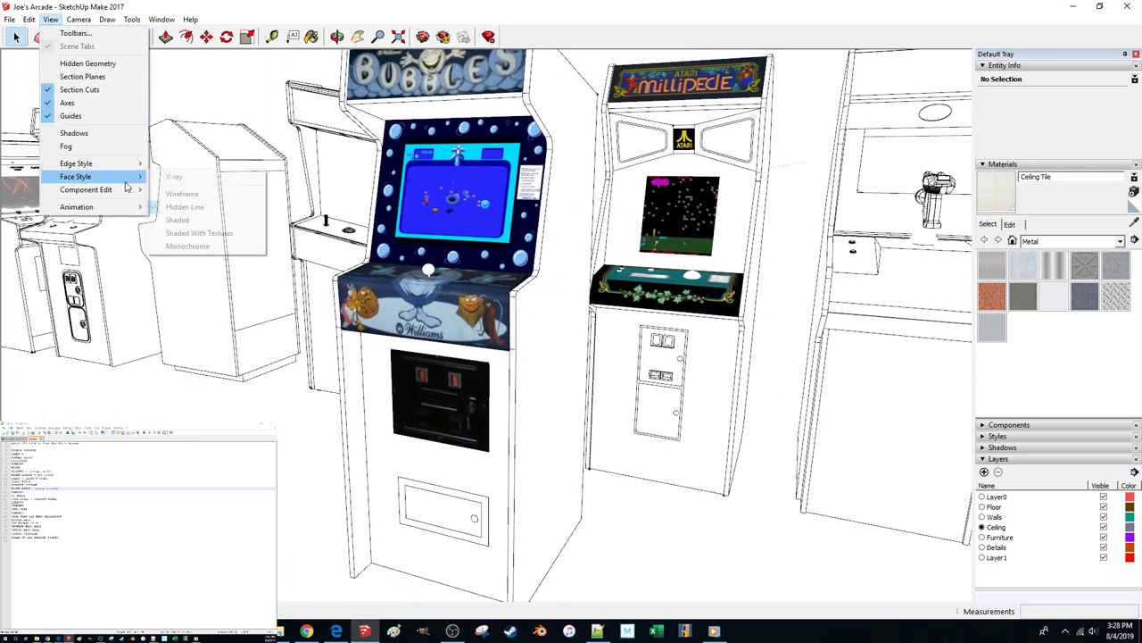
click(189, 233)
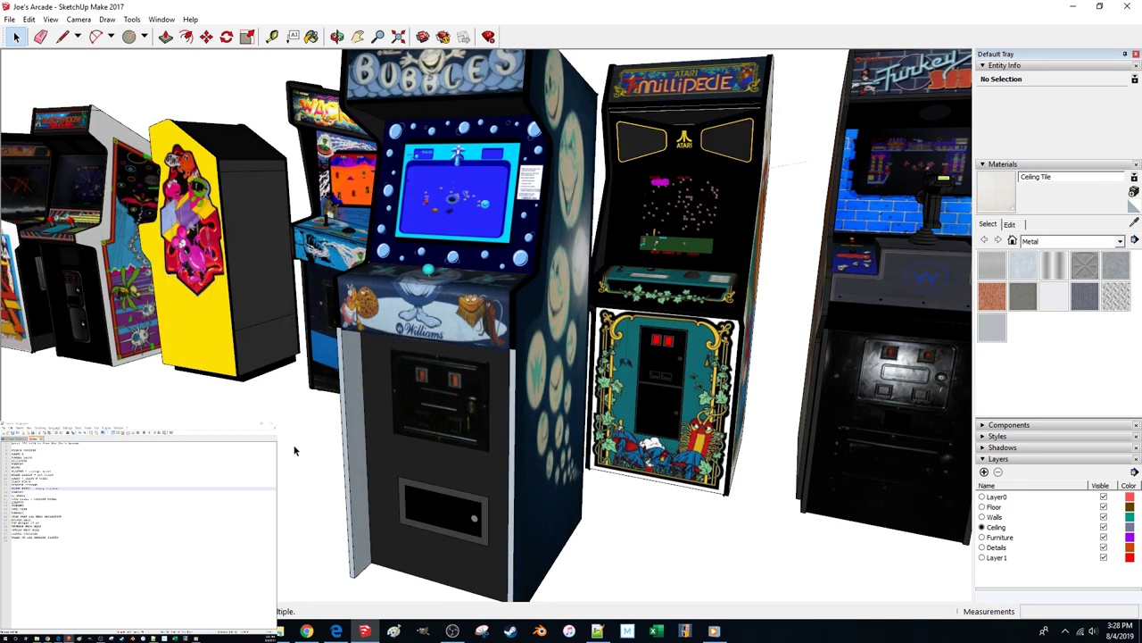
Open the Bubbles cabinet for editing and reverse the inner and narrow front faces of both lower side panels
middle_drag(295, 451, 427, 434)
double_click(426, 430)
right_click(553, 428)
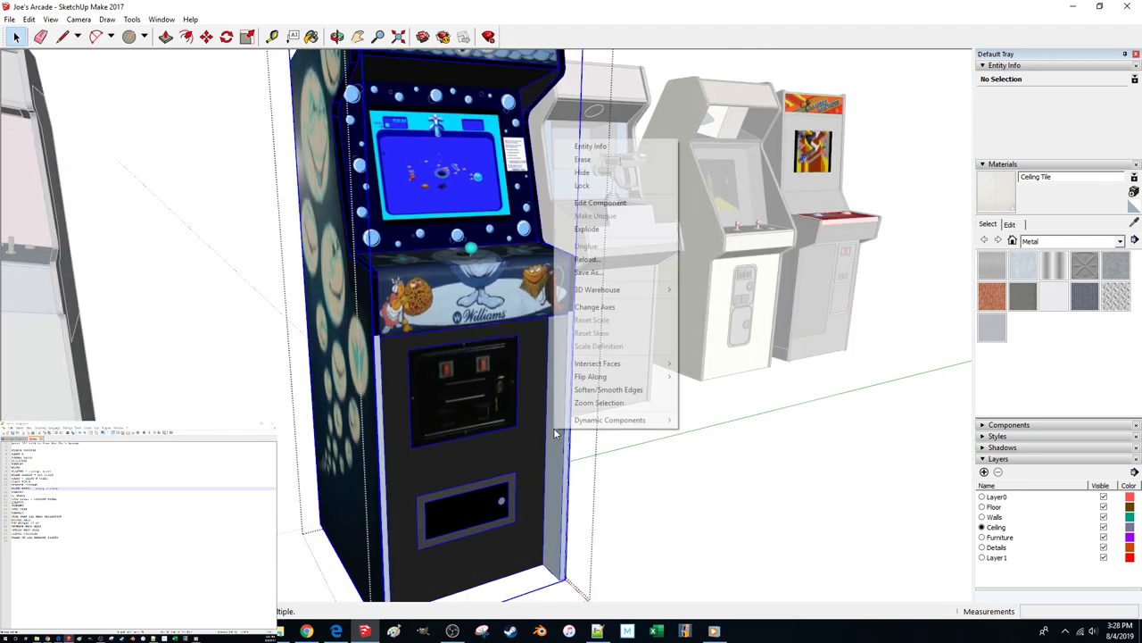
double_click(547, 449)
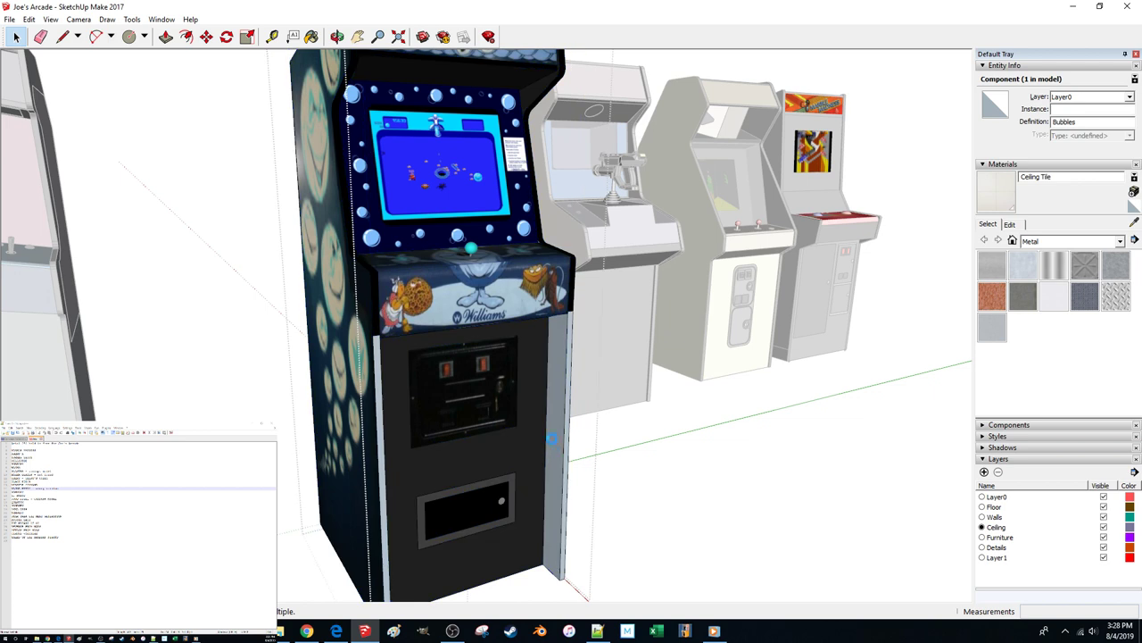
click(551, 439)
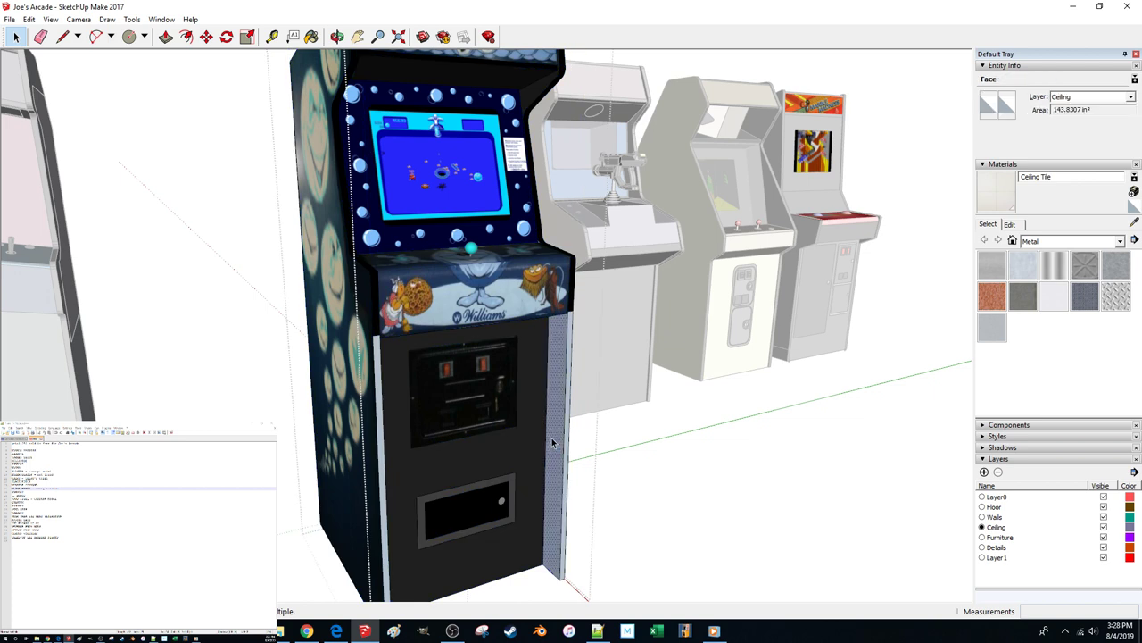
right_click(553, 443)
click(593, 368)
right_click(567, 463)
click(607, 388)
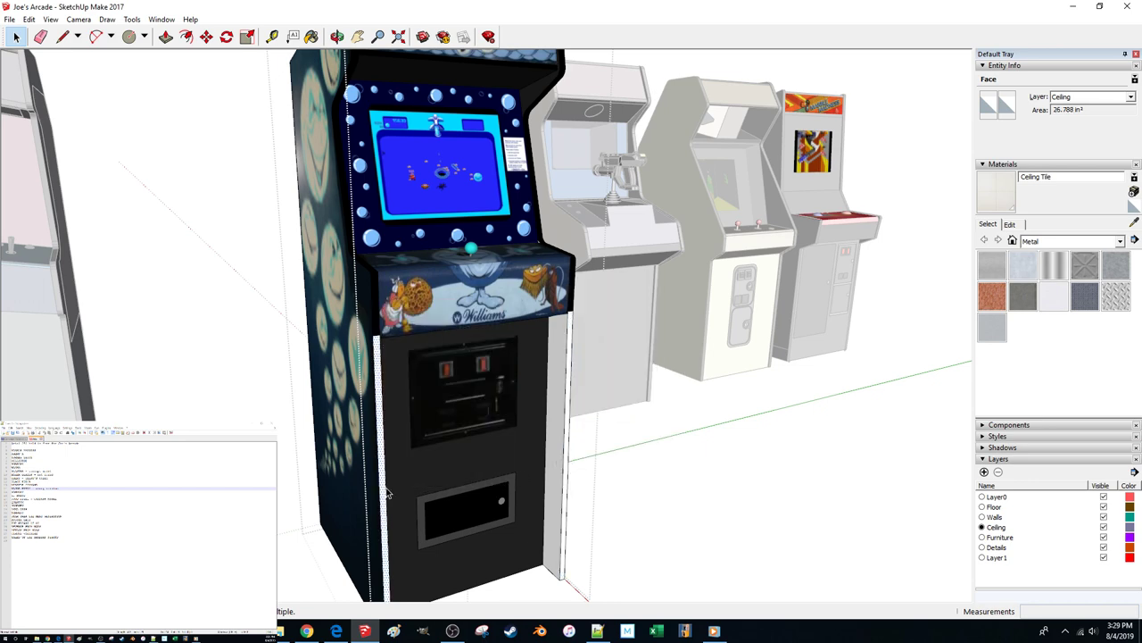
mouse_move(391, 493)
middle_down()
mouse_move(401, 415)
mouse_move(417, 402)
middle_up()
right_click(417, 403)
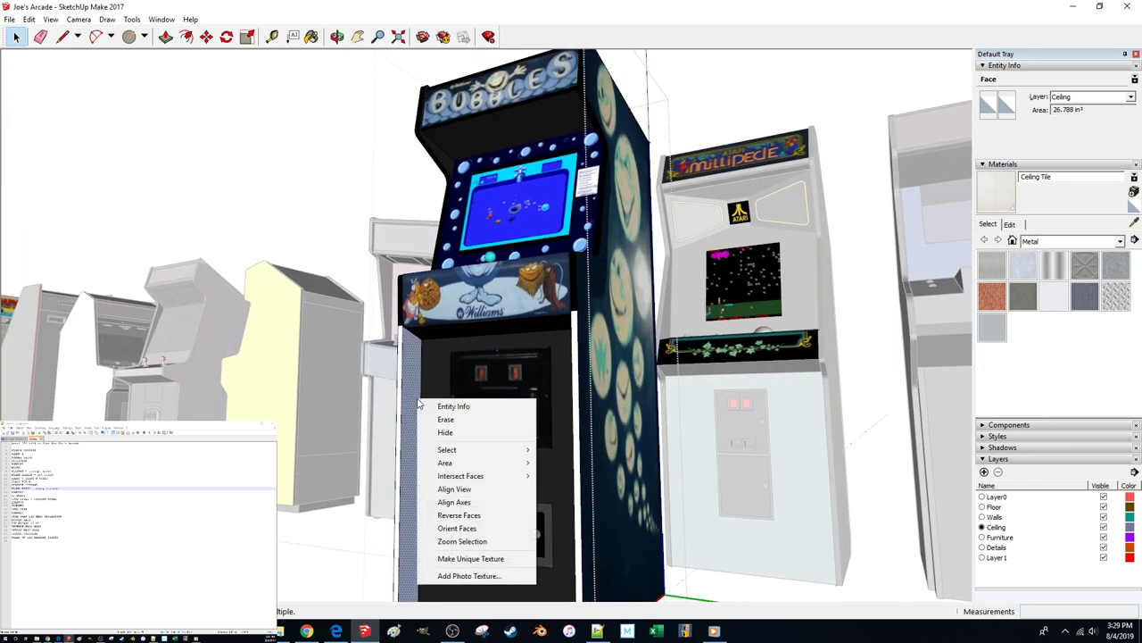
click(459, 515)
Reverse the large underside face of the Bubbles cabinet and the strip beneath its front panel
scroll(365, 429, down, 2)
middle_drag(365, 429, 368, 335)
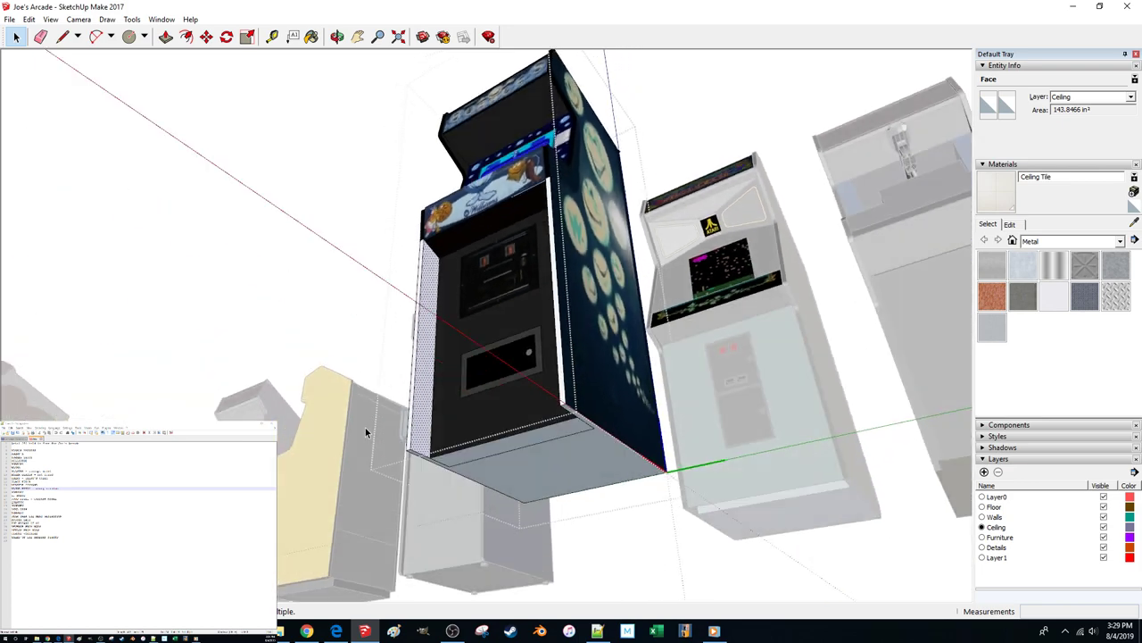
scroll(492, 432, up, 5)
scroll(493, 432, down, 5)
right_click(555, 455)
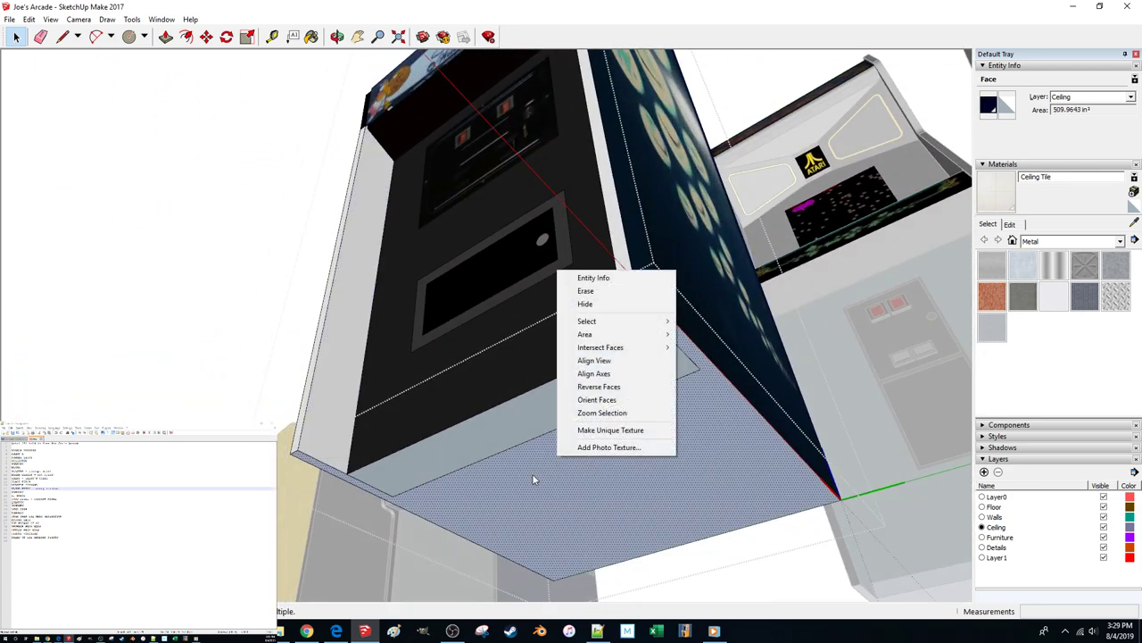
middle_drag(533, 473, 465, 445)
right_click(479, 439)
click(422, 448)
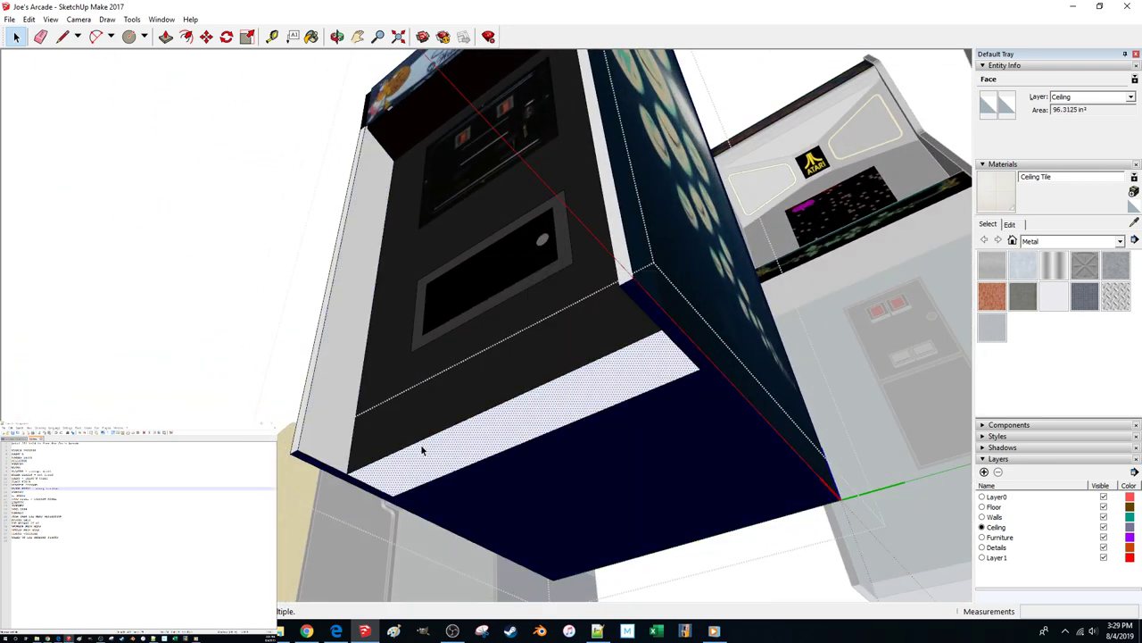
click(174, 401)
Sample the front panel's dark [Color_008]1 material from the model and paint the cabinet's white side panel faces and front underside strip with it
middle_drag(523, 398, 924, 321)
click(1013, 240)
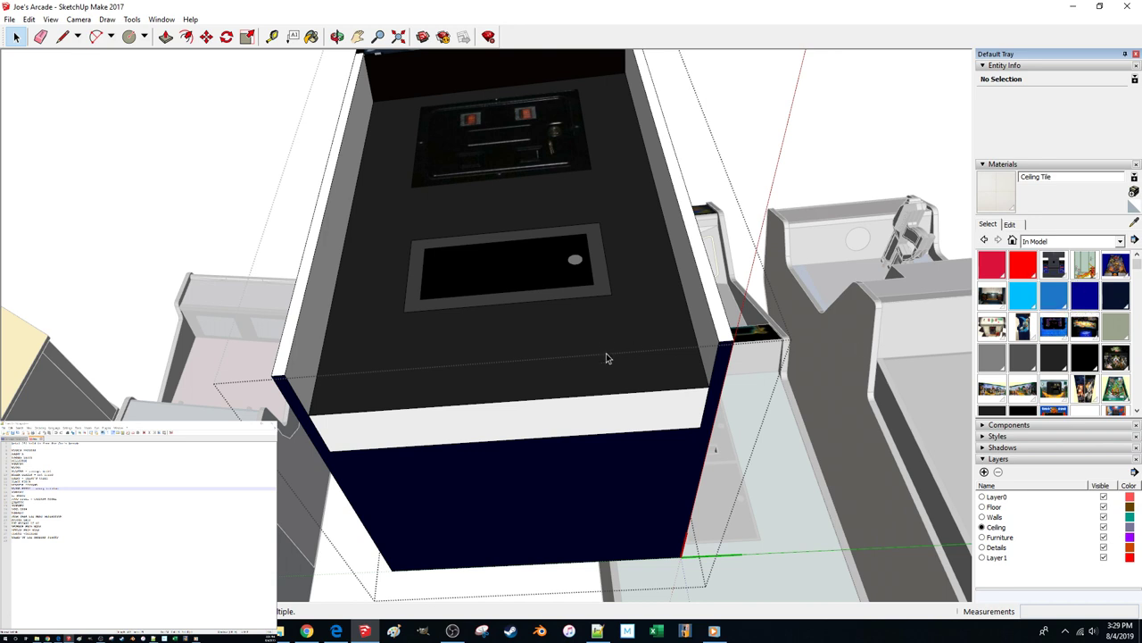
click(1134, 224)
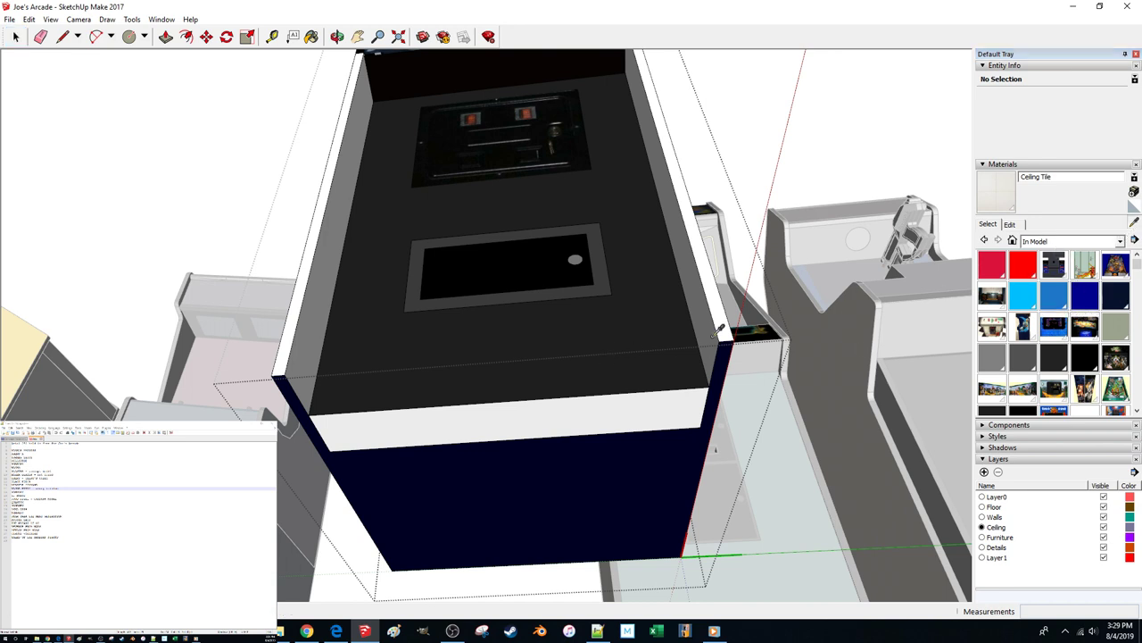
click(678, 365)
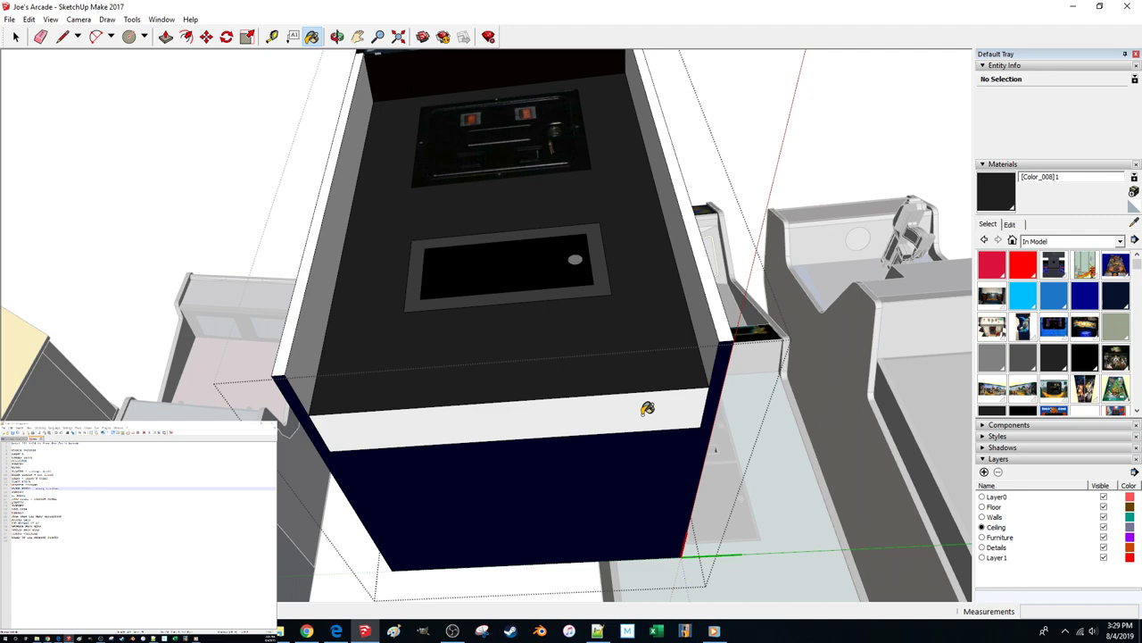
middle_drag(630, 415, 665, 391)
scroll(665, 391, down, 3)
key(space)
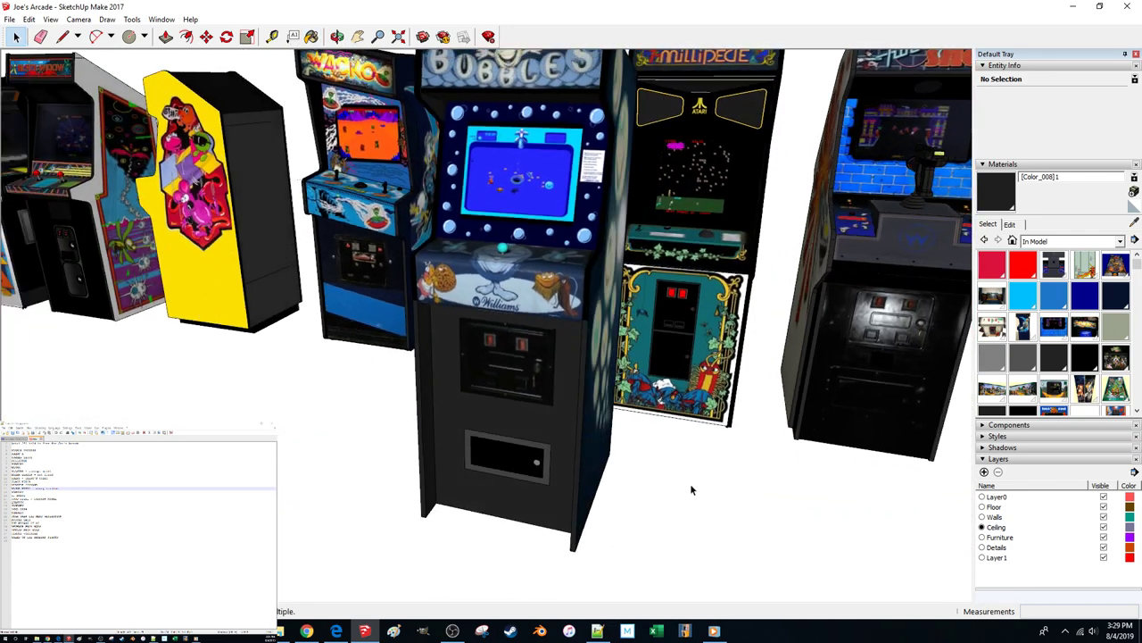
Examine the finished Bubbles cabinet and look along the row of arcade machines around Black Widow for other models needing repair
scroll(690, 483, up, 2)
middle_drag(628, 469, 562, 467)
scroll(550, 464, down, 3)
middle_drag(531, 424, 699, 355)
drag(700, 355, 683, 396)
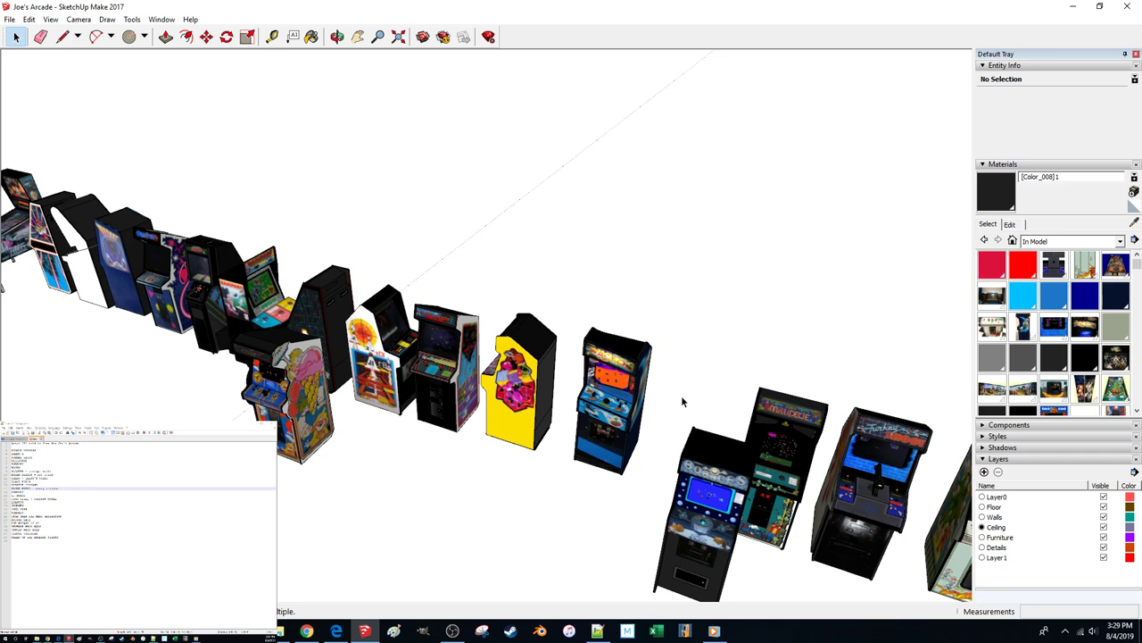
drag(674, 386, 664, 410)
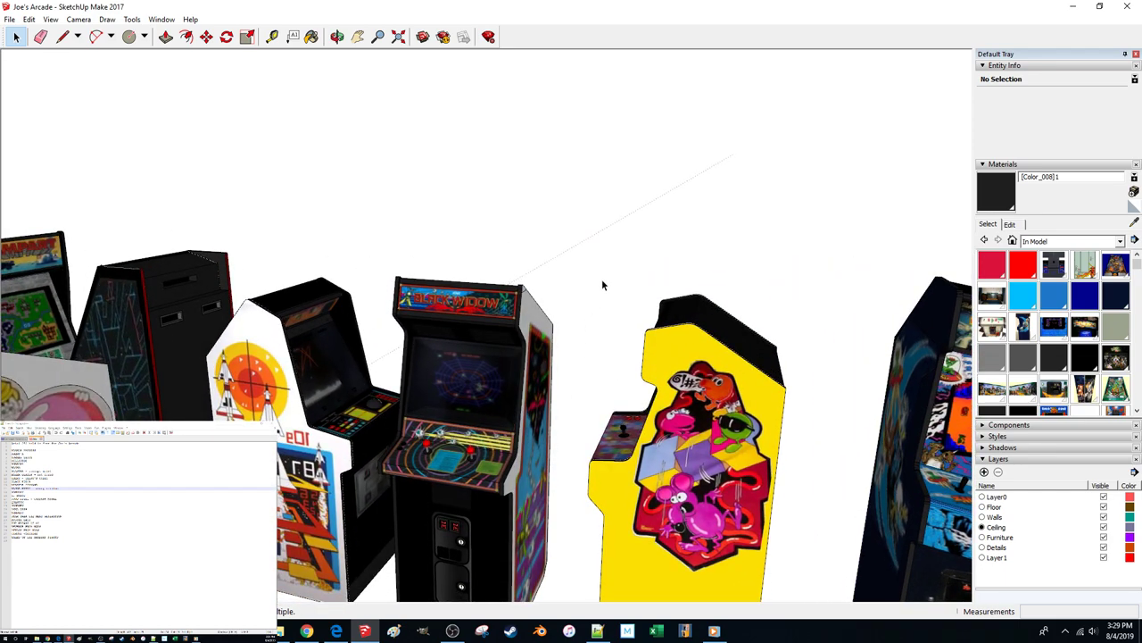
drag(602, 281, 563, 243)
middle_drag(604, 308, 681, 320)
click(644, 355)
click(652, 210)
middle_drag(652, 210, 667, 250)
scroll(666, 249, up, 3)
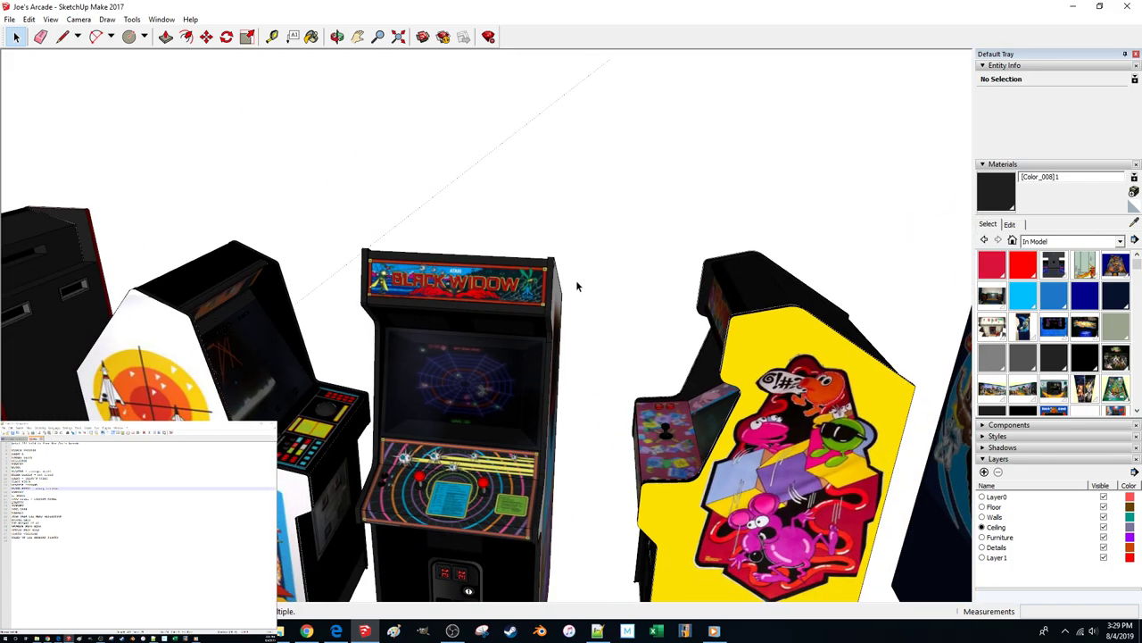
click(508, 318)
click(617, 210)
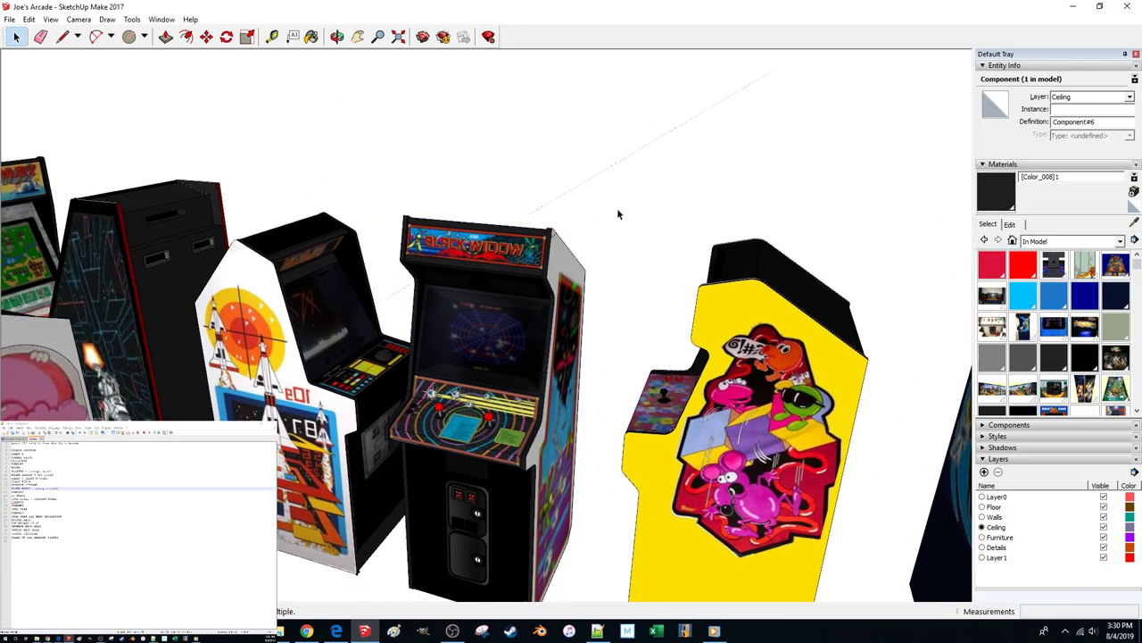
click(617, 214)
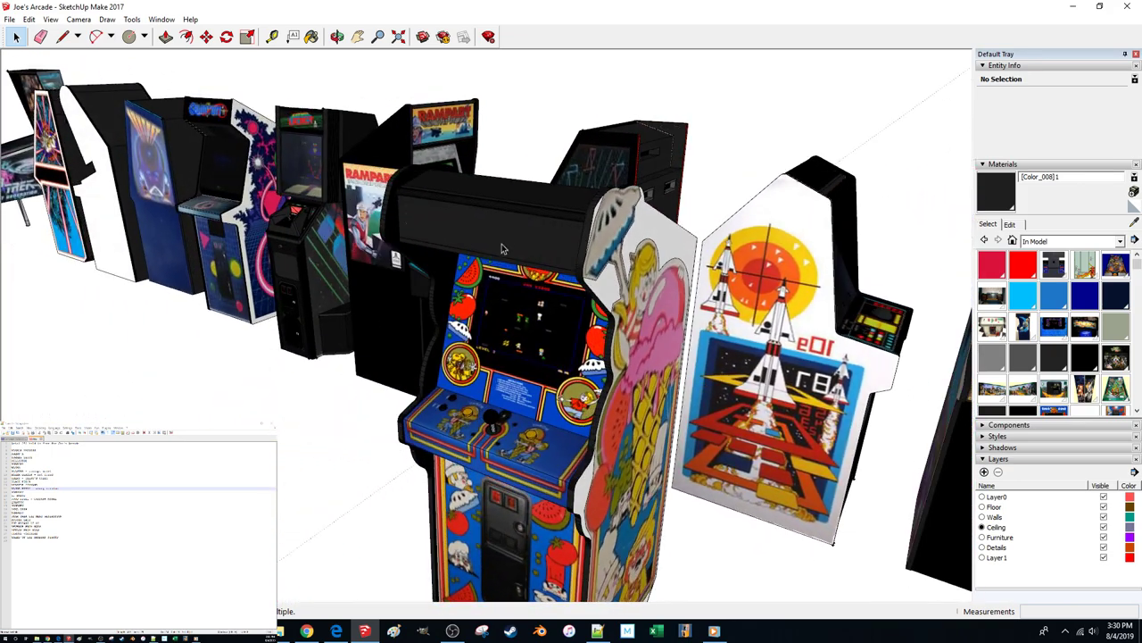
Open the Food Fight cabinet's nested components and delete the black panel covering its marquee artwork
double_click(501, 249)
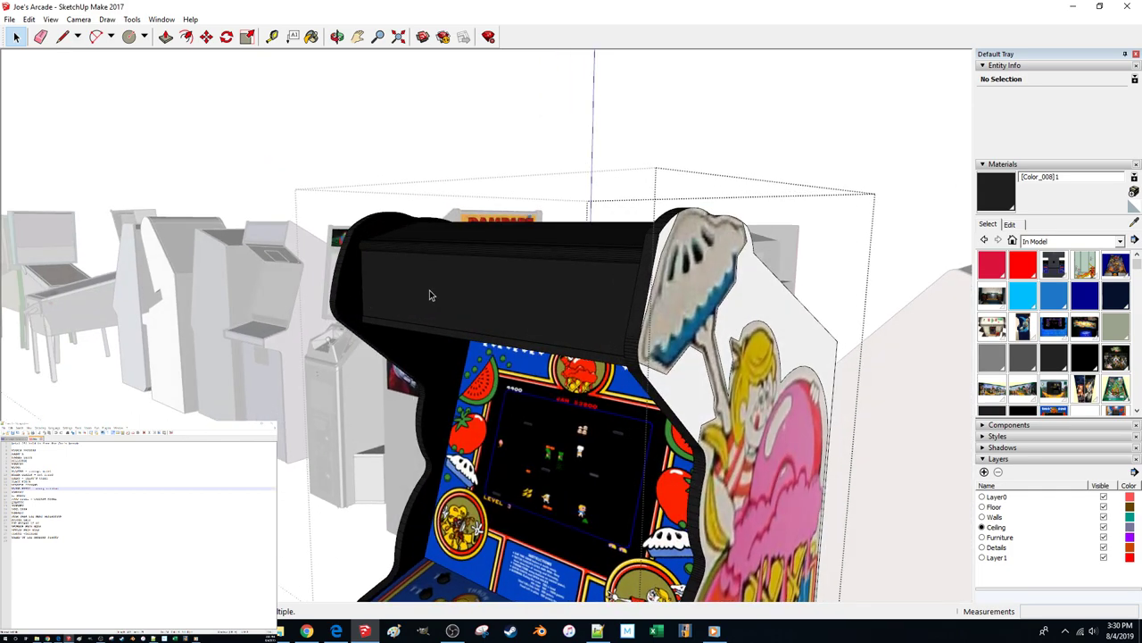
click(430, 291)
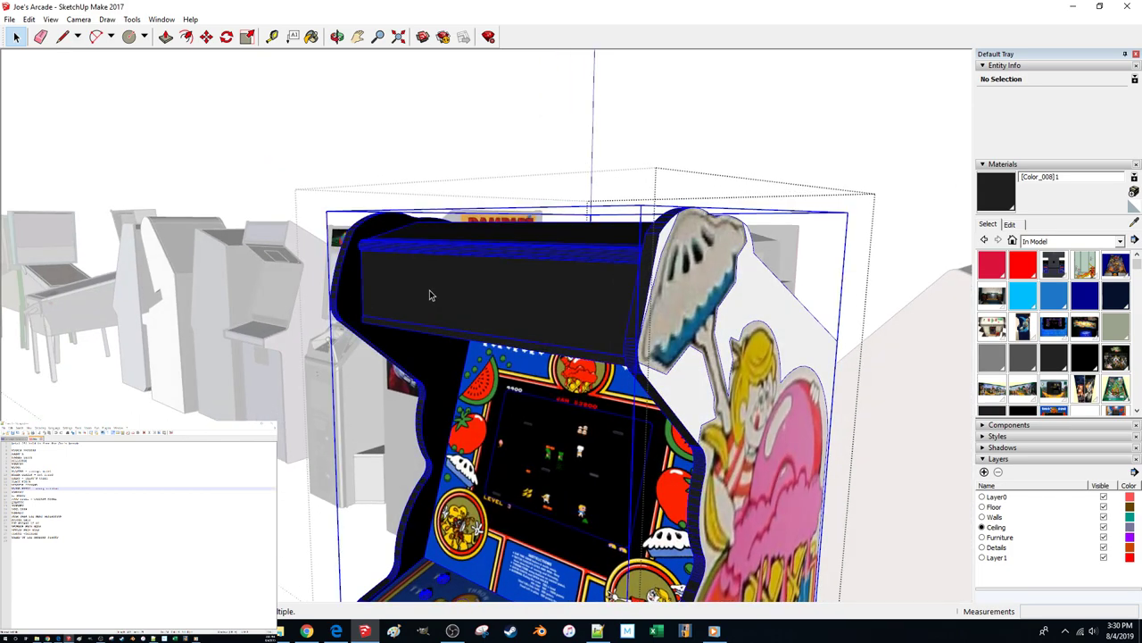
double_click(409, 295)
click(397, 300)
key(Delete)
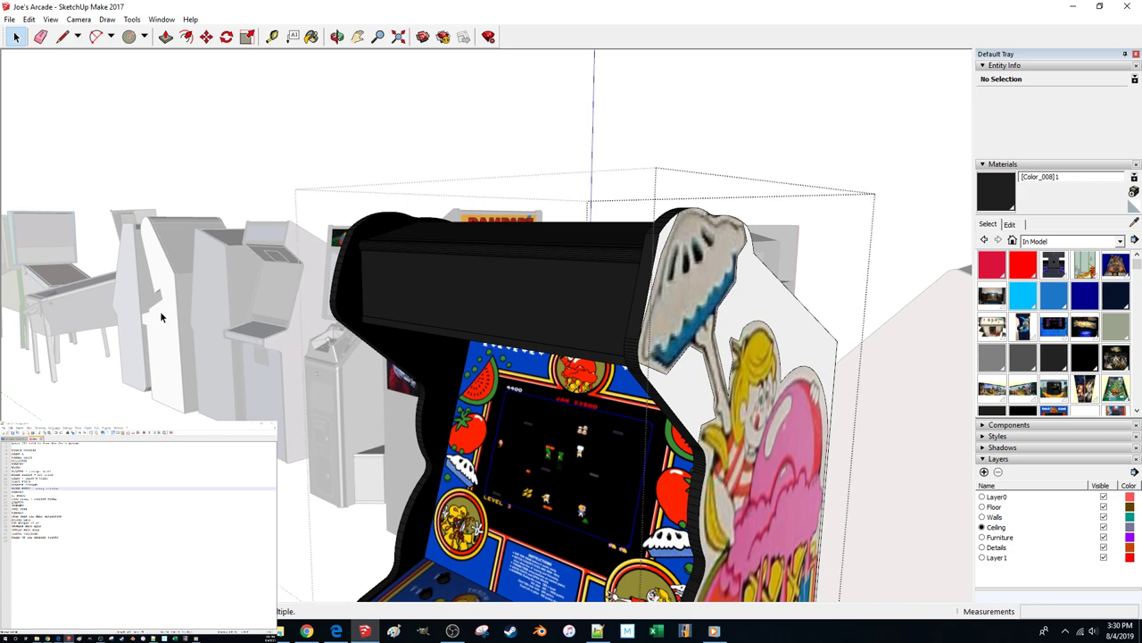
click(161, 317)
middle_drag(161, 317, 280, 356)
double_click(429, 320)
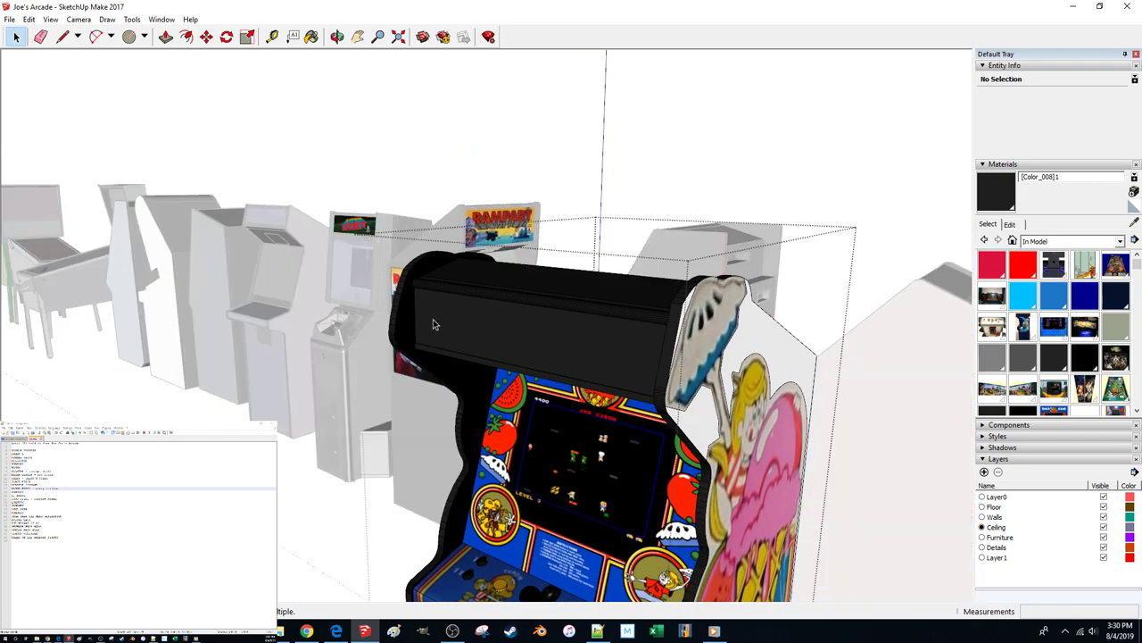
click(432, 337)
click(425, 334)
middle_drag(425, 335, 418, 335)
key(Delete)
scroll(418, 340, down, 3)
click(301, 404)
click(301, 404)
middle_drag(301, 403, 530, 366)
Open the Rampart cabinet for editing and try to move its control panel overlay image, rampart cpo4.png, away from the panel
key(Page_Down)
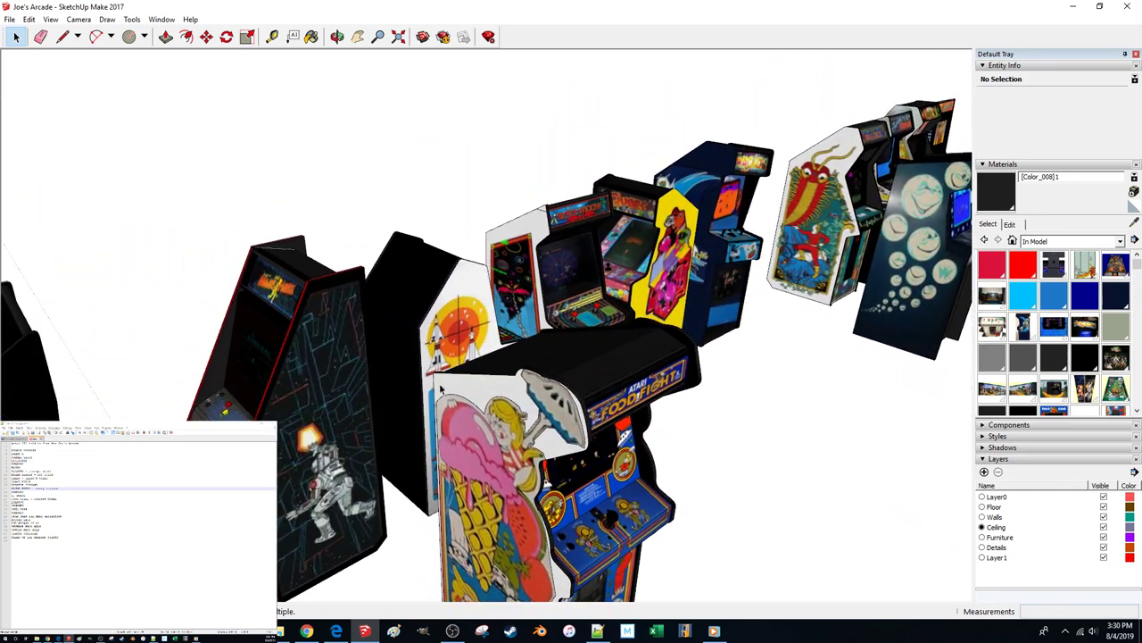
click(650, 399)
click(201, 236)
middle_drag(201, 235, 413, 248)
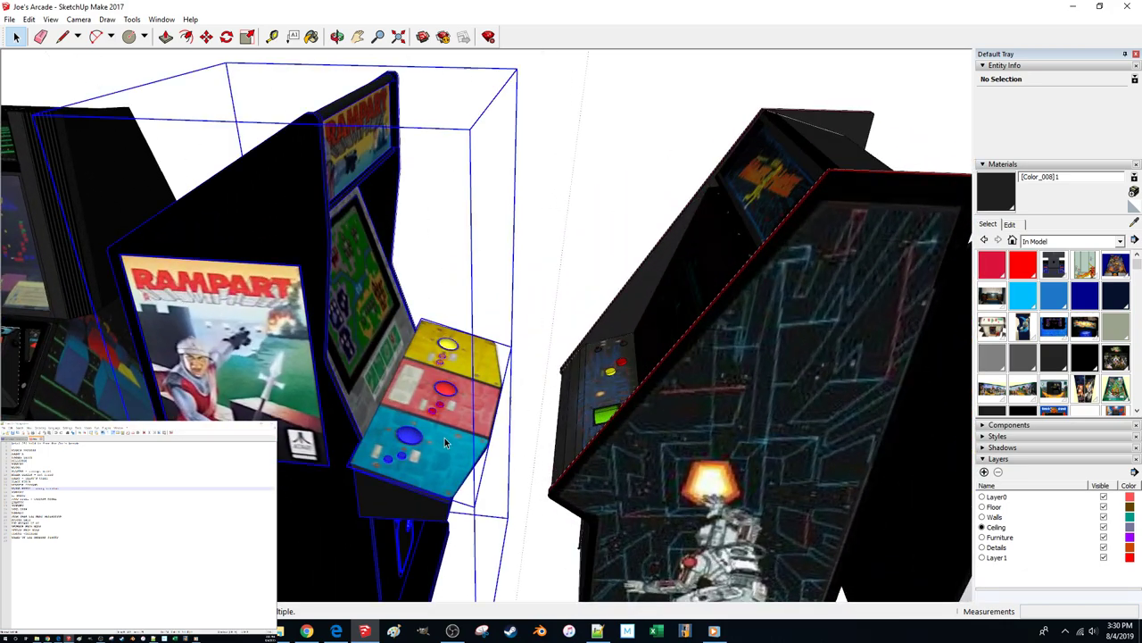
middle_drag(445, 443, 528, 421)
scroll(438, 430, up, 2)
double_click(439, 432)
click(474, 463)
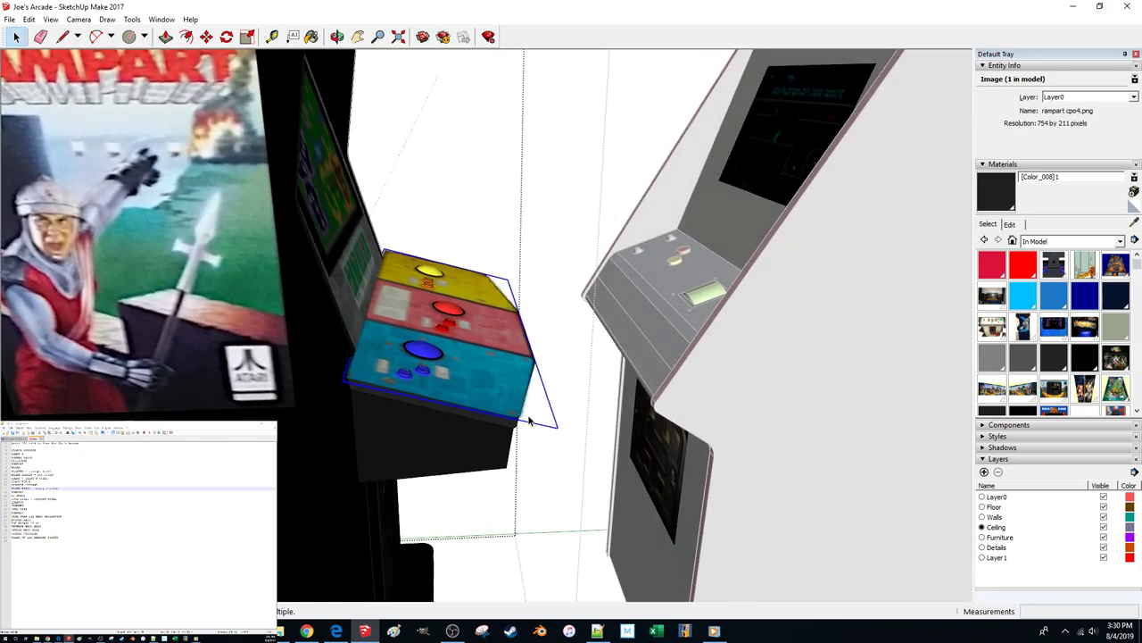
key(m)
click(564, 429)
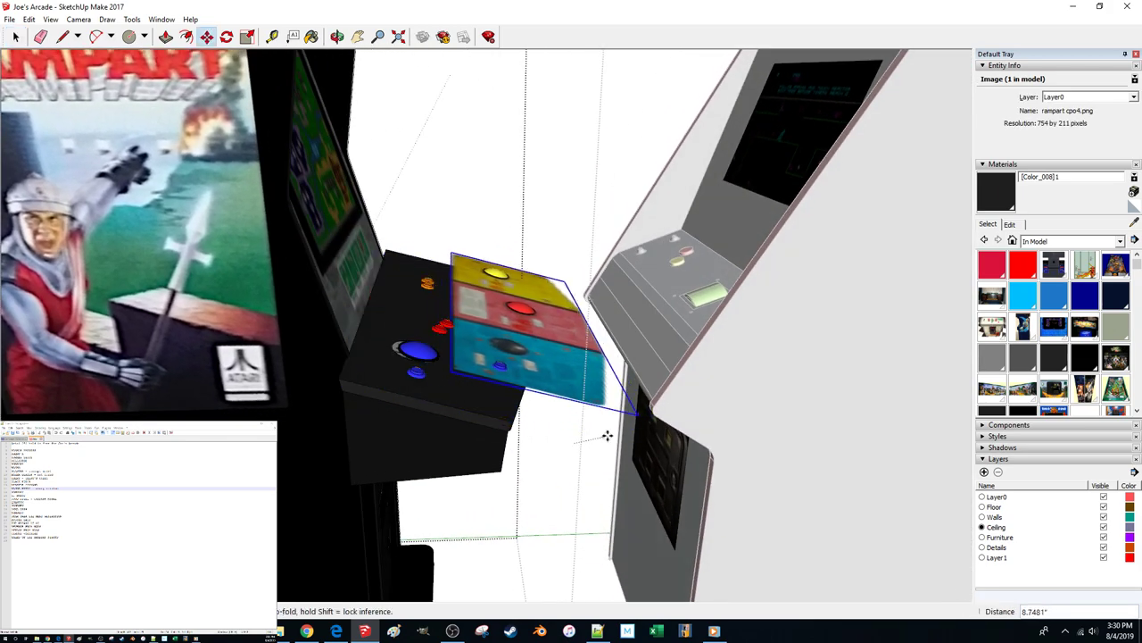
click(601, 435)
key(space)
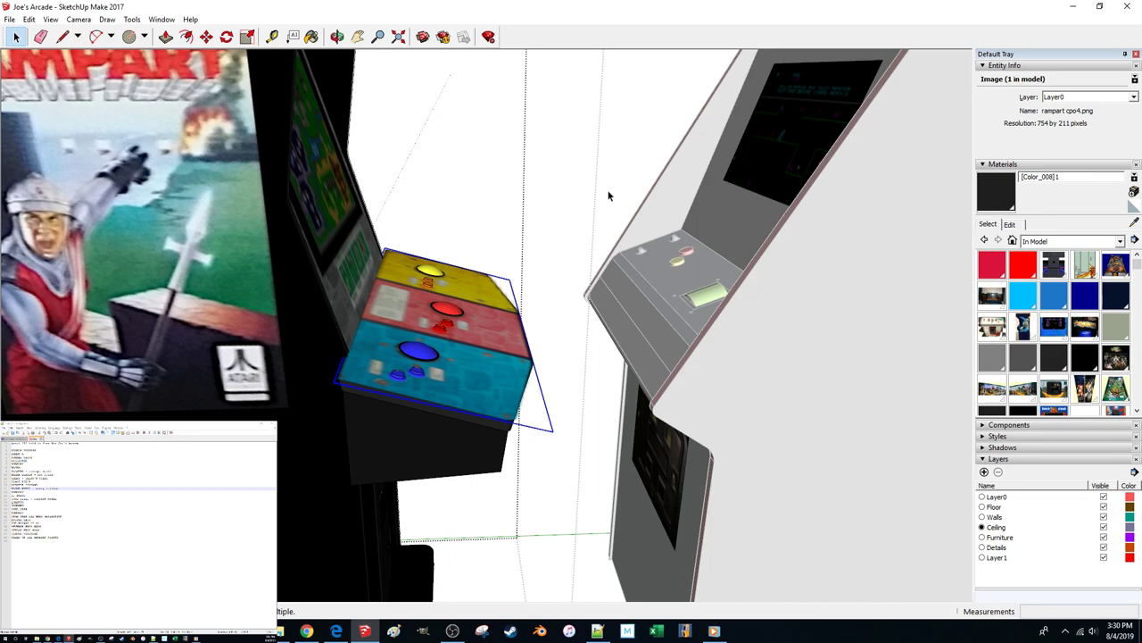
Close the Rampart cabinet for editing and examine how its control panel overlay fits the panel's outline
click(609, 195)
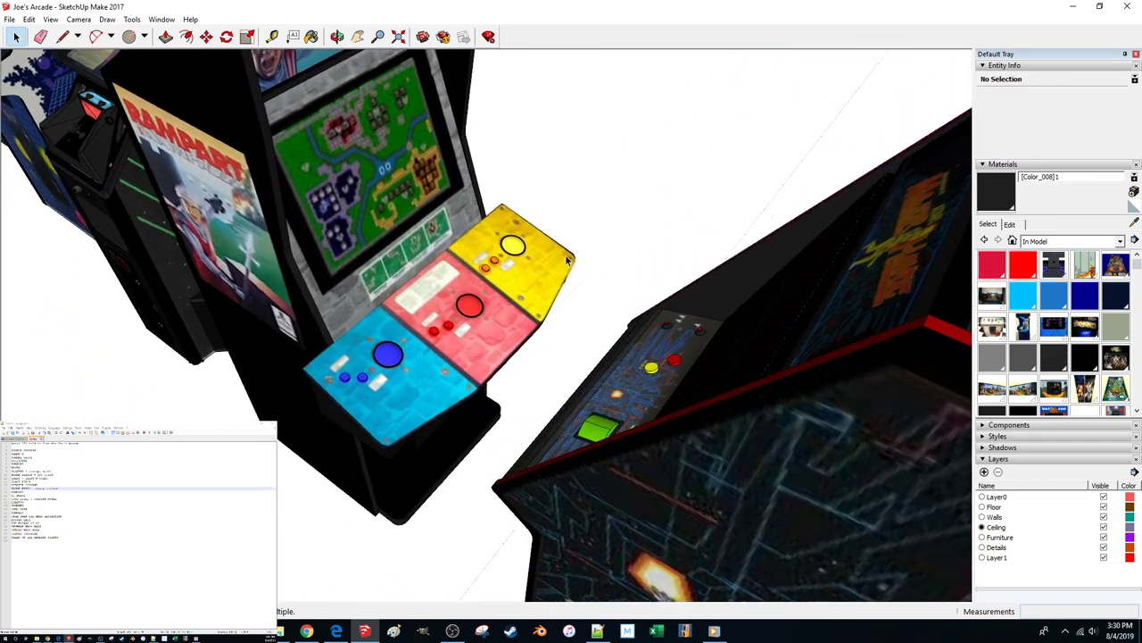
middle_drag(567, 259, 563, 296)
click(549, 305)
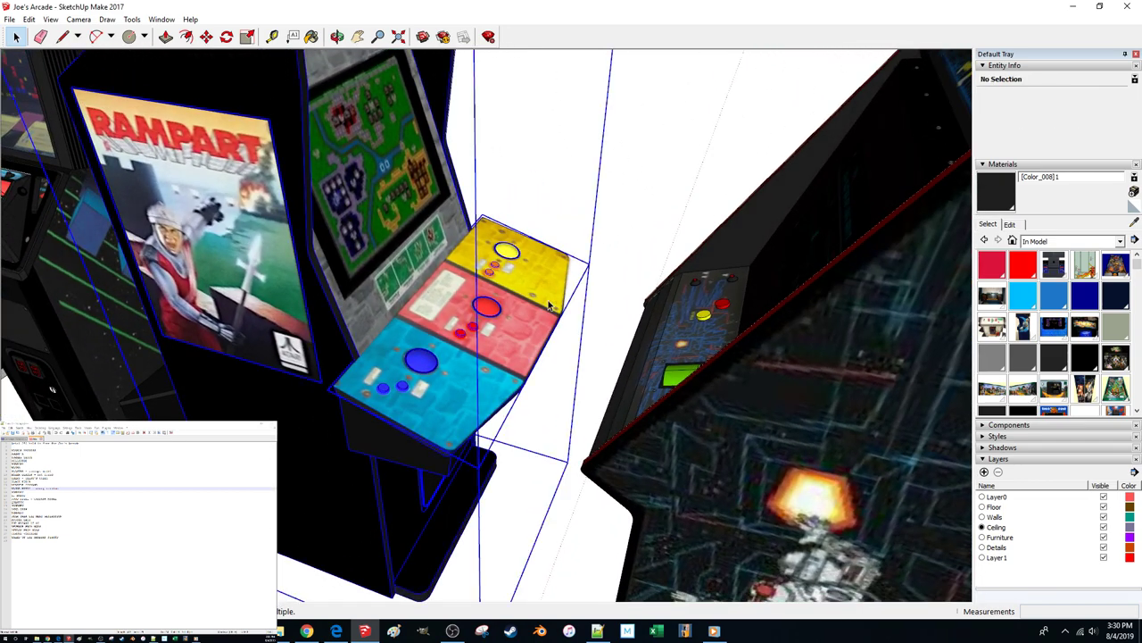
click(706, 165)
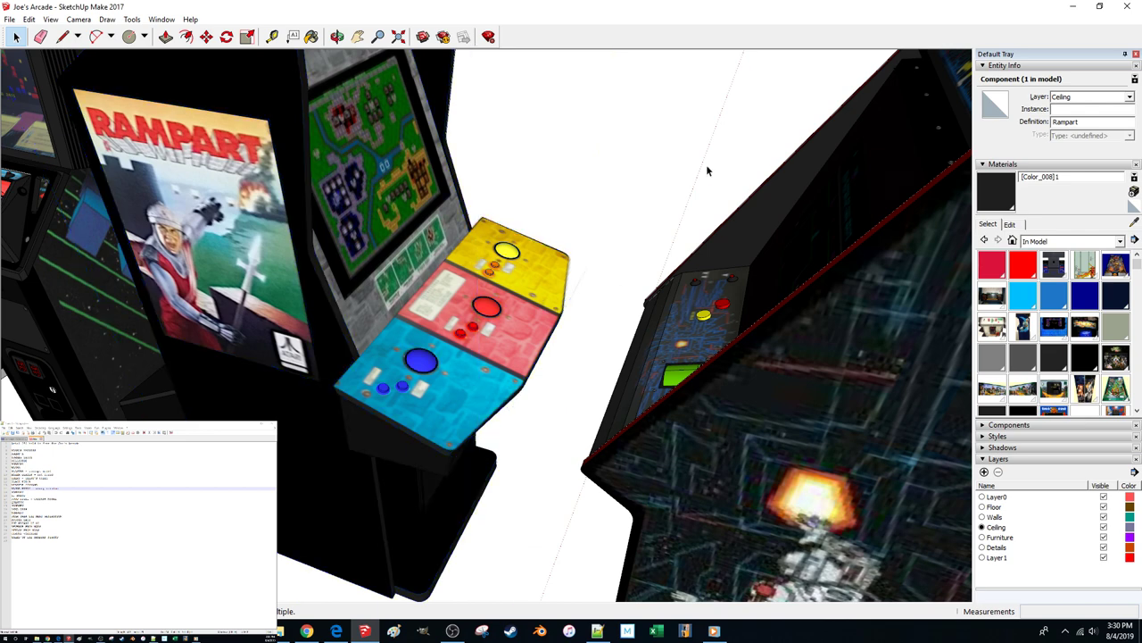
Look through the model's materials for the Rampart overlay texture, and select the overlay image inside the cabinet for comparison
scroll(1114, 328, down, 4)
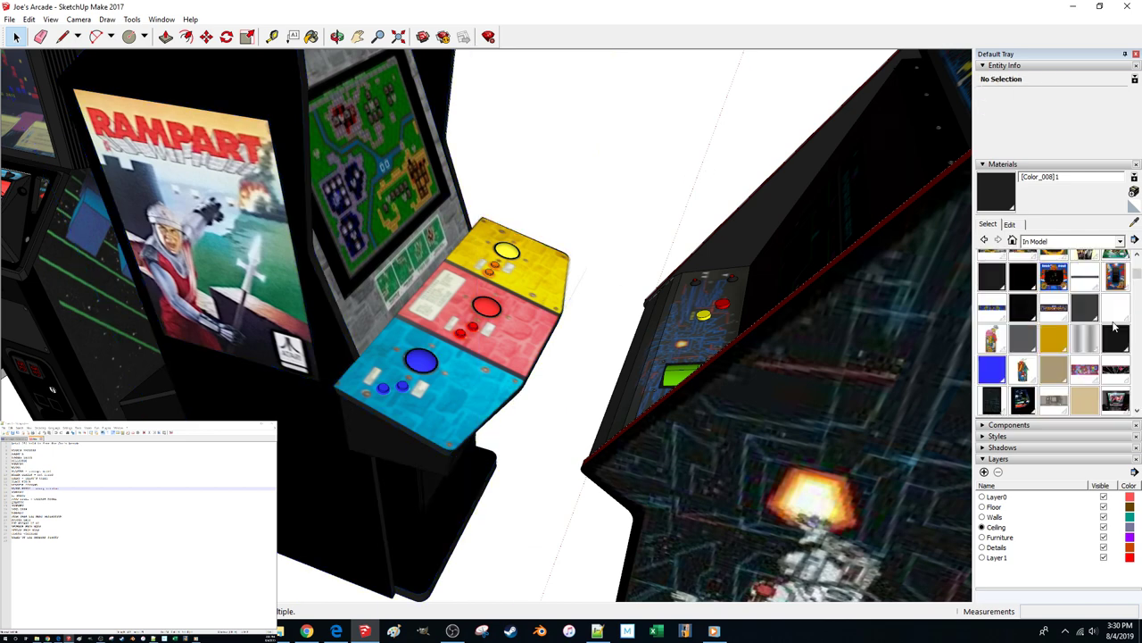
scroll(1066, 328, down, 2)
scroll(1062, 370, down, 5)
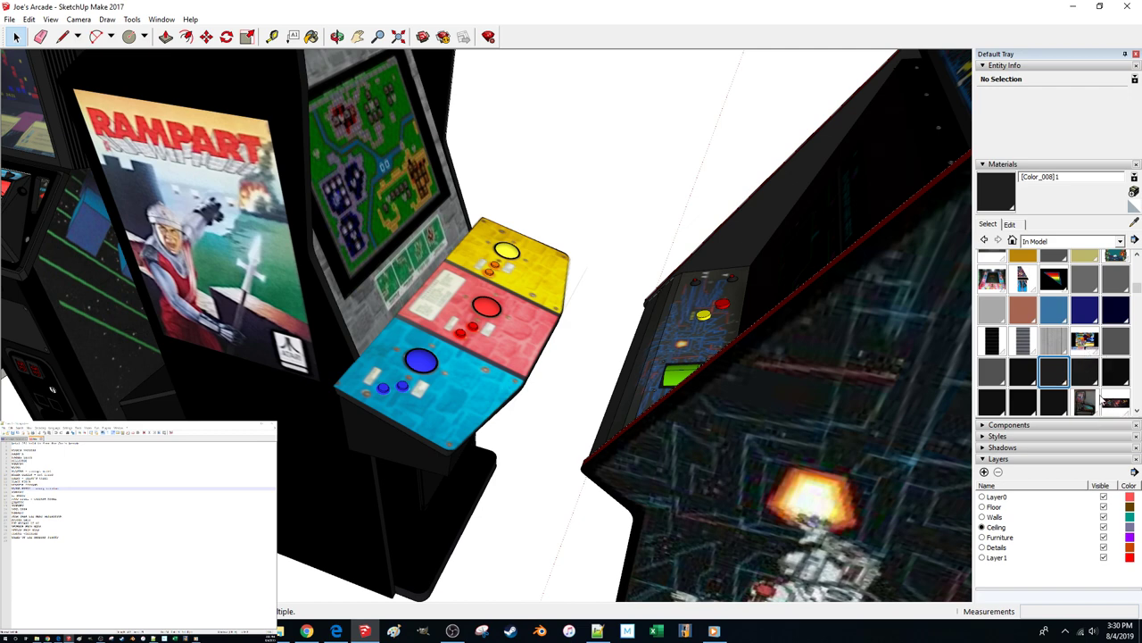
scroll(1085, 357, down, 2)
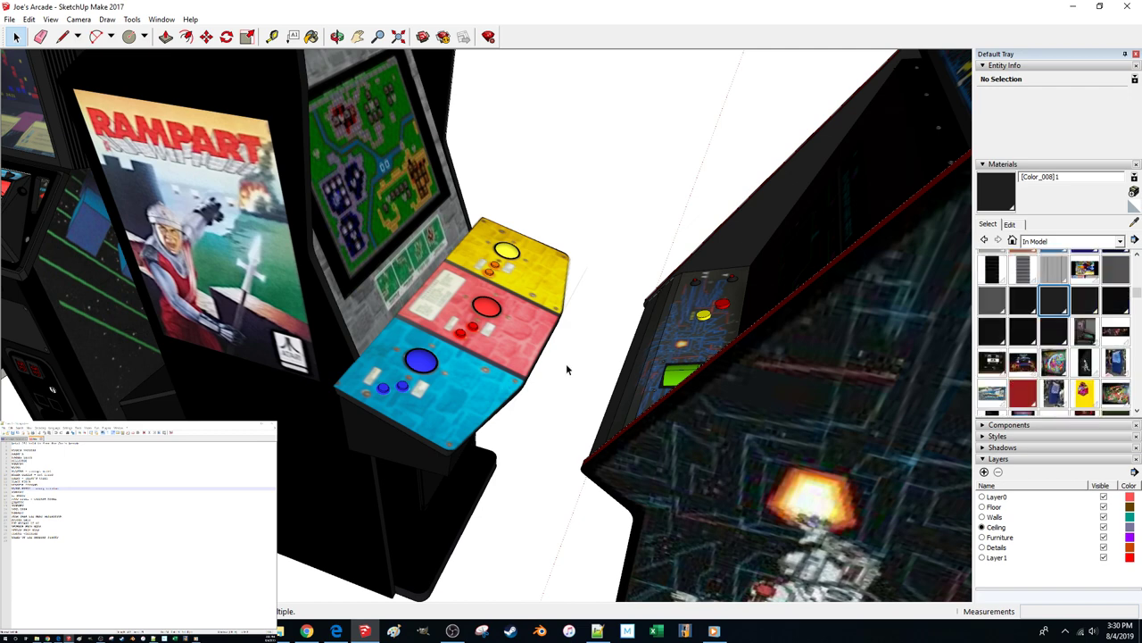
click(500, 358)
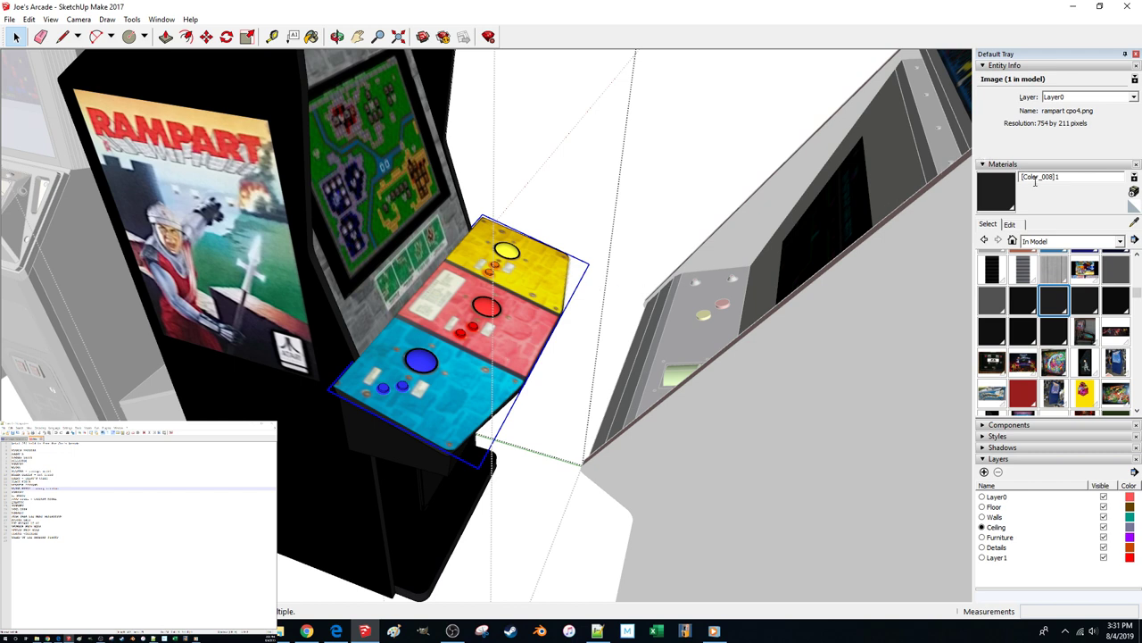
scroll(1067, 364, down, 4)
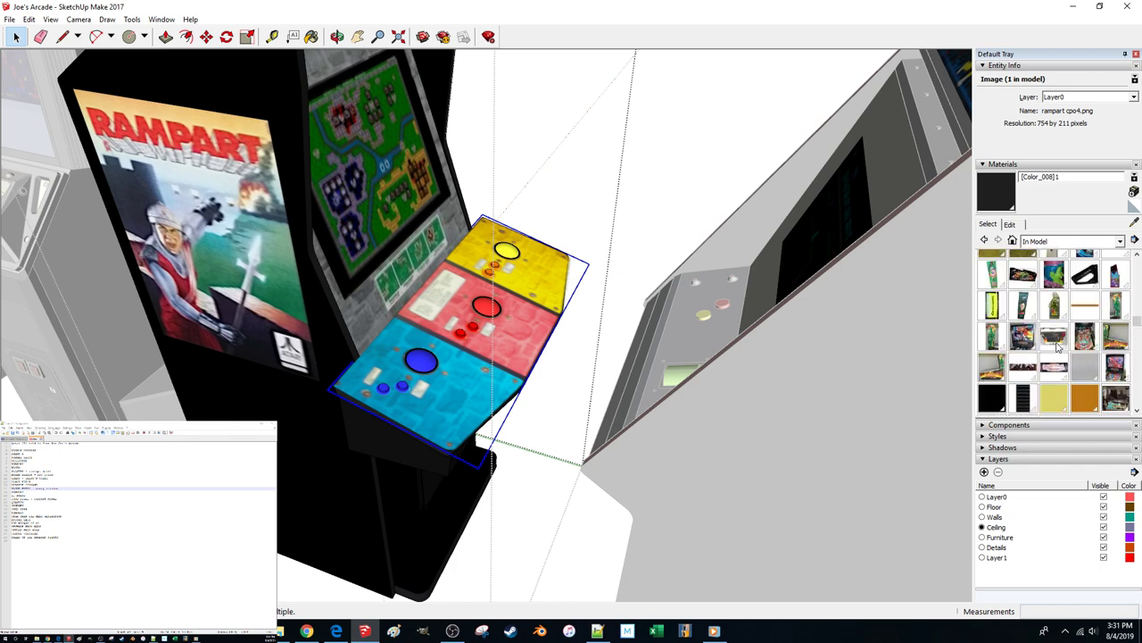
scroll(1096, 336, down, 5)
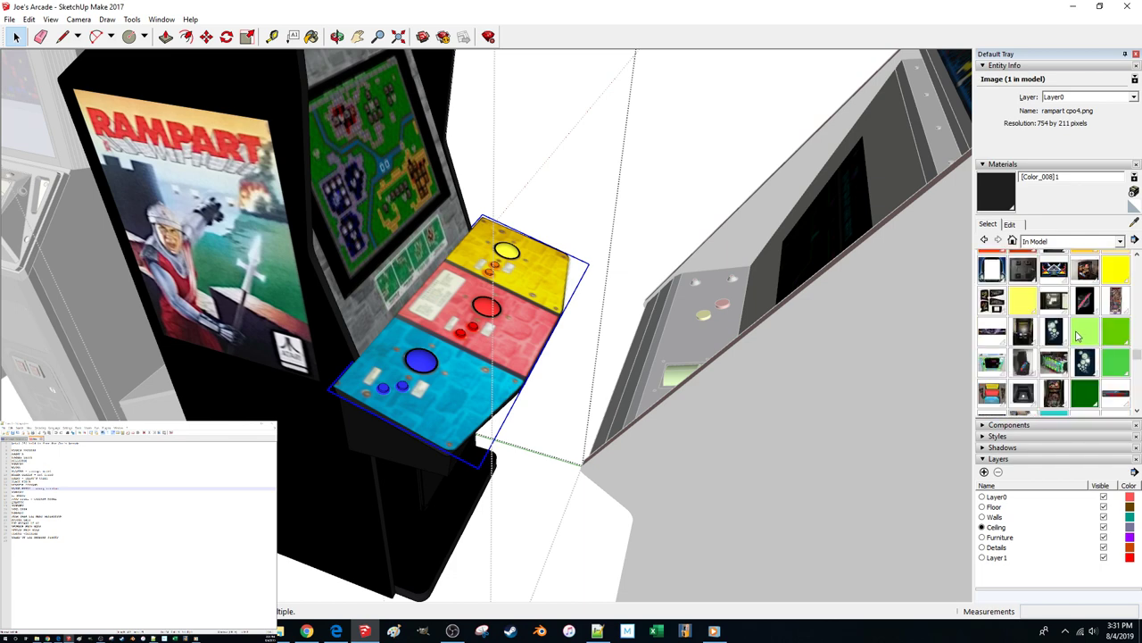
scroll(1074, 336, up, 4)
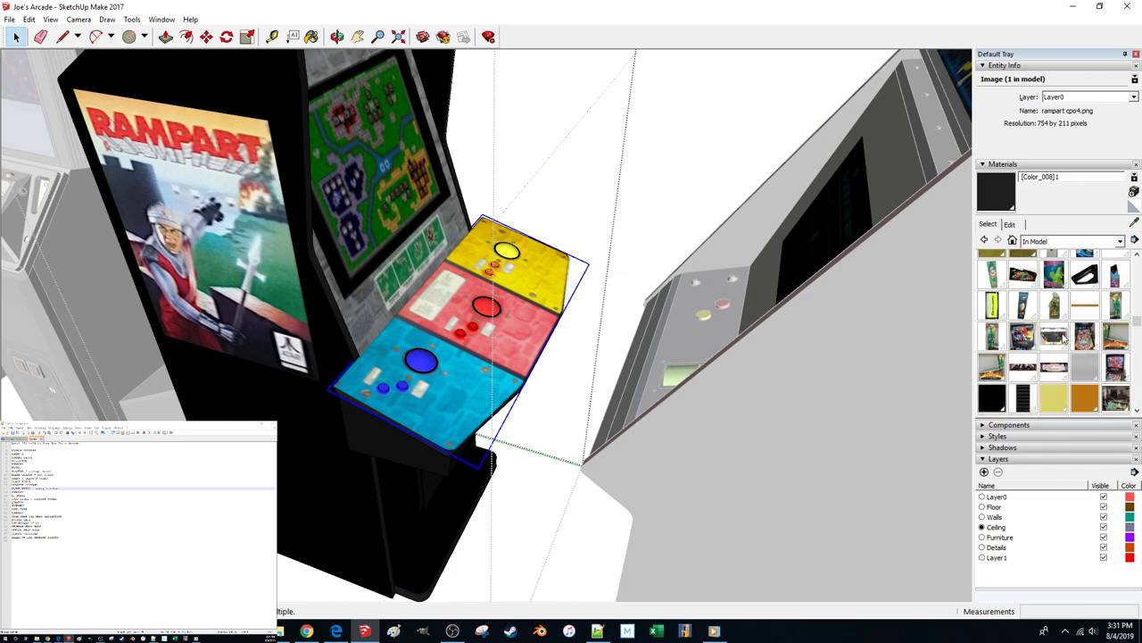
scroll(1050, 344, down, 3)
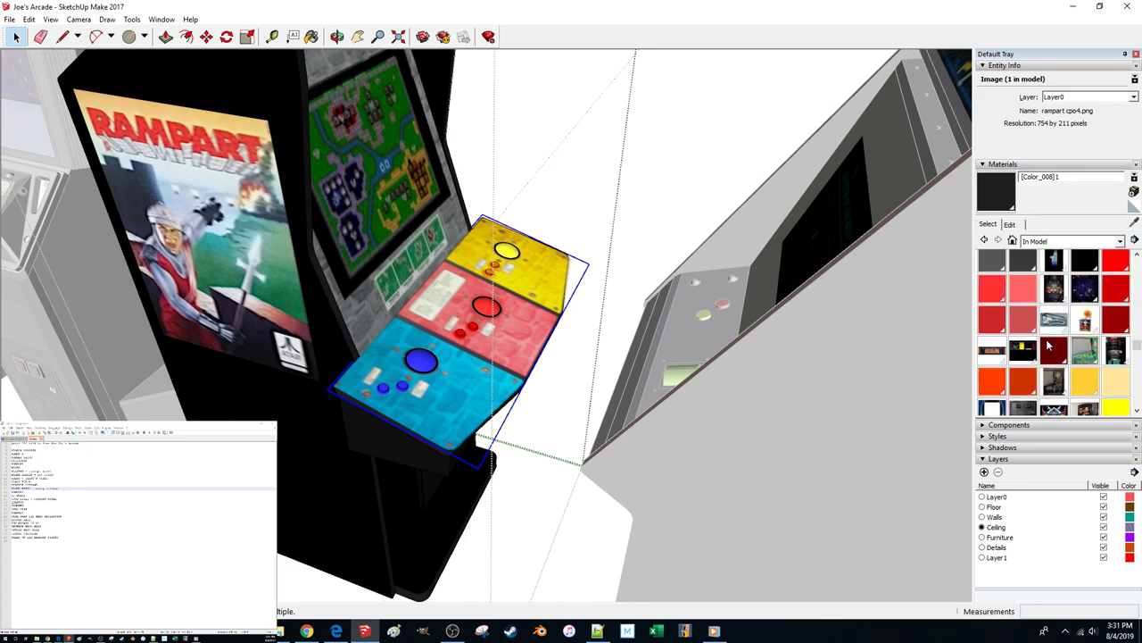
scroll(1036, 346, down, 2)
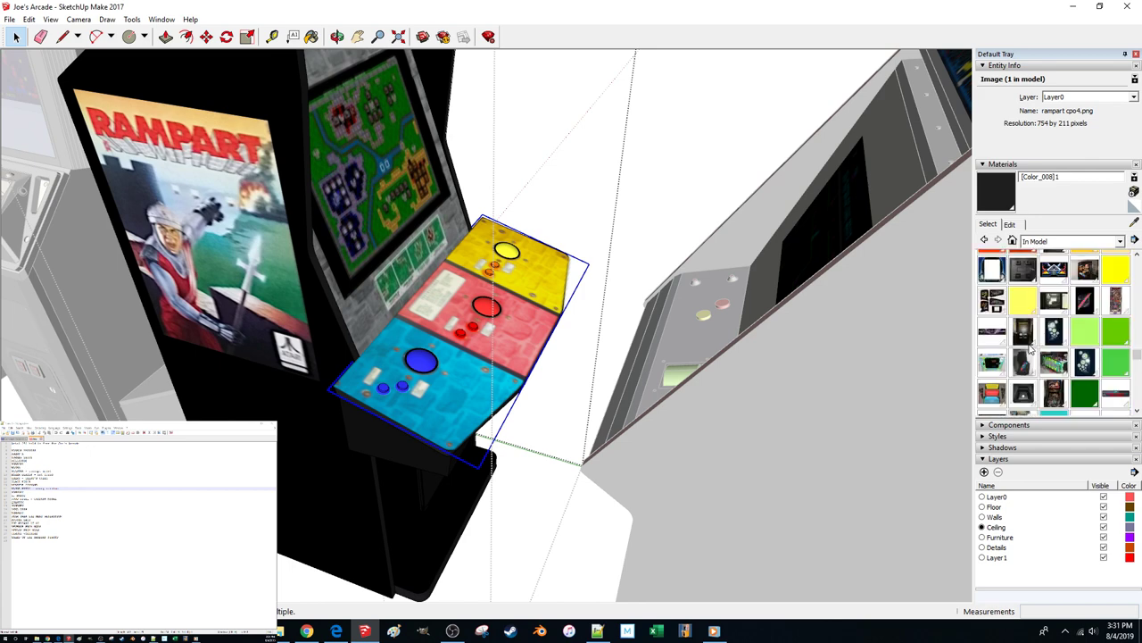
scroll(1031, 349, down, 2)
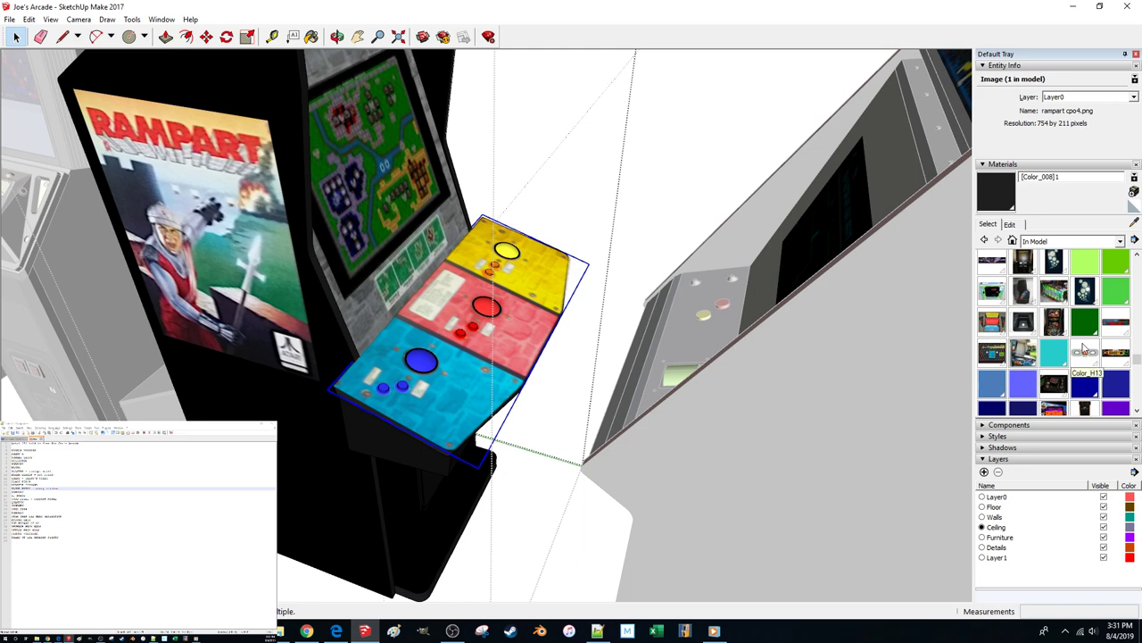
scroll(1100, 355, down, 2)
scroll(1100, 355, down, 2)
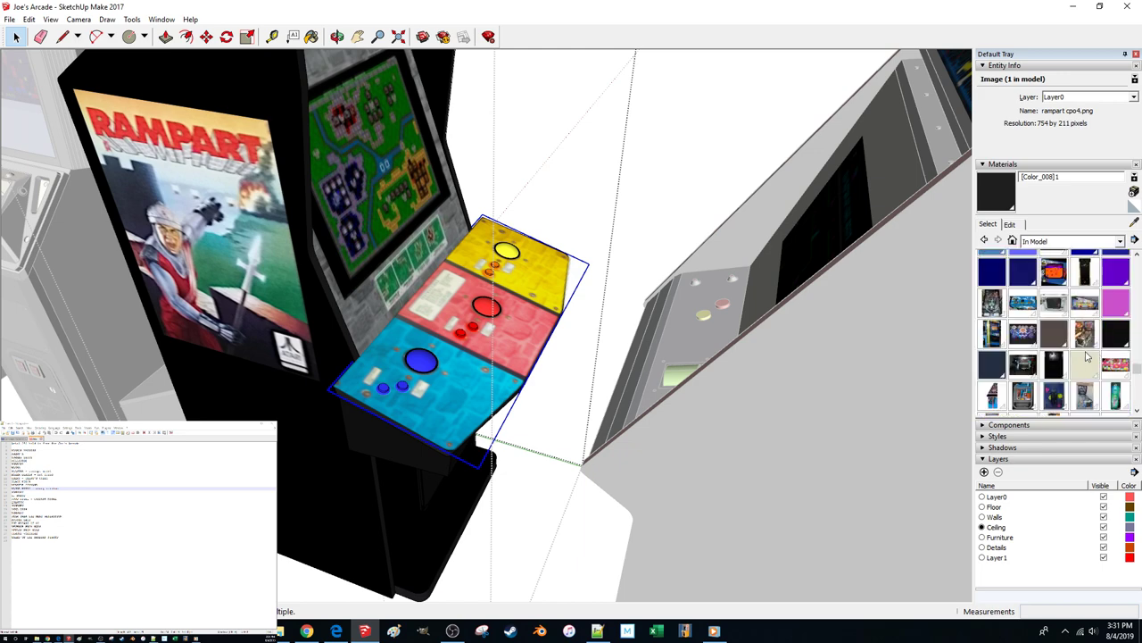
scroll(1106, 375, down, 6)
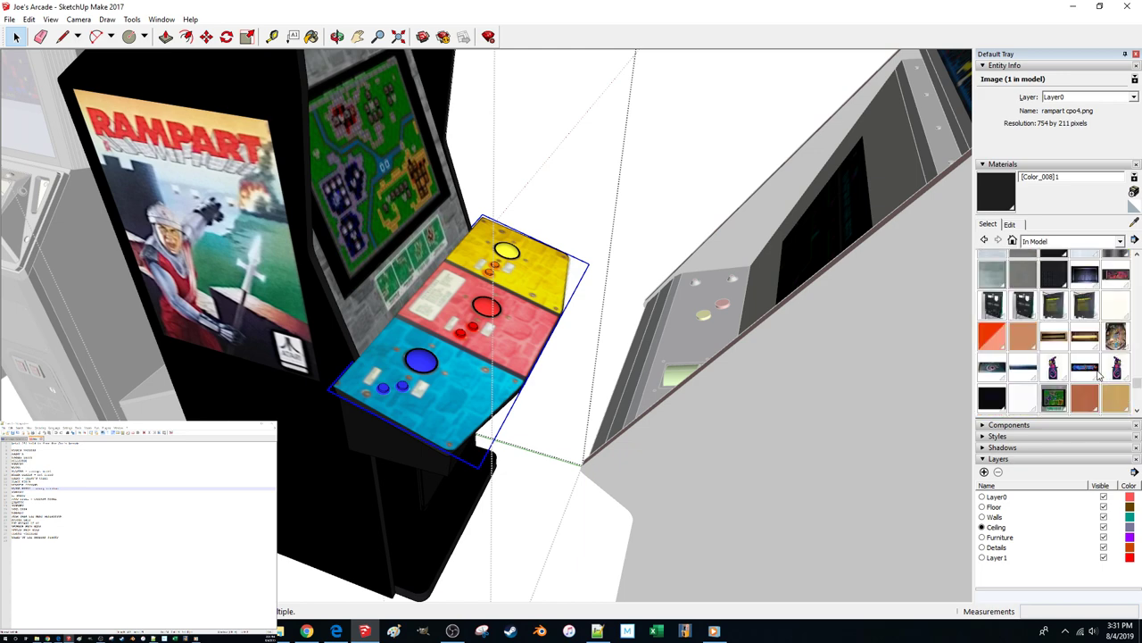
Sample the Rampart overlay's material and open its texture image, rampart cpo4.png, in the external image editor
click(1132, 225)
click(493, 340)
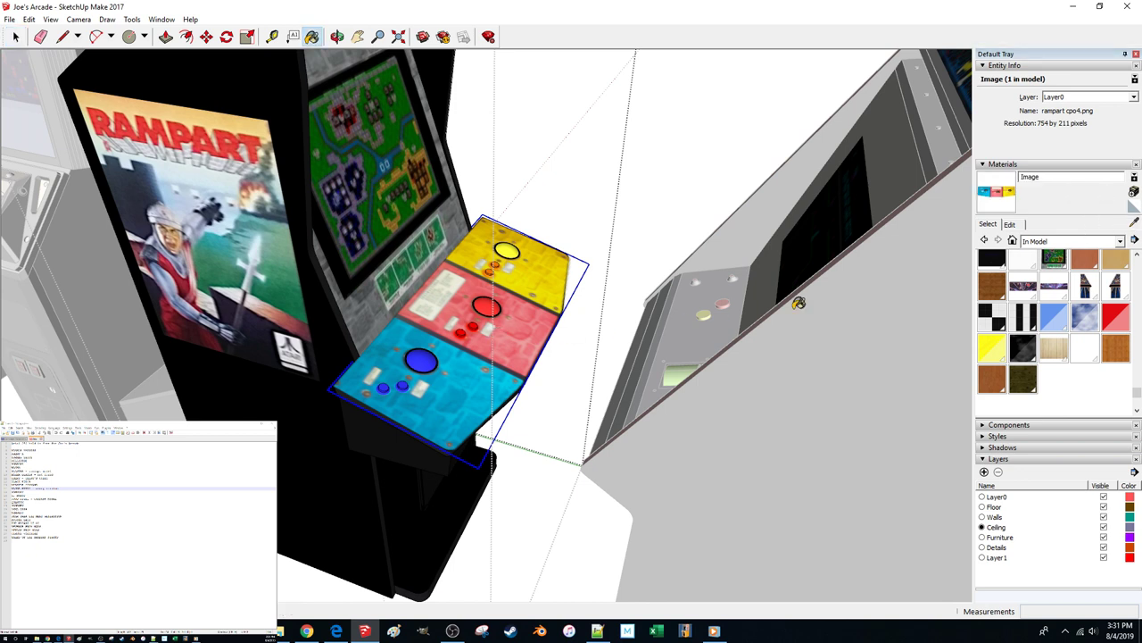
scroll(1042, 304, up, 3)
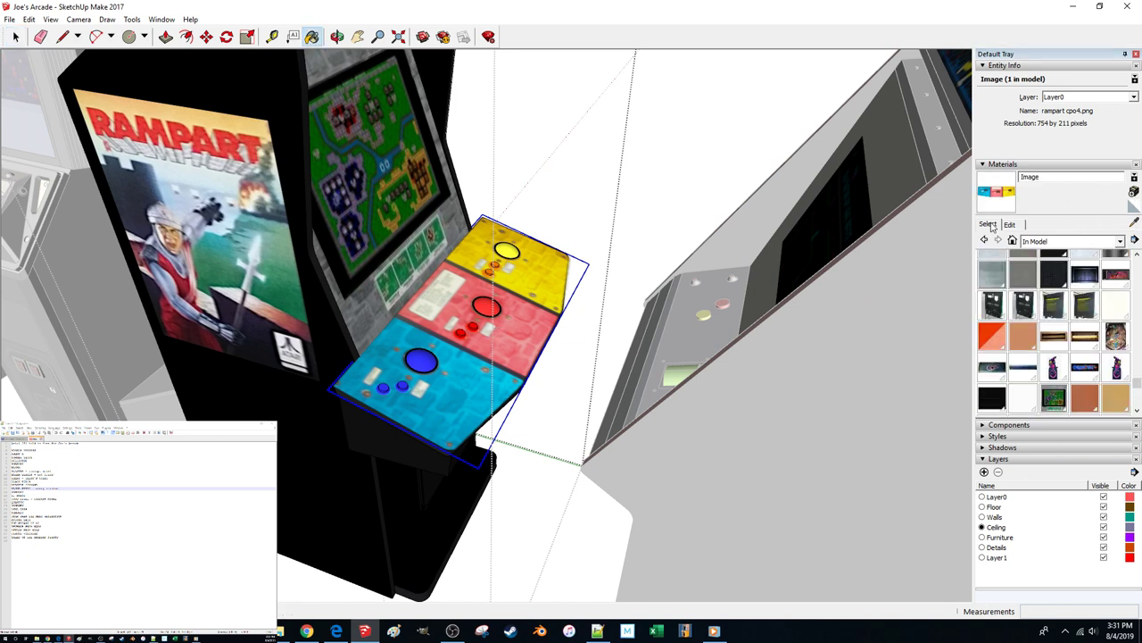
click(1010, 224)
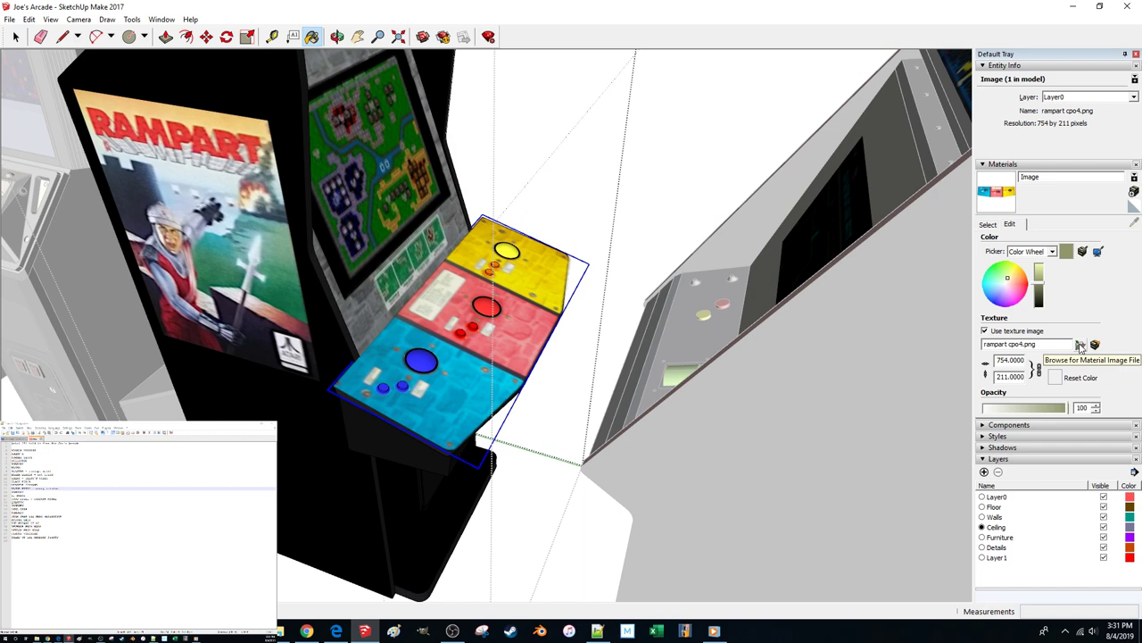
click(1080, 344)
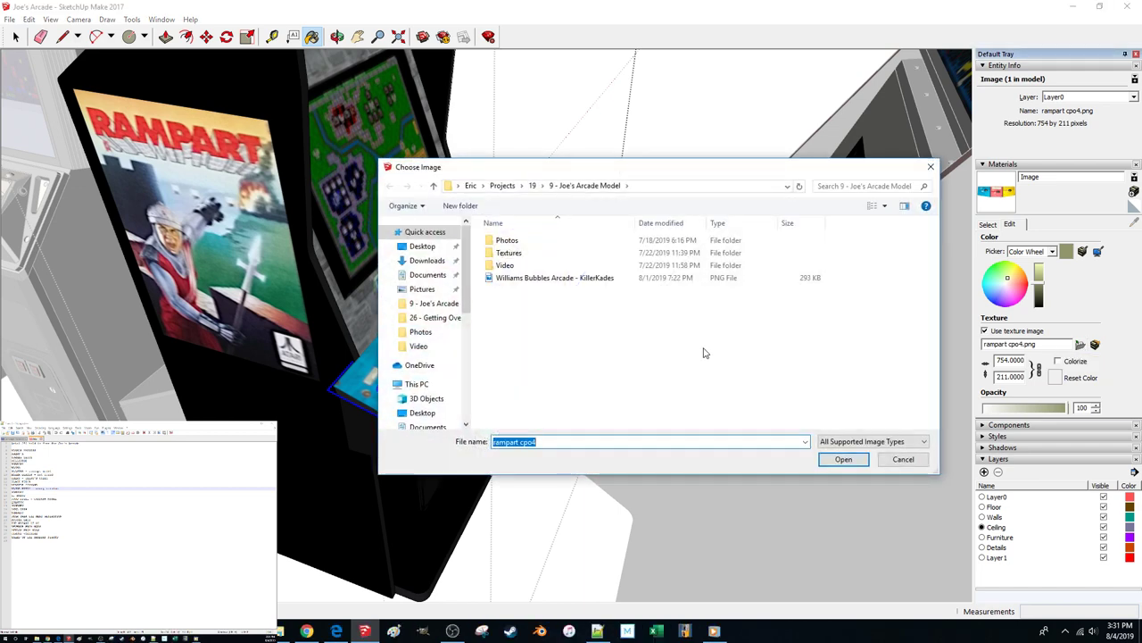
click(900, 458)
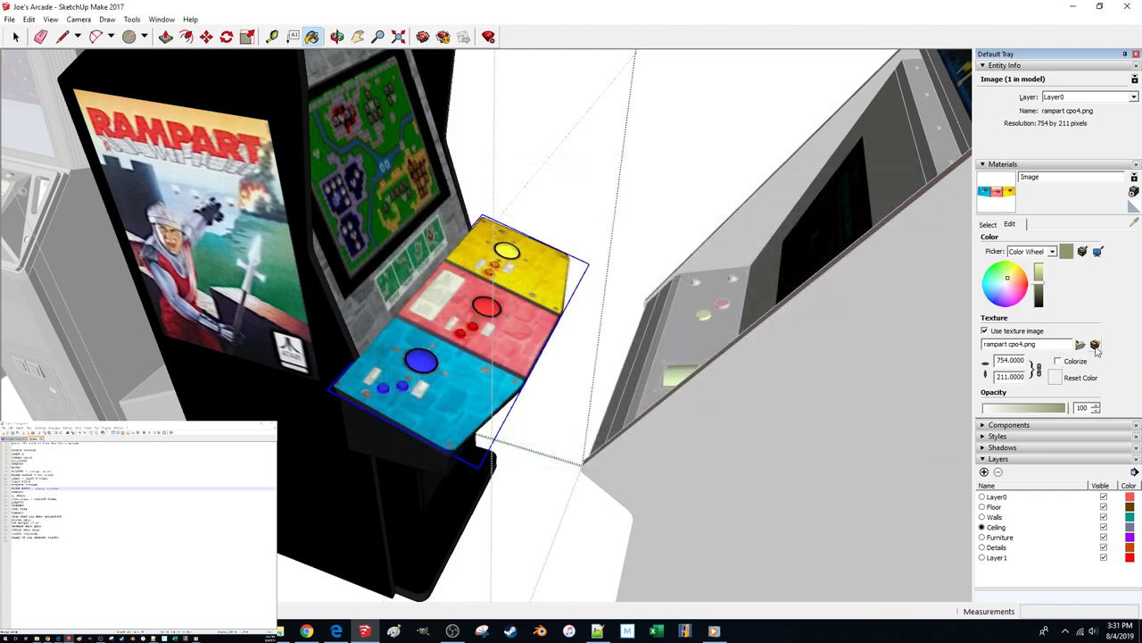
click(1095, 346)
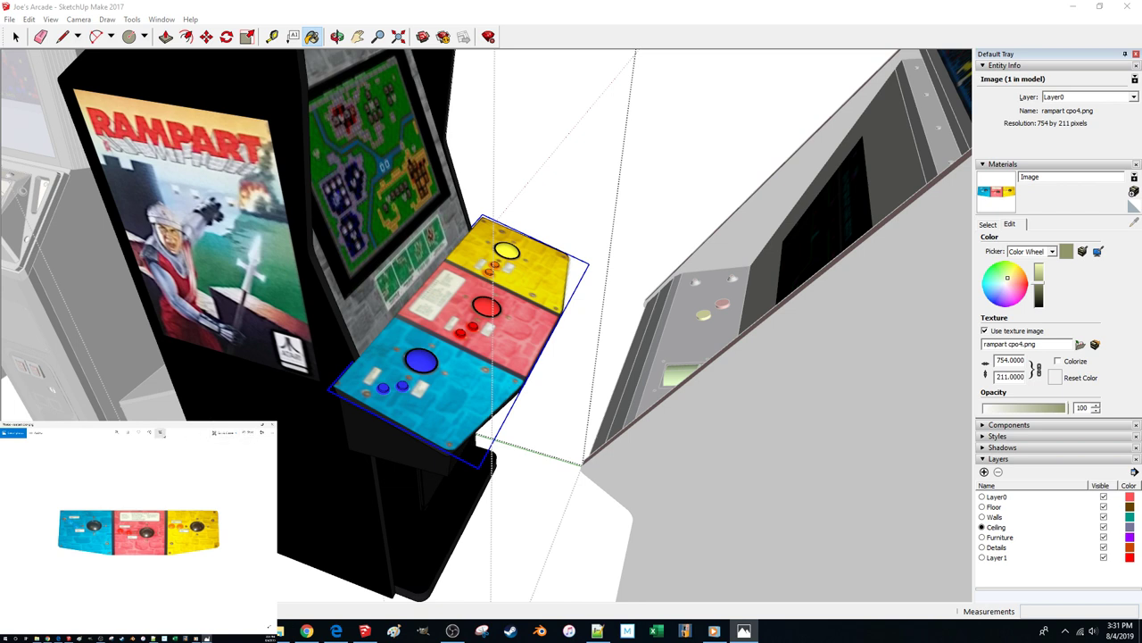
Save a copy of the Rampart control panel image in the project's Textures folder and close the image viewer
click(228, 432)
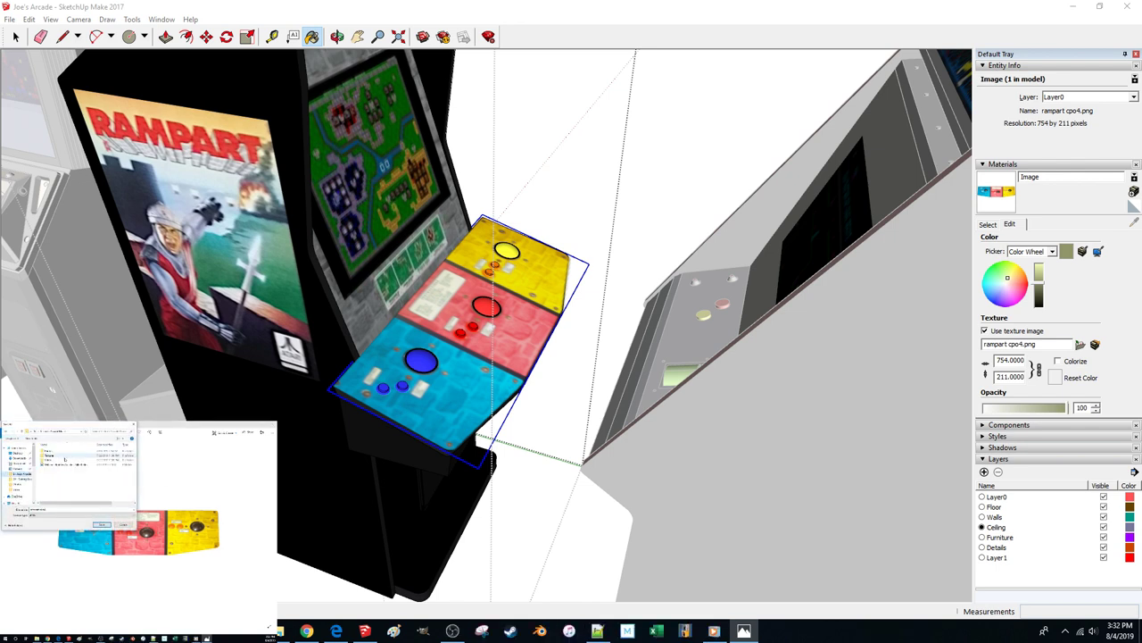
double_click(64, 457)
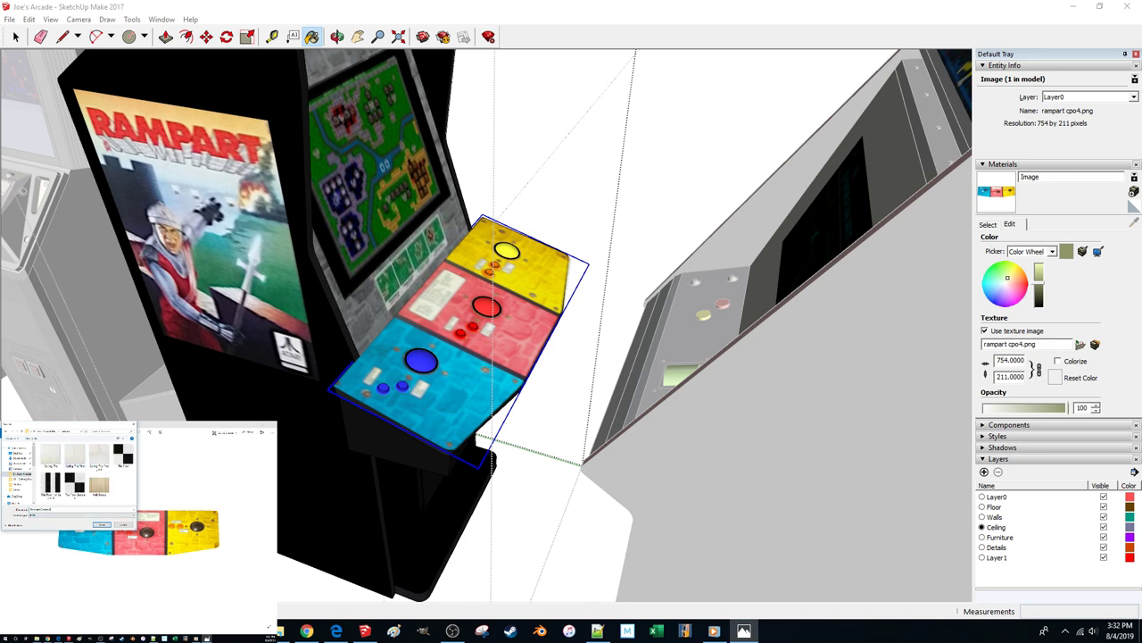
key(Return)
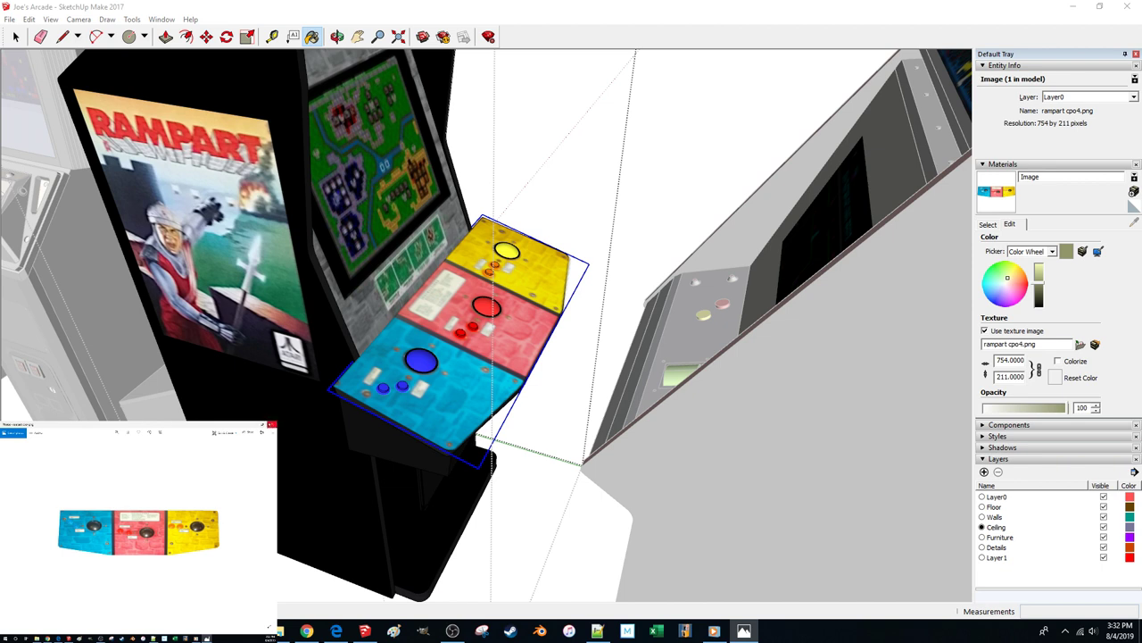
click(272, 425)
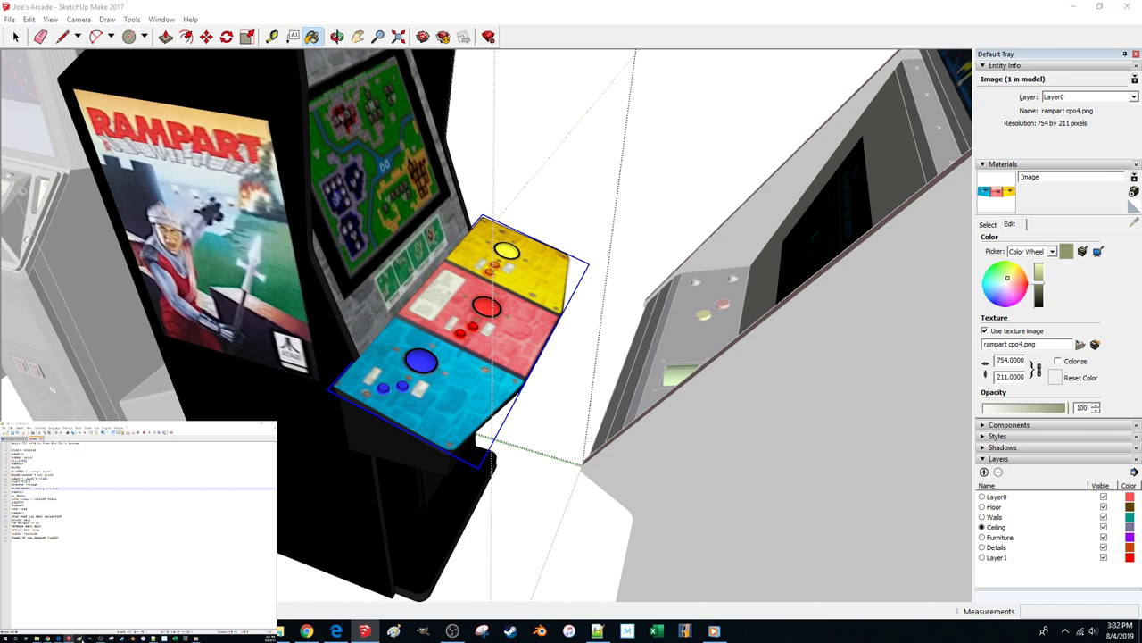
Switch to Paint, open the saved control panel image from the Textures folder and examine its artwork up close from end to end
click(81, 639)
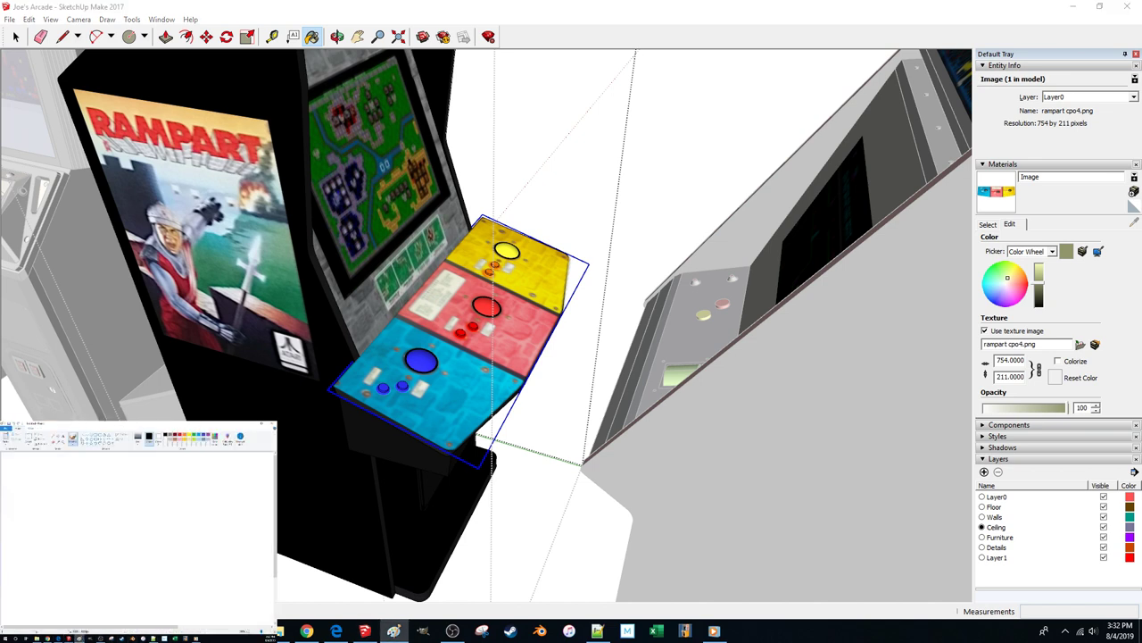
click(5, 428)
click(12, 444)
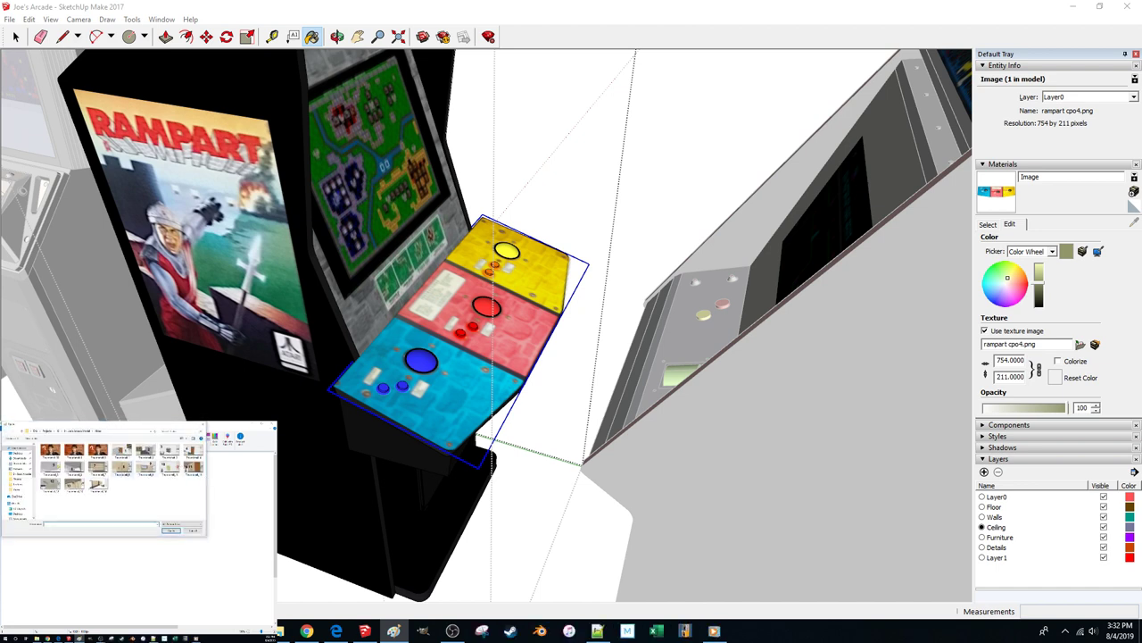
click(80, 431)
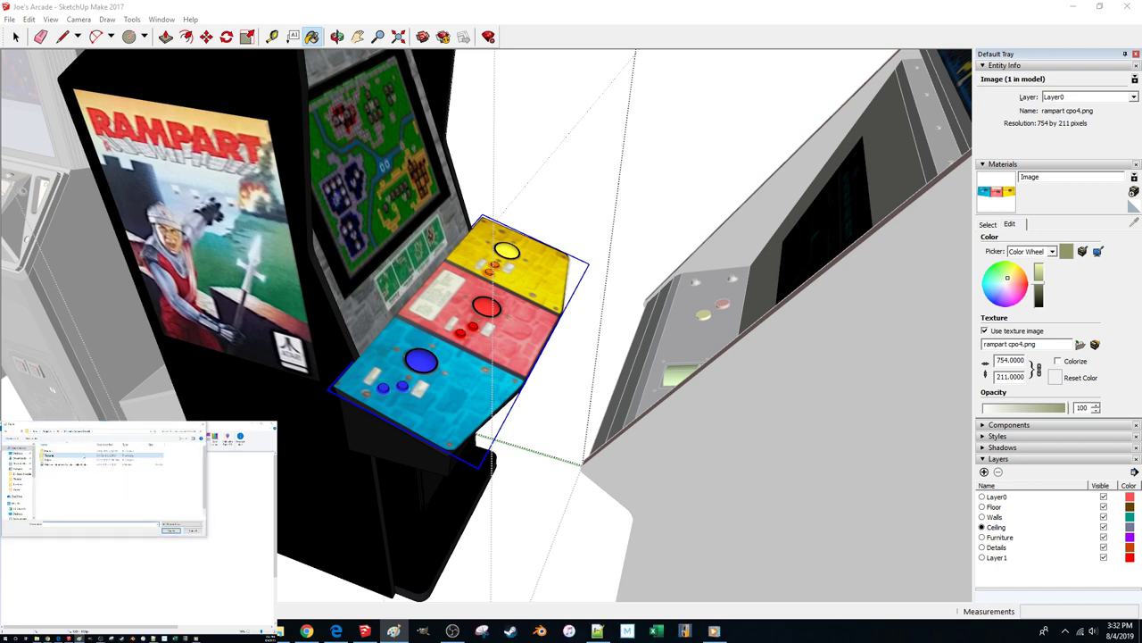
double_click(52, 454)
double_click(75, 488)
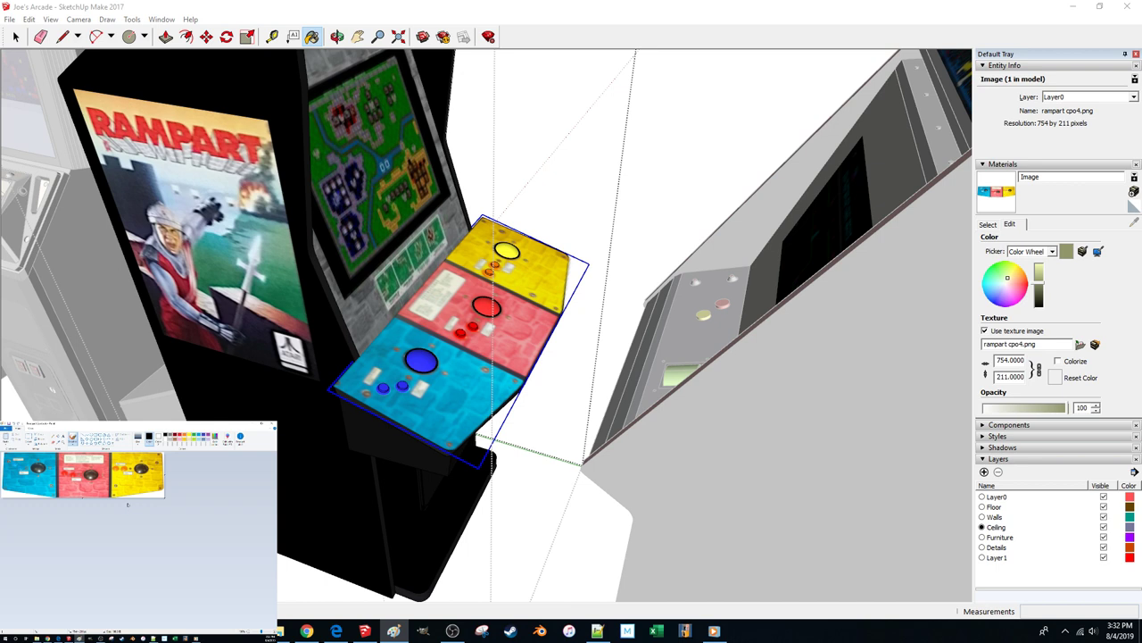
ctrl+scroll(75, 482, up, 2)
scroll(46, 539, right, 10)
scroll(49, 549, left, 10)
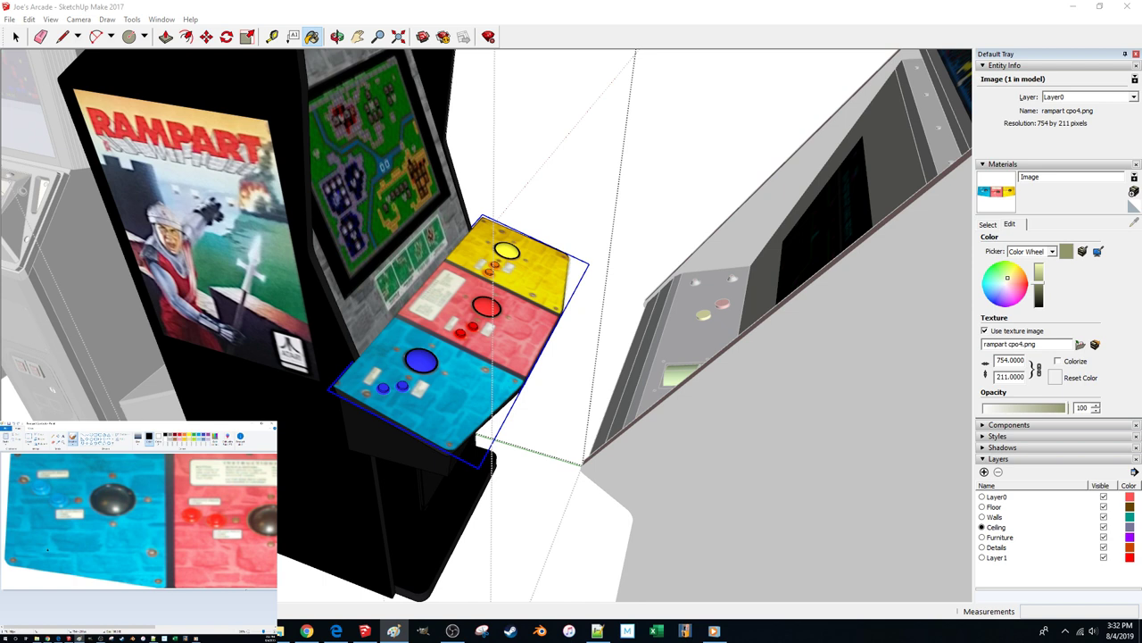
scroll(47, 549, right, 5)
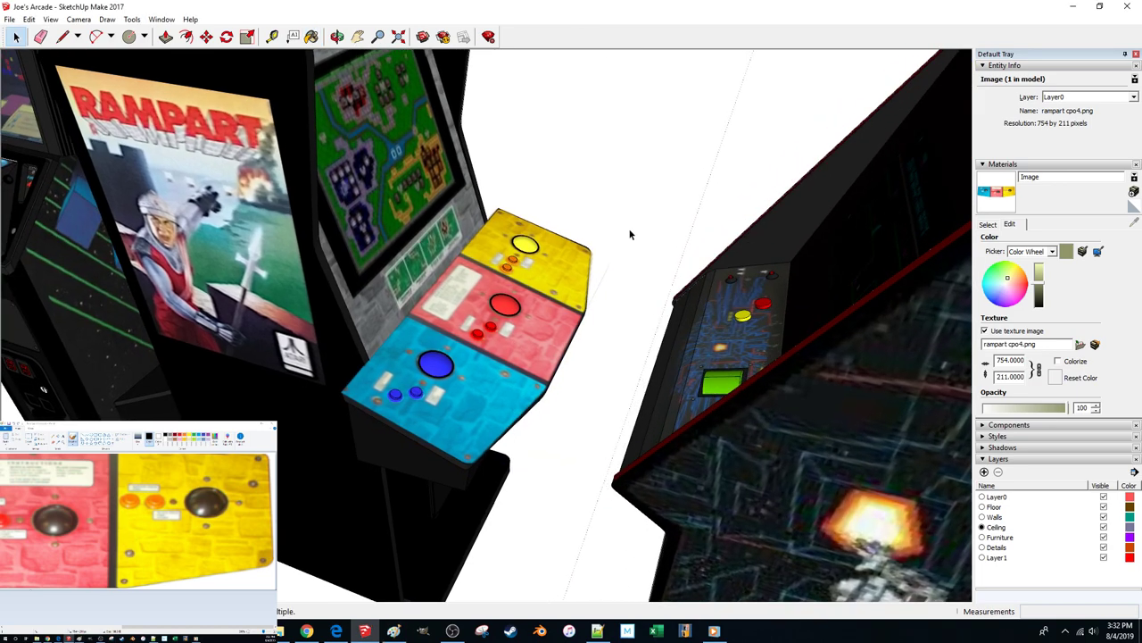
Switch back to SketchUp, reopen the Rampart cabinet for editing and try to move the overlay image off the control panel
scroll(634, 282, up, 5)
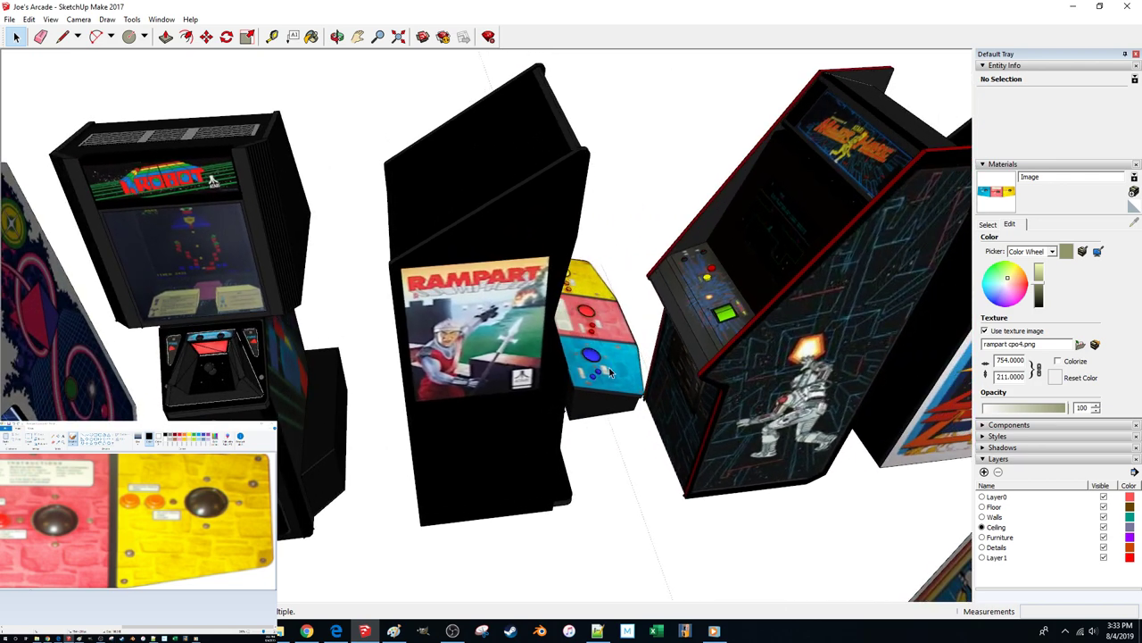
double_click(616, 364)
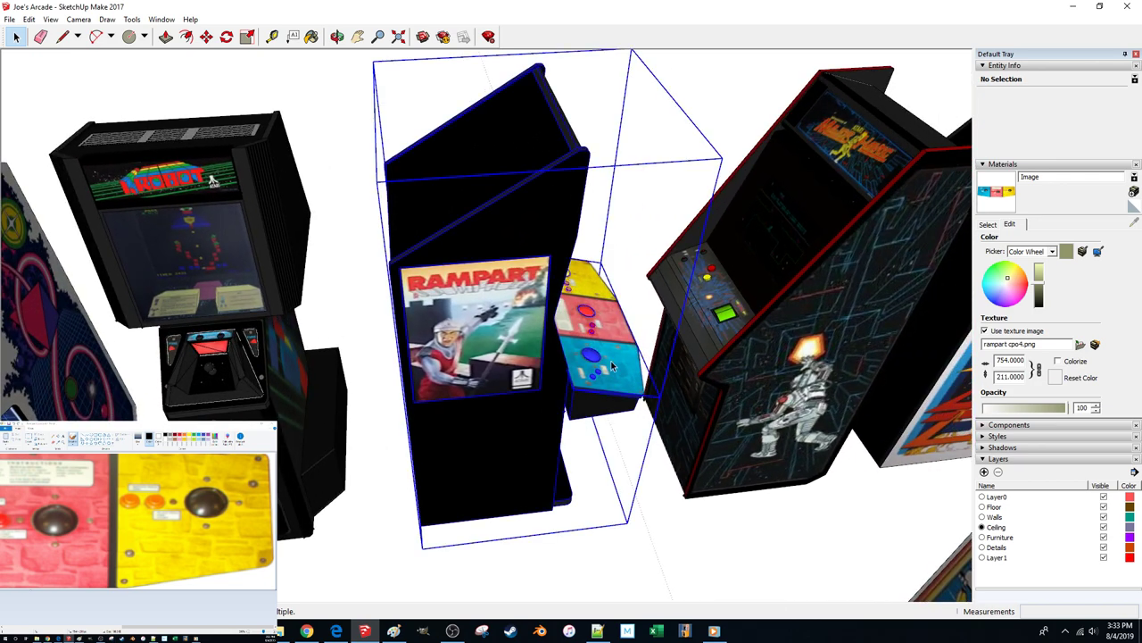
key(m)
click(620, 364)
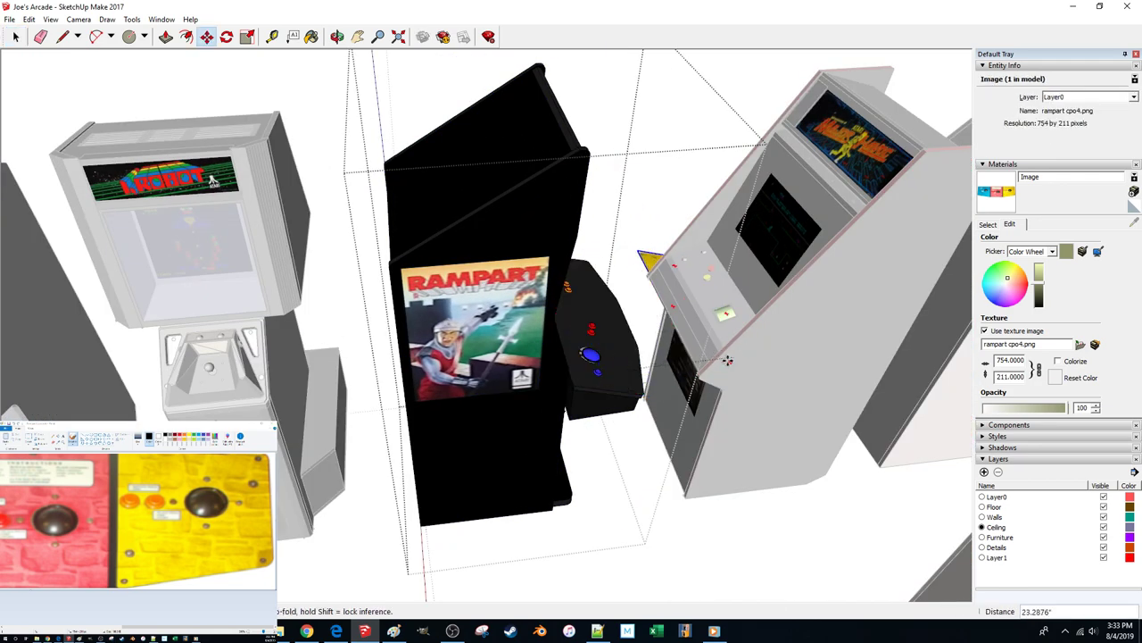
click(639, 371)
Examine the selected overlay image's corners where they extend past the front edge of the Rampart control panel
middle_drag(639, 378, 503, 396)
scroll(553, 382, up, 4)
scroll(492, 410, up, 3)
scroll(494, 407, up, 3)
scroll(503, 396, down, 3)
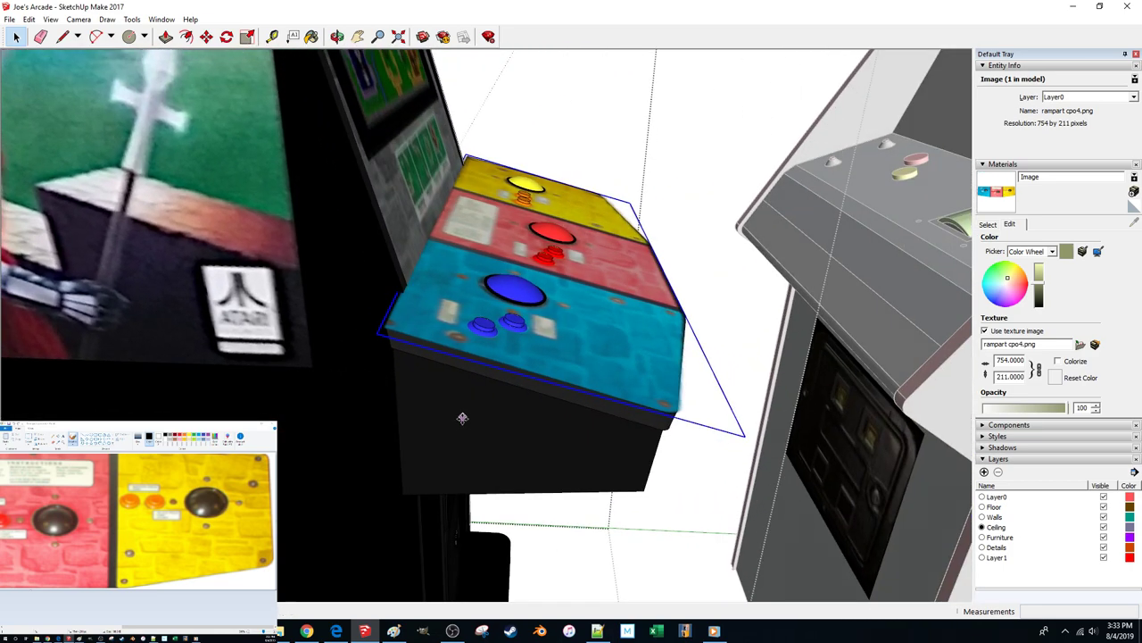
Try to lift the overlay image straight up off the Rampart control panel
key(m)
click(484, 413)
key(Escape)
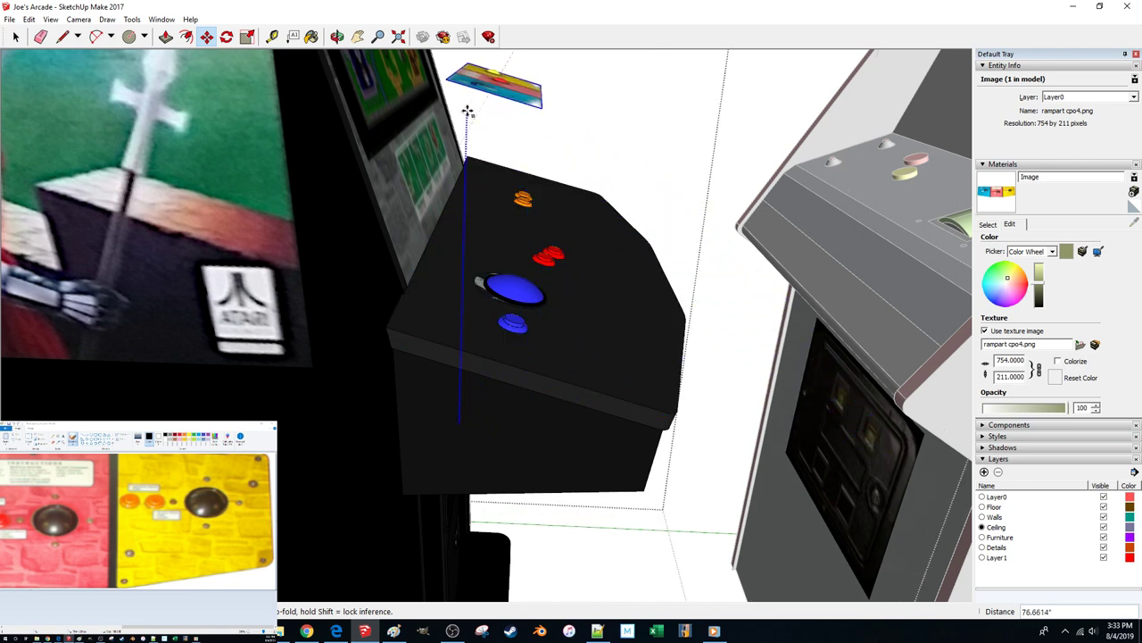
key(Escape)
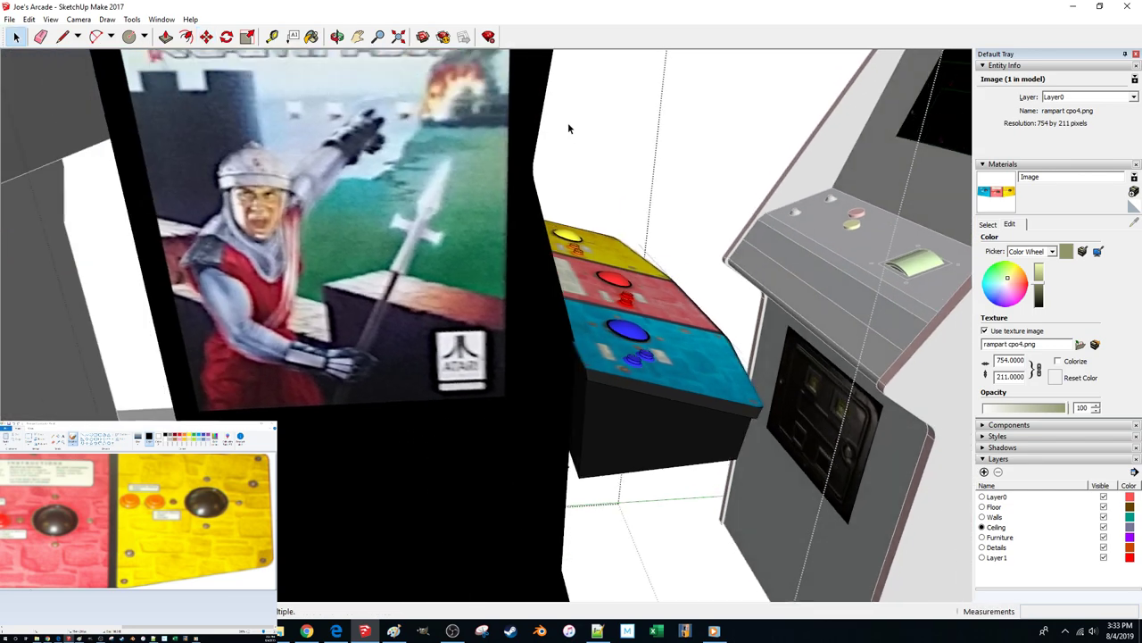
click(569, 126)
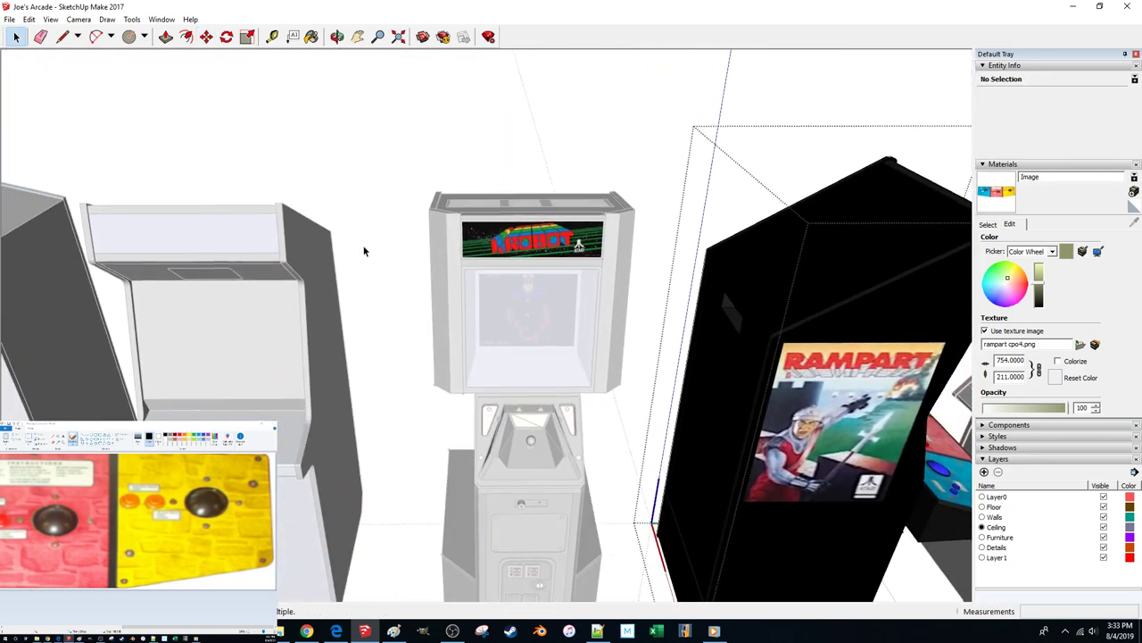
Switch to the video player and compare the footage of the real Akka Arrh and Tempest cabinets with their models
middle_drag(365, 251, 584, 237)
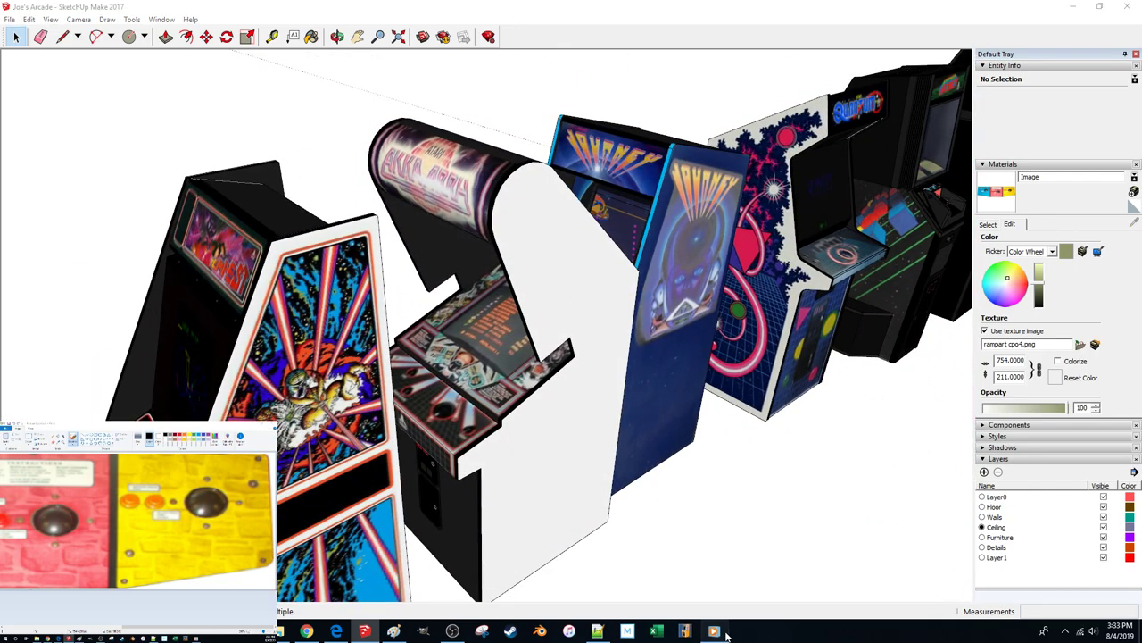
click(726, 635)
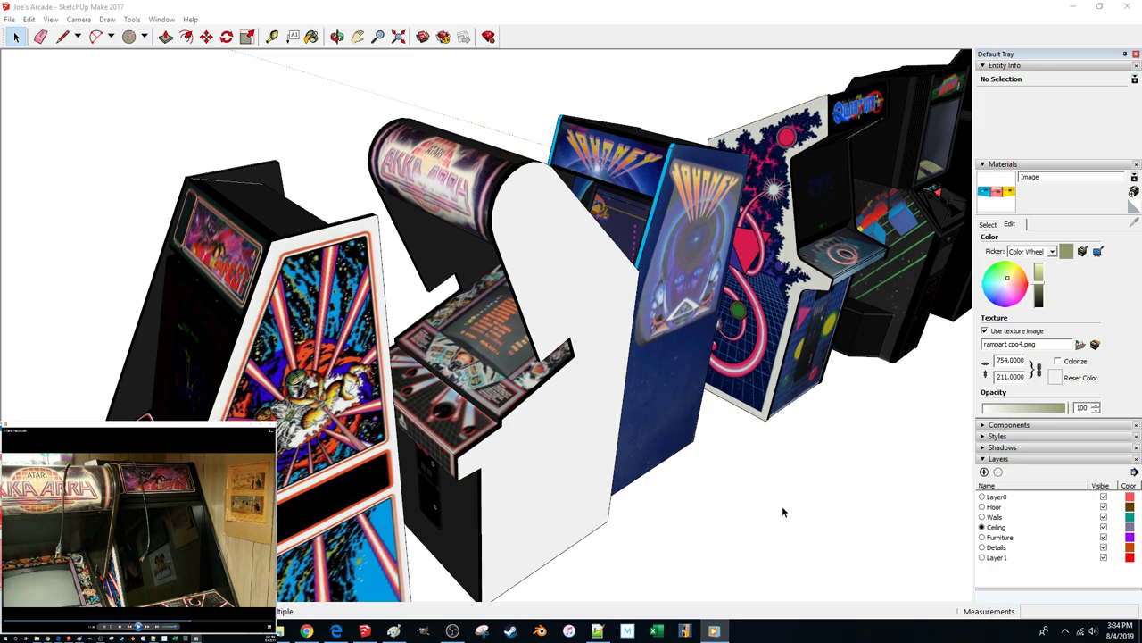
scroll(655, 446, down, 4)
mouse_move(424, 272)
middle_down()
mouse_move(506, 287)
mouse_move(541, 259)
middle_up()
Try scaling the Akka Arrh cabinet uniformly to 0.95 to match the height of its neighbours
click(587, 257)
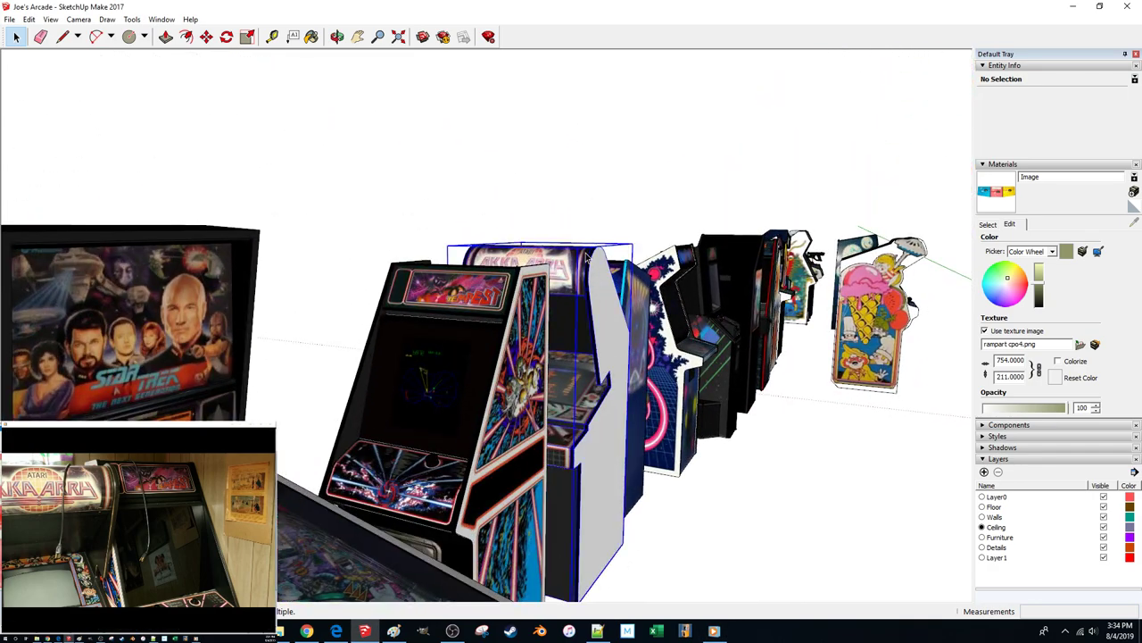
key(s)
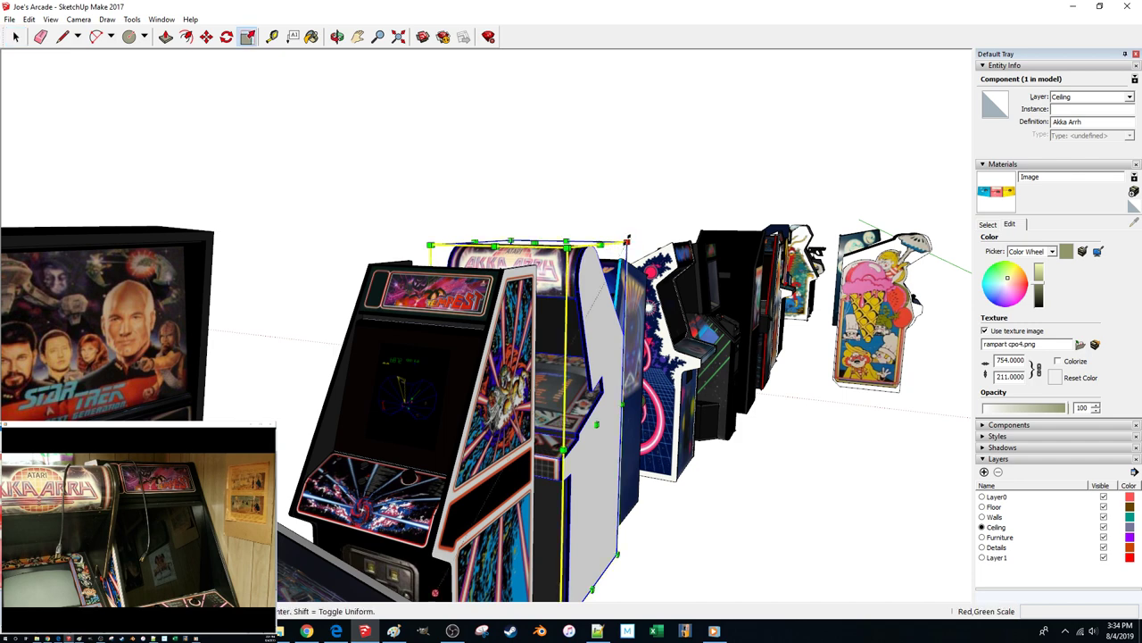
drag(627, 241, 610, 255)
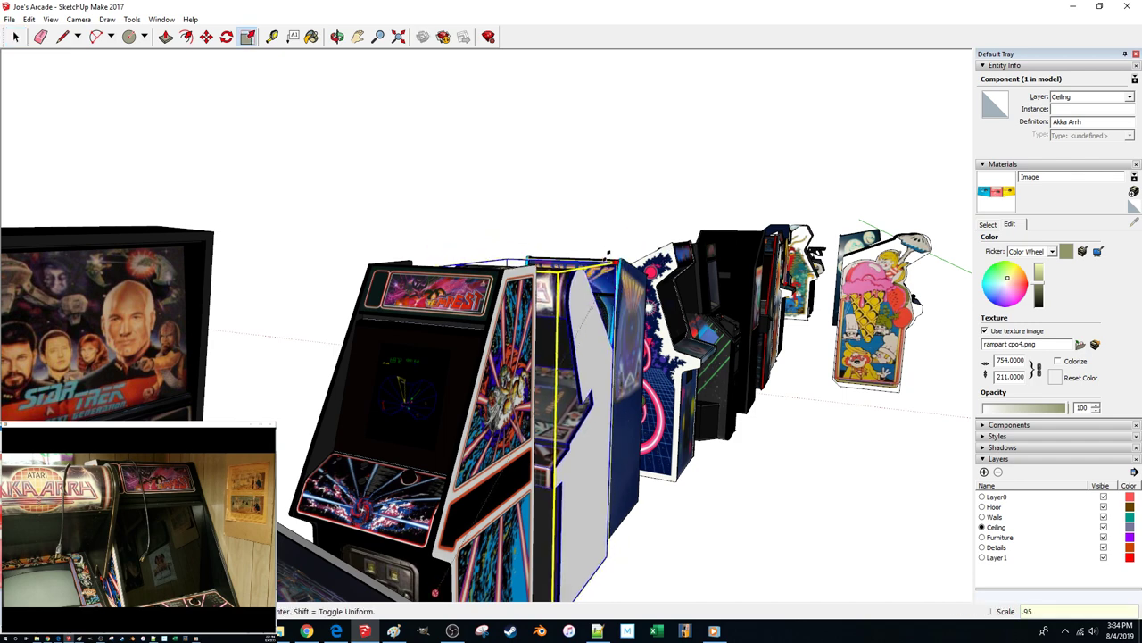
scroll(610, 255, up, 2)
scroll(662, 295, up, 2)
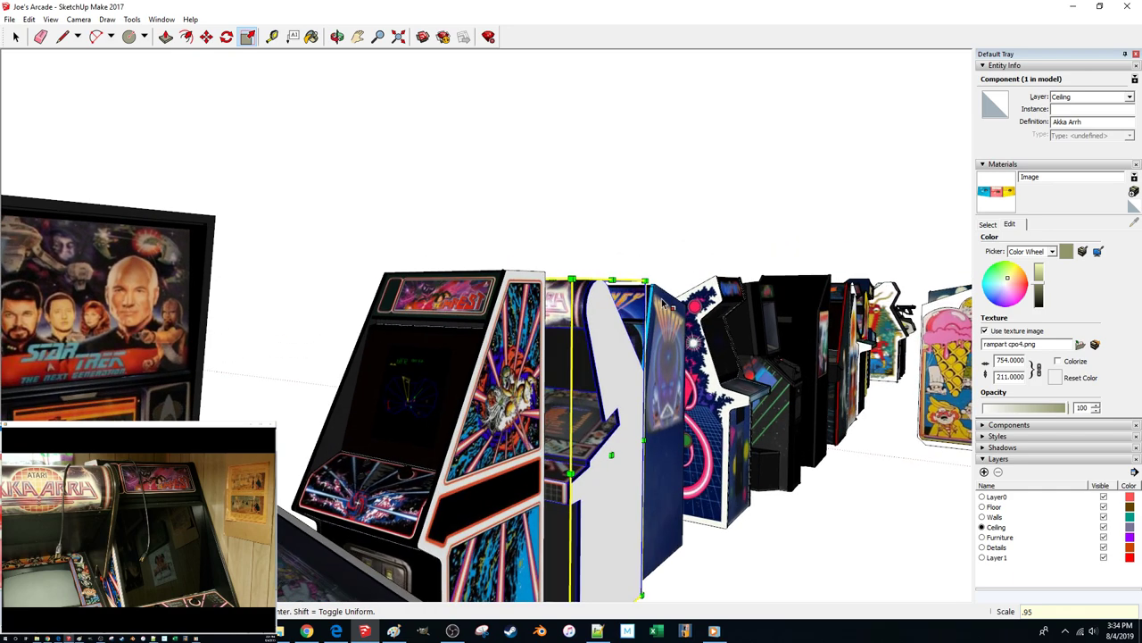
scroll(662, 306, up, 4)
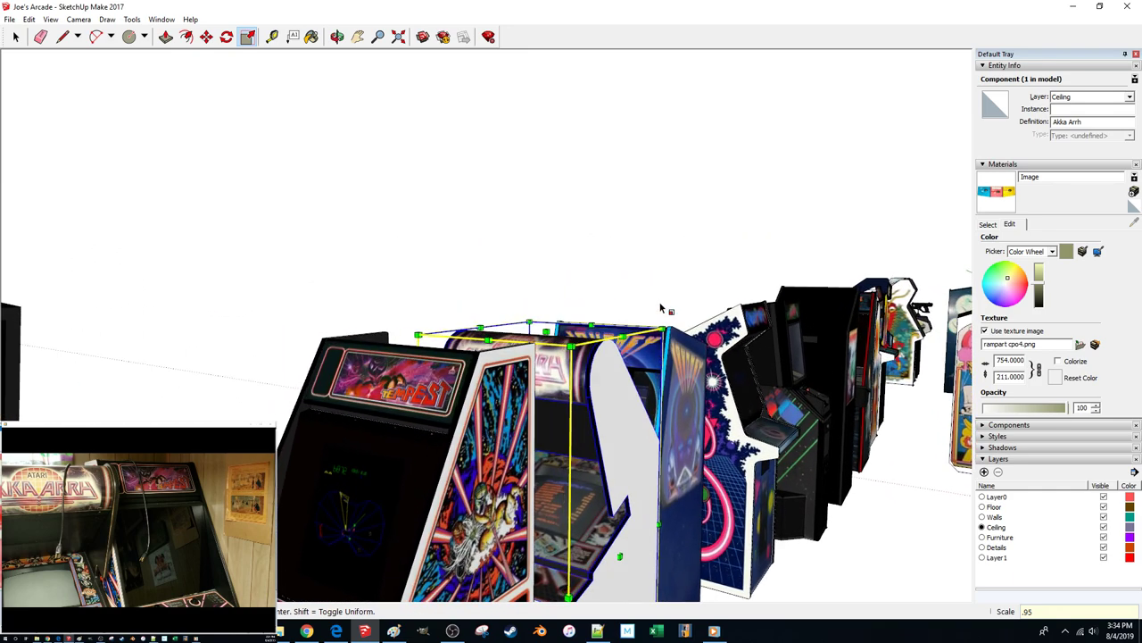
Try scaling the Akka Arrh cabinet down again by a factor of 0.9, and undo the scaling
key(Escape)
click(675, 307)
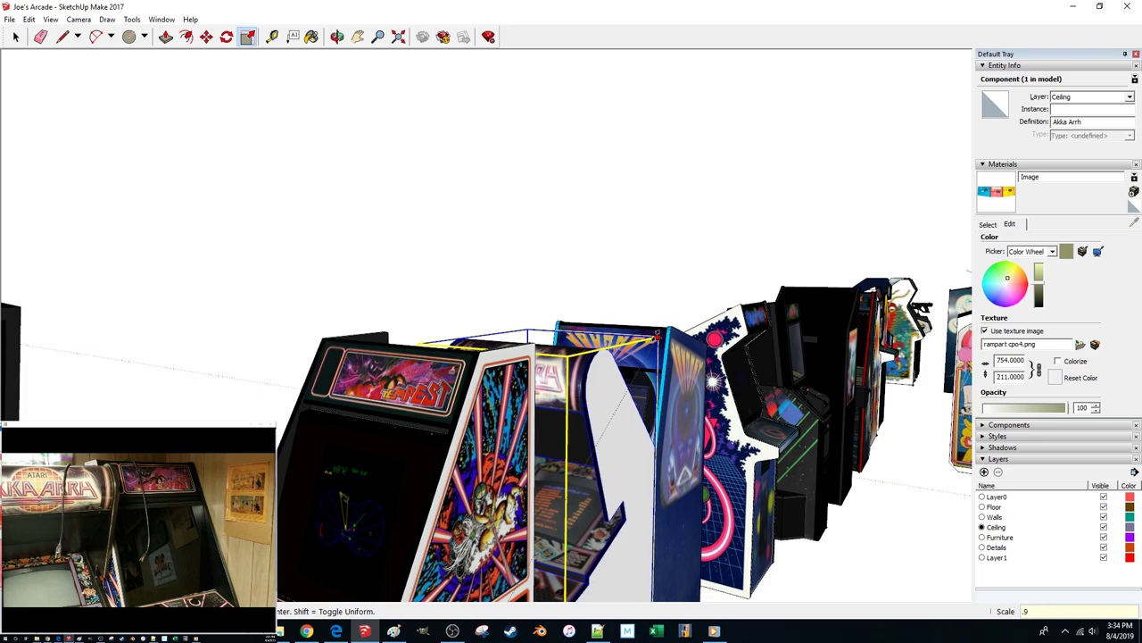
click(658, 341)
key(space)
click(554, 283)
scroll(554, 283, up, 5)
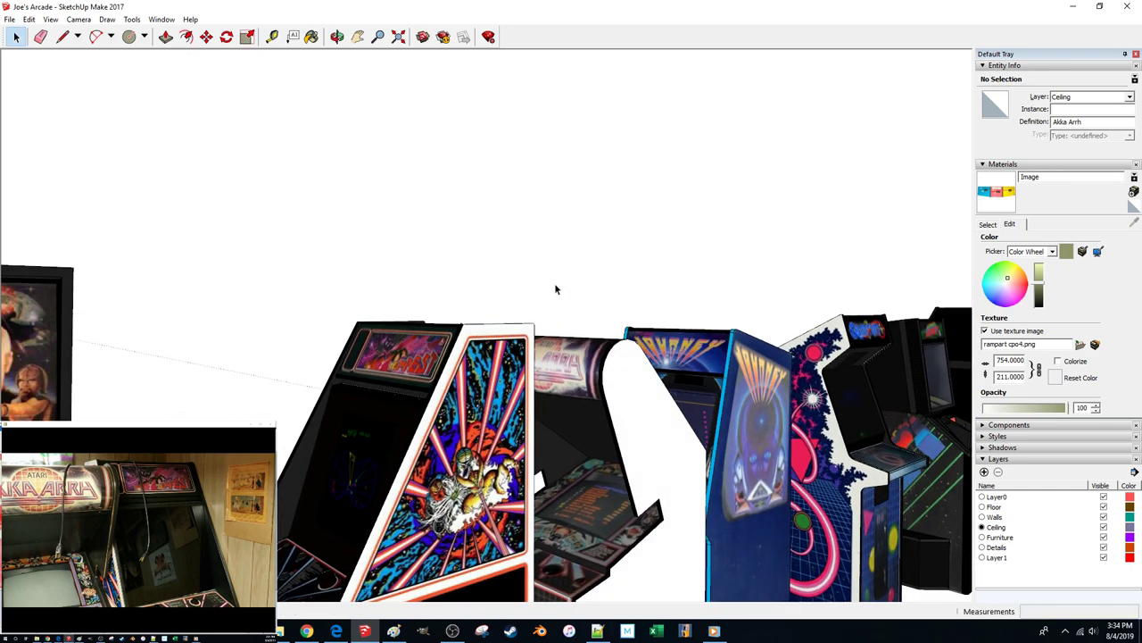
middle_drag(571, 280, 624, 295)
key(ctrl+z)
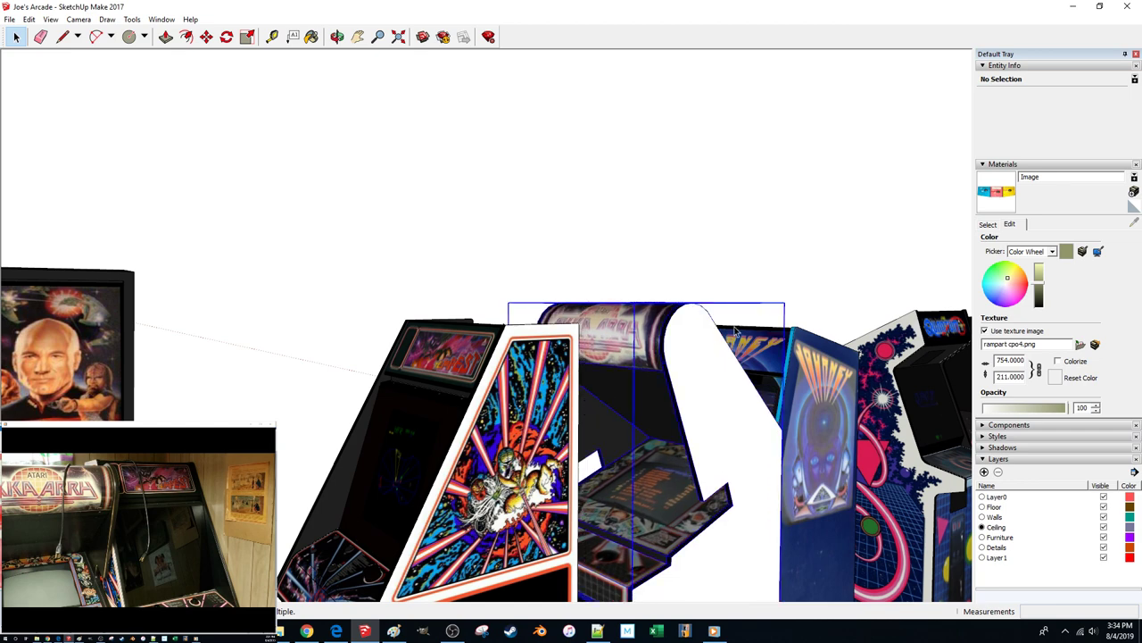
Scale the full-size Akka Arrh cabinet uniformly to 0.9 and deselect it
click(736, 332)
key(s)
drag(784, 303, 775, 316)
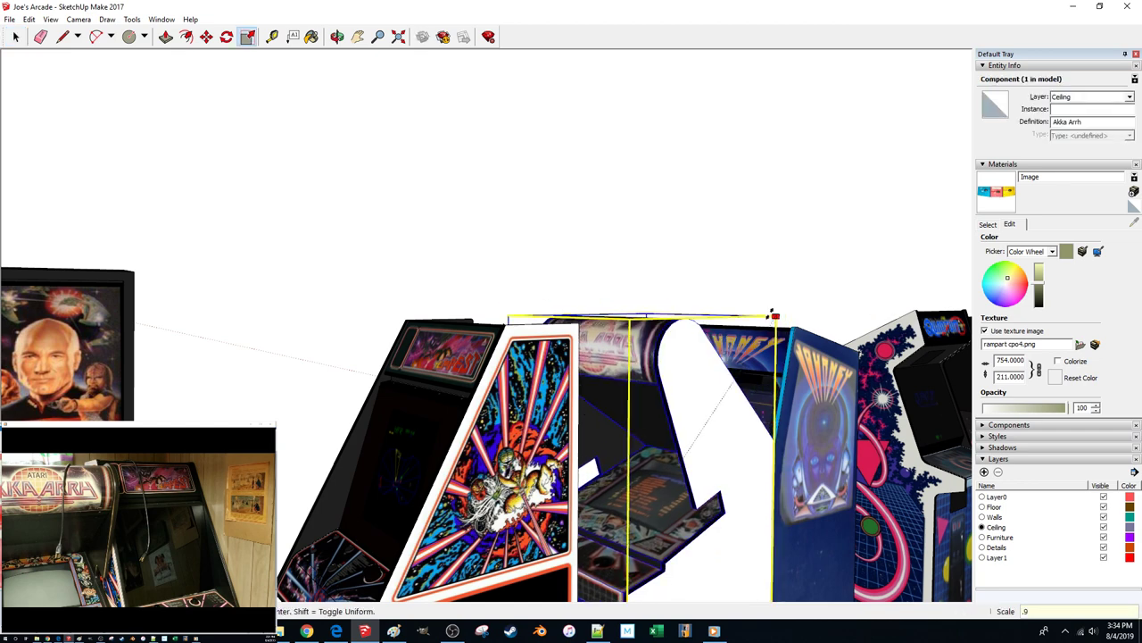
key(Return)
key(space)
click(634, 274)
scroll(633, 275, down, 5)
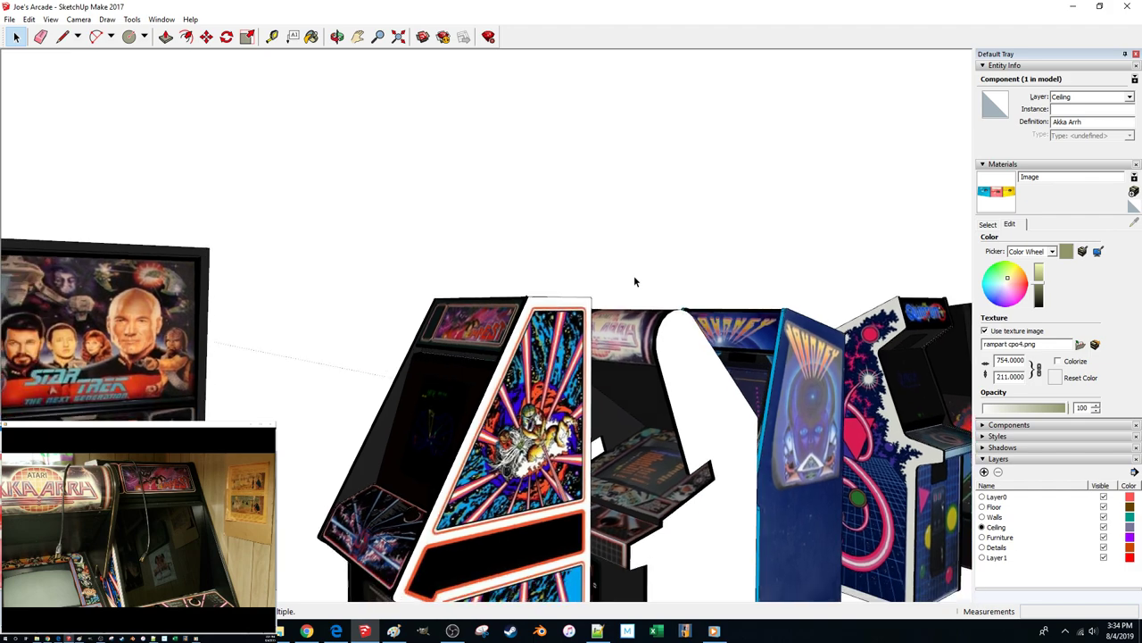
Examine the resized Akka Arrh cabinet beside Tempest and Journey, and look over the row of pinball machines
middle_drag(664, 237, 651, 280)
scroll(651, 279, up, 4)
middle_drag(657, 371, 684, 387)
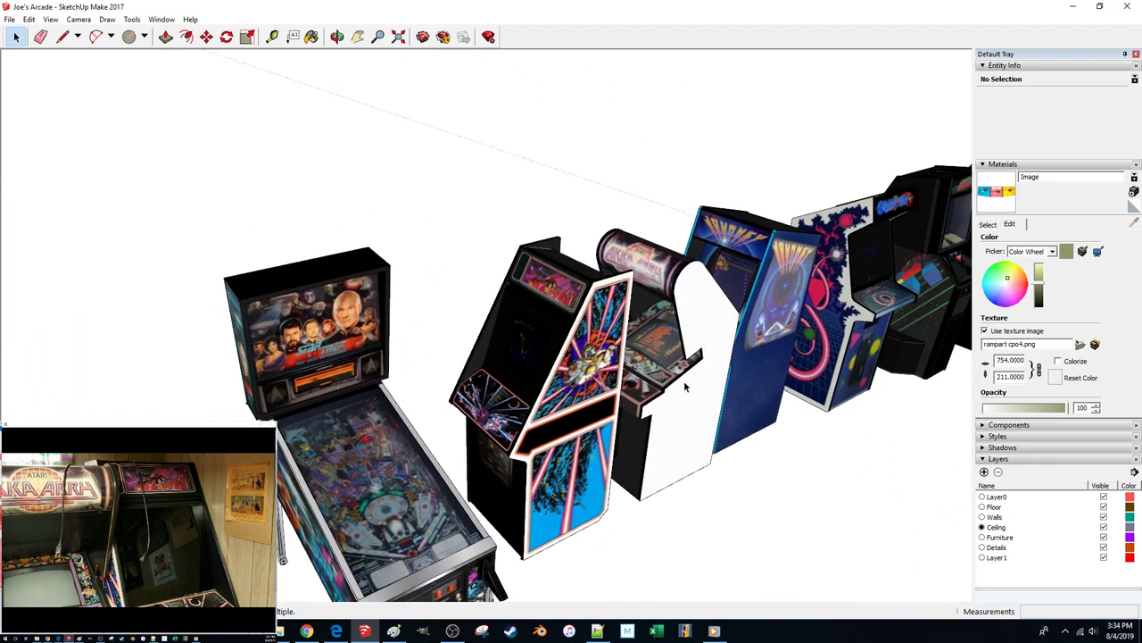
scroll(684, 387, up, 5)
middle_drag(686, 386, 661, 388)
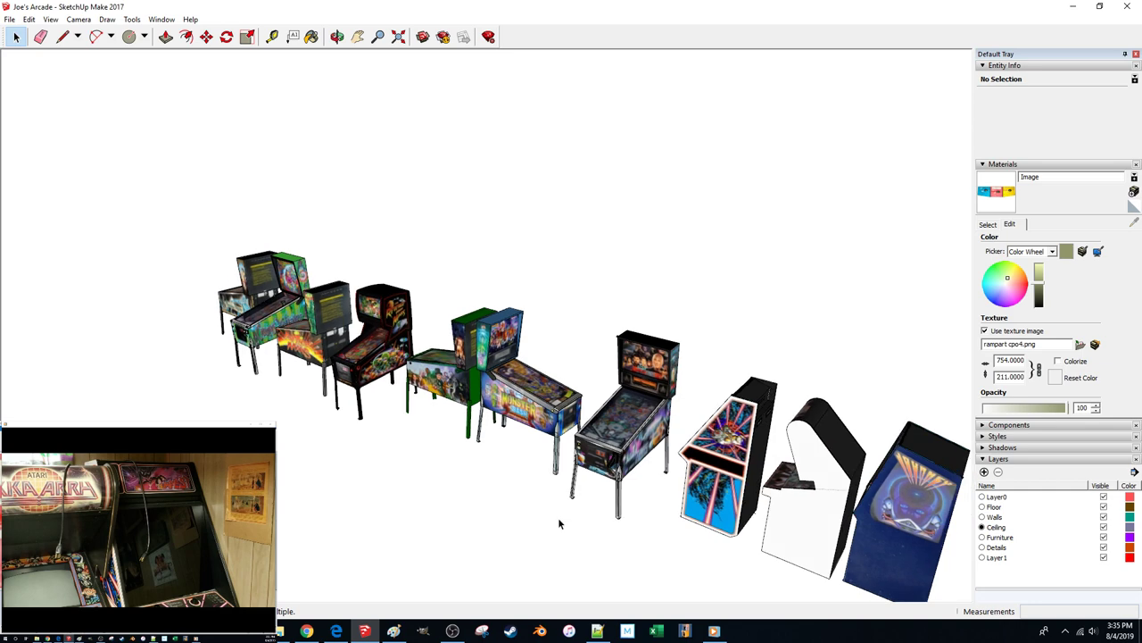
Try to hide the Ceiling layer while it is the current layer
middle_drag(557, 501, 597, 382)
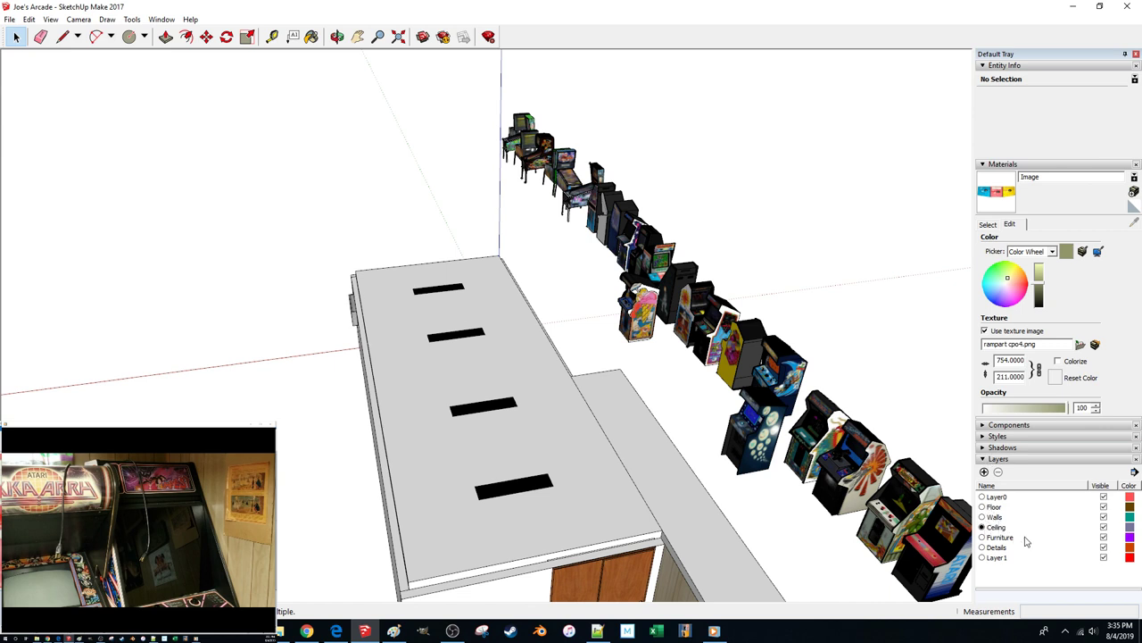
click(1103, 527)
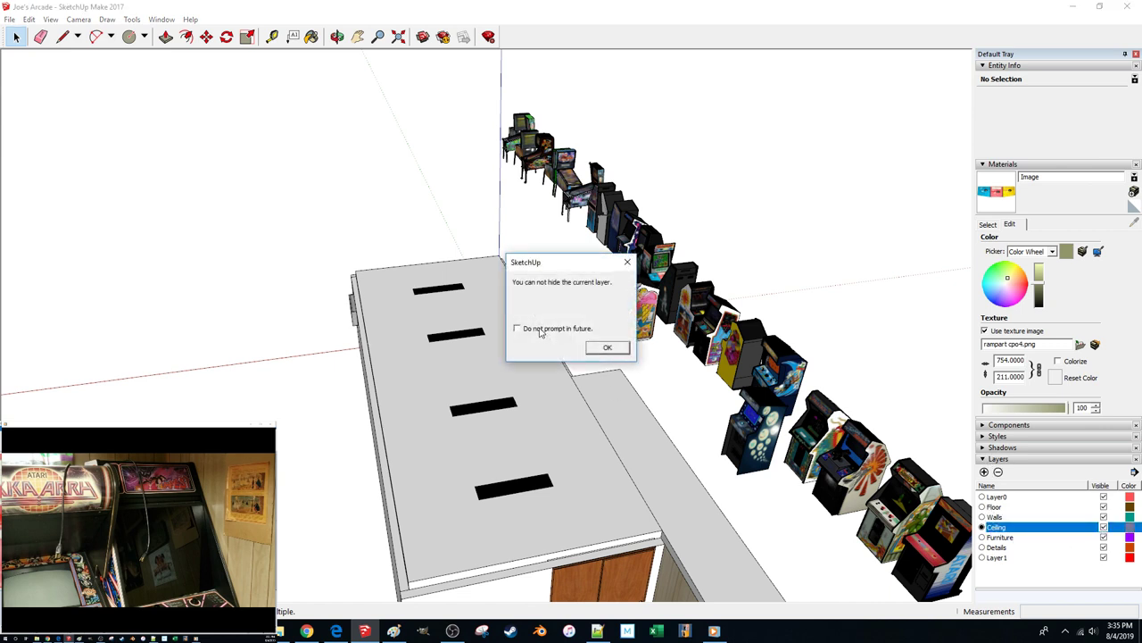
click(605, 348)
Add a new layer named Games and make it the current layer
middle_drag(942, 567, 746, 410)
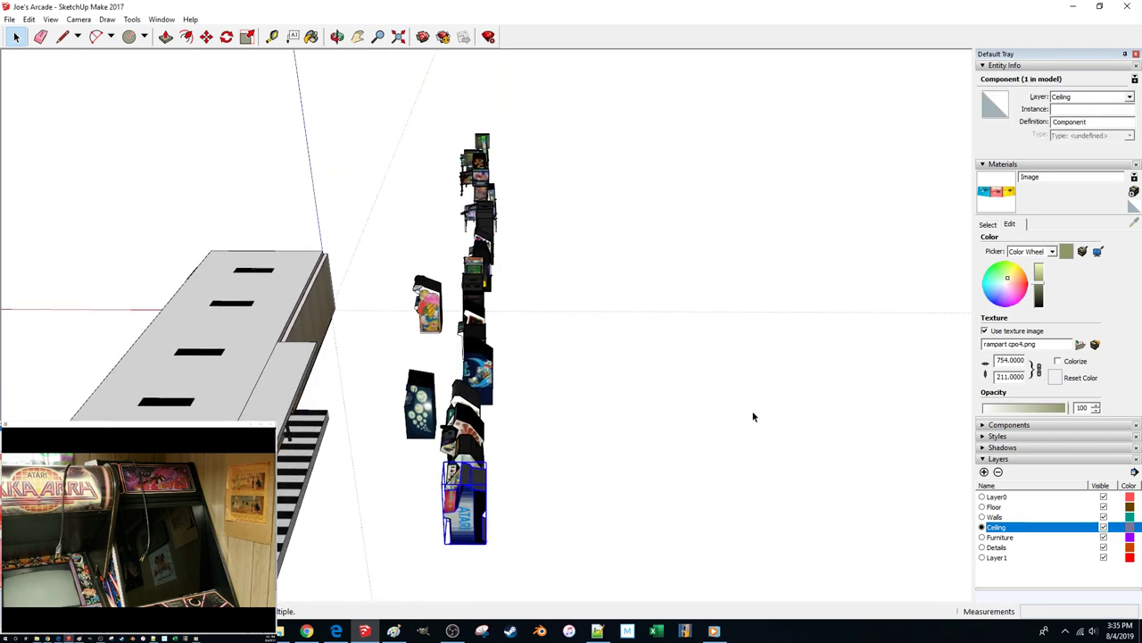
click(867, 474)
click(985, 472)
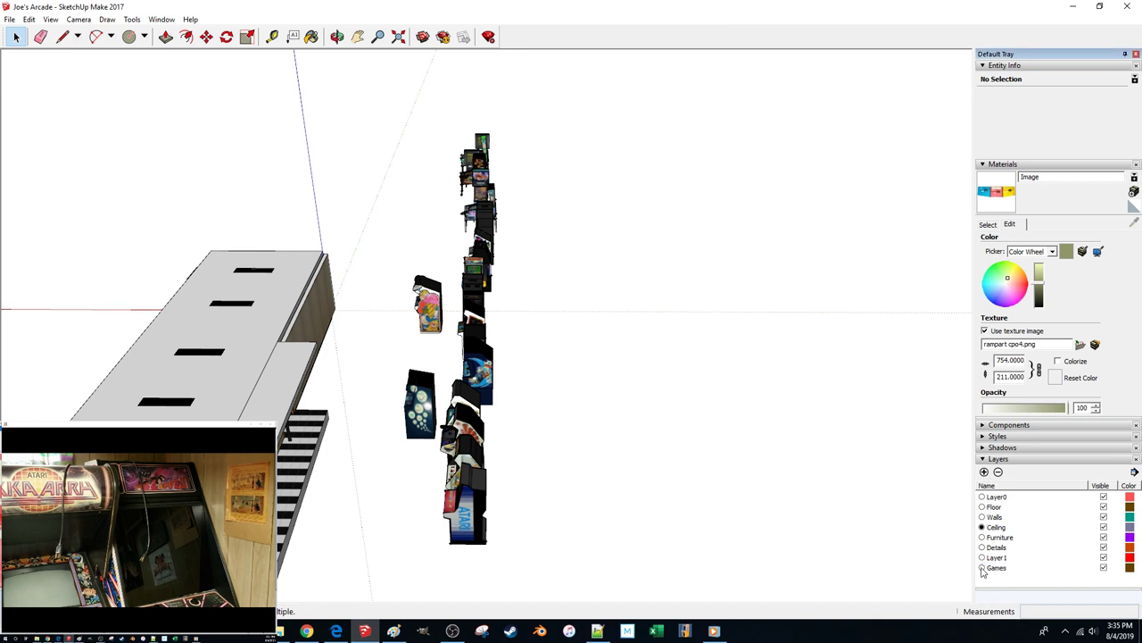
Assign all the arcade and pinball machines to the Games layer
drag(432, 508, 397, 545)
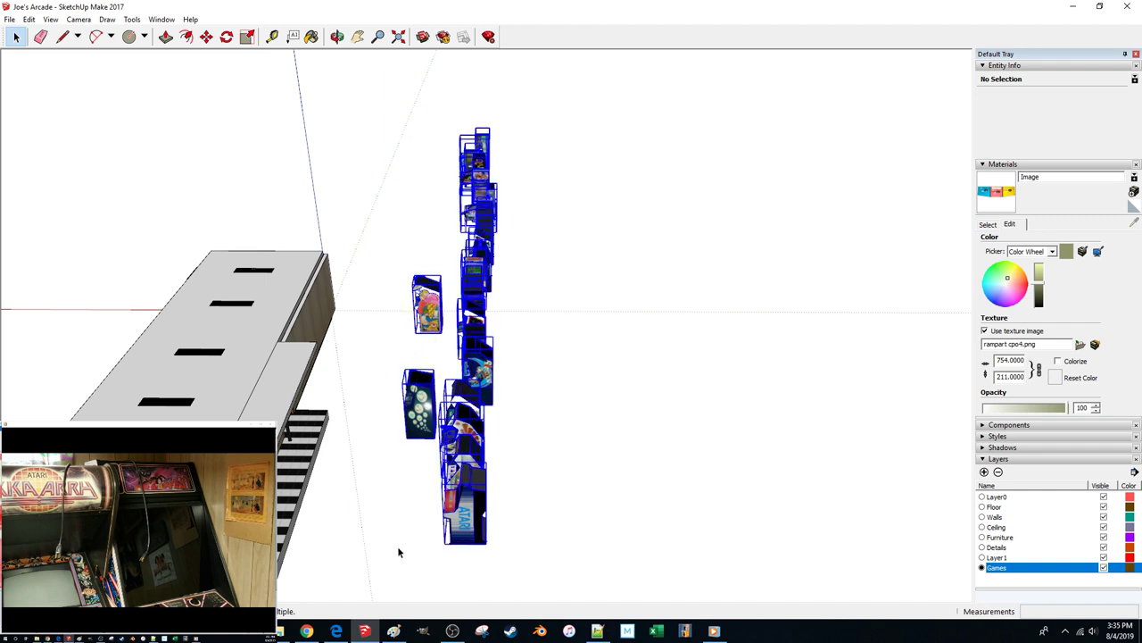
click(1127, 98)
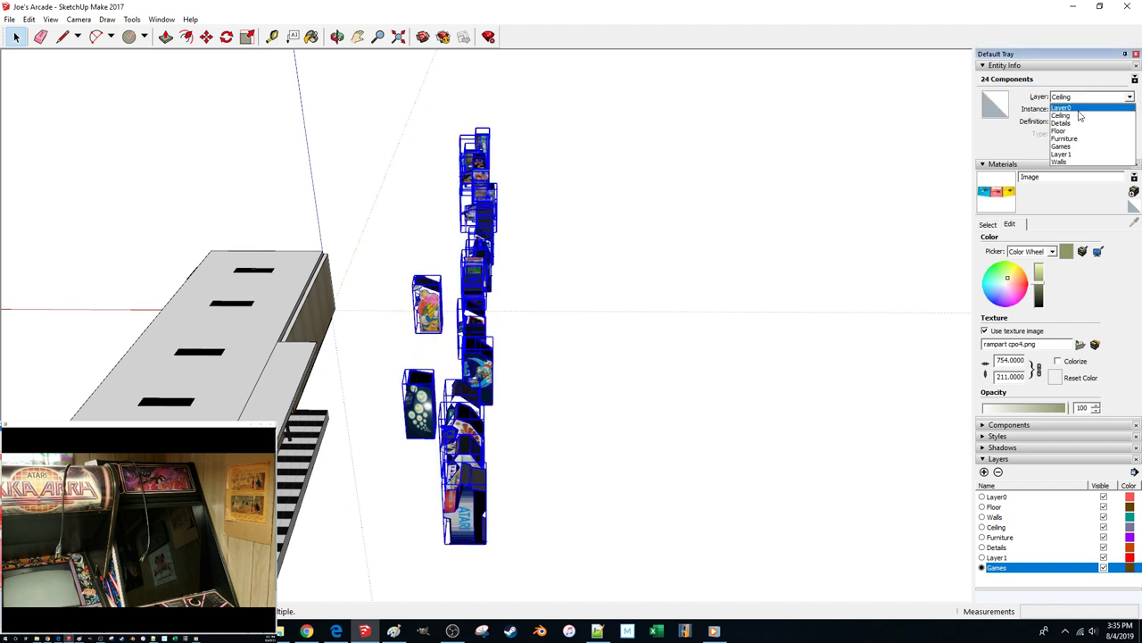
click(1063, 147)
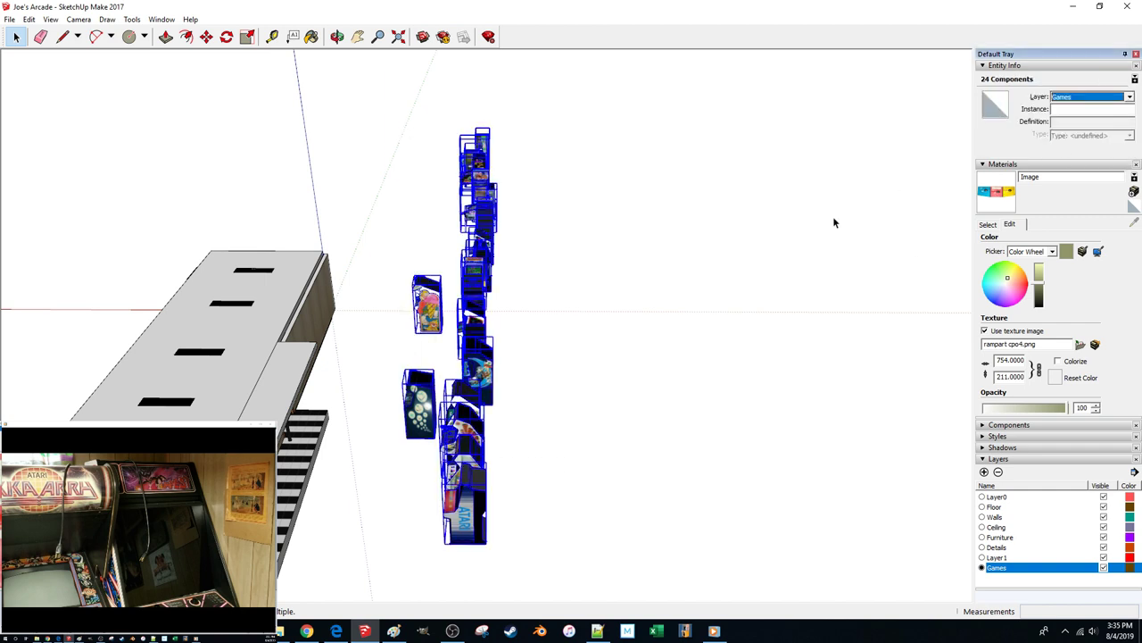
click(818, 232)
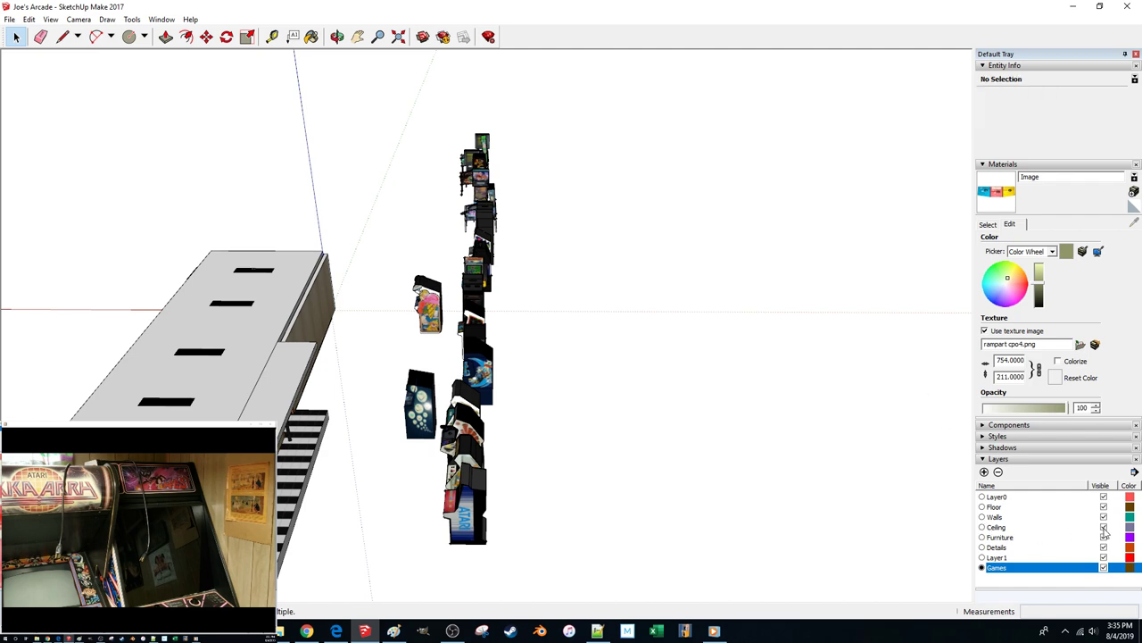
Open the Bubbles cabinet for editing, assign all its internal geometry to the Games layer and close it
click(1104, 528)
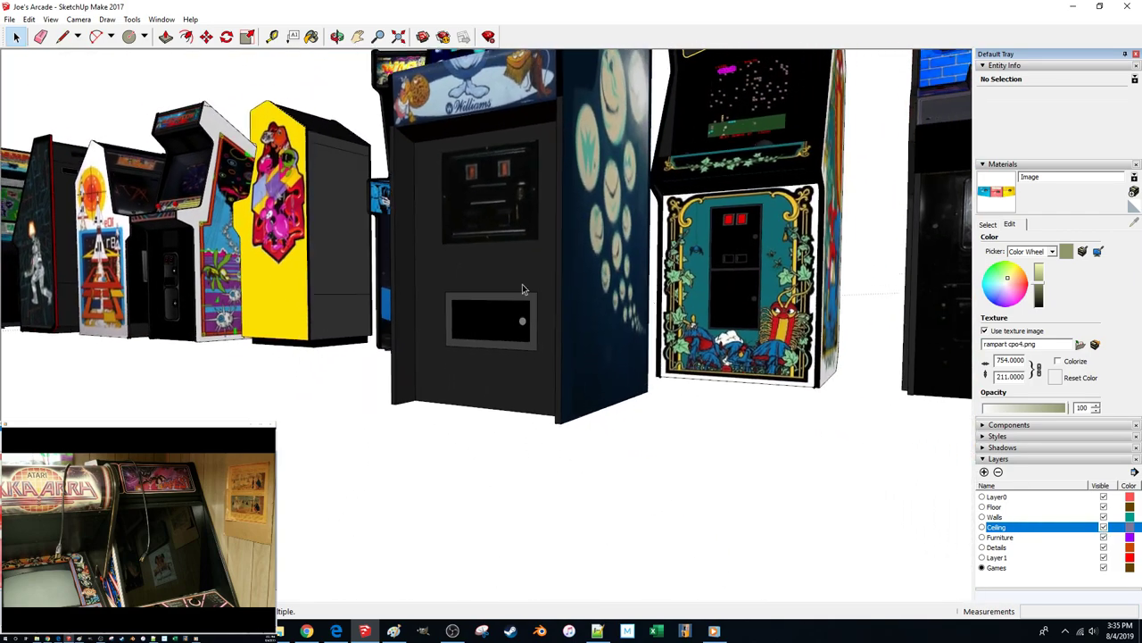
double_click(407, 261)
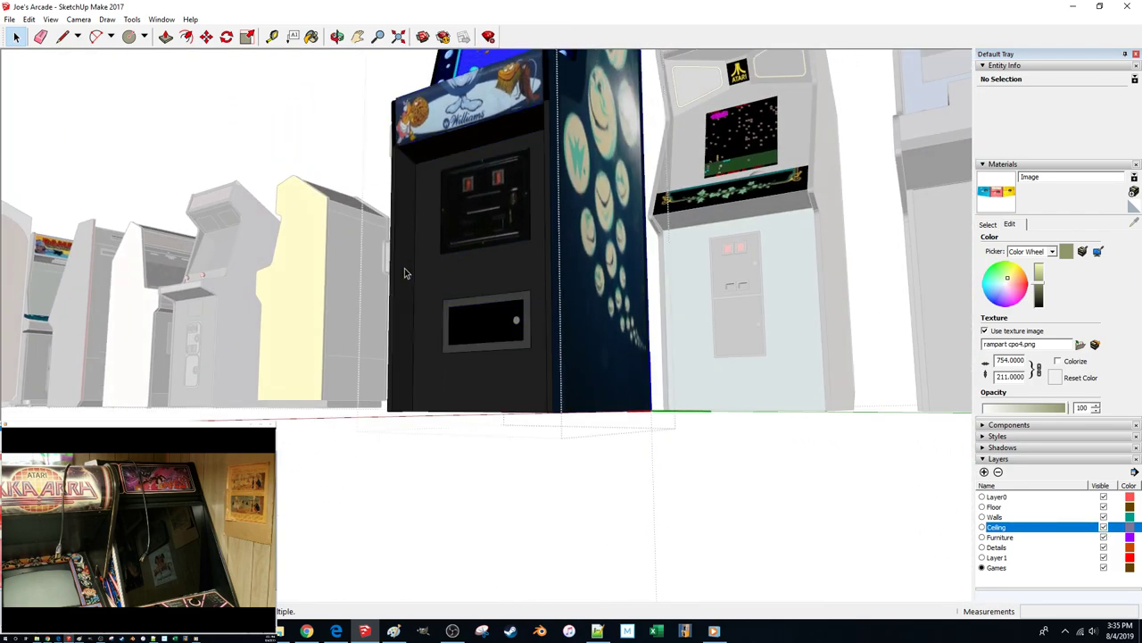
triple_click(405, 274)
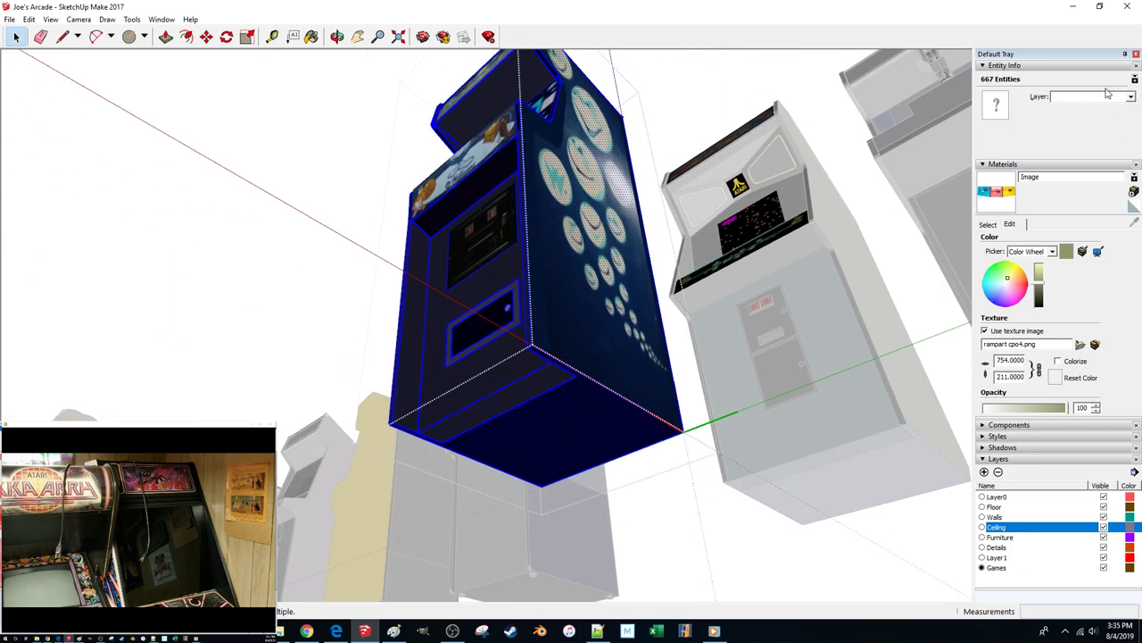
click(1107, 96)
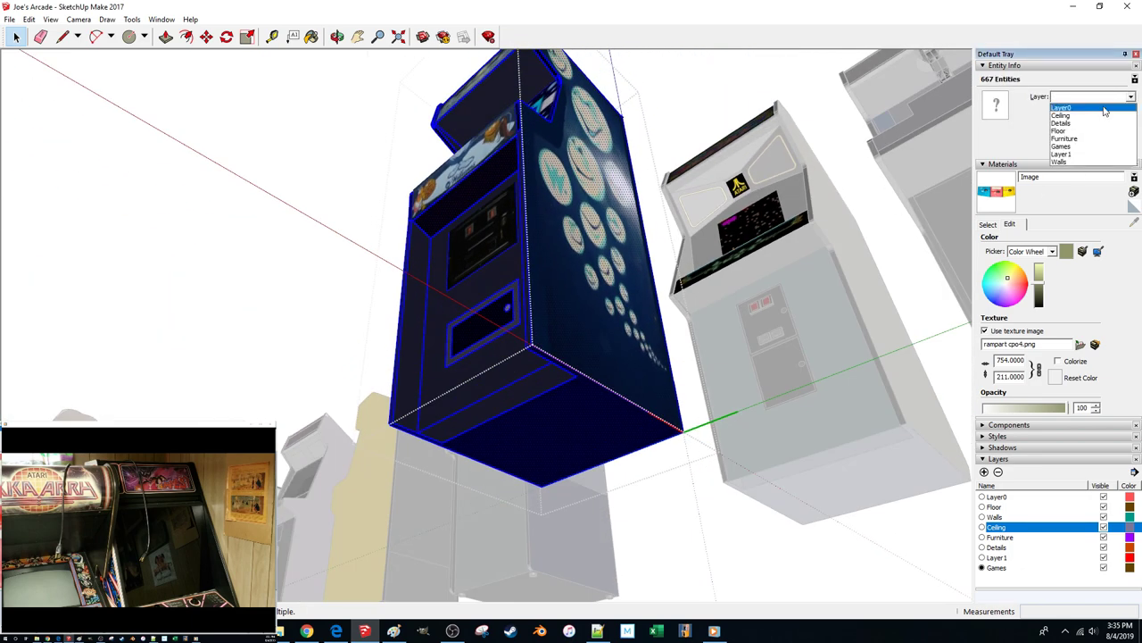
click(1062, 147)
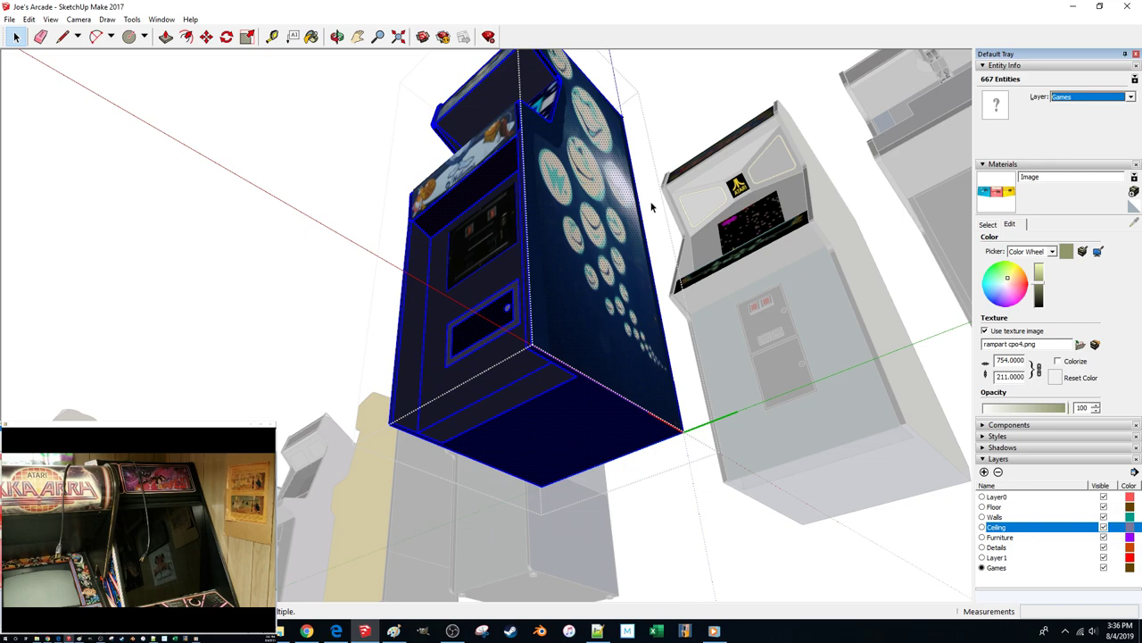
click(275, 305)
middle_drag(275, 305, 281, 318)
click(281, 318)
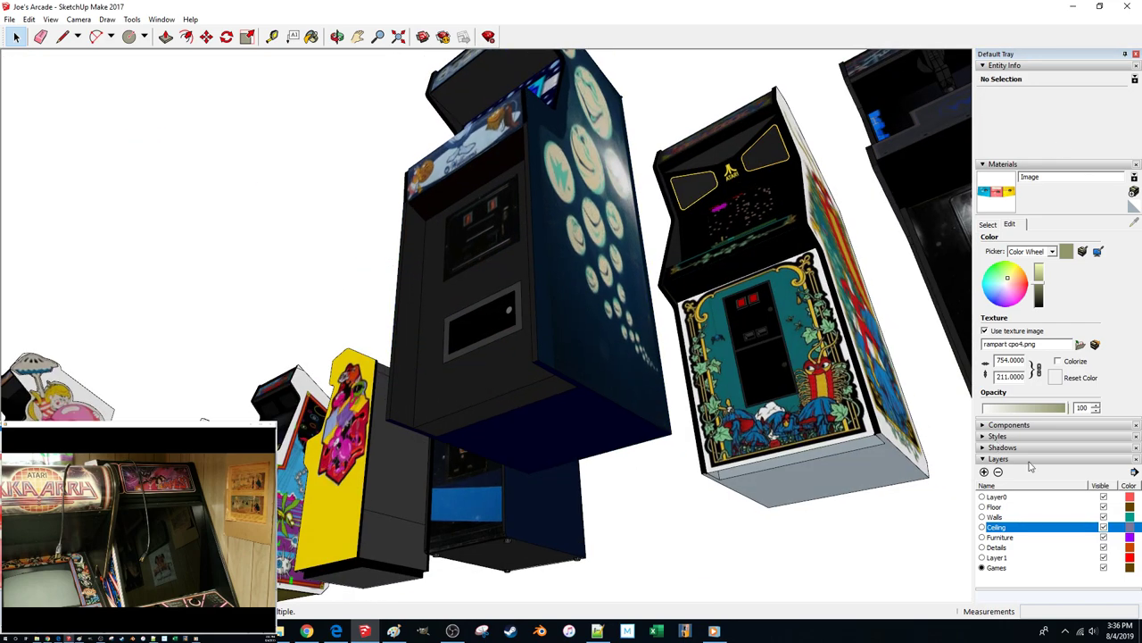
Hide the Ceiling layer to expose the room, and switch to Edge to show the hand-drawn measurement sketch
middle_drag(172, 123, 219, 209)
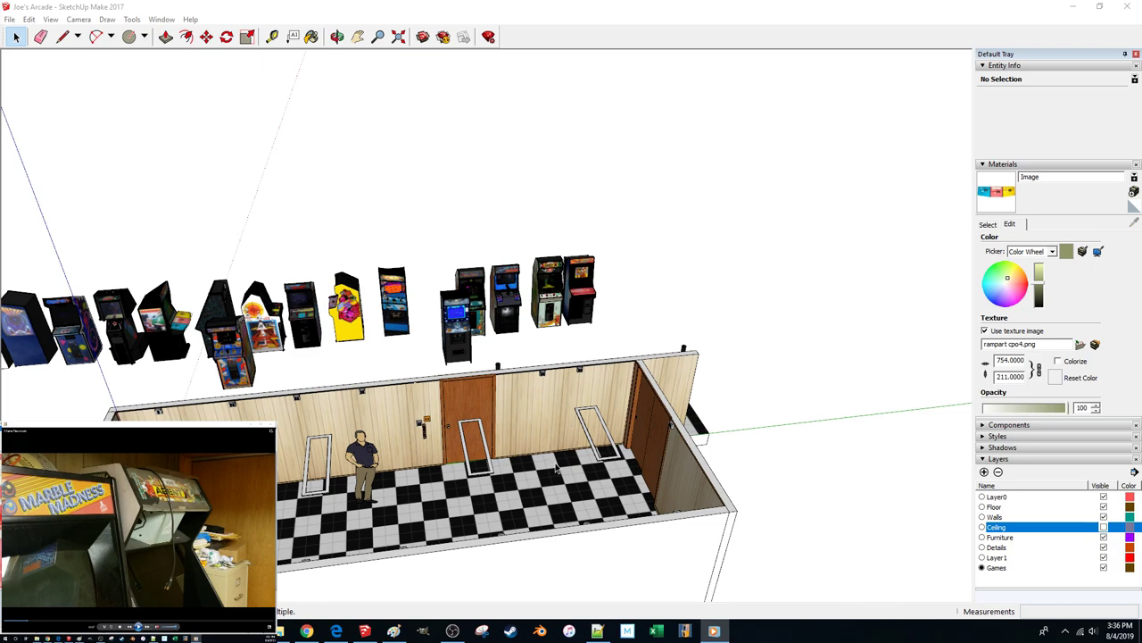
scroll(687, 284, up, 5)
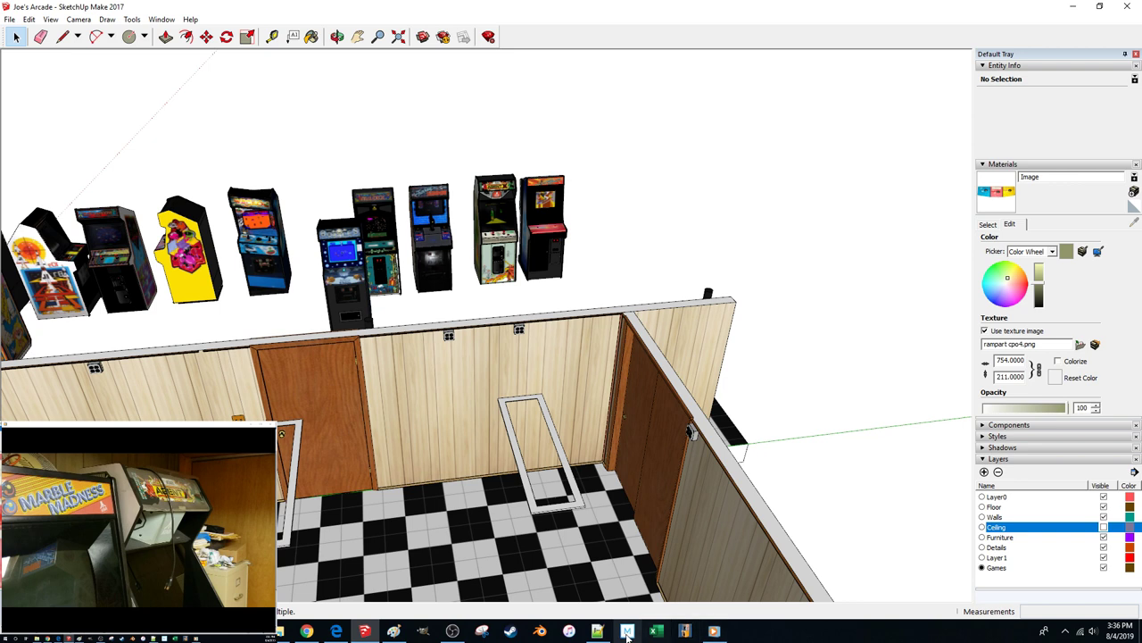
click(339, 632)
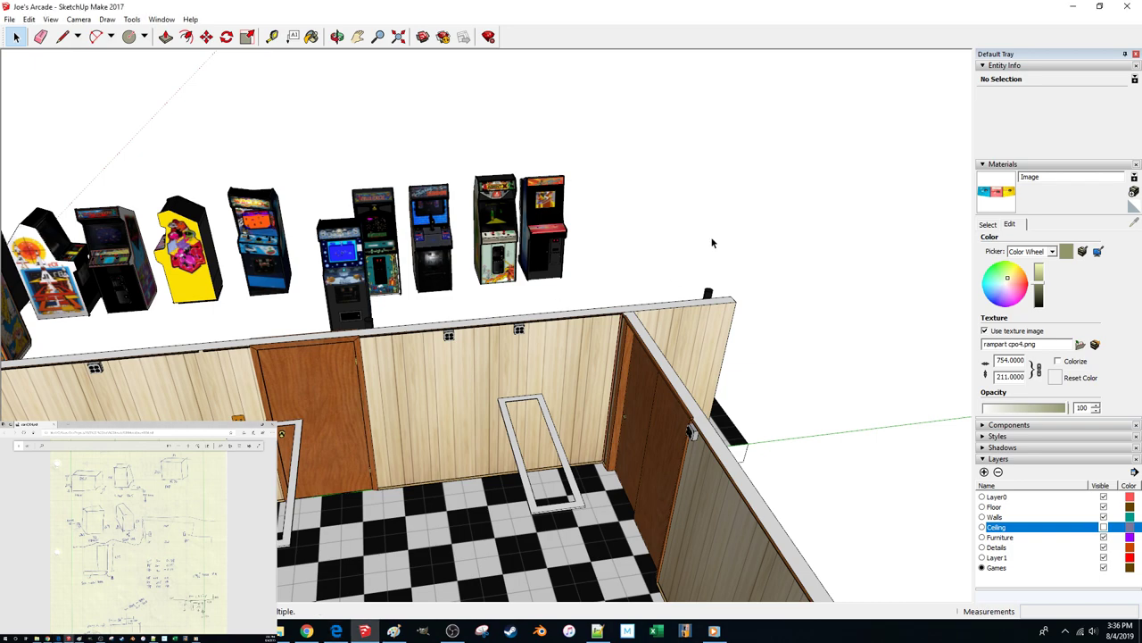
Move the Agent X cabinet by its bottom corner from the row of machines outside onto the arcade room floor
scroll(671, 219, up, 6)
click(618, 226)
scroll(528, 255, up, 6)
key(m)
middle_drag(457, 287, 274, 308)
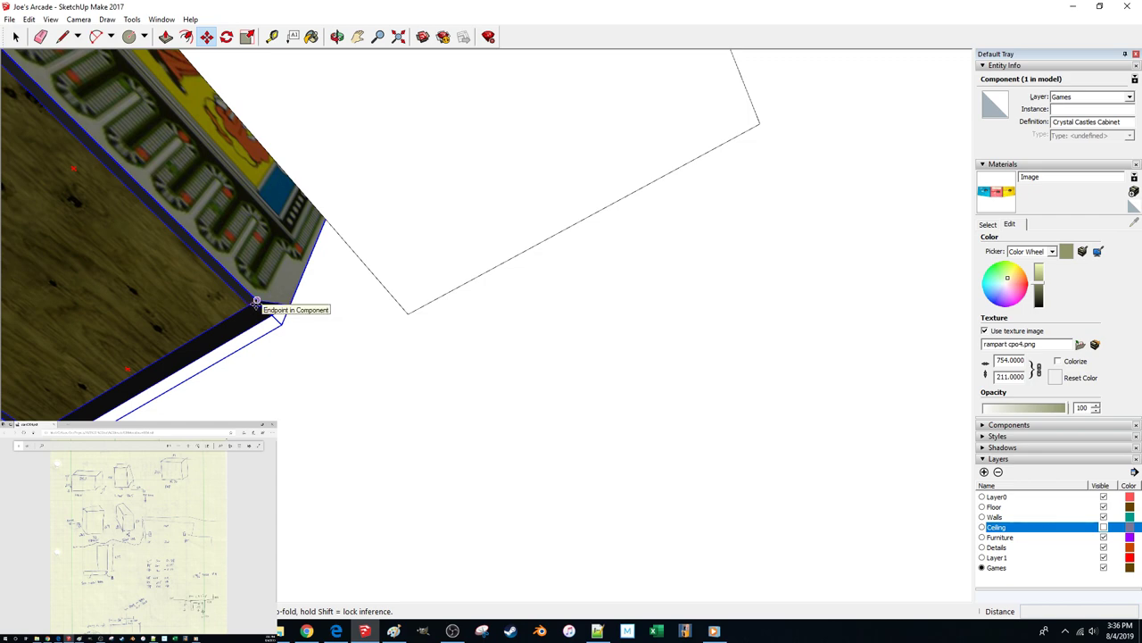
click(256, 302)
scroll(284, 327, down, 5)
middle_drag(295, 335, 387, 421)
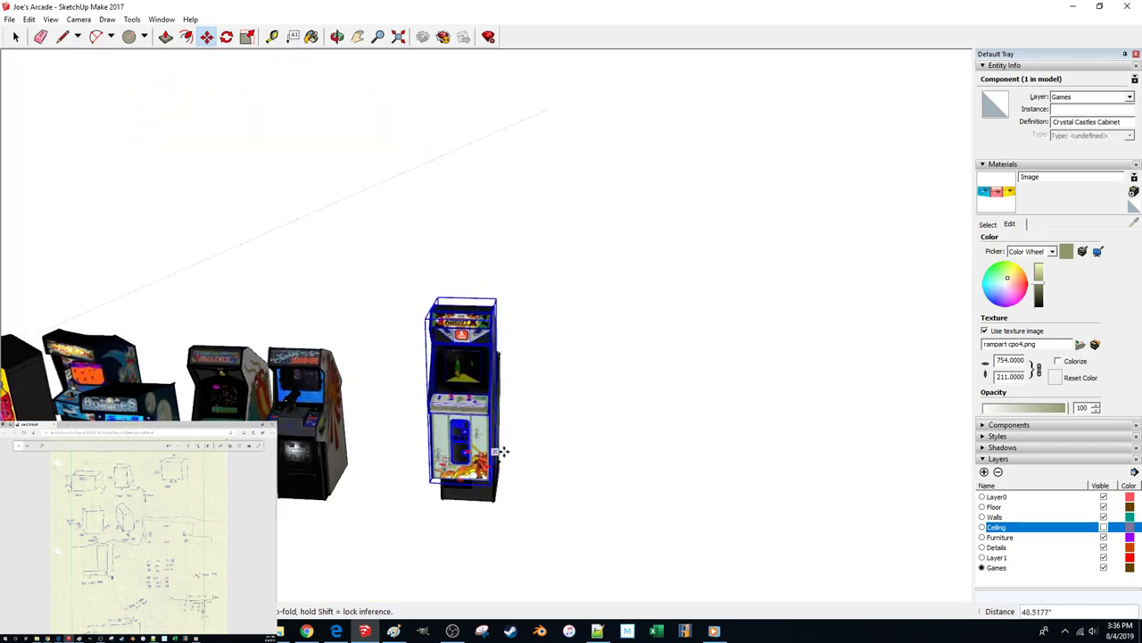
scroll(571, 452, down, 5)
middle_drag(625, 452, 673, 453)
scroll(671, 453, up, 10)
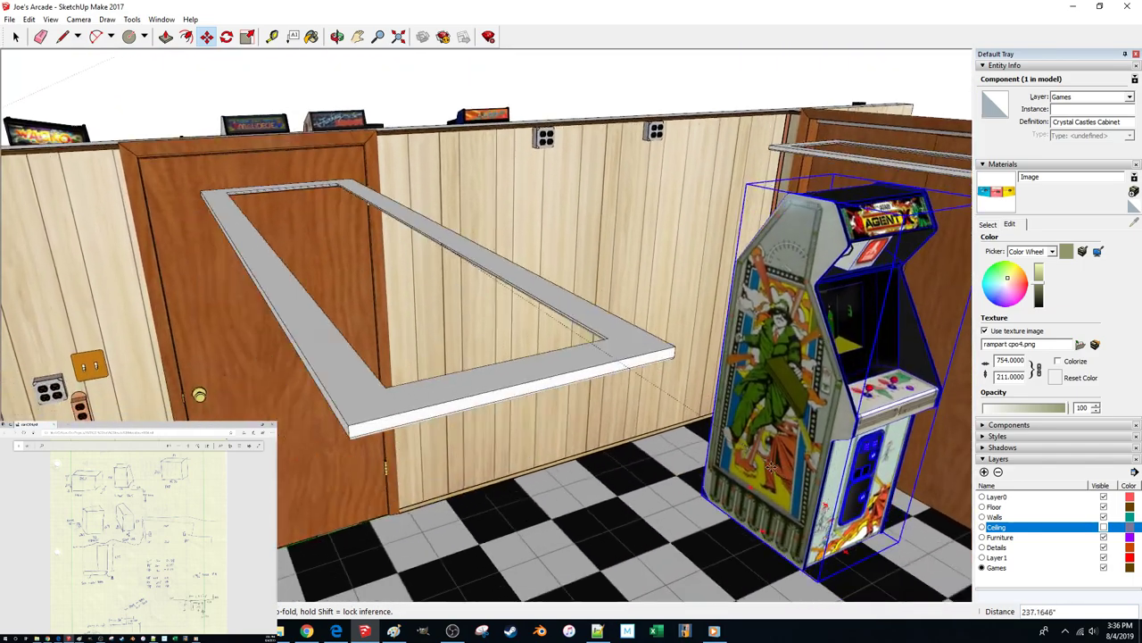
key(Escape)
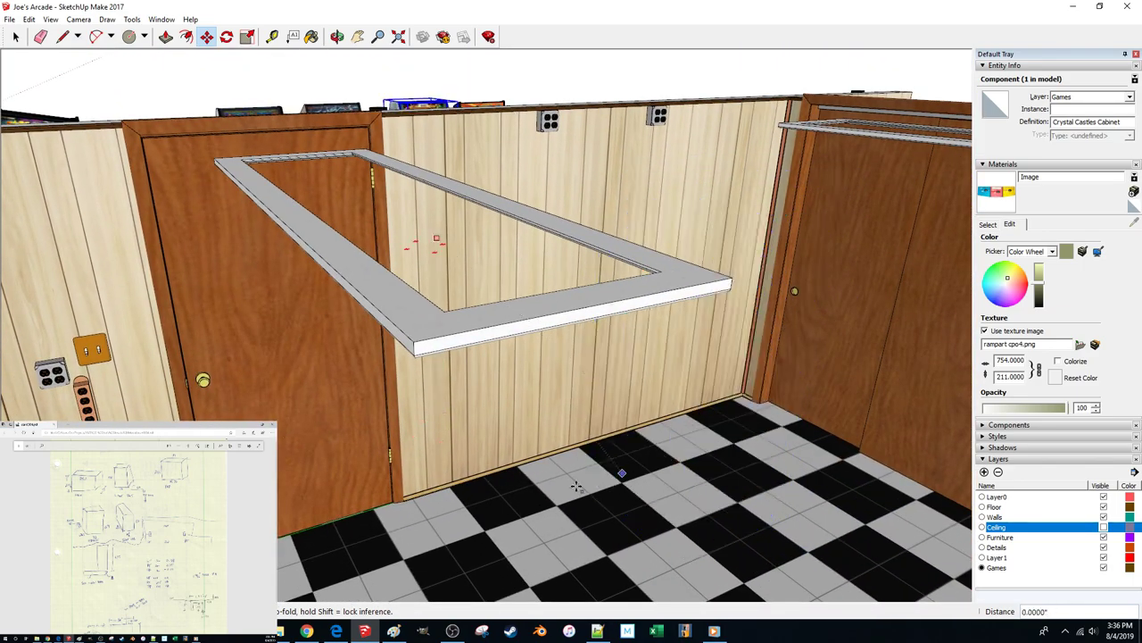
click(653, 470)
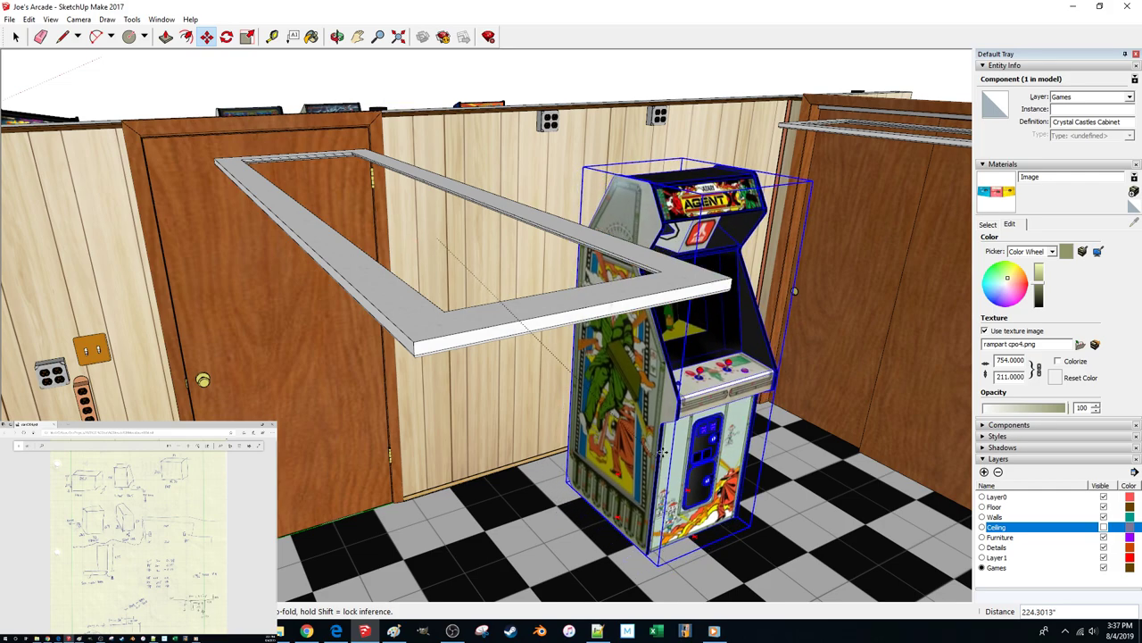
Push the Agent X cabinet back flush against the panelled back wall and deselect it
scroll(681, 390, up, 3)
middle_drag(683, 390, 541, 351)
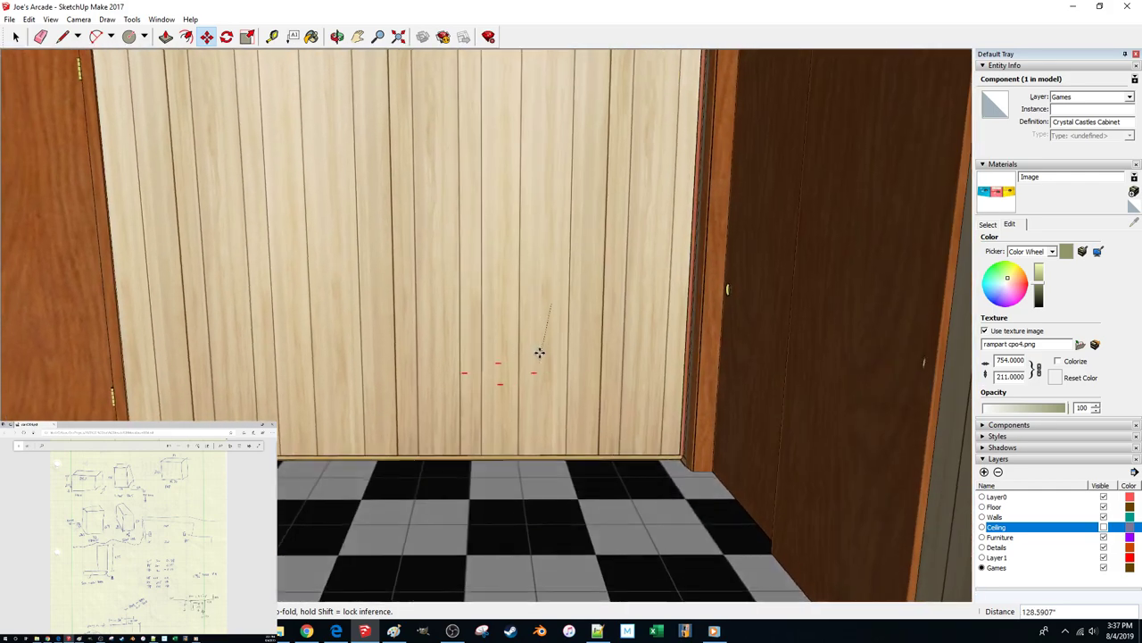
scroll(541, 351, up, 4)
scroll(571, 392, up, 5)
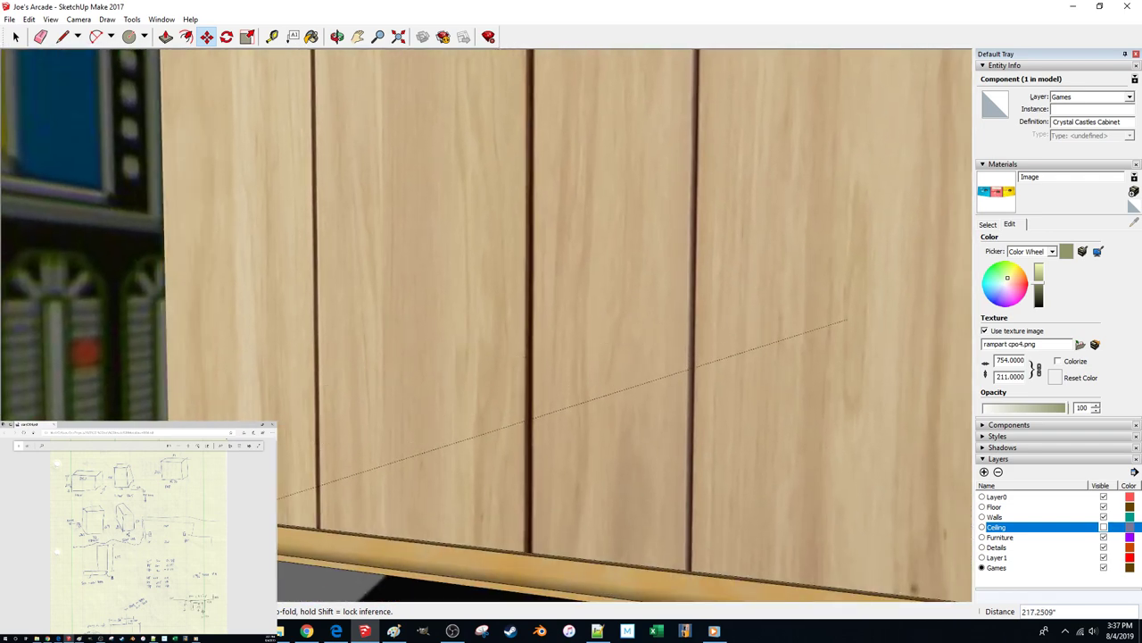
scroll(572, 366, down, 5)
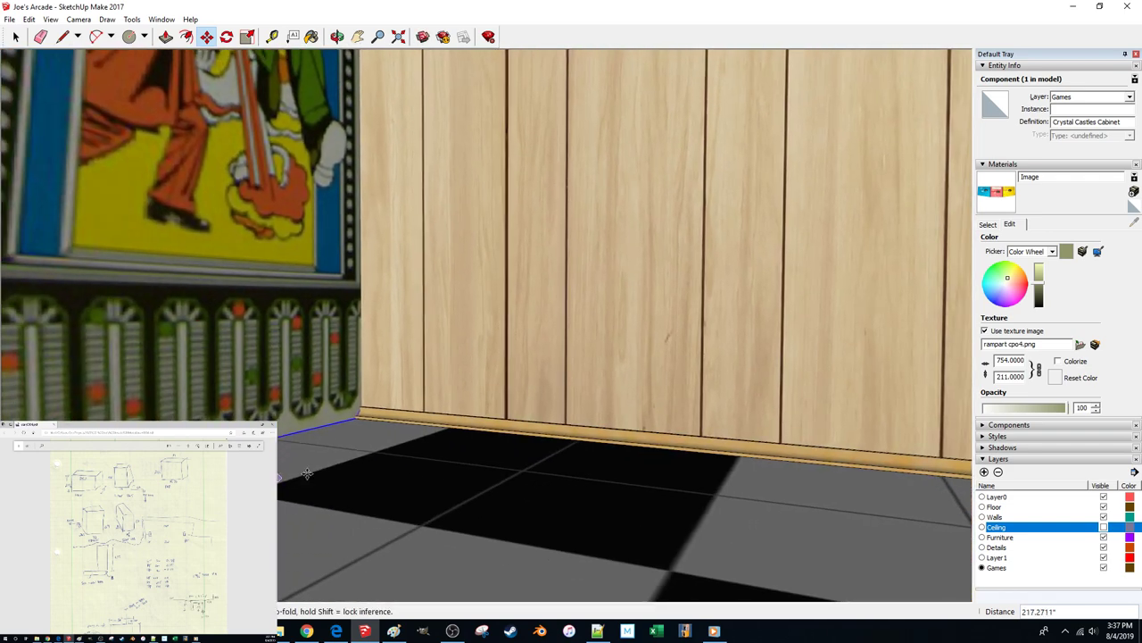
scroll(571, 357, up, 4)
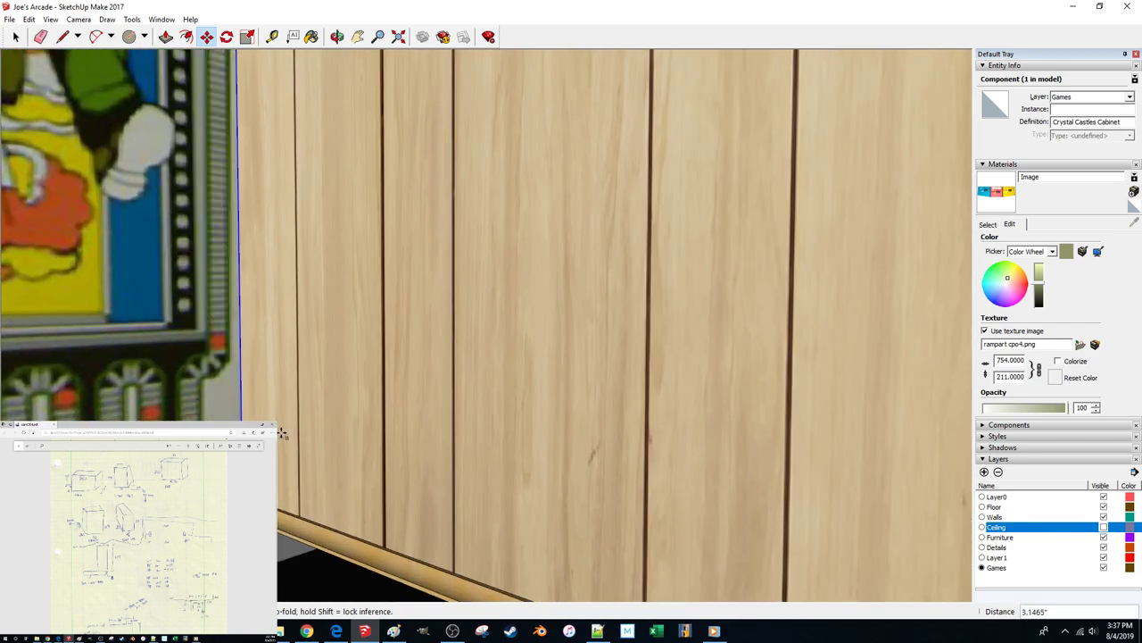
scroll(310, 431, down, 5)
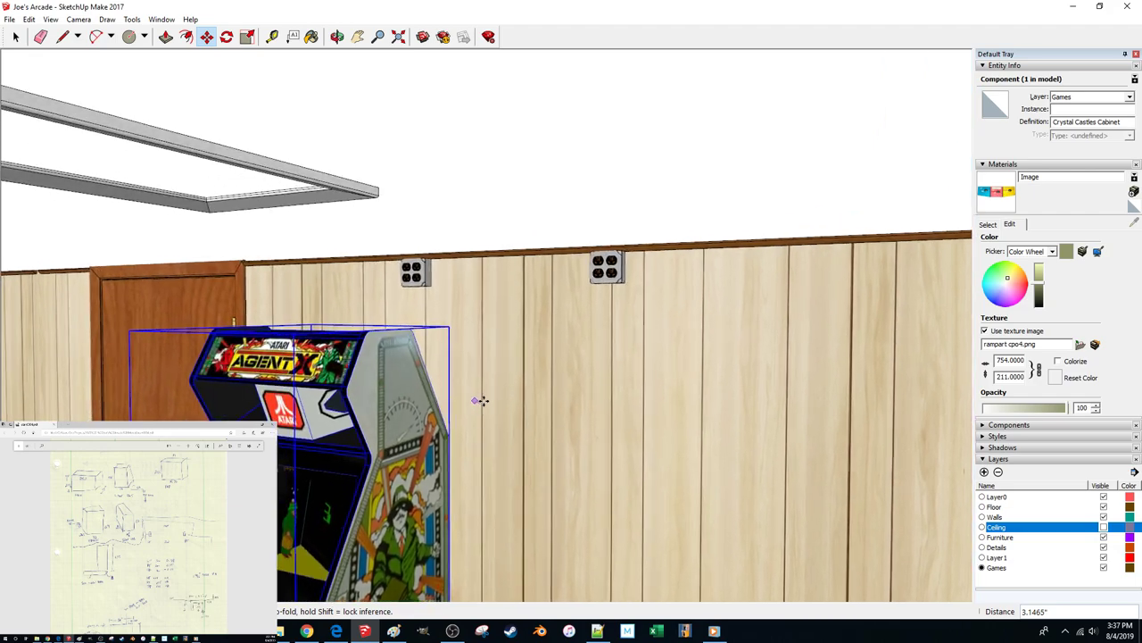
middle_drag(480, 401, 512, 399)
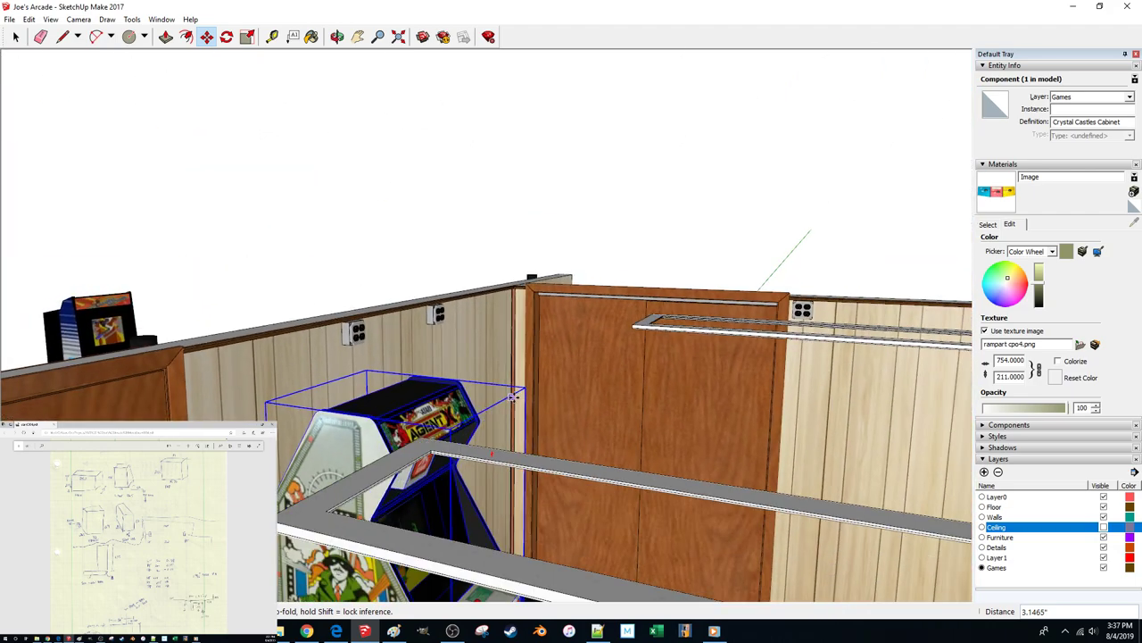
click(510, 233)
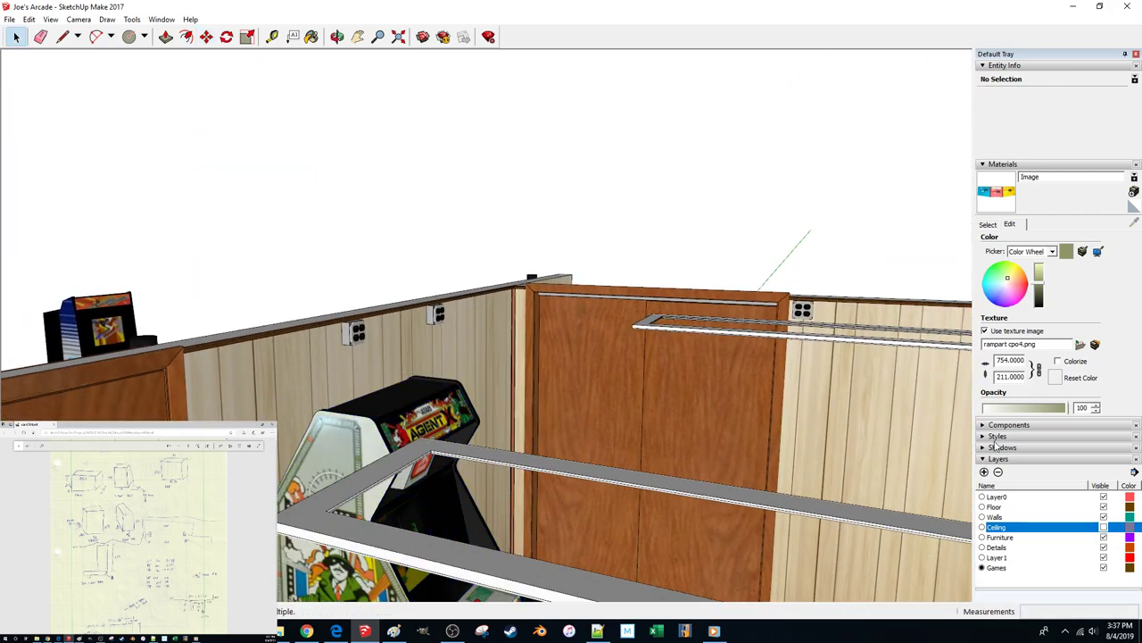
Show the Ceiling layer and assign the three conduit groups on the back wall to the Details layer
click(1104, 527)
middle_drag(423, 259, 417, 191)
middle_drag(304, 222, 301, 223)
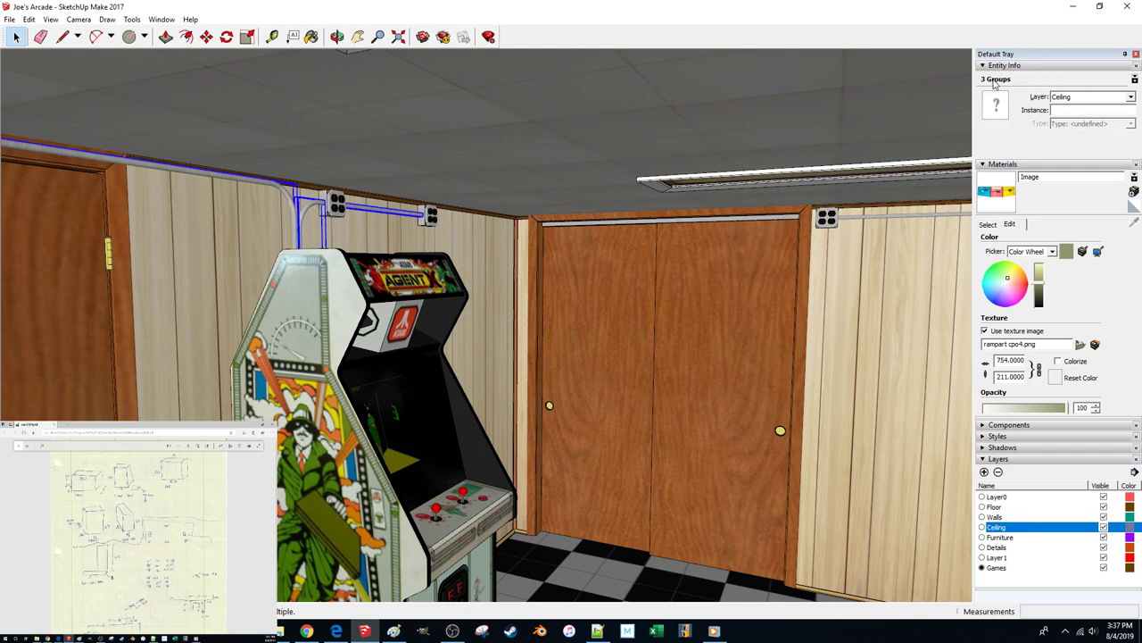
click(1120, 97)
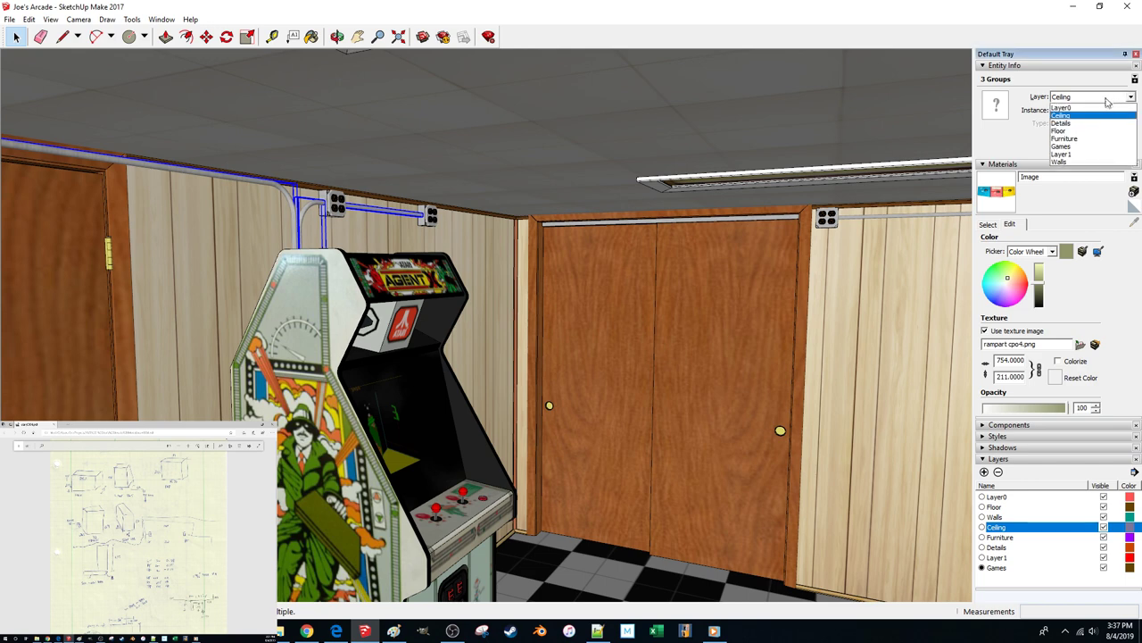
click(1064, 130)
Toggle the Ceiling layer's visibility to check the reassigned conduits, inspect their run along the wall and deselect them
click(1104, 527)
click(1104, 528)
click(1104, 528)
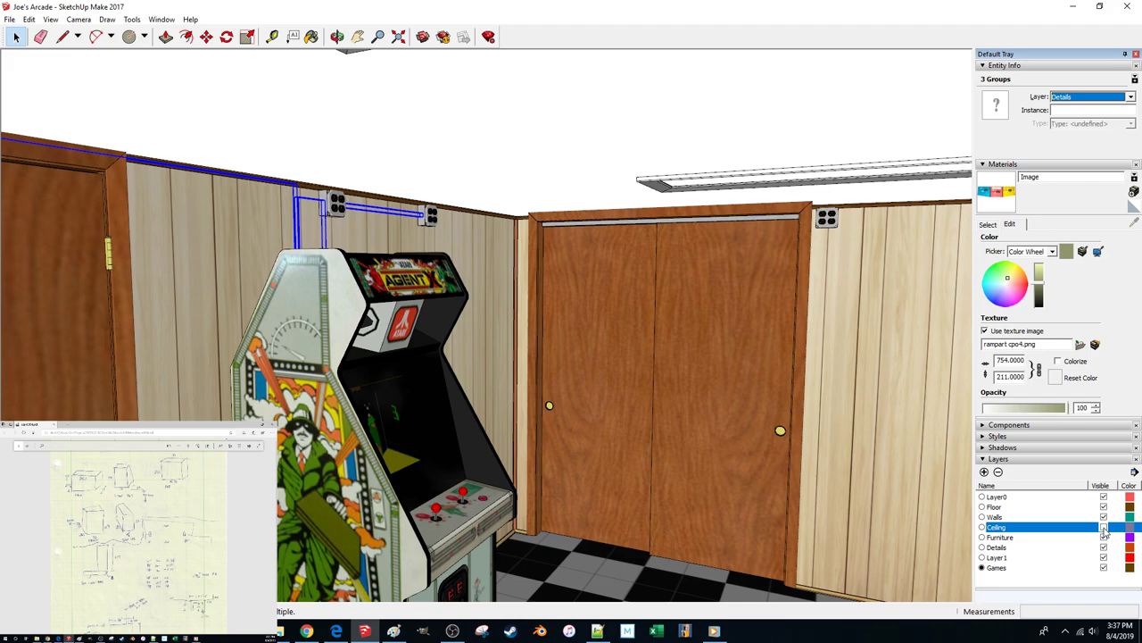
click(1104, 527)
mouse_move(468, 328)
middle_down()
mouse_move(407, 273)
mouse_move(425, 276)
mouse_move(409, 275)
middle_up()
scroll(390, 271, up, 6)
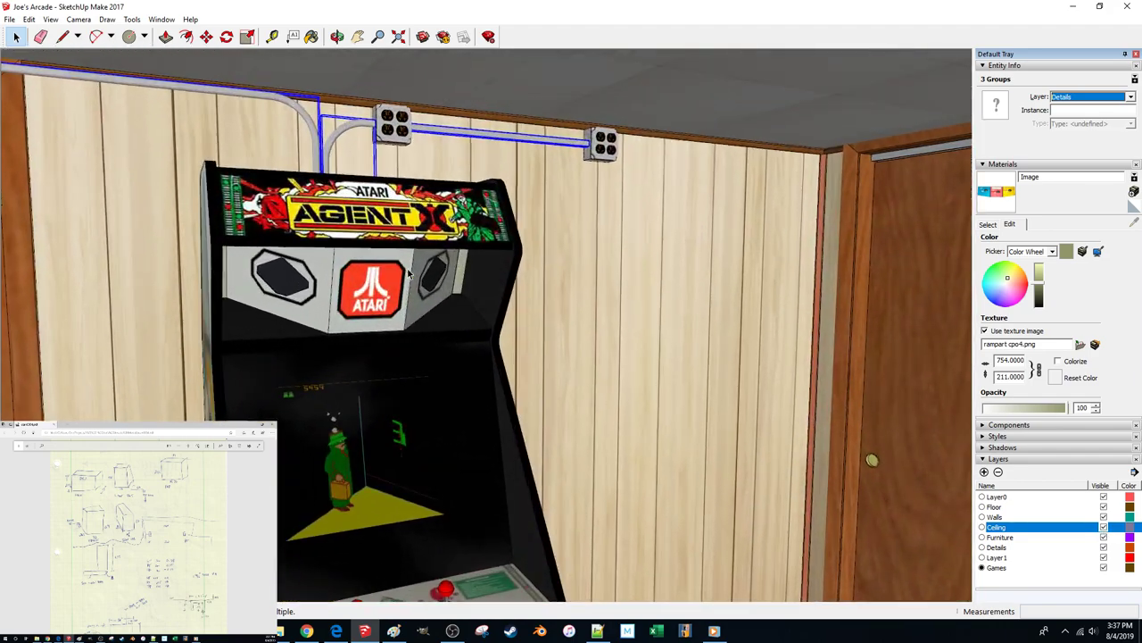
scroll(375, 266, down, 5)
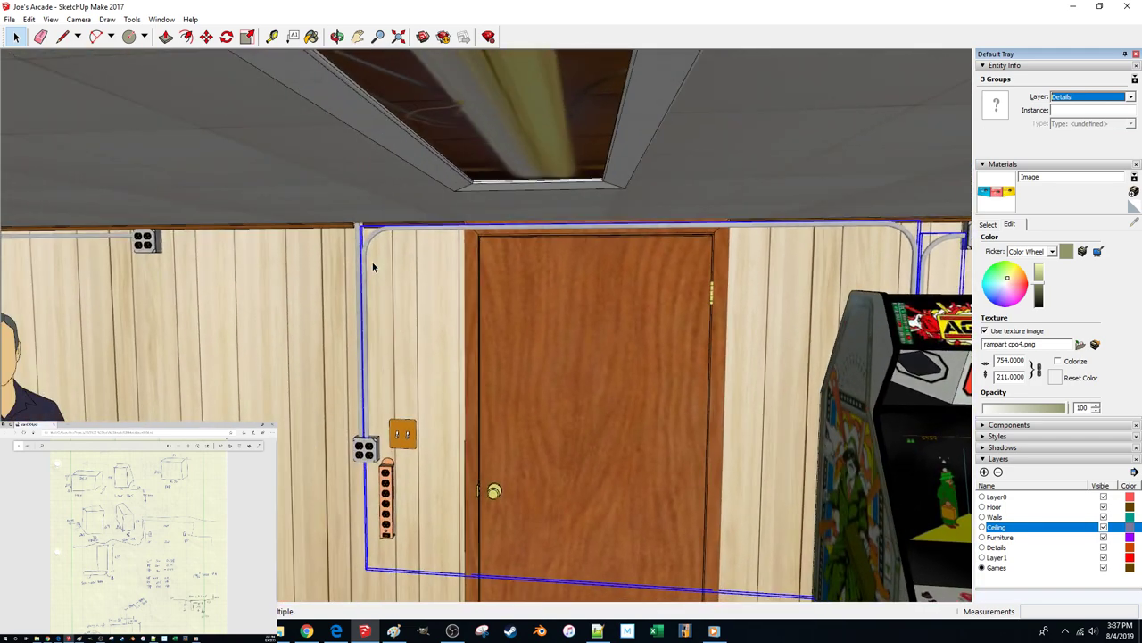
middle_drag(372, 262, 368, 258)
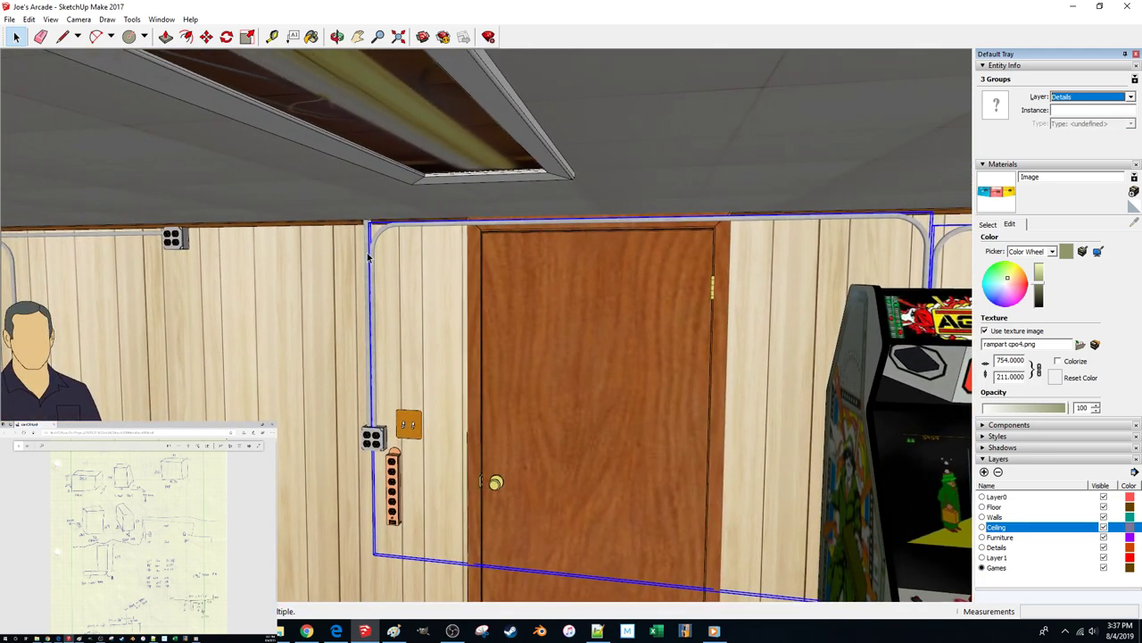
click(368, 258)
scroll(367, 256, down, 5)
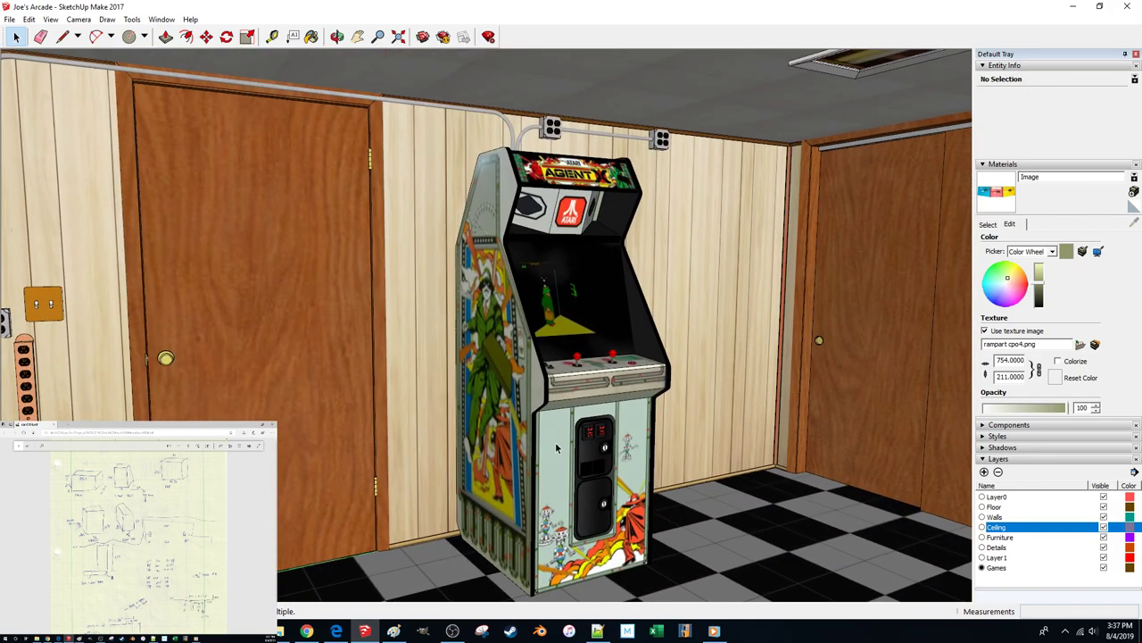
Move the Agent X cabinet along the back wall until its side lines up with the side wall beside the double doors
click(556, 448)
middle_drag(696, 444, 548, 427)
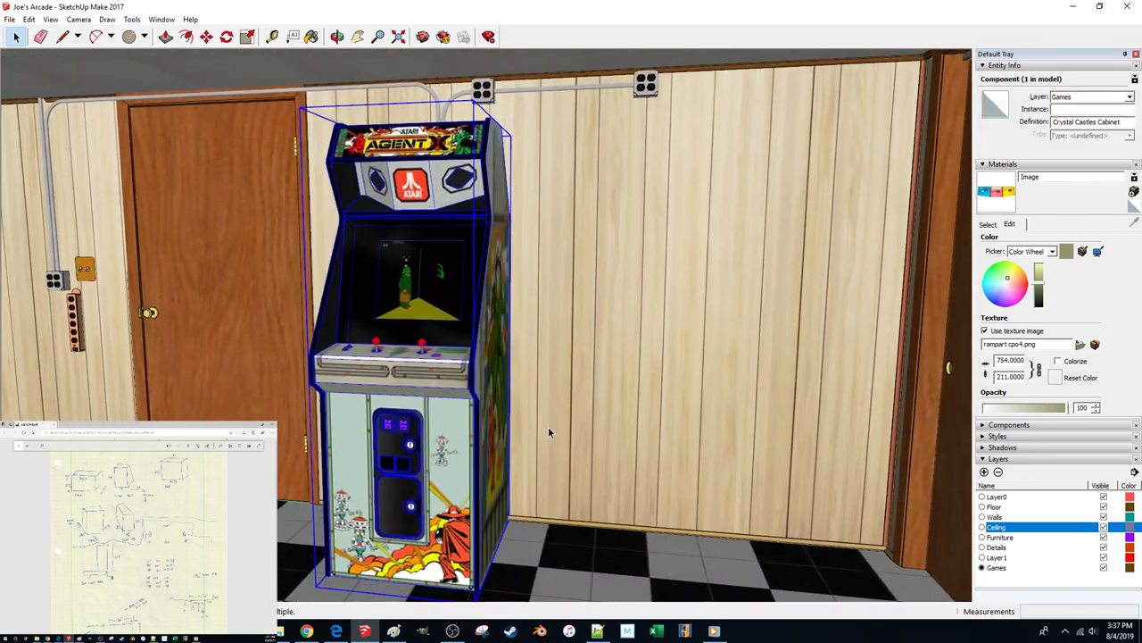
scroll(535, 428, up, 5)
scroll(380, 485, up, 3)
key(m)
click(382, 480)
scroll(429, 446, down, 5)
middle_drag(435, 442, 478, 436)
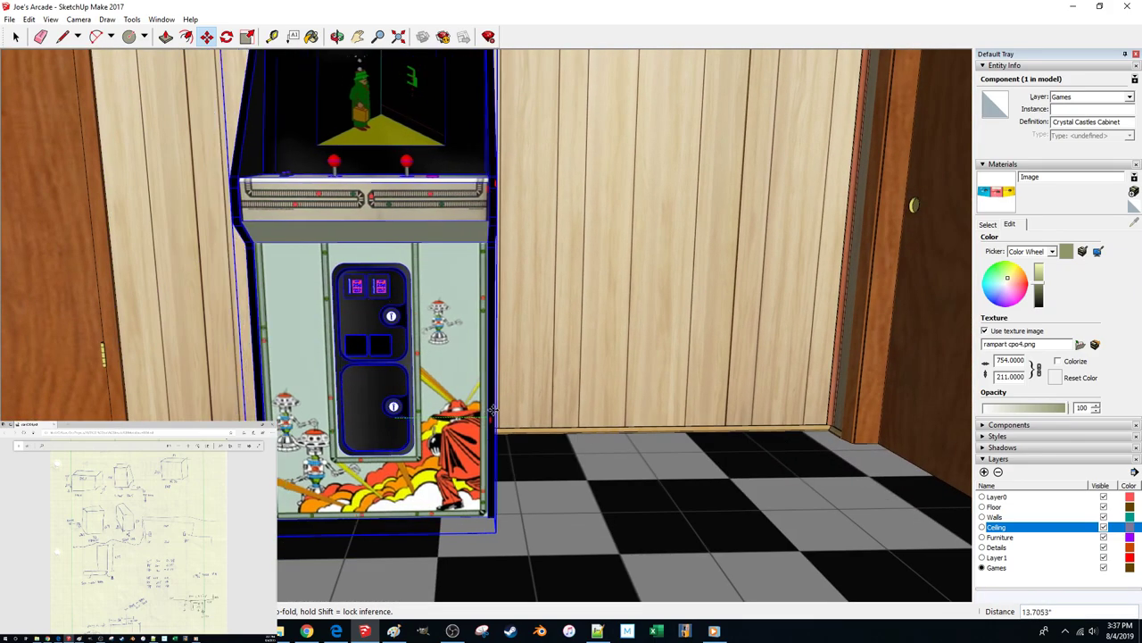
middle_drag(741, 433, 711, 384)
scroll(734, 362, down, 3)
middle_drag(800, 420, 779, 439)
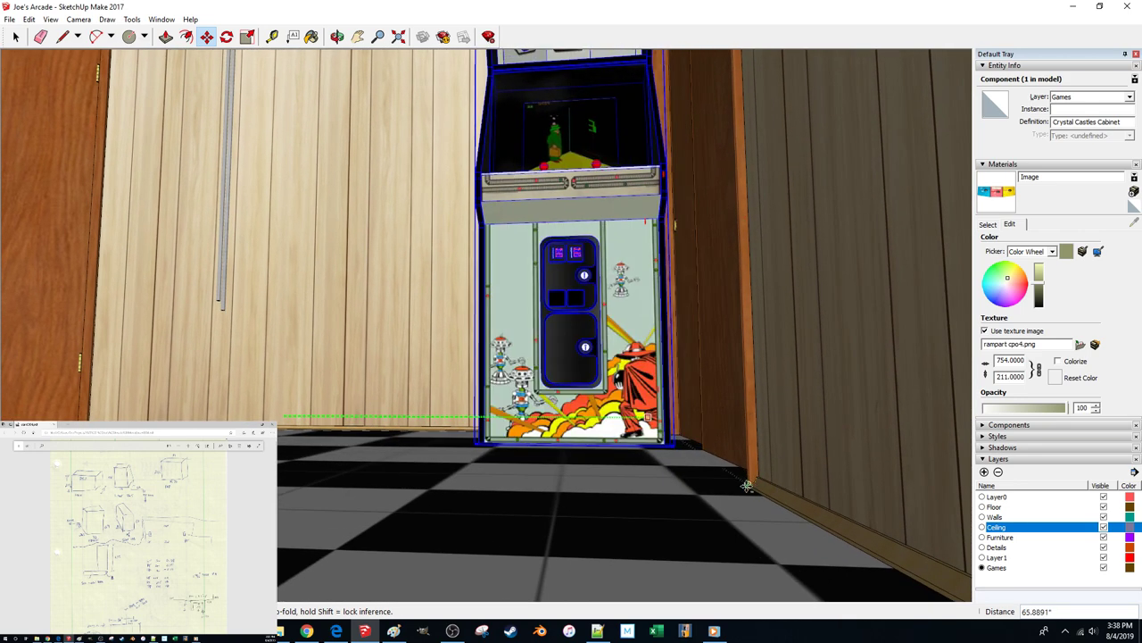
Move the Agent X cabinet 18" along the back wall, away from the double-door side wall
middle_drag(748, 488, 637, 530)
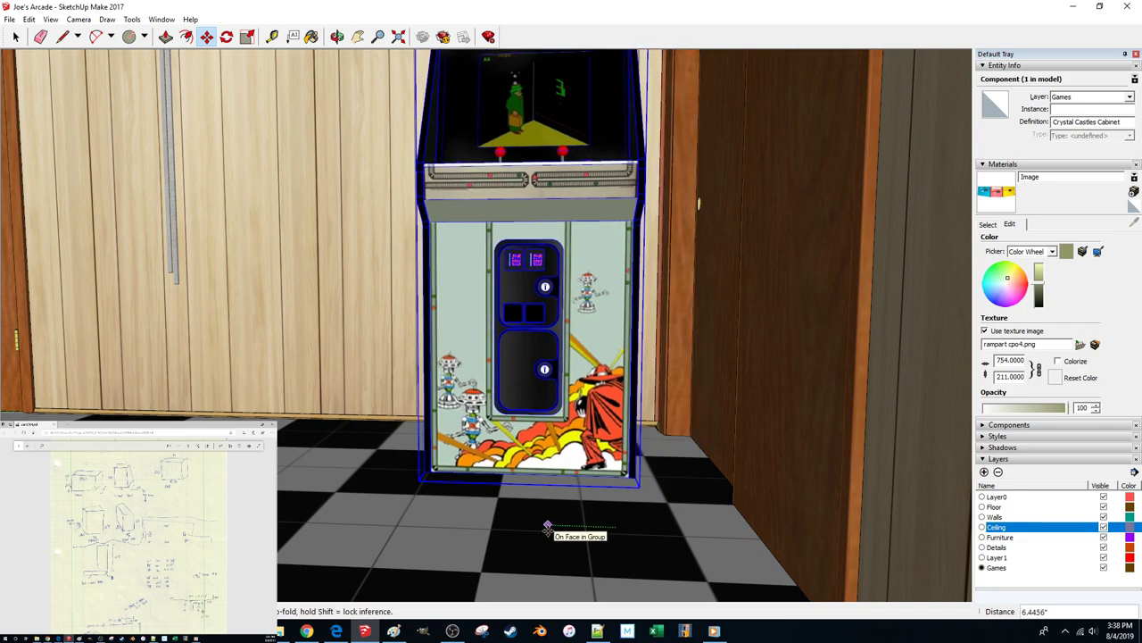
text(18)
key(Return)
scroll(548, 528, down, 3)
middle_drag(550, 532, 600, 329)
key(space)
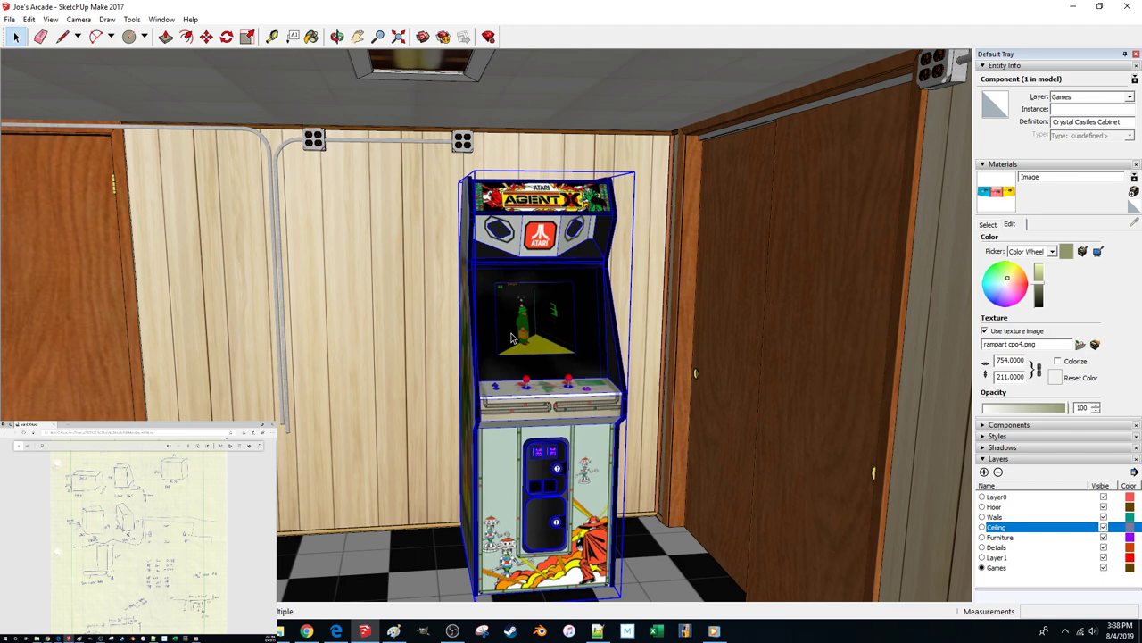
Move the Marble Madness cabinet by its bottom corner from outside onto the floor between the single door and the Agent X cabinet
scroll(511, 332, down, 5)
click(503, 158)
scroll(503, 160, up, 4)
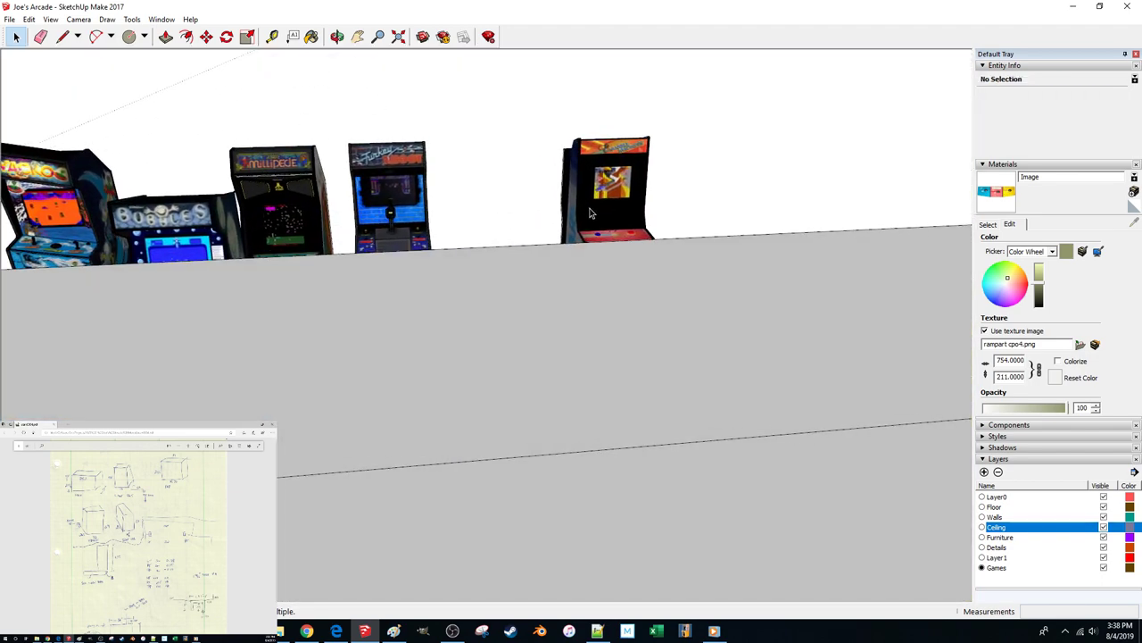
scroll(590, 213, up, 3)
click(590, 213)
middle_drag(590, 213, 413, 315)
scroll(520, 288, up, 3)
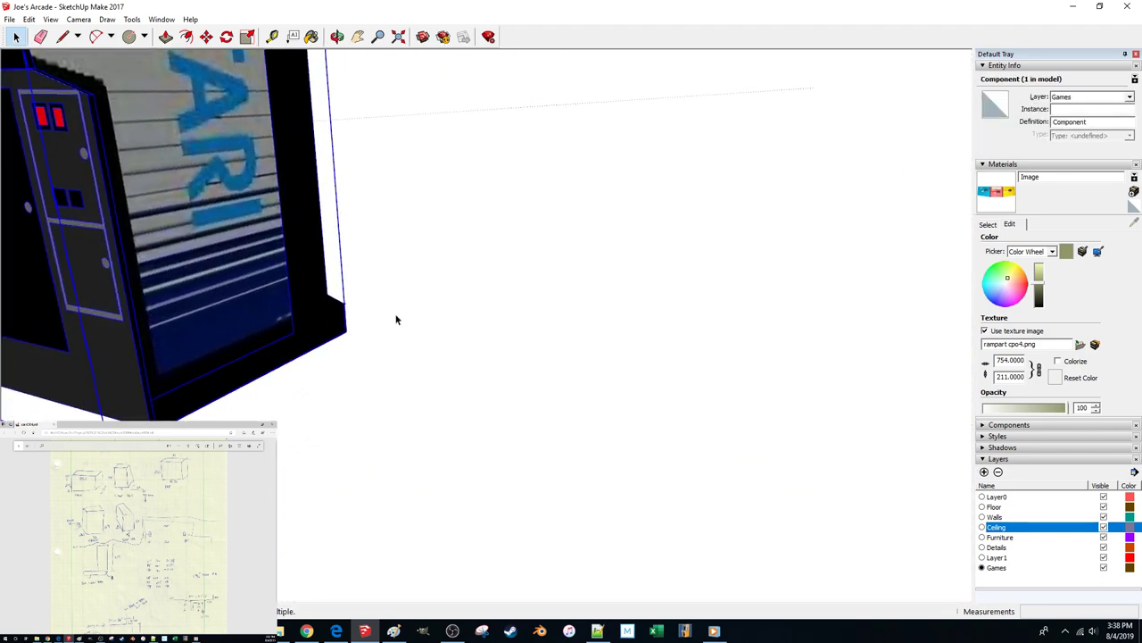
click(347, 333)
scroll(383, 321, down, 12)
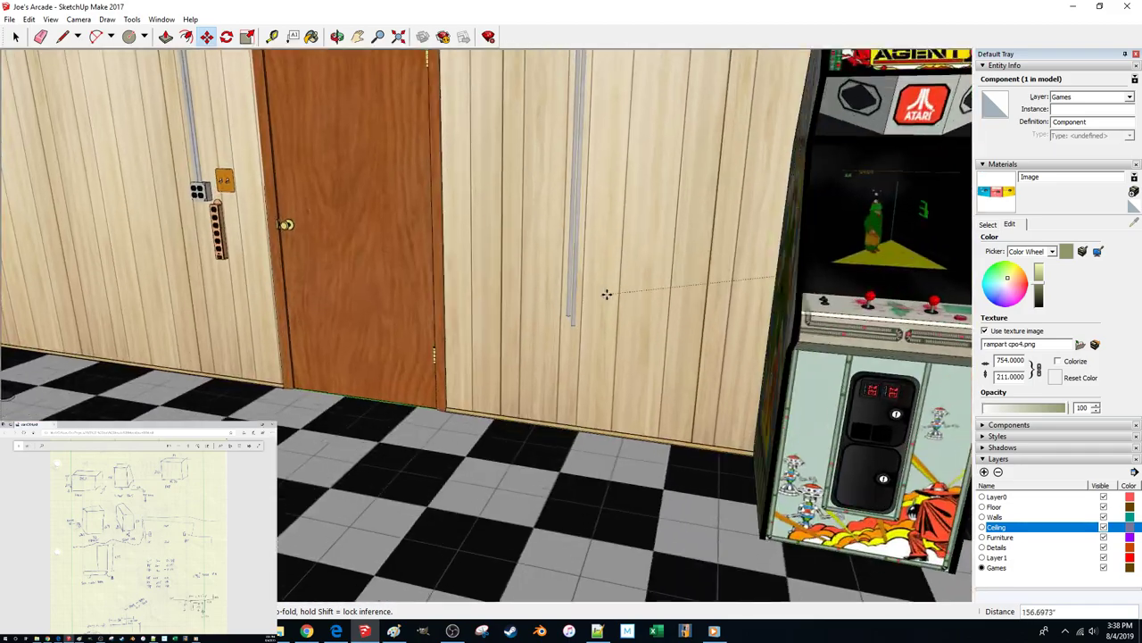
middle_drag(607, 295, 655, 375)
scroll(683, 446, up, 6)
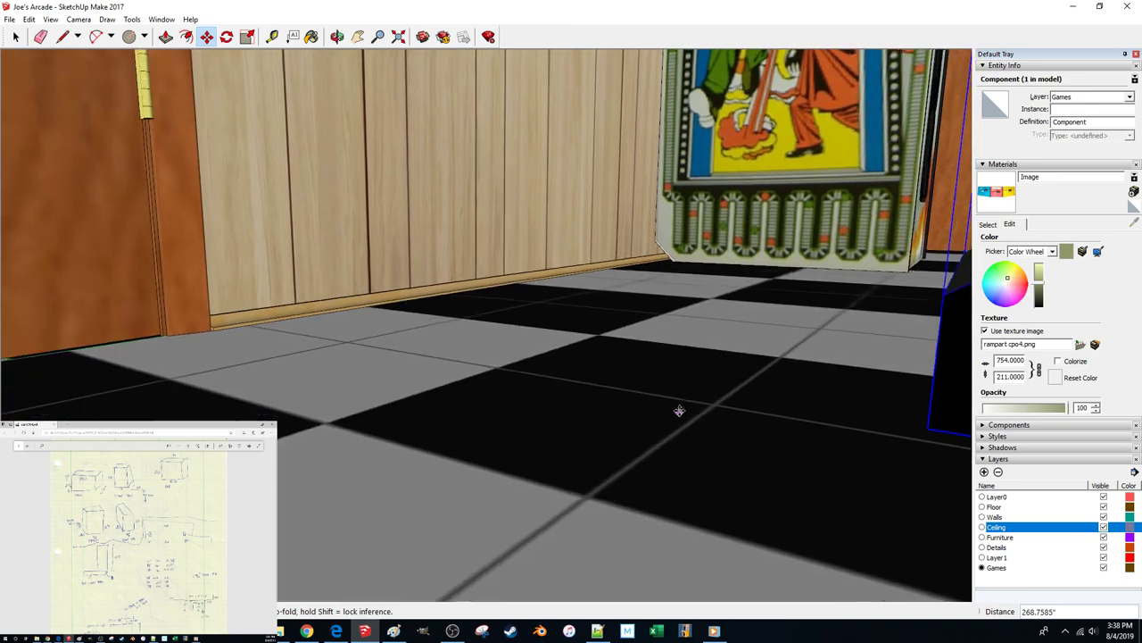
middle_drag(680, 411, 689, 319)
click(689, 319)
Snap the Marble Madness cabinet's bottom rear corner to the back wall beside the single door's trim
middle_drag(259, 290, 362, 290)
click(434, 359)
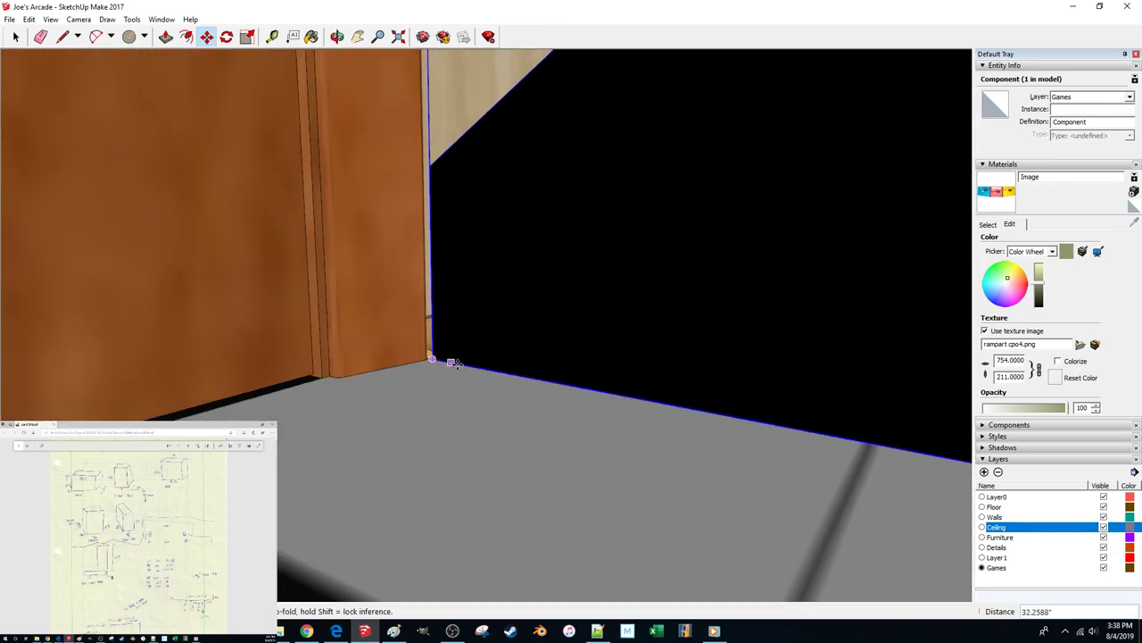
scroll(458, 364, down, 8)
middle_drag(458, 364, 446, 339)
Move the Marble Madness and Agent X cabinets each 1" out from the back wall
scroll(392, 344, down, 6)
scroll(450, 338, down, 5)
scroll(450, 338, down, 5)
scroll(448, 344, up, 4)
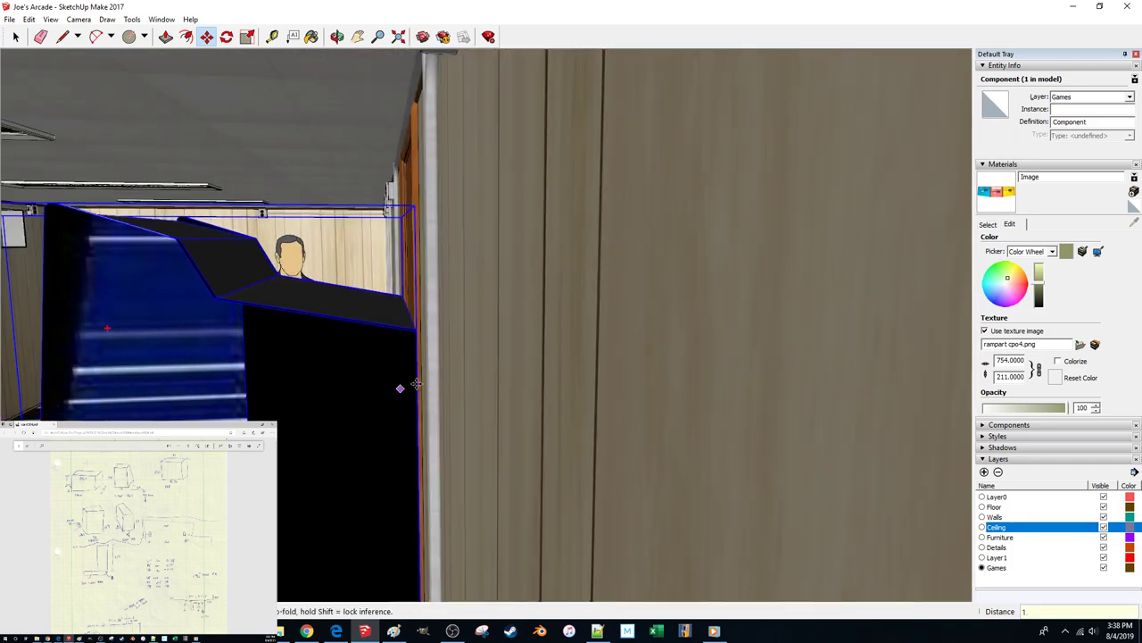
middle_drag(417, 384, 785, 383)
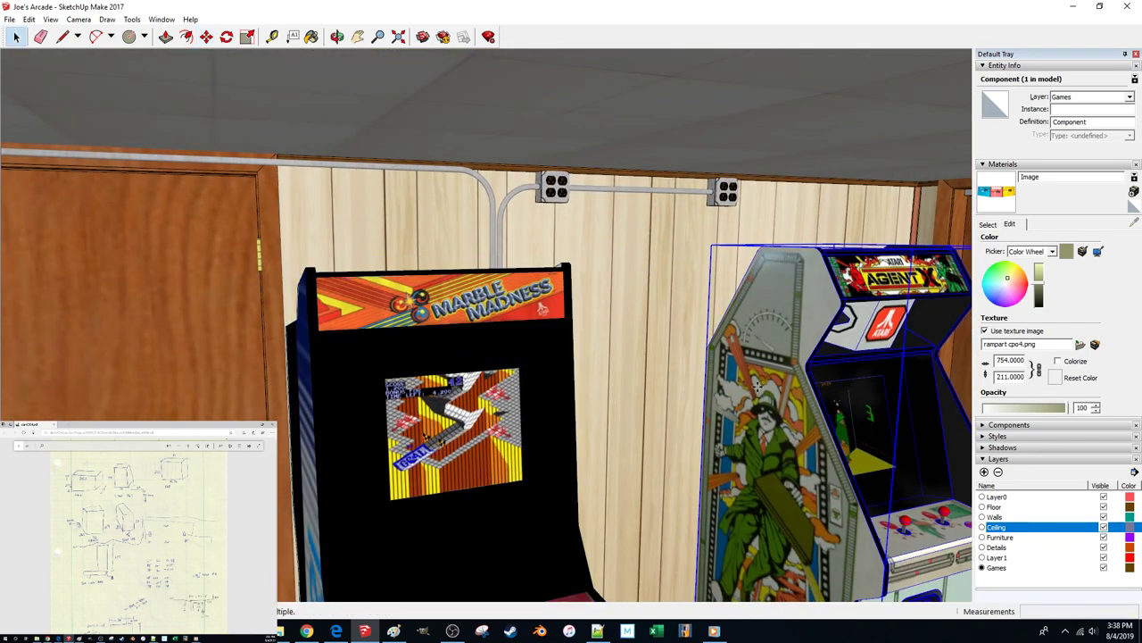
click(784, 384)
click(766, 408)
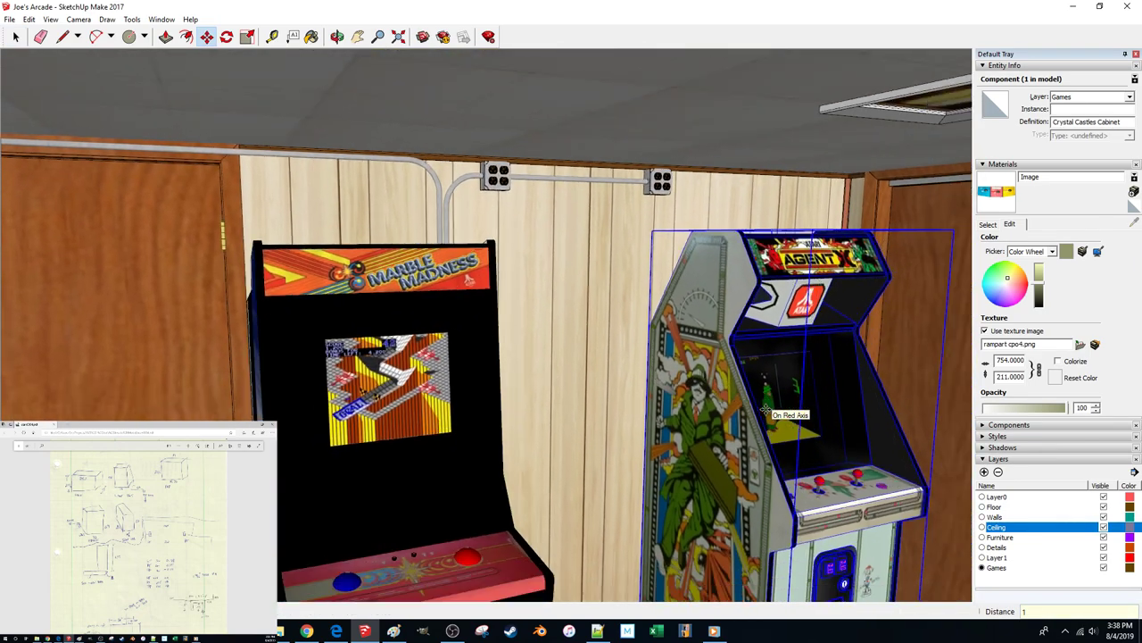
key(space)
Slide the Marble Madness cabinet along the back wall until it stands right beside the Agent X cabinet
click(462, 481)
middle_drag(462, 482, 507, 534)
drag(489, 572, 694, 520)
middle_drag(695, 519, 549, 550)
drag(526, 566, 533, 567)
scroll(534, 567, down, 2)
shift+middle_drag(523, 335, 353, 395)
key(space)
Switch to the media player and play the reference video of the real arcade to check the cabinet order
click(197, 638)
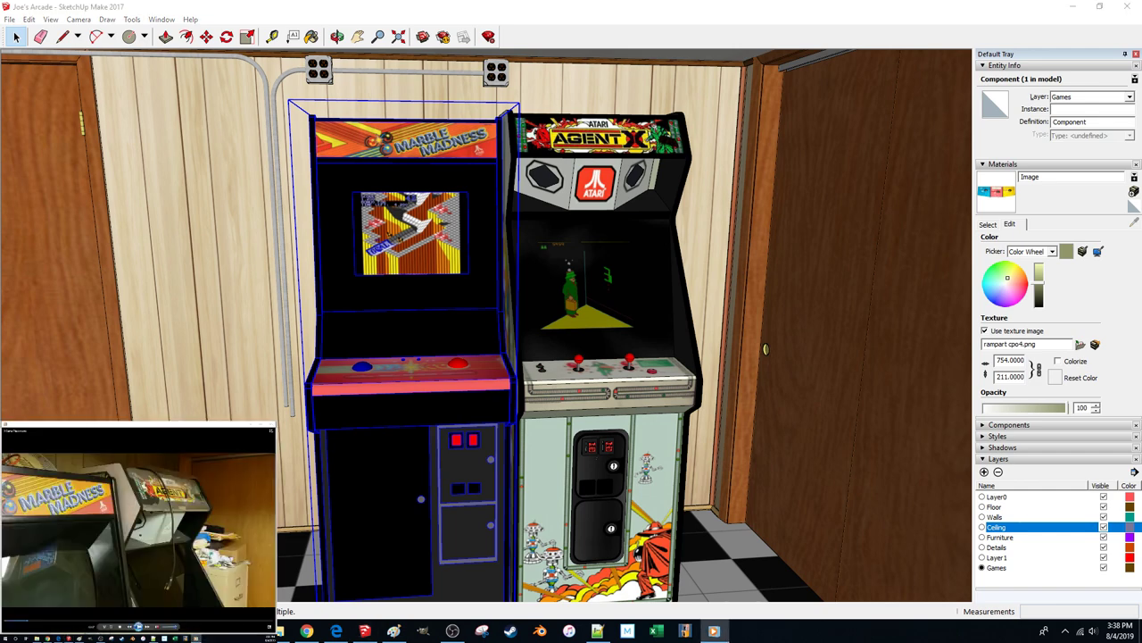
click(138, 626)
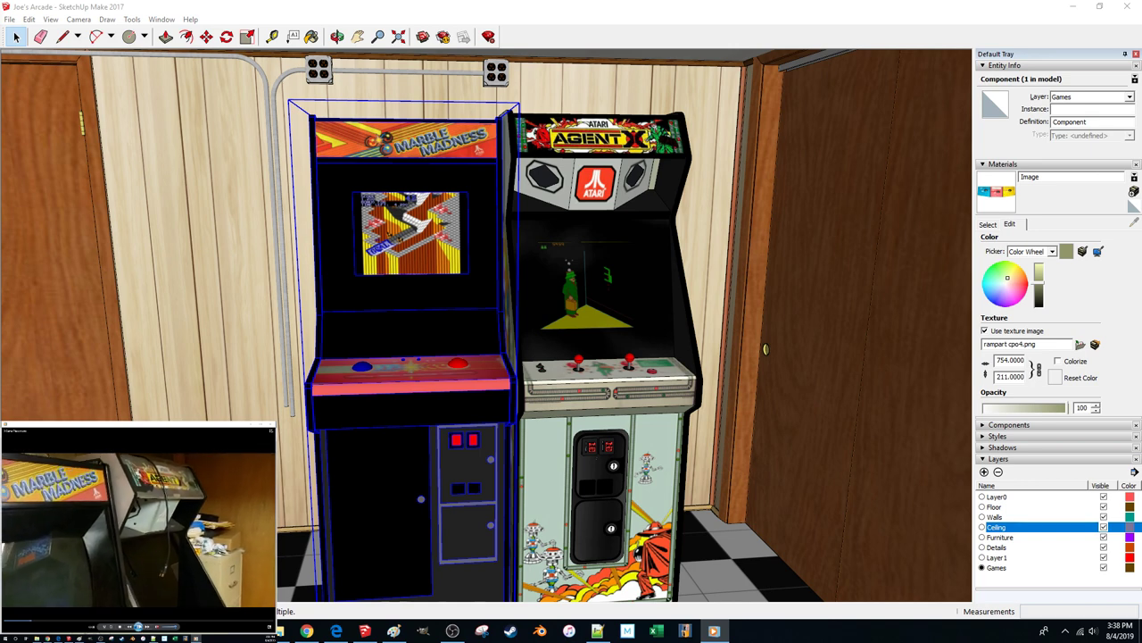
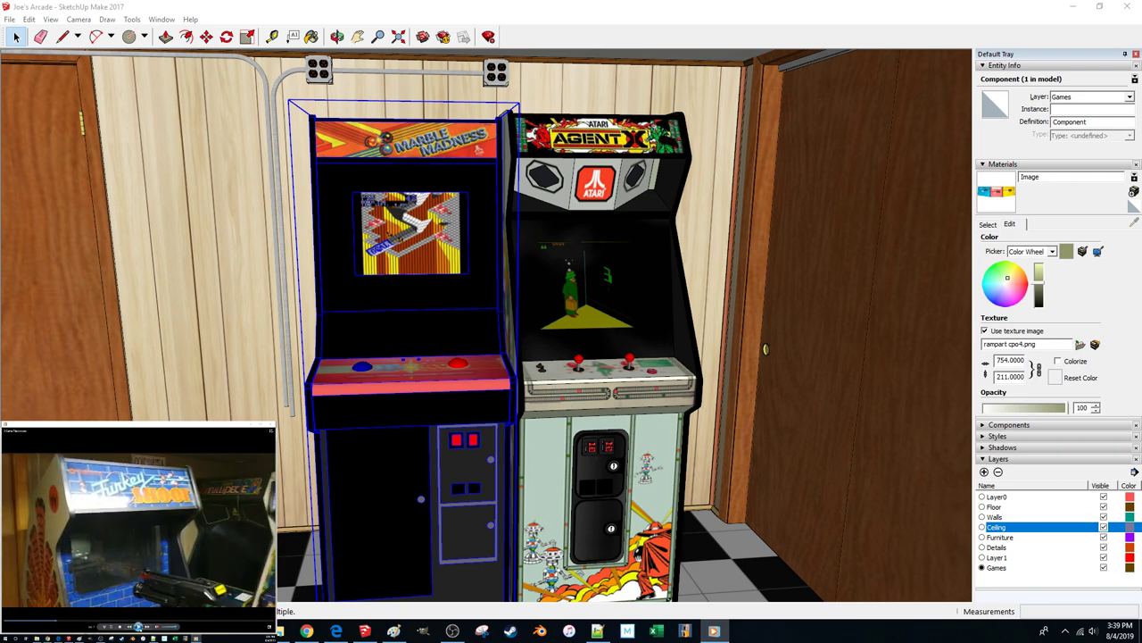
Move the Turkey Shoot cabinet from the row outside the building onto the arcade room floor in front of the Agent X cabinet
scroll(638, 177, down, 5)
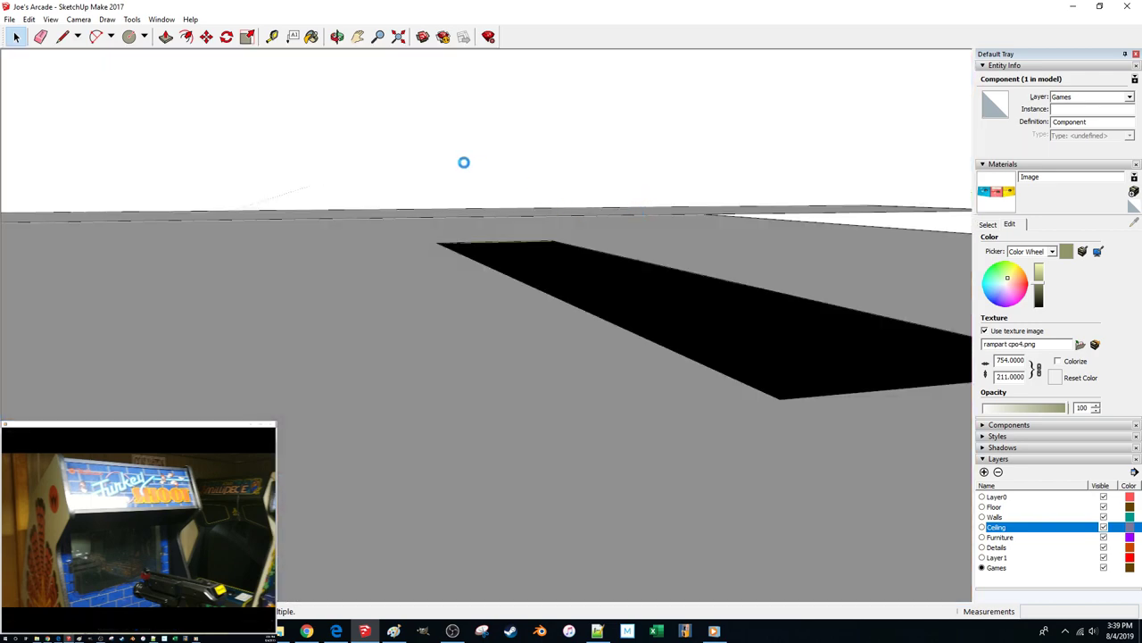
scroll(464, 166, down, 10)
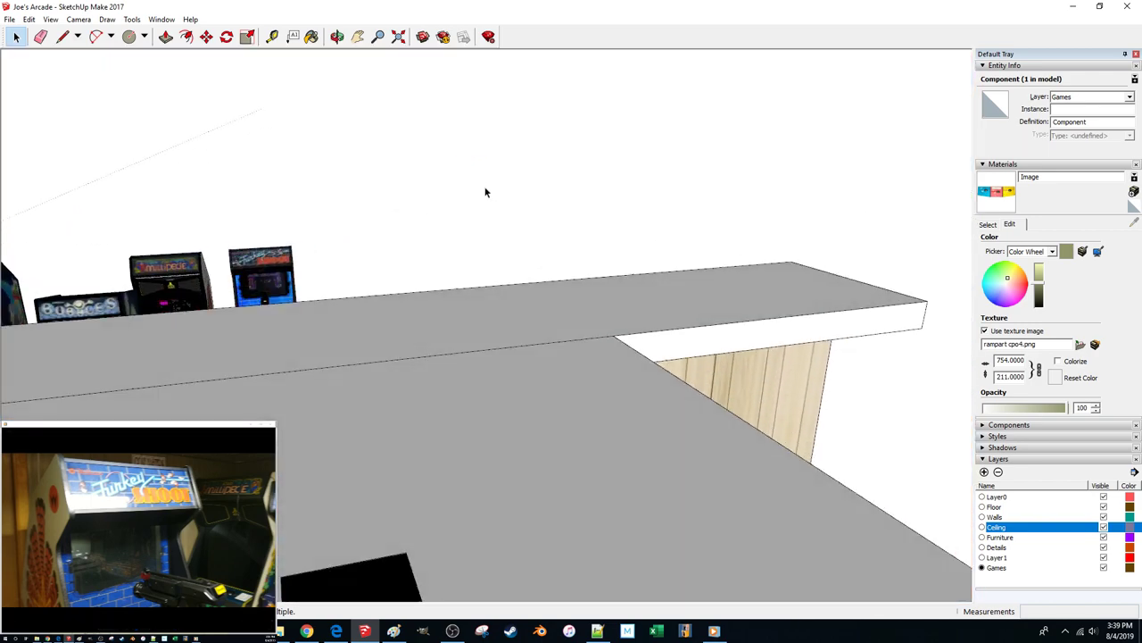
click(271, 280)
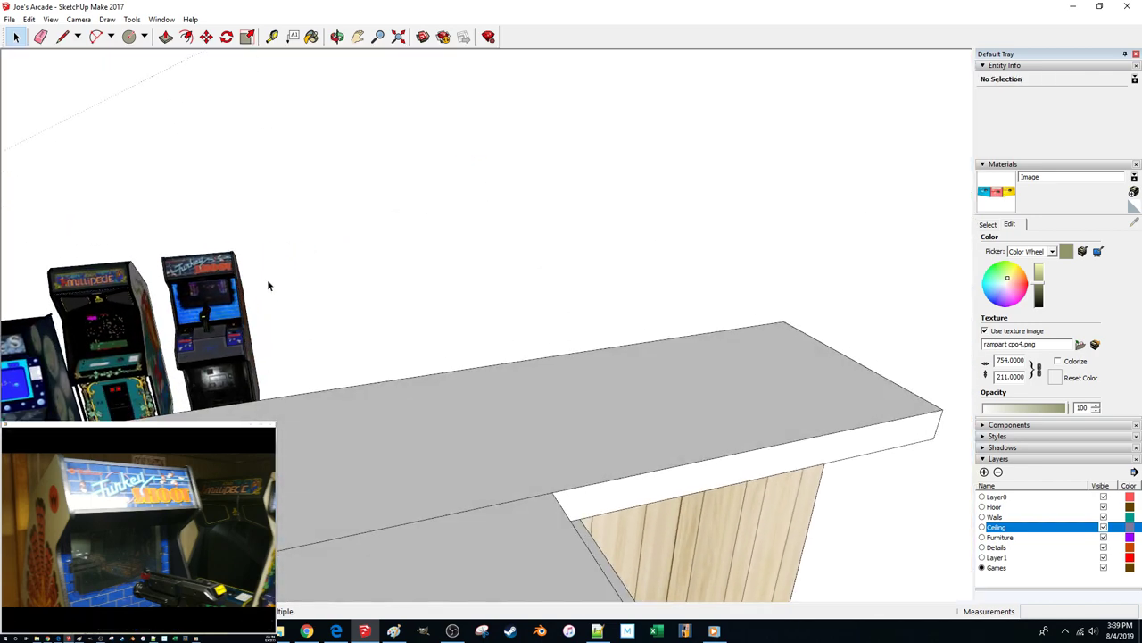
key(m)
scroll(237, 339, up, 3)
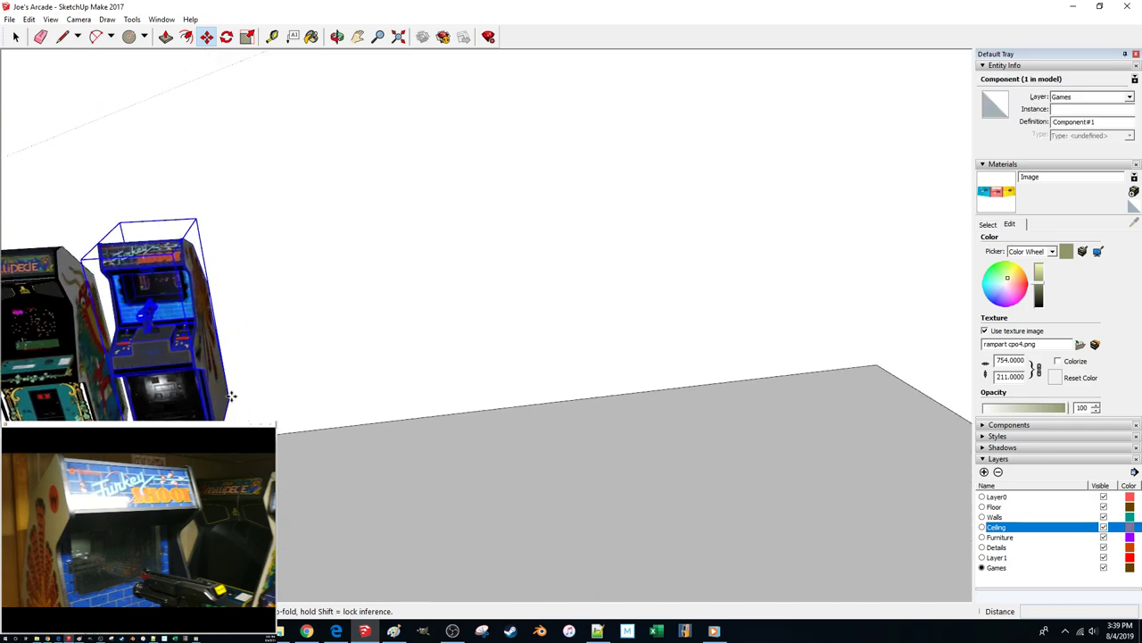
click(231, 396)
scroll(232, 396, down, 3)
scroll(447, 321, up, 10)
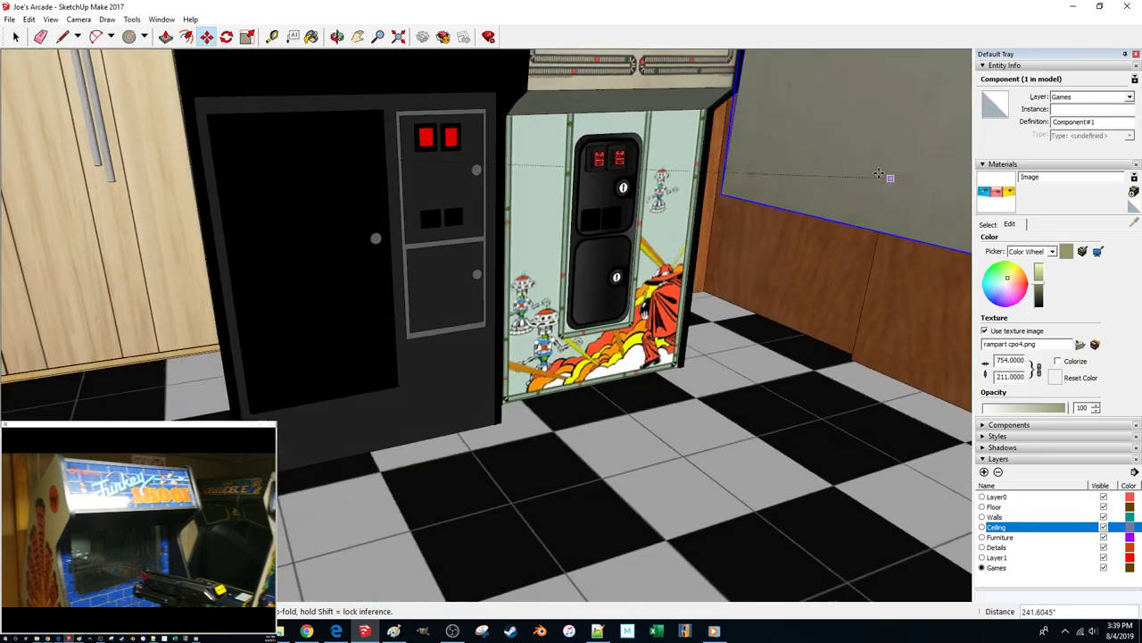
scroll(879, 174, down, 3)
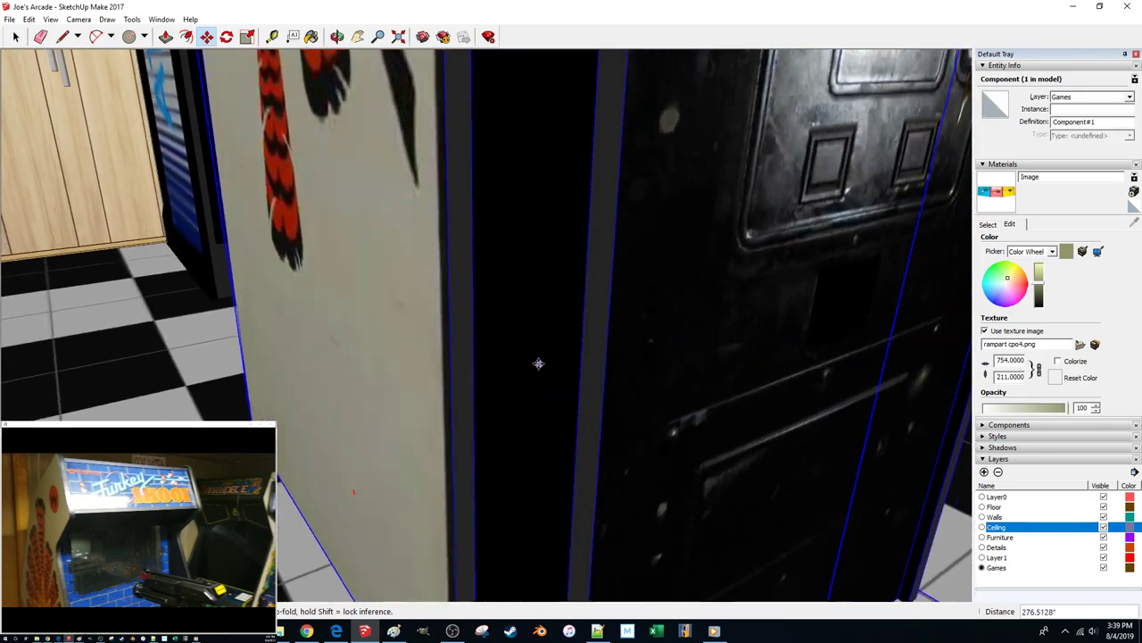
middle_drag(538, 364, 430, 307)
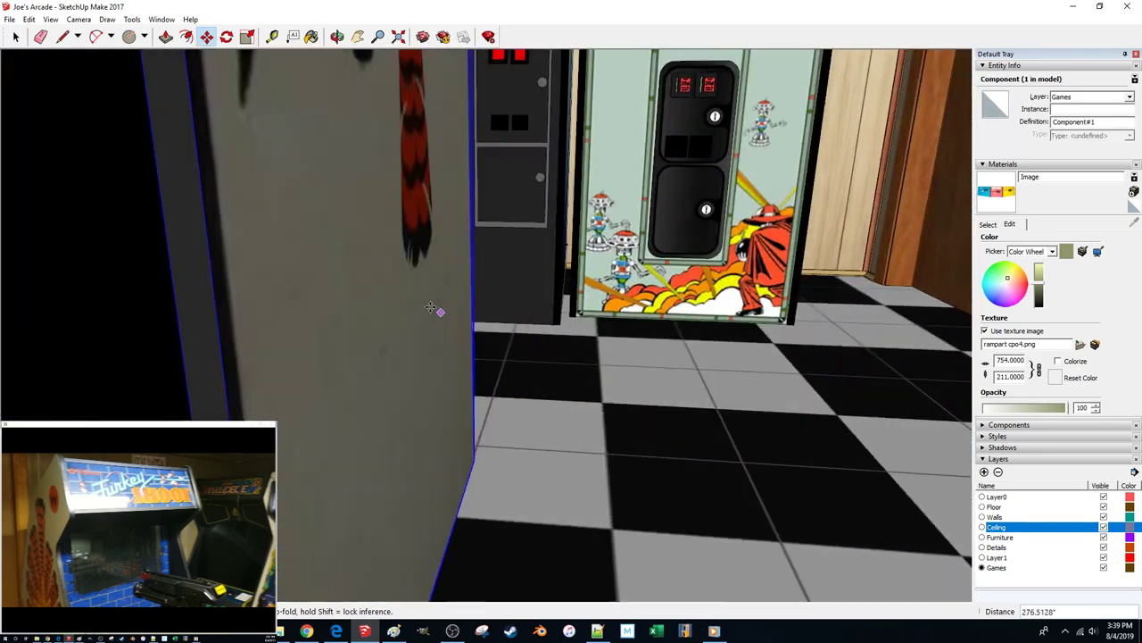
scroll(431, 308, down, 4)
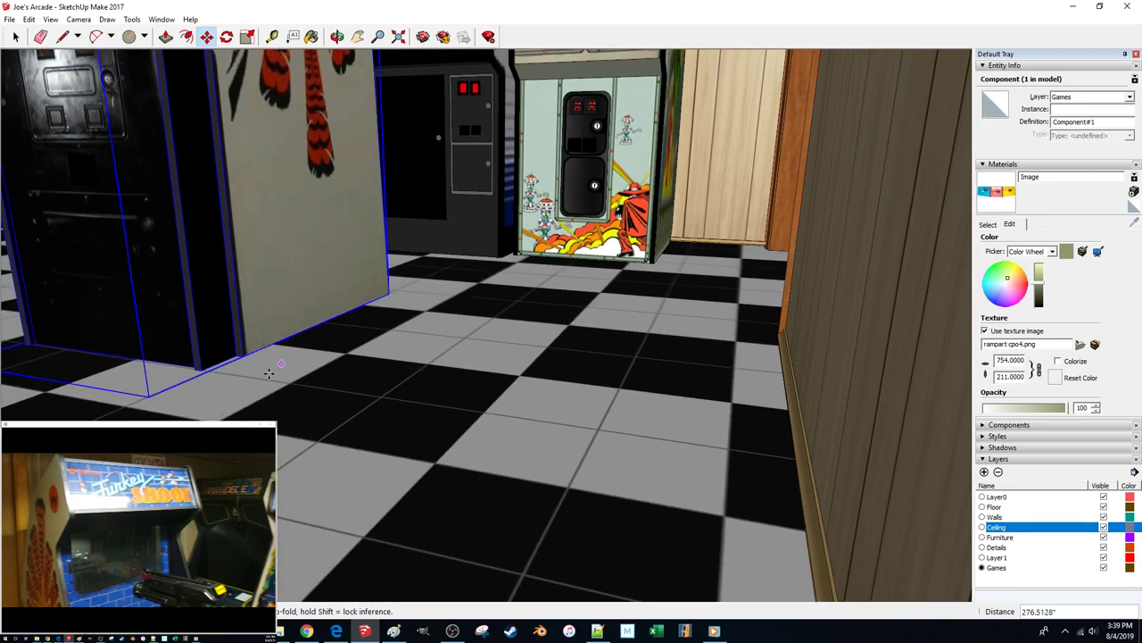
Reposition the Turkey Shoot cabinet by a bottom corner on the open floor near the side wall
scroll(785, 361, up, 3)
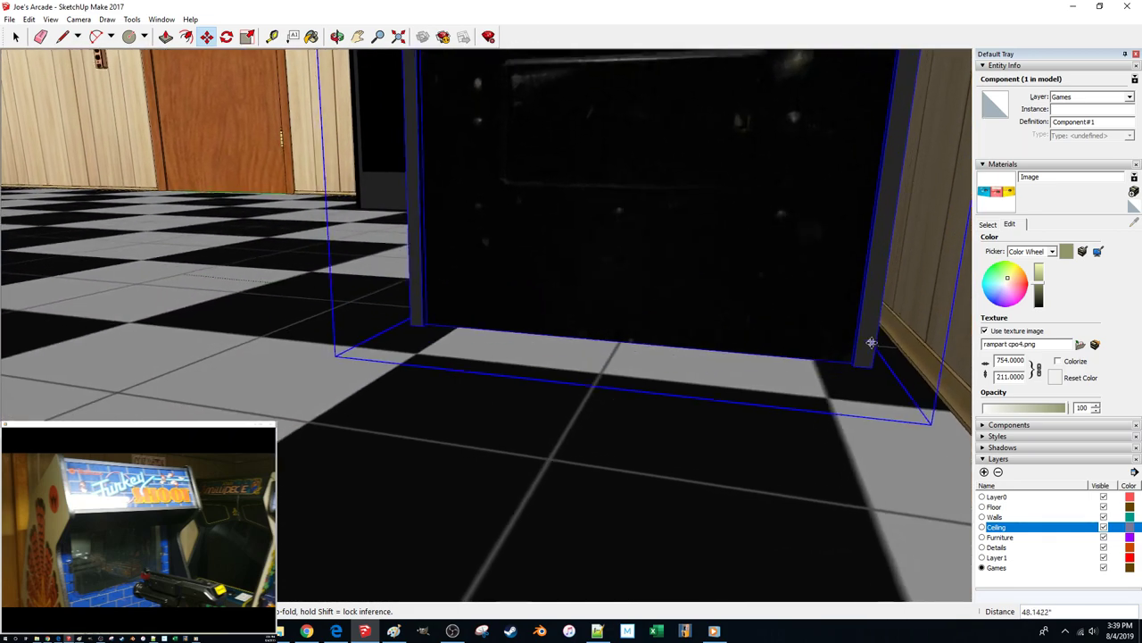
scroll(896, 338, up, 3)
scroll(823, 265, down, 2)
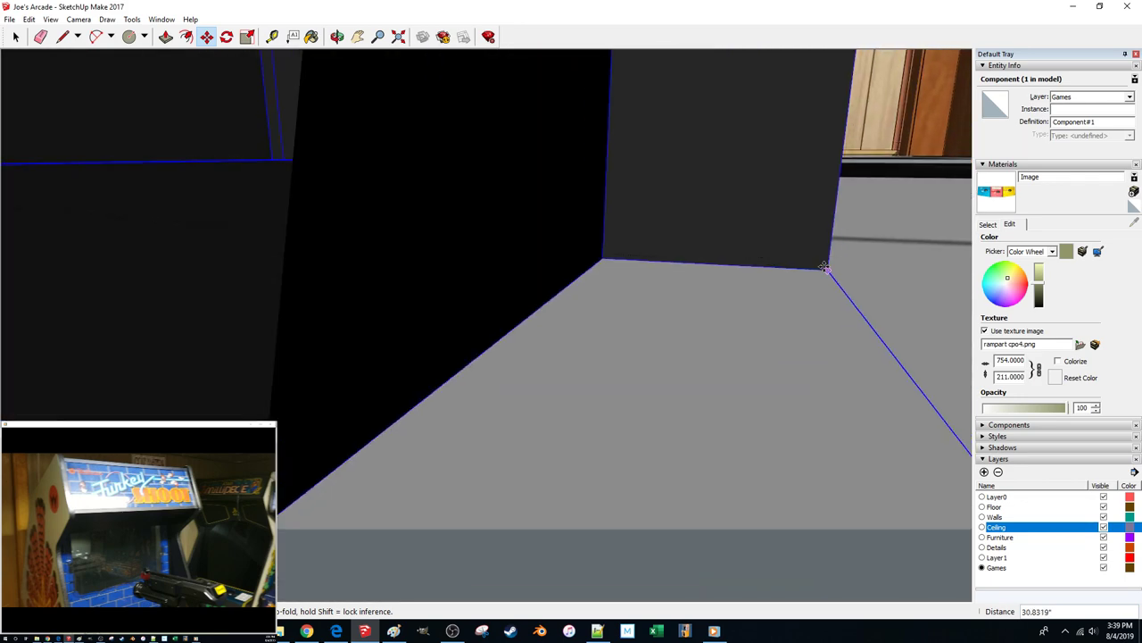
middle_drag(810, 258, 791, 313)
drag(664, 408, 229, 407)
Rotate the Turkey Shoot cabinet 90 degrees on the floor
scroll(759, 366, down, 5)
middle_drag(779, 370, 608, 479)
click(800, 455)
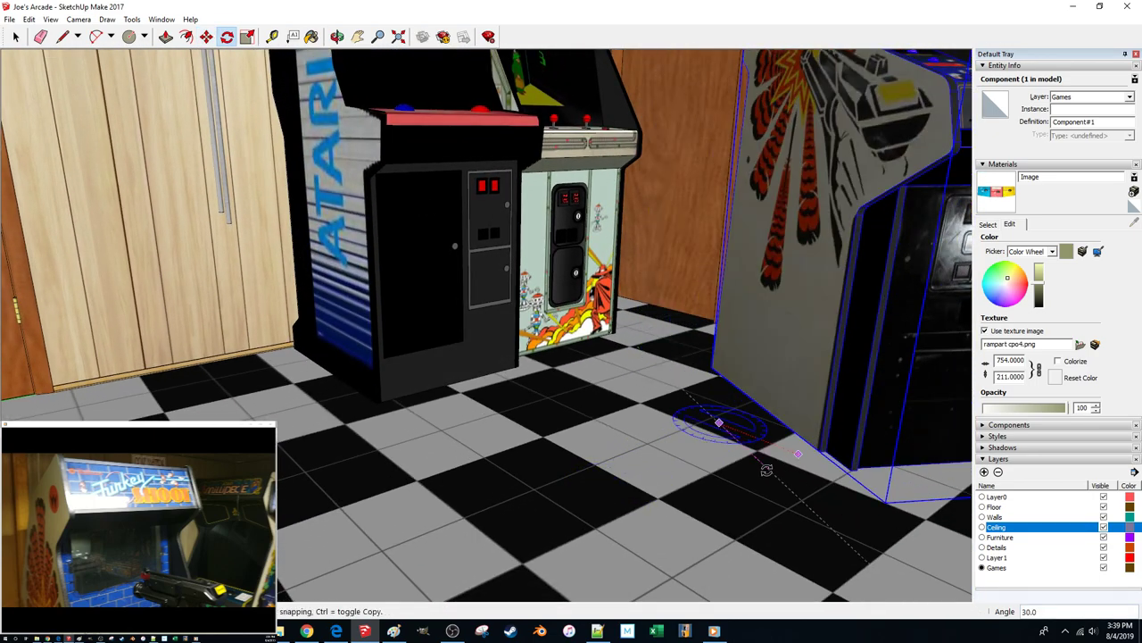
text(90)
key(Return)
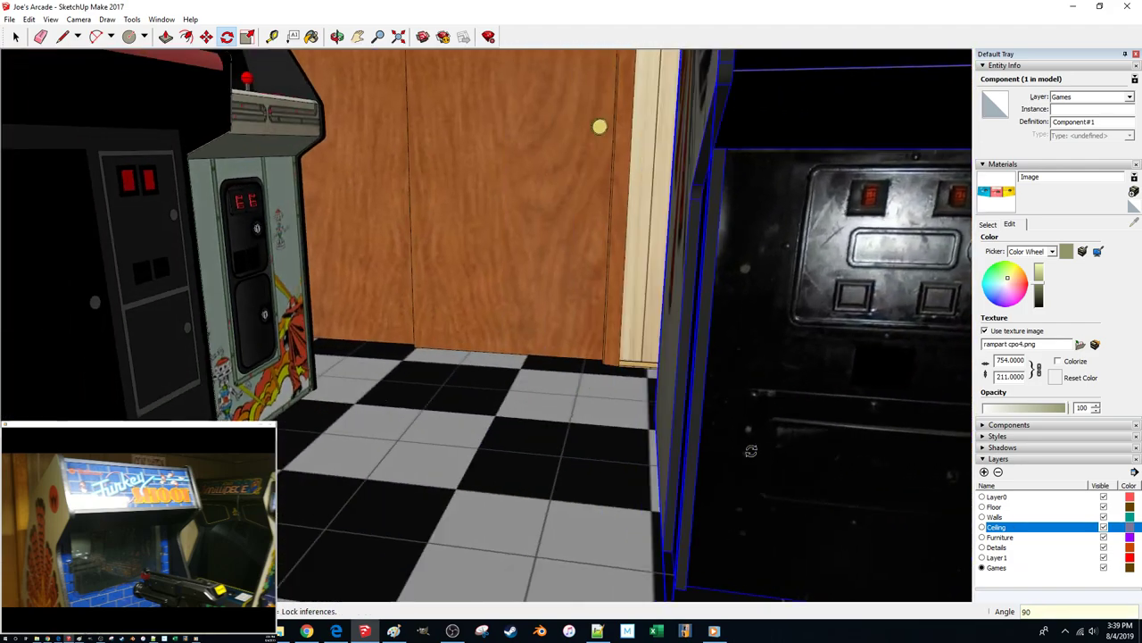
Snap the Turkey Shoot cabinet's bottom rear corner to the back wall at the foot of the large door's trim
middle_drag(752, 451, 534, 470)
key(m)
scroll(727, 429, up, 3)
click(570, 453)
scroll(564, 451, up, 3)
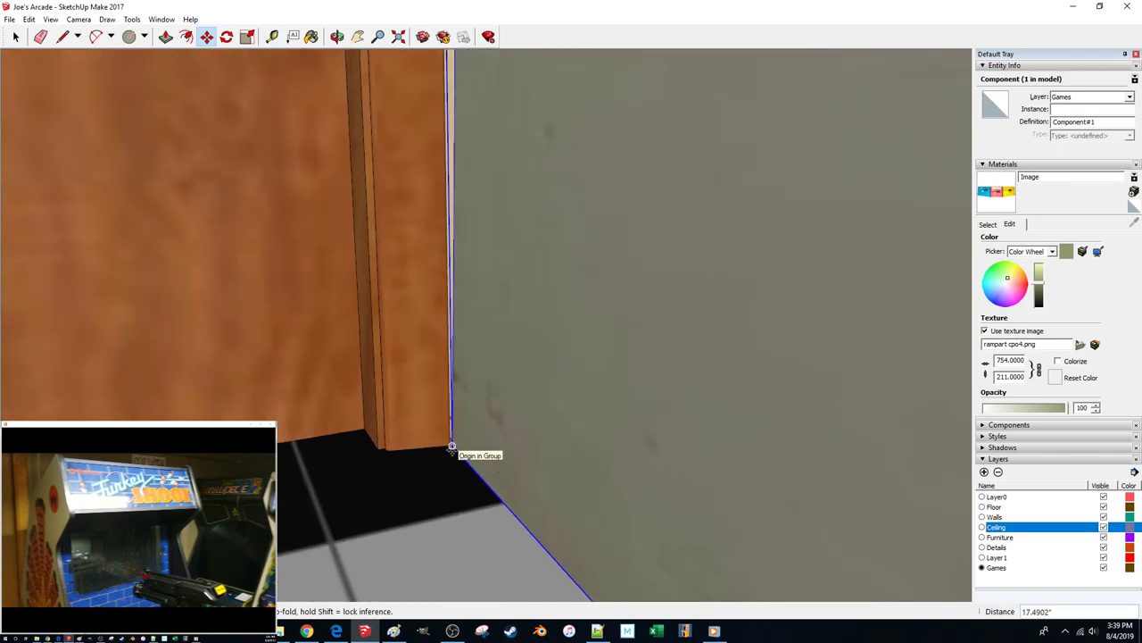
click(450, 448)
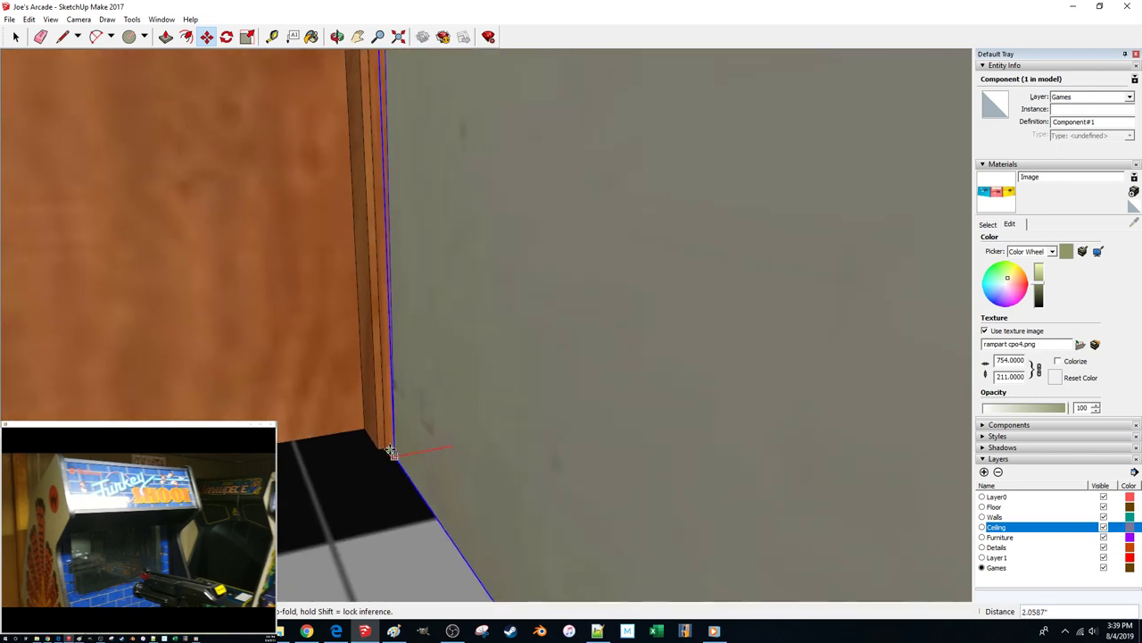
Shift the Turkey Shoot cabinet 1.5" along the back wall toward the door trim and move it 1" out from the wall
text(1)
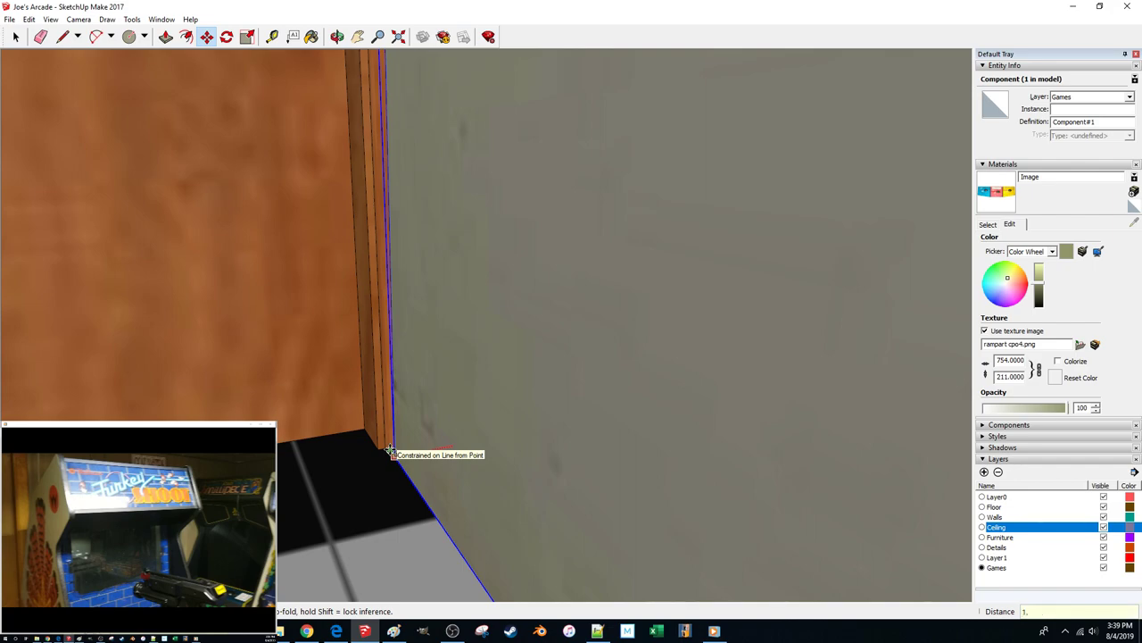
text(.5)
scroll(390, 451, down, 5)
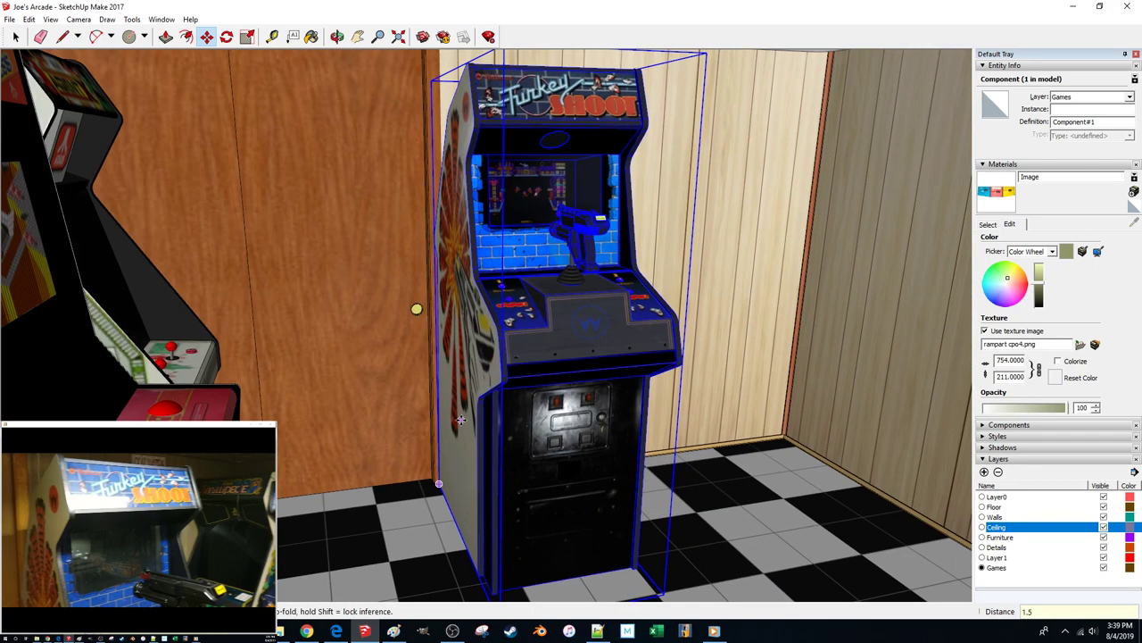
middle_drag(530, 406, 485, 477)
scroll(460, 420, down, 4)
scroll(473, 484, up, 4)
click(471, 485)
text(1)
key(Return)
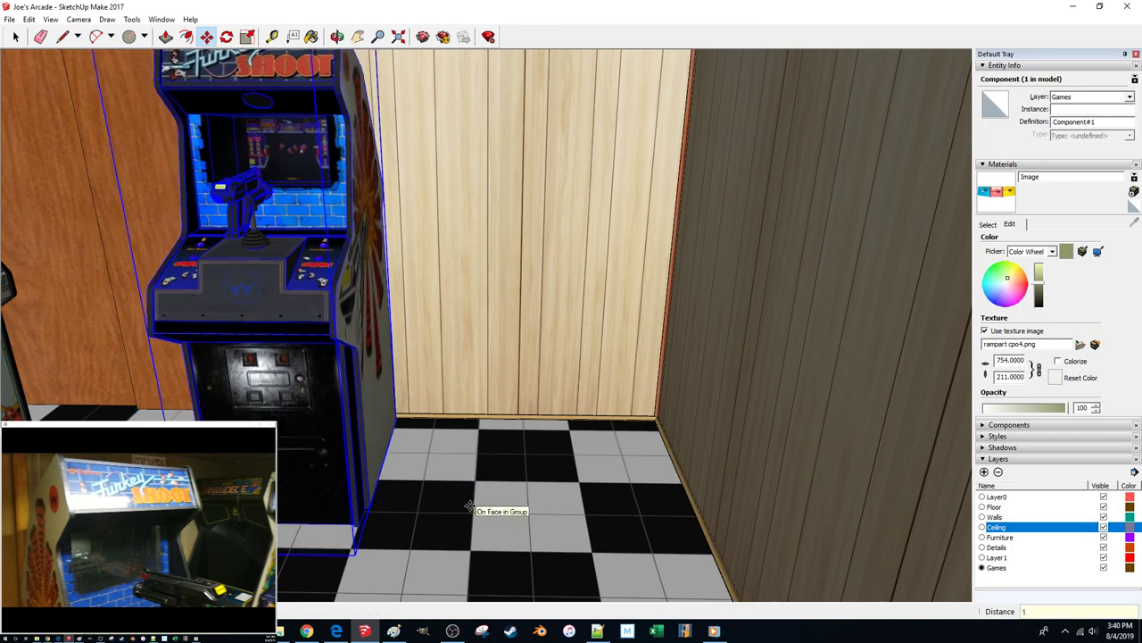
Move the Millipede cabinet by its bottom corner from outside the building onto the arcade room floor
middle_drag(479, 500, 557, 446)
scroll(557, 447, down, 5)
middle_drag(480, 425, 187, 429)
click(267, 406)
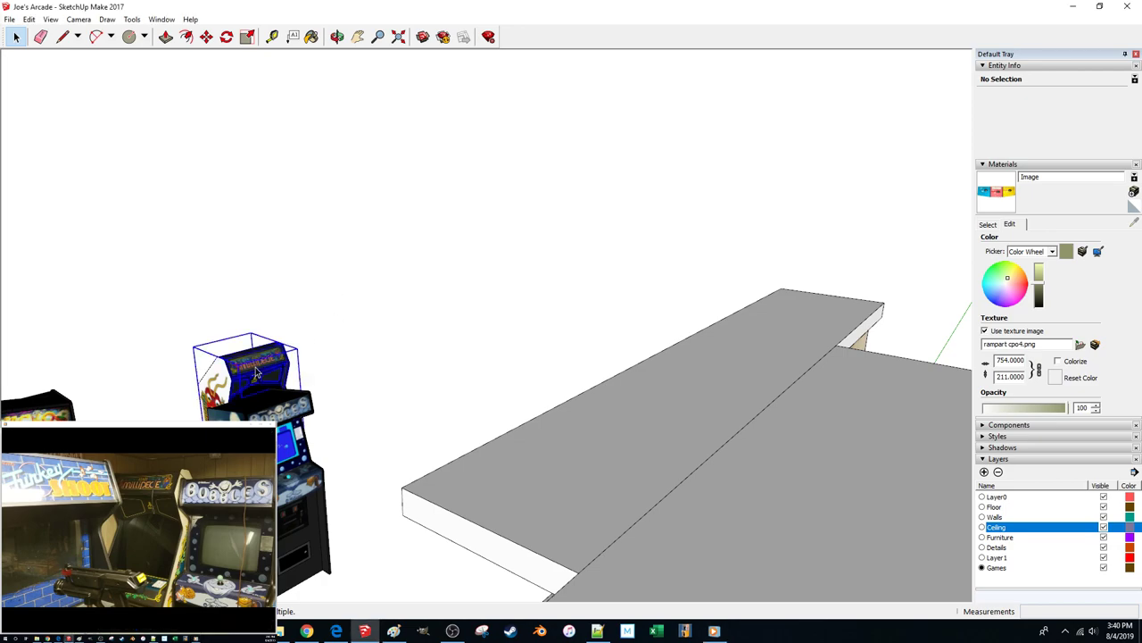
key(m)
middle_drag(255, 366, 297, 455)
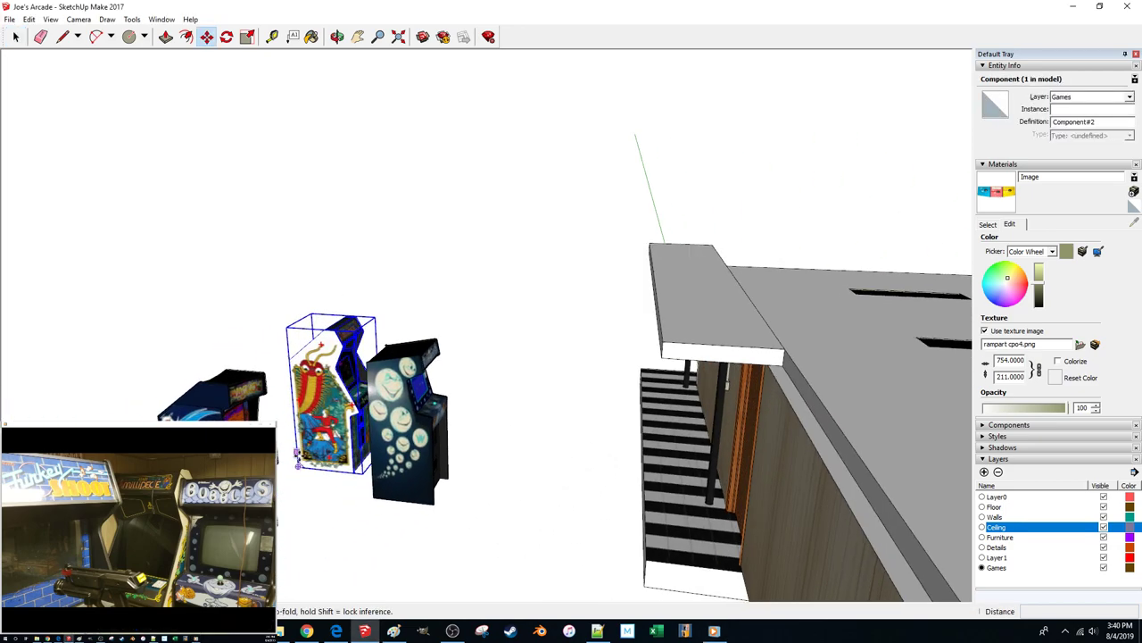
click(299, 466)
scroll(566, 472, up, 10)
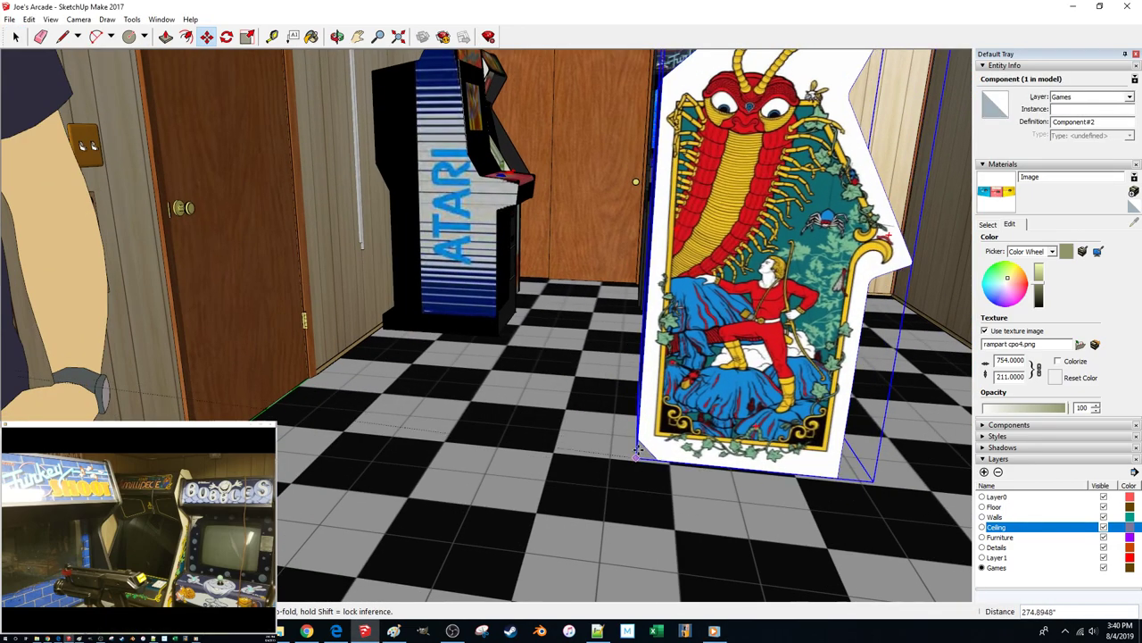
middle_drag(699, 380, 735, 343)
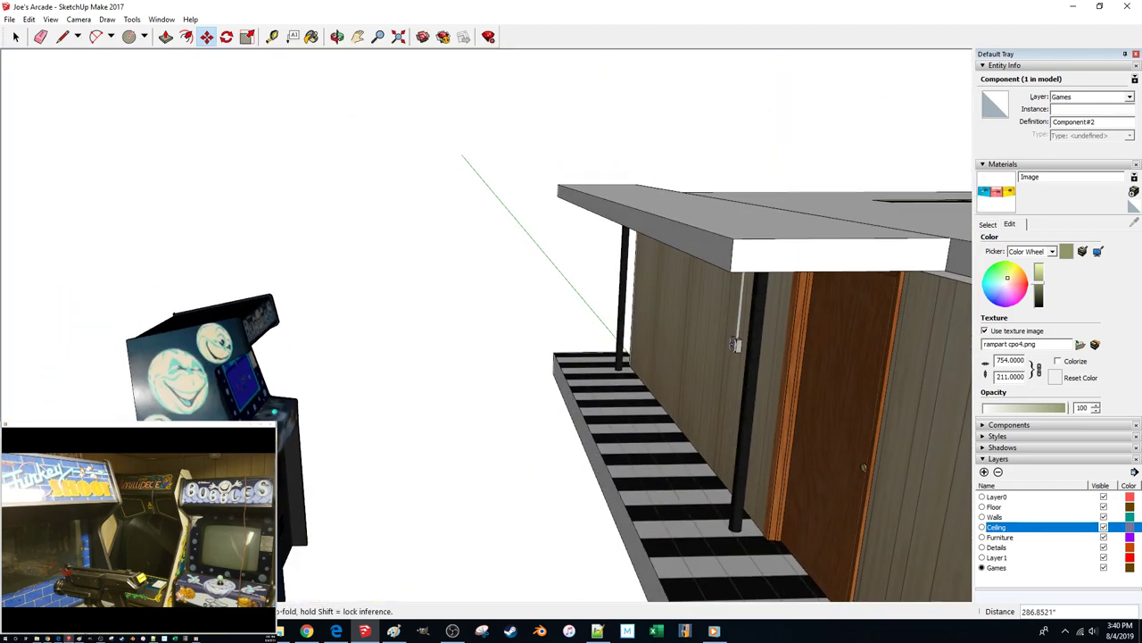
Move the Bubbles cabinet from outside the building onto the arcade room floor near the Millipede cabinet
key(m)
scroll(733, 335, up, 10)
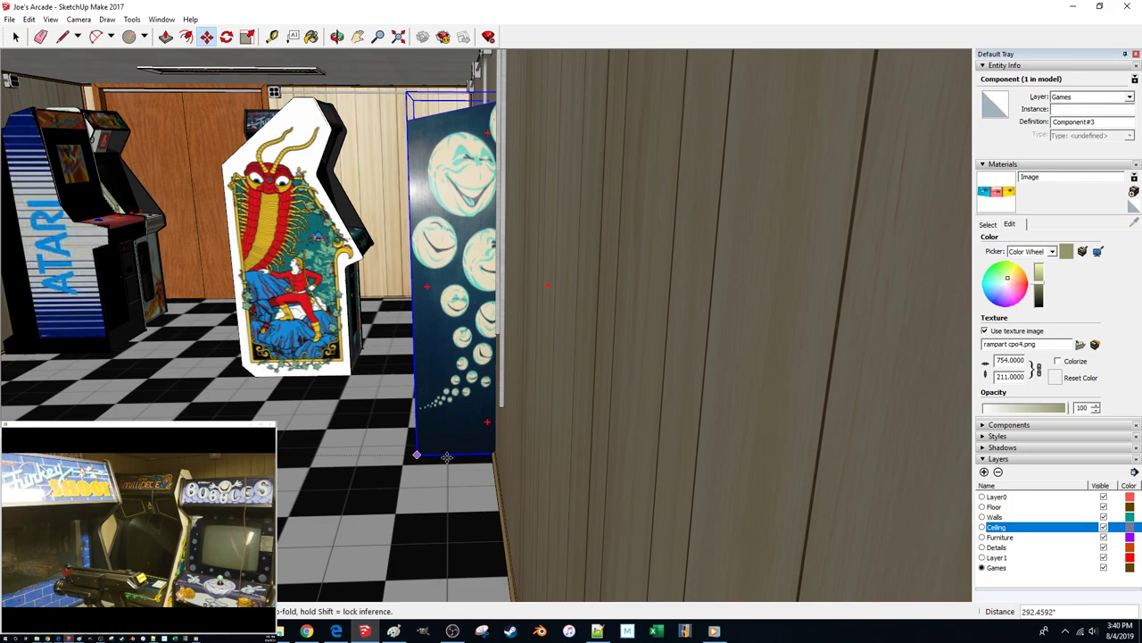
middle_drag(447, 457, 643, 527)
click(524, 518)
Rotate the Millipede cabinet 180 degrees on the floor
key(space)
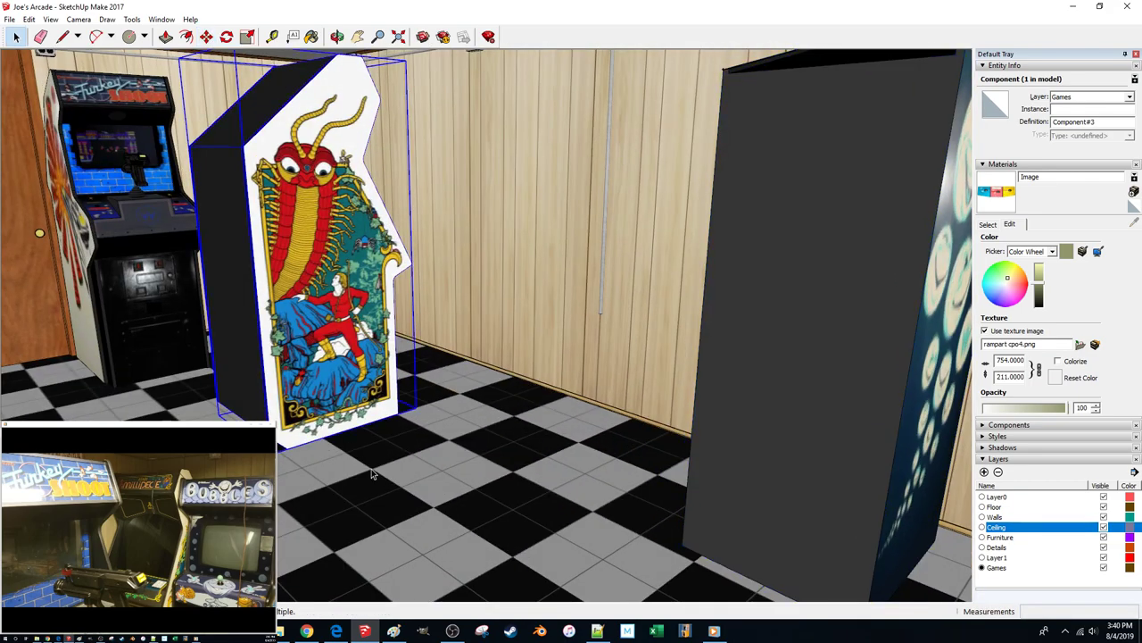
click(395, 474)
text(1)
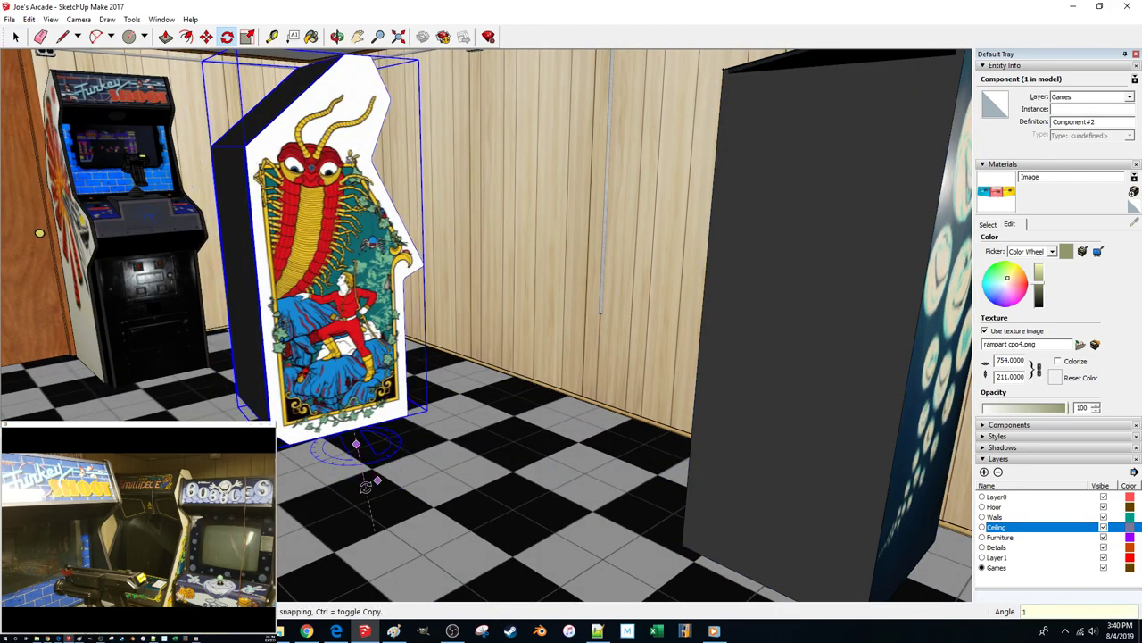
text(80)
key(Return)
Rotate the Bubbles cabinet 180 degrees on the floor
middle_drag(660, 468, 473, 455)
click(542, 455)
click(539, 550)
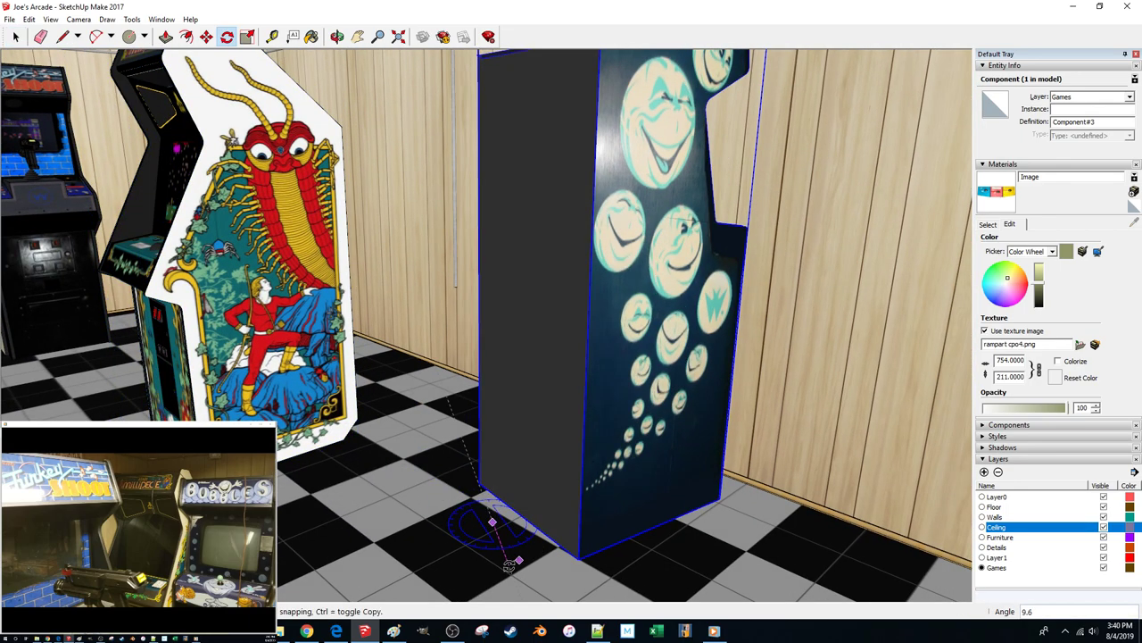
text(180)
key(Return)
Move the Millipede cabinet by its bottom corner across the arcade floor toward the wood-panelled wall
scroll(506, 561, up, 5)
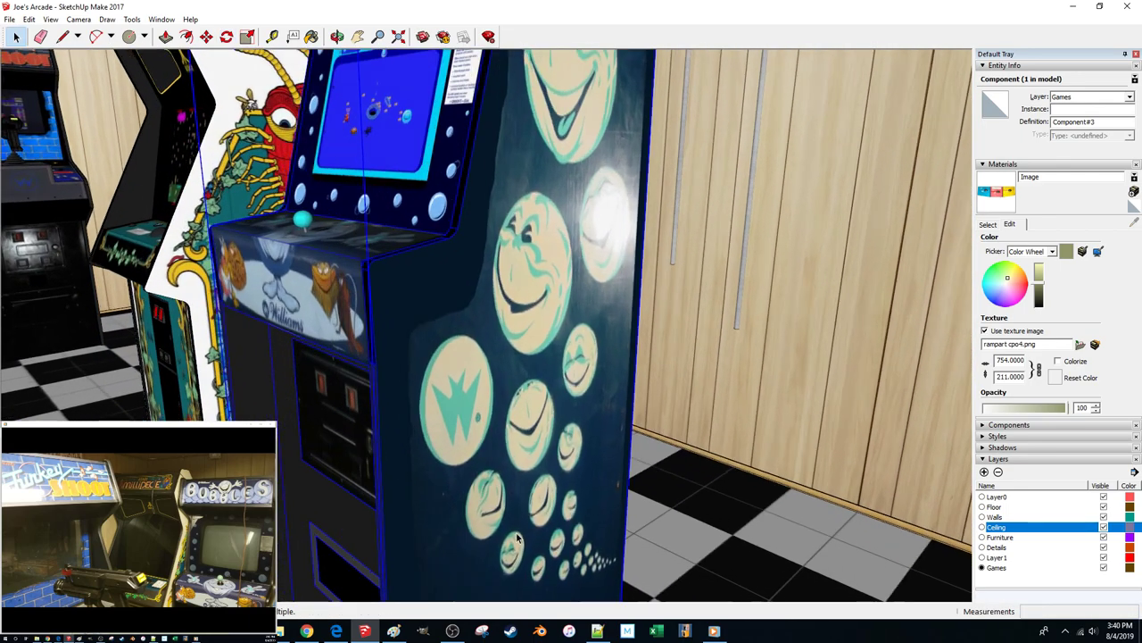
middle_drag(468, 546, 513, 523)
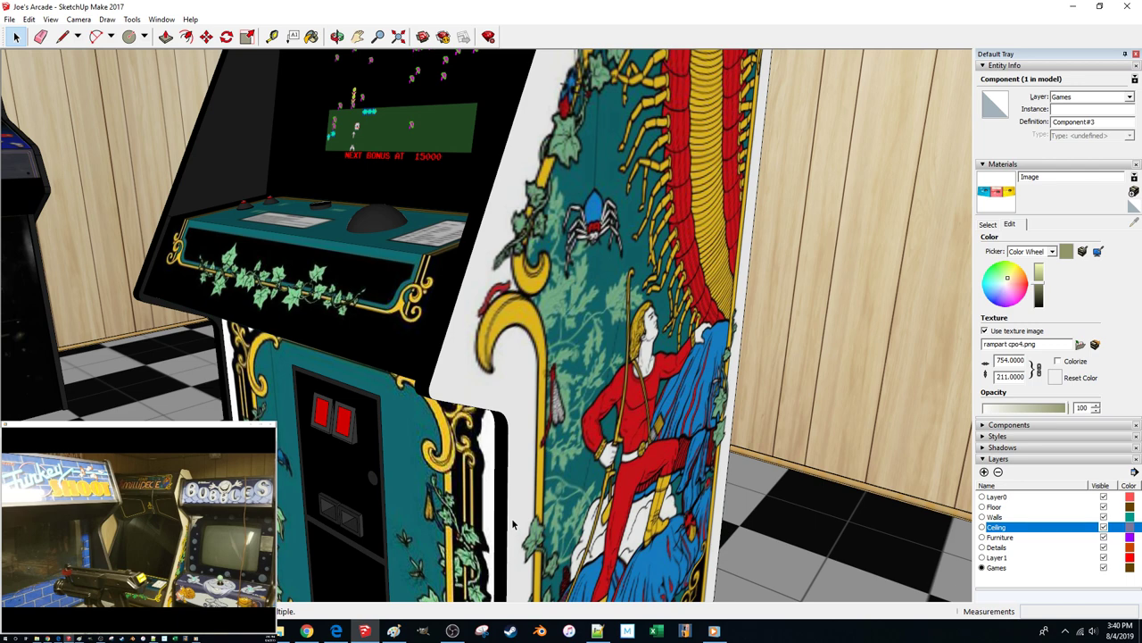
middle_drag(702, 344, 823, 571)
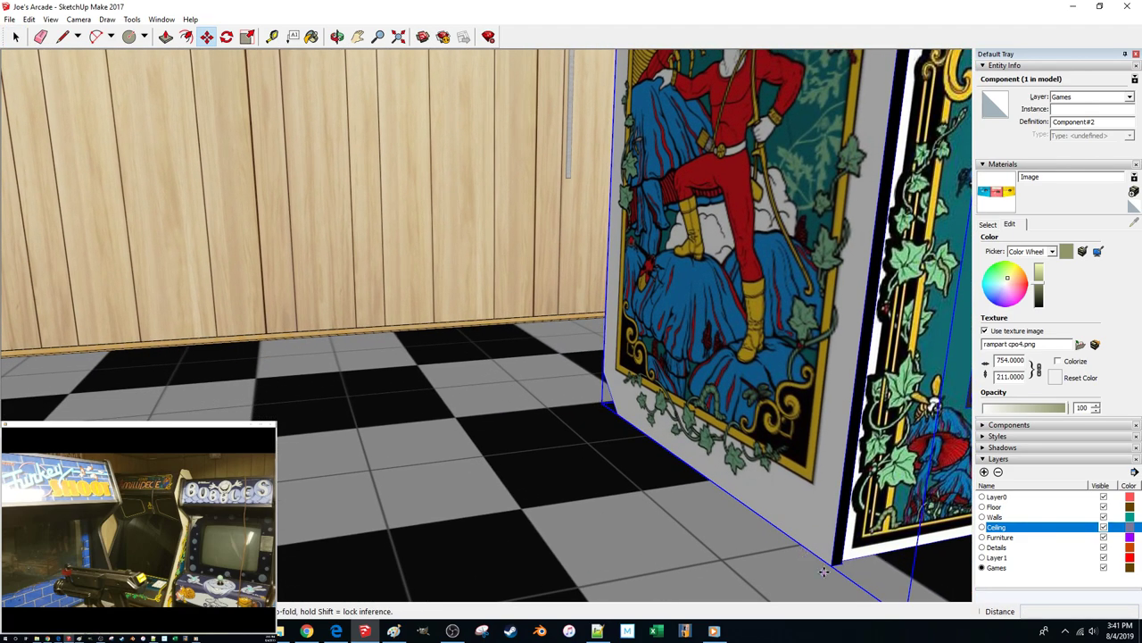
click(830, 567)
middle_drag(650, 454, 538, 416)
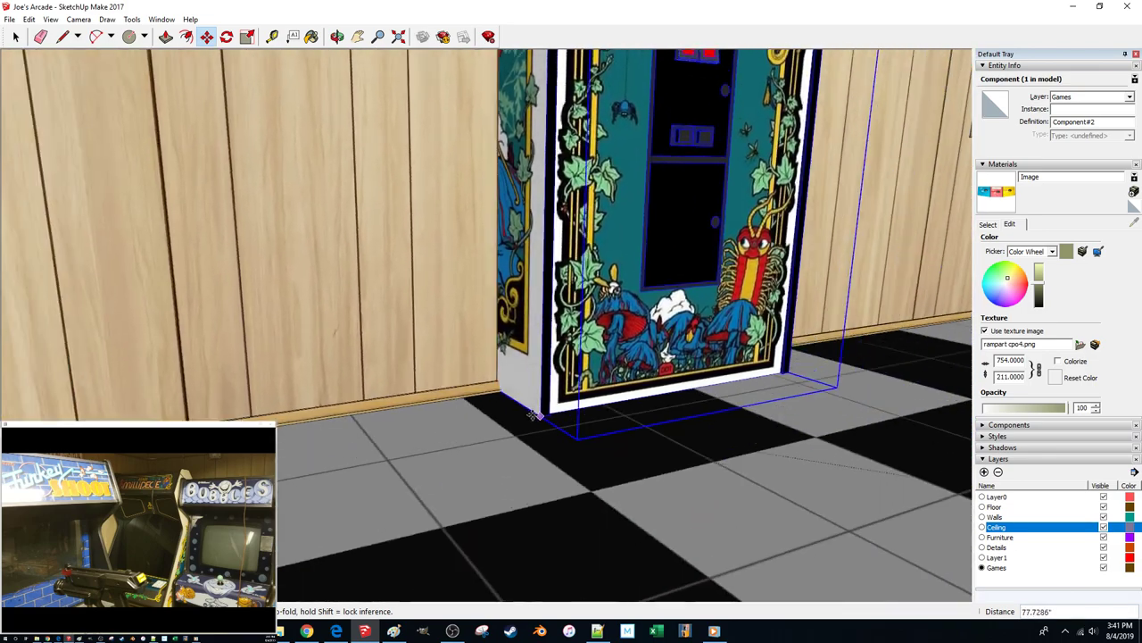
scroll(511, 438, up, 2)
scroll(513, 457, up, 2)
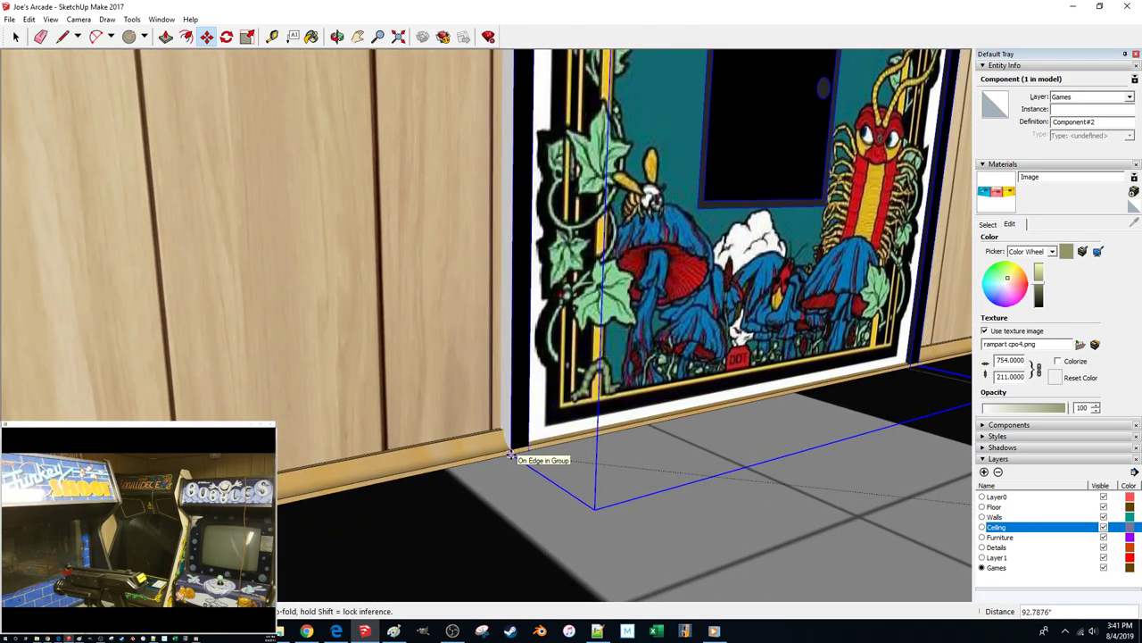
scroll(511, 456, down, 4)
middle_drag(401, 513, 630, 511)
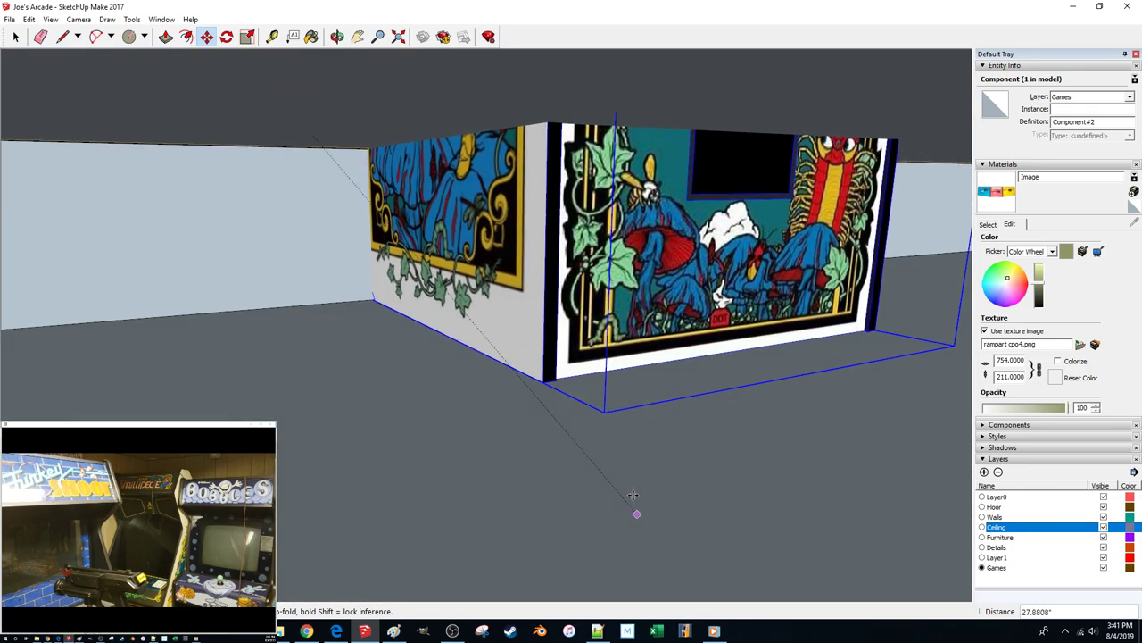
scroll(633, 496, down, 3)
scroll(882, 487, down, 5)
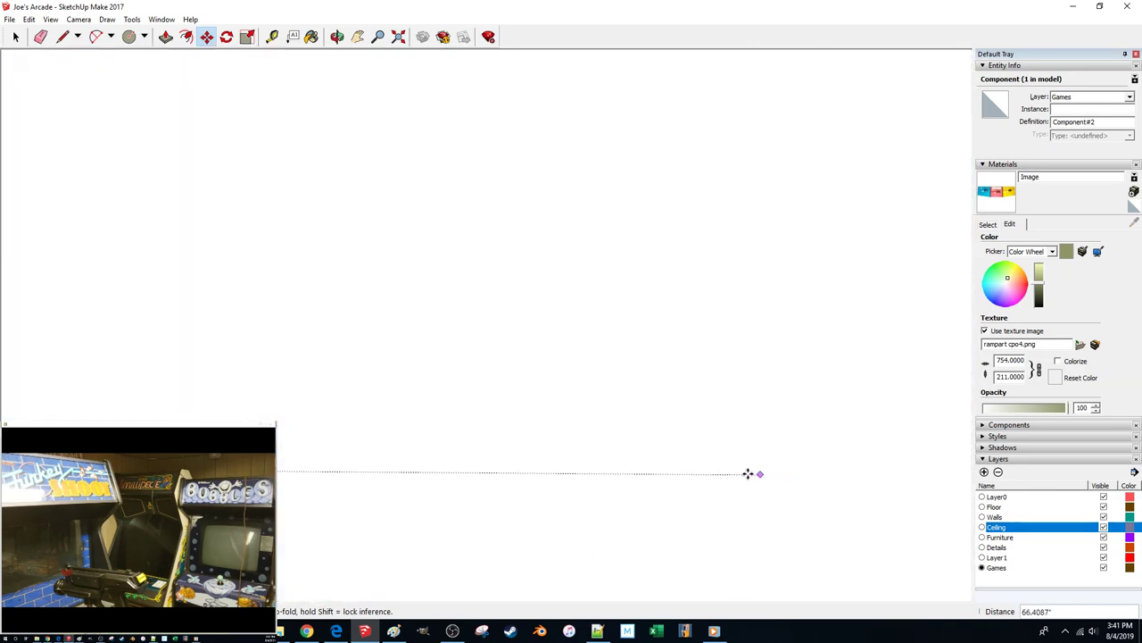
scroll(667, 474, down, 8)
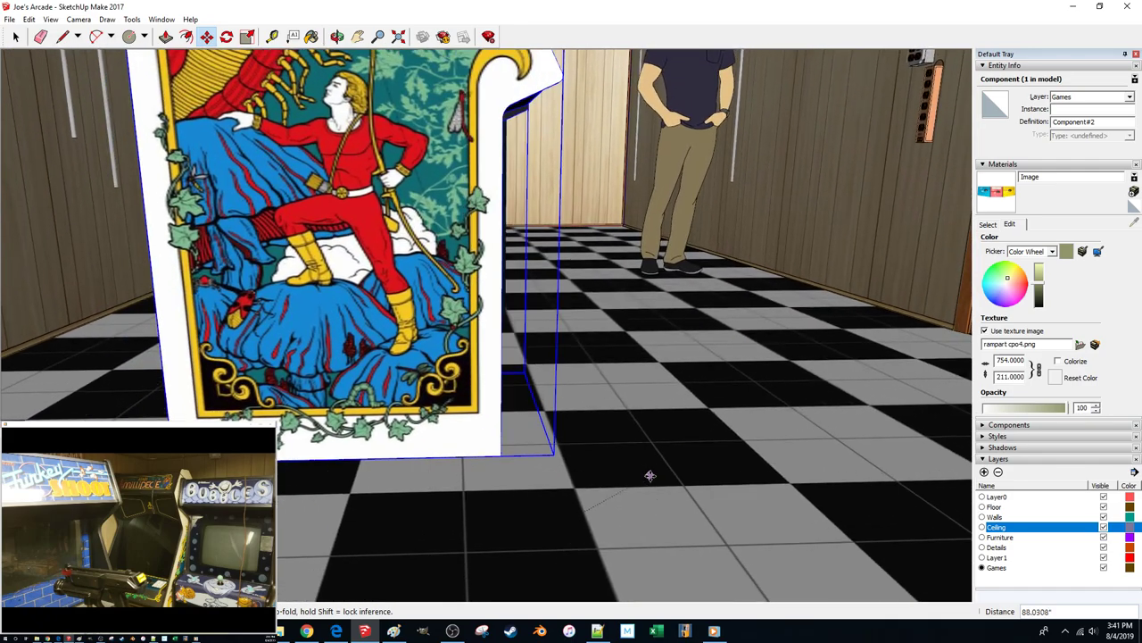
middle_drag(650, 476, 656, 482)
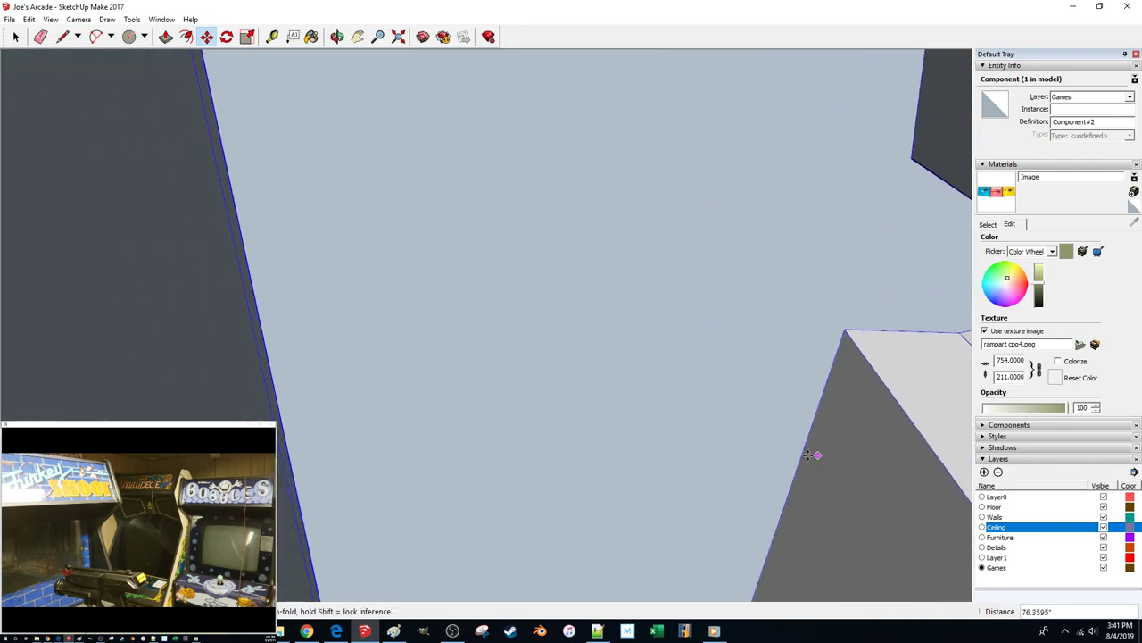
Move the Millipede cabinet into the room corner beside the Turkey Shoot cabinet and shift it by 1 inch
middle_drag(814, 455, 468, 433)
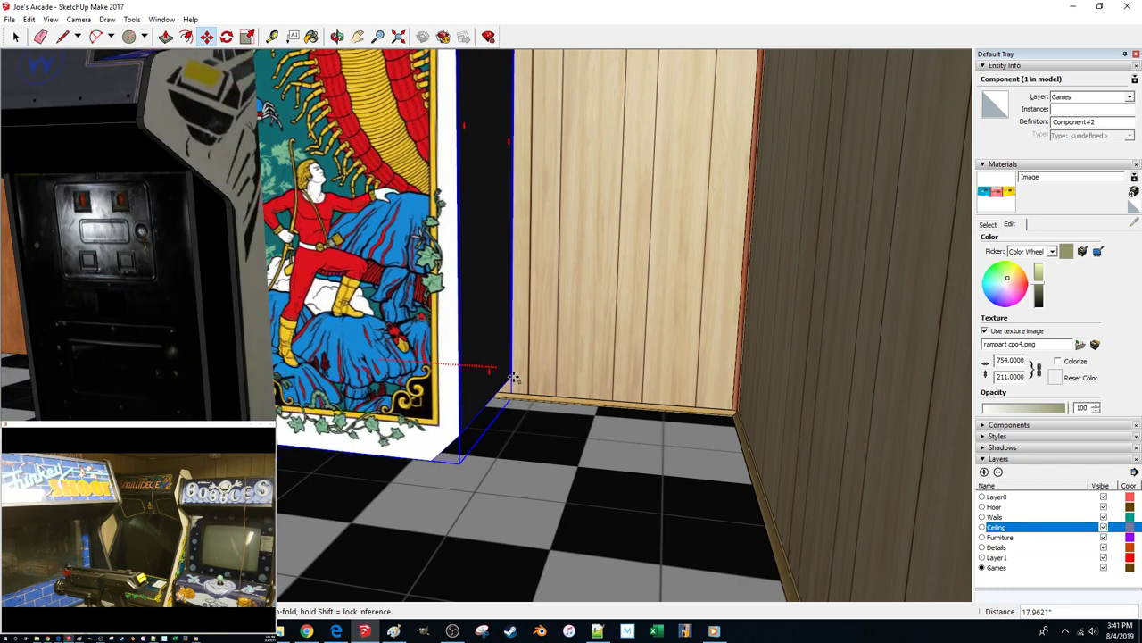
click(650, 550)
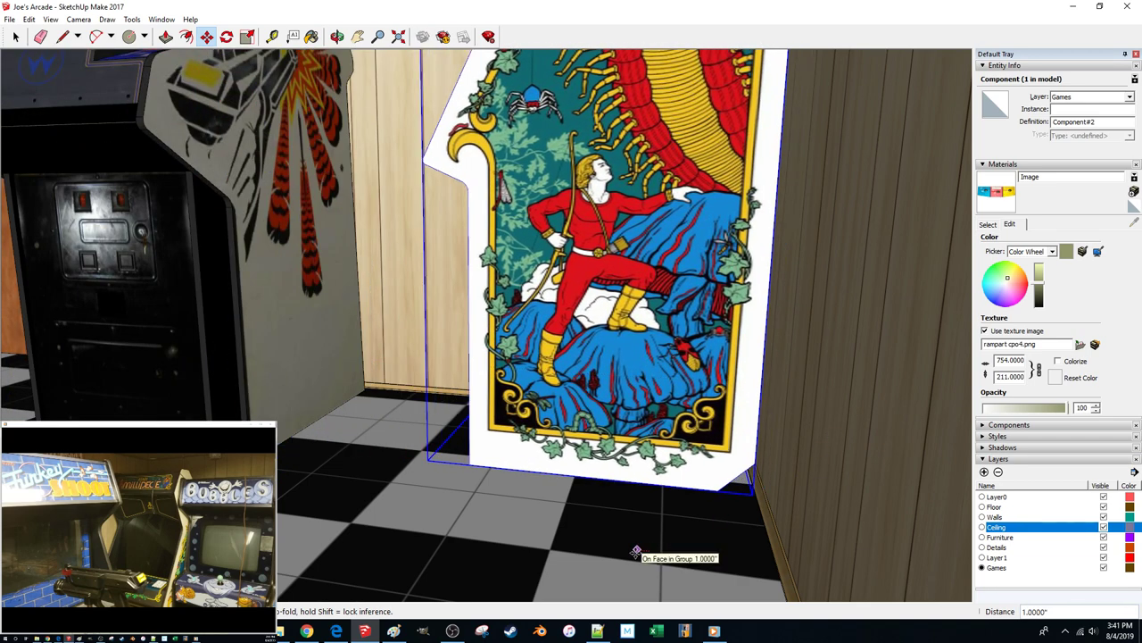
click(596, 573)
scroll(603, 571, down, 5)
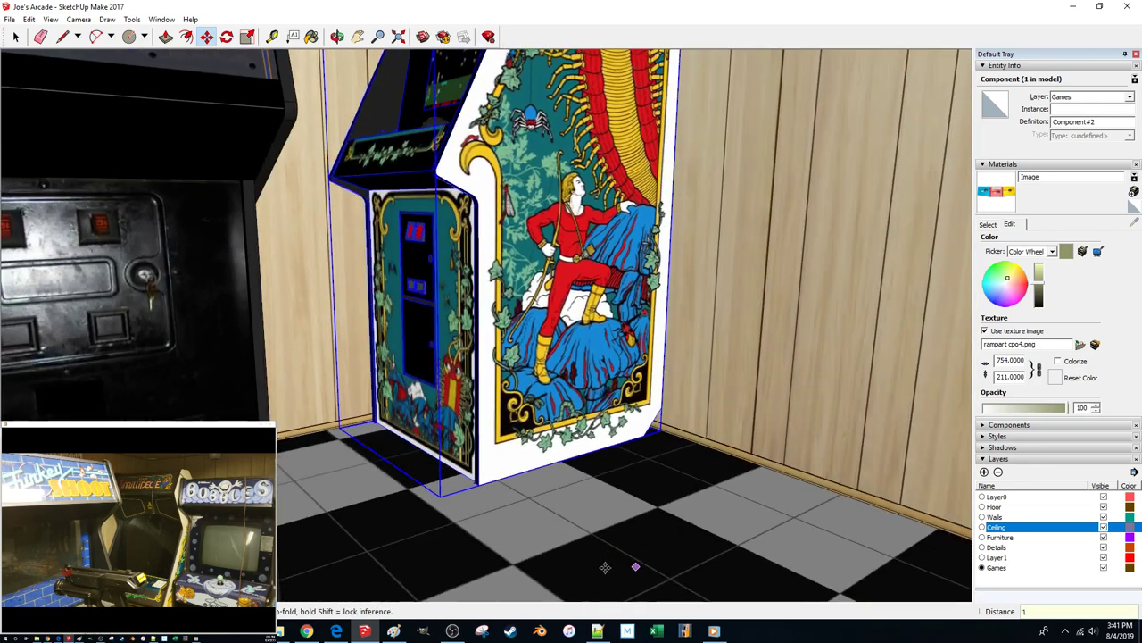
key(space)
Examine the Millipede cabinet's placement in the corner beside Turkey Shoot, comparing it with the reference photo
middle_drag(605, 568, 549, 520)
scroll(561, 525, down, 4)
scroll(548, 518, down, 3)
scroll(547, 518, up, 4)
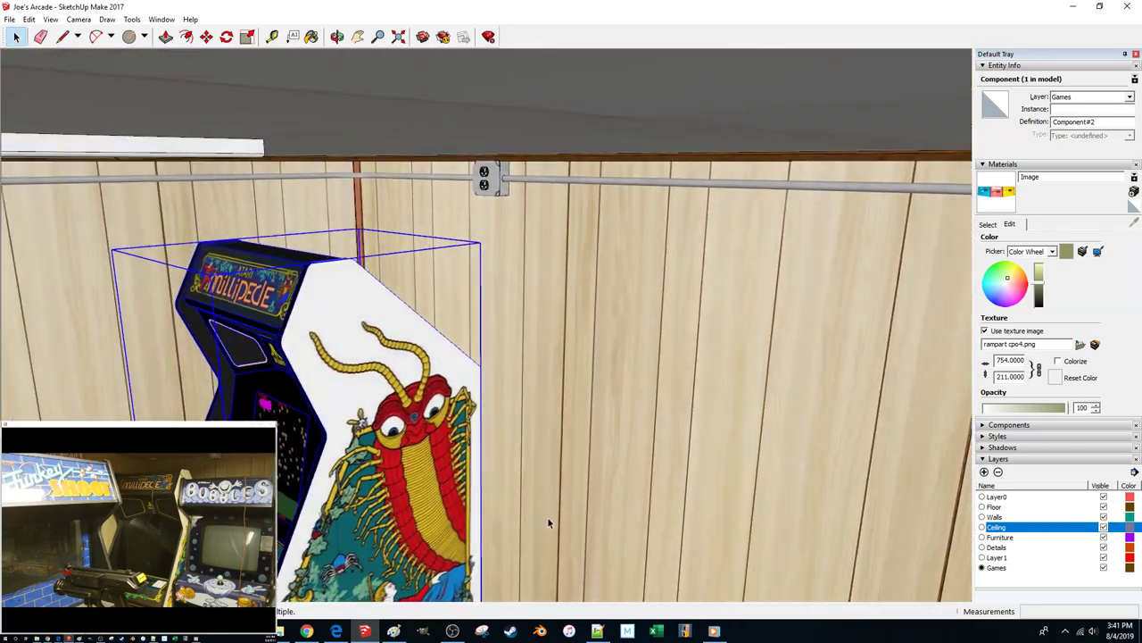
scroll(545, 515, down, 5)
scroll(534, 502, up, 4)
scroll(530, 491, down, 4)
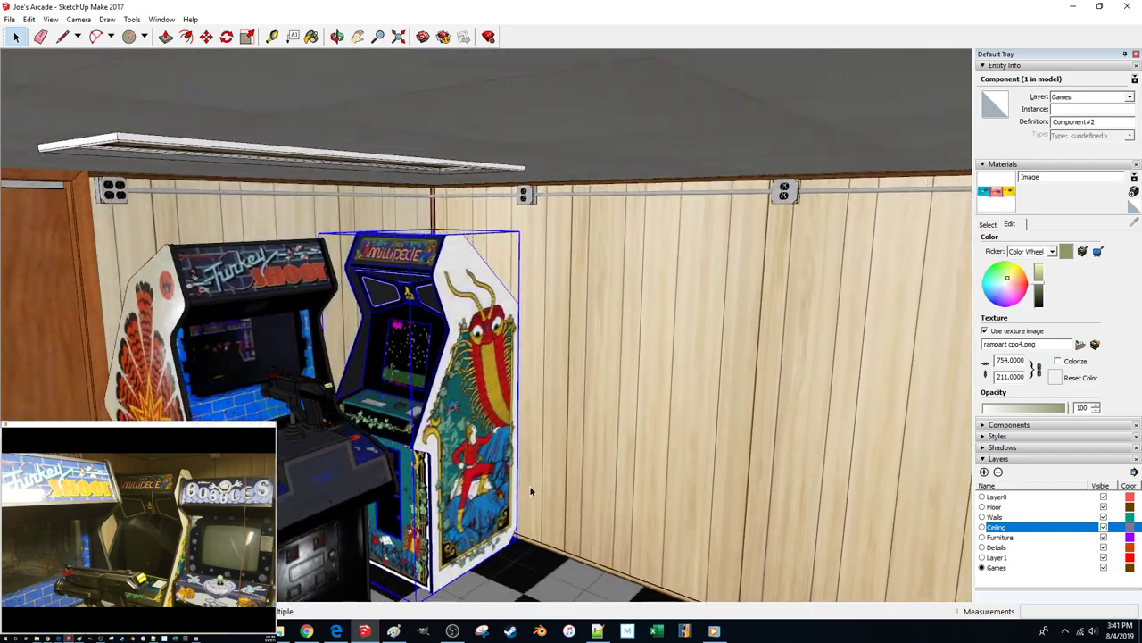
Move the Bubbles cabinet by its bottom back corner to the panelled wall beside the Millipede cabinet
scroll(530, 491, up, 6)
scroll(530, 487, down, 3)
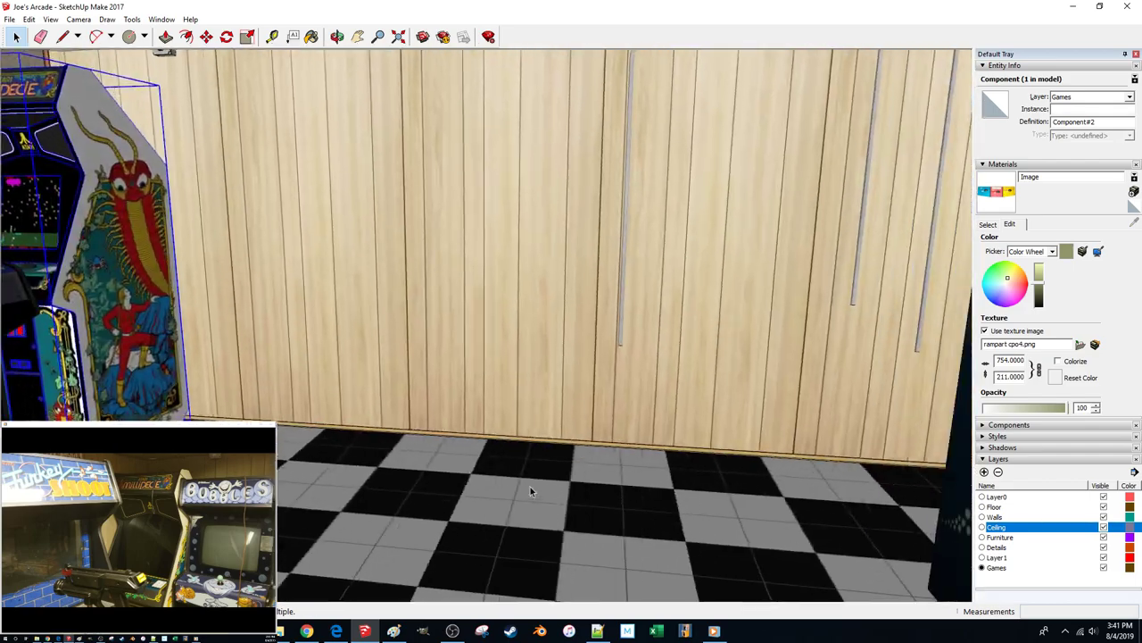
scroll(793, 511, up, 3)
scroll(790, 513, up, 1)
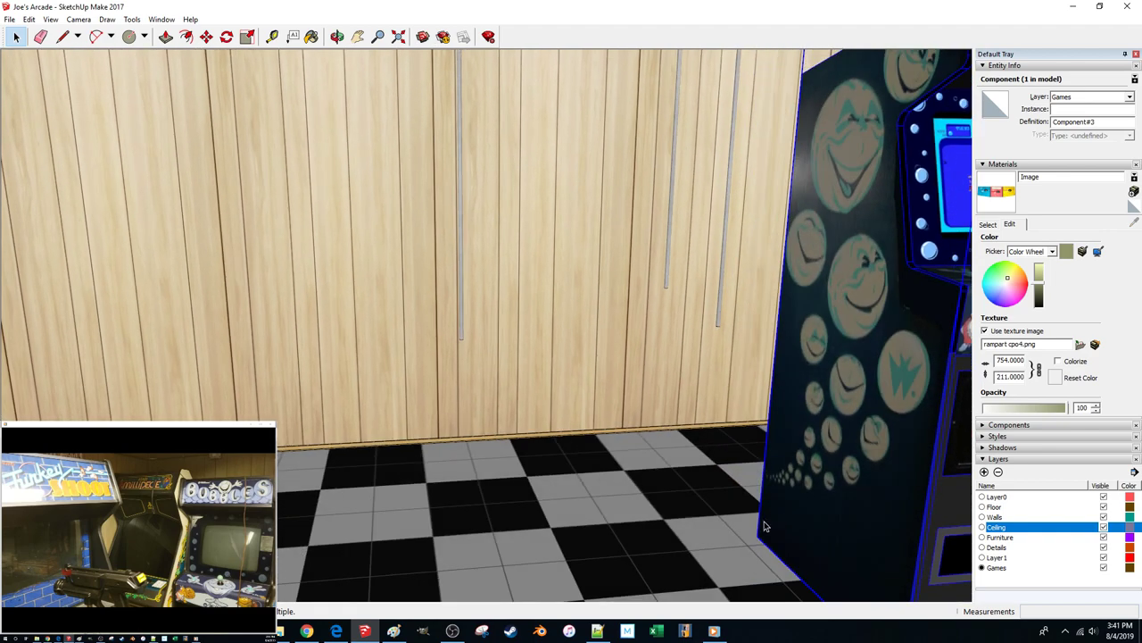
click(756, 537)
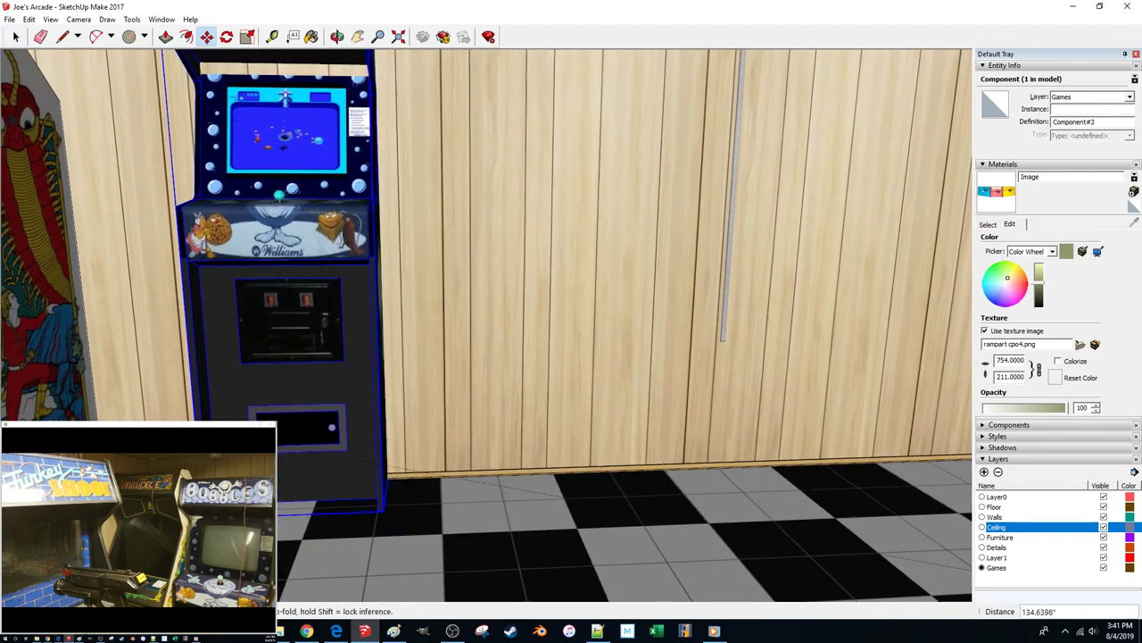
shift+middle_drag(383, 510, 502, 502)
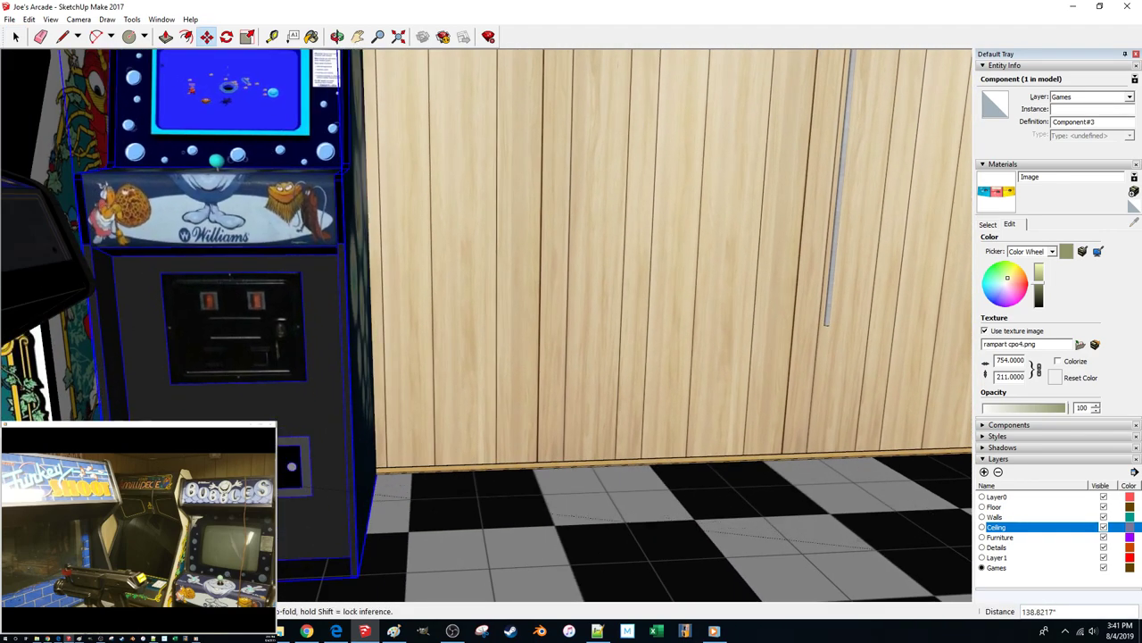
click(400, 478)
middle_drag(400, 479, 394, 471)
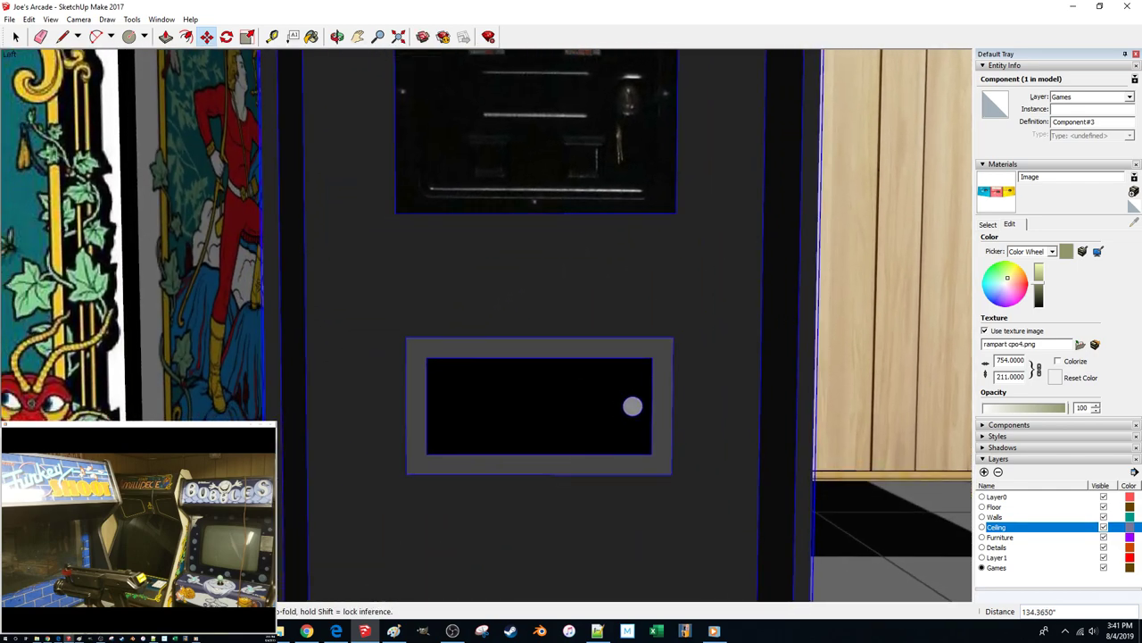
scroll(348, 480, up, 5)
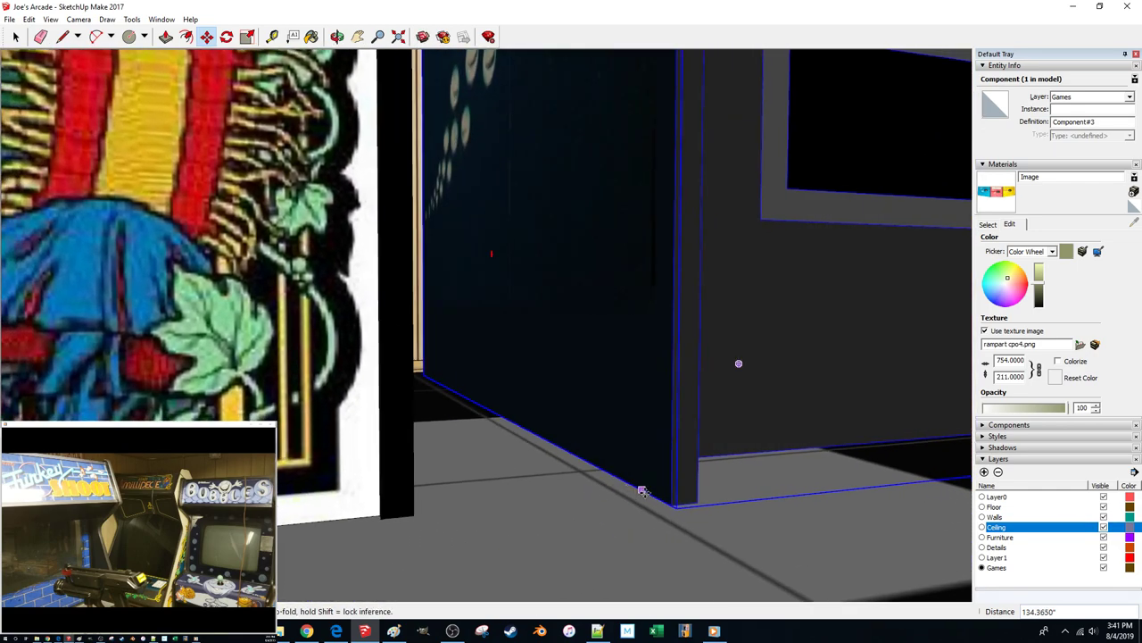
Move the Bubbles cabinet flush against the Millipede cabinet and back against the paneled wall's baseboard
drag(671, 504, 414, 506)
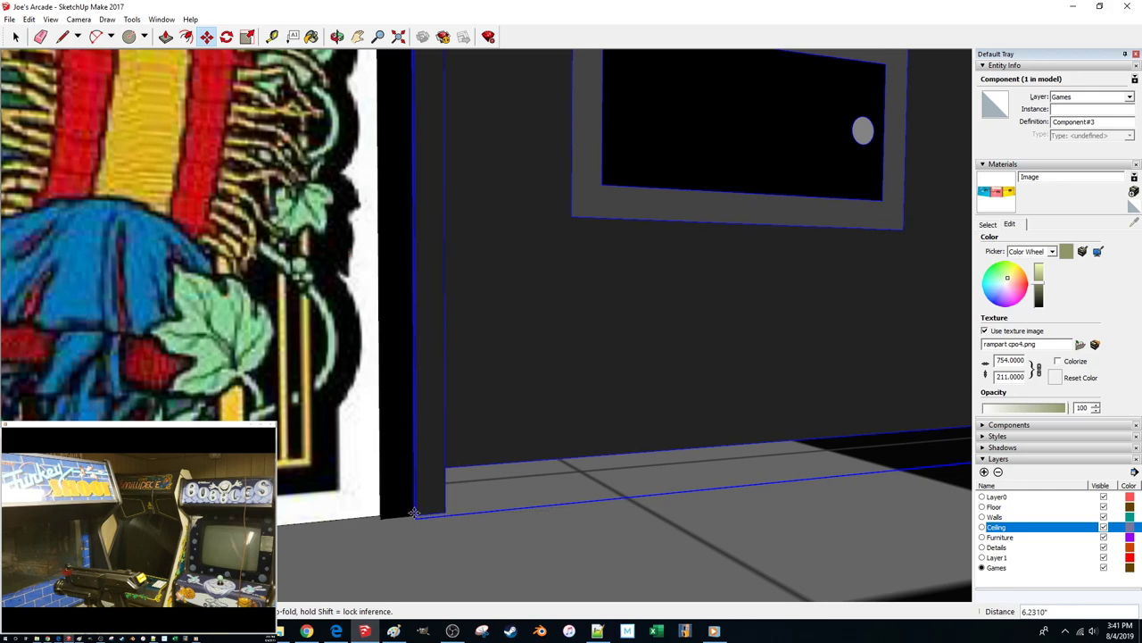
scroll(413, 514, down, 10)
scroll(360, 312, up, 6)
scroll(339, 299, down, 5)
scroll(332, 433, up, 4)
scroll(379, 492, up, 6)
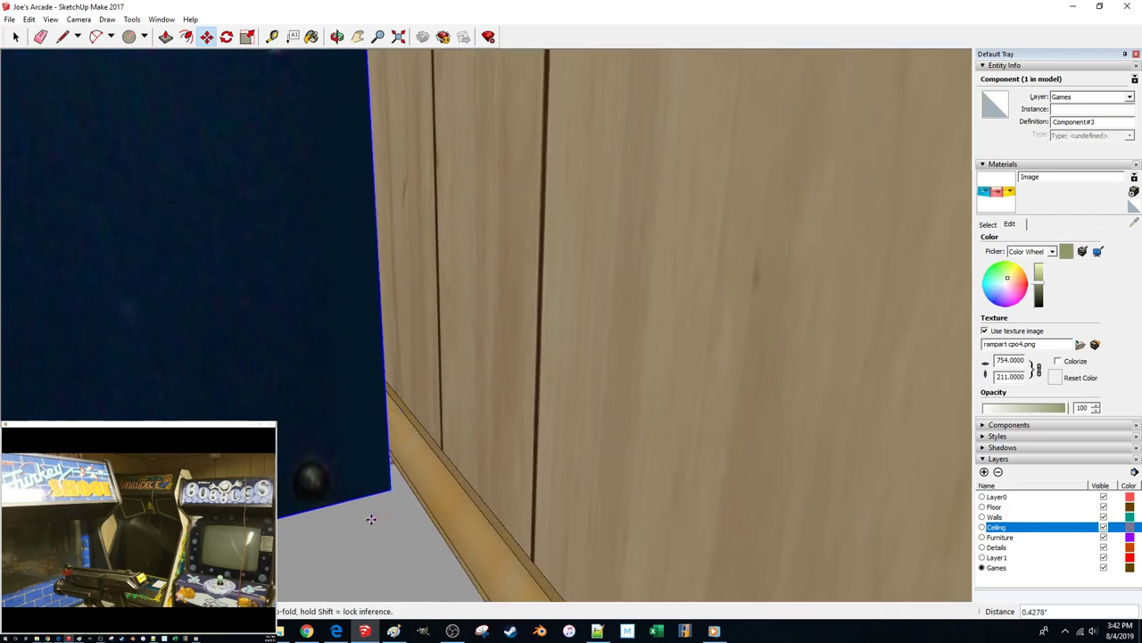
Offset the Bubbles cabinet 1 inch from the wall and 0.25 inch from the Millipede cabinet
text(1)
key(Return)
scroll(372, 520, down, 10)
scroll(497, 343, up, 3)
middle_drag(497, 344, 547, 385)
click(475, 547)
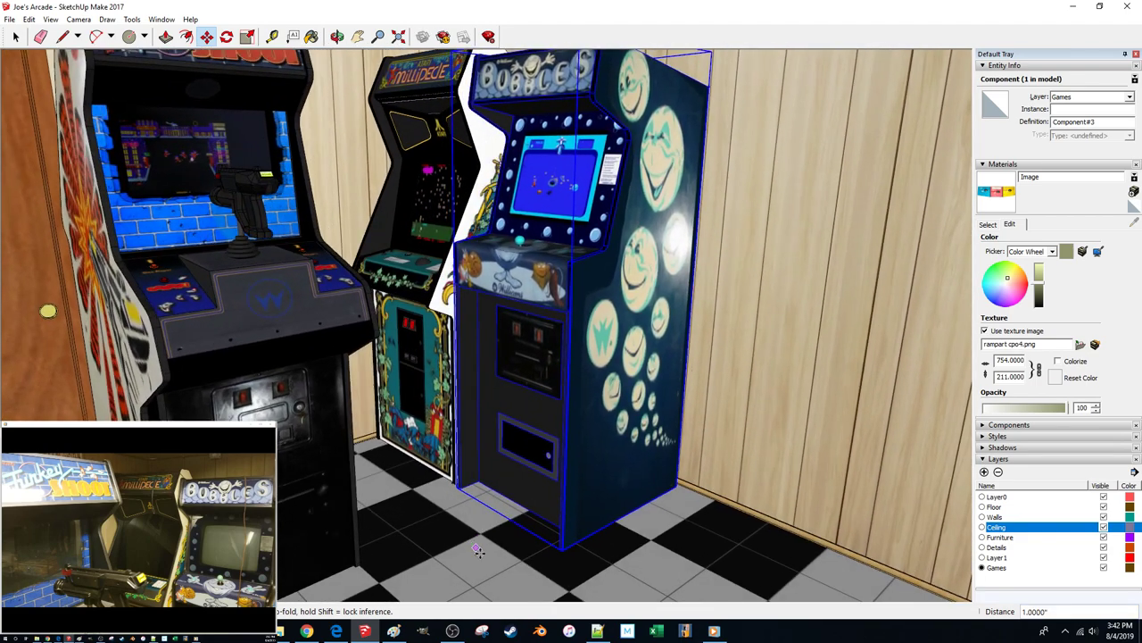
text(25)
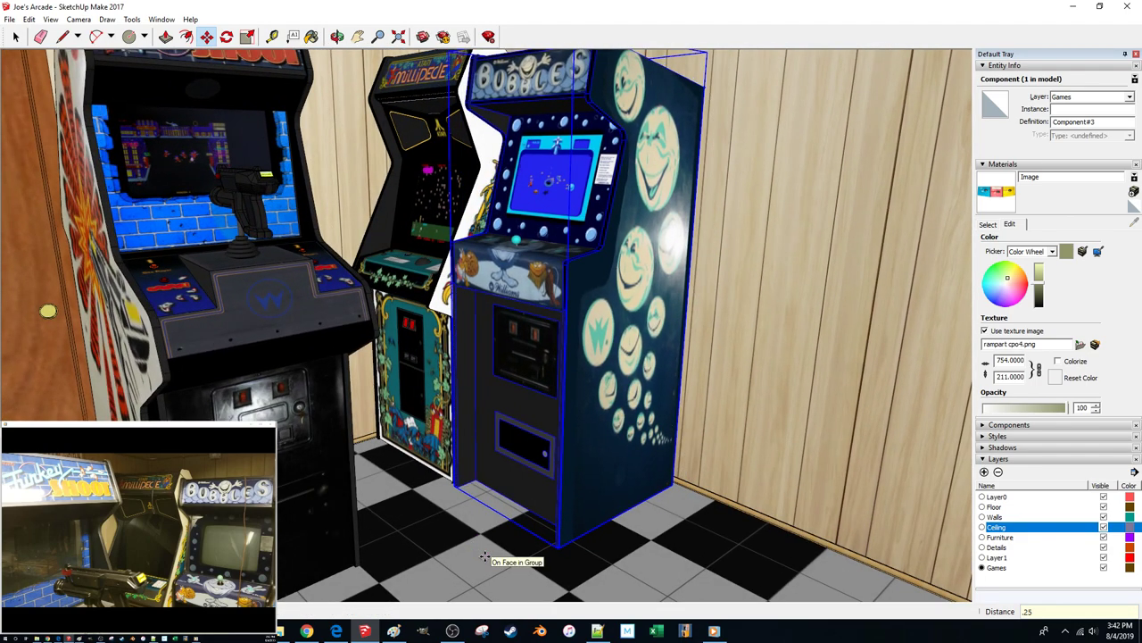
scroll(514, 303, down, 4)
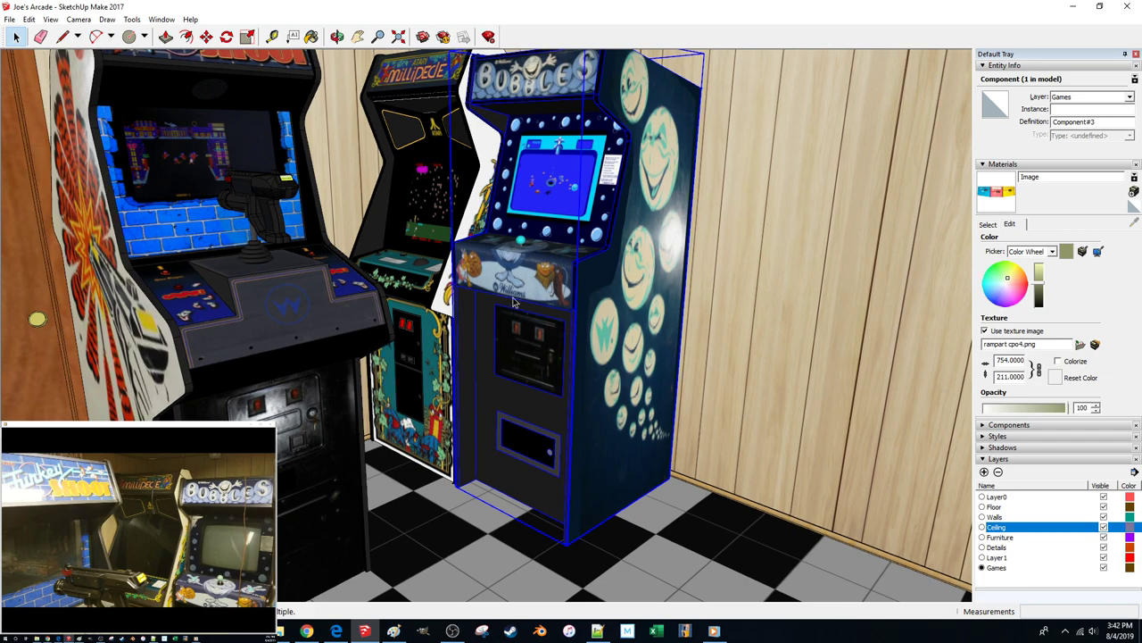
scroll(514, 302, up, 2)
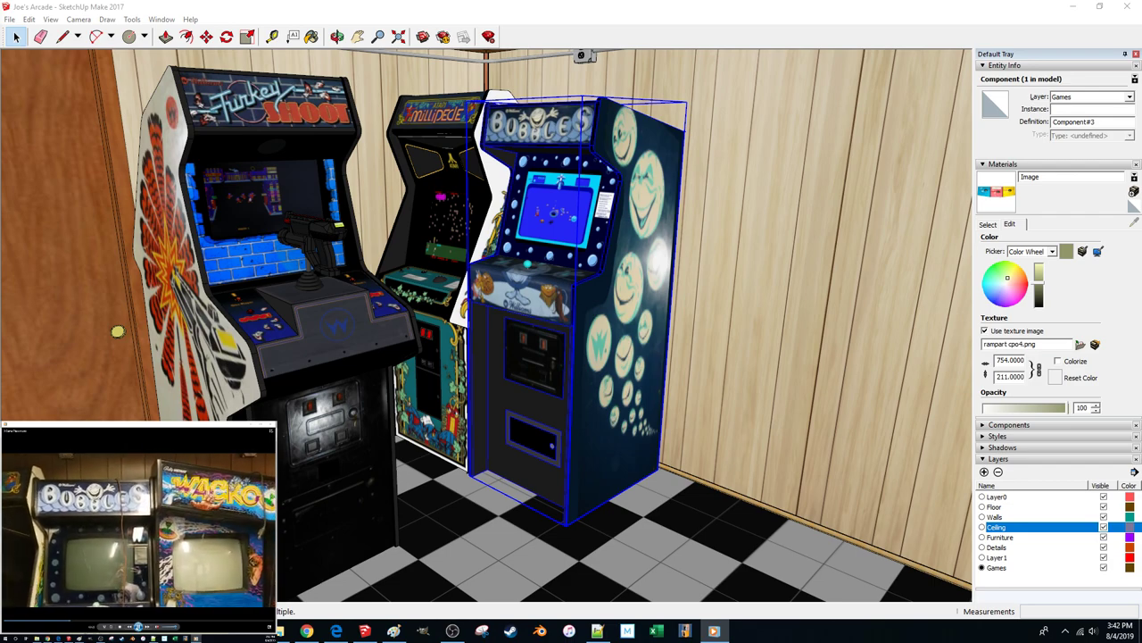
Move the Wacko cabinet from outside the building onto the checkered floor of the arcade room
scroll(485, 280, down, 10)
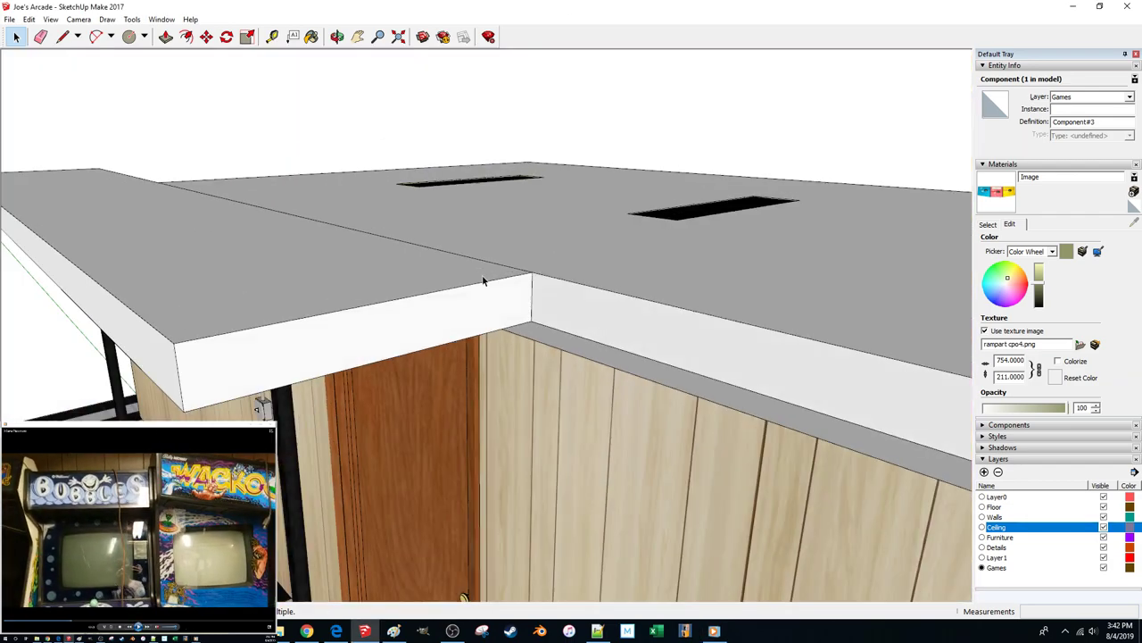
middle_drag(589, 337, 396, 388)
scroll(395, 387, down, 2)
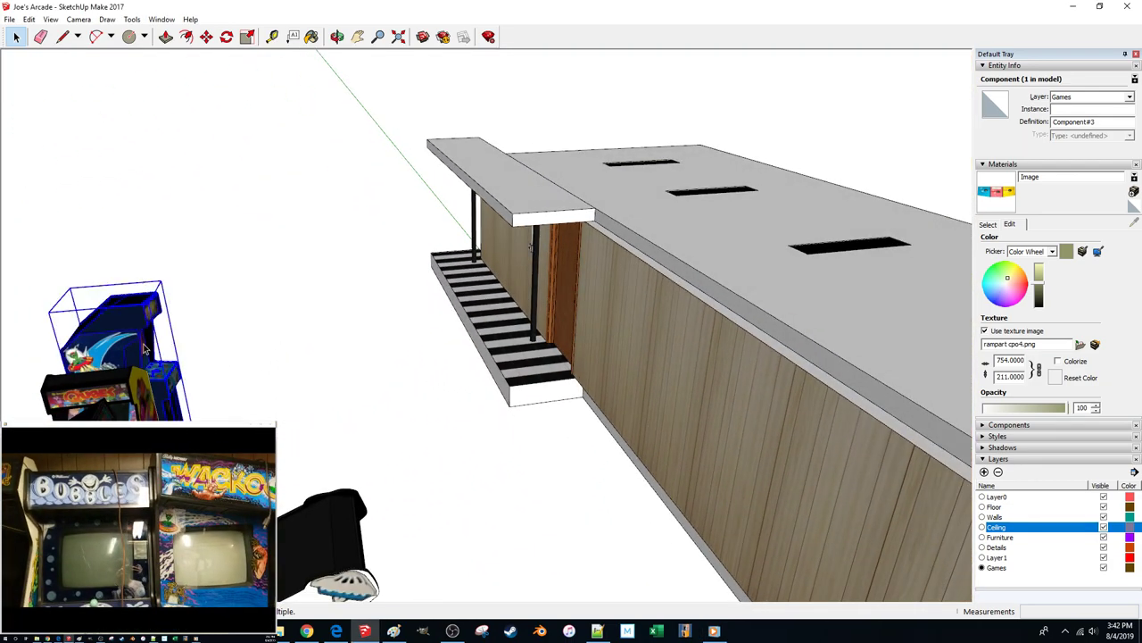
key(ctrl+x)
key(ctrl+v)
scroll(526, 353, up, 12)
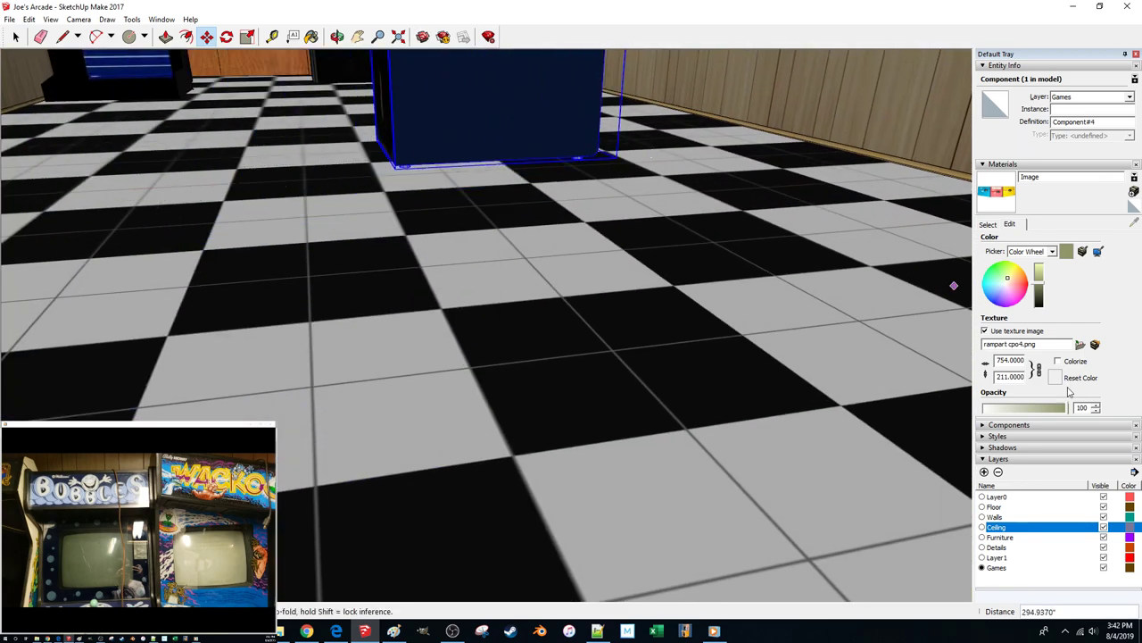
Hide the Ceiling layer and rotate the Wacko cabinet 180 degrees about its bottom corner
scroll(851, 413, down, 4)
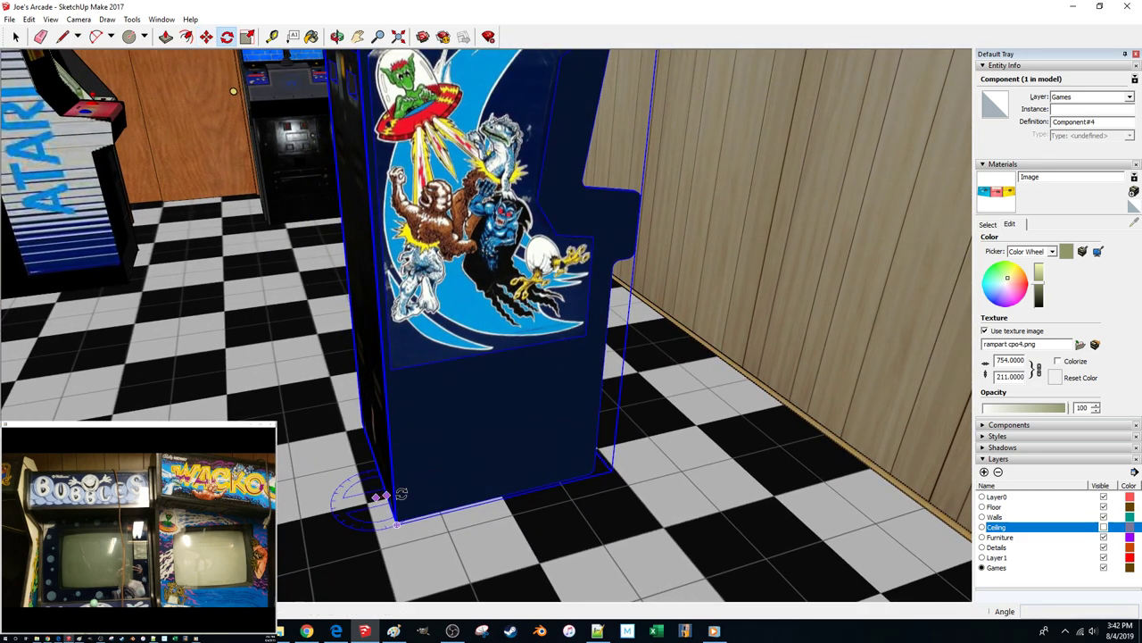
click(731, 411)
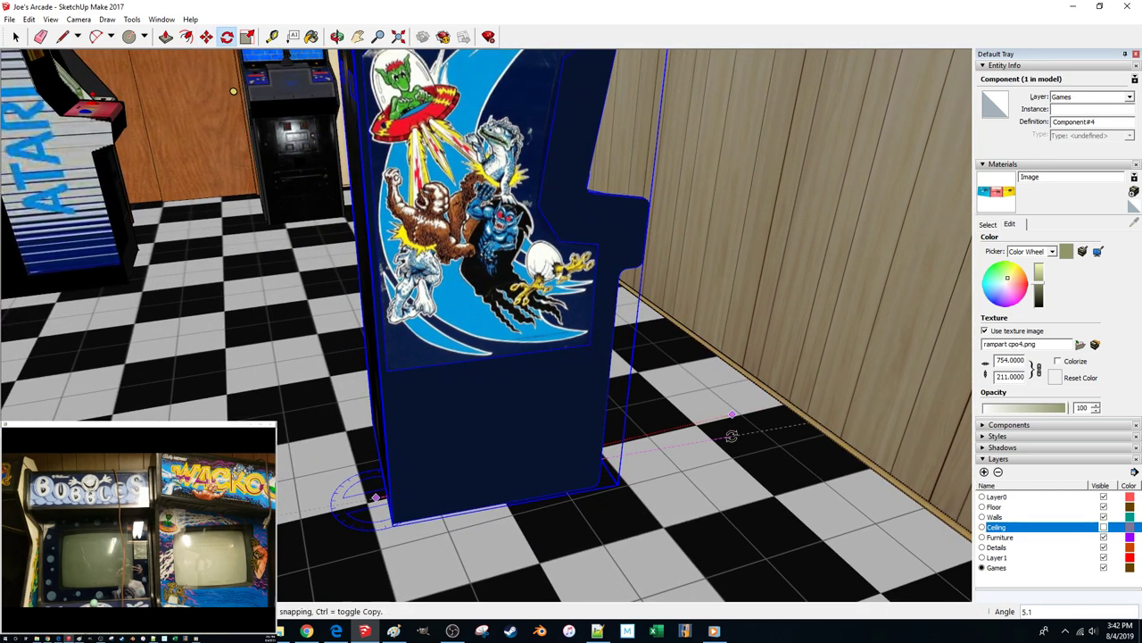
key(Return)
Lower the Wacko cabinet so that its feet rest on the arcade floor
key(m)
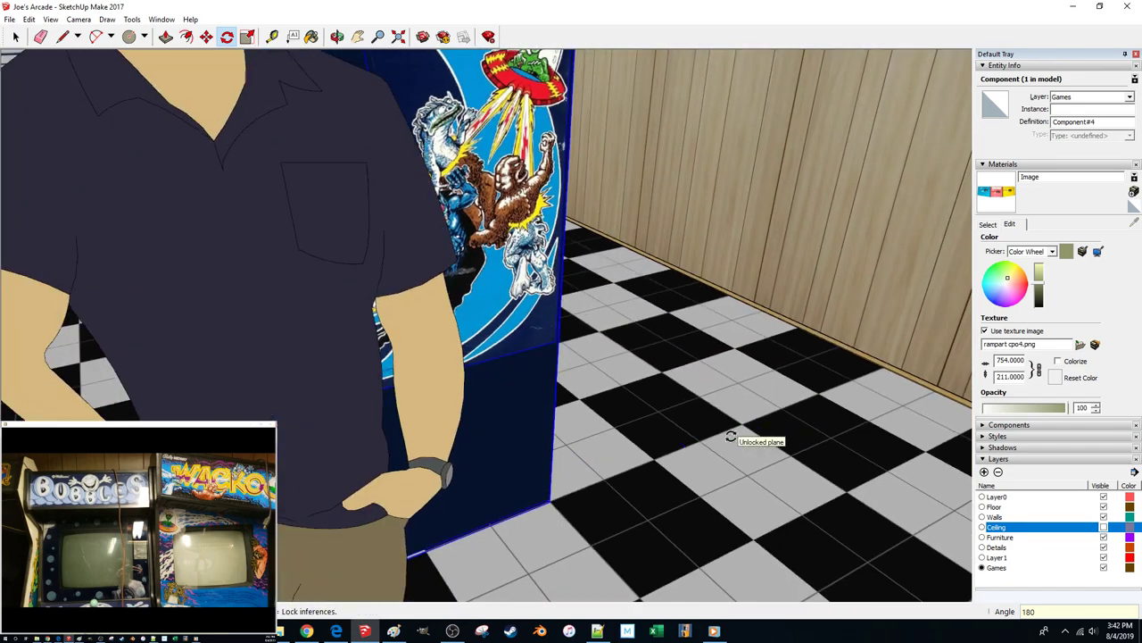
scroll(709, 432, up, 8)
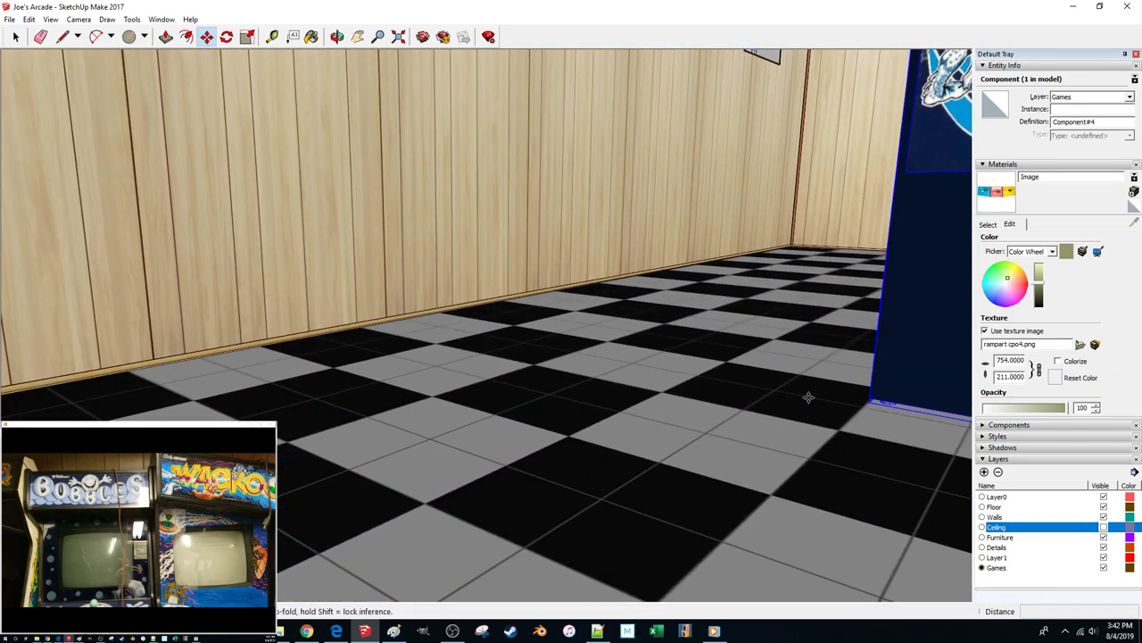
mouse_move(928, 398)
middle_down()
mouse_move(798, 395)
mouse_move(594, 344)
mouse_move(611, 346)
middle_up()
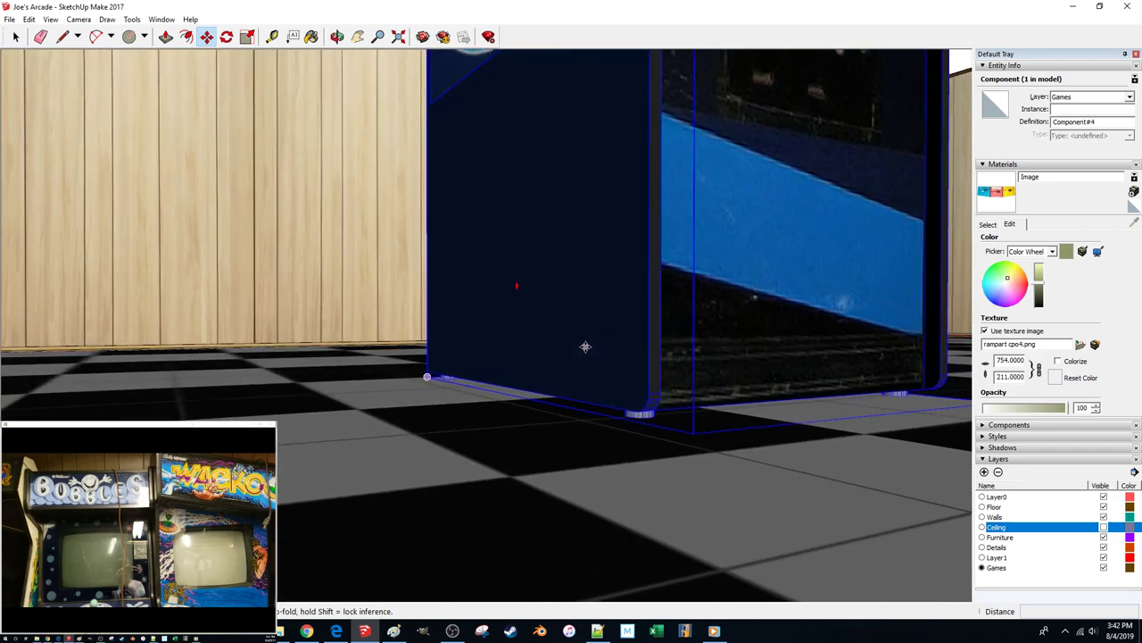
scroll(586, 346, down, 4)
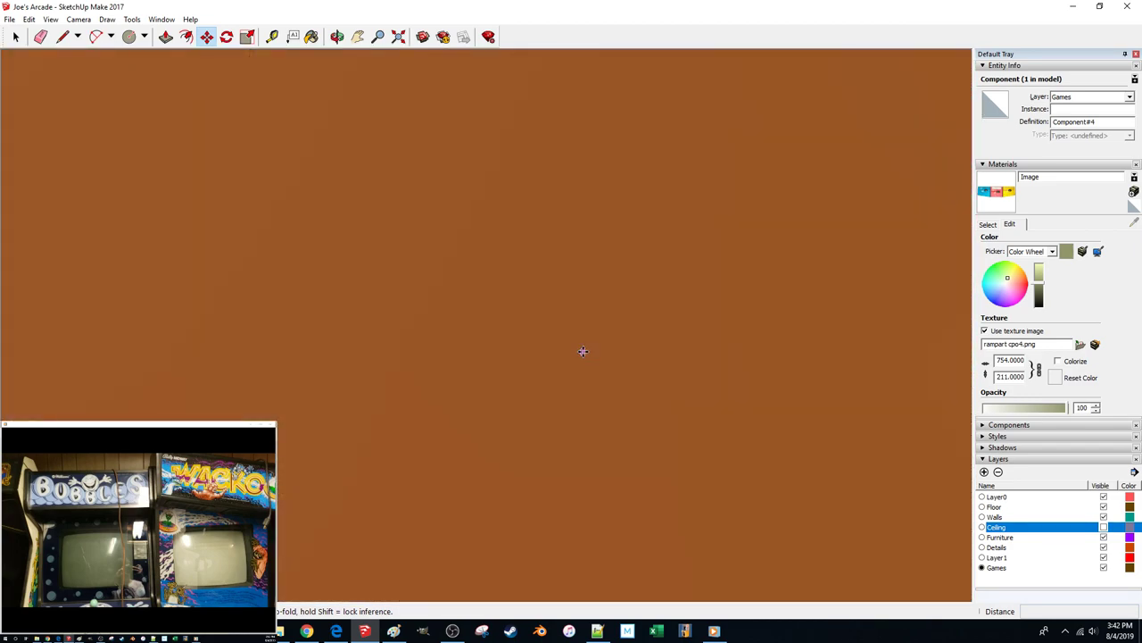
scroll(581, 352, up, 3)
middle_drag(581, 352, 531, 418)
middle_drag(477, 467, 470, 344)
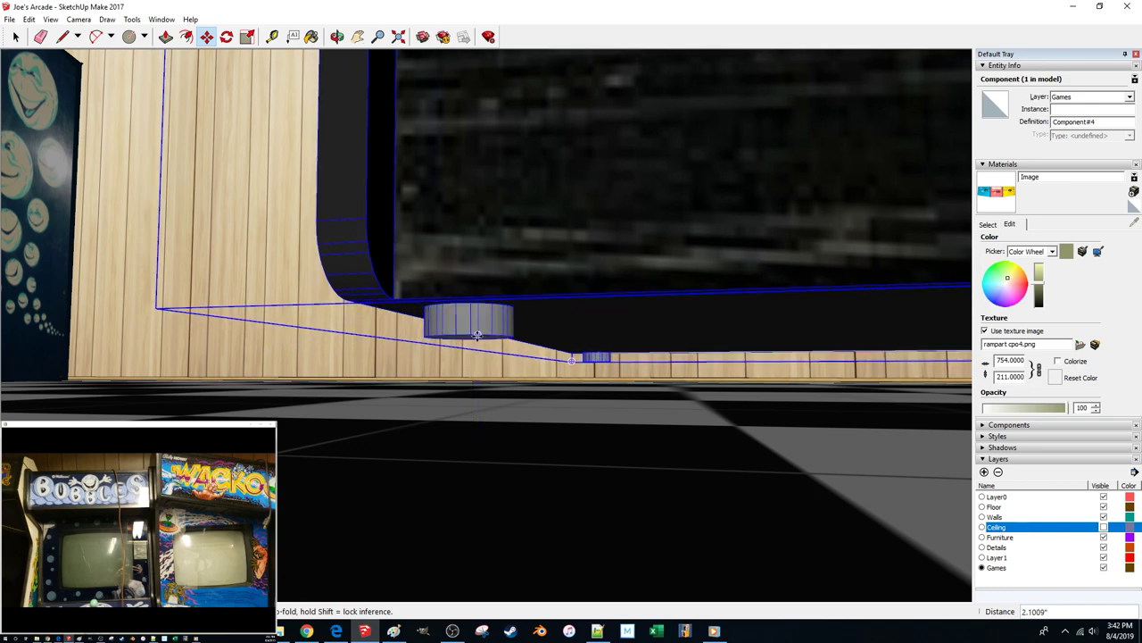
click(477, 336)
middle_drag(277, 489, 277, 489)
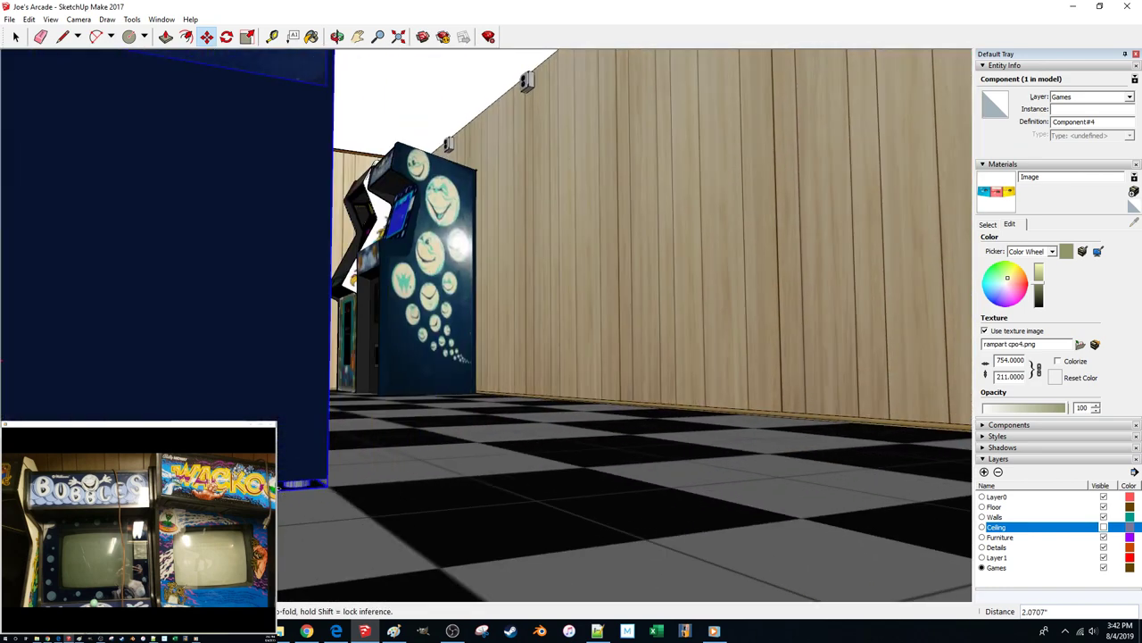
Move the Wacko cabinet along the red axis until its rear corner meets the wall's baseboard
click(324, 479)
scroll(437, 403, up, 8)
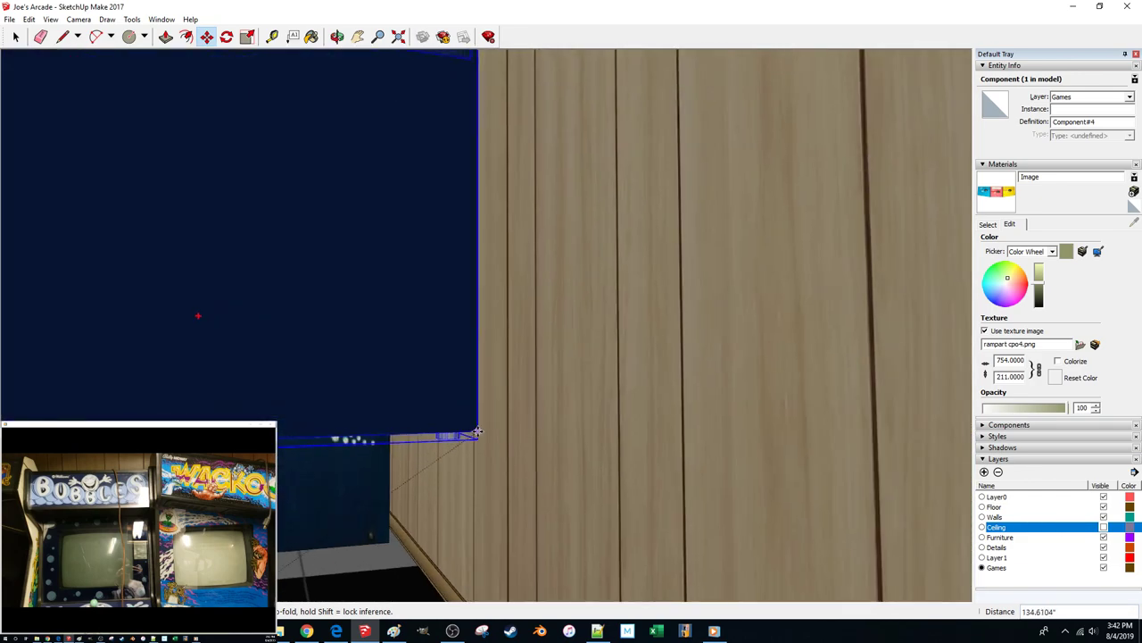
key(Right)
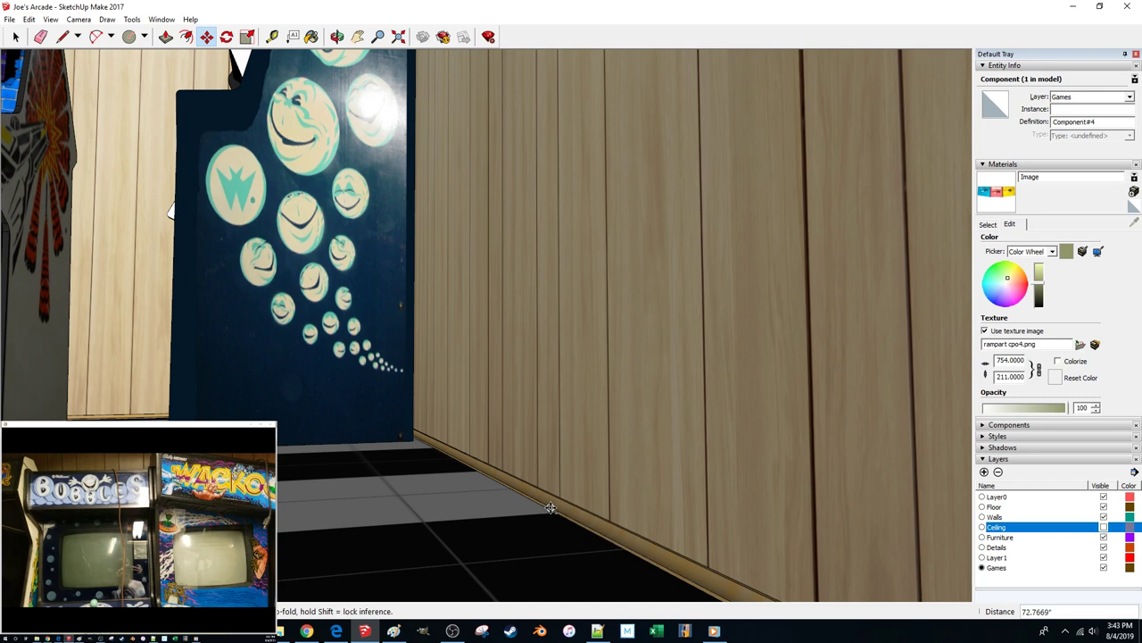
drag(547, 496, 448, 518)
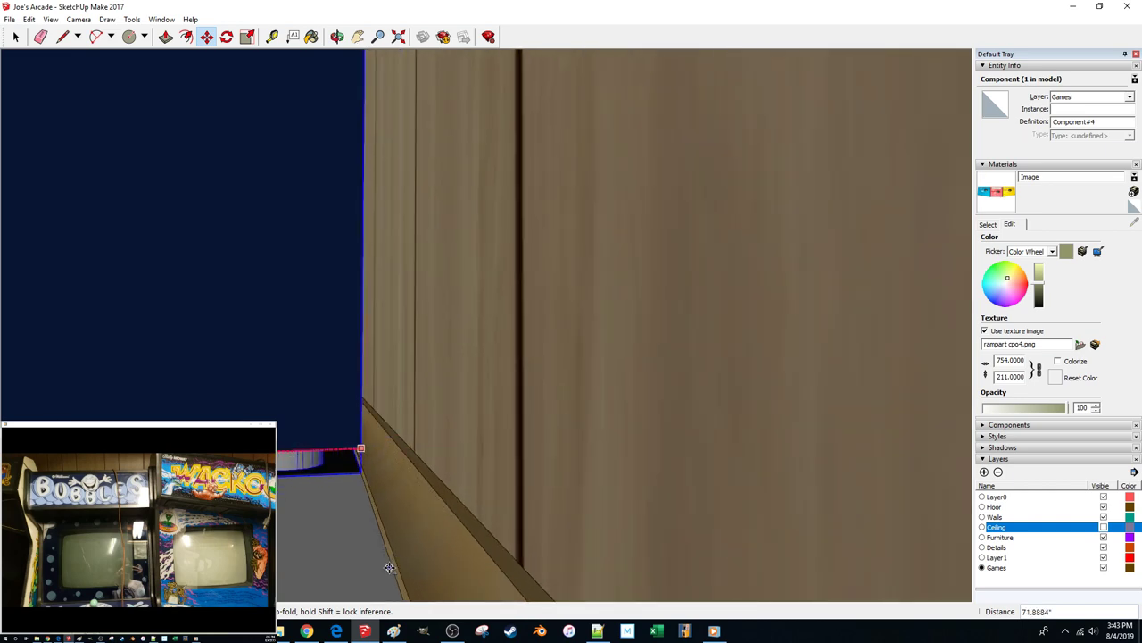
click(394, 574)
Offset the Wacko cabinet 1 inch away from the wall behind it
scroll(387, 545, down, 5)
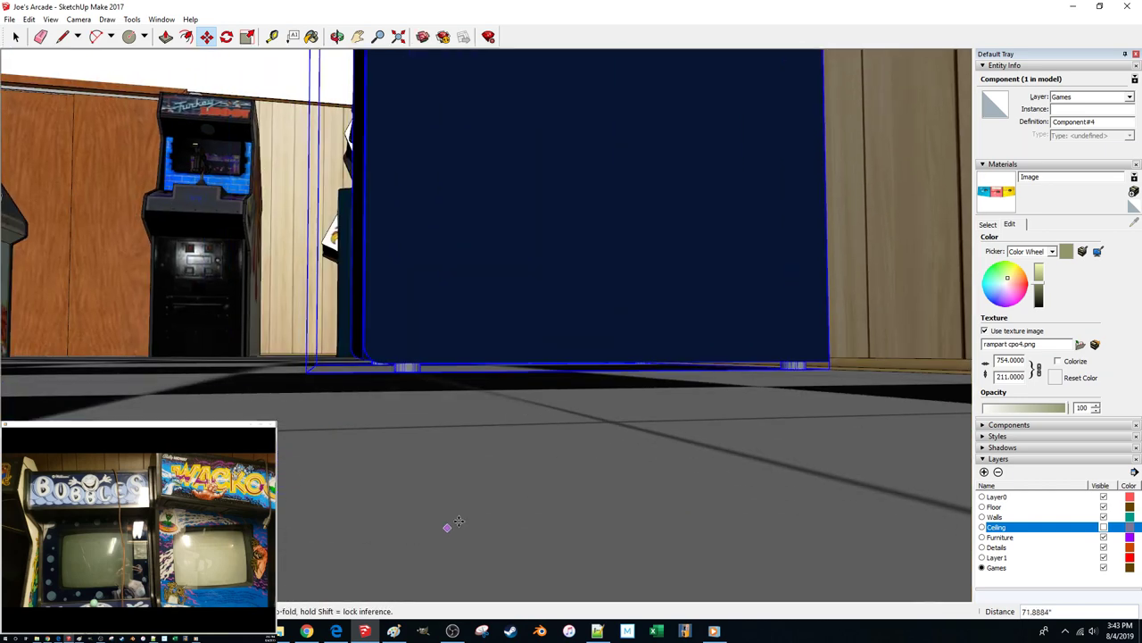
middle_drag(439, 530, 658, 429)
scroll(657, 429, down, 3)
drag(516, 510, 483, 516)
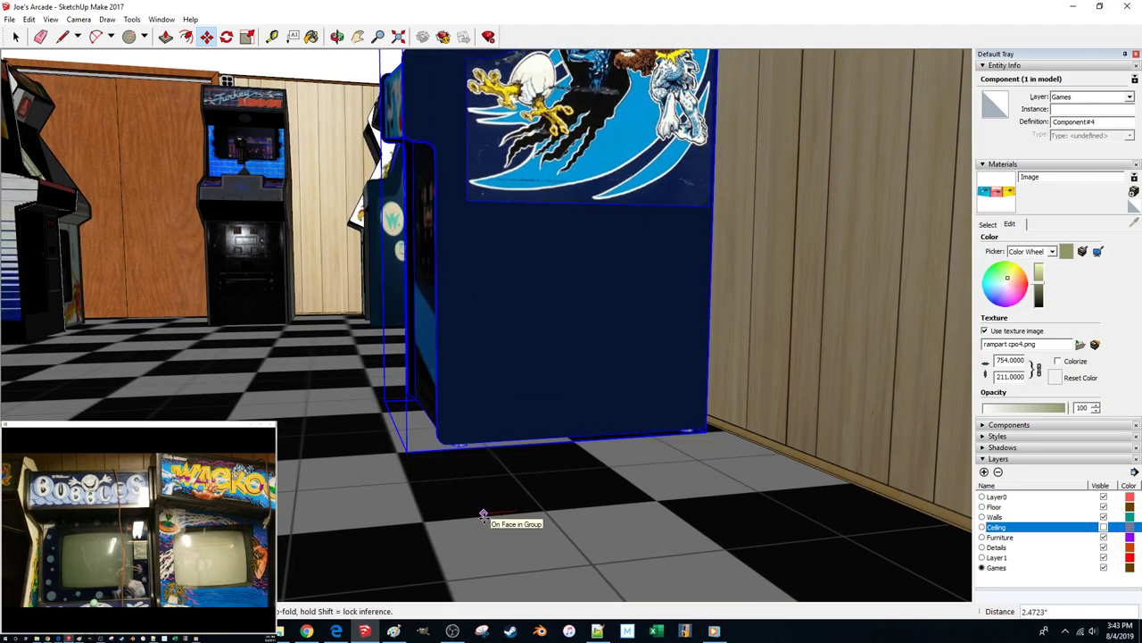
text(1)
key(Return)
Move the Wacko cabinet up beside the Bubbles cabinet and leave a 0.25 inch gap between them
middle_drag(483, 516, 509, 310)
click(506, 309)
scroll(464, 332, down, 3)
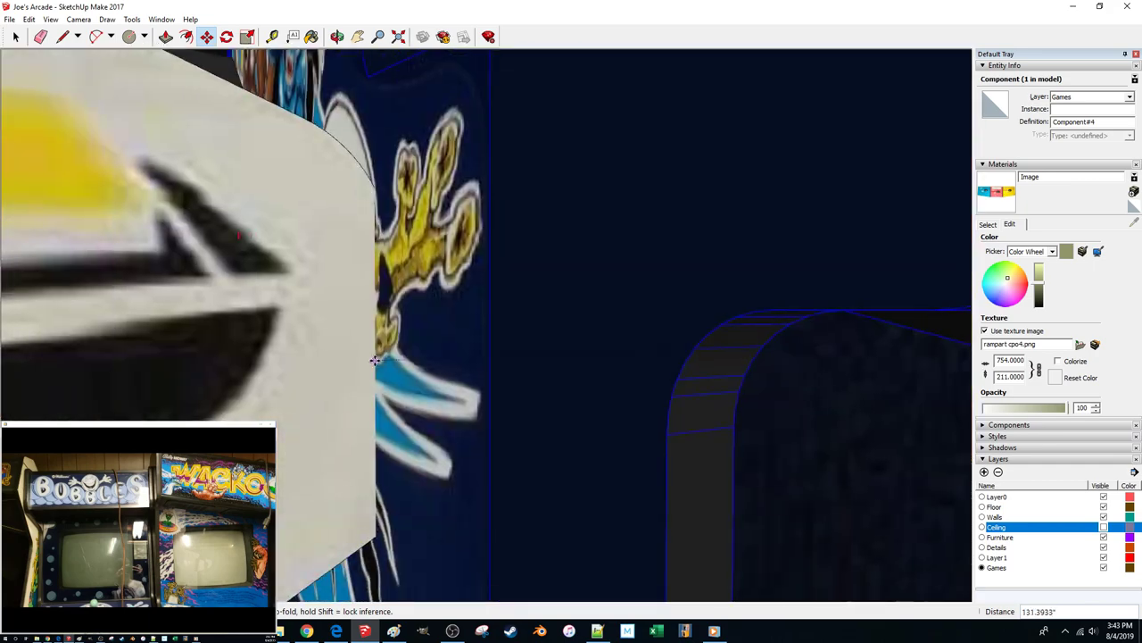
middle_drag(375, 361, 469, 525)
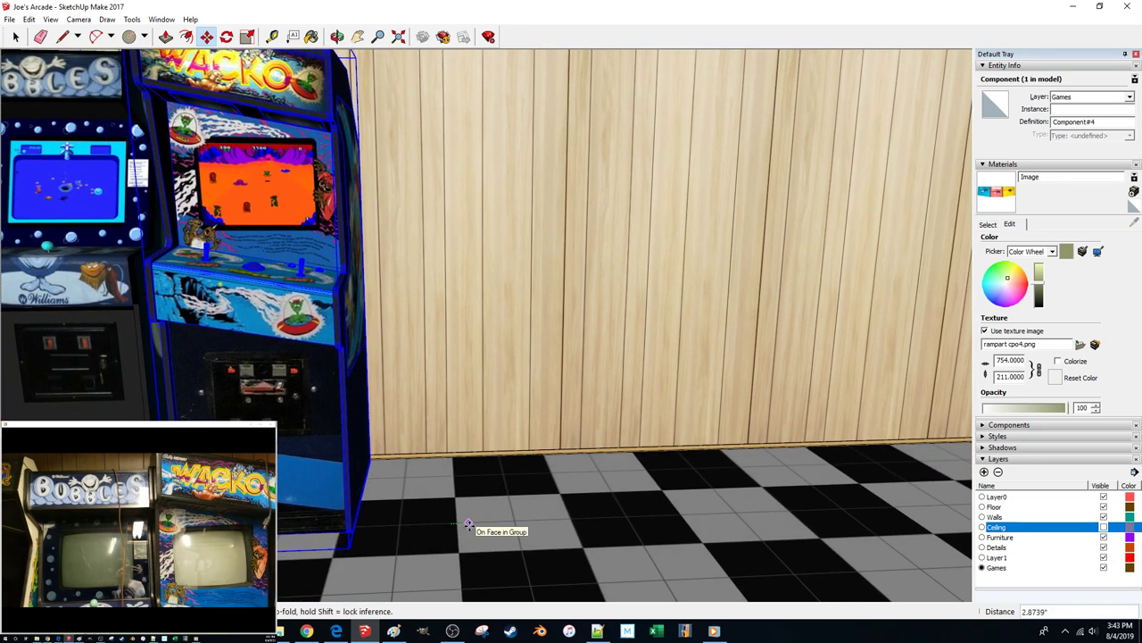
key(Return)
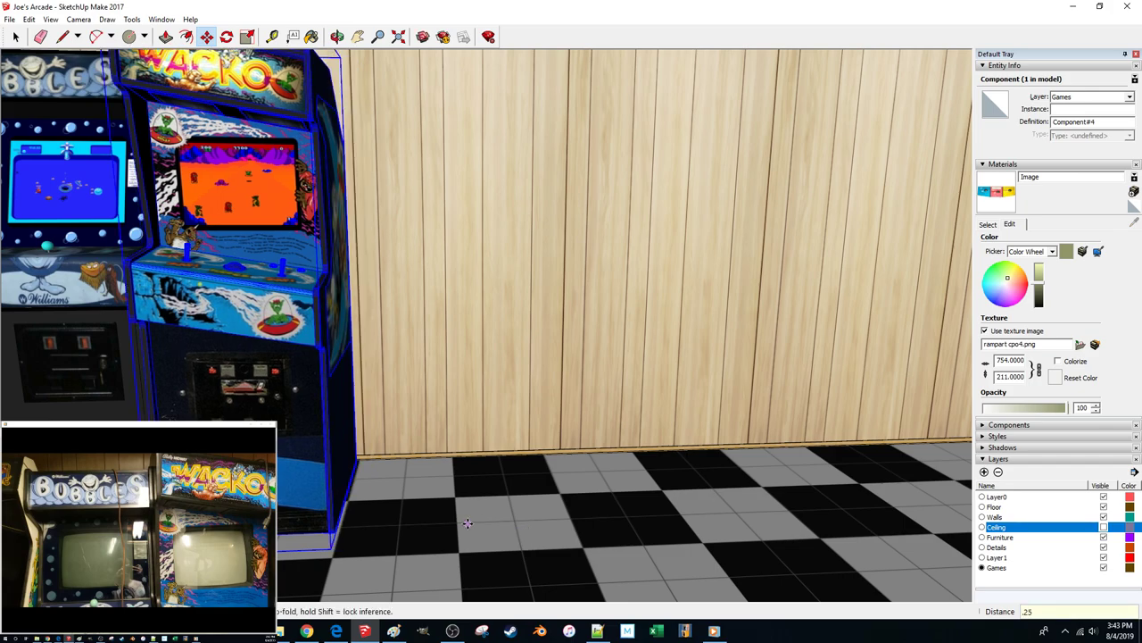
middle_drag(440, 490, 615, 465)
scroll(614, 461, up, 4)
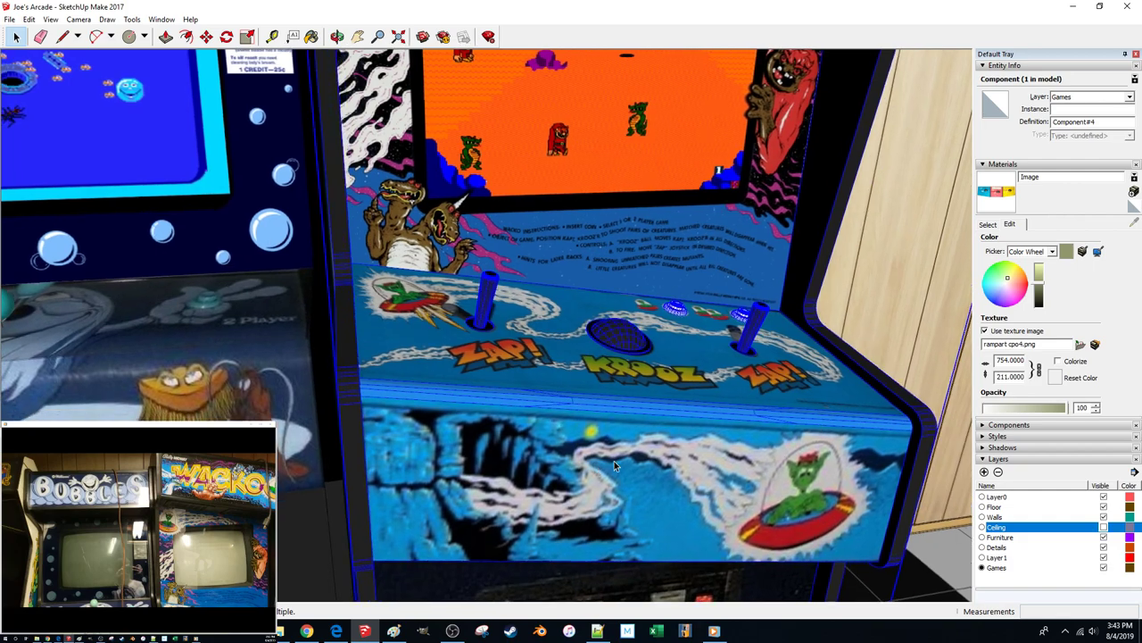
scroll(614, 460, down, 2)
Move the yellow Q*bert's Qubes cabinet from outside the building into the arcade room by its bottom corner
scroll(614, 459, down, 10)
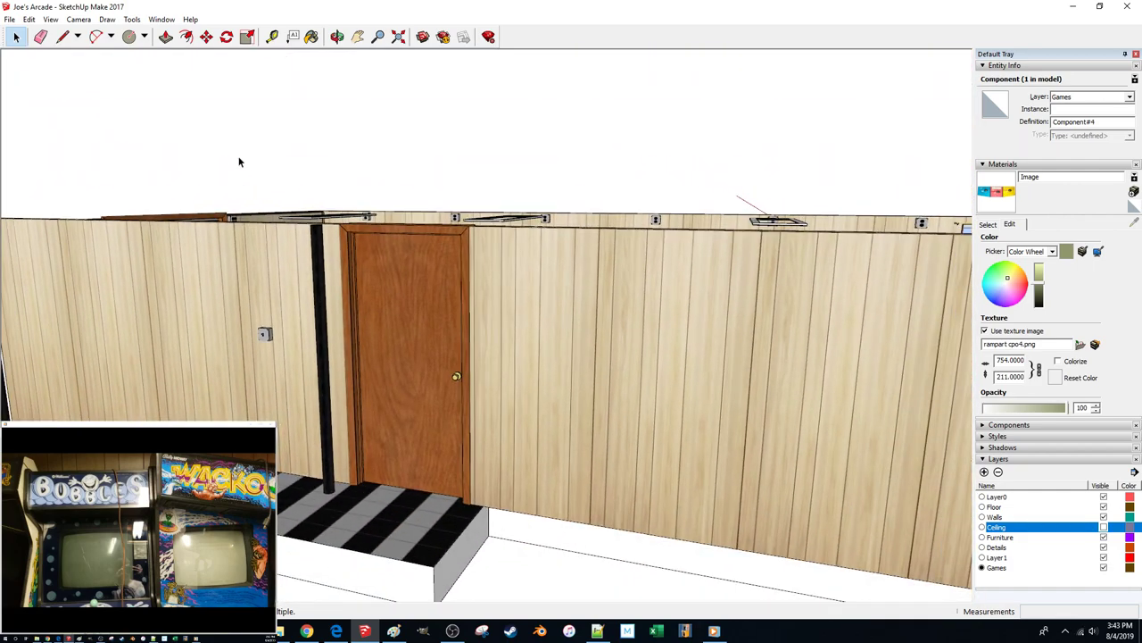
click(263, 217)
middle_drag(262, 217, 306, 408)
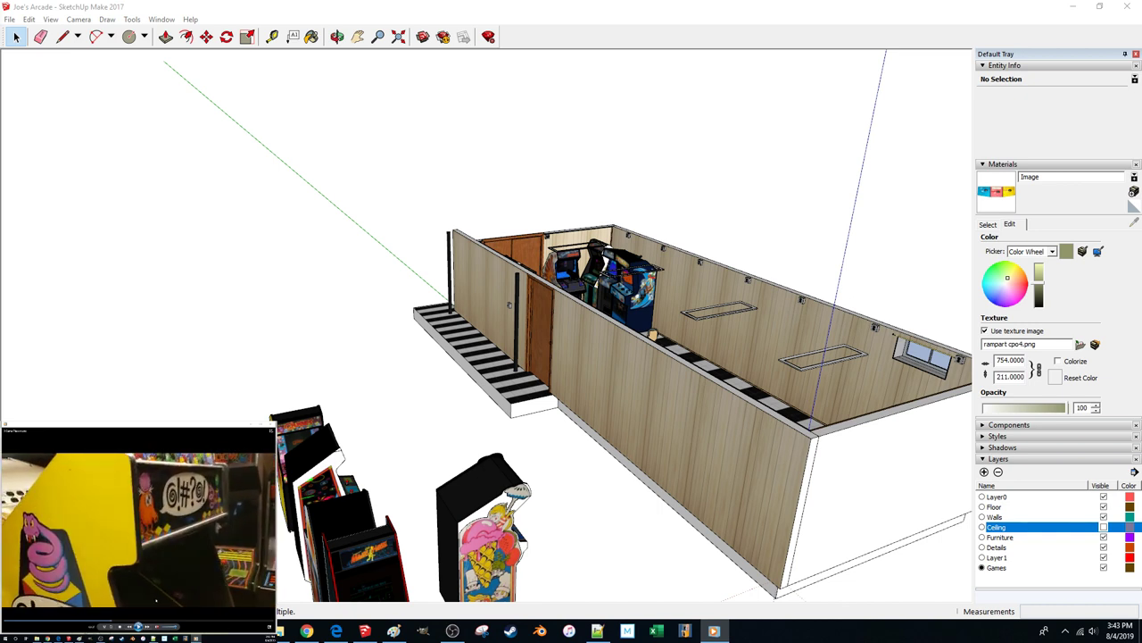
click(308, 420)
middle_drag(308, 421, 404, 481)
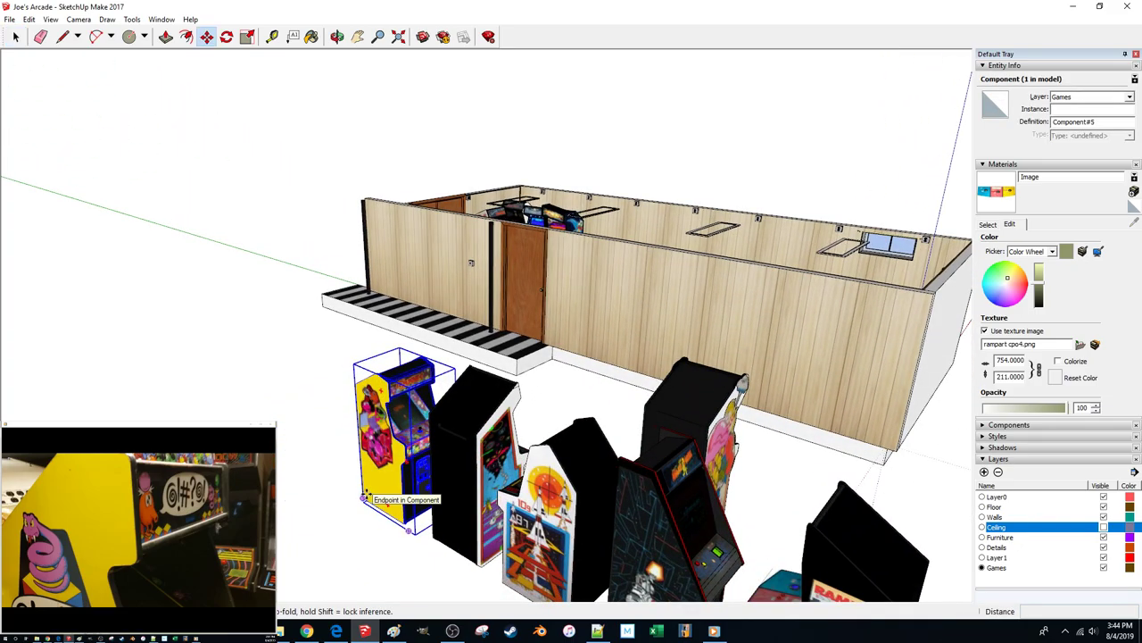
click(364, 496)
scroll(451, 450, up, 8)
Raise the Q*bert's Qubes cabinet 2 inches so that its base sits on the floor
middle_drag(448, 490, 388, 453)
scroll(411, 496, up, 6)
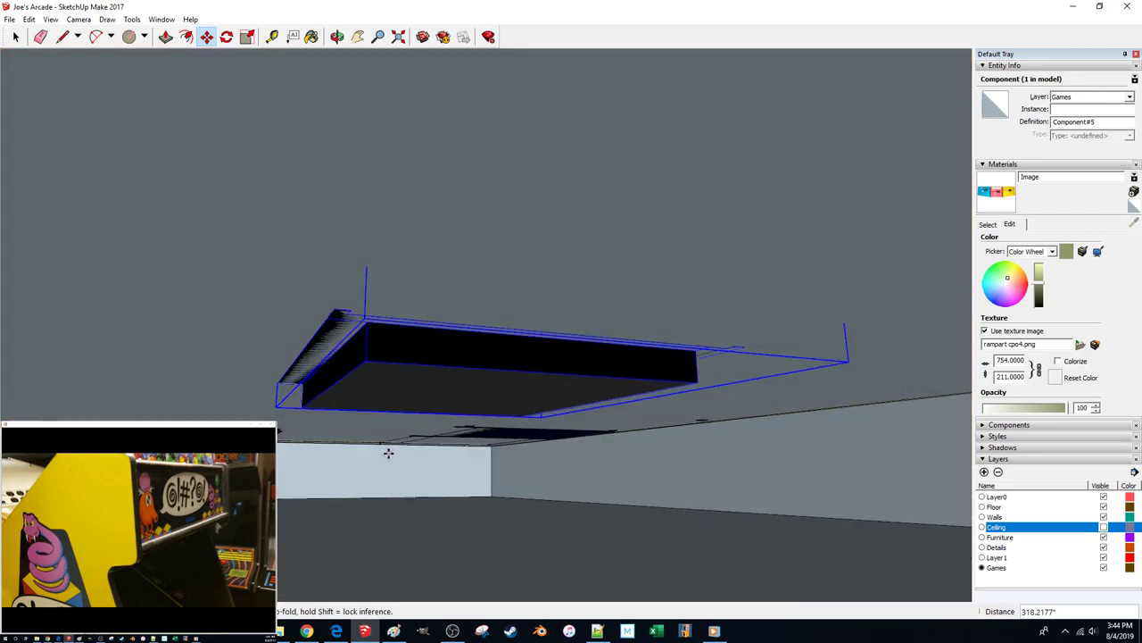
click(365, 363)
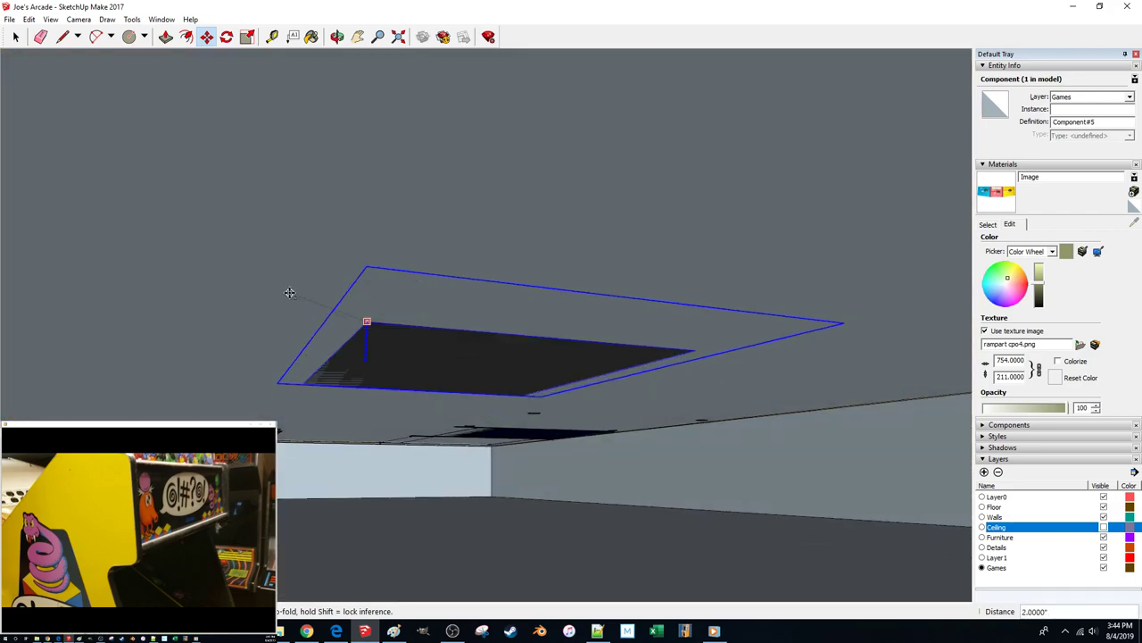
middle_drag(290, 295, 422, 502)
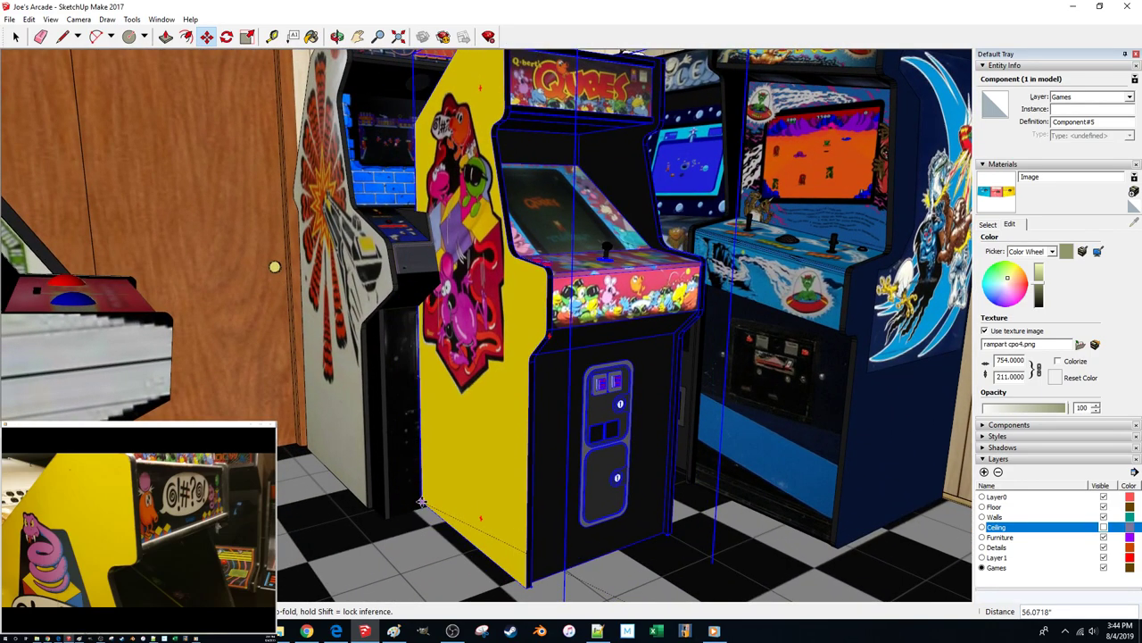
Move the Q*bert's Qubes cabinet along the green axis toward the Turkey Shoot cabinet
key(Left)
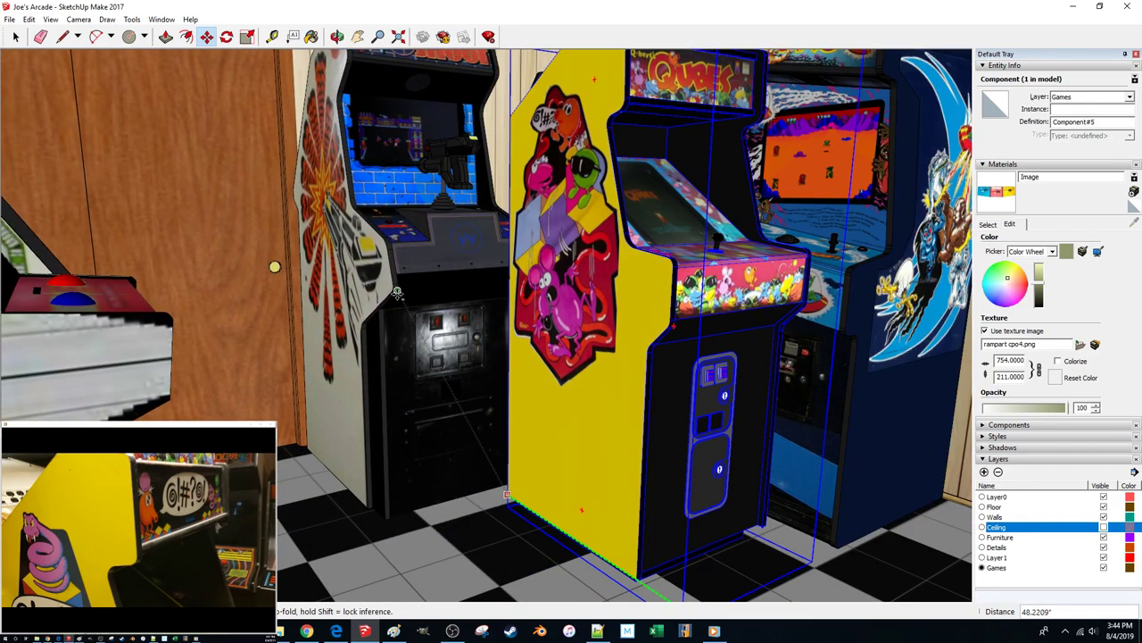
drag(549, 477, 350, 297)
middle_drag(554, 335, 388, 336)
middle_drag(487, 337, 523, 433)
scroll(382, 339, down, 8)
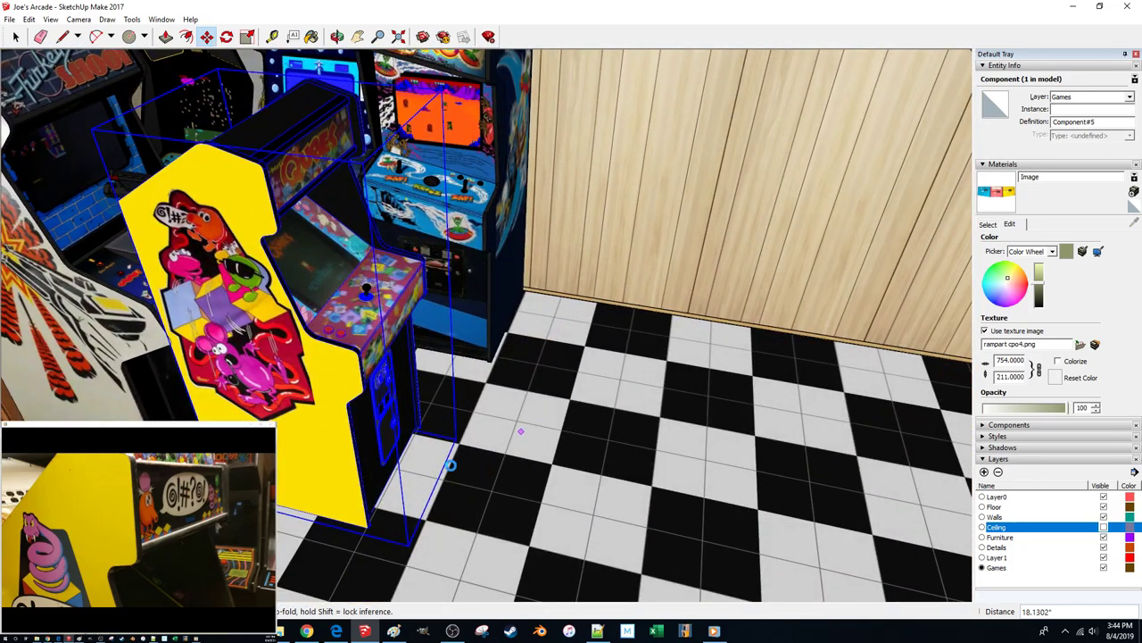
middle_drag(451, 465, 459, 463)
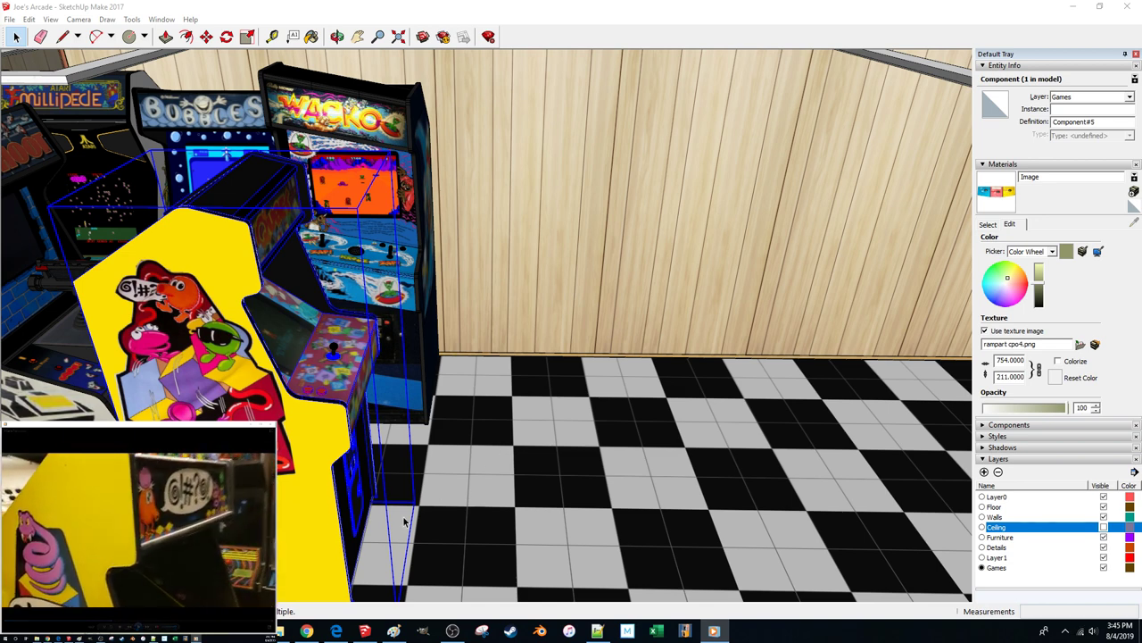
Copy the Q*bert's Qubes cabinet 30 inches along the green axis, away from the Wacko cabinet, and delete the original
scroll(467, 273, up, 10)
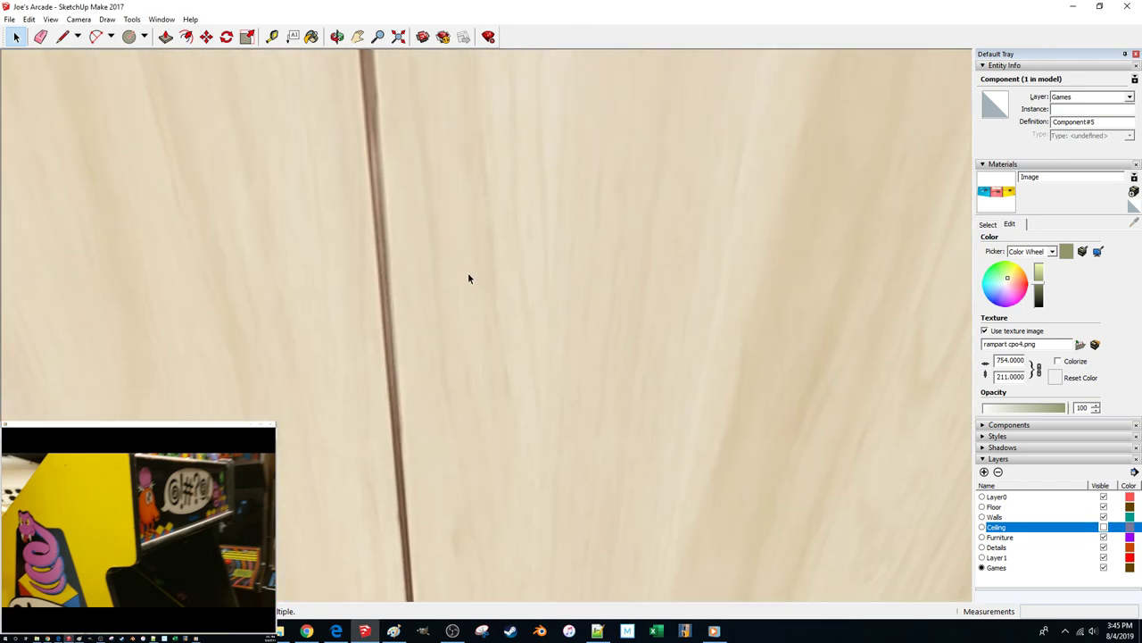
scroll(465, 270, down, 10)
click(454, 505)
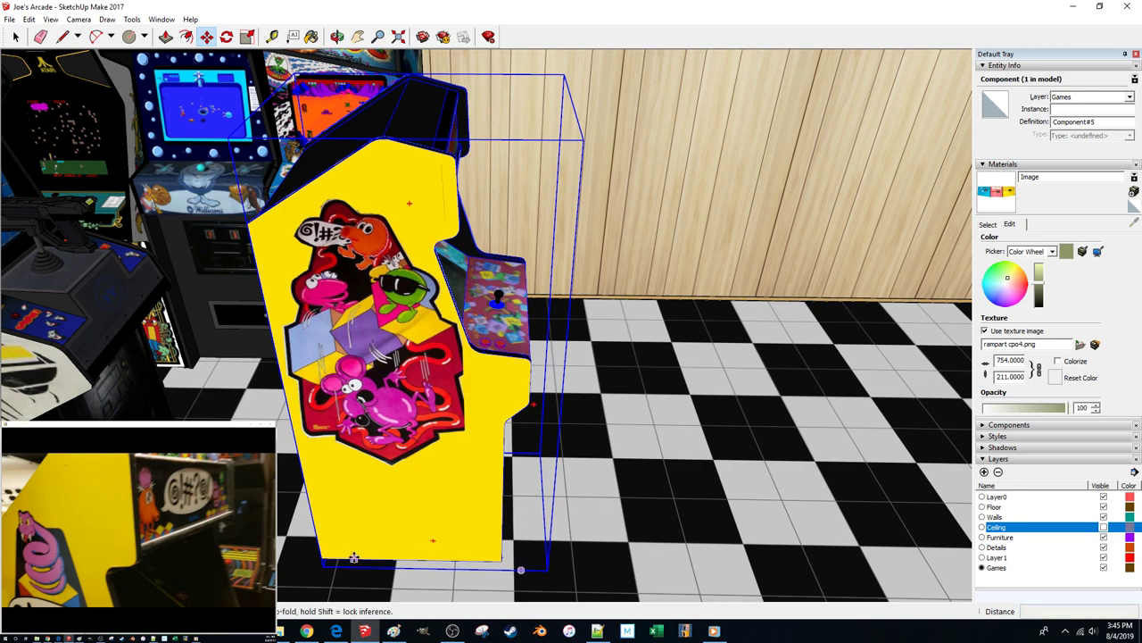
key(ctrl)
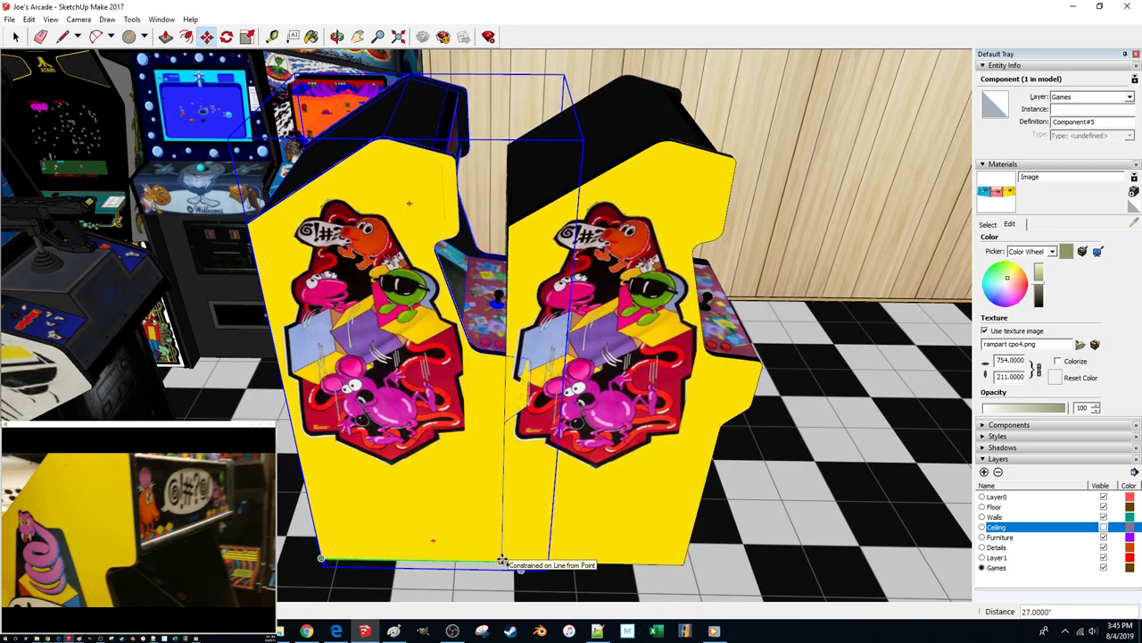
click(530, 393)
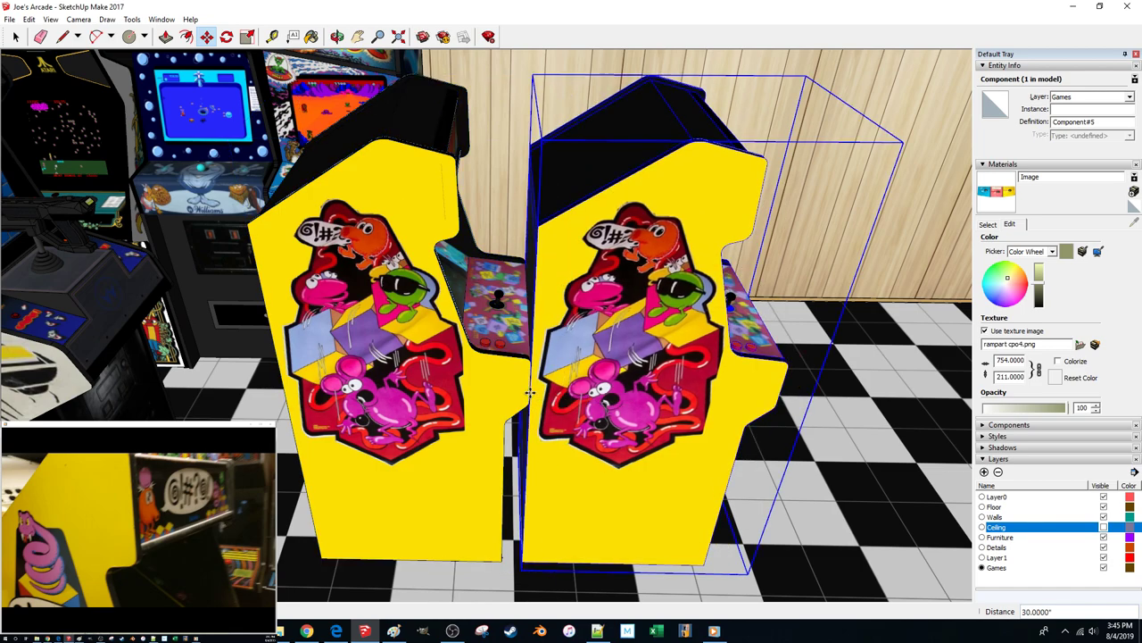
key(space)
click(422, 416)
key(Delete)
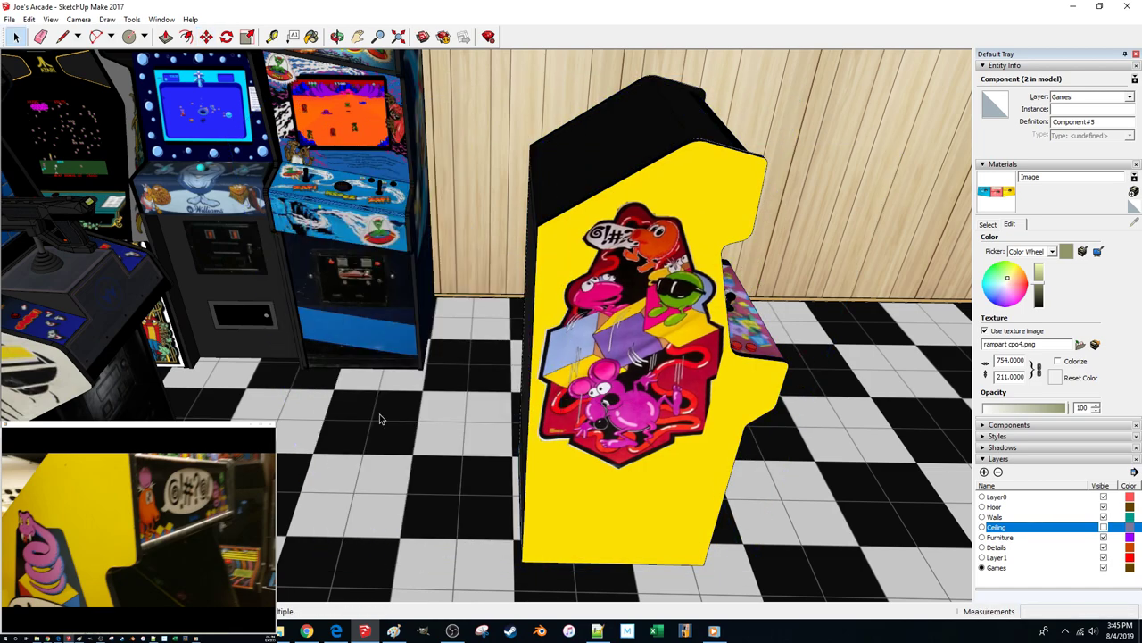
middle_drag(383, 417, 380, 416)
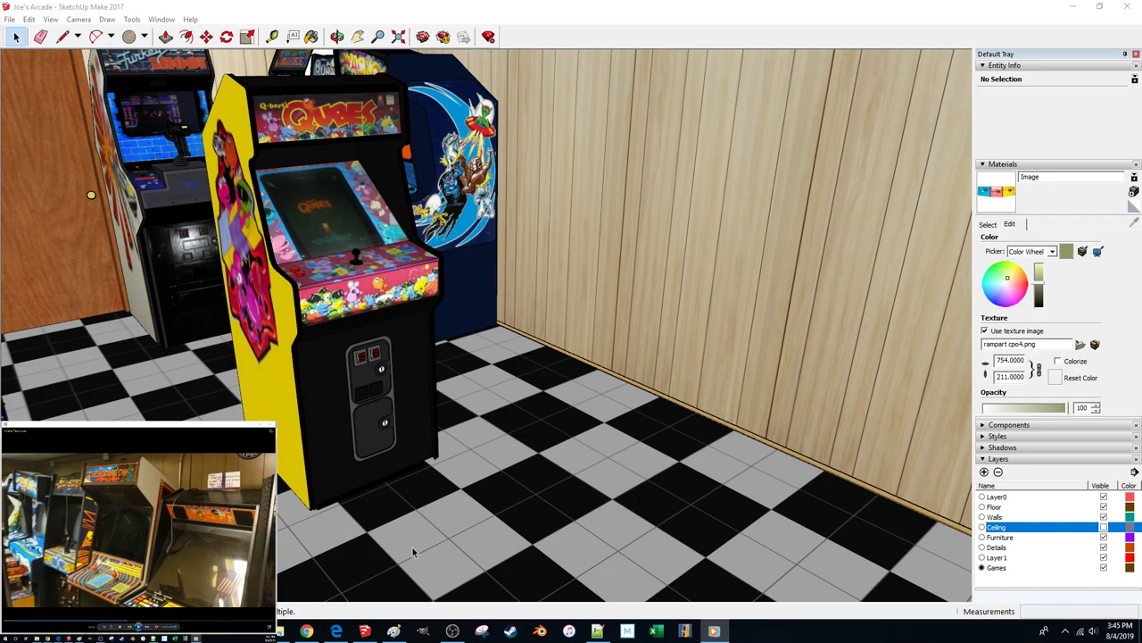
Rotate the Black Widow cabinet outside the building by 180 degrees about a point on the ground
click(581, 17)
scroll(555, 191, down, 7)
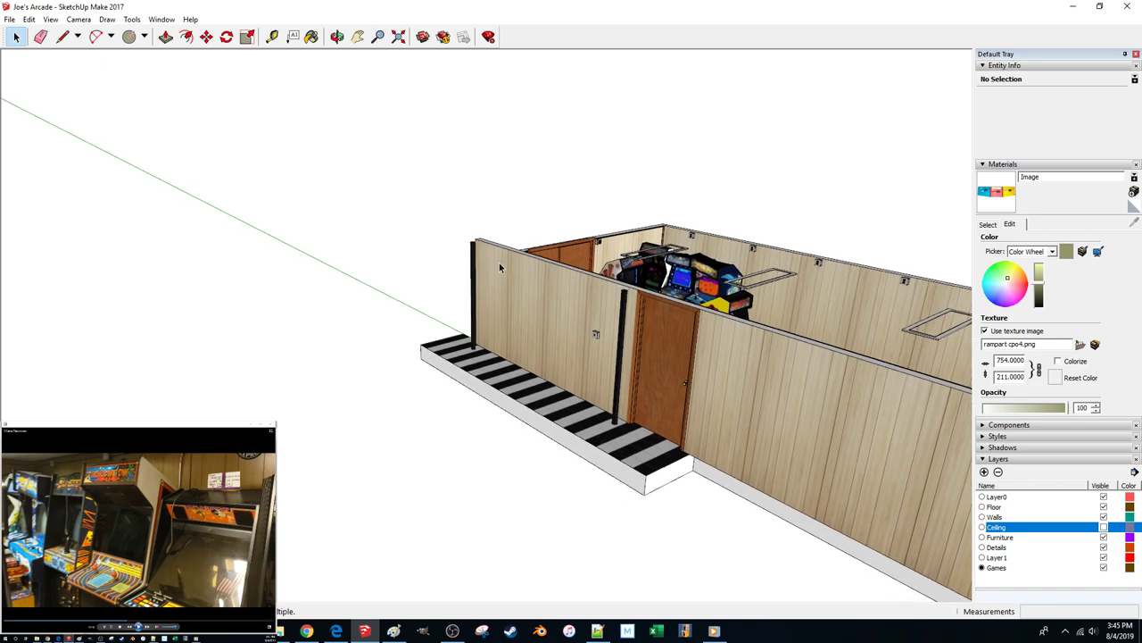
click(635, 418)
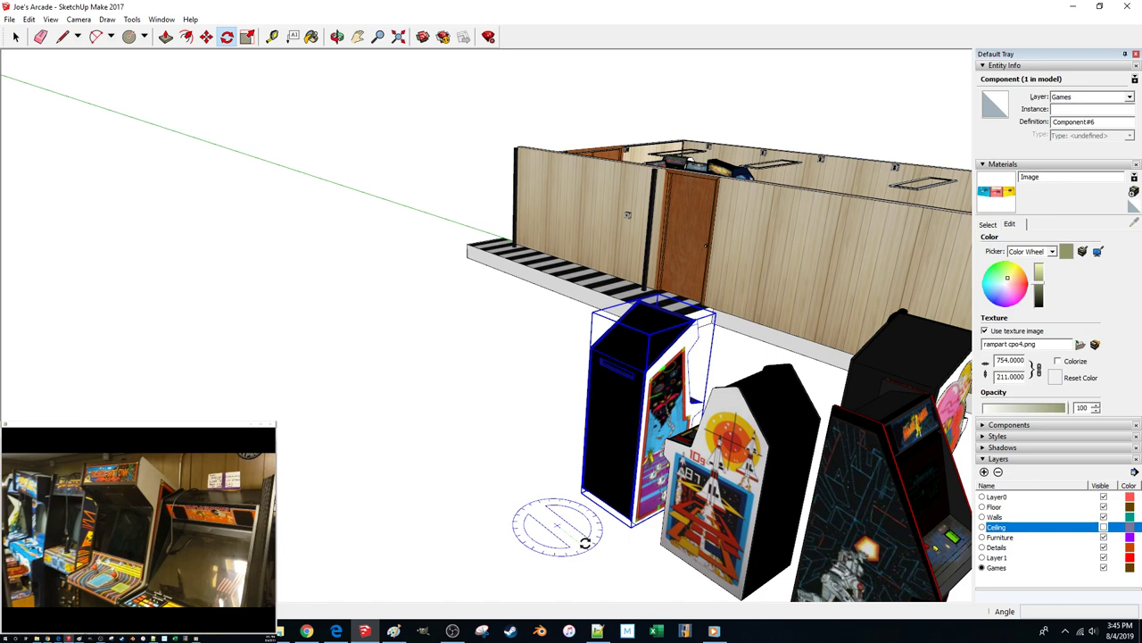
click(563, 558)
text(180)
key(Return)
key(m)
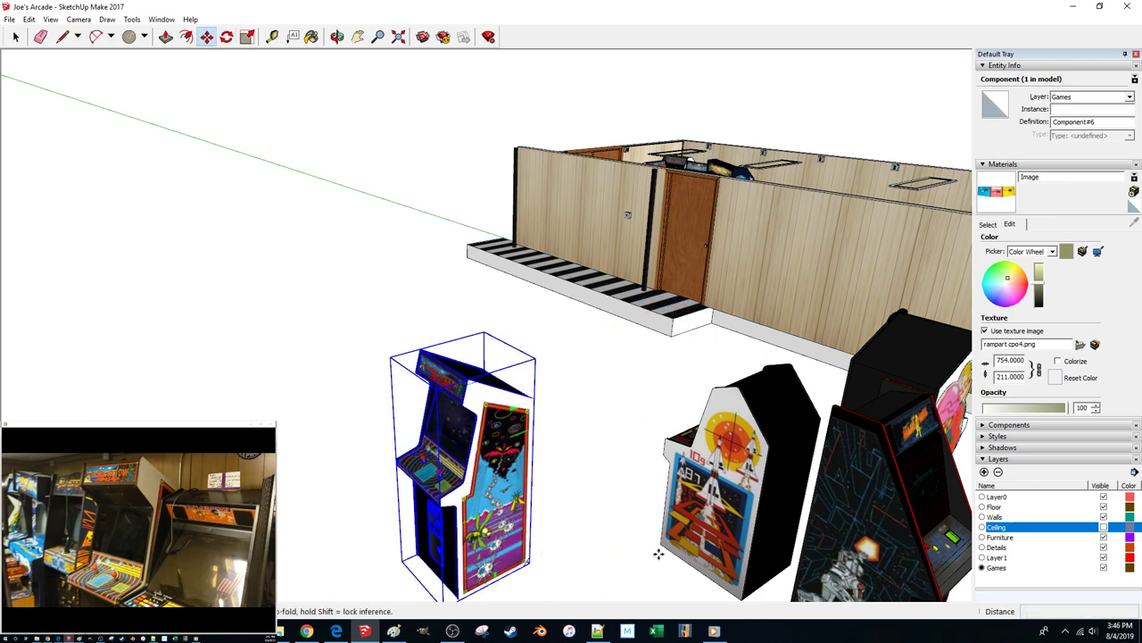
Rotate the white cabinet with the rocket side art by 90 degrees so it faces the same way as Black Widow
click(696, 540)
key(q)
middle_drag(586, 574, 649, 562)
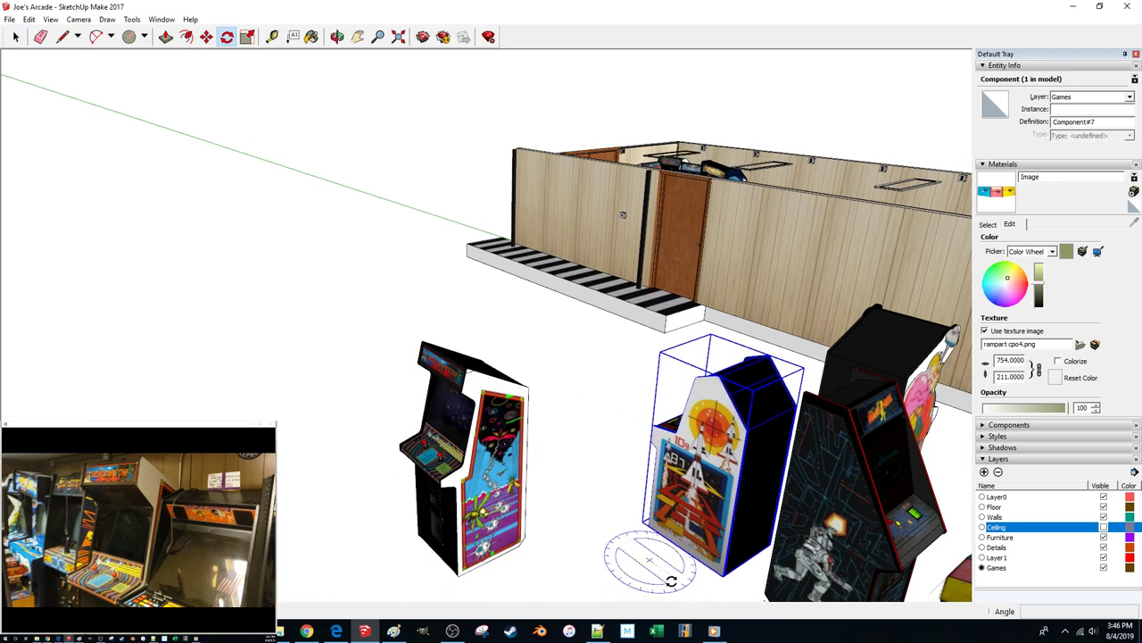
click(671, 581)
text(90)
key(Return)
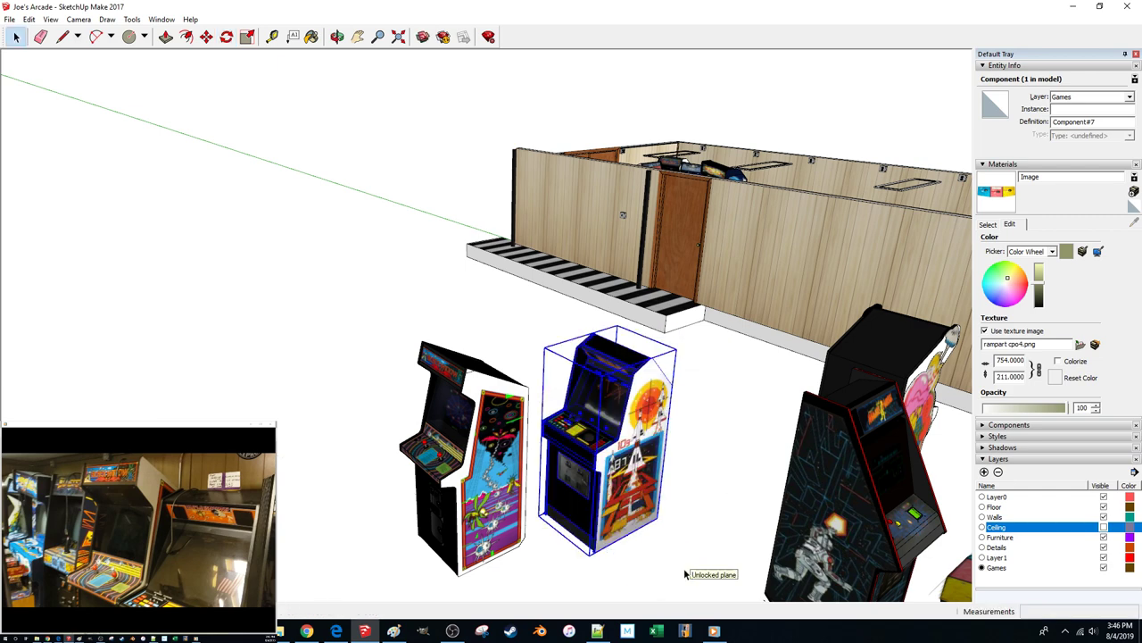
key(space)
Move the Black Widow cabinet by its bottom corner from outside the building into the arcade room
click(513, 531)
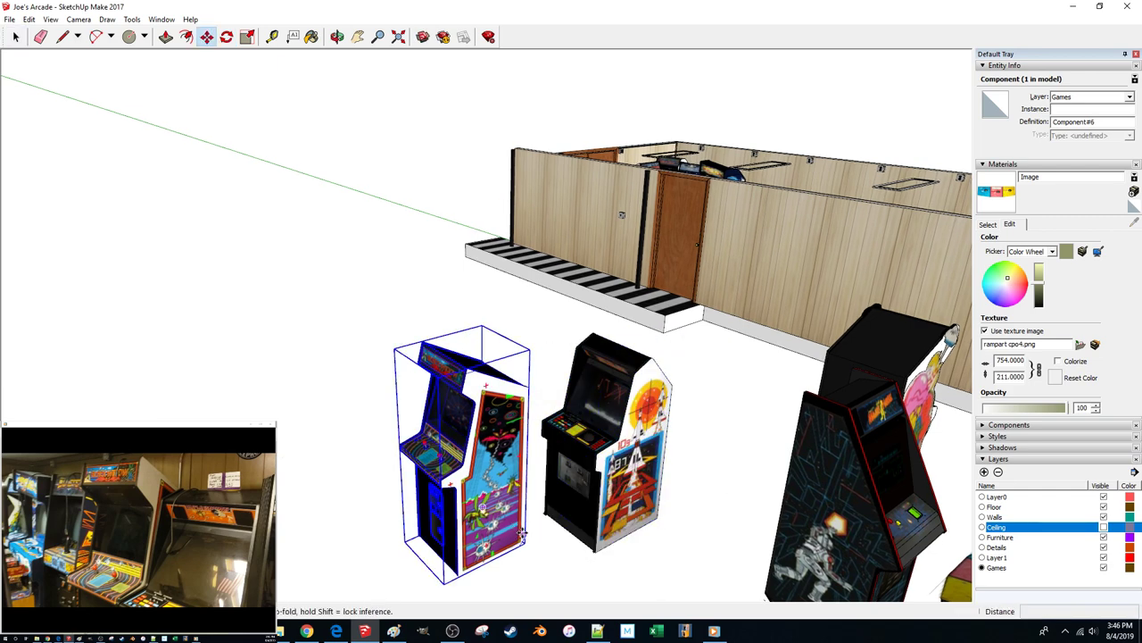
click(461, 572)
shift+middle_drag(660, 437, 438, 511)
click(600, 435)
scroll(535, 473, down, 2)
Move the rocket-art cabinet by its bottom corner from outside the building into the arcade room near Black Widow
click(462, 565)
key(m)
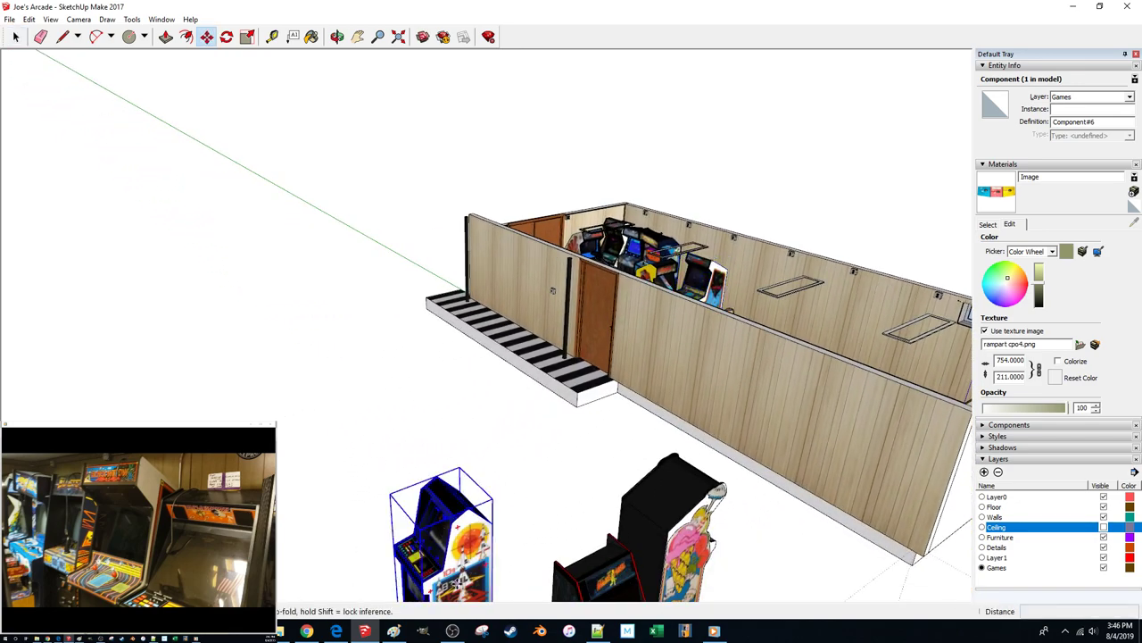
click(460, 578)
scroll(685, 413, up, 5)
click(688, 471)
middle_drag(688, 471, 620, 473)
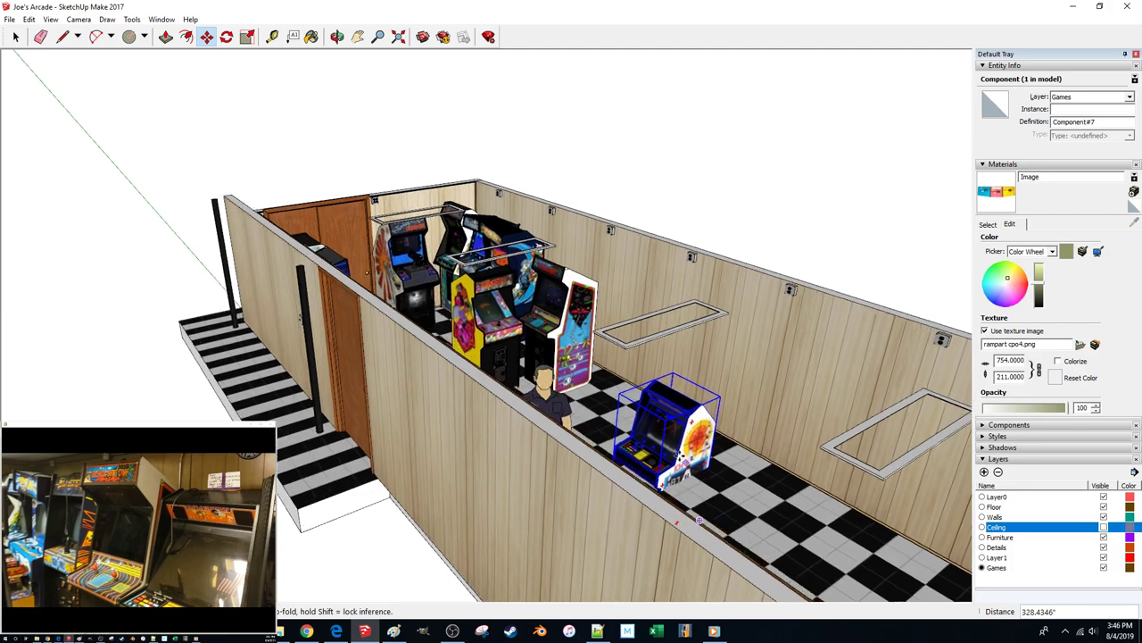
Raise the Black Widow cabinet along the blue axis so that its base sits on the floor
scroll(571, 459, up, 4)
middle_drag(562, 499, 454, 438)
scroll(514, 438, up, 5)
key(space)
click(515, 437)
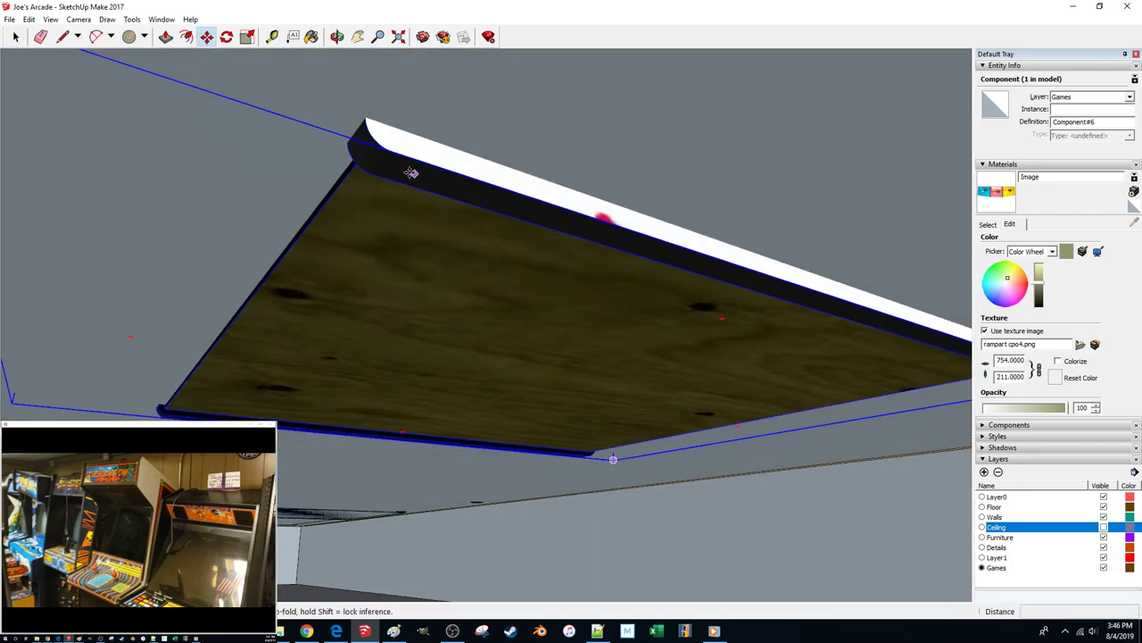
click(391, 127)
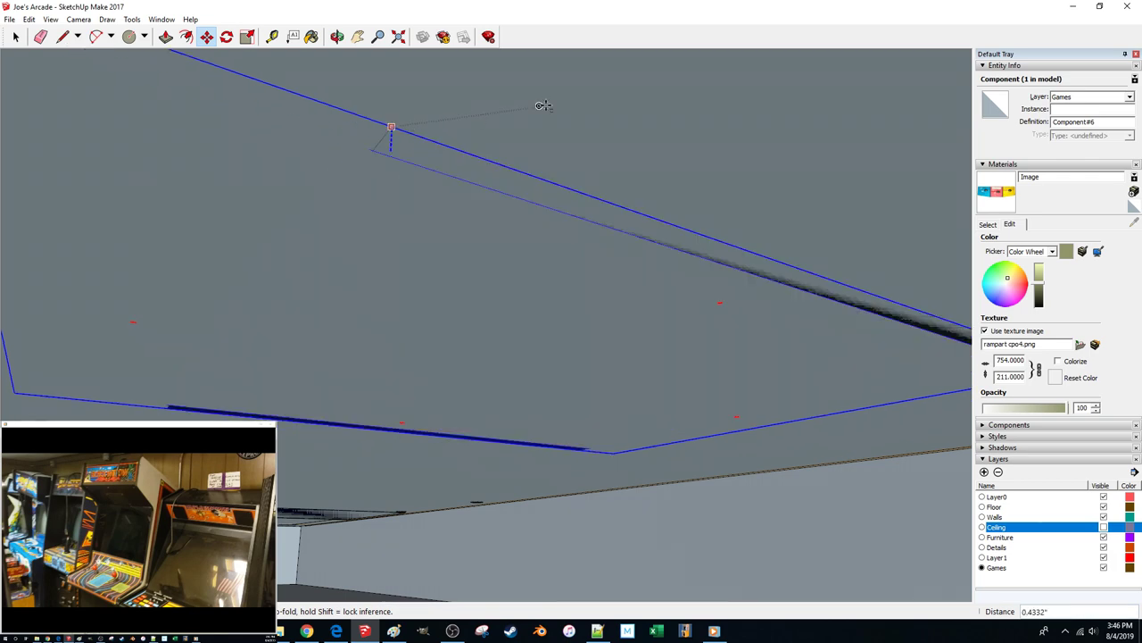
Raise the rocket-art cabinet out of the floor so that its base sits on the floor surface
scroll(580, 118, down, 8)
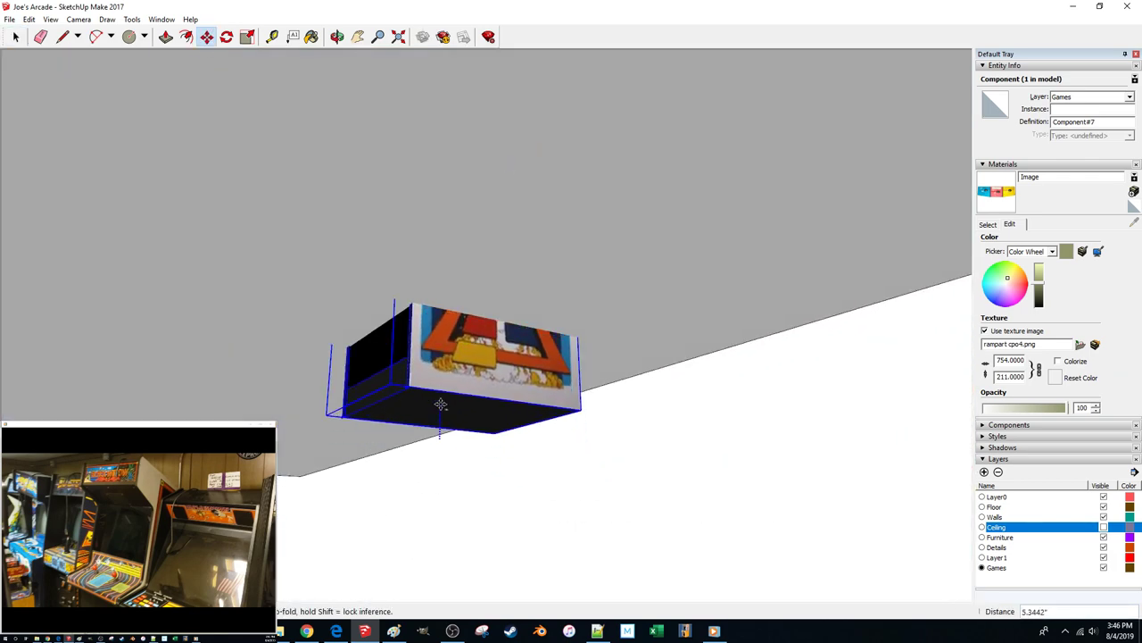
scroll(304, 527, up, 6)
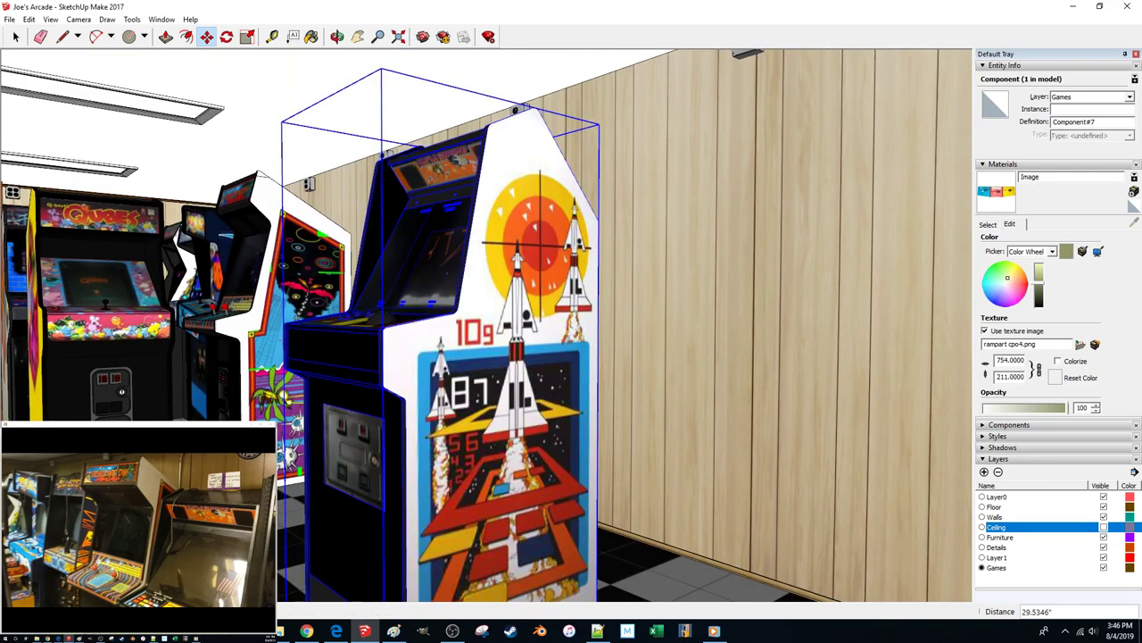
scroll(223, 348, up, 5)
Move the Black Widow cabinet back by its bottom rear corner so that it stands close to the long wood-panelled wall
click(447, 554)
scroll(473, 569, up, 8)
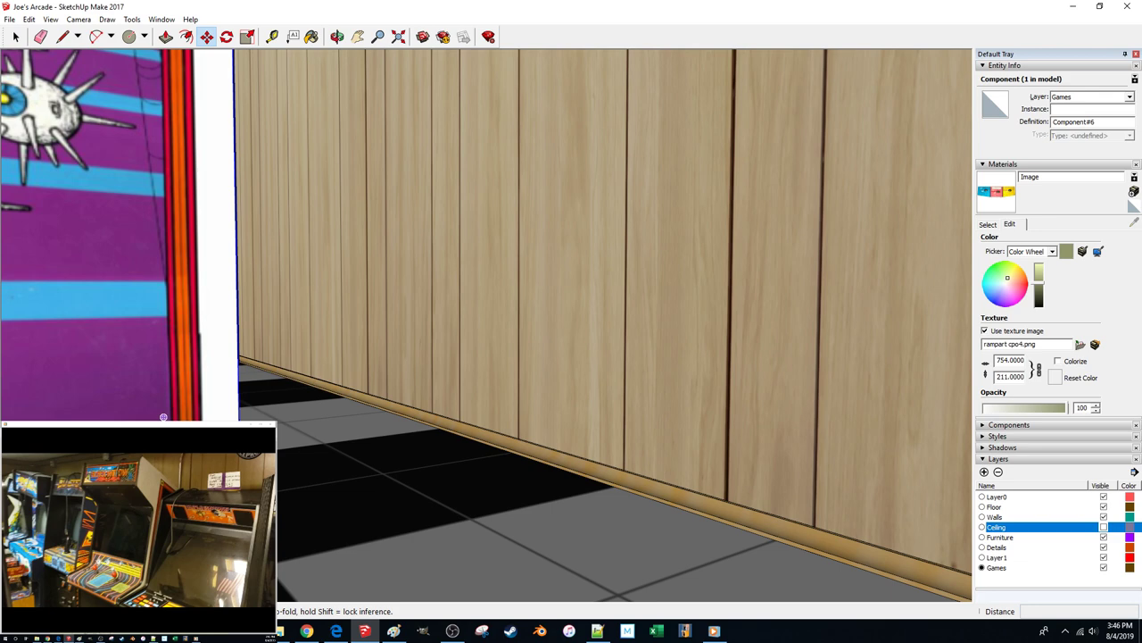
scroll(163, 416, up, 6)
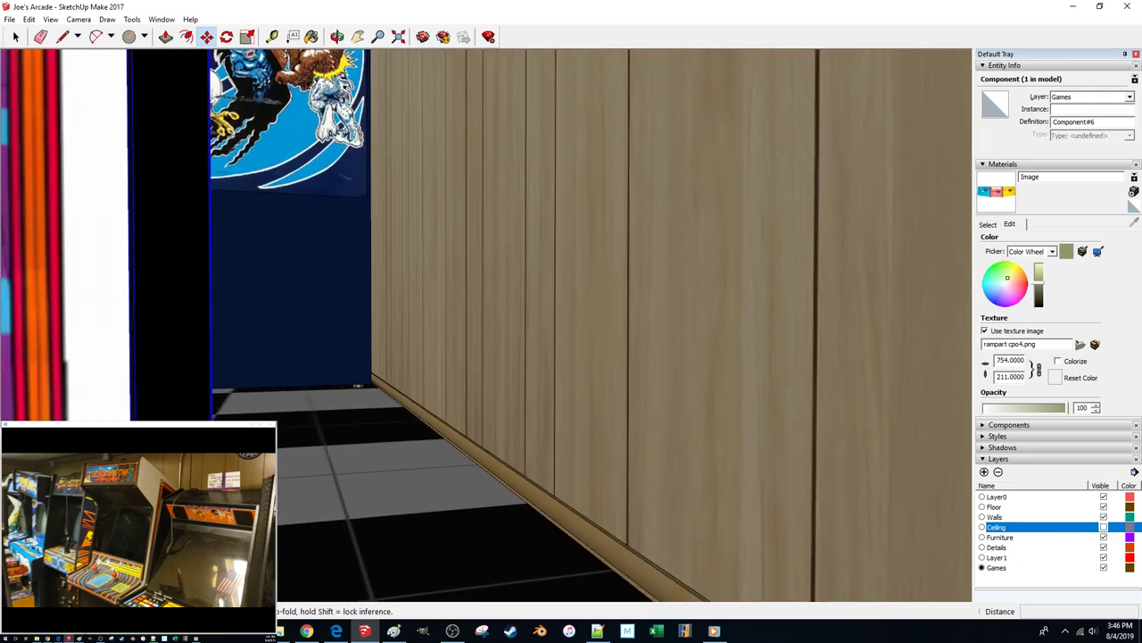
scroll(209, 451, up, 2)
click(210, 451)
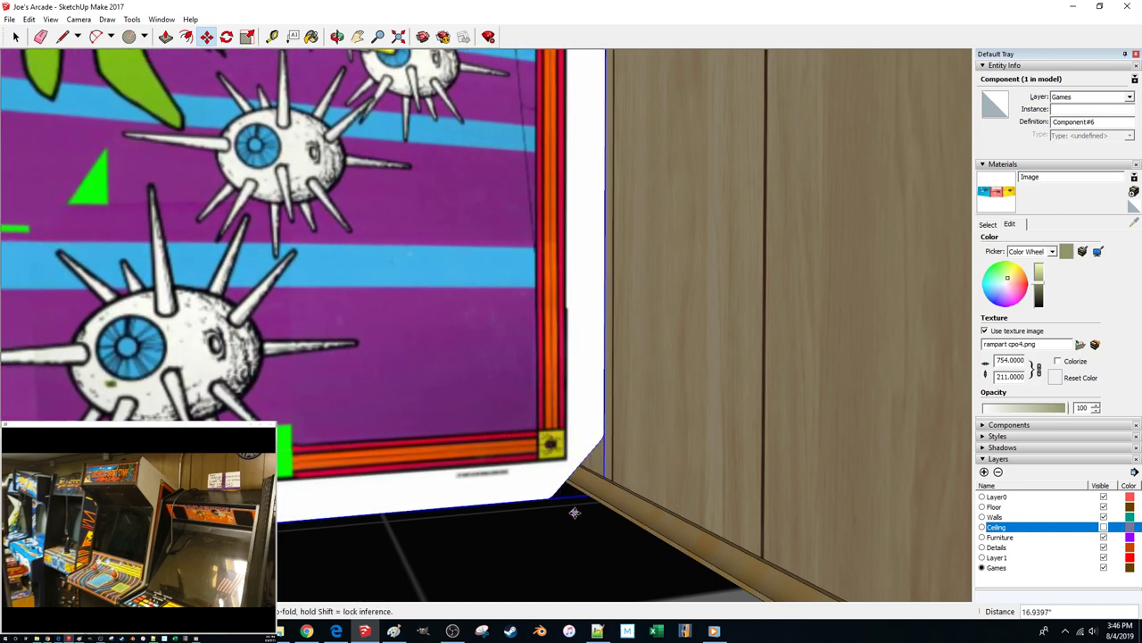
scroll(573, 514, down, 3)
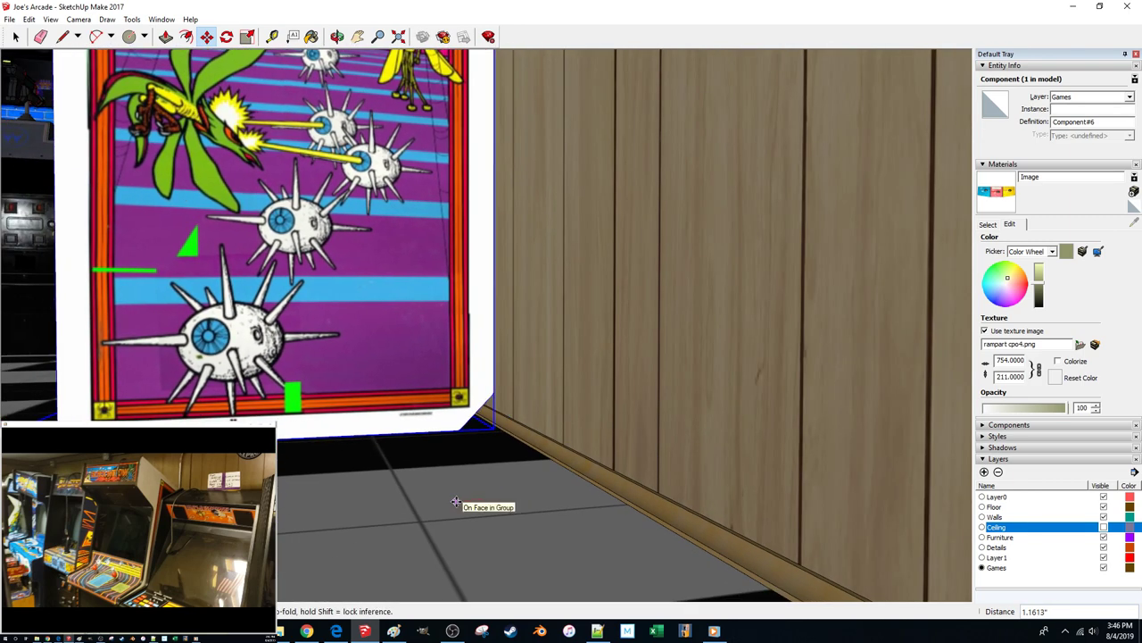
click(456, 502)
key(space)
Move the rocket-art cabinet back by its bottom rear corner so that it stands close to the same wall
scroll(457, 501, up, 6)
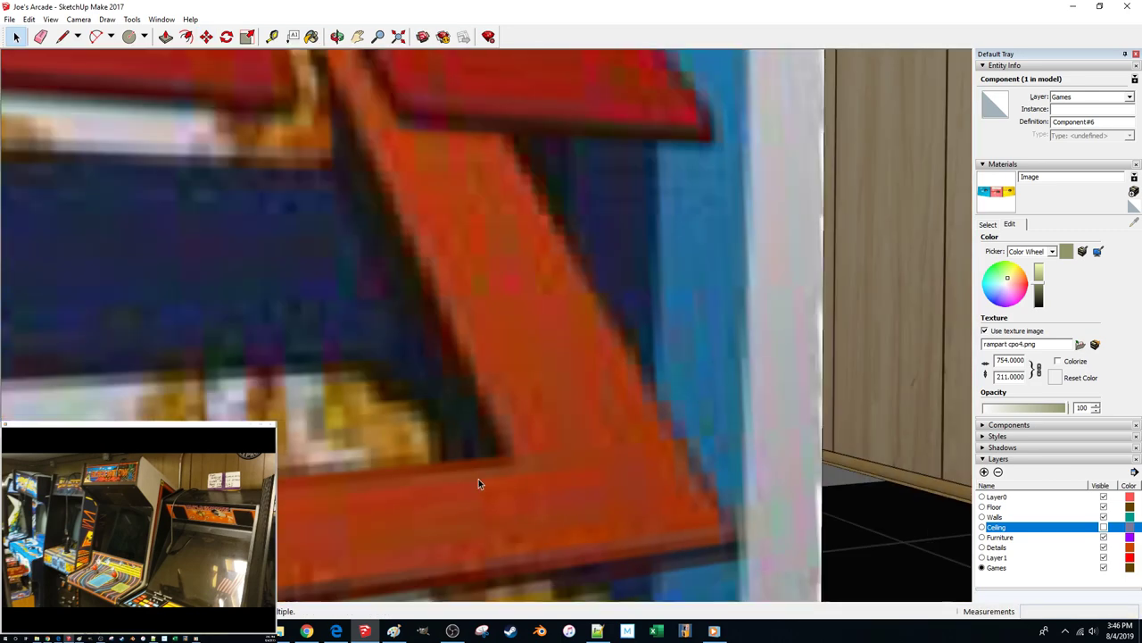
scroll(501, 491, down, 3)
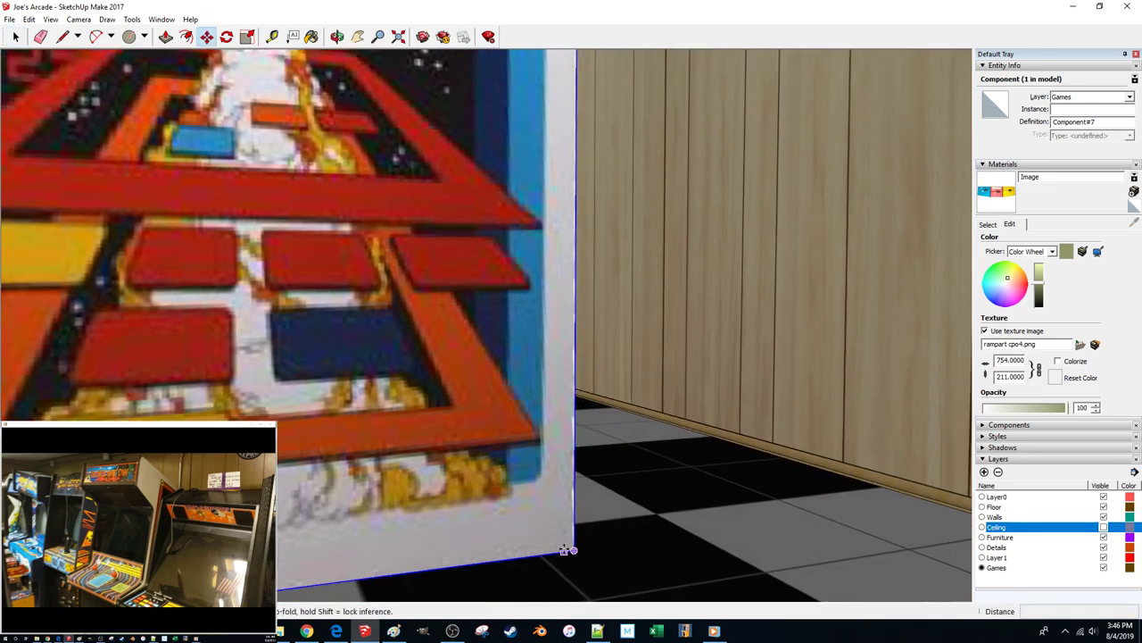
click(573, 551)
scroll(660, 544, down, 3)
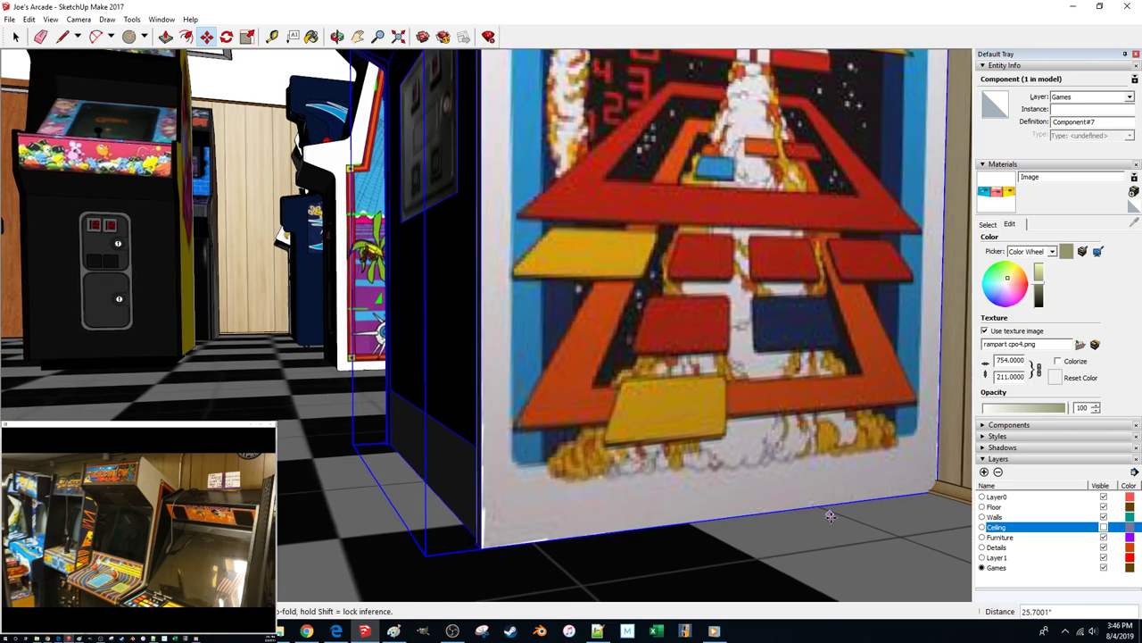
key(Return)
key(space)
Move the rocket-art cabinet along the green axis up beside Black Widow and leave a 0.5 inch gap between them
middle_drag(714, 482, 884, 459)
middle_drag(553, 491, 814, 474)
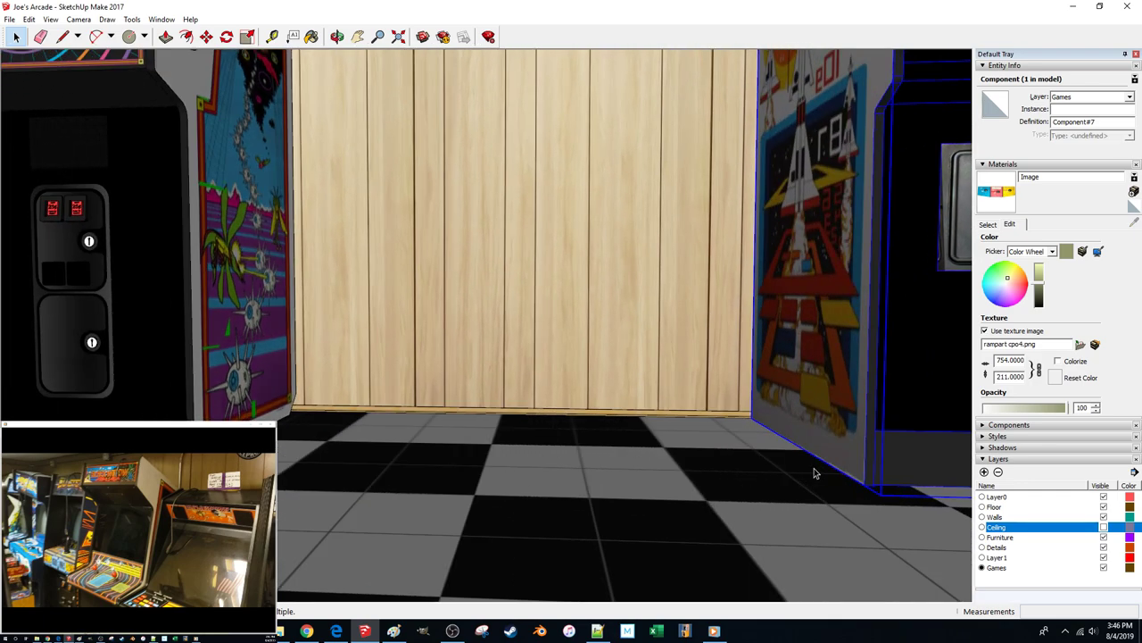
click(863, 484)
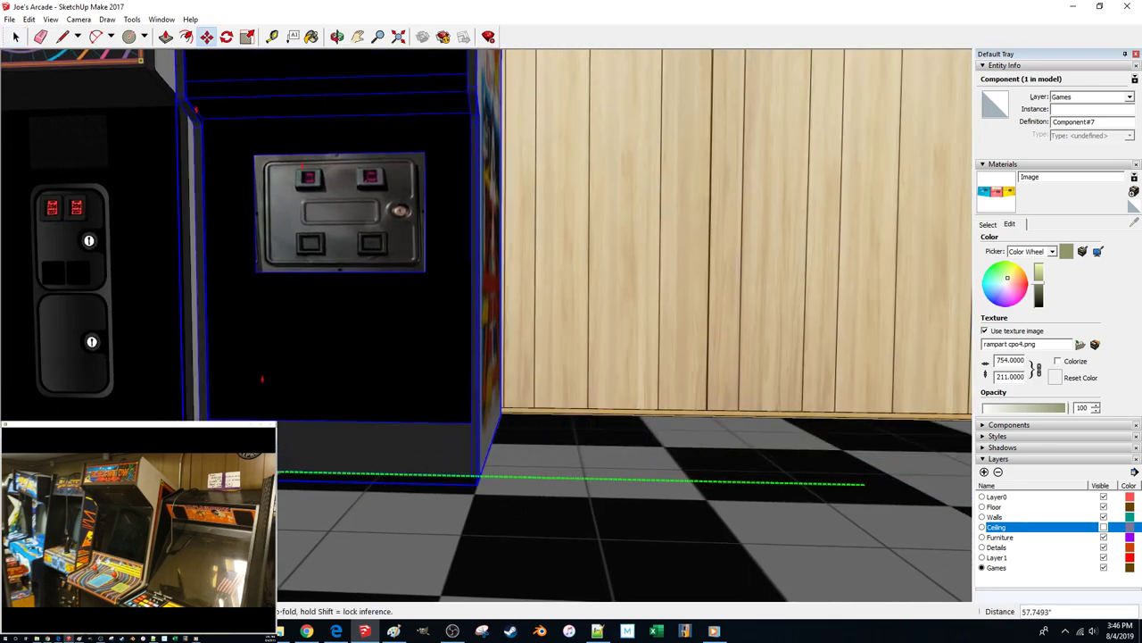
middle_drag(214, 475, 268, 500)
middle_drag(736, 437, 725, 437)
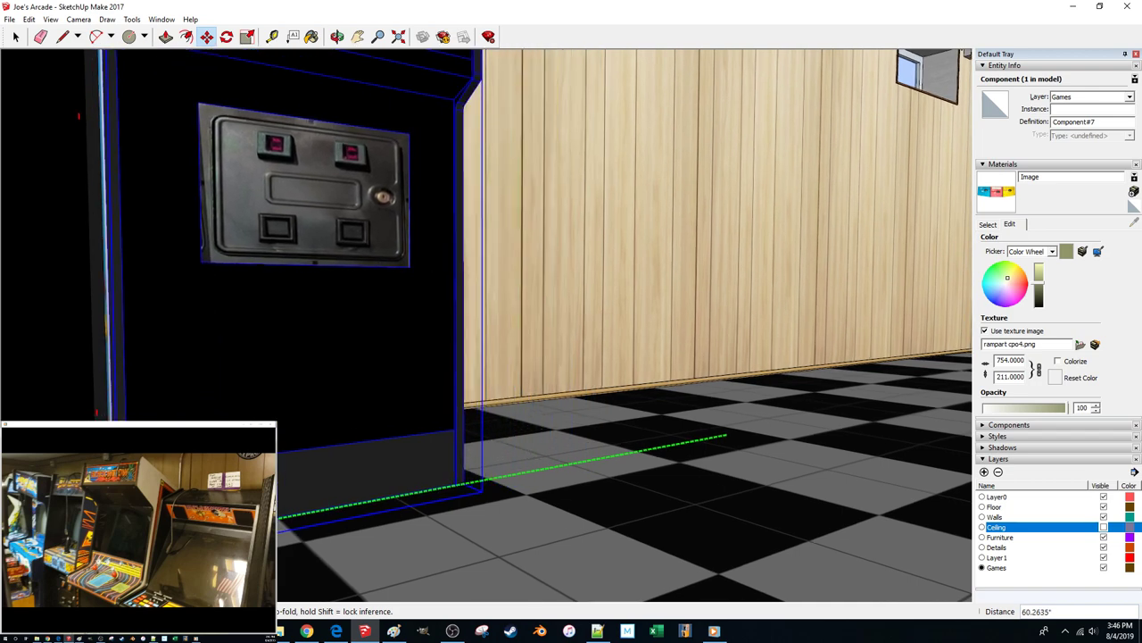
text(1)
key(Return)
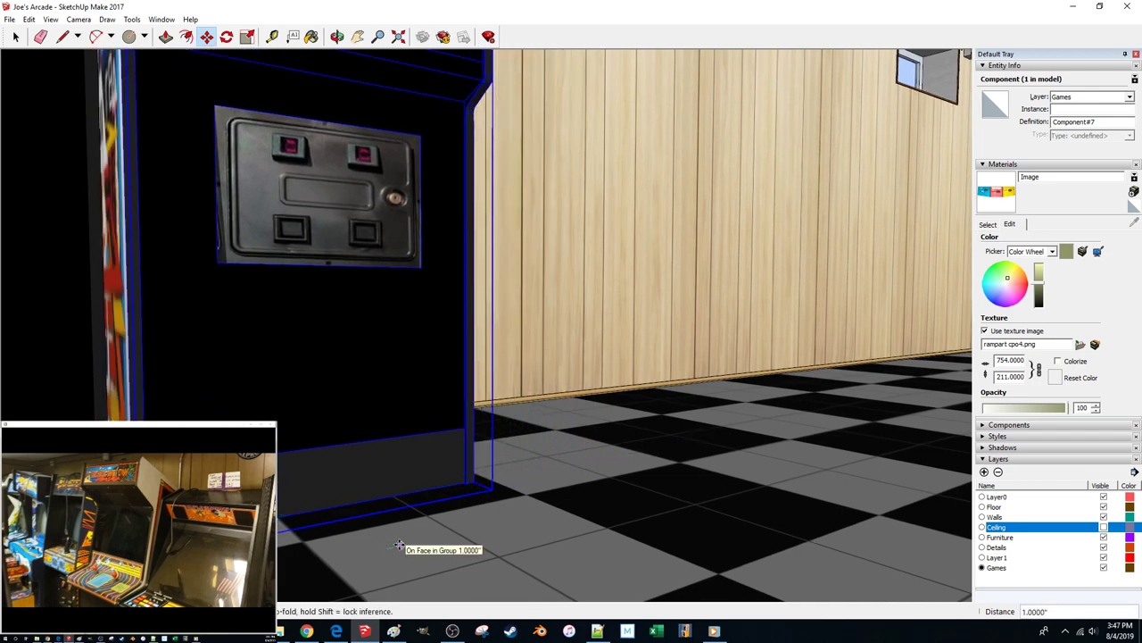
text(.5)
key(Return)
key(space)
Move the Black Widow and rocket-art cabinets together along the wall toward the Wacko cabinet and clear the selection
scroll(389, 539, down, 5)
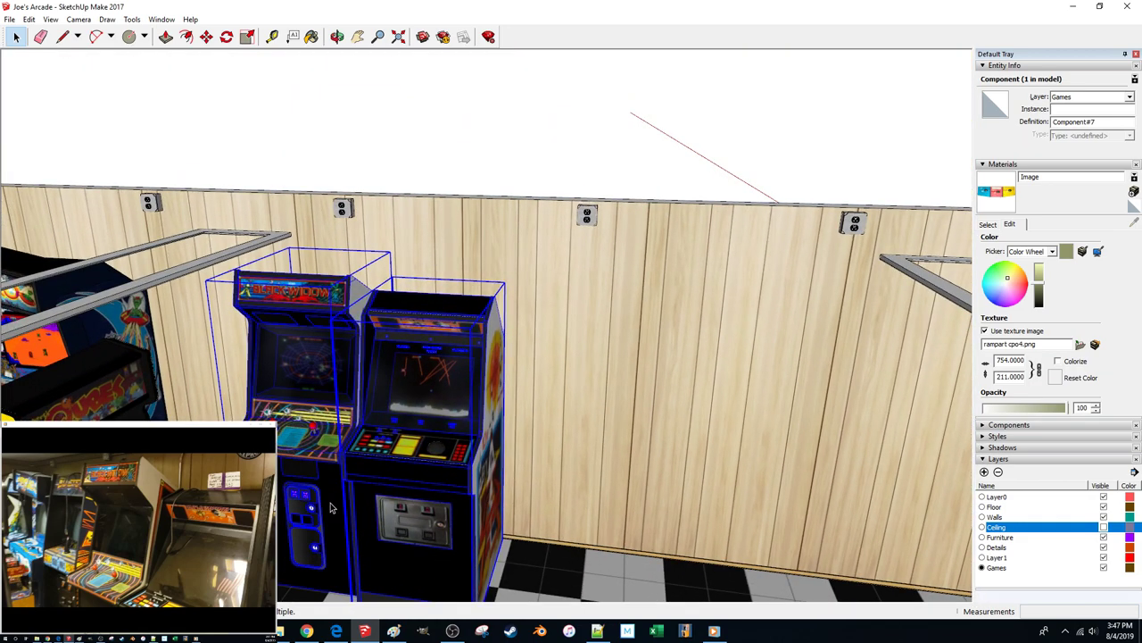
key(m)
scroll(378, 496, down, 1)
click(610, 551)
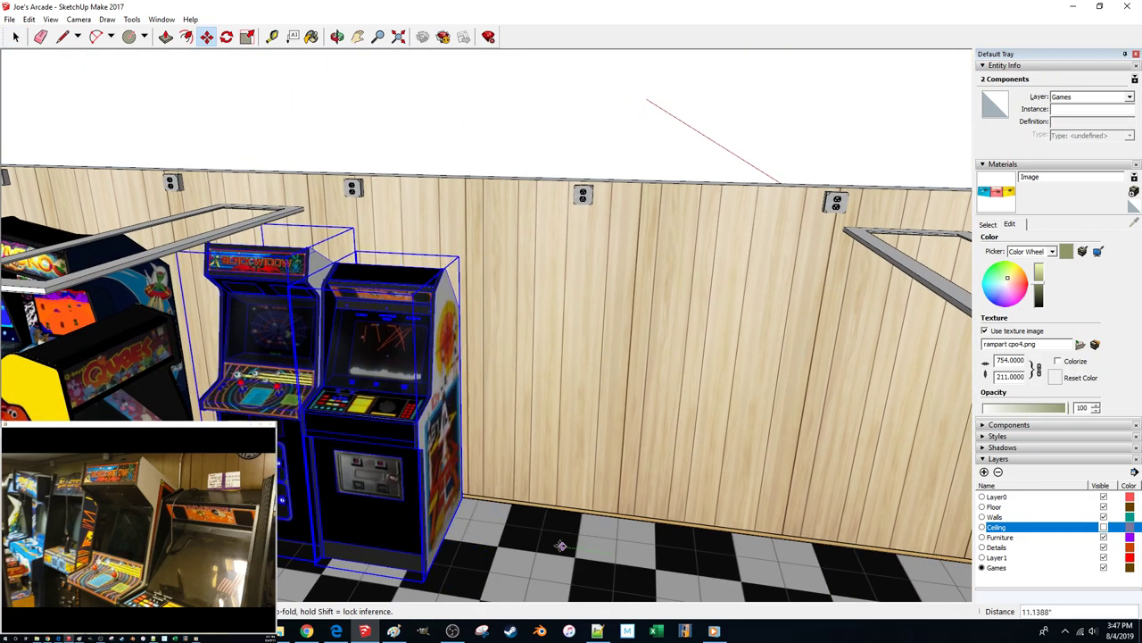
click(539, 542)
middle_drag(538, 542, 638, 425)
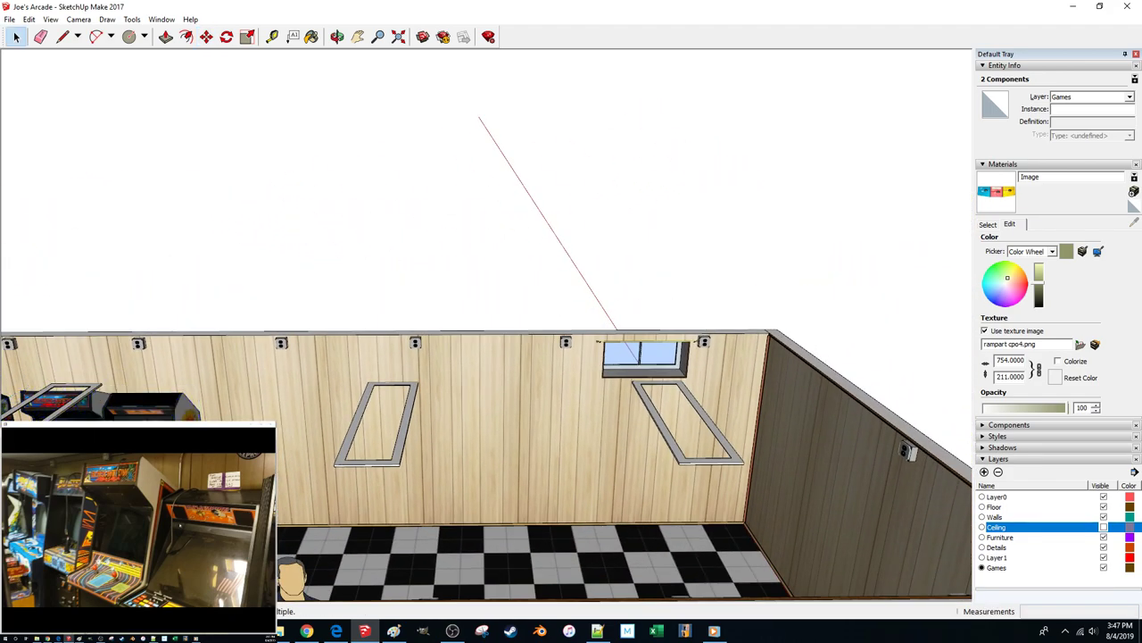
key(Escape)
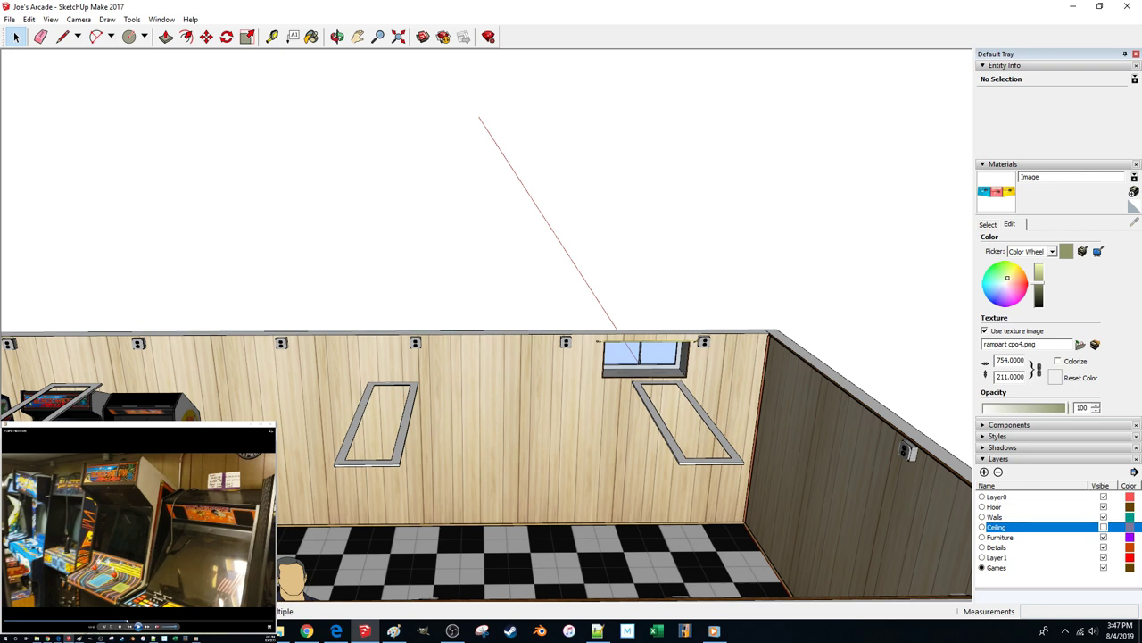
Play the reference video up to the Major Havoc cabinet, and rotate the Major Havoc model outside the room by 90 degrees
click(138, 627)
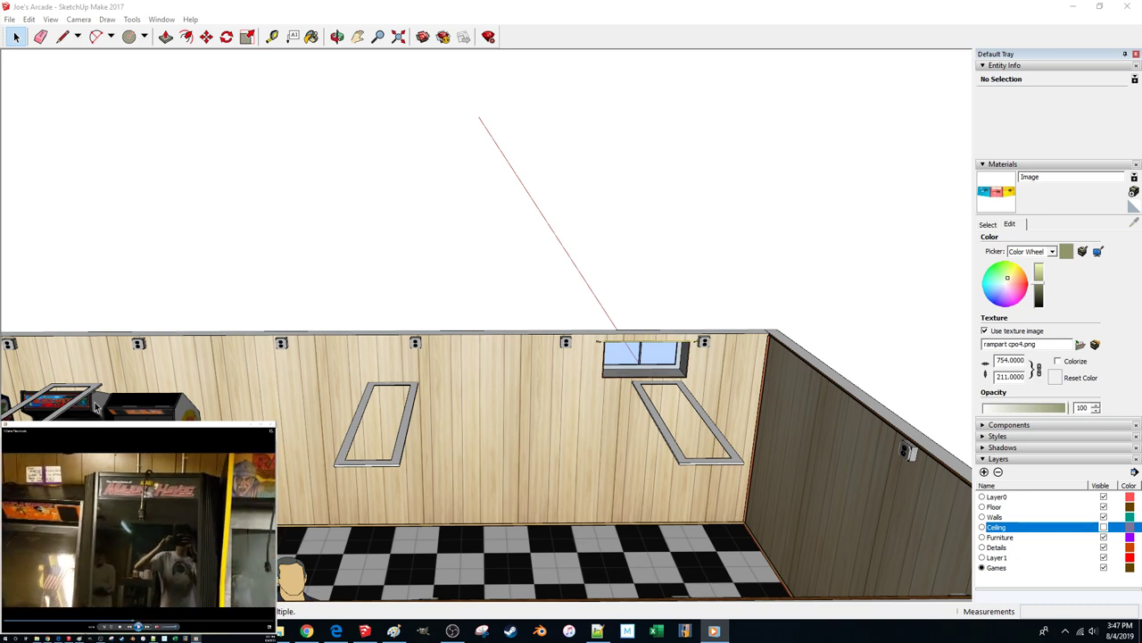
click(427, 6)
scroll(416, 230, down, 5)
mouse_move(416, 231)
middle_down()
mouse_move(421, 304)
mouse_move(373, 509)
mouse_move(469, 379)
middle_up()
click(468, 380)
key(q)
click(401, 536)
click(427, 555)
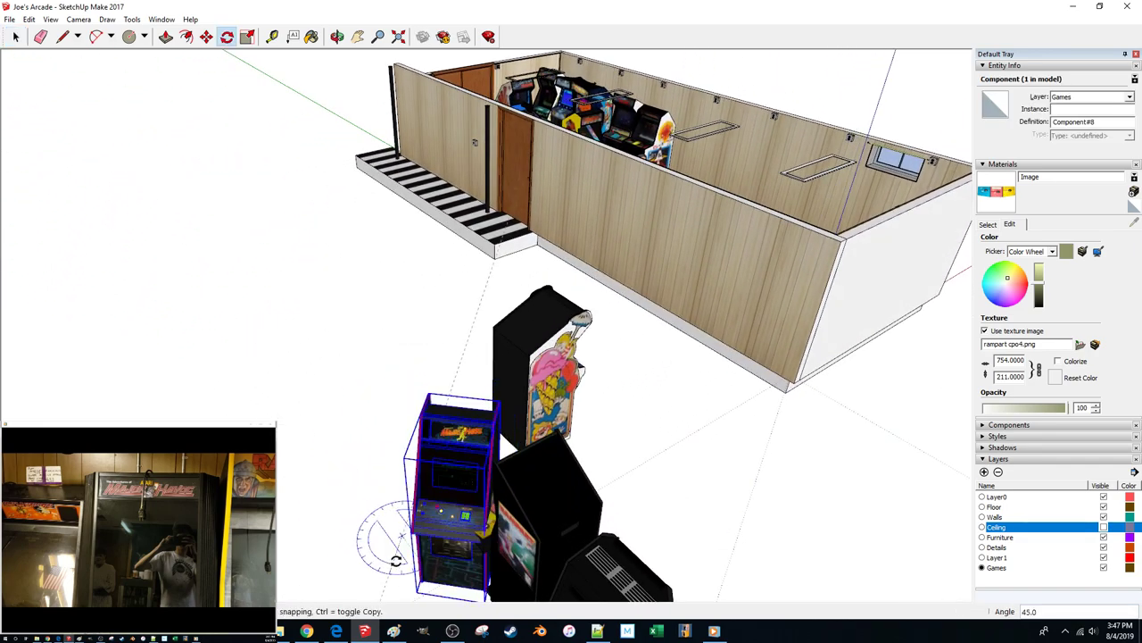
text(90)
key(Return)
Rotate the Rampart cabinet outside the room by 90 degrees so that it faces the same way as Major Havoc
middle_drag(395, 562, 462, 552)
key(space)
click(588, 515)
key(q)
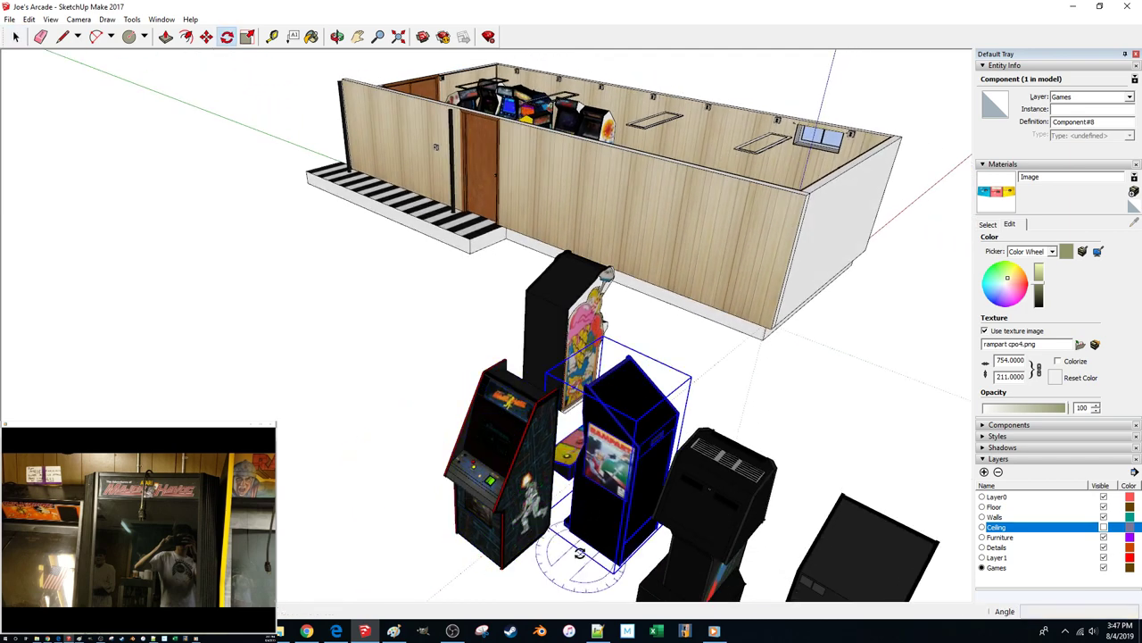
click(598, 585)
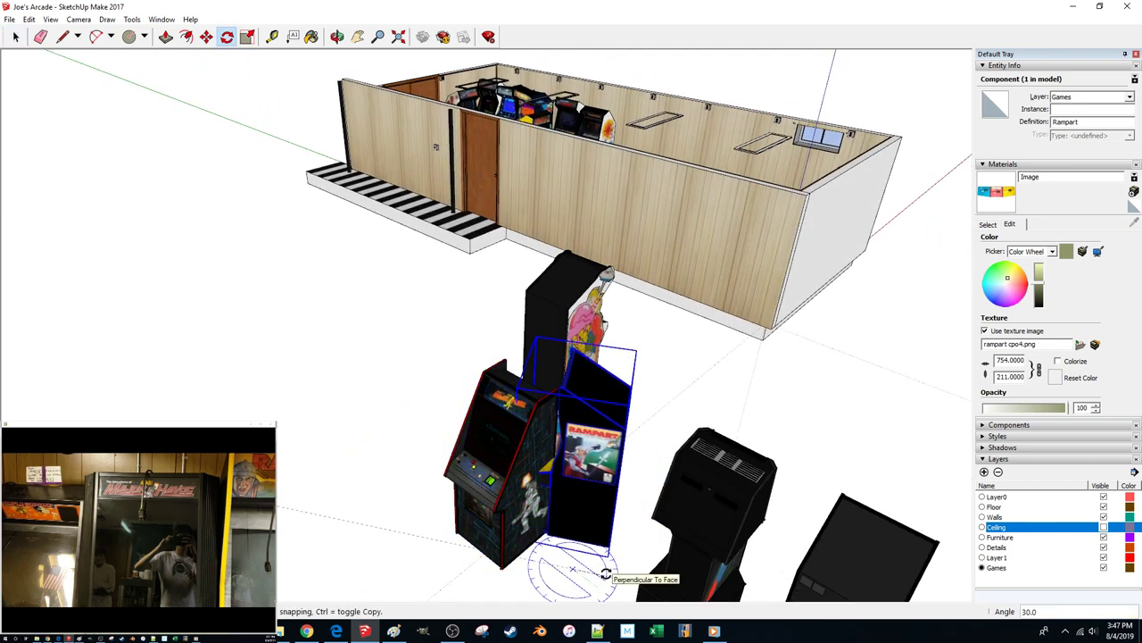
text(90)
key(Return)
Move the Rampart cabinet about 31.6 inches so that it stands beside the Major Havoc cabinet
key(m)
click(377, 492)
click(430, 518)
middle_drag(426, 535, 665, 402)
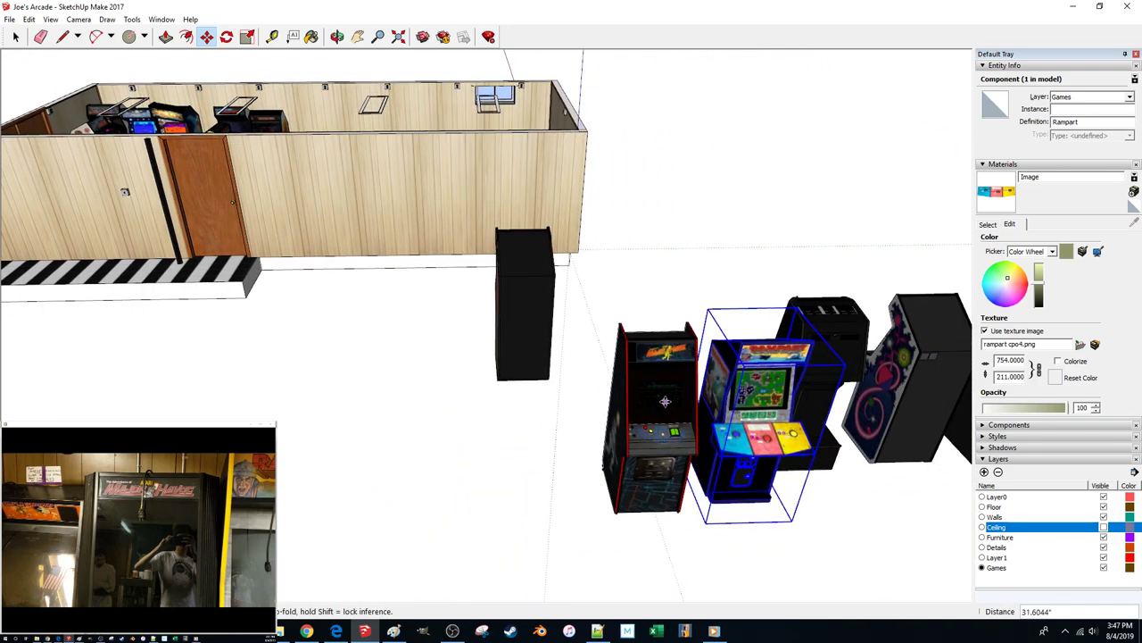
click(665, 402)
Move the Major Havoc and Rampart cabinets together about 396 inches into the room, near the long wood-panelled wall
key(space)
shift+click(652, 427)
click(601, 553)
middle_drag(413, 290, 442, 424)
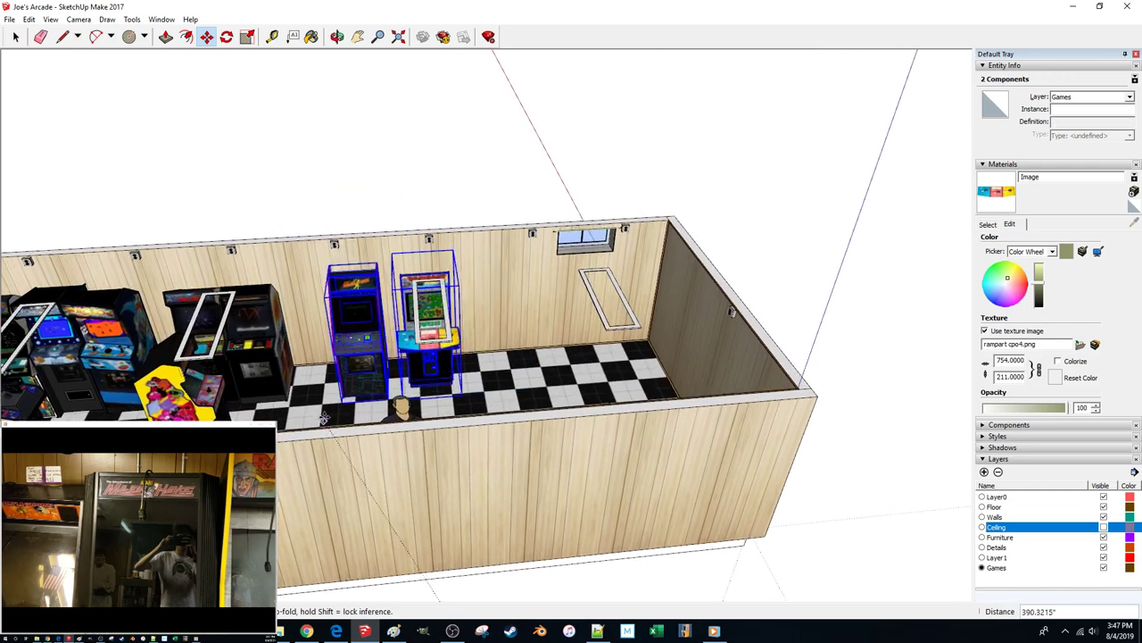
scroll(381, 363, up, 6)
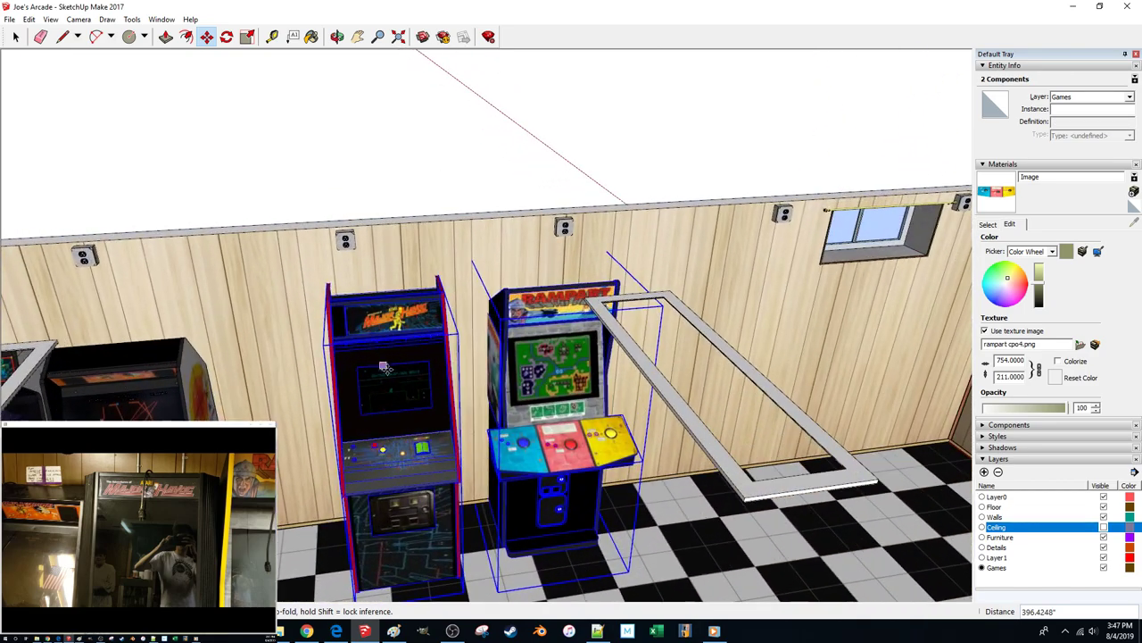
click(381, 363)
Move the Major Havoc cabinet back by its bottom rear corner to the long wall, then shift it 1 inch
key(space)
click(381, 363)
scroll(387, 378, up, 10)
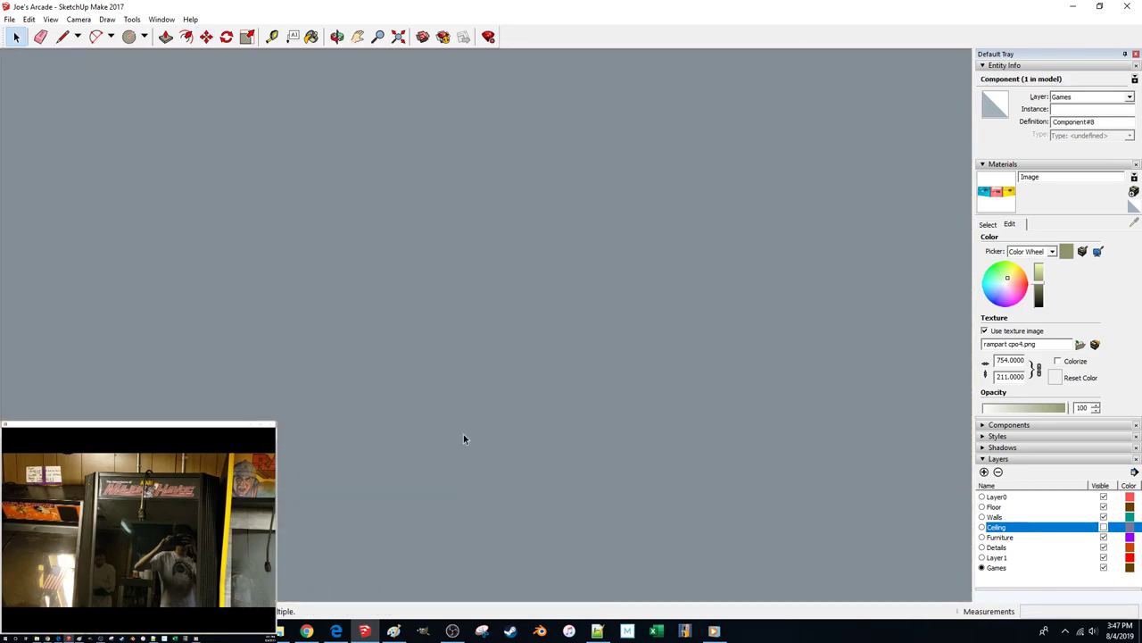
middle_drag(378, 461, 372, 506)
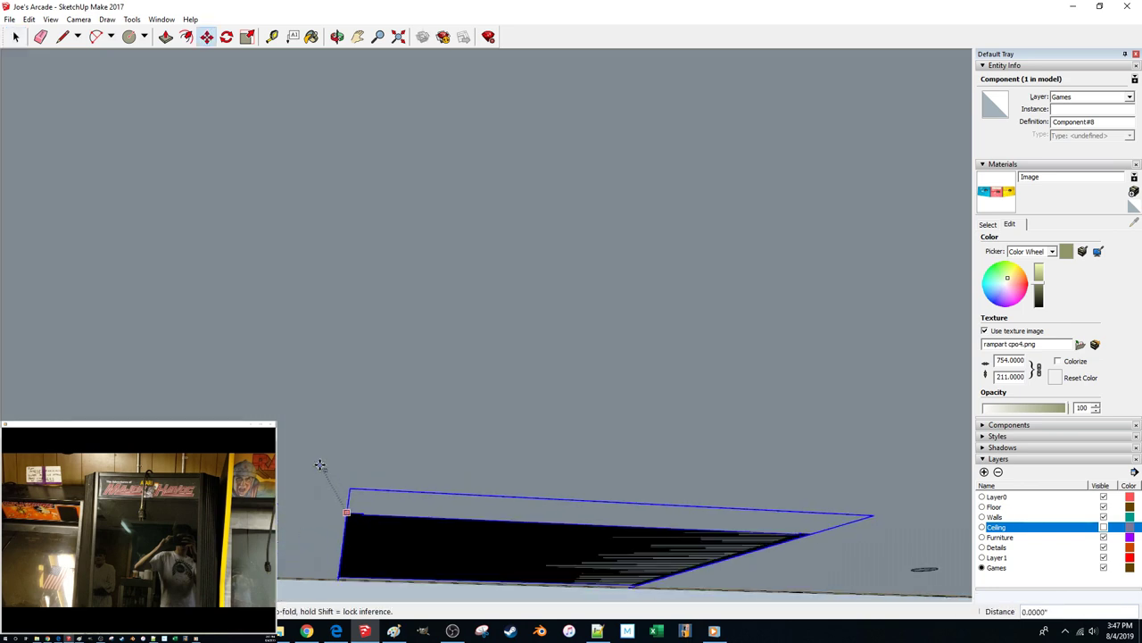
scroll(338, 471, up, 4)
scroll(457, 535, down, 1)
scroll(486, 542, up, 3)
scroll(517, 540, down, 7)
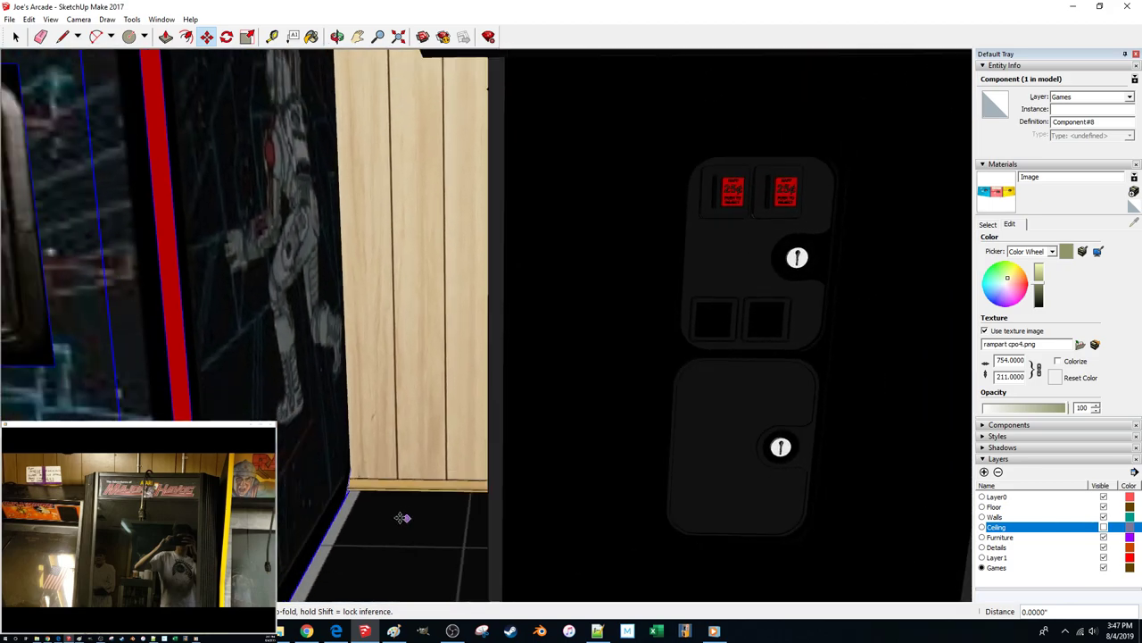
scroll(400, 517, down, 3)
middle_drag(389, 514, 594, 455)
scroll(594, 455, up, 2)
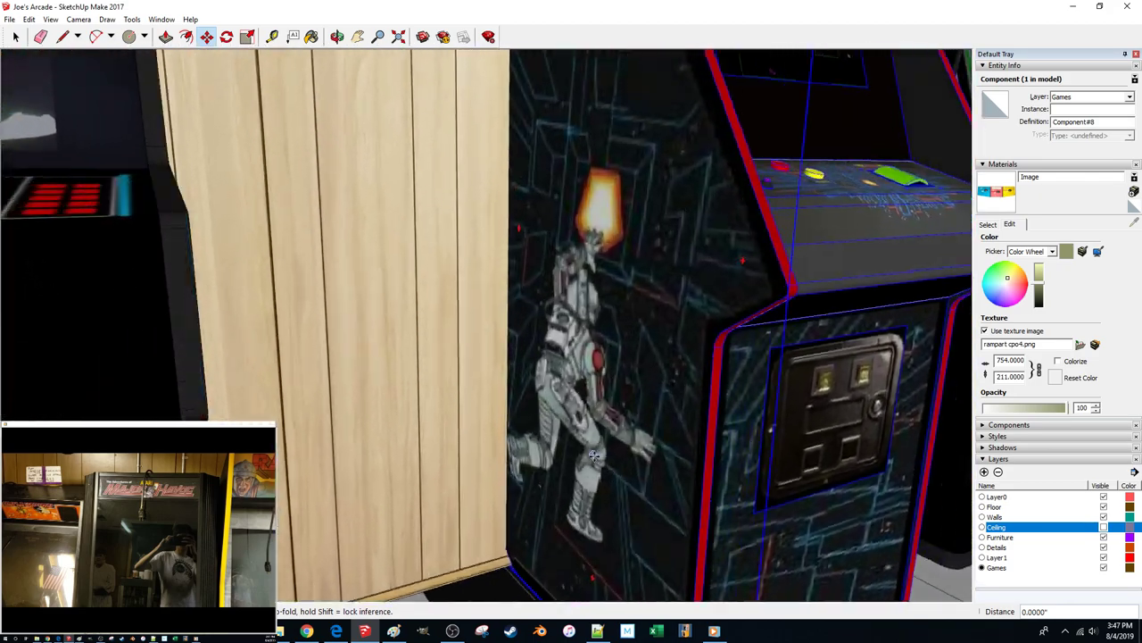
scroll(594, 455, up, 6)
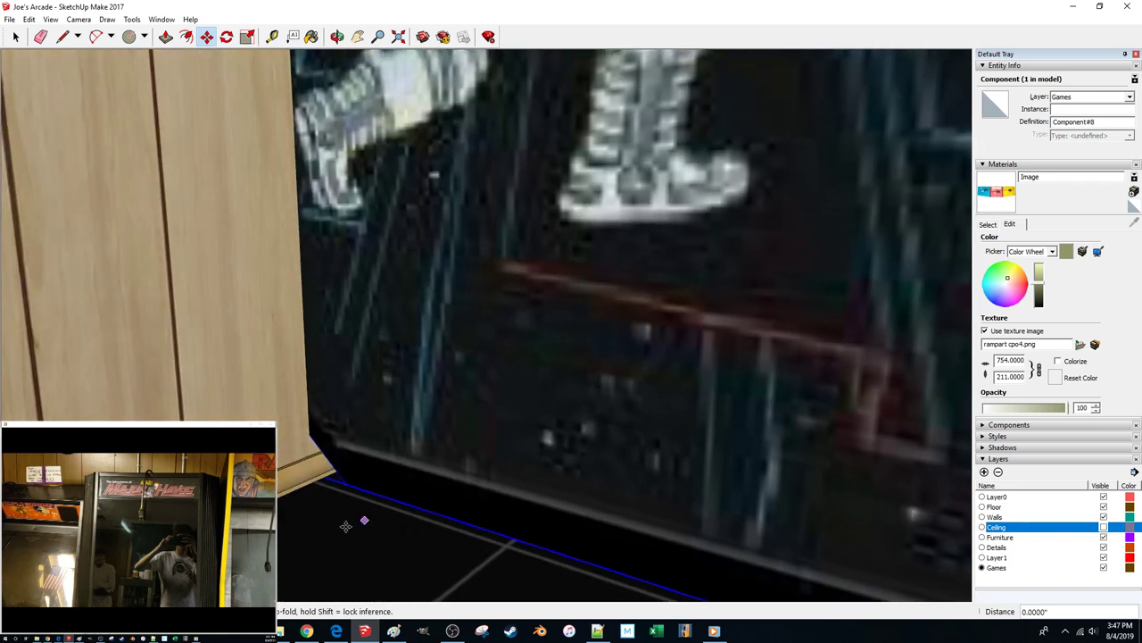
click(345, 527)
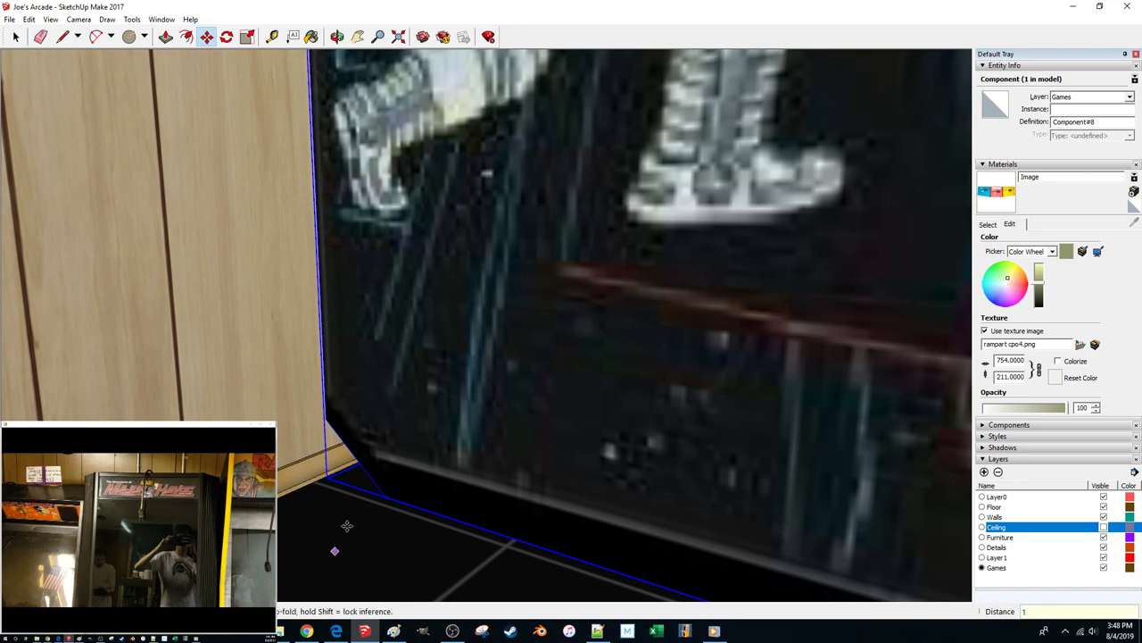
Move the Rampart cabinet back to the long wall, then shift it 1 inch away from the skirting
scroll(335, 550, down, 5)
key(space)
click(225, 337)
scroll(226, 338, up, 2)
scroll(226, 338, down, 4)
middle_drag(642, 437, 466, 496)
scroll(466, 497, up, 4)
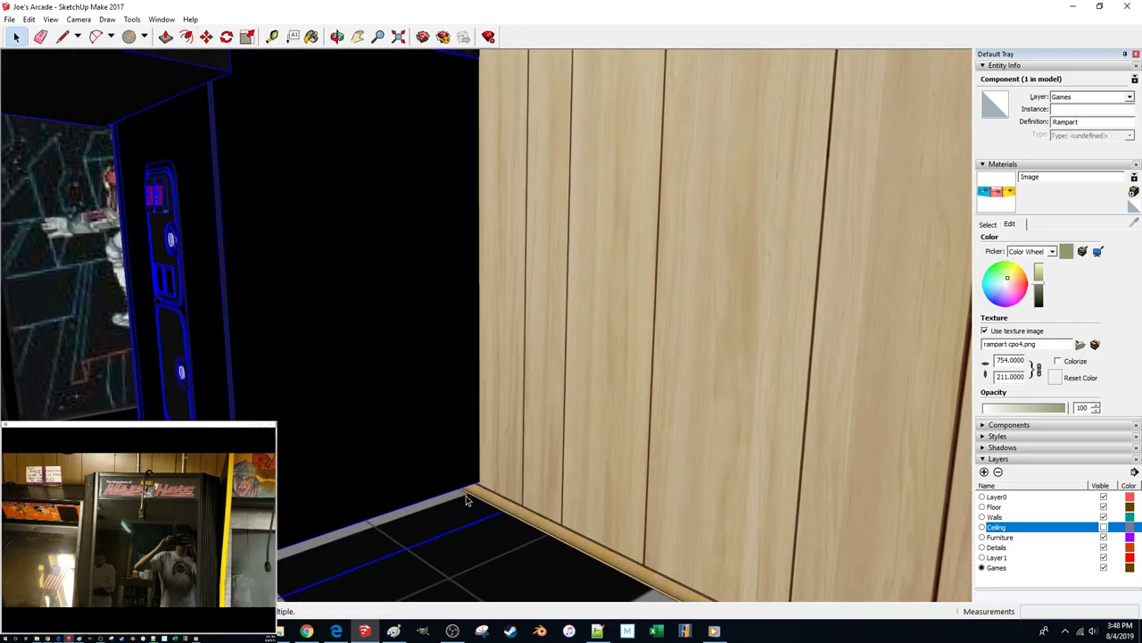
click(493, 539)
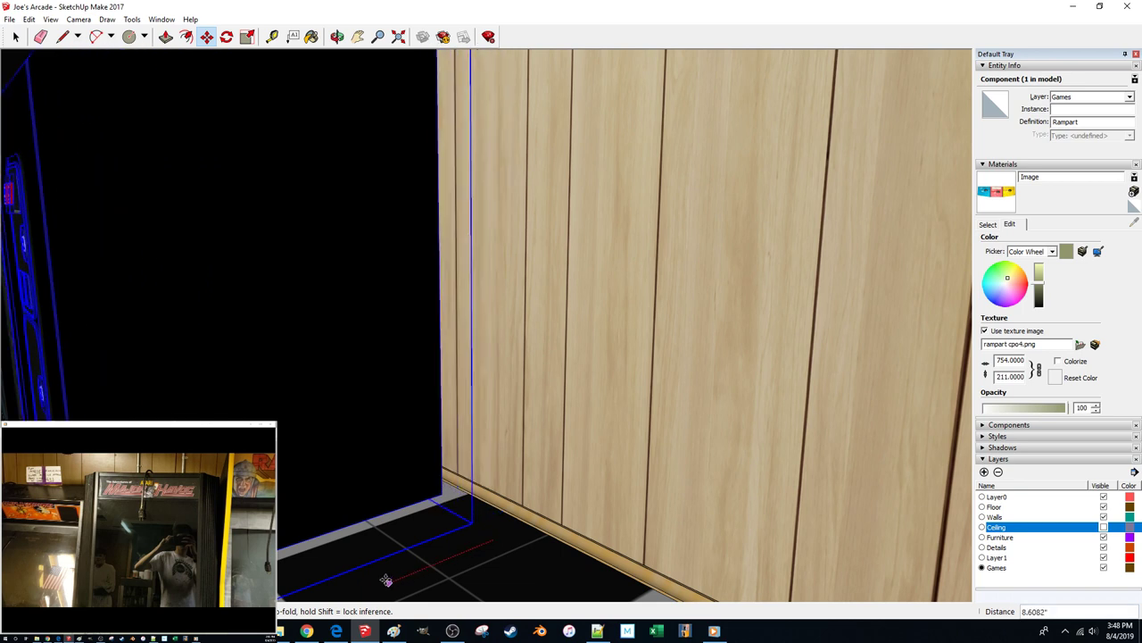
click(438, 496)
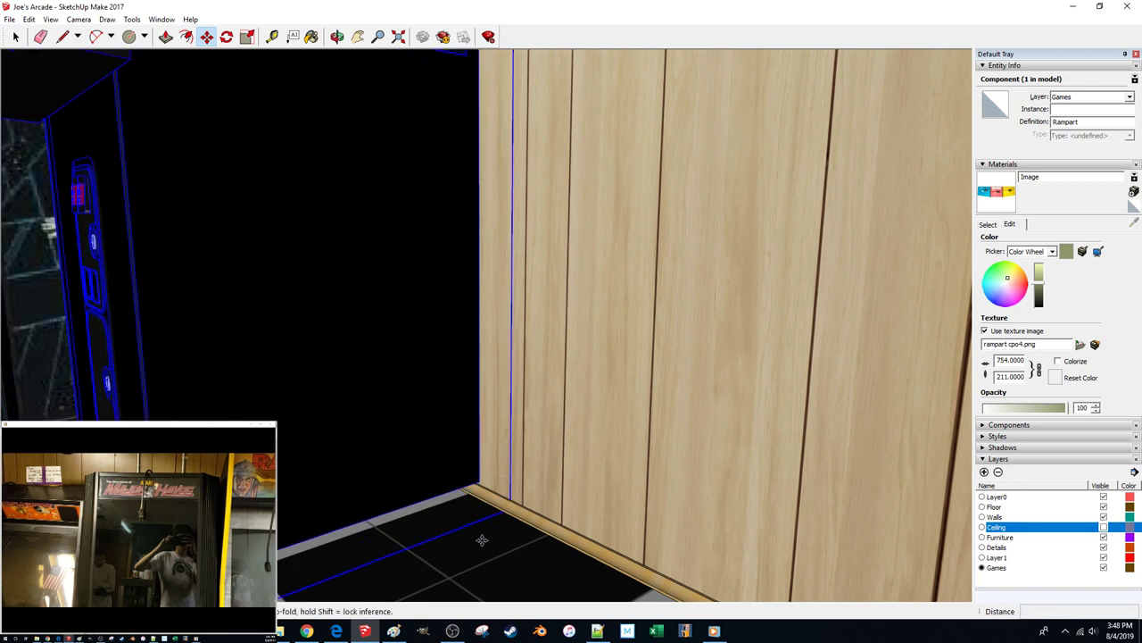
text(1)
key(Return)
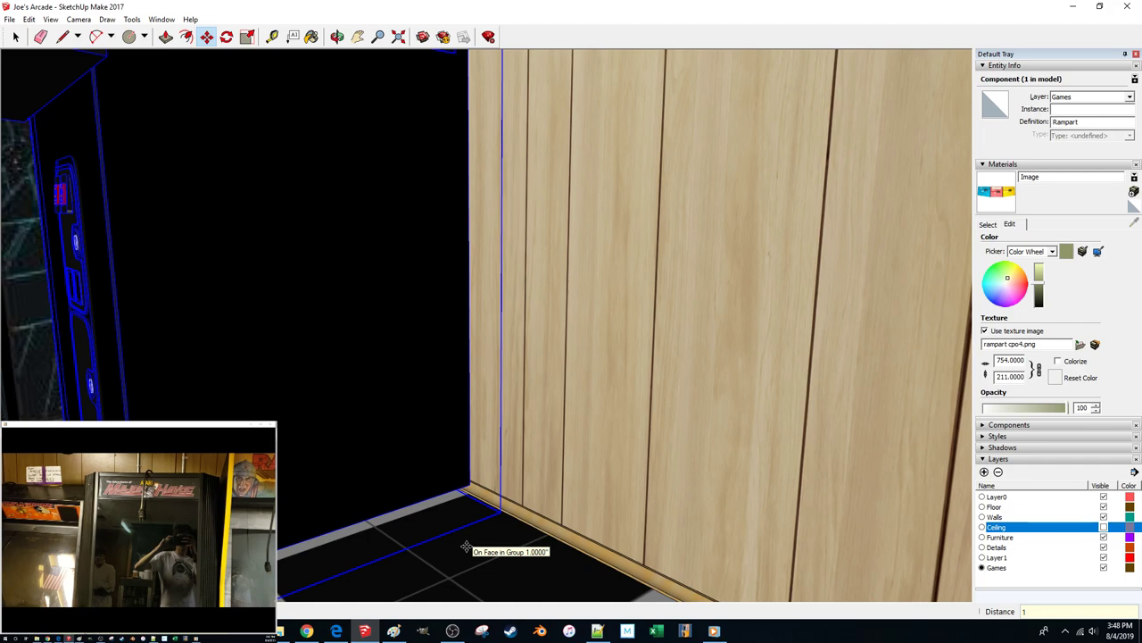
Move the Major Havoc cabinet along the green axis about 29 inches, up beside the neighbouring cabinet
scroll(466, 546, down, 5)
middle_drag(308, 384, 462, 354)
key(space)
click(459, 353)
middle_drag(384, 346, 451, 301)
click(438, 282)
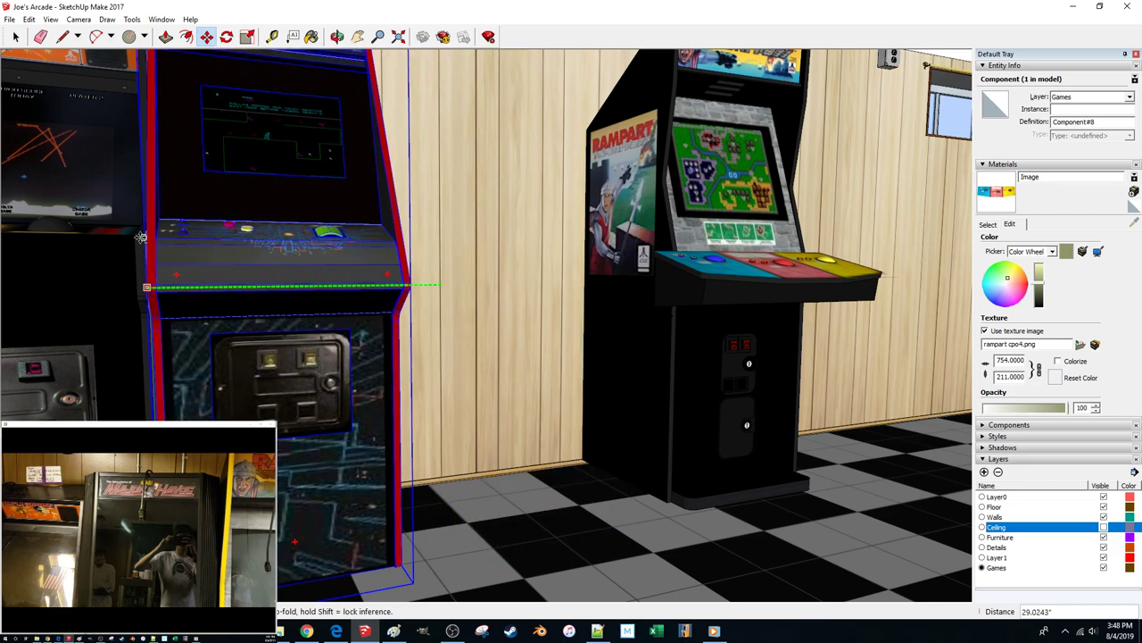
click(514, 530)
Move the Rampart cabinet along the green axis about 37.7 inches, up against the side of Major Havoc
shift+middle_drag(521, 482, 459, 479)
key(space)
click(553, 365)
click(603, 299)
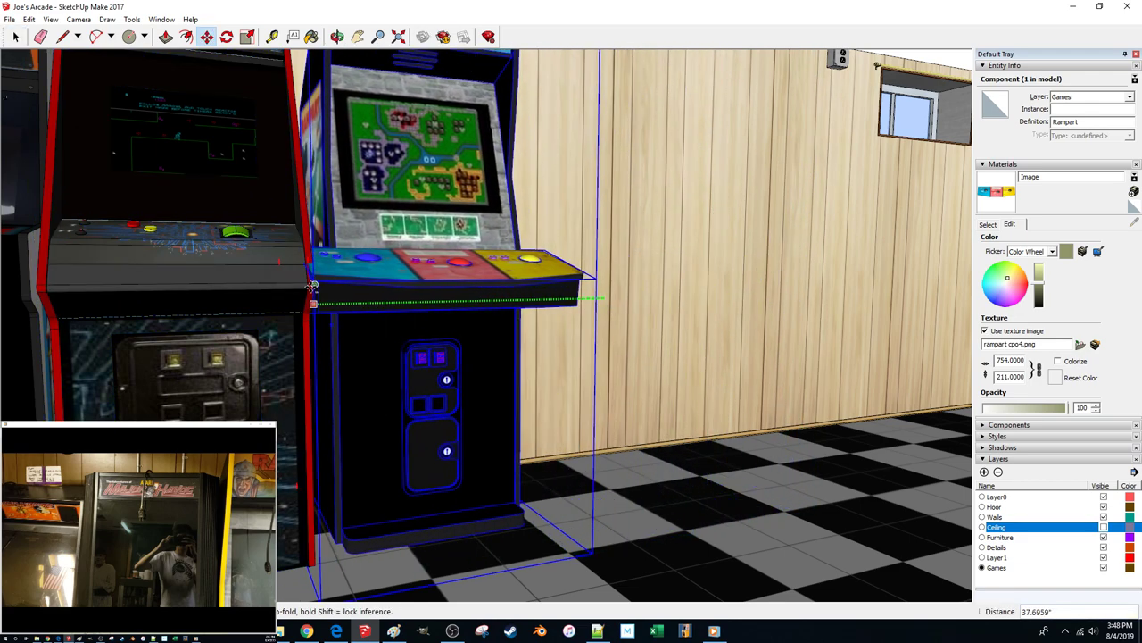
middle_drag(314, 290, 426, 394)
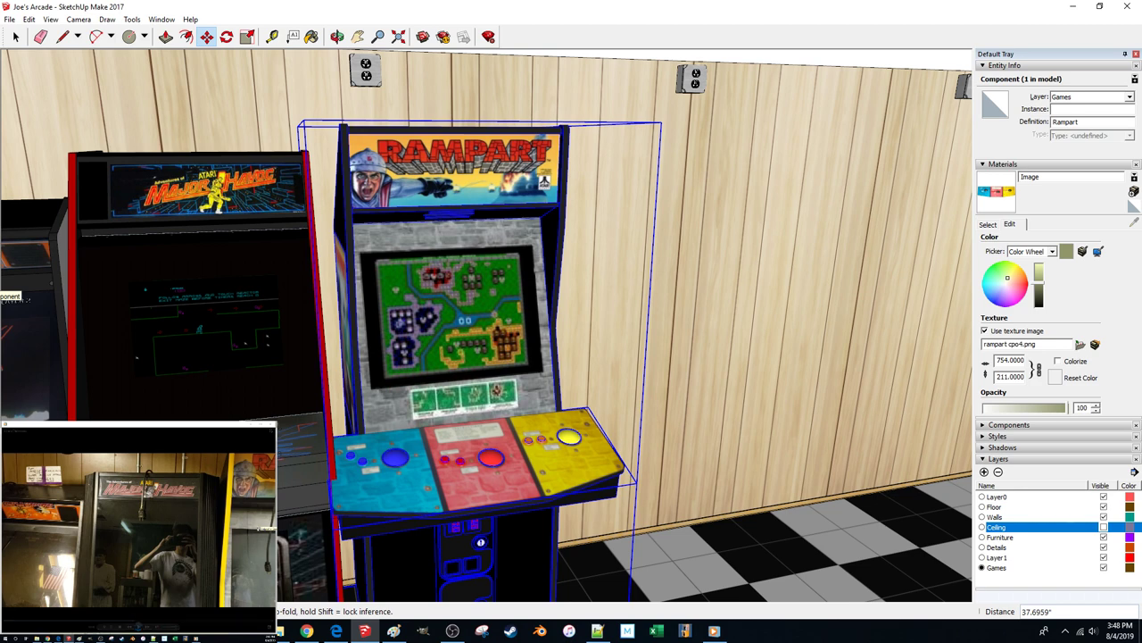
Move the Rampart cabinet 3 inches along the green axis, closer to the side of Major Havoc
middle_drag(741, 382, 703, 377)
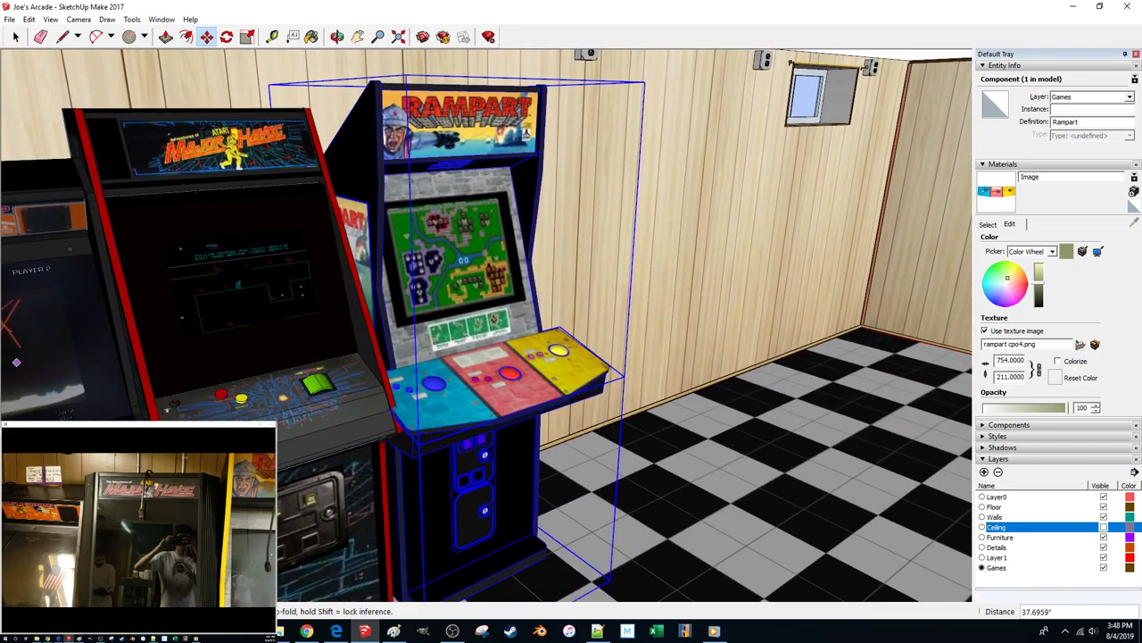
middle_drag(5, 373, 446, 424)
scroll(574, 393, up, 4)
middle_drag(574, 394, 462, 440)
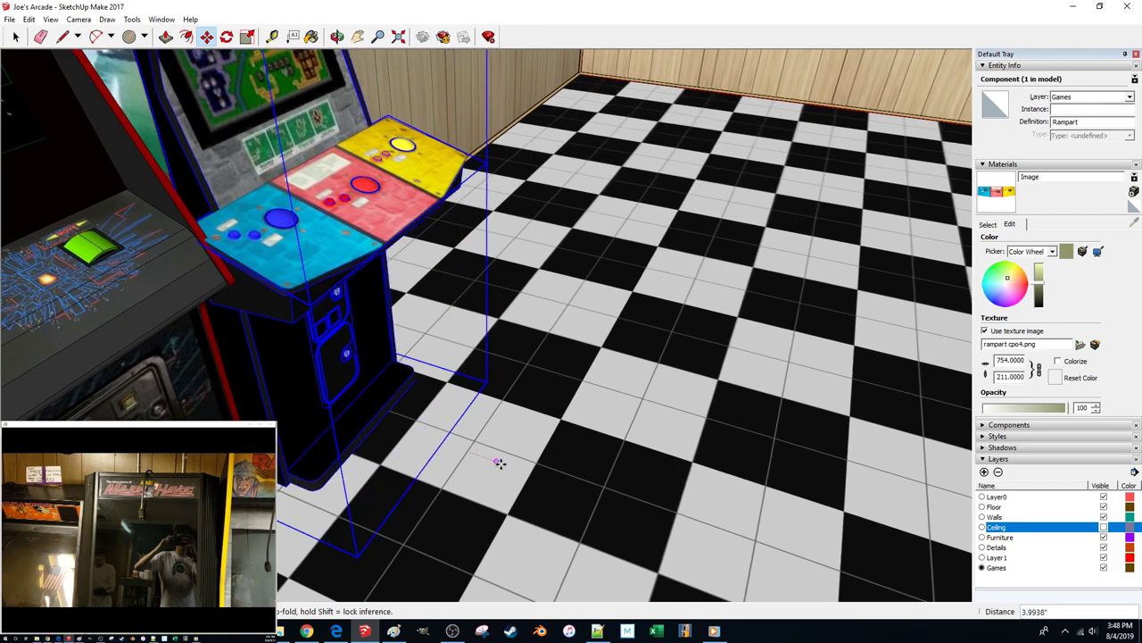
middle_drag(483, 436, 202, 187)
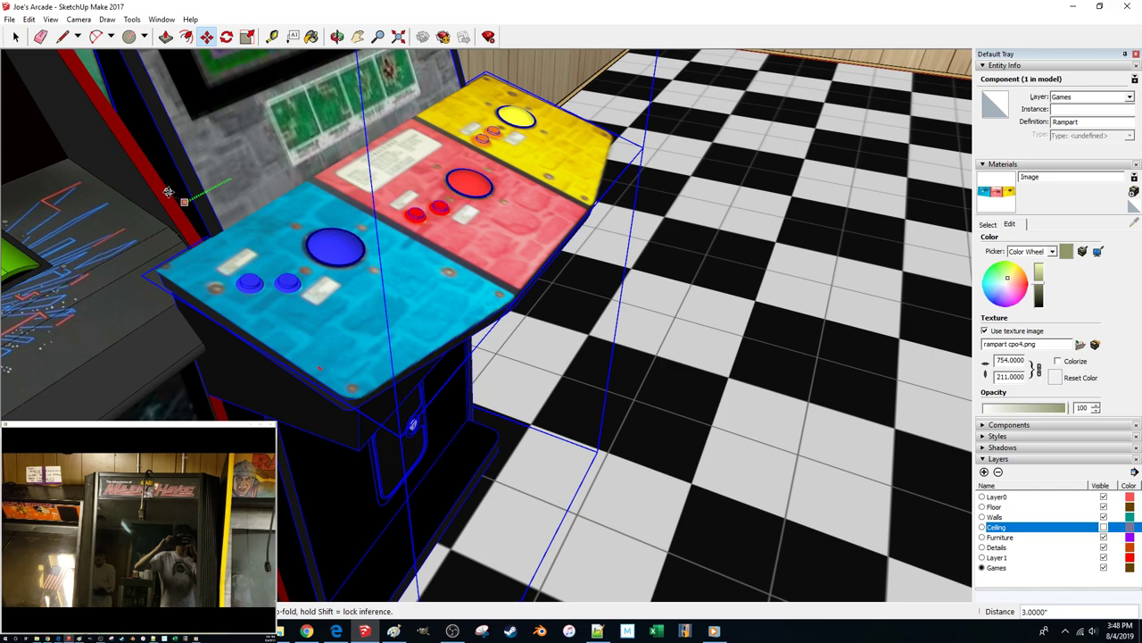
middle_drag(219, 191, 178, 116)
Shift the Rampart cabinet 0.25 inch to fine-tune the gap between its base and Major Havoc
scroll(357, 500, up, 5)
shift+middle_drag(393, 593, 382, 441)
click(391, 537)
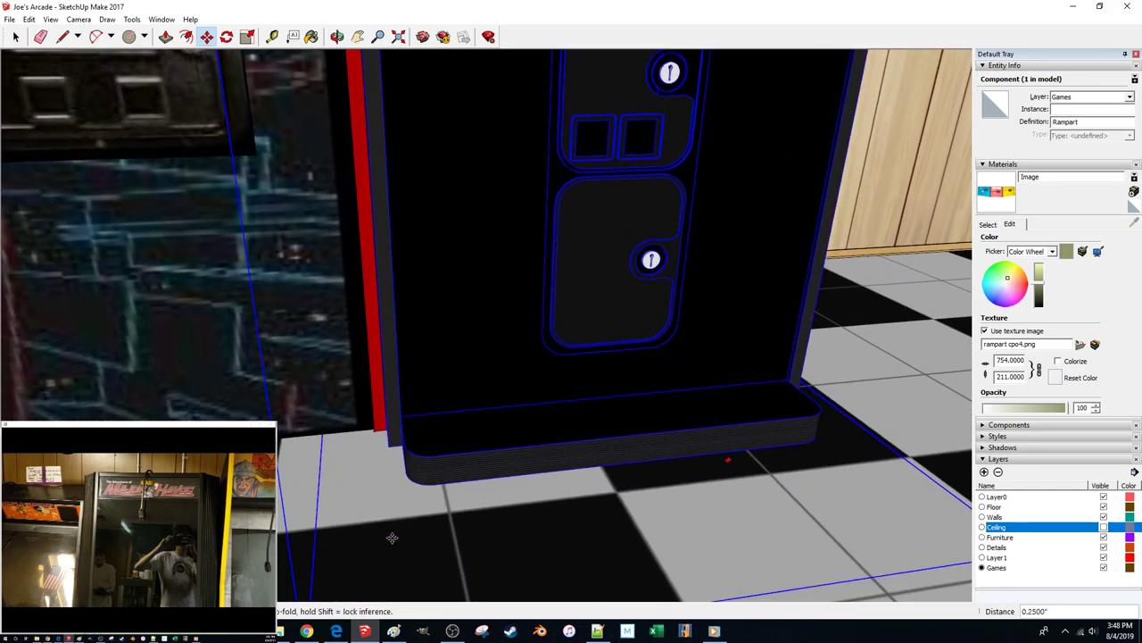
key(Return)
key(space)
Check Rampart in the reference video and move the Rampart cabinet 2.25 inches along the red axis
shift+middle_drag(399, 232, 532, 436)
scroll(461, 454, down, 3)
scroll(461, 454, down, 3)
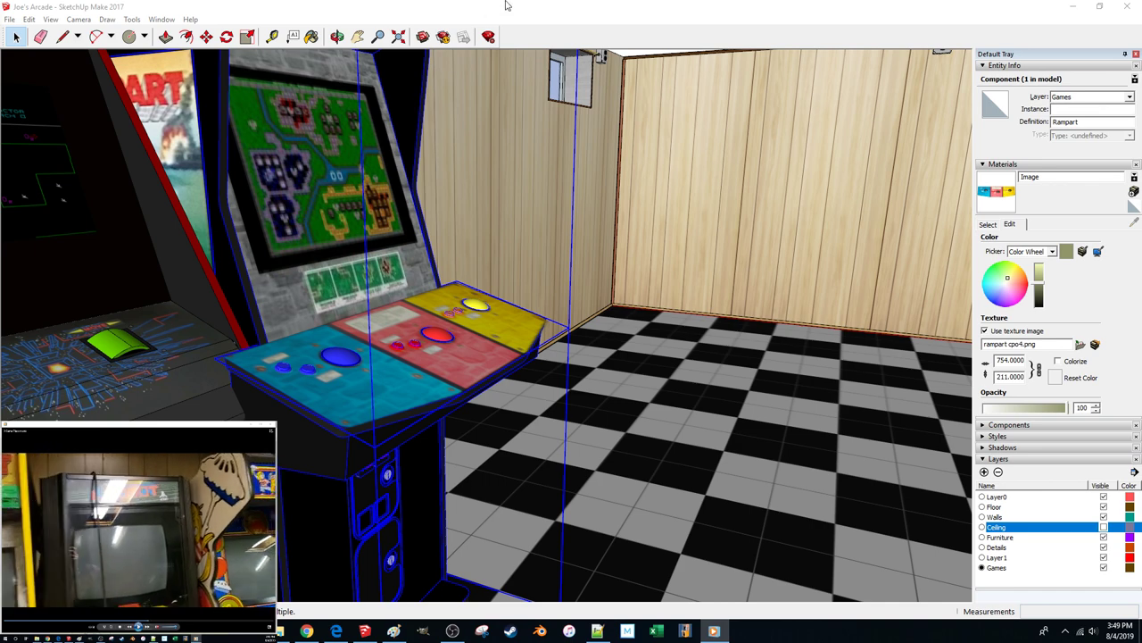
click(508, 10)
middle_drag(614, 439, 582, 435)
drag(627, 509, 639, 505)
key(Return)
mouse_move(678, 508)
middle_down()
mouse_move(628, 496)
mouse_move(676, 498)
middle_up()
click(688, 502)
drag(702, 507, 703, 506)
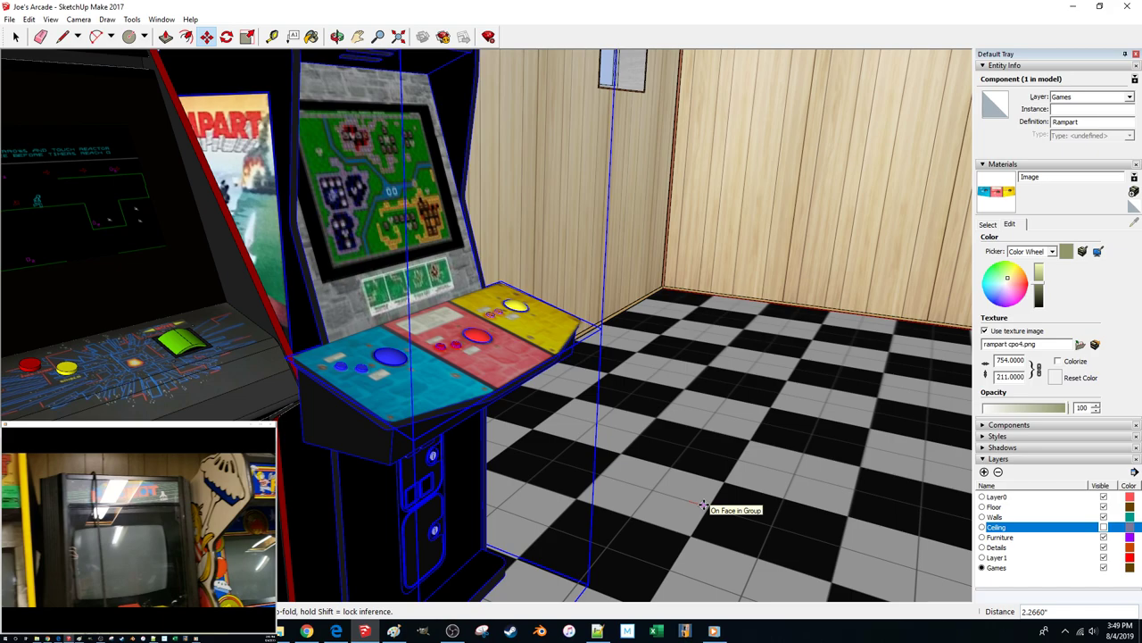
mouse_move(704, 506)
middle_down()
mouse_move(719, 504)
mouse_move(652, 500)
middle_up()
scroll(540, 453, up, 6)
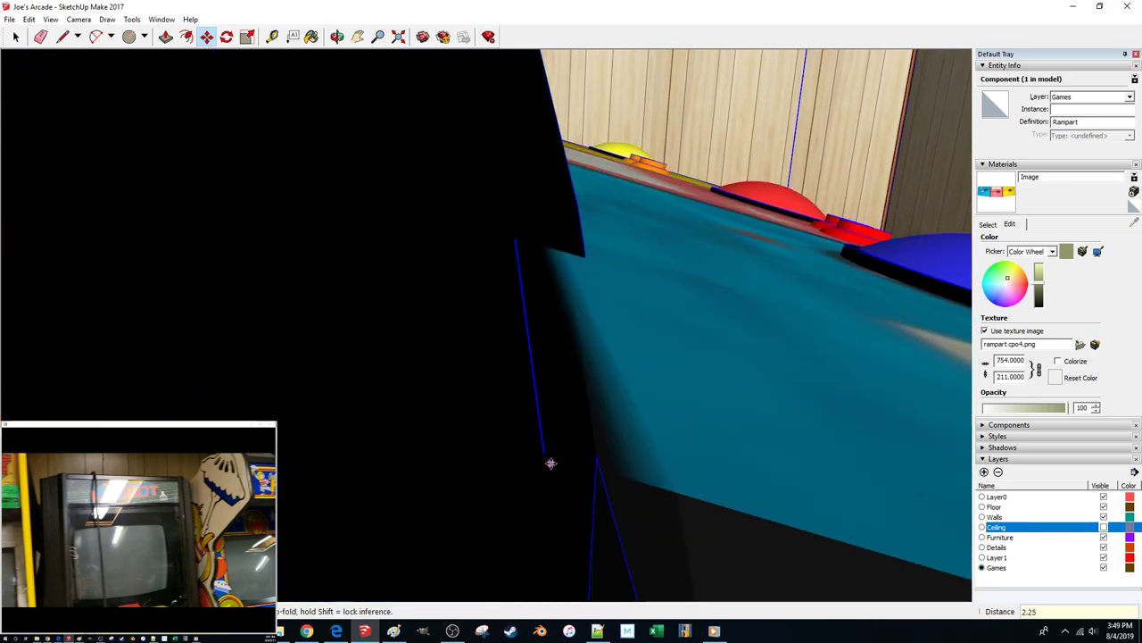
Move the Rampart cabinet another 0.5 inch along the red axis and leave the Move tool
scroll(548, 463, down, 3)
drag(453, 407, 432, 407)
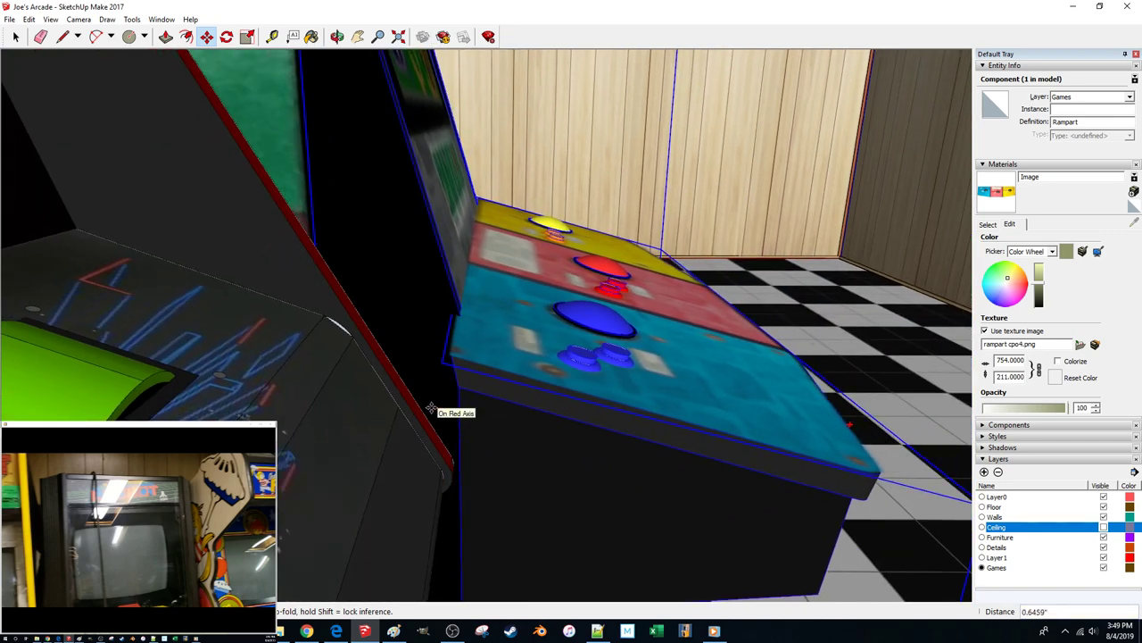
scroll(432, 407, down, 6)
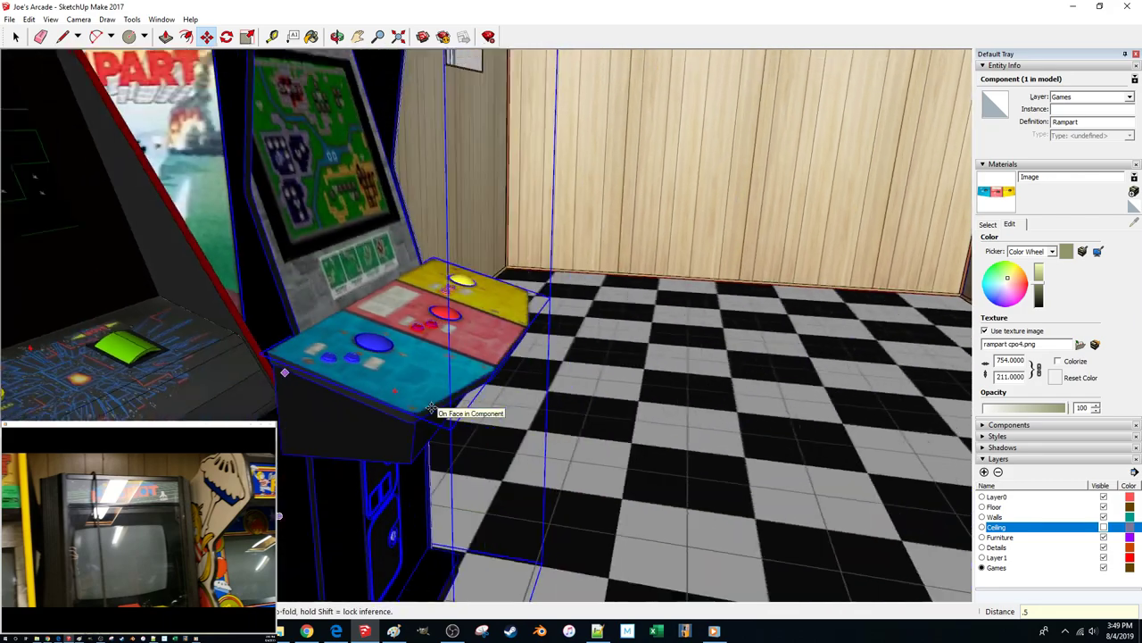
key(space)
Move the black cabinet with the vented top from outside into the room, onto the open floor beyond Rampart
scroll(605, 361, down, 10)
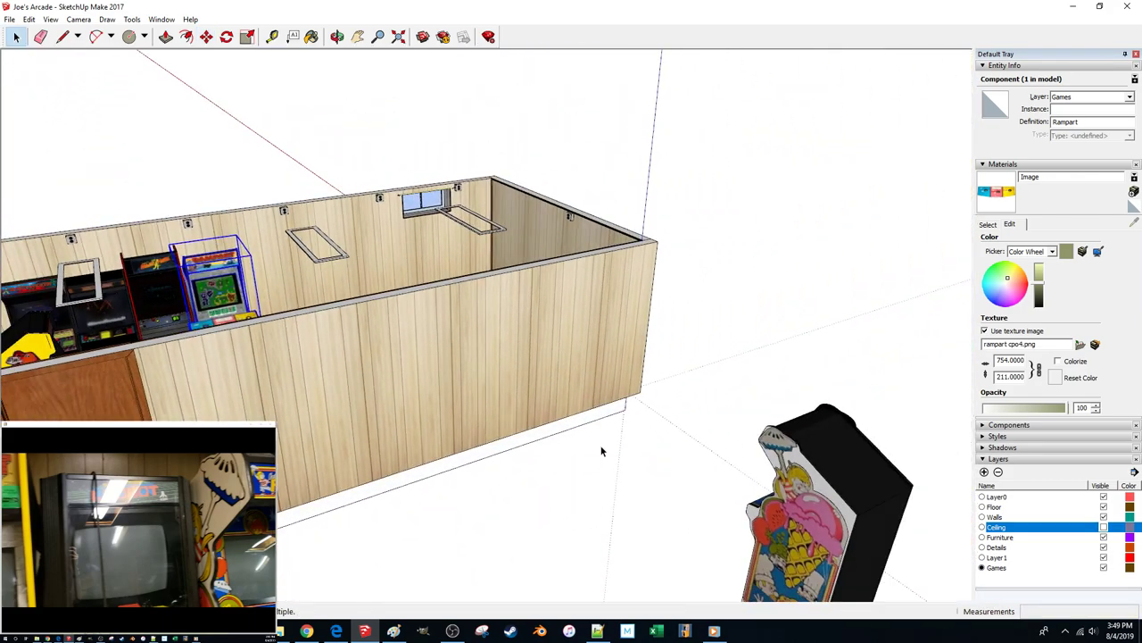
middle_drag(504, 466, 714, 348)
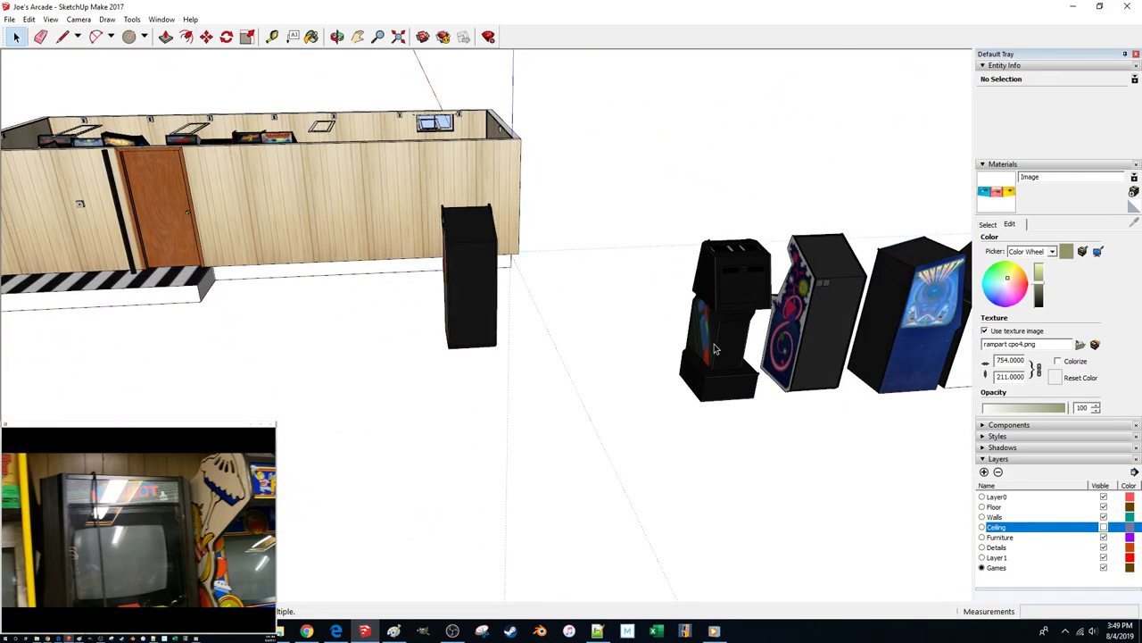
click(703, 376)
middle_drag(670, 408, 446, 444)
click(452, 454)
scroll(452, 453, up, 2)
Rotate the vented-top cabinet 180 degrees so that its screen faces into the room
key(q)
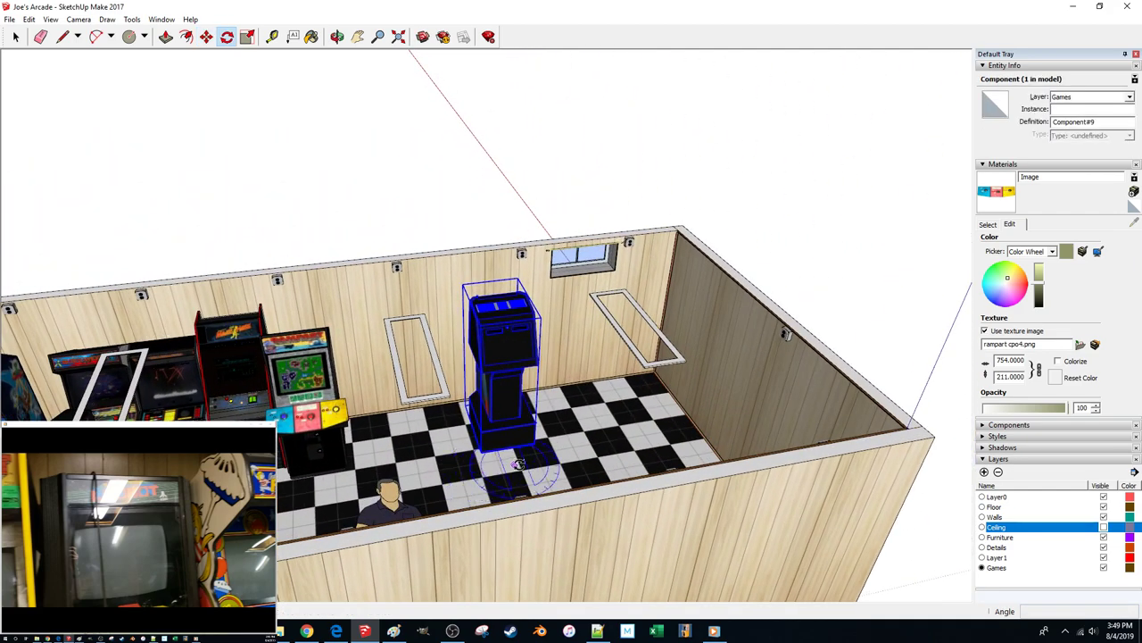
click(515, 464)
click(540, 459)
text(180)
key(Return)
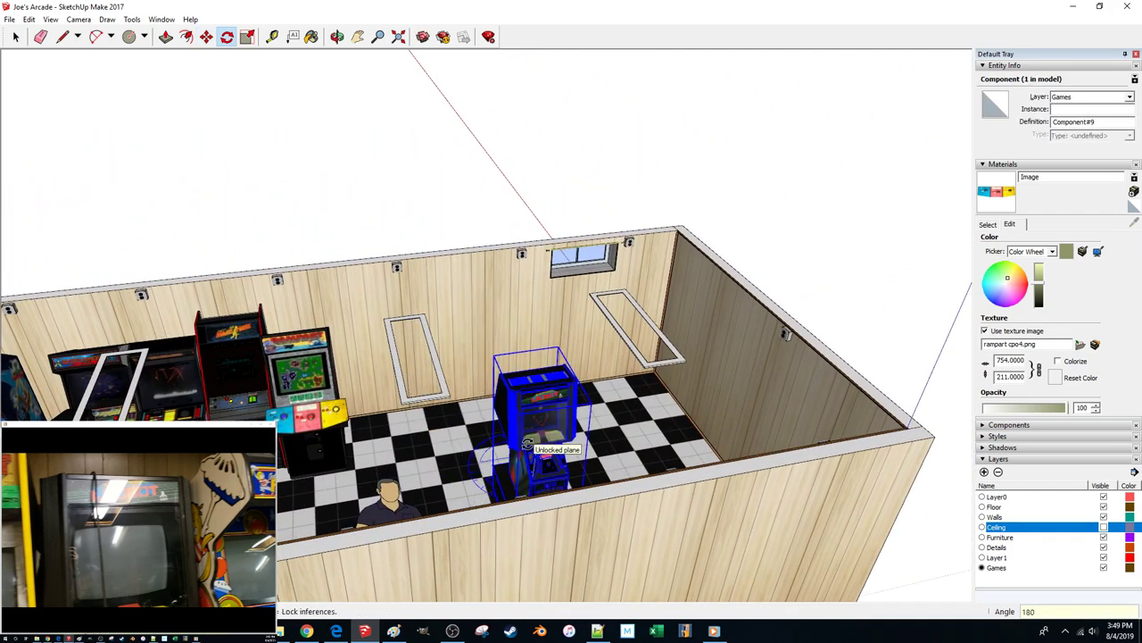
key(space)
Place the I, Robot cabinet against the wall behind it and shift it 1 inch out from that wall
middle_drag(491, 516, 549, 440)
scroll(544, 443, up, 3)
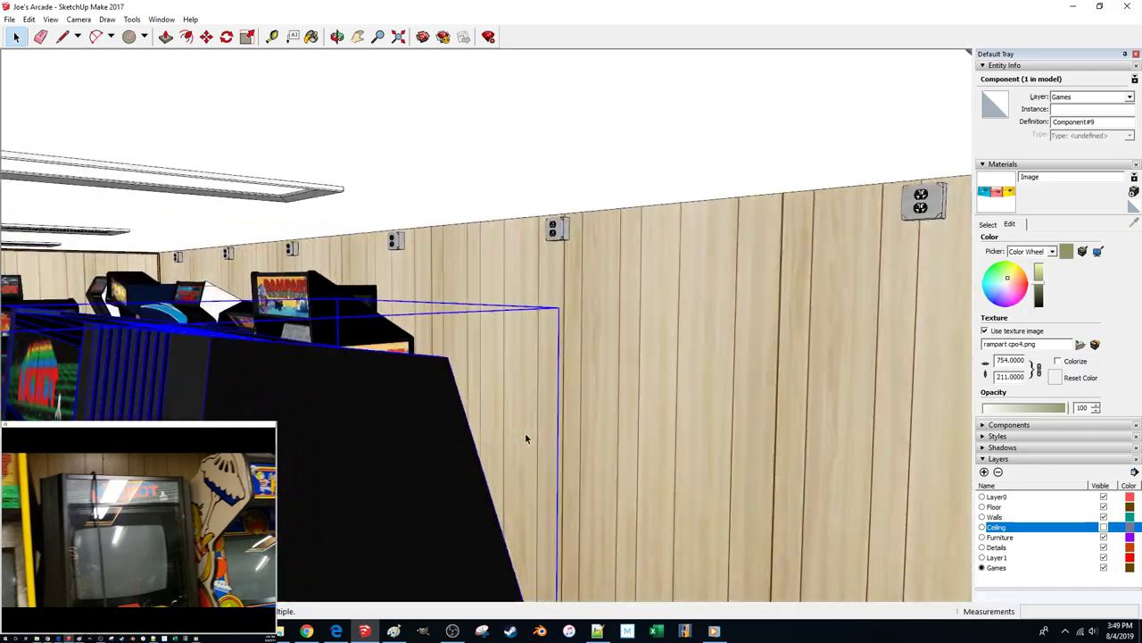
middle_drag(526, 438, 463, 456)
scroll(462, 450, up, 10)
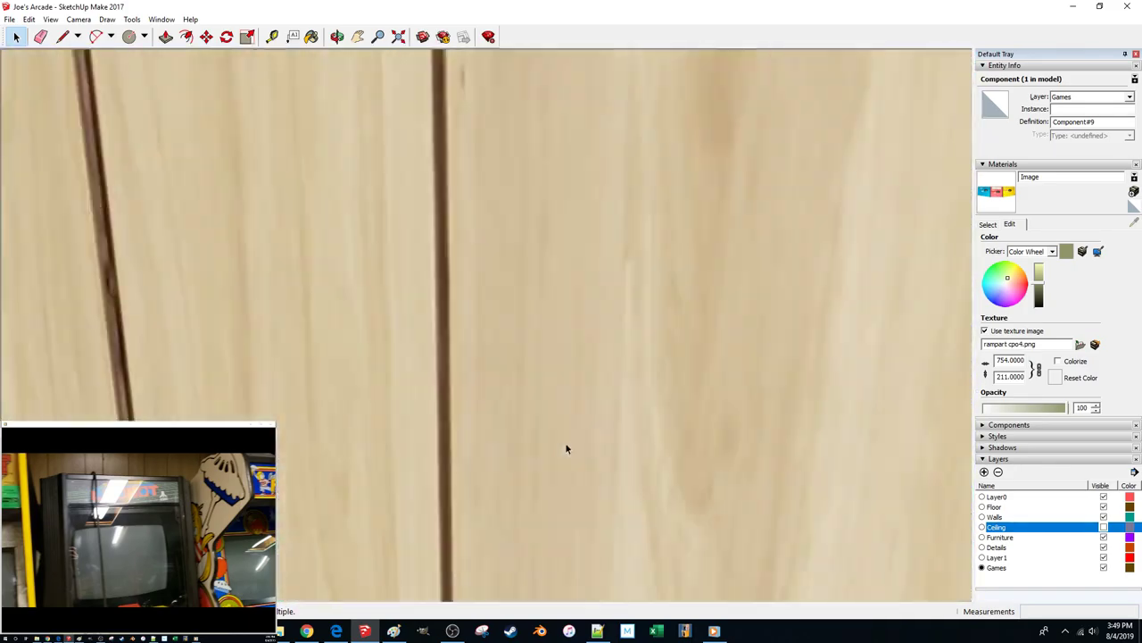
scroll(566, 444, down, 6)
middle_drag(644, 439, 577, 437)
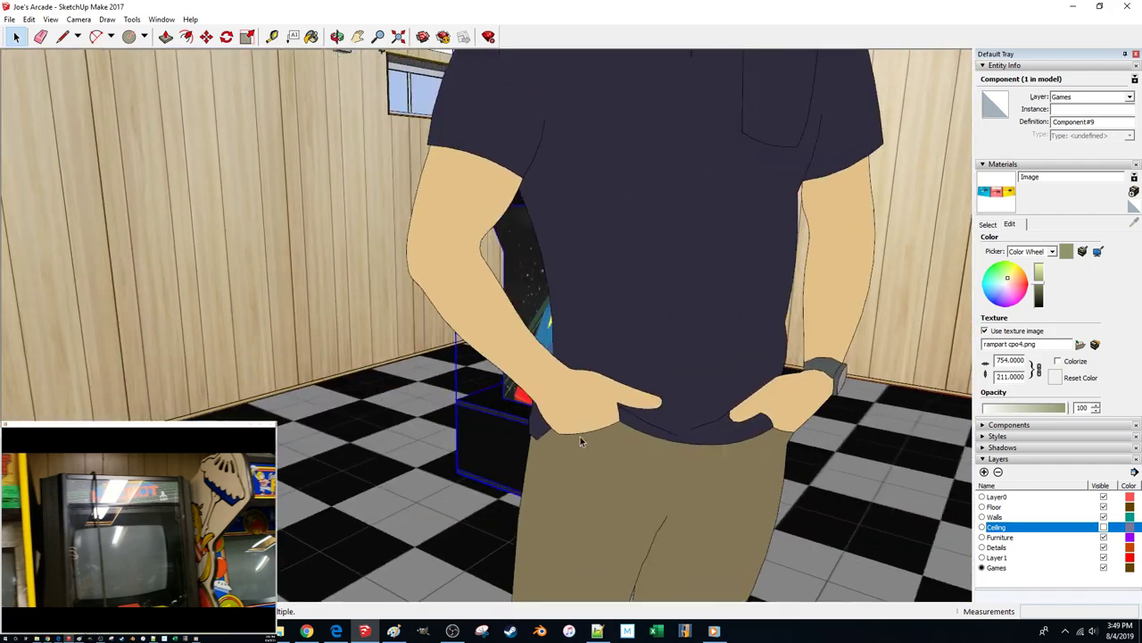
scroll(571, 442, up, 5)
click(539, 501)
middle_drag(539, 500, 510, 485)
scroll(308, 441, up, 3)
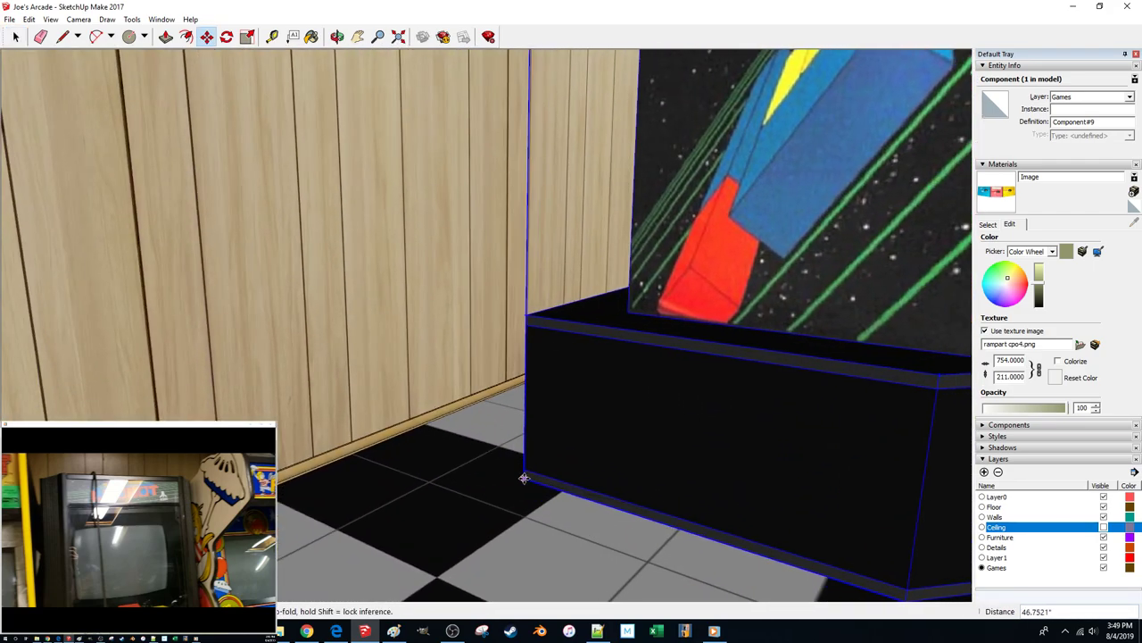
key(Escape)
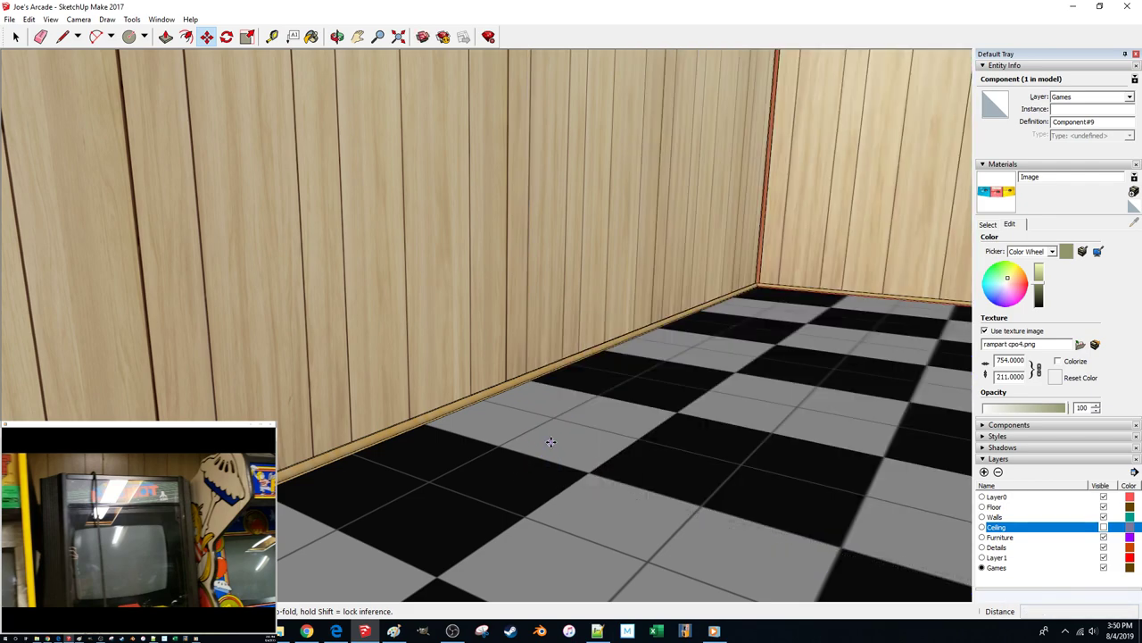
scroll(551, 442, down, 4)
middle_drag(548, 441, 786, 407)
scroll(530, 393, up, 3)
click(789, 393)
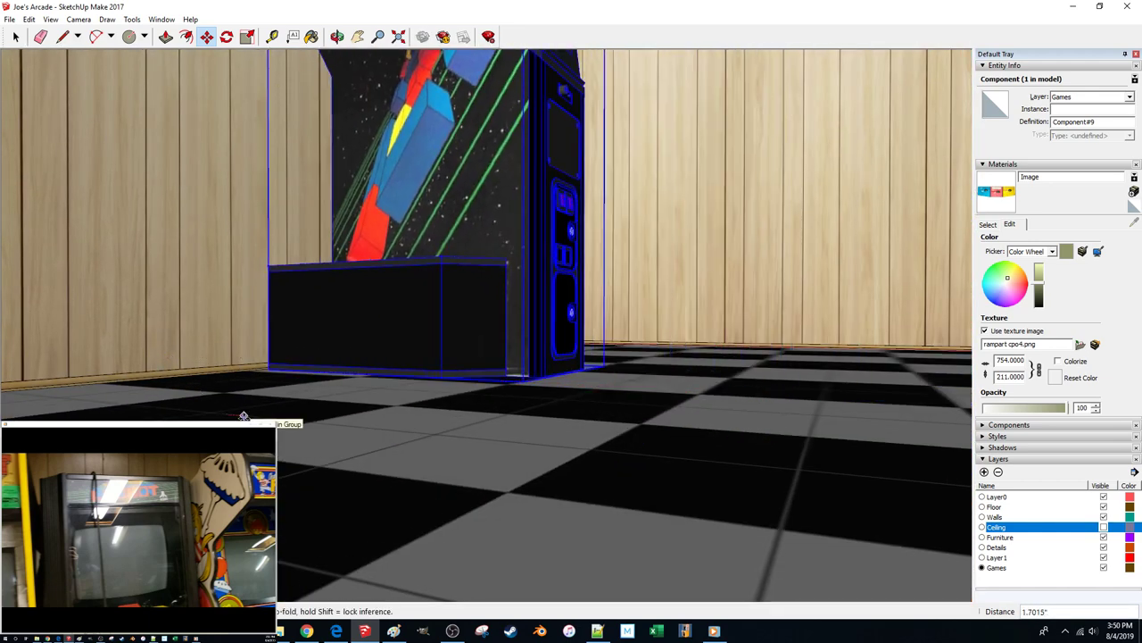
text(1)
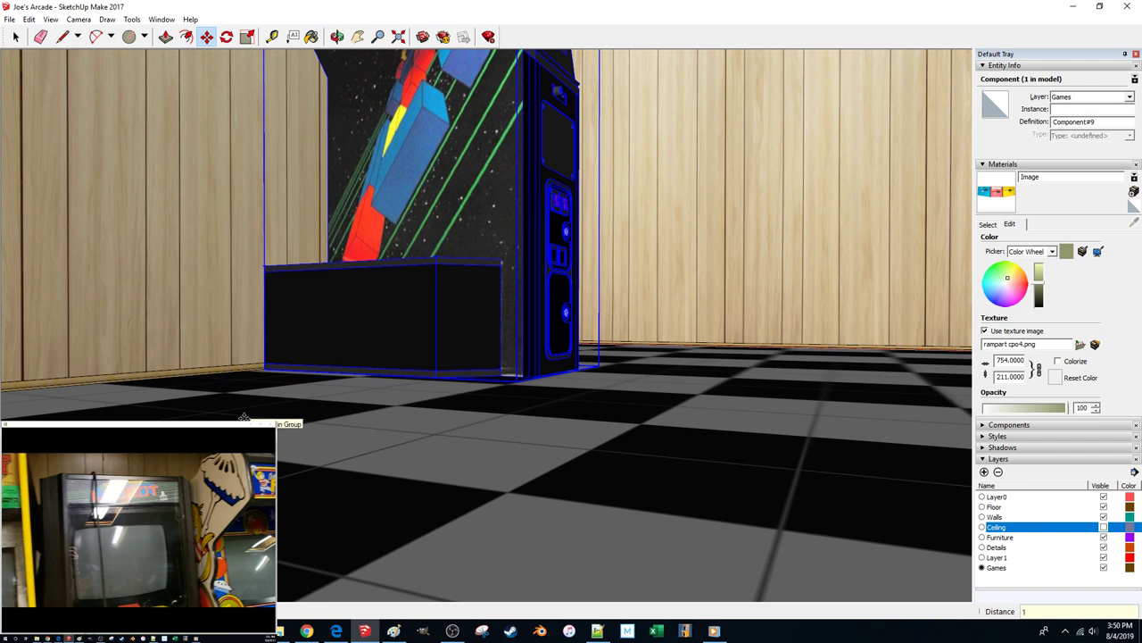
Slide the I, Robot cabinet along the green axis until it stands right beside the Rampart cabinet
middle_drag(243, 416, 465, 500)
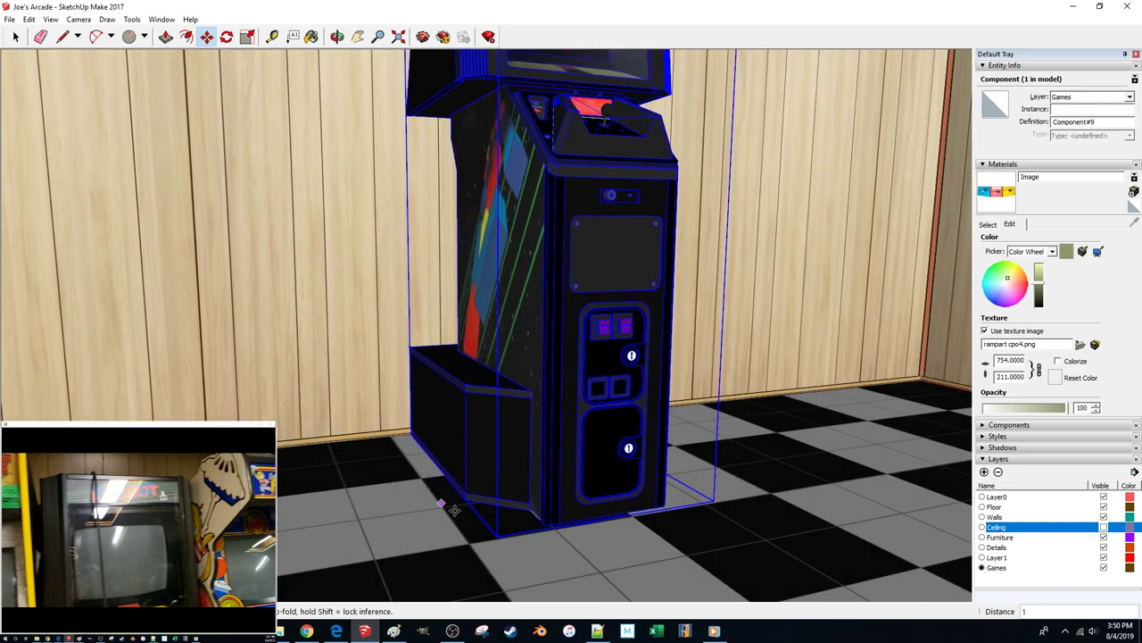
click(466, 500)
middle_drag(441, 500, 365, 497)
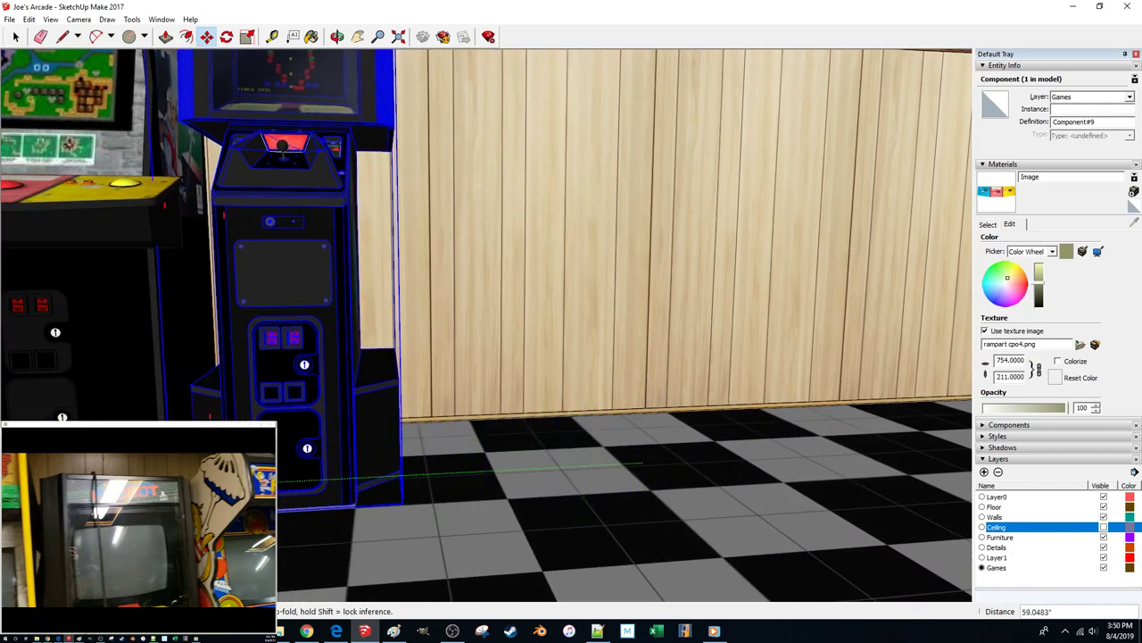
click(259, 507)
middle_drag(268, 509, 425, 568)
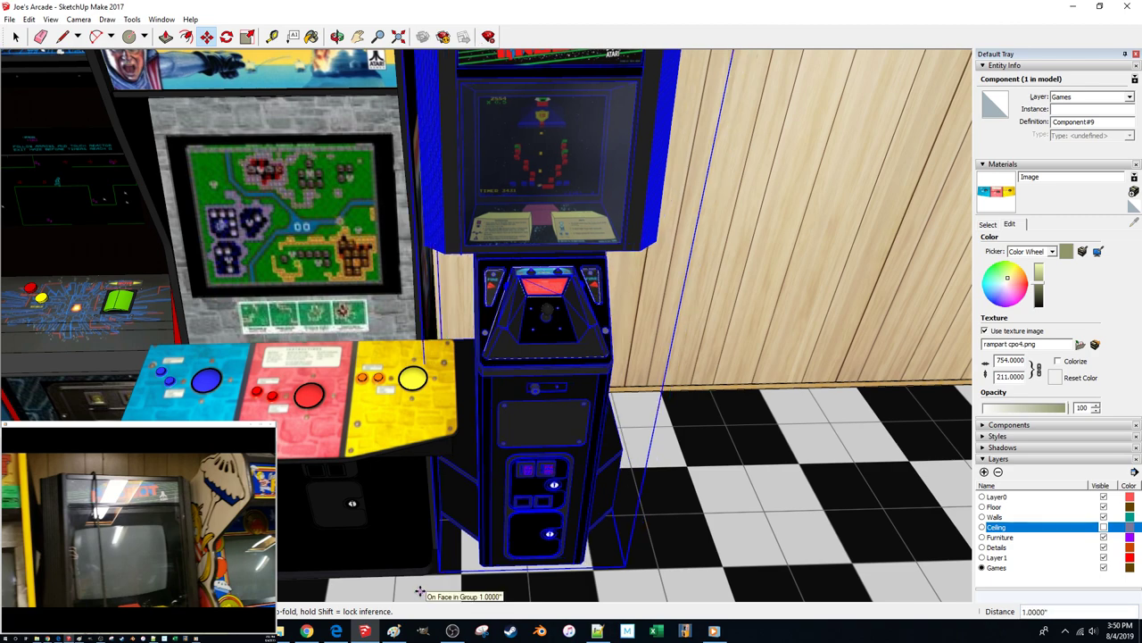
Move the I, Robot cabinet 0.5 inch along the green axis away from Rampart and clear the selection
middle_drag(420, 591, 432, 510)
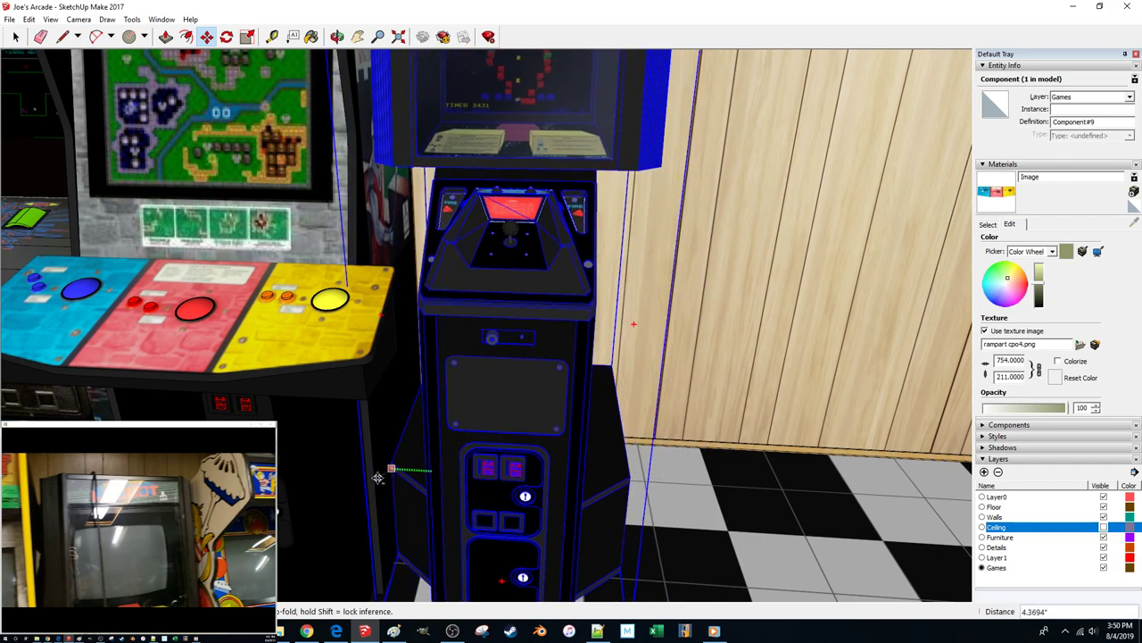
middle_drag(560, 461, 616, 450)
click(669, 525)
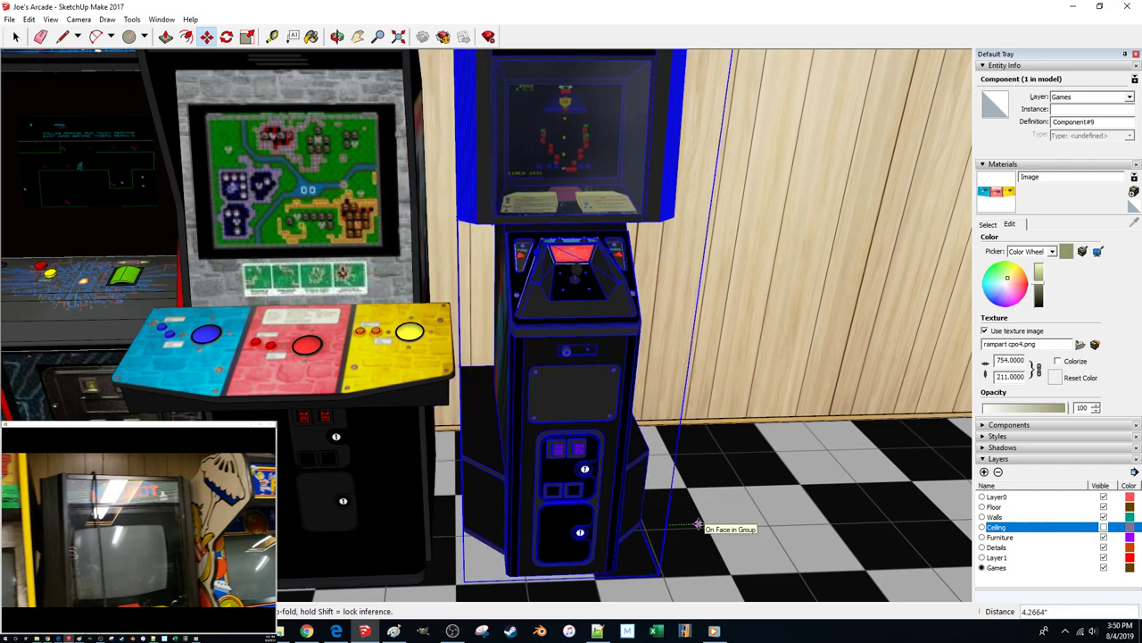
text(.5)
key(Return)
middle_drag(709, 492, 706, 489)
scroll(584, 265, down, 6)
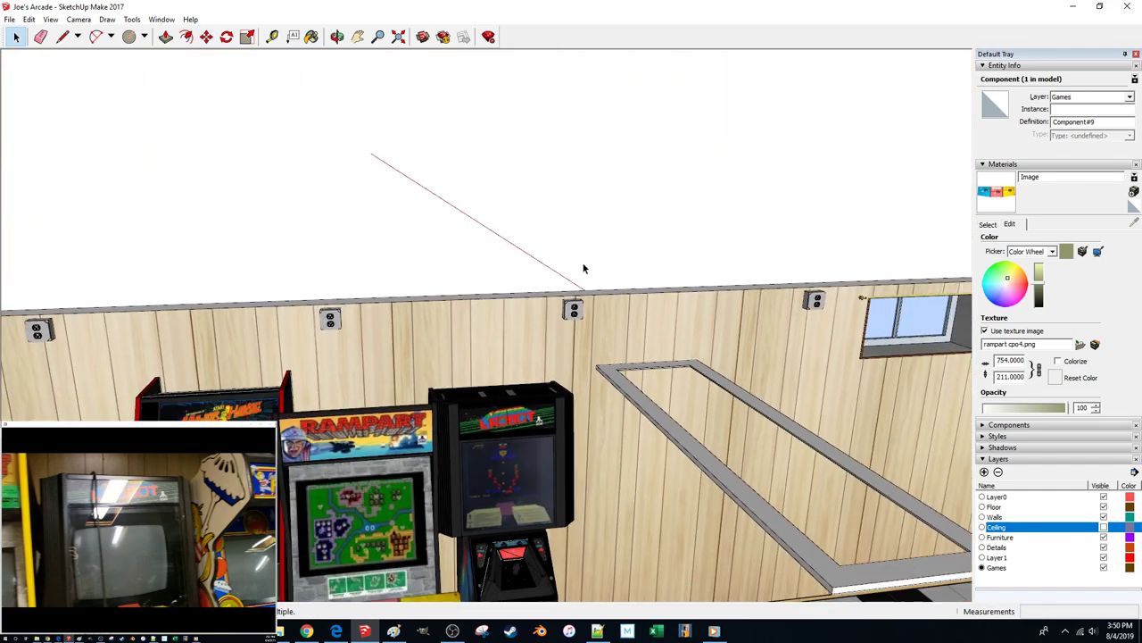
click(584, 265)
Rotate the Food Fight cabinet outside the room 180 degrees so that its screen faces the opposite way
scroll(568, 259, down, 3)
middle_drag(568, 258, 115, 370)
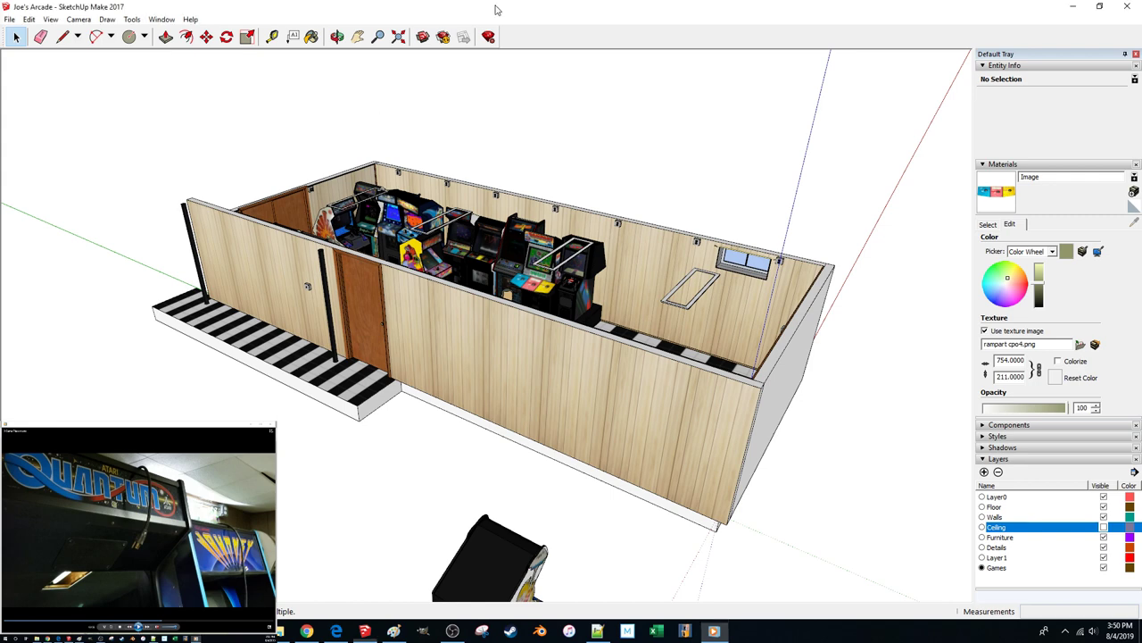
scroll(509, 409, down, 3)
mouse_move(510, 410)
middle_down()
mouse_move(838, 412)
mouse_move(595, 359)
mouse_move(473, 416)
middle_up()
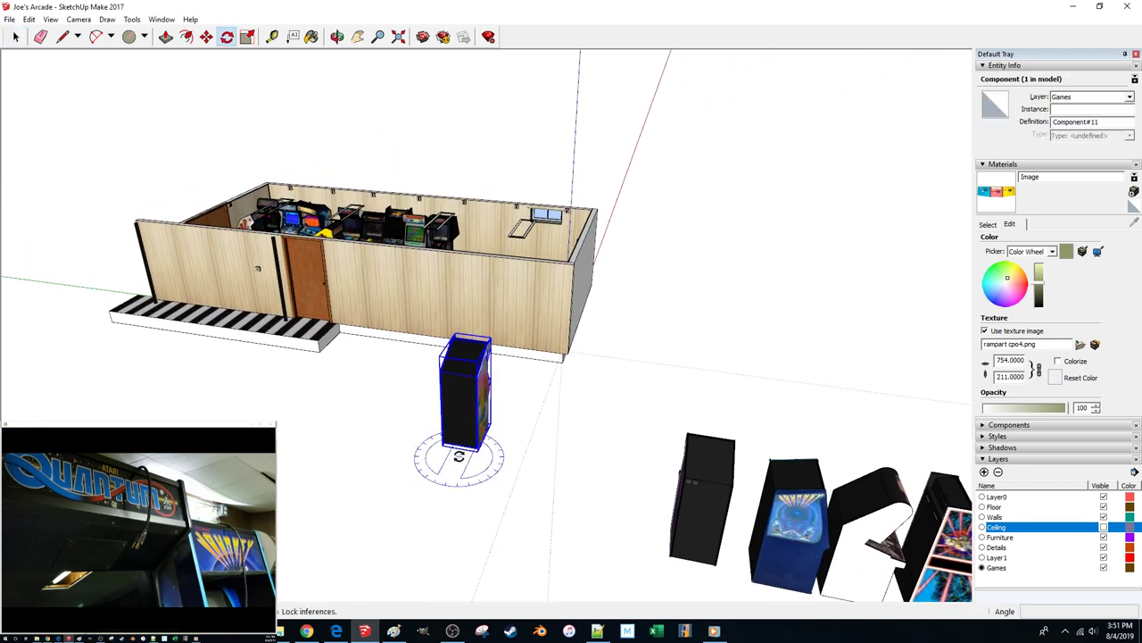
click(513, 462)
text(180)
key(Return)
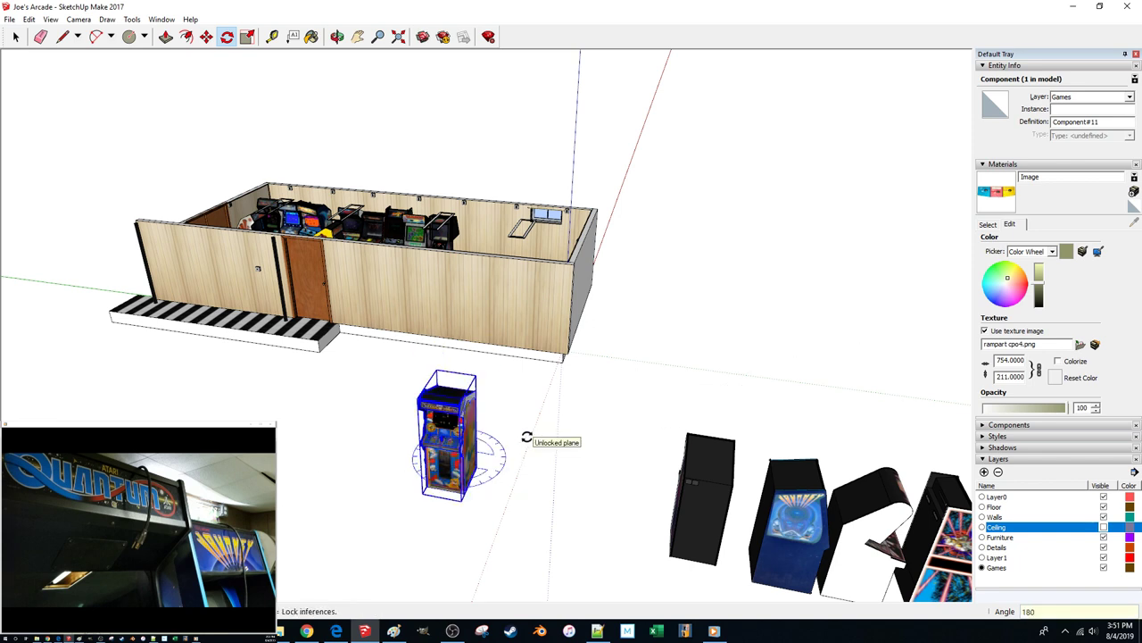
Rotate the Quantum cabinet 180 degrees and move it next to the Food Fight cabinet outside the room
click(684, 534)
key(q)
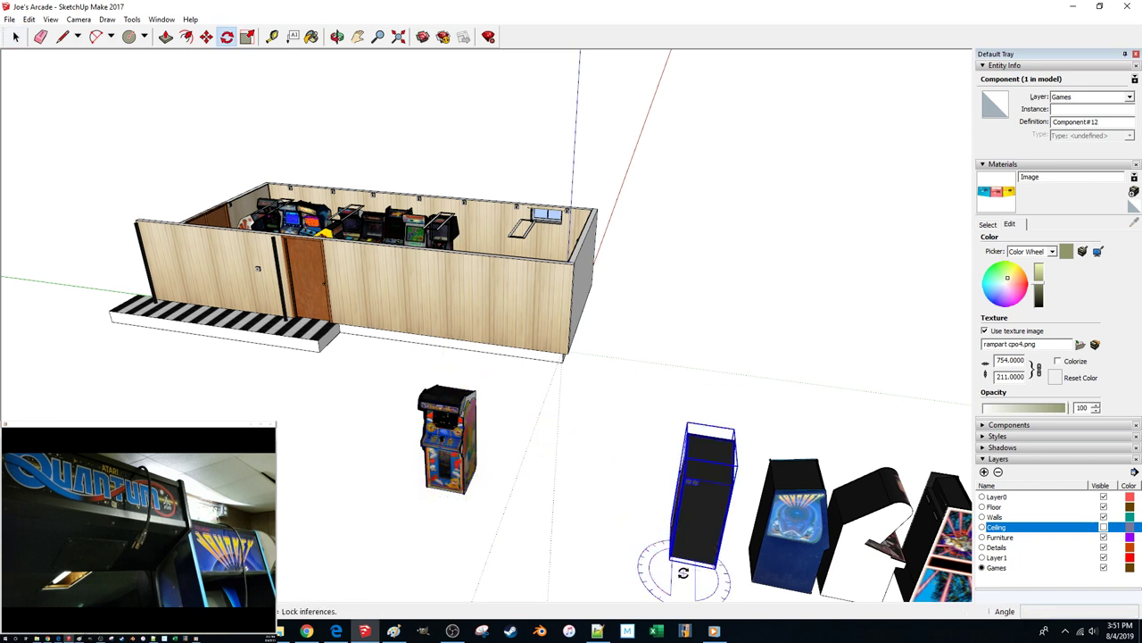
click(715, 576)
text(180)
key(Return)
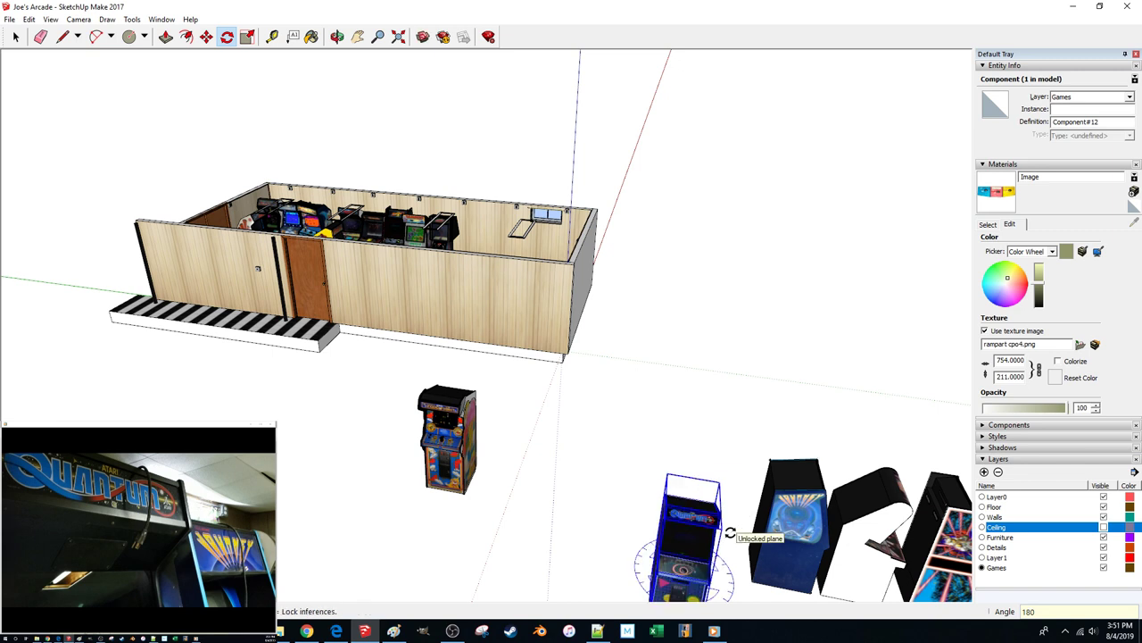
click(575, 568)
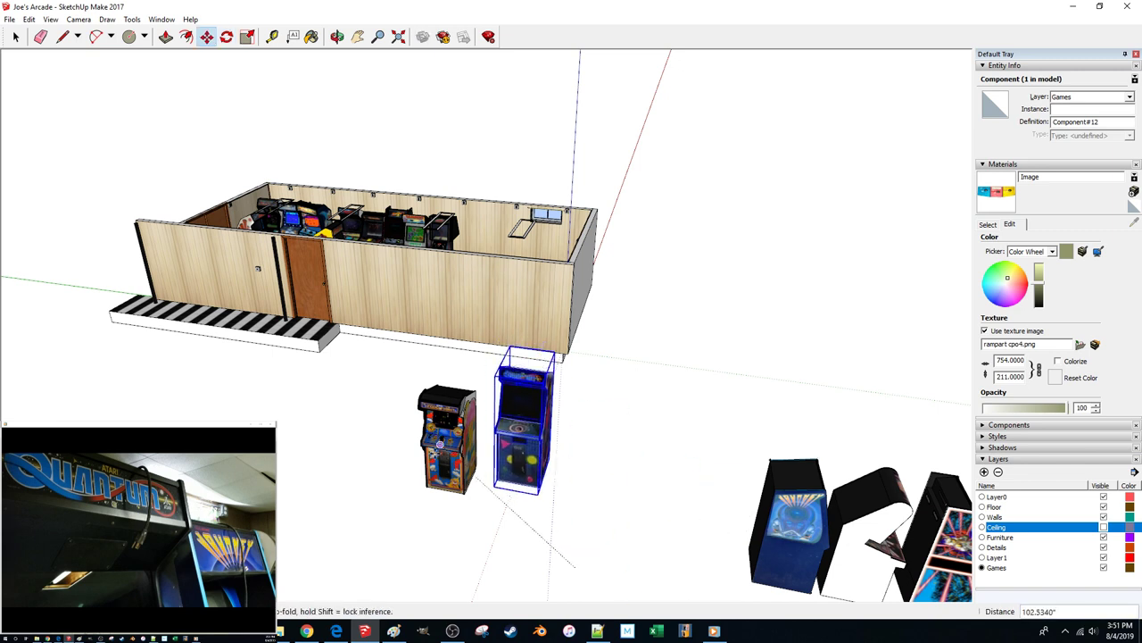
Bring the blue cabinet with the face side art closer to Quantum and rotate it 90 degrees
key(m)
click(779, 580)
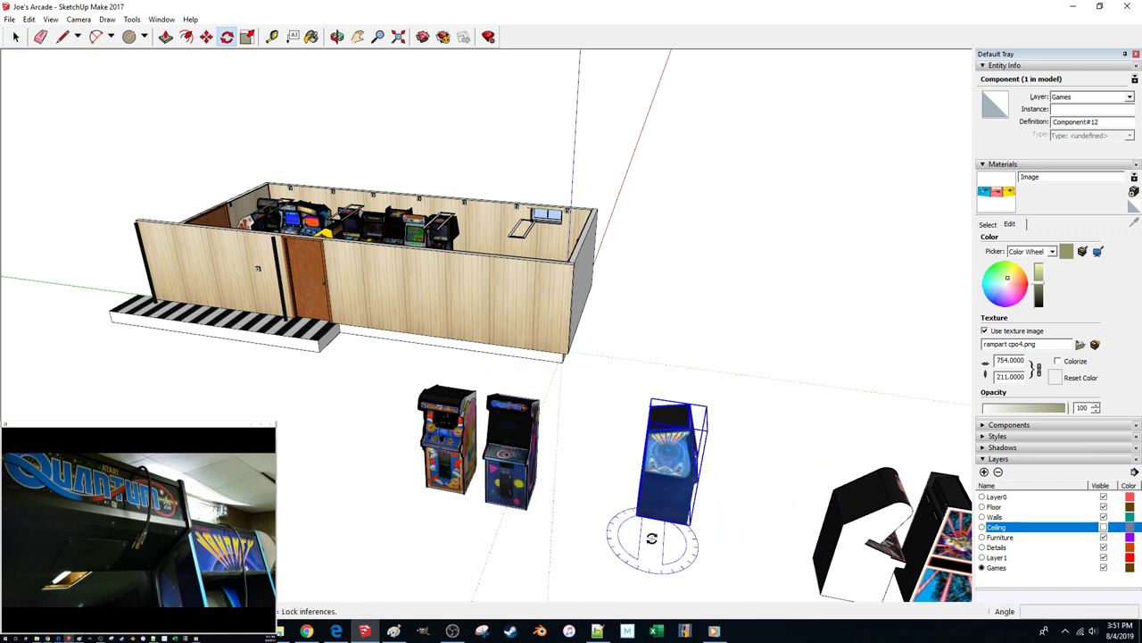
click(696, 537)
text(90)
key(Return)
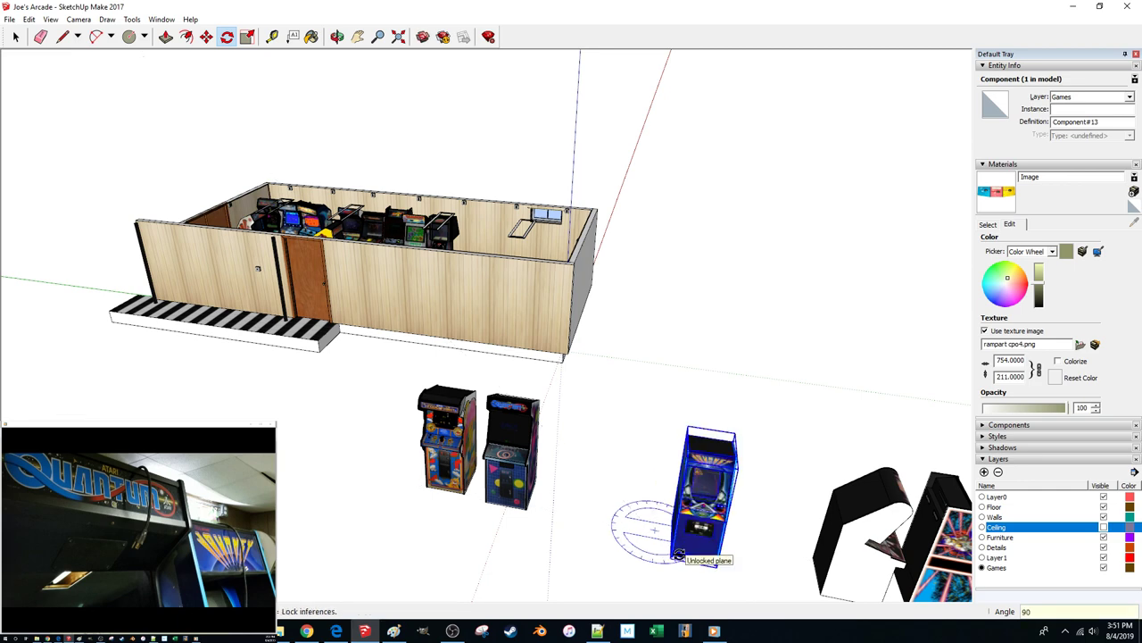
Select the Food Fight, Quantum and blue face-art cabinets together and move them into the arcade room
click(421, 482)
middle_drag(457, 455, 675, 405)
key(Escape)
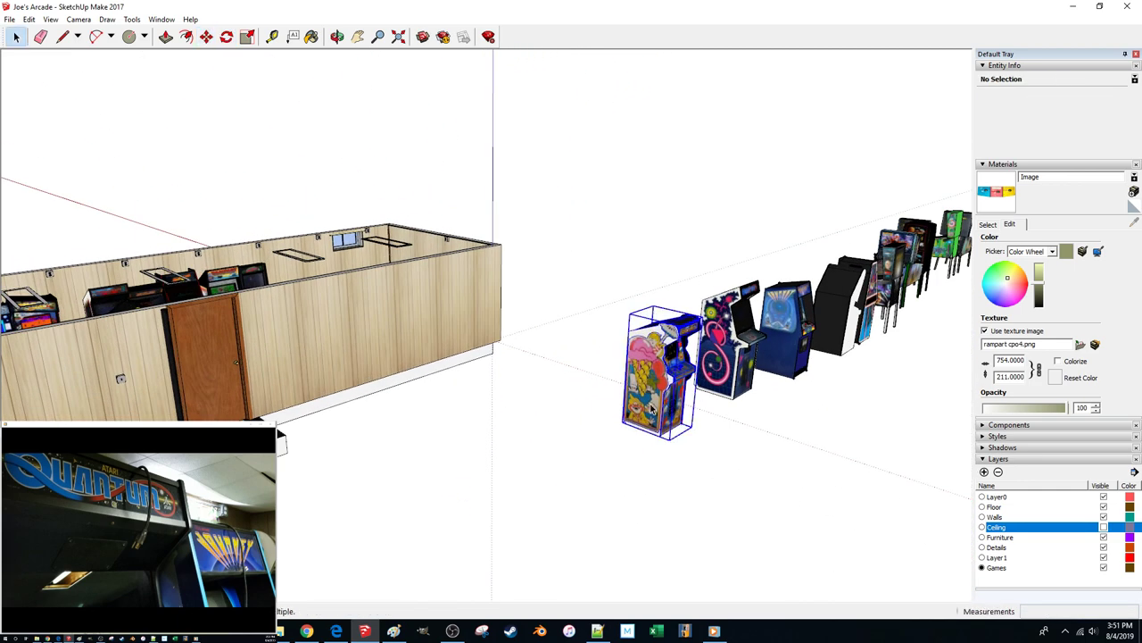
click(653, 408)
scroll(655, 472, up, 10)
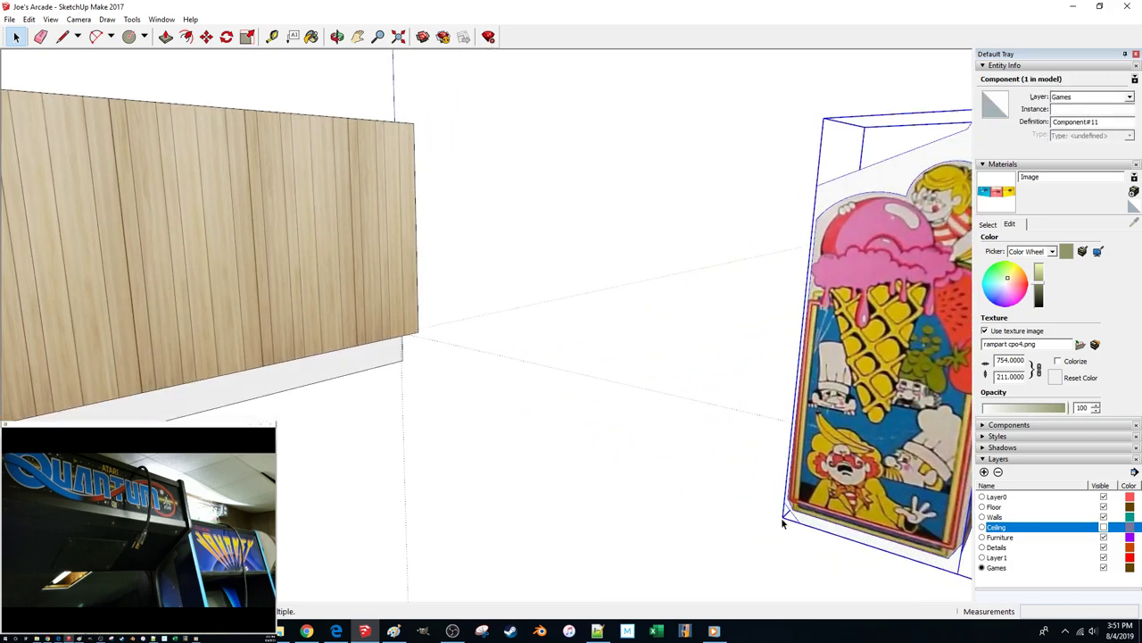
key(space)
scroll(676, 517, down, 8)
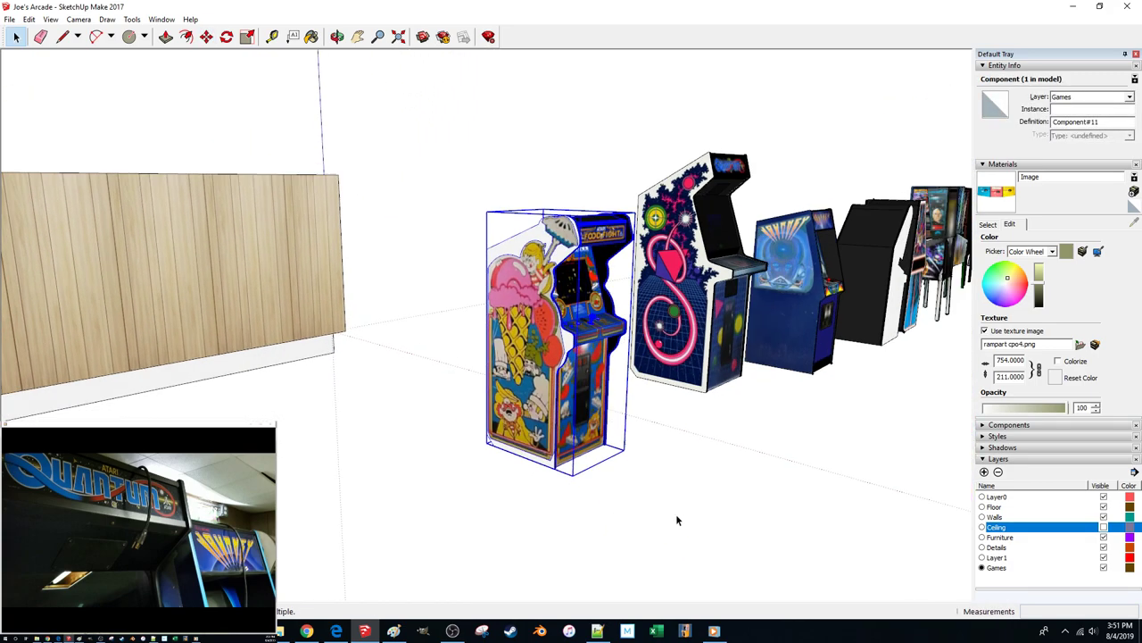
click(531, 509)
middle_drag(200, 446, 241, 493)
scroll(386, 390, up, 10)
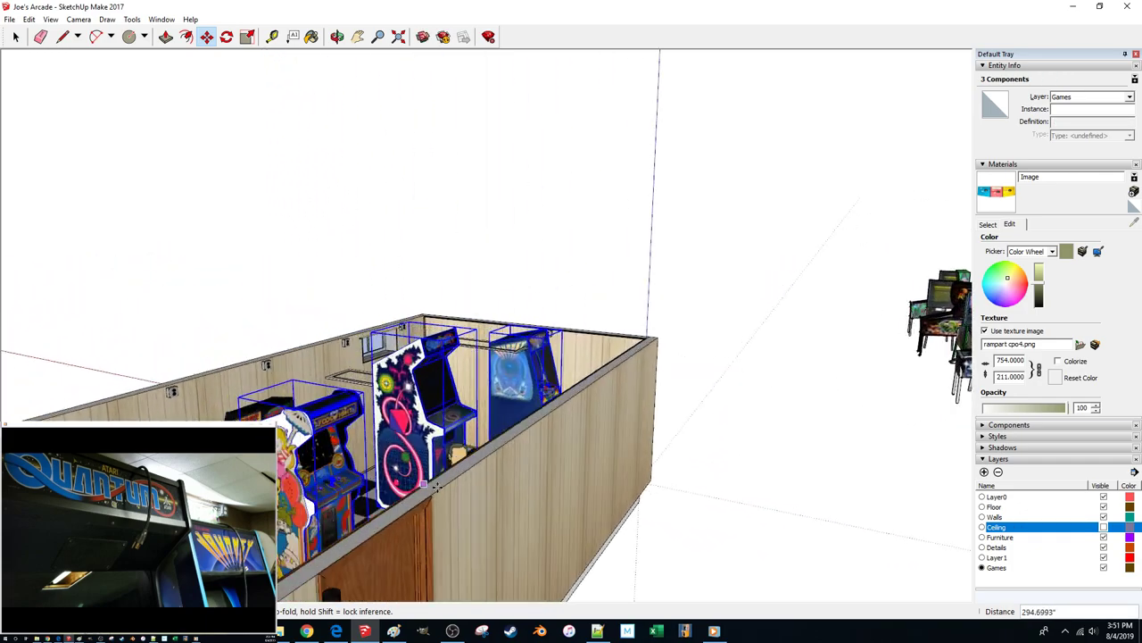
Lower the Food Fight cabinet and the Quantum cabinet onto the checkered floor inside the room
scroll(376, 377, up, 3)
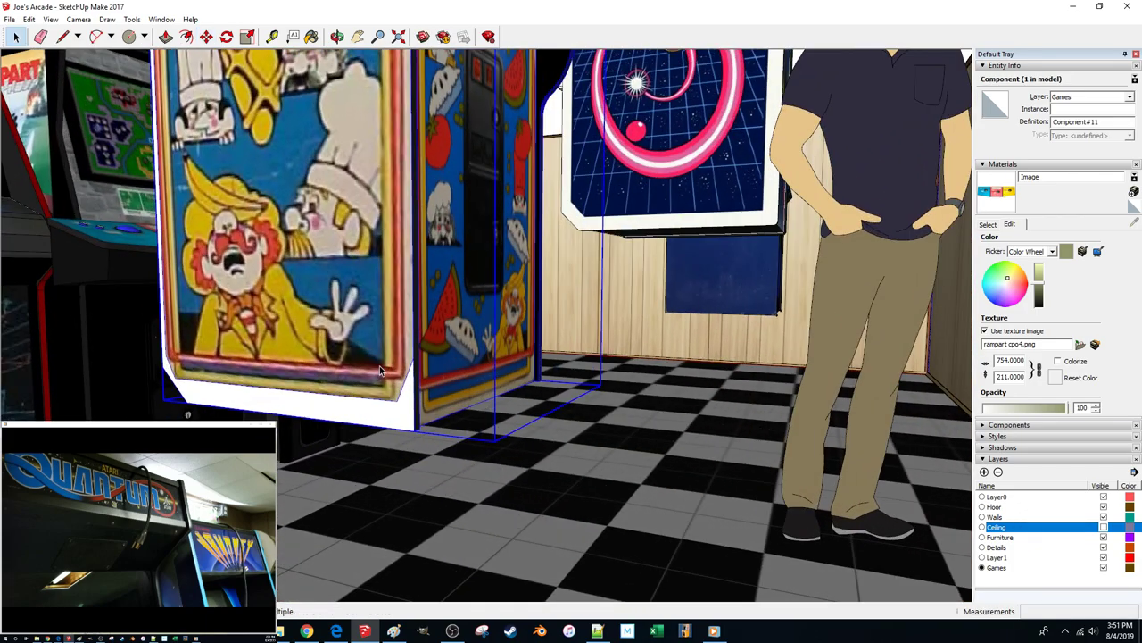
drag(415, 431, 609, 539)
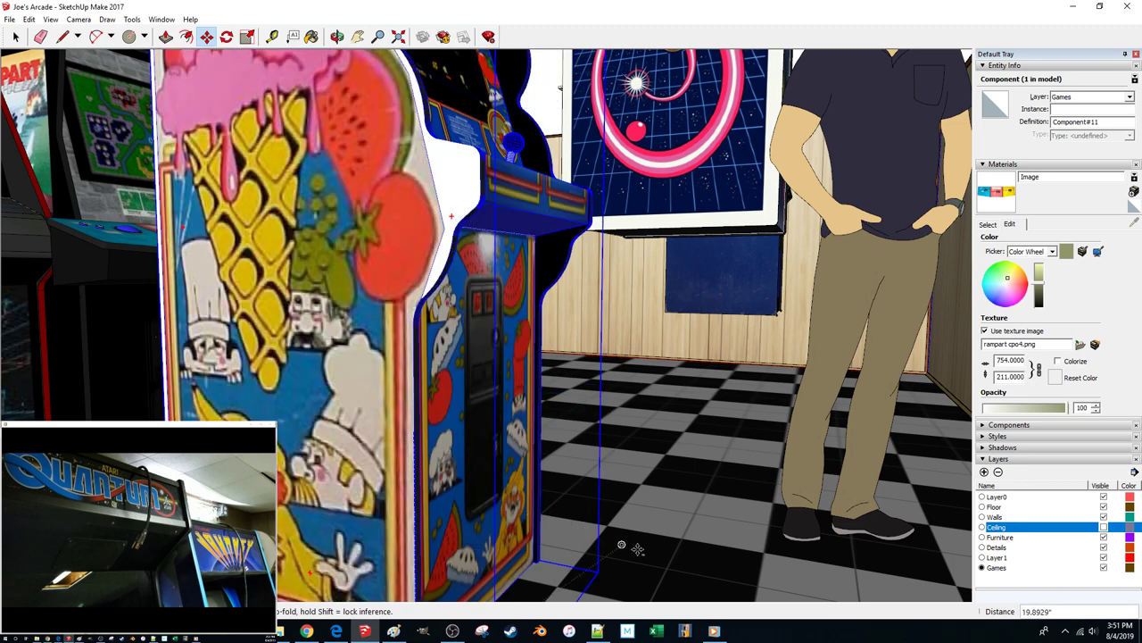
key(m)
middle_drag(633, 210, 465, 203)
drag(482, 228, 443, 530)
Move the blue face-art cabinet down onto the checkered floor near the end wall
scroll(692, 308, up, 5)
shift+middle_drag(692, 308, 430, 485)
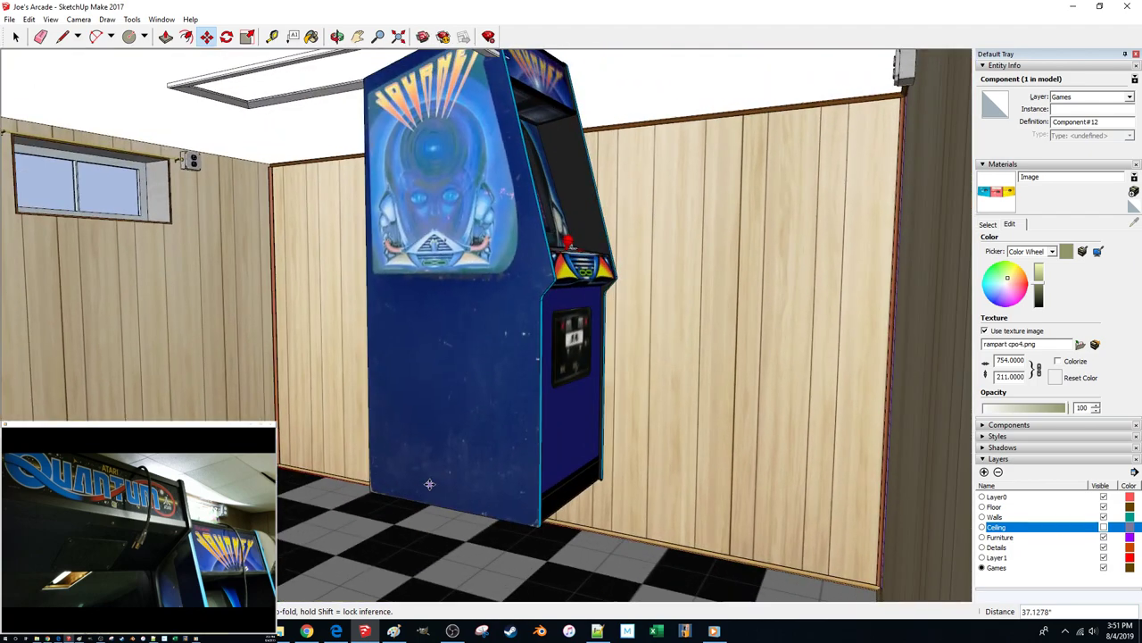
key(space)
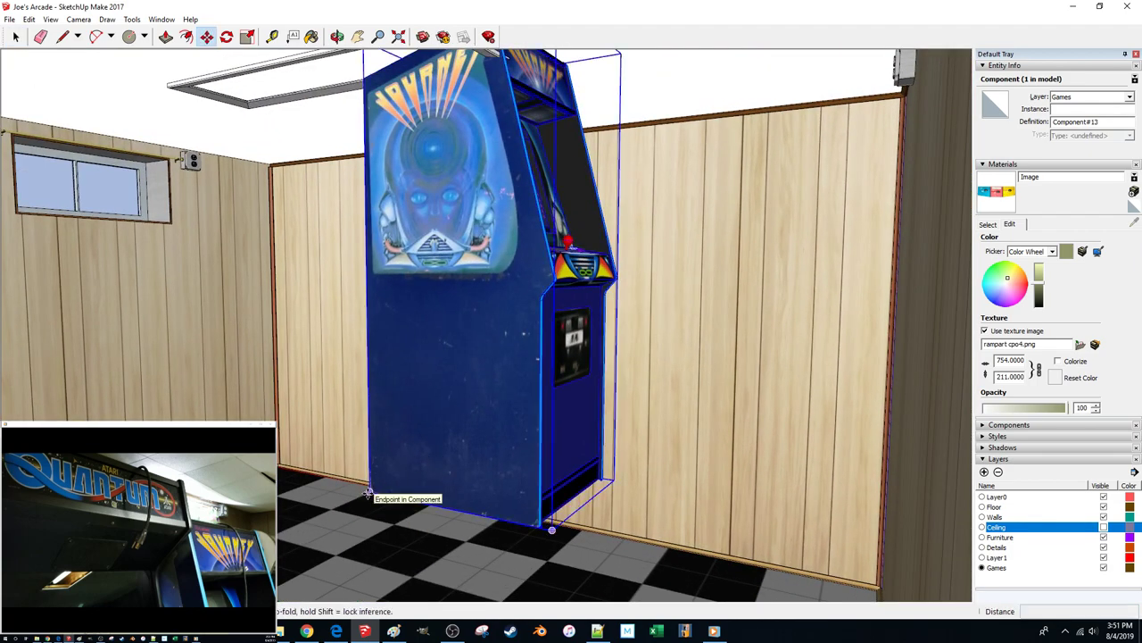
drag(367, 494, 314, 512)
scroll(292, 516, down, 2)
Select the Quantum cabinet and adjust its position so that its base sits level with the floor
middle_drag(292, 516, 483, 404)
scroll(555, 413, up, 10)
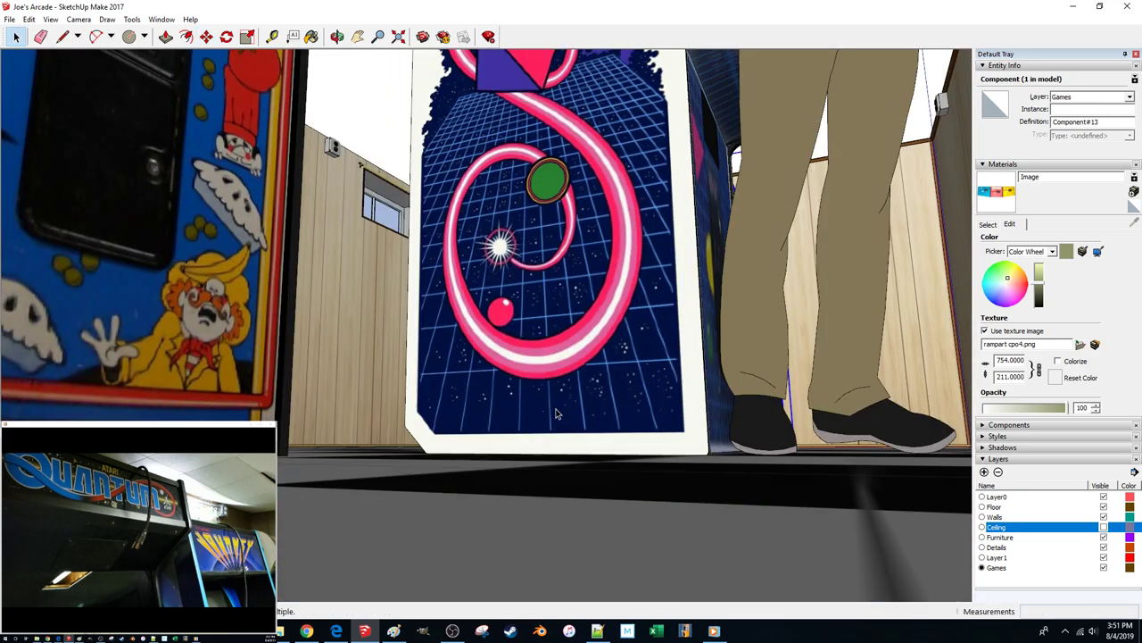
scroll(561, 429, down, 6)
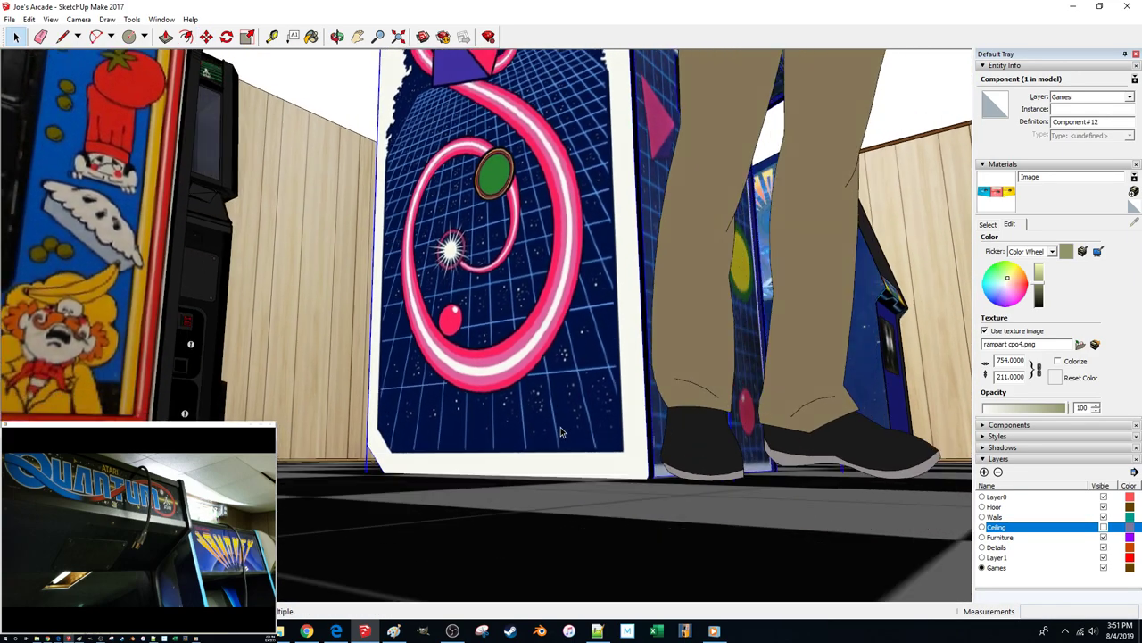
scroll(560, 429, up, 4)
scroll(560, 430, down, 4)
shift+middle_drag(560, 432, 426, 434)
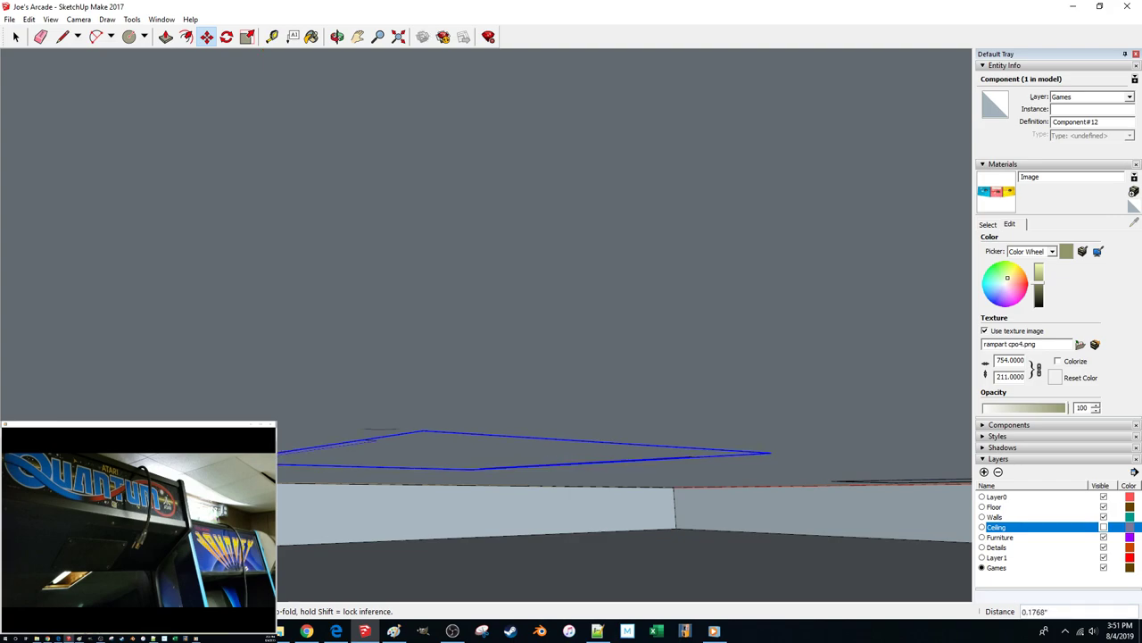
scroll(426, 464, up, 4)
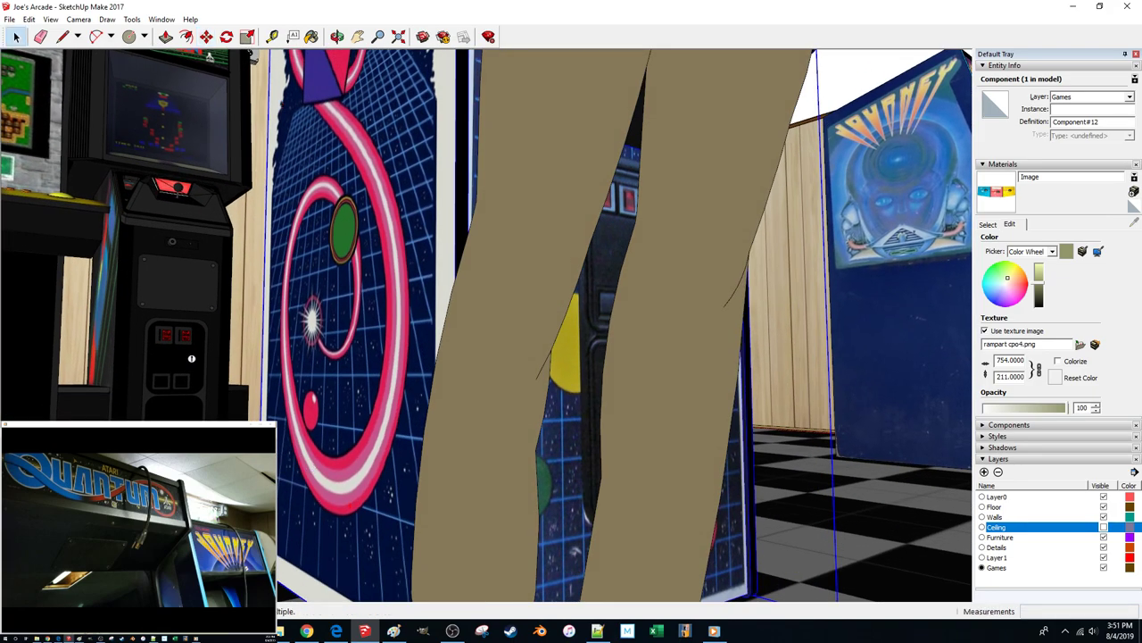
scroll(301, 467, up, 5)
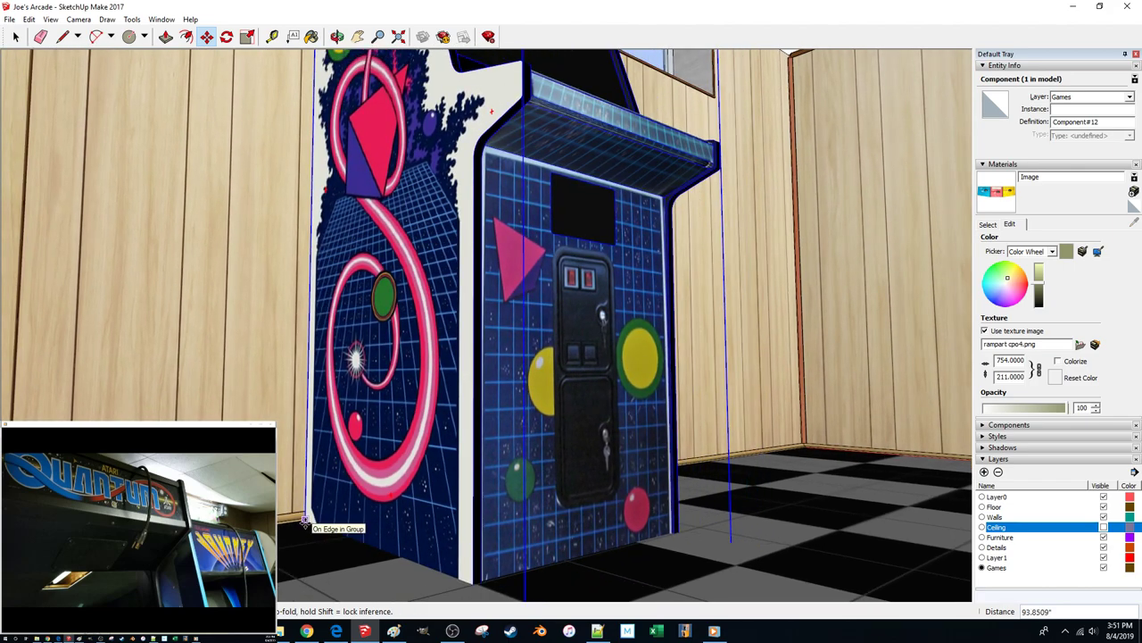
key(Escape)
scroll(406, 498, down, 5)
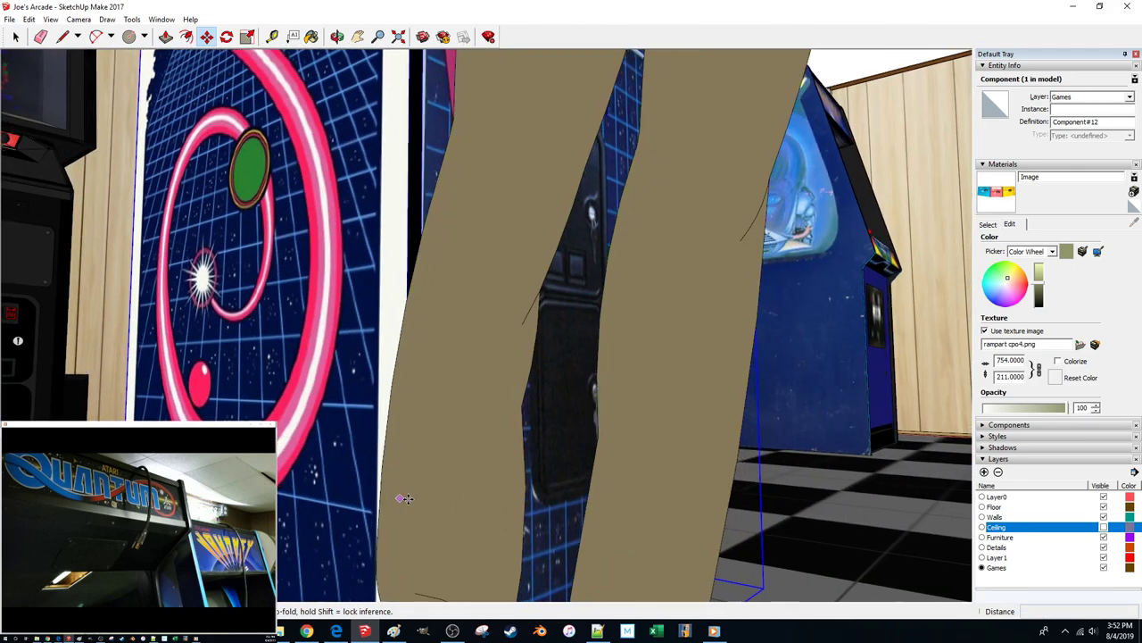
Move the Quantum cabinet over to the wood-paneled wall and set it 1" away from the wall
middle_drag(403, 498, 272, 486)
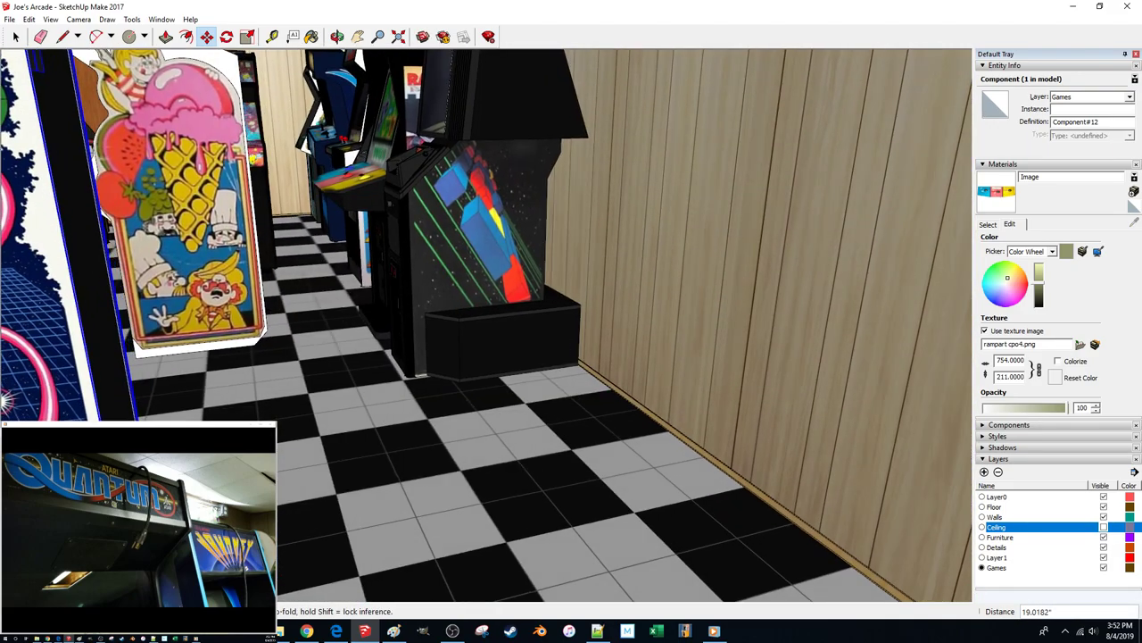
click(148, 492)
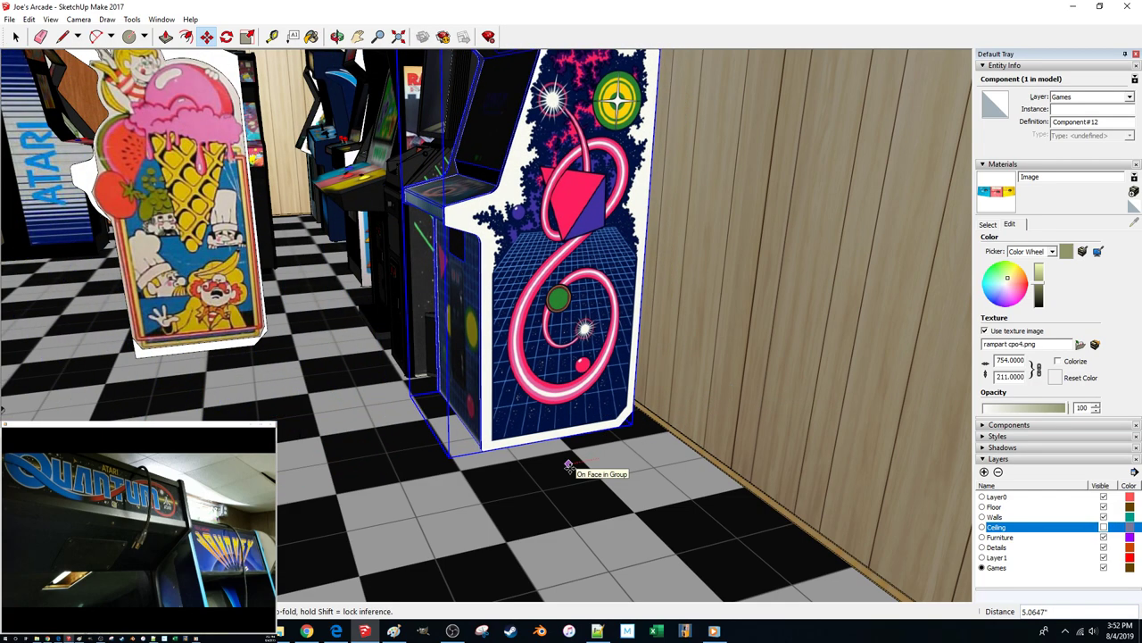
text(1)
key(Return)
Select the Journey cabinet and hide the Walls layer
middle_drag(568, 466, 367, 396)
scroll(301, 398, down, 5)
key(space)
click(512, 468)
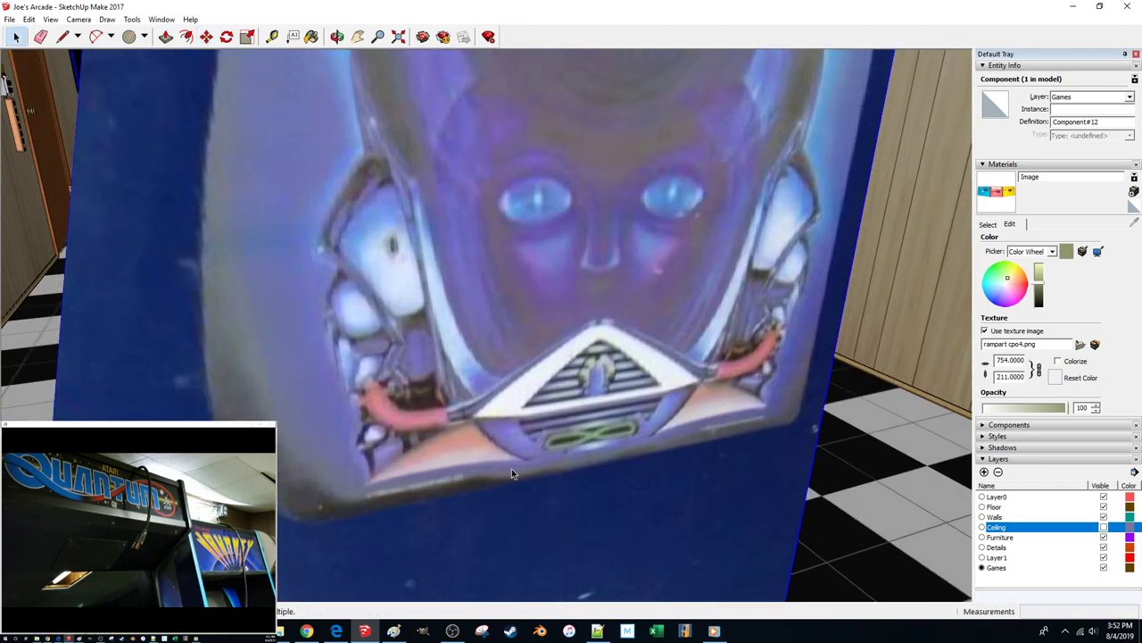
middle_drag(511, 469, 345, 448)
scroll(345, 446, down, 5)
scroll(346, 446, down, 2)
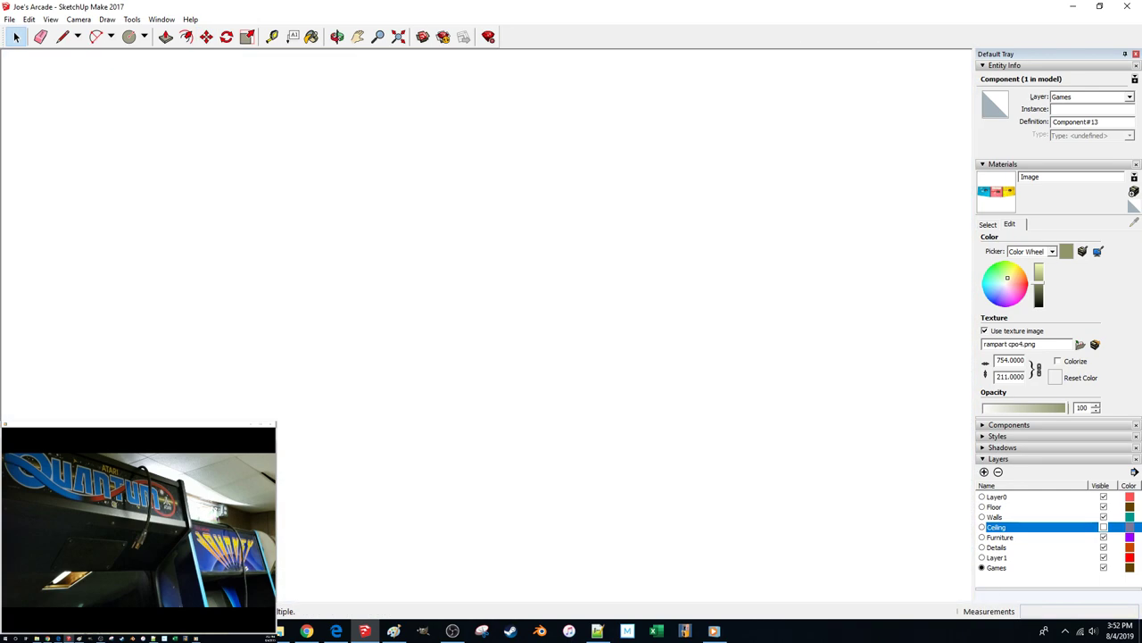
click(1105, 516)
Move the Journey cabinet across the floor to the long wall beside the Quantum cabinet and adjust the Quantum cabinet's position
scroll(403, 403, up, 5)
key(m)
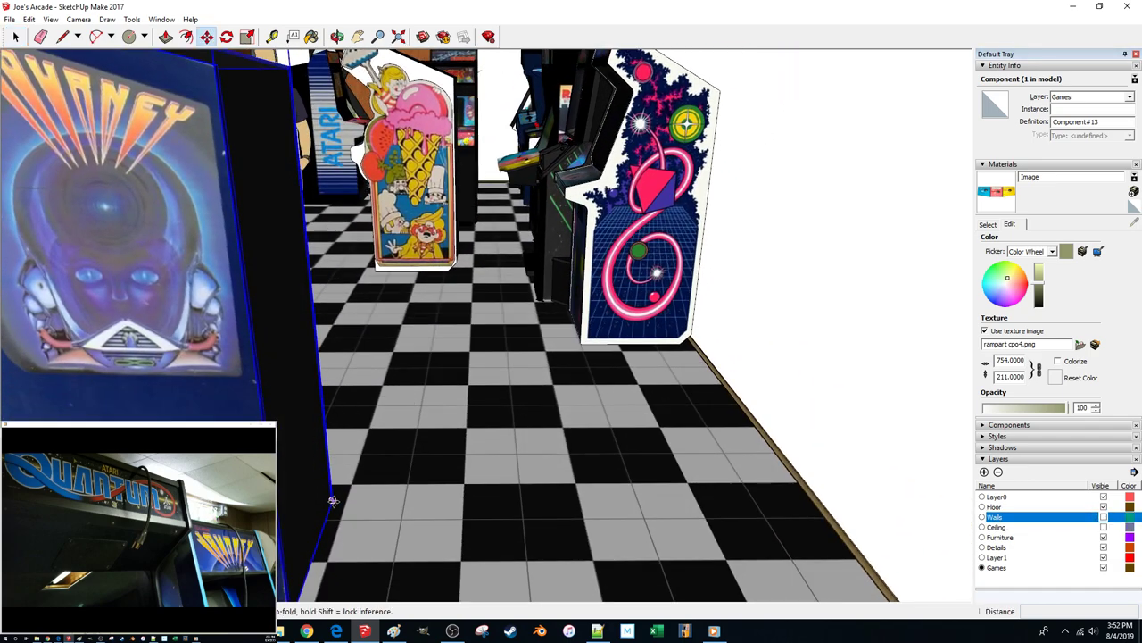
click(333, 501)
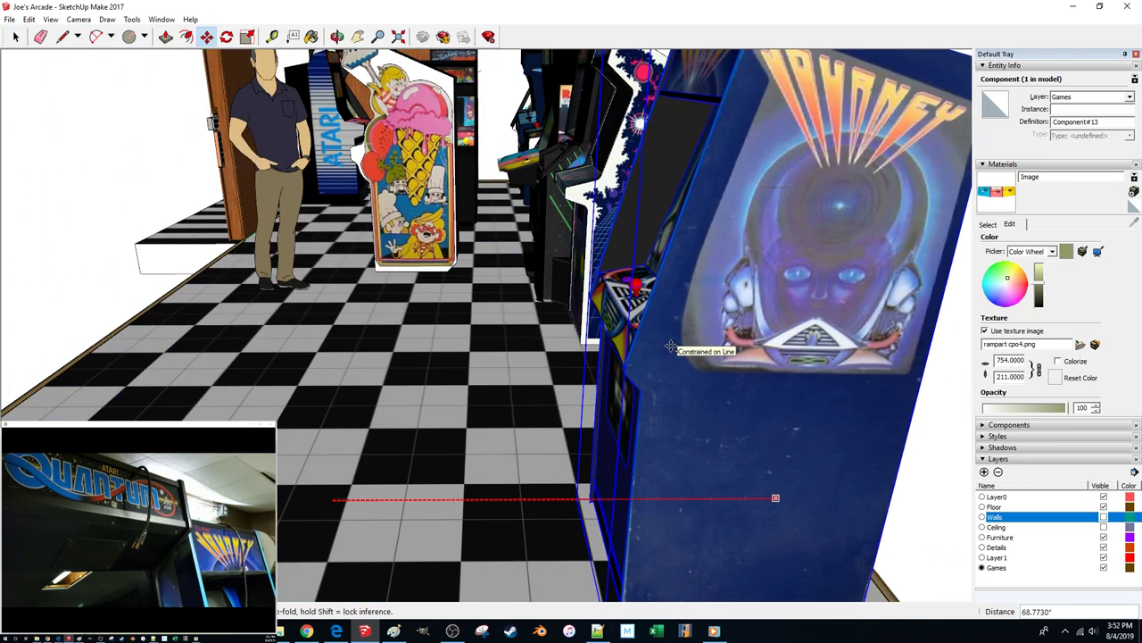
middle_drag(680, 345, 514, 451)
scroll(566, 425, up, 4)
mouse_move(566, 425)
middle_down()
mouse_move(706, 426)
mouse_move(627, 461)
mouse_move(621, 450)
middle_up()
scroll(706, 425, down, 3)
click(619, 451)
key(m)
drag(531, 500, 584, 532)
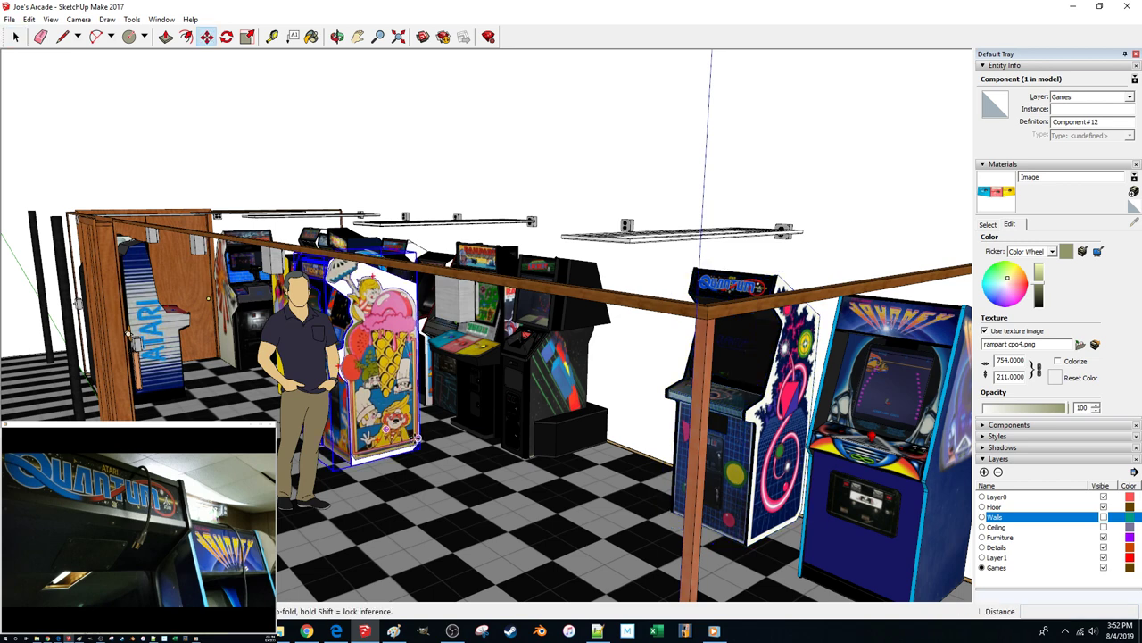
Move the Food Fight cabinet to the long wall at the end of the existing cabinet row
click(417, 439)
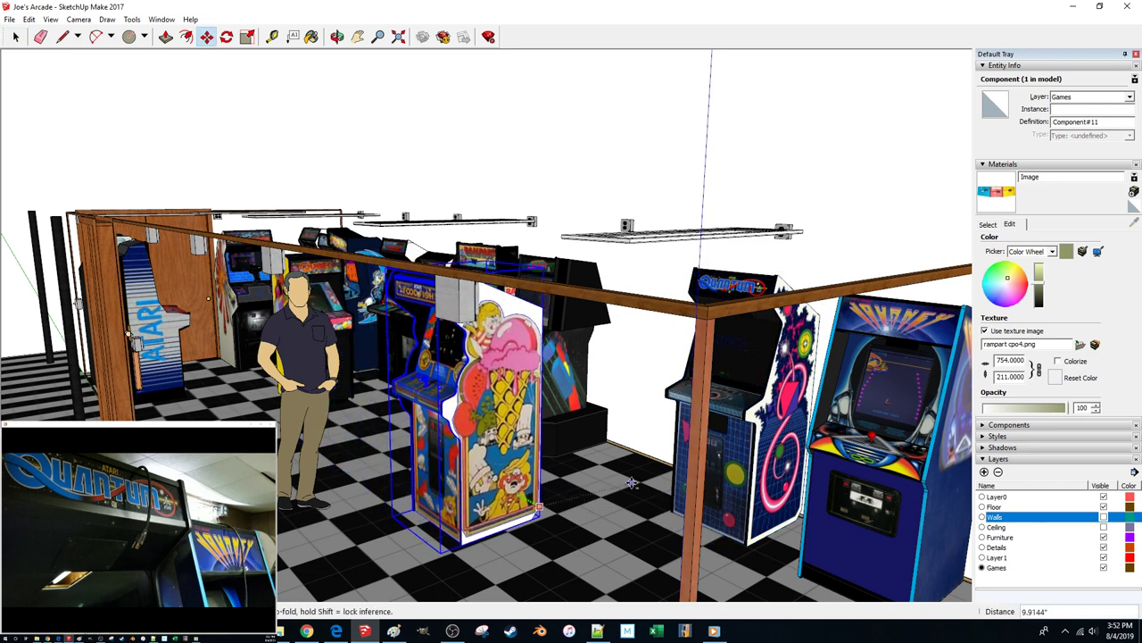
middle_drag(638, 478, 467, 468)
scroll(646, 524, up, 5)
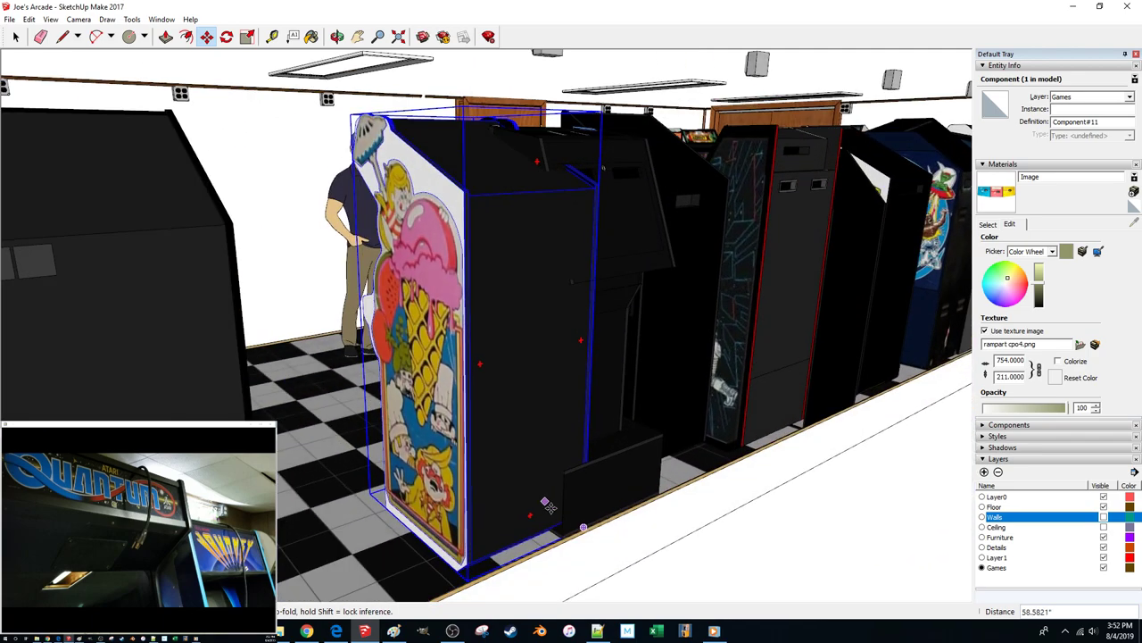
middle_drag(607, 481, 543, 509)
scroll(562, 515, up, 3)
click(546, 513)
click(474, 524)
middle_drag(475, 524, 404, 535)
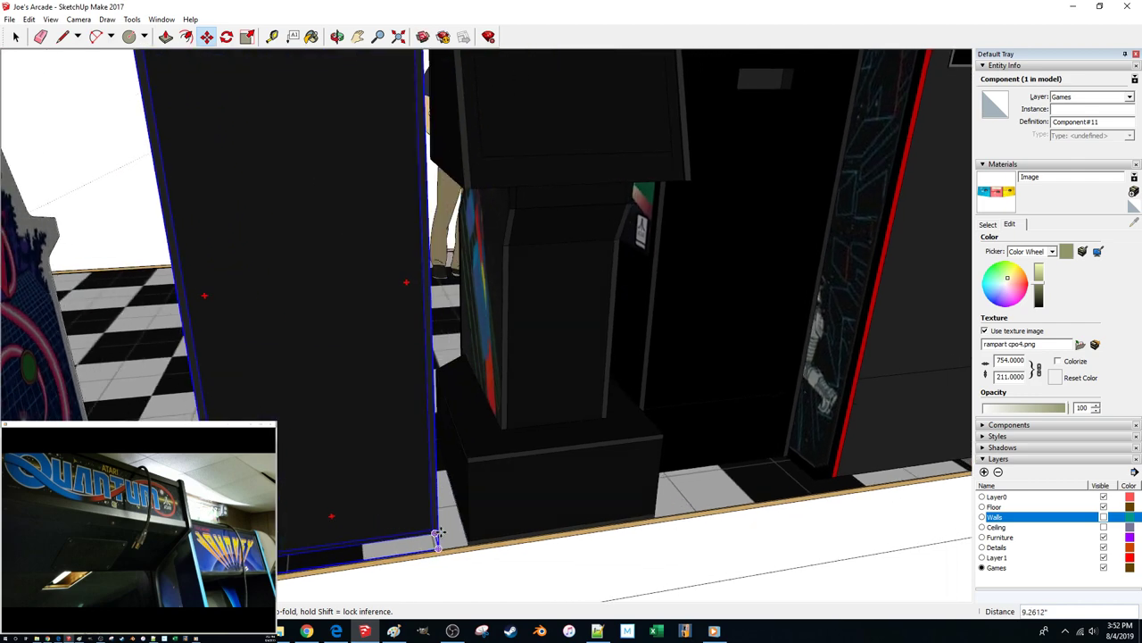
Slide the Food Fight cabinet against the neighbouring black cabinet and offset it 2" from that cabinet
click(439, 531)
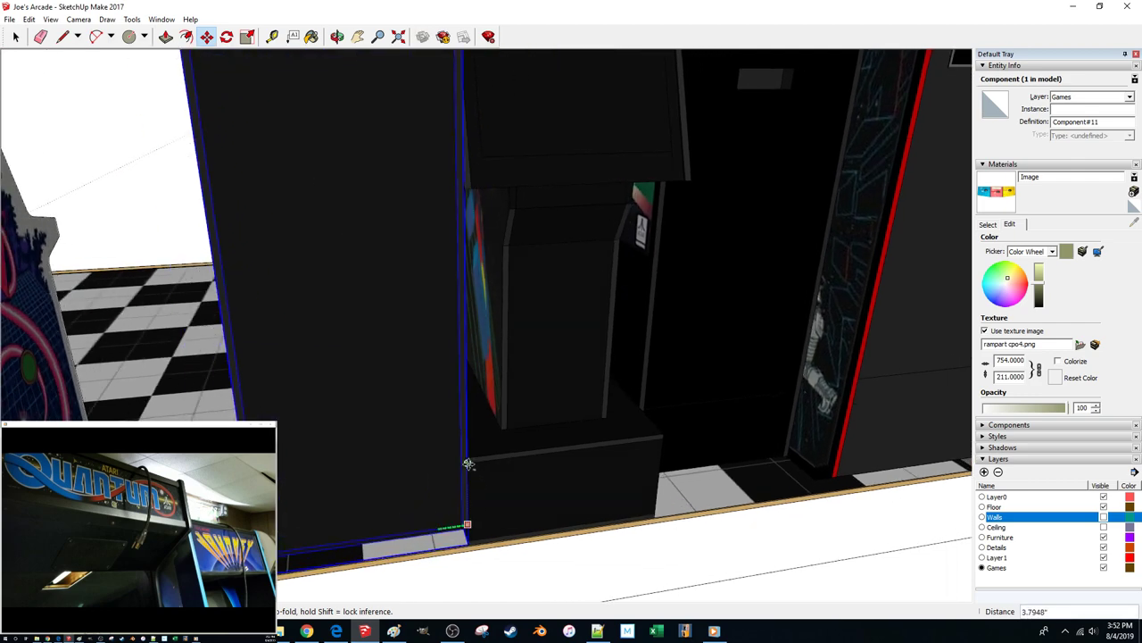
middle_drag(468, 465, 667, 568)
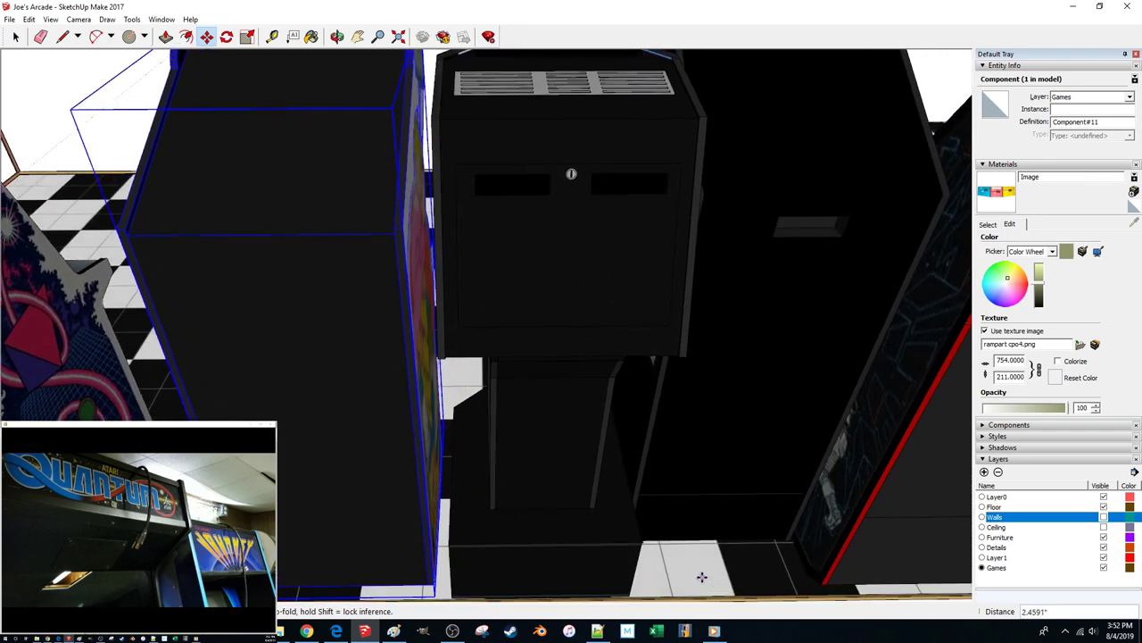
text(1)
key(Return)
middle_drag(701, 577, 689, 554)
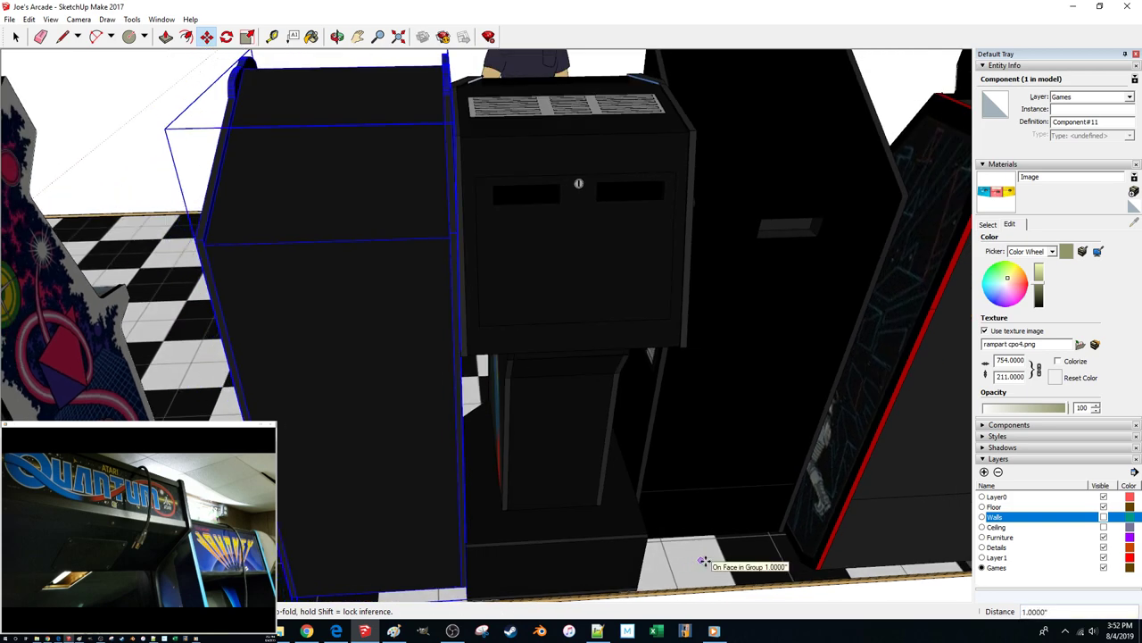
text(2)
key(Return)
middle_drag(705, 561, 706, 560)
scroll(706, 560, down, 3)
Slide the Quantum cabinet along the wall against the Food Fight cabinet and back it off by .25"
key(space)
click(326, 543)
key(m)
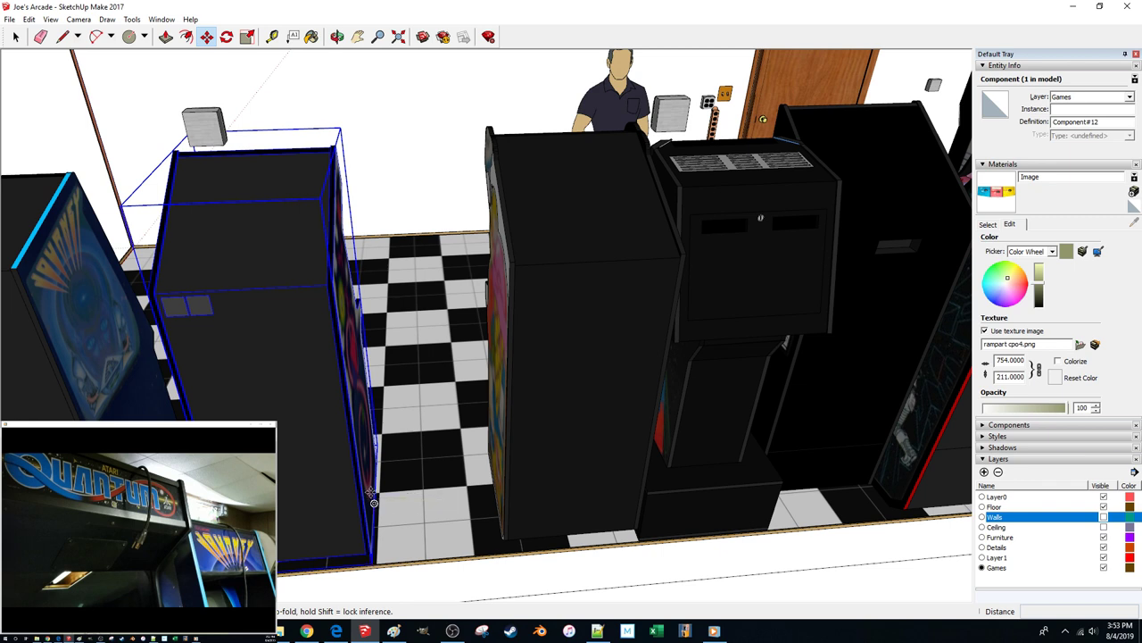
click(373, 503)
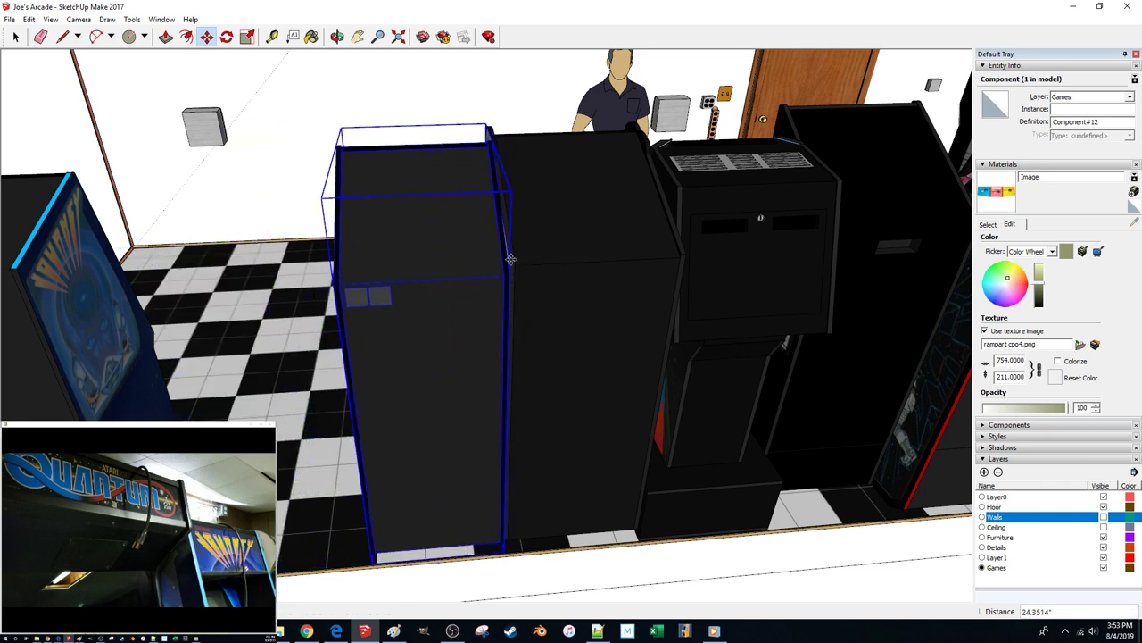
text(25)
key(Return)
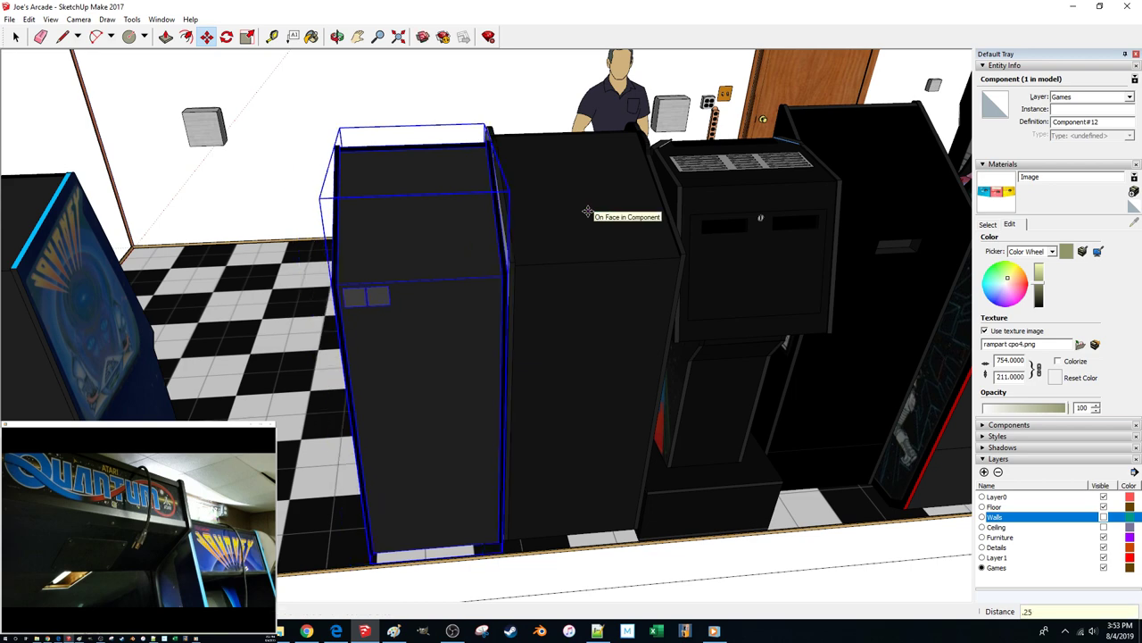
Slide the Journey cabinet along the wall against the Quantum cabinet and back it off by .25"
scroll(575, 219, down, 1)
middle_drag(576, 219, 545, 223)
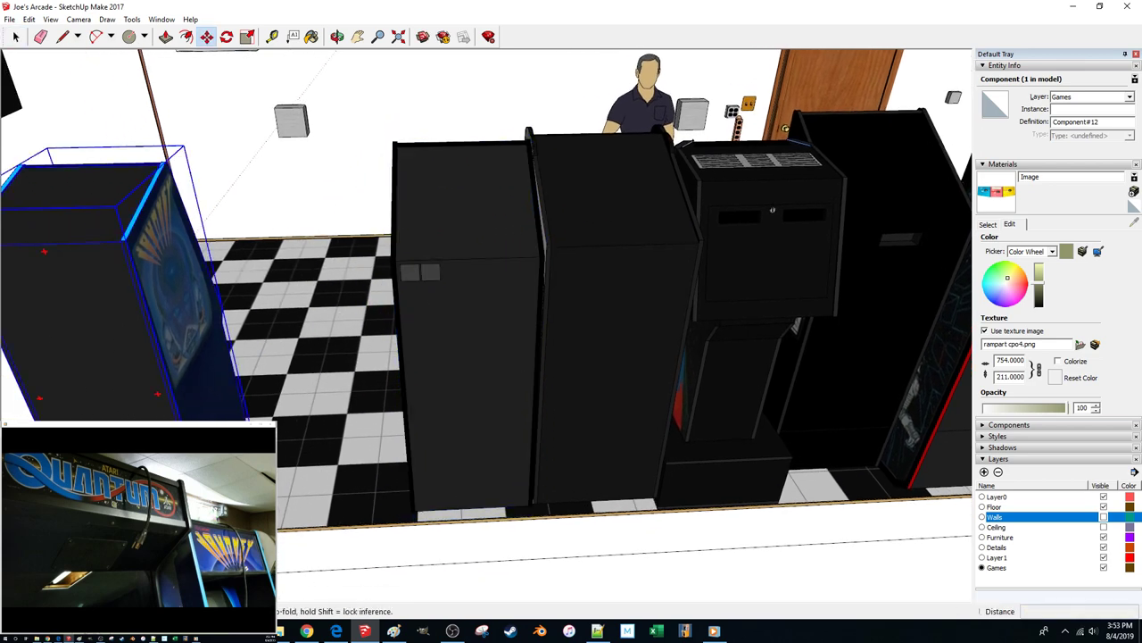
click(210, 529)
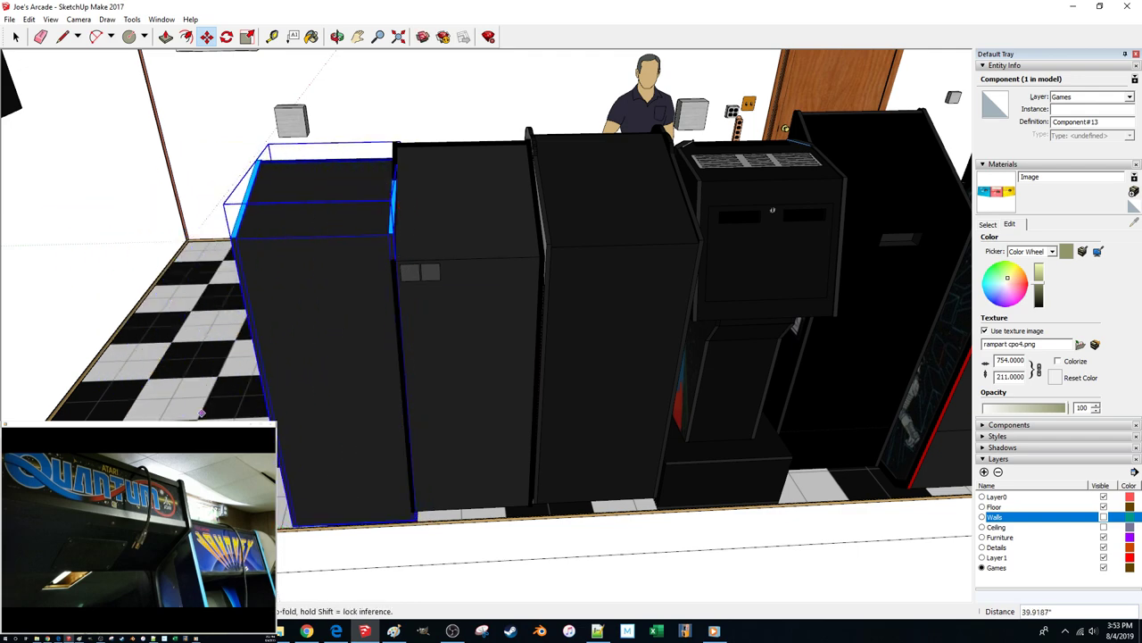
text(.25)
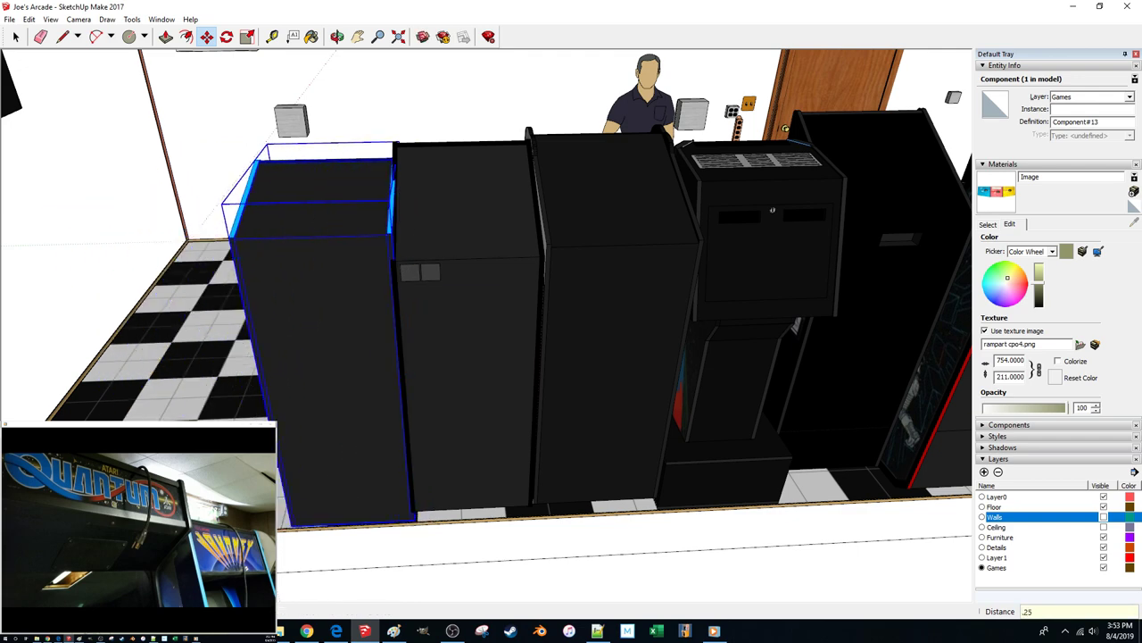
click(37, 334)
Review the placed cabinet row and advance the reference video to the Akka Arrh cabinet
key(Page_Down)
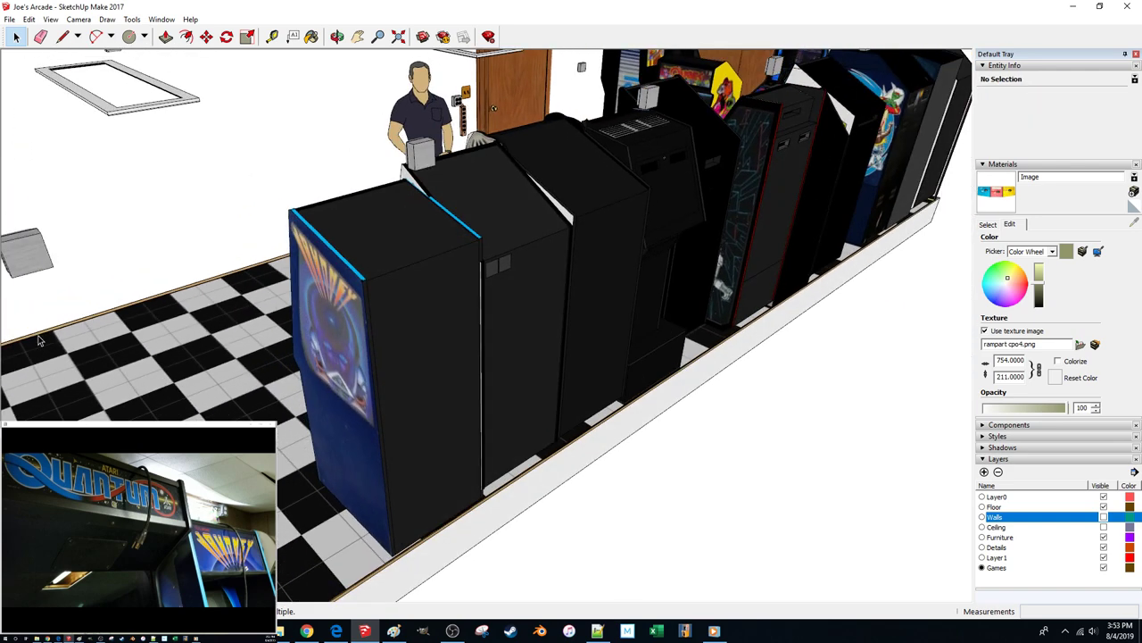
key(Page_Down)
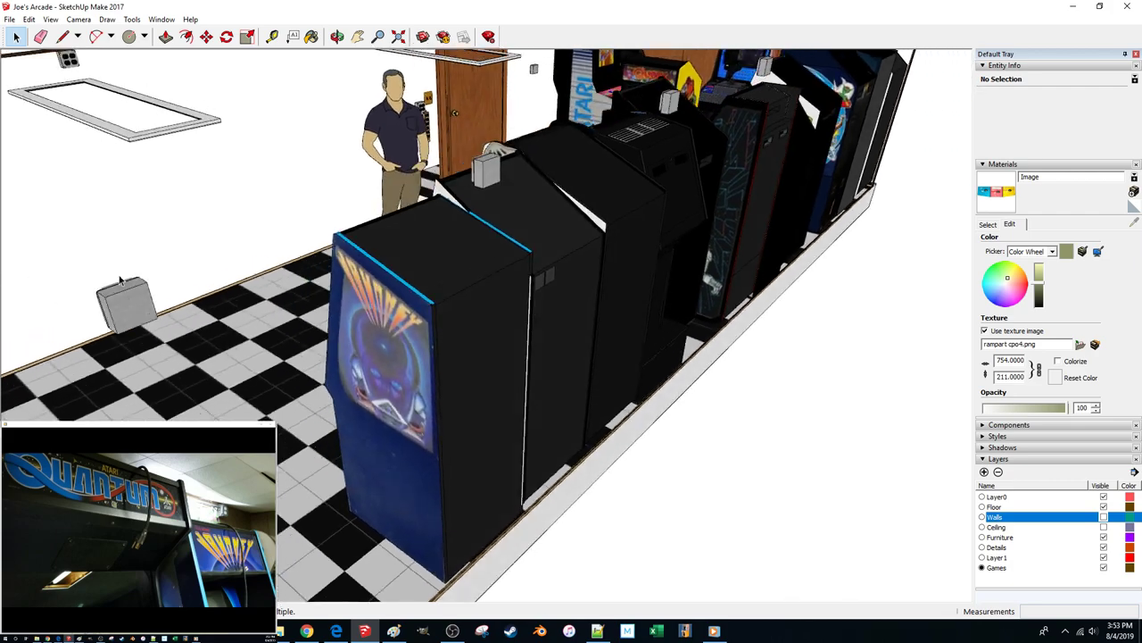
key(Page_Down)
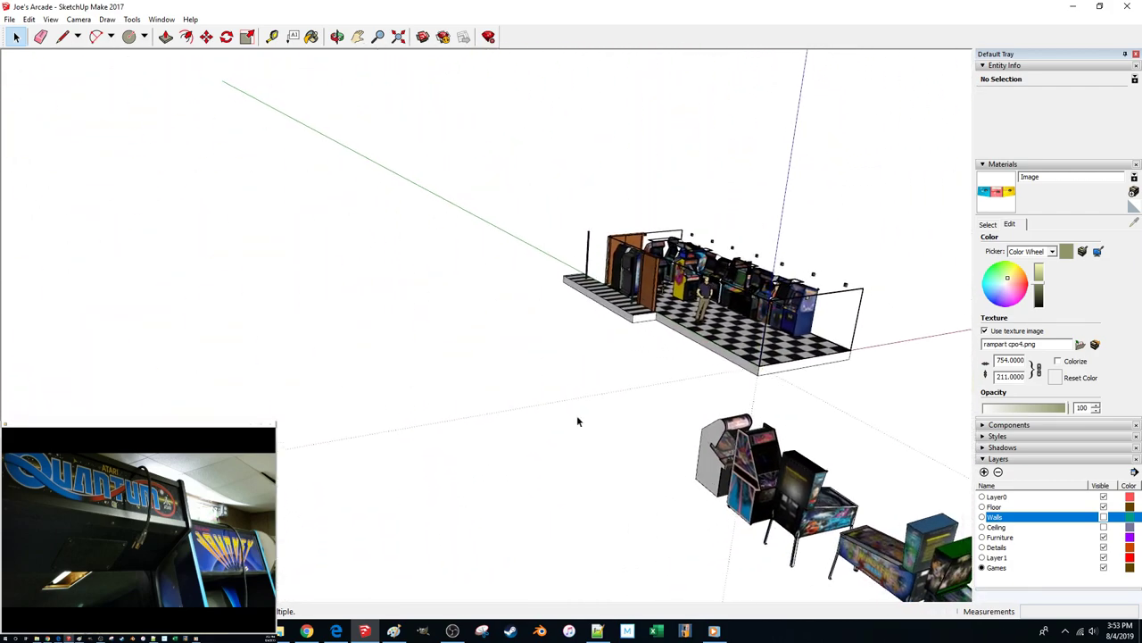
mouse_move(198, 590)
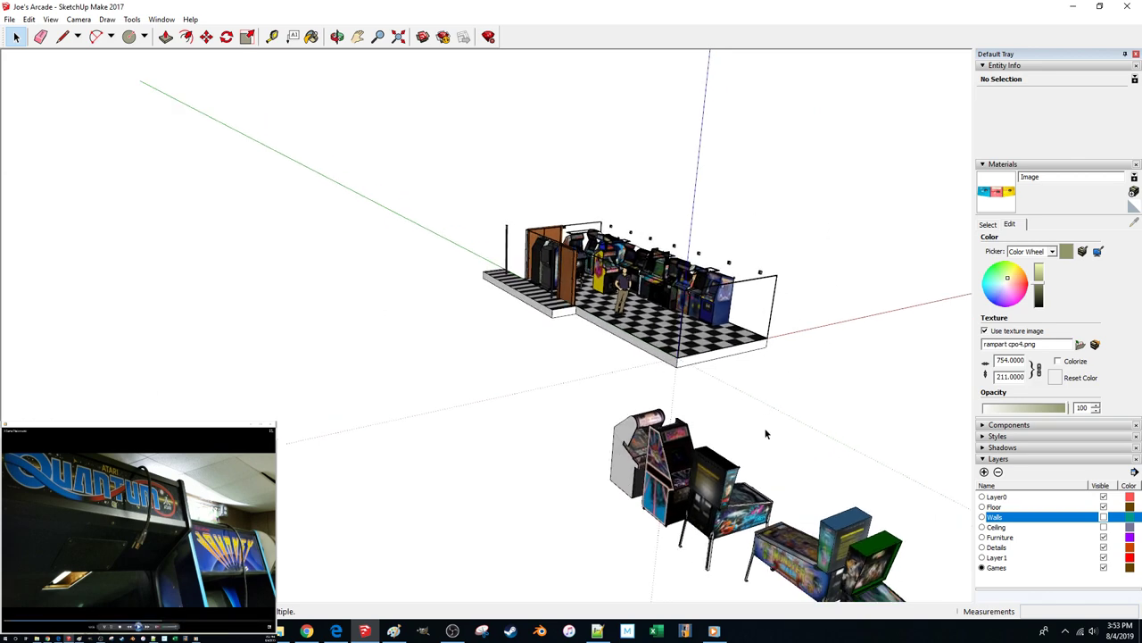
Select the Akka Arrh and Tempest cabinets together and move them into the arcade room
click(755, 450)
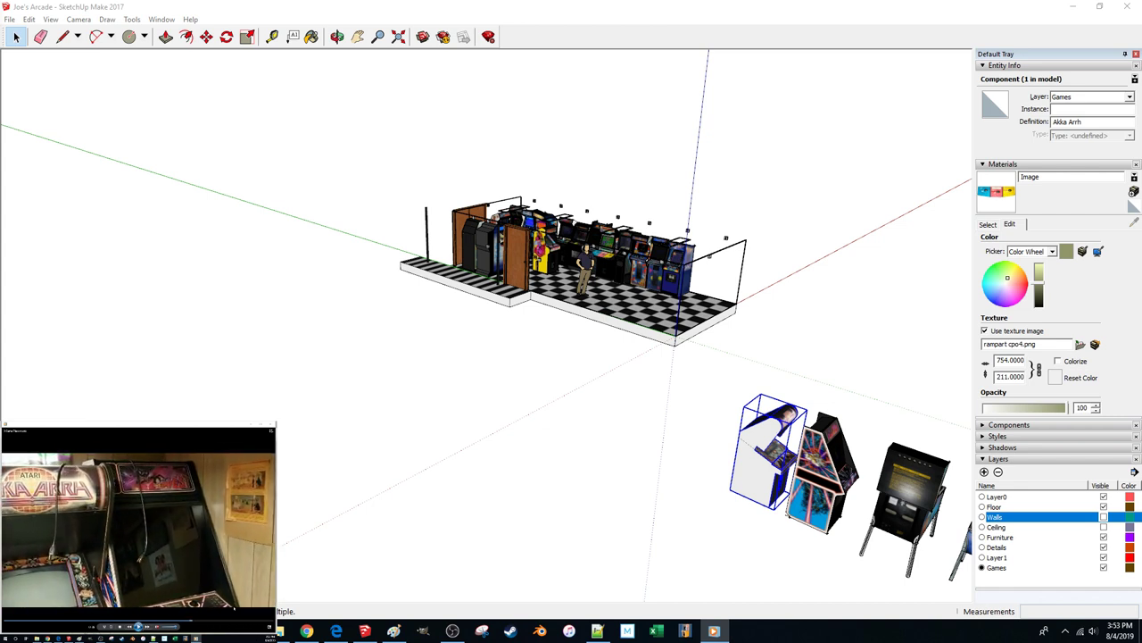
click(705, 458)
scroll(714, 464, up, 1)
drag(788, 548, 732, 502)
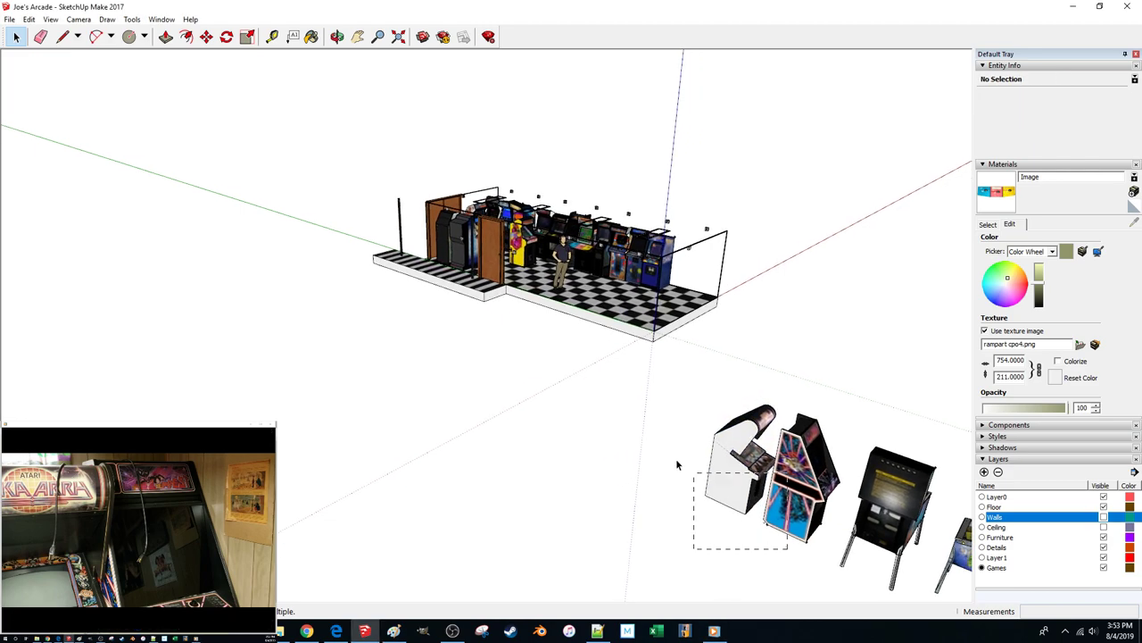
key(m)
click(727, 538)
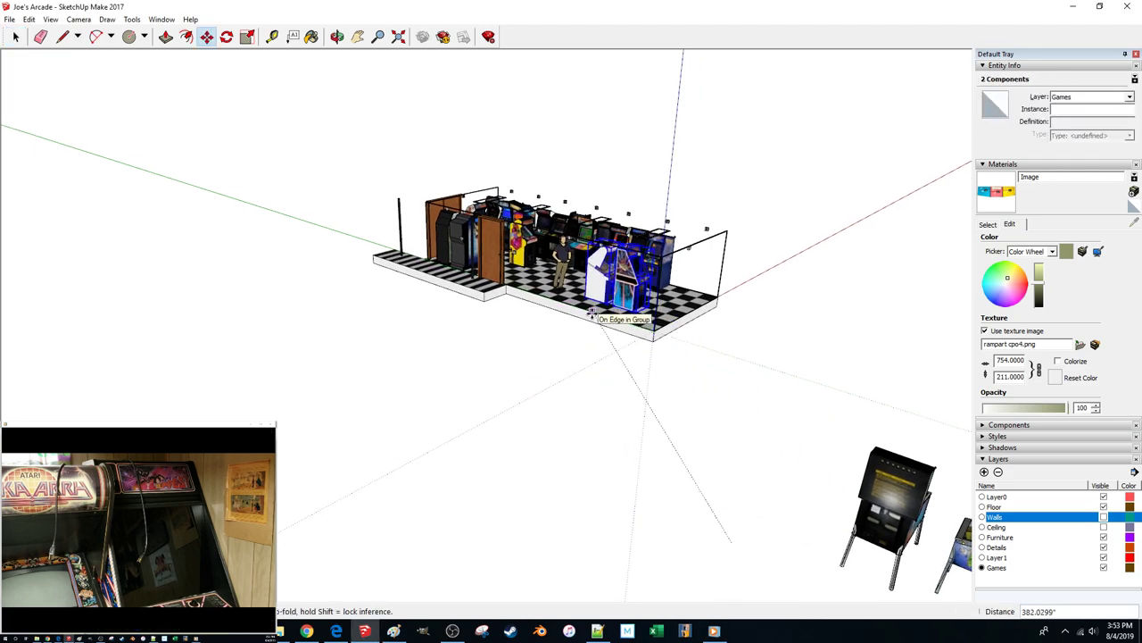
click(592, 313)
Rotate the Tempest cabinet 90 degrees on the checkered floor
scroll(629, 312, up, 2)
scroll(630, 295, up, 6)
key(space)
click(712, 500)
middle_drag(713, 500, 670, 510)
key(q)
click(711, 553)
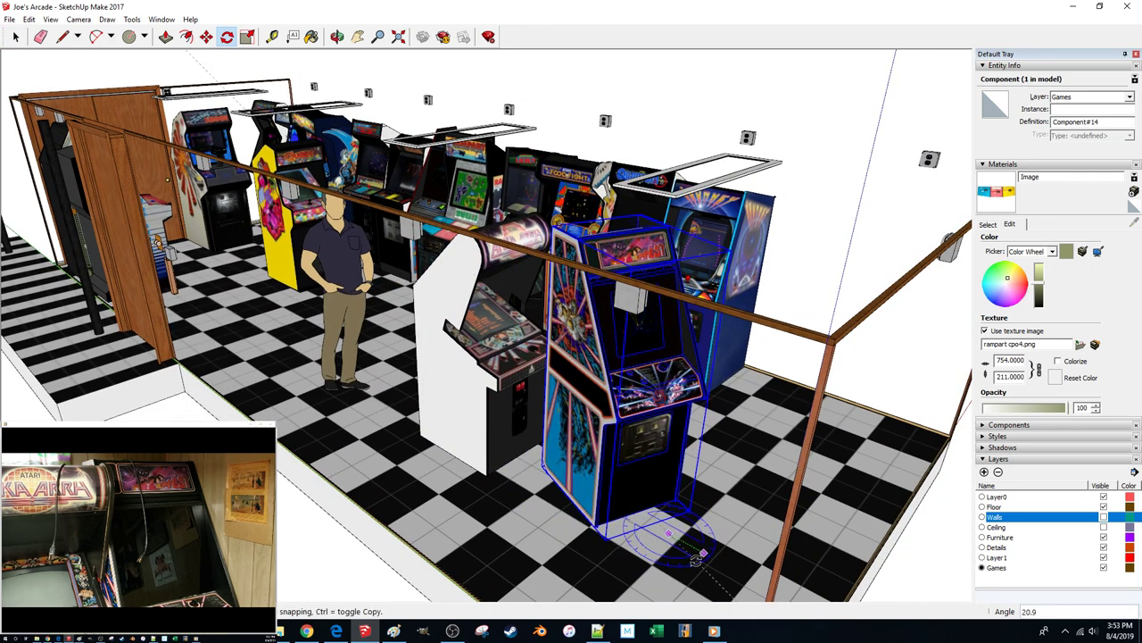
text(90)
key(Return)
Rotate the Akka Arrh cabinet 90 degrees to face the same way as the Tempest cabinet
click(452, 432)
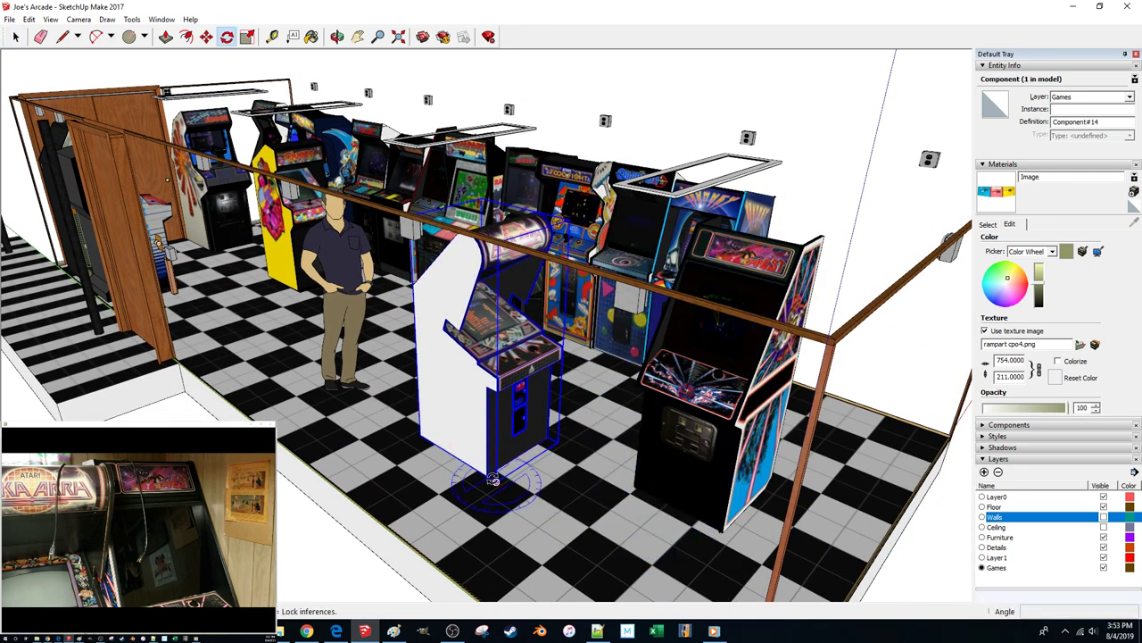
click(608, 517)
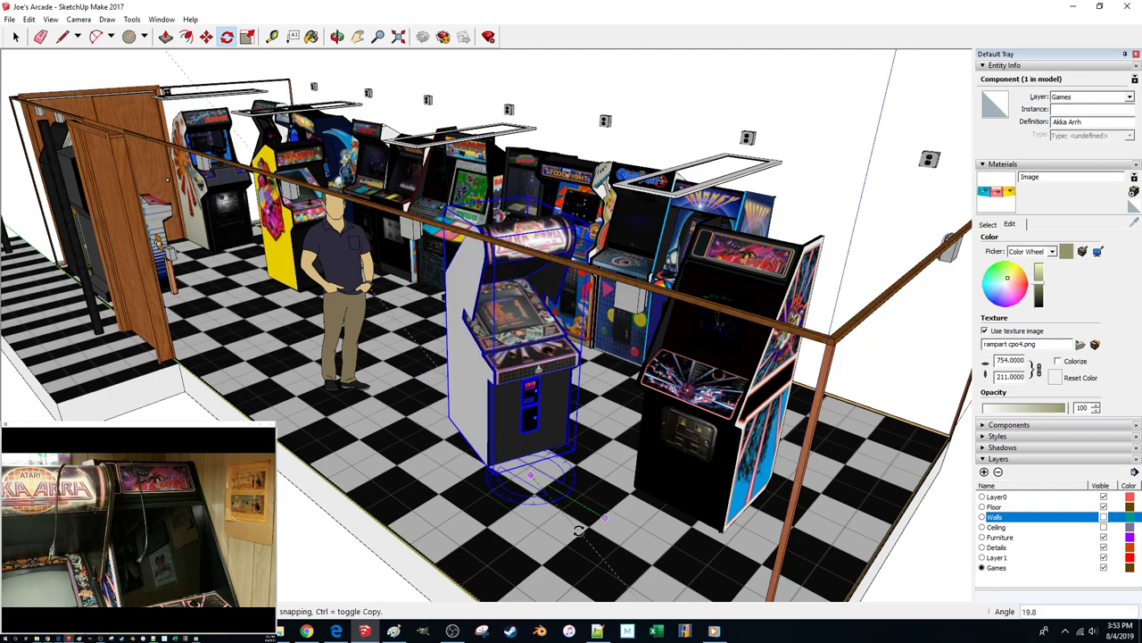
text(90)
key(Return)
Lower the Akka Arrh cabinet about 0.6" onto the checkered floor
middle_drag(551, 546, 579, 531)
key(space)
scroll(553, 492, up, 10)
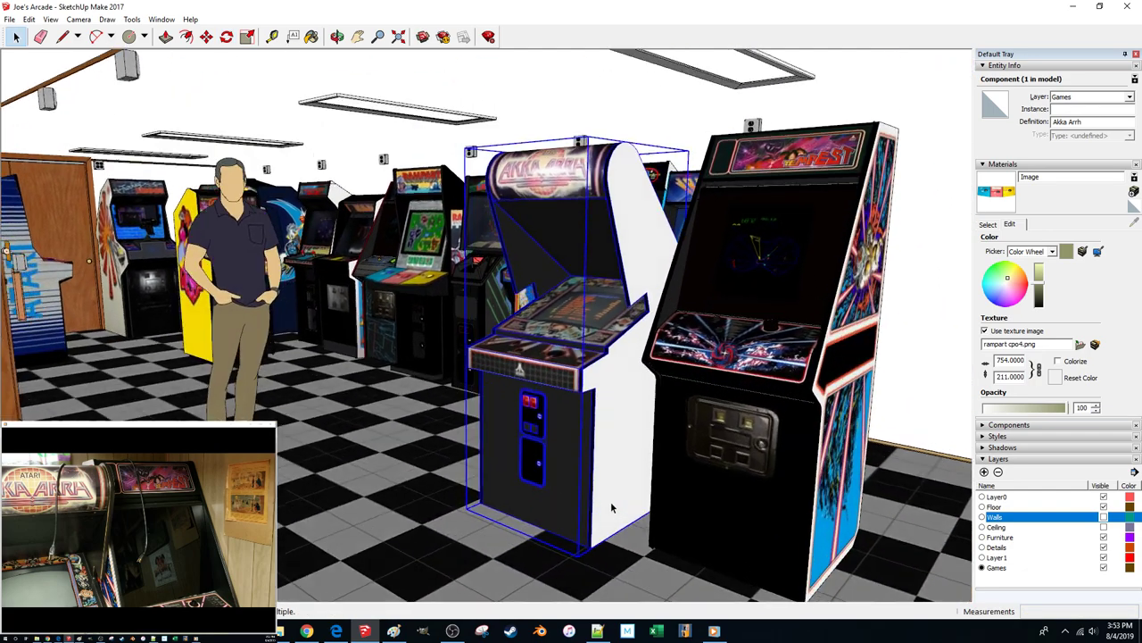
scroll(444, 459, up, 3)
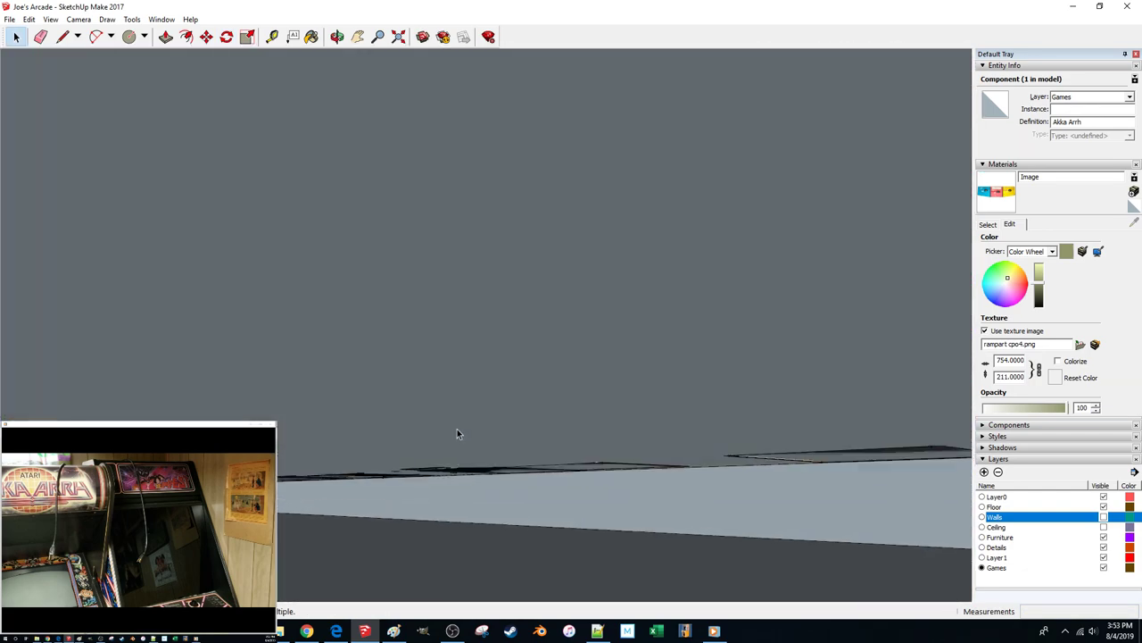
scroll(459, 434, down, 3)
scroll(478, 485, down, 3)
key(m)
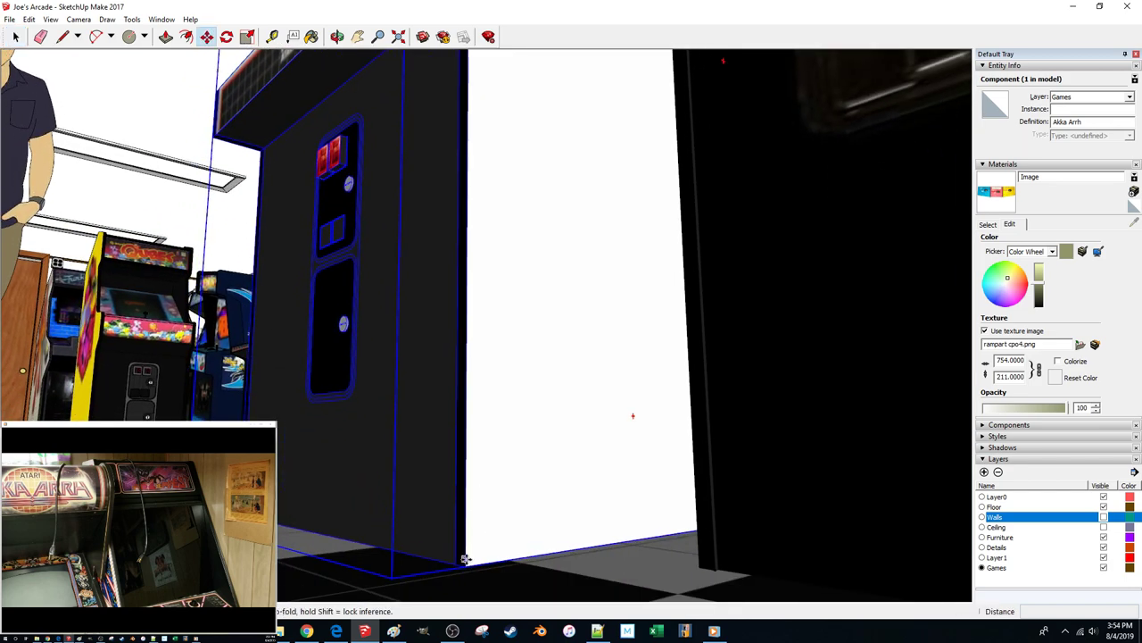
click(466, 561)
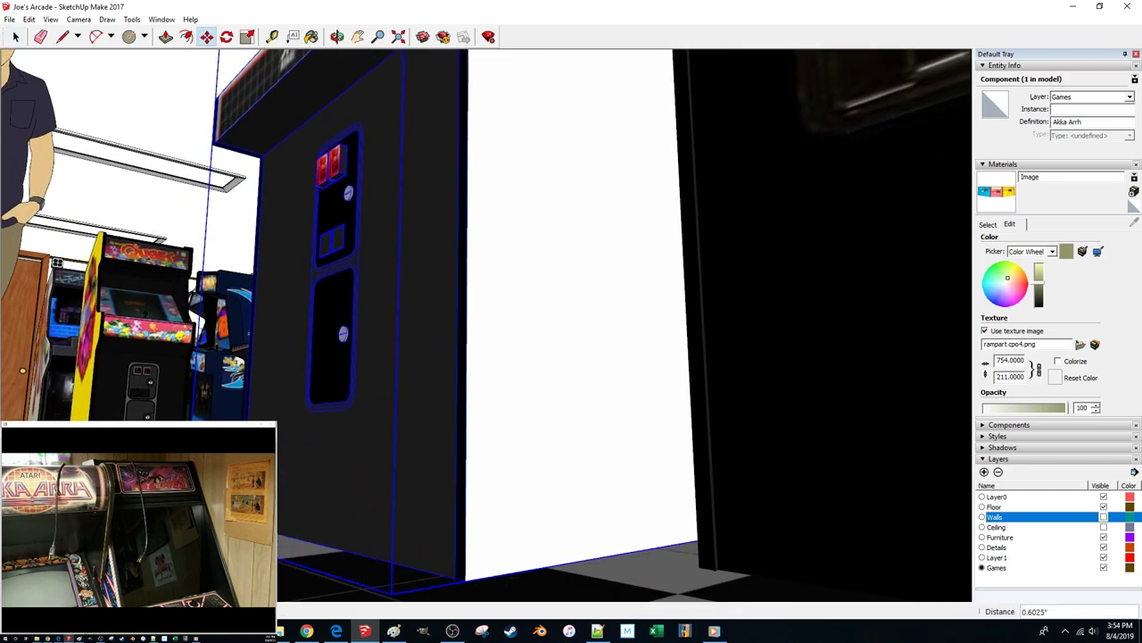
middle_drag(473, 554, 348, 536)
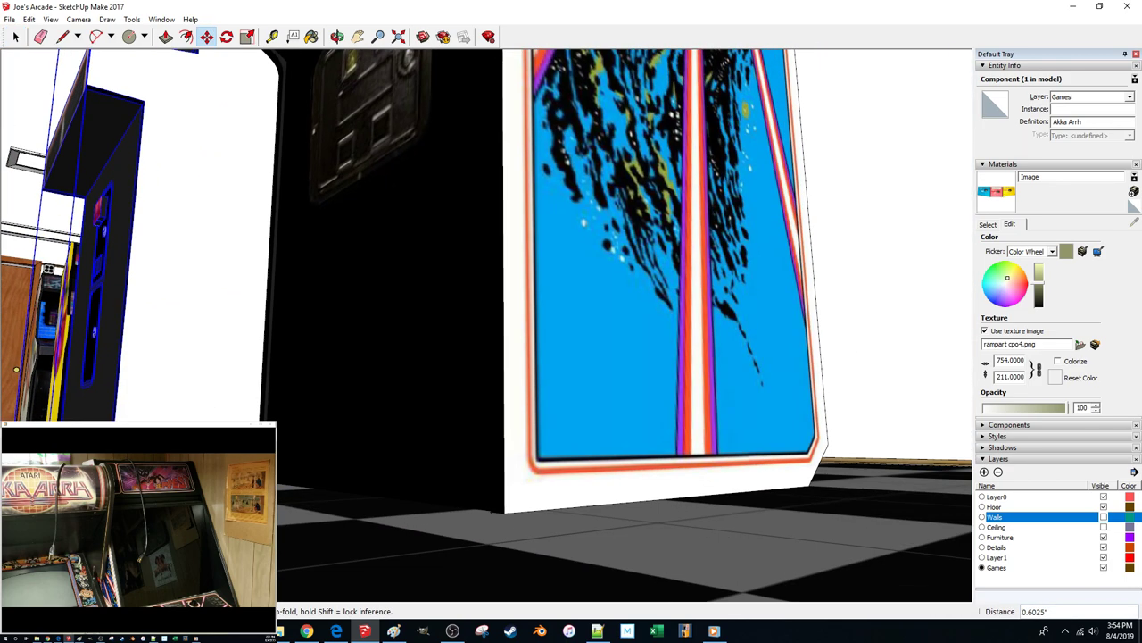
Lower the Tempest cabinet about 0.6" onto the checkered floor
click(510, 462)
key(space)
click(508, 466)
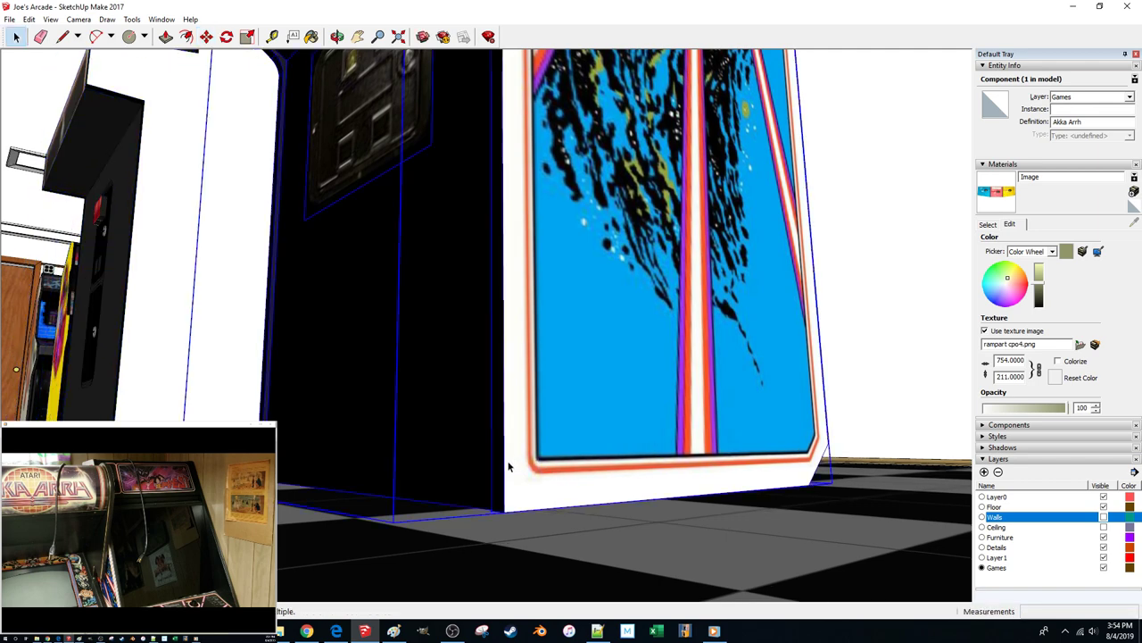
click(506, 514)
middle_drag(450, 526, 526, 517)
Move the Tempest cabinet sideways along the row, leaving a small gap to the Akka Arrh cabinet
middle_drag(228, 516, 397, 539)
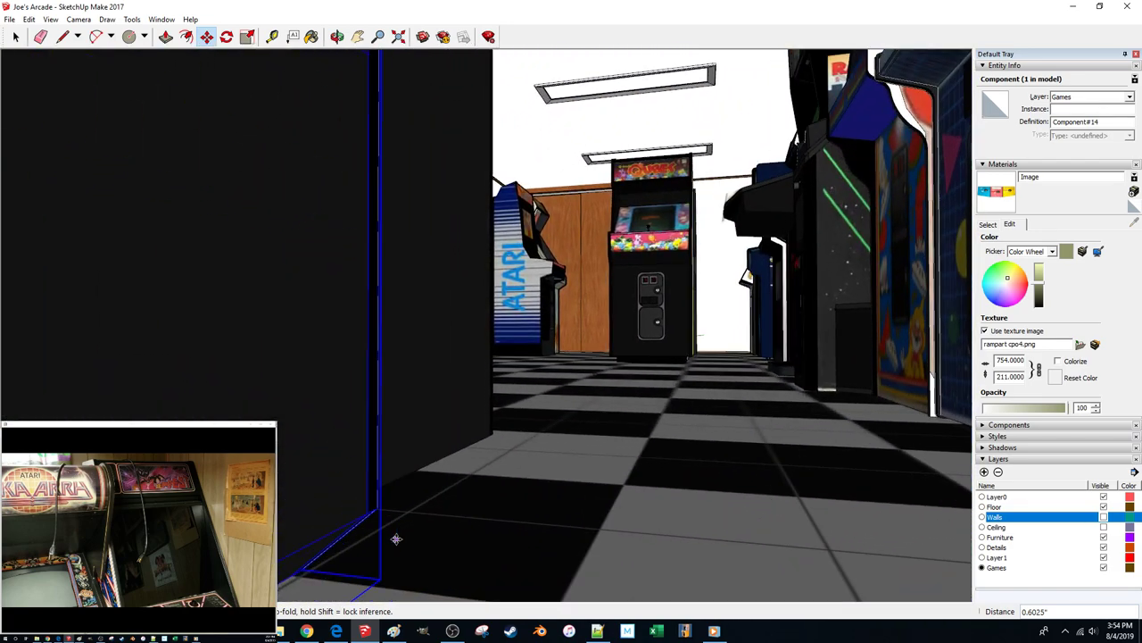
click(378, 510)
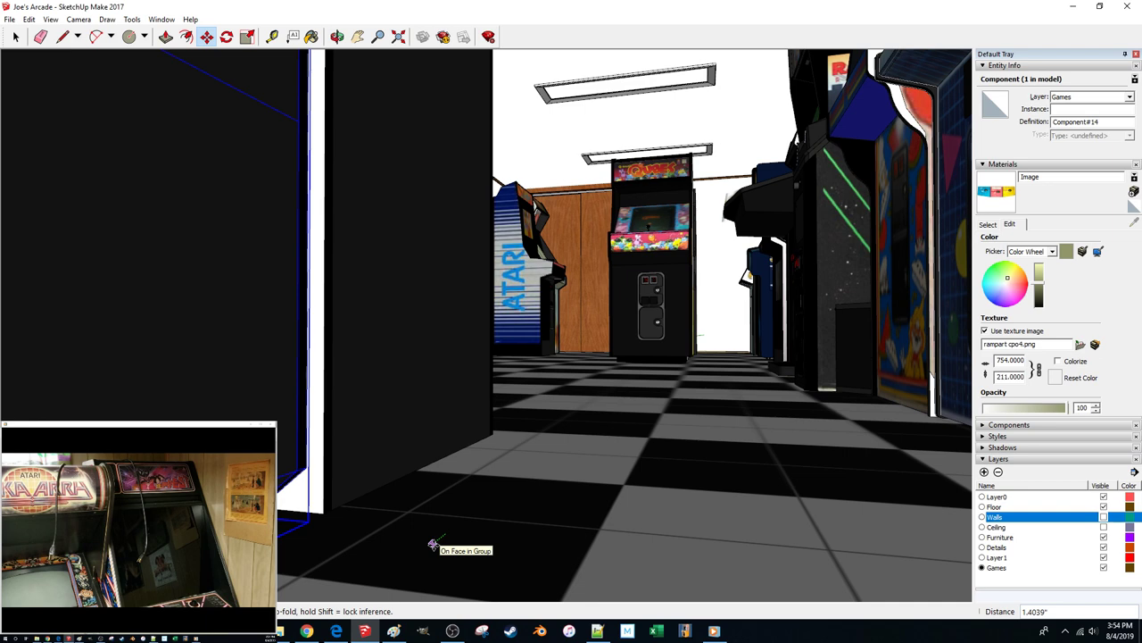
text(25)
key(Return)
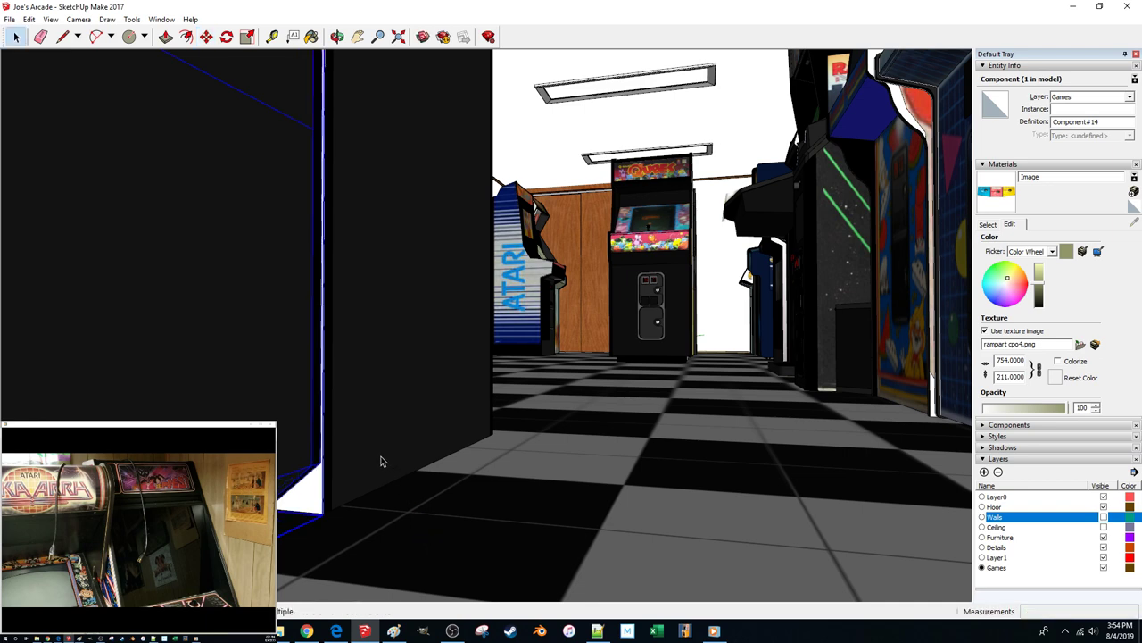
Move the Akka Arrh and Tempest cabinets together into line with the row along the wall edge
click(494, 435)
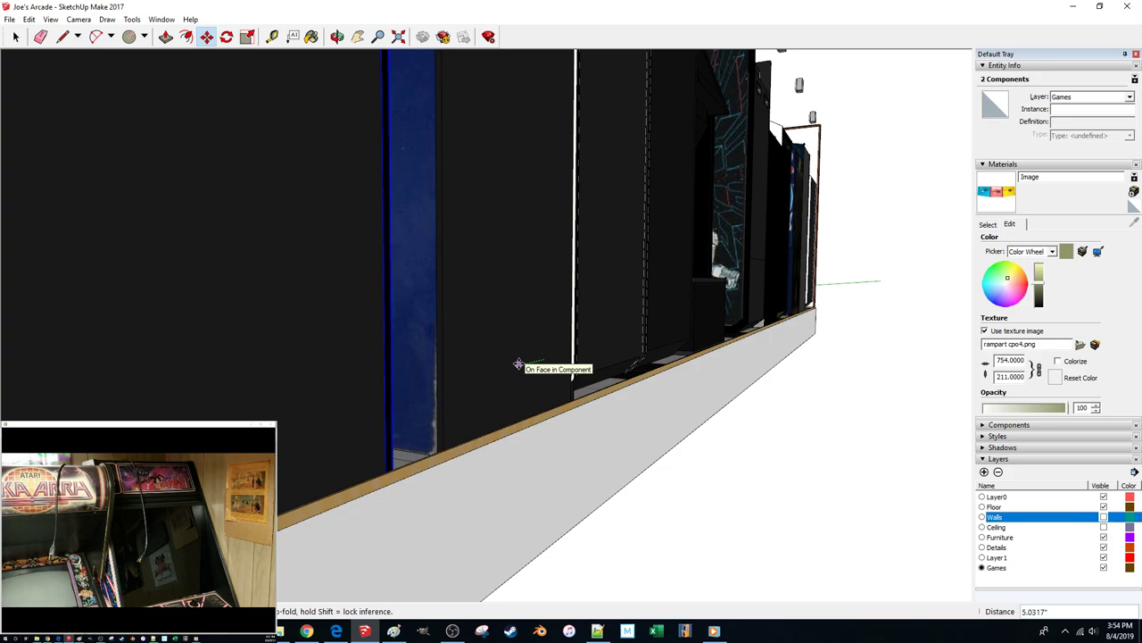
text(5)
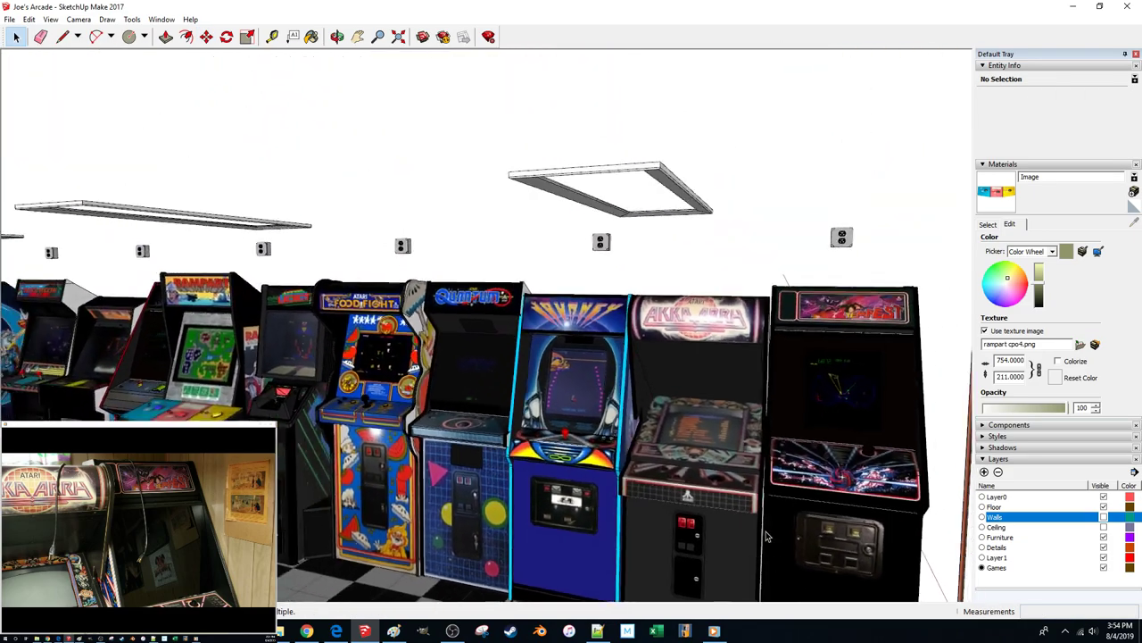
Select the row of ten cabinets ending with Tempest and move it along the wall with a 1" offset at the room's end
scroll(766, 536, down, 4)
middle_drag(643, 393, 638, 527)
click(209, 376)
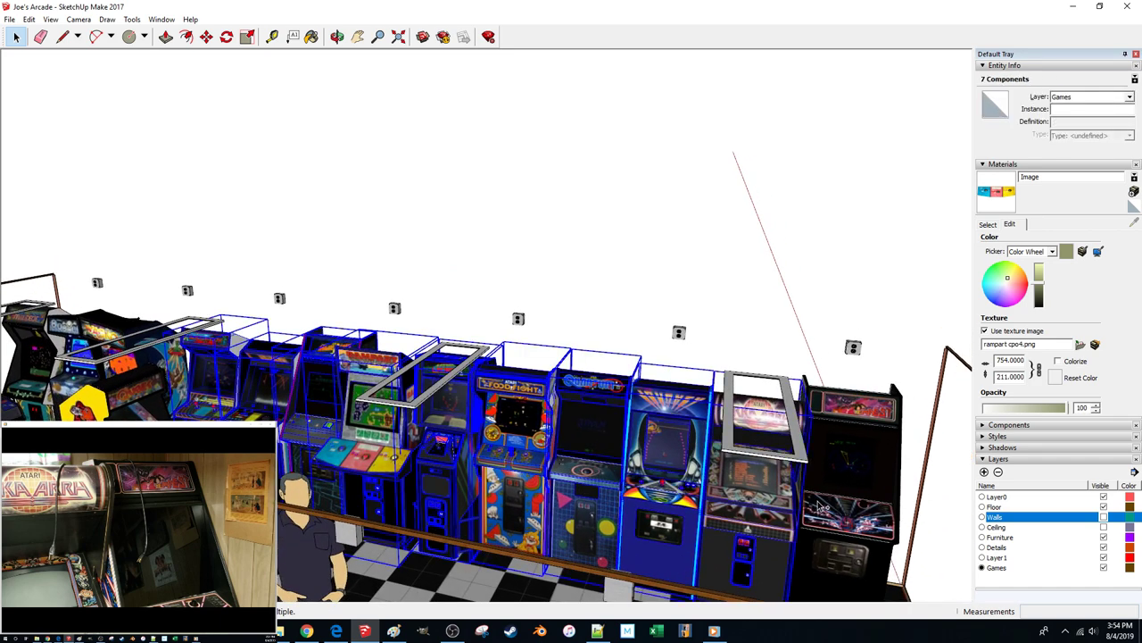
middle_drag(830, 506, 418, 528)
click(388, 537)
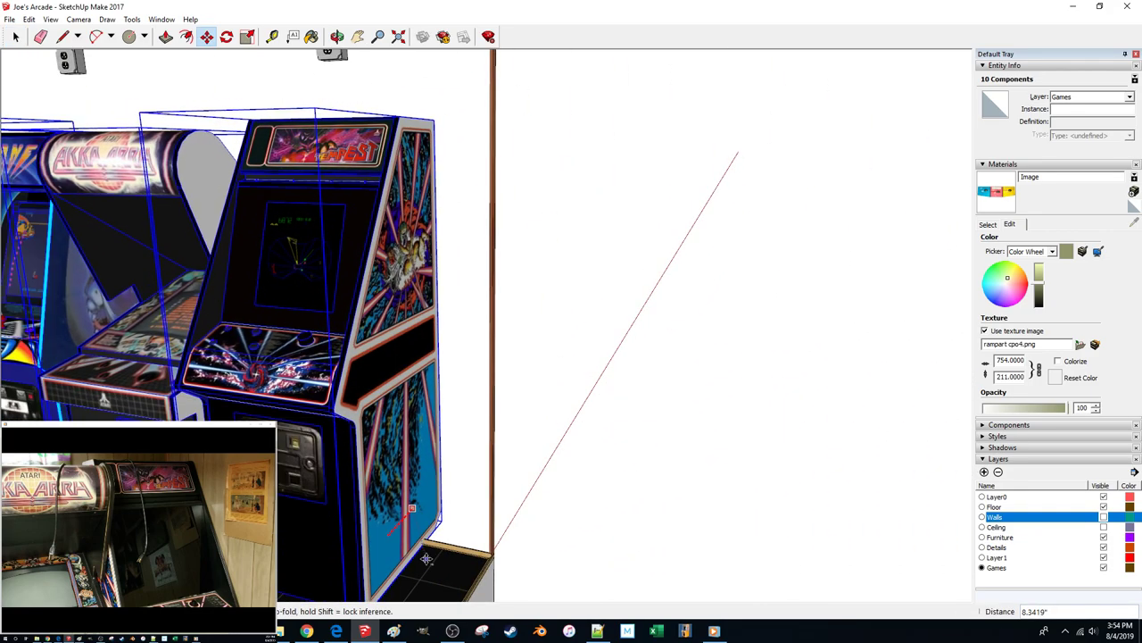
middle_drag(453, 554, 444, 473)
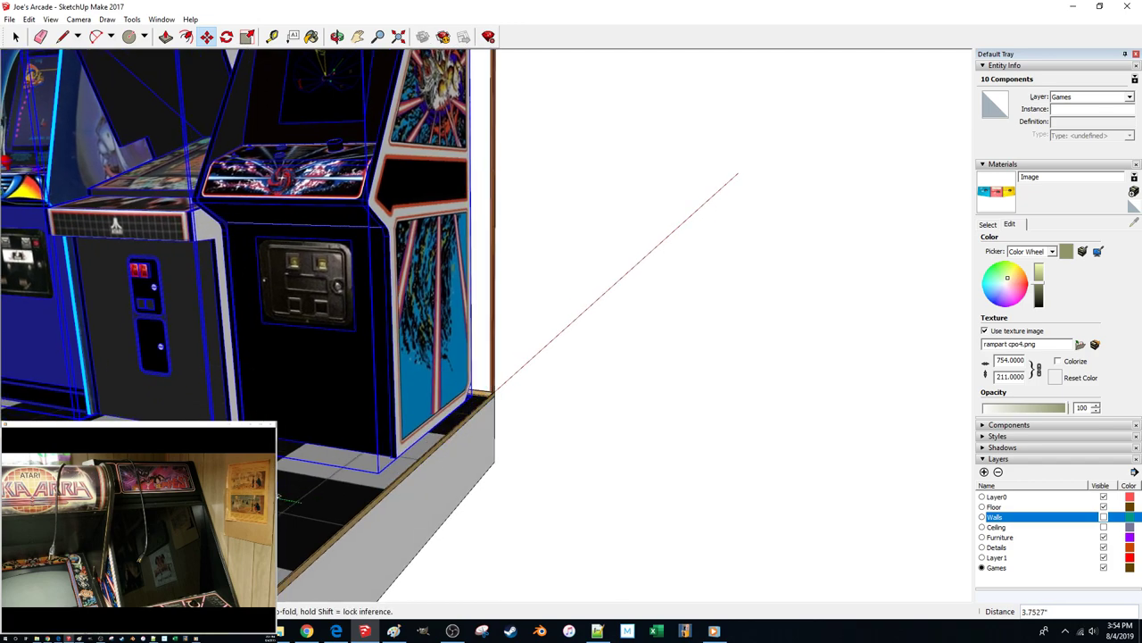
text(1)
key(Return)
key(space)
click(628, 459)
scroll(627, 458, down, 10)
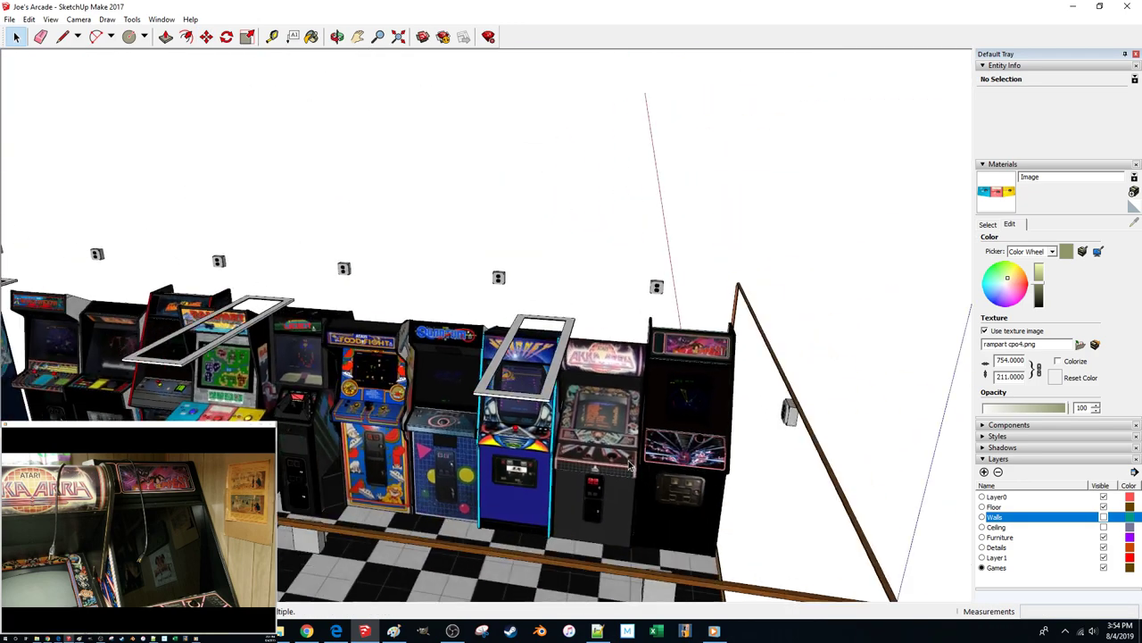
Select the seven pinball machines together and move them beside the arcade room
scroll(629, 464, down, 5)
mouse_move(629, 464)
middle_down()
mouse_move(553, 471)
mouse_move(630, 464)
middle_up()
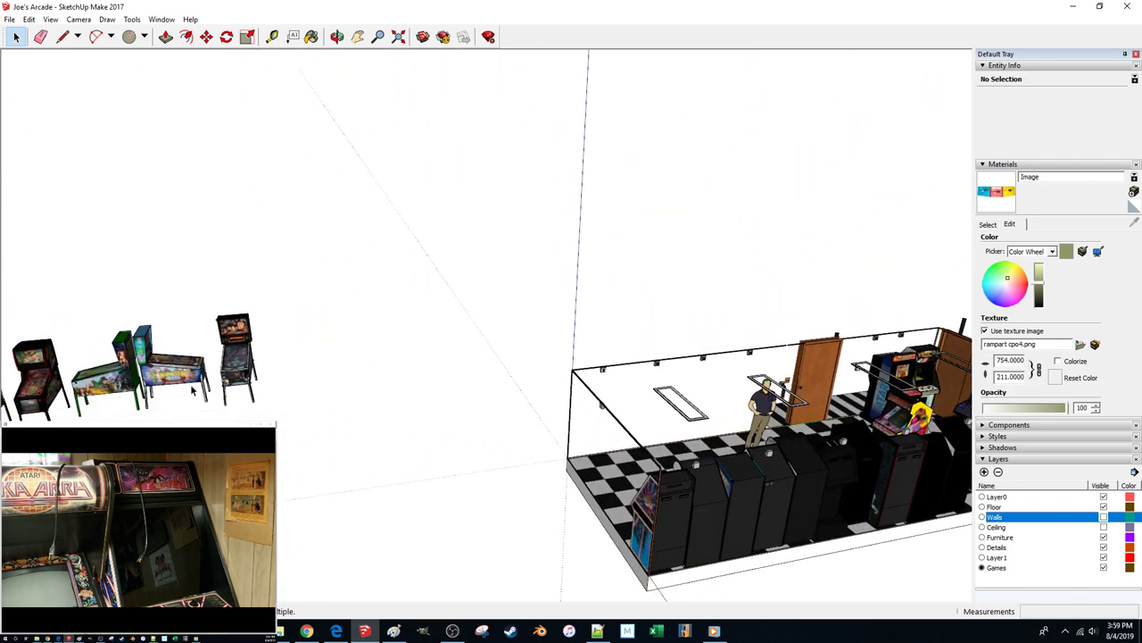
click(259, 460)
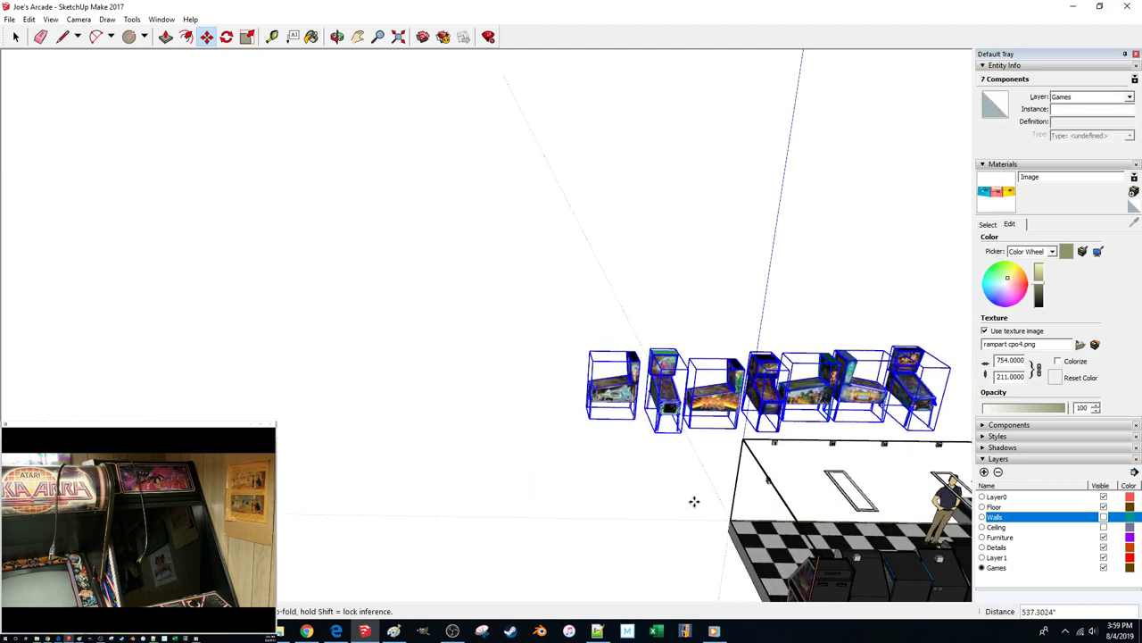
click(266, 432)
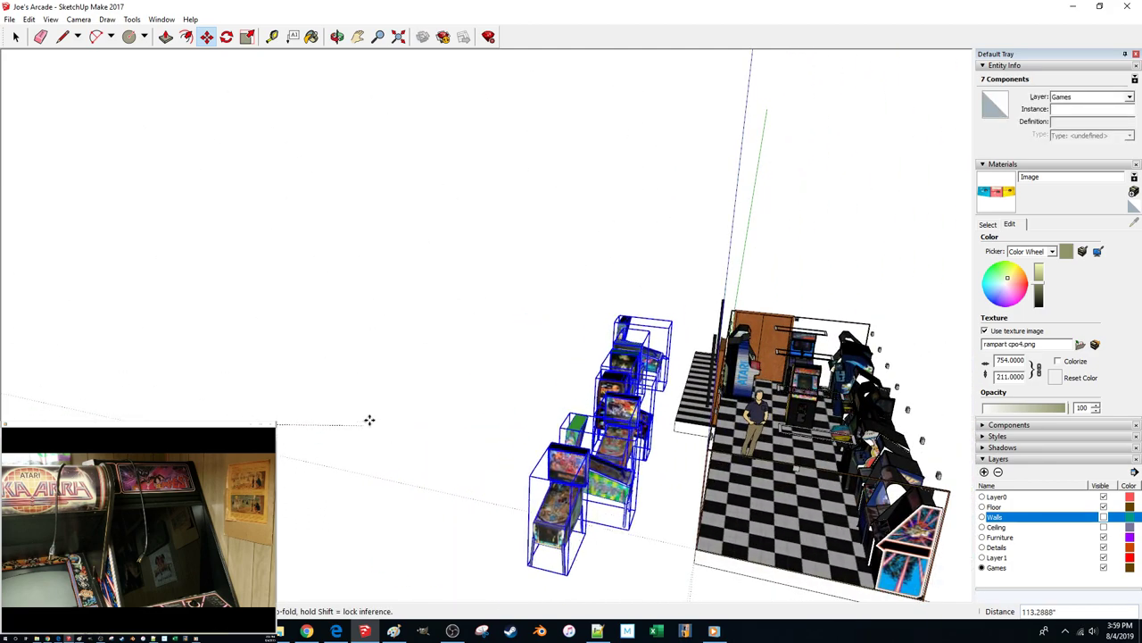
click(390, 408)
Align the feet of the Star Trek pinball machine with the height of the arcade floor
scroll(643, 428, up, 3)
key(space)
click(665, 435)
scroll(665, 435, up, 4)
scroll(664, 430, up, 8)
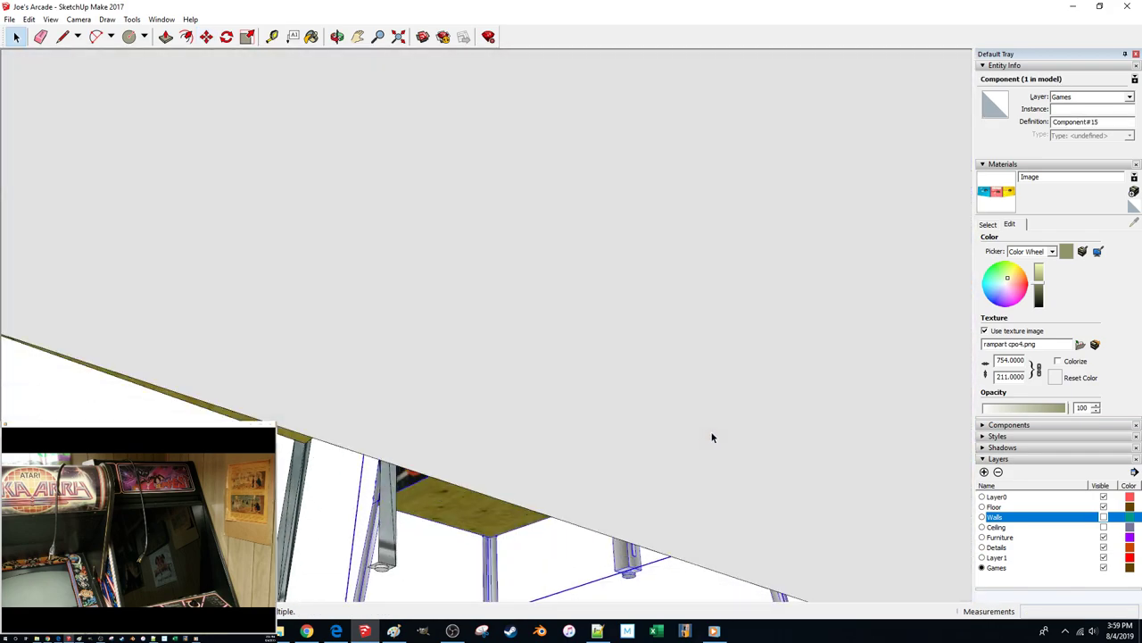
scroll(477, 440, down, 4)
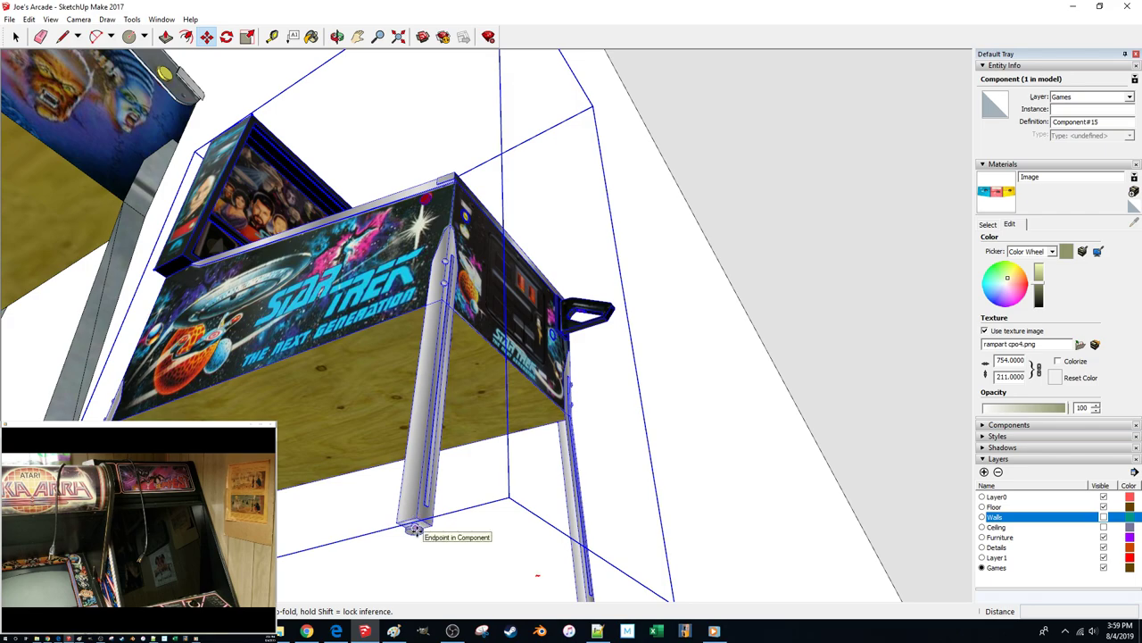
click(416, 530)
middle_drag(645, 472, 272, 391)
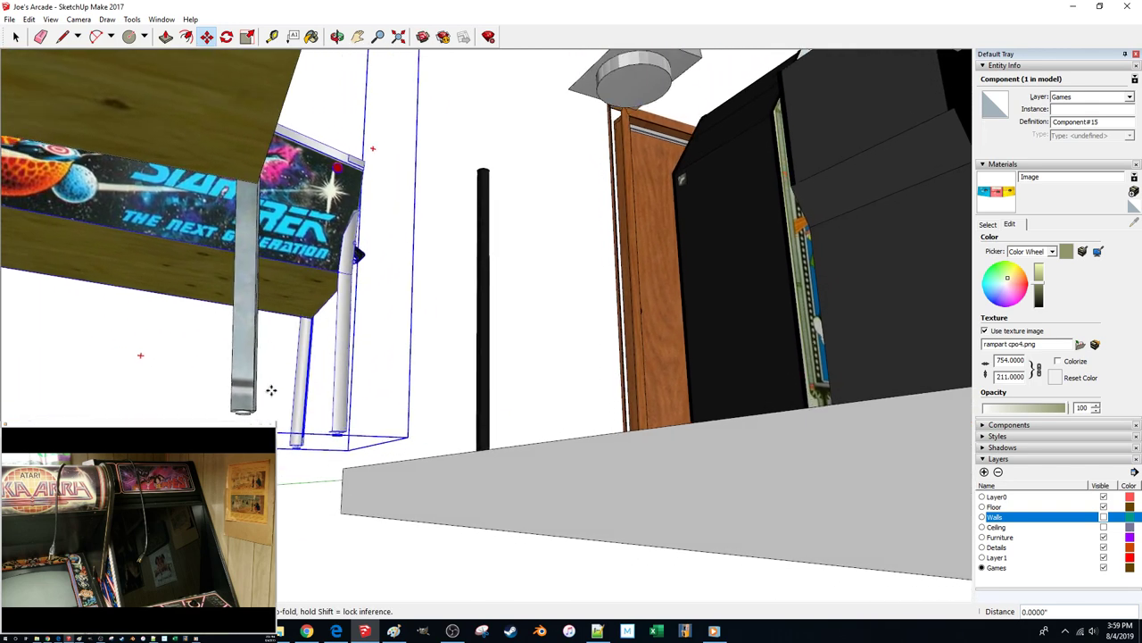
Align the feet of the Monster Bash and Wizard of Oz pinball machines with the arcade floor height
key(space)
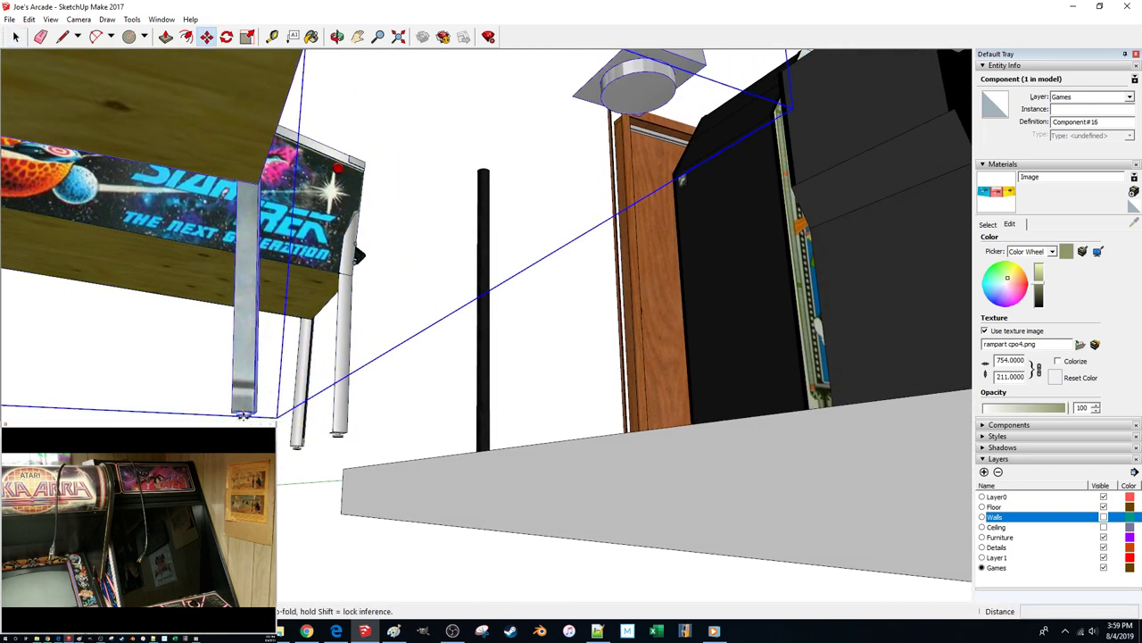
middle_drag(246, 415, 207, 355)
key(space)
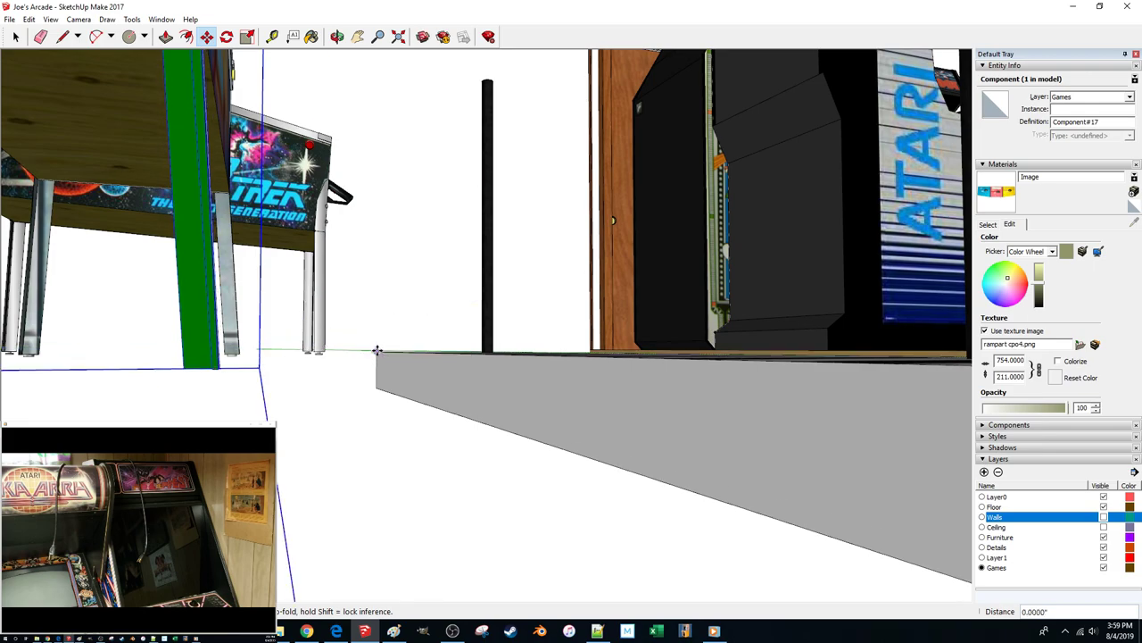
scroll(377, 350, down, 5)
middle_drag(372, 349, 200, 393)
Align the feet of the Revenge from Mars and Attack from Mars pinball machines with the arcade floor height
key(m)
mouse_move(202, 268)
middle_down()
mouse_move(206, 110)
mouse_move(309, 273)
mouse_move(268, 357)
mouse_move(219, 398)
mouse_move(278, 470)
middle_up()
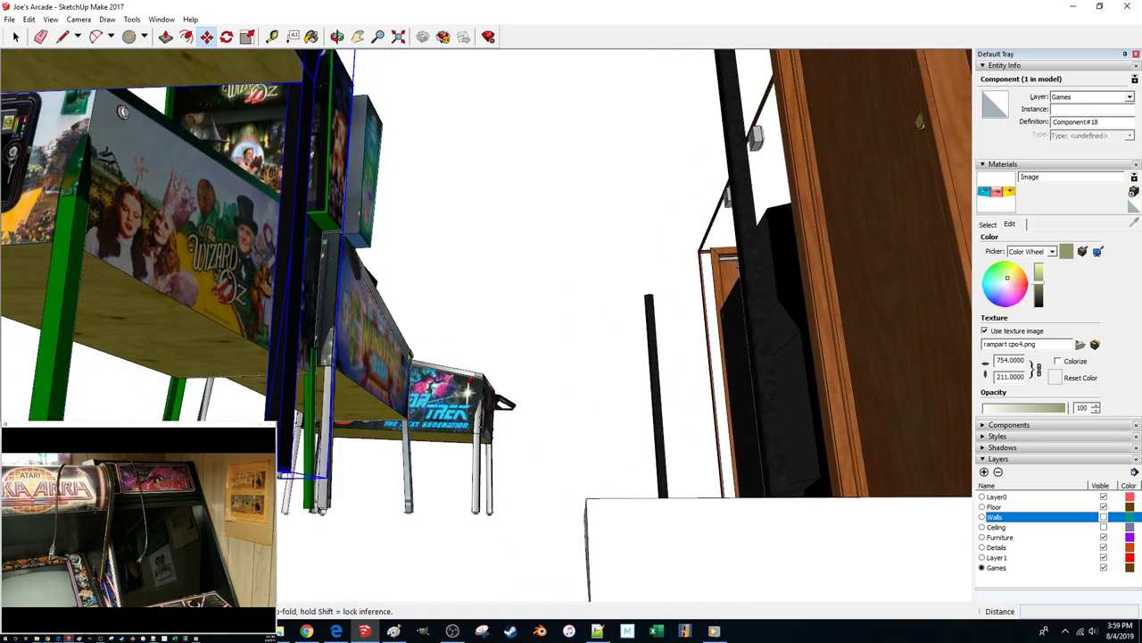
middle_drag(586, 499, 215, 367)
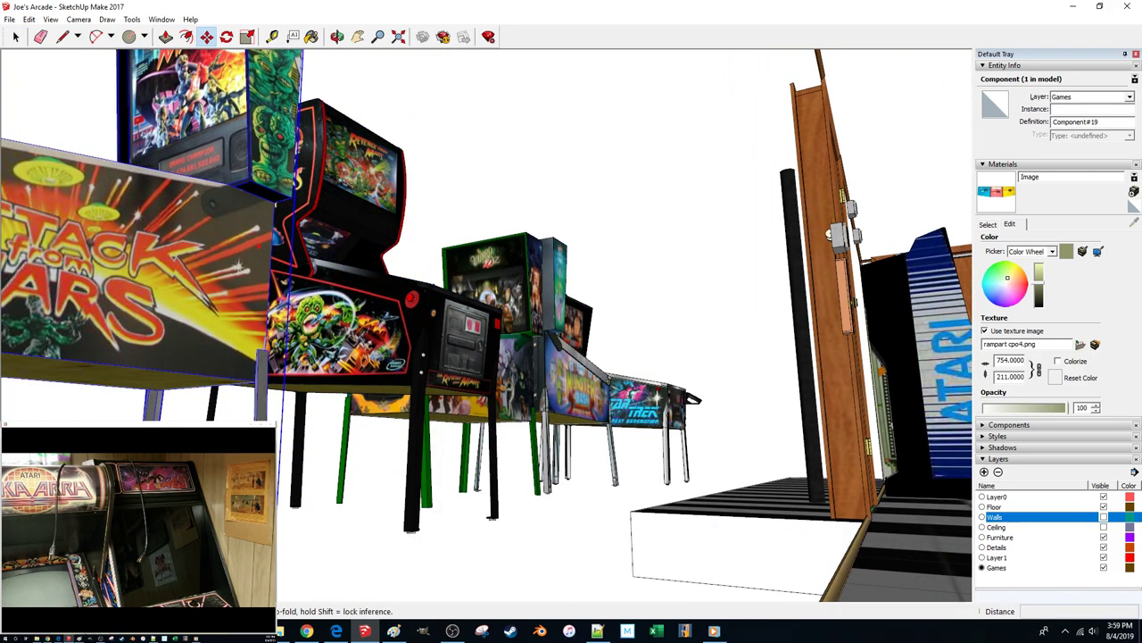
click(633, 511)
Align the feet of the Cirqus Voltaire pinball machine with the arcade floor height
middle_drag(634, 512, 330, 238)
key(space)
click(331, 239)
key(m)
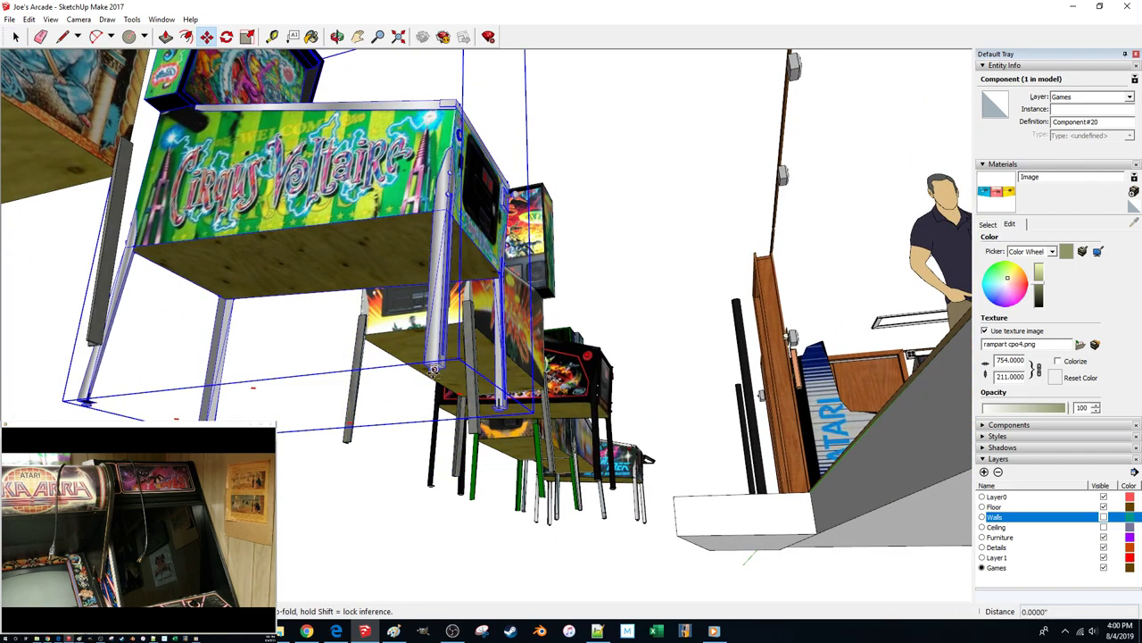
click(433, 369)
middle_drag(672, 498, 204, 306)
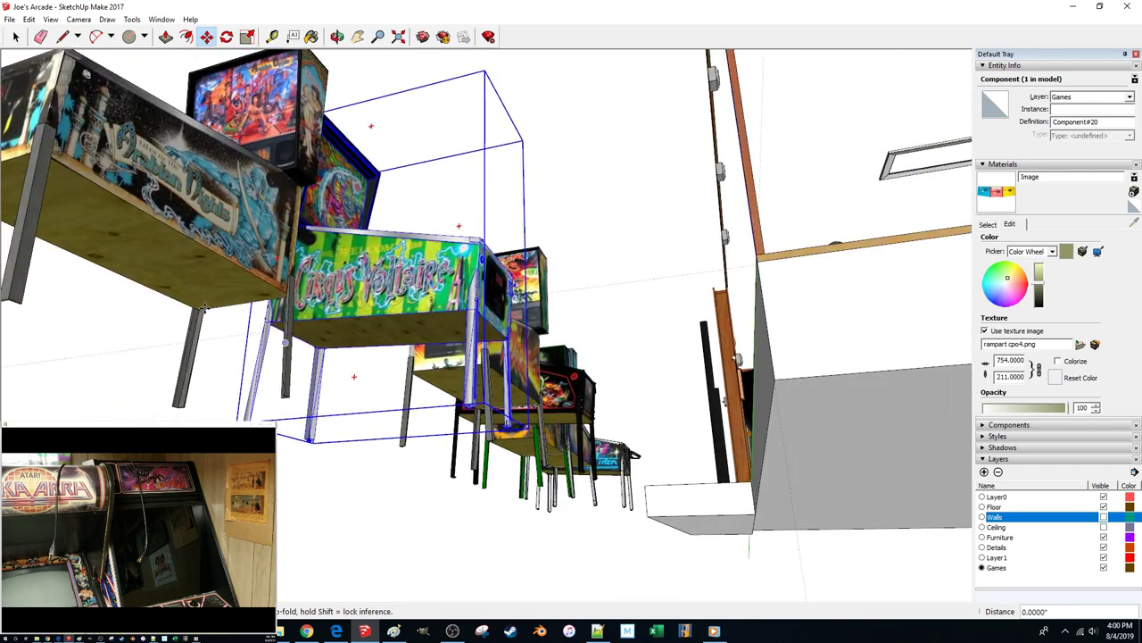
Move the Arabian Nights pinball machine vertically so its feet match the arcade floor height
key(m)
scroll(327, 445, up, 10)
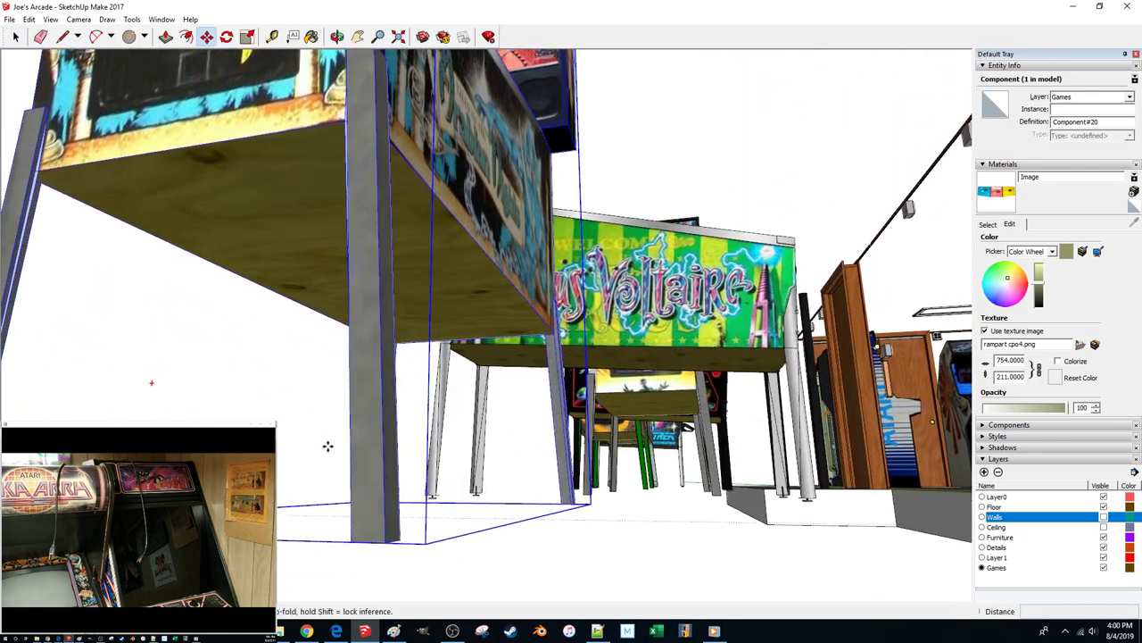
middle_drag(327, 445, 339, 444)
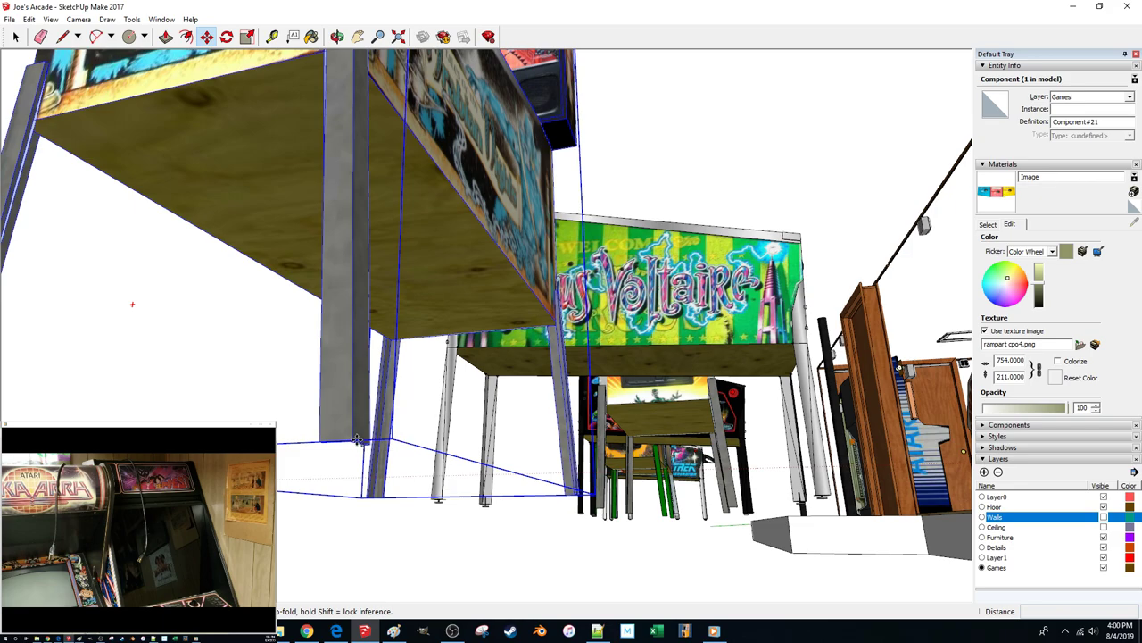
click(357, 439)
key(Up)
middle_drag(761, 518, 753, 488)
scroll(779, 510, down, 5)
key(space)
Rotate the Arabian Nights and Attack from Mars pinball machines 90 degrees each to face the same way as Cirqus Voltaire
middle_drag(497, 479, 468, 521)
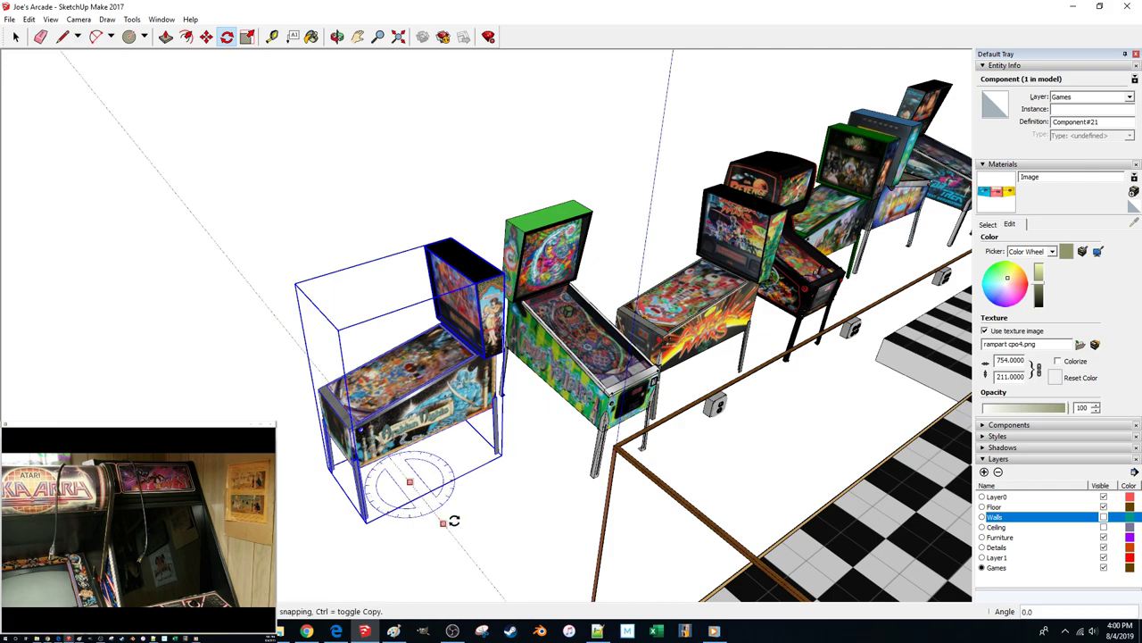
text(90)
key(Return)
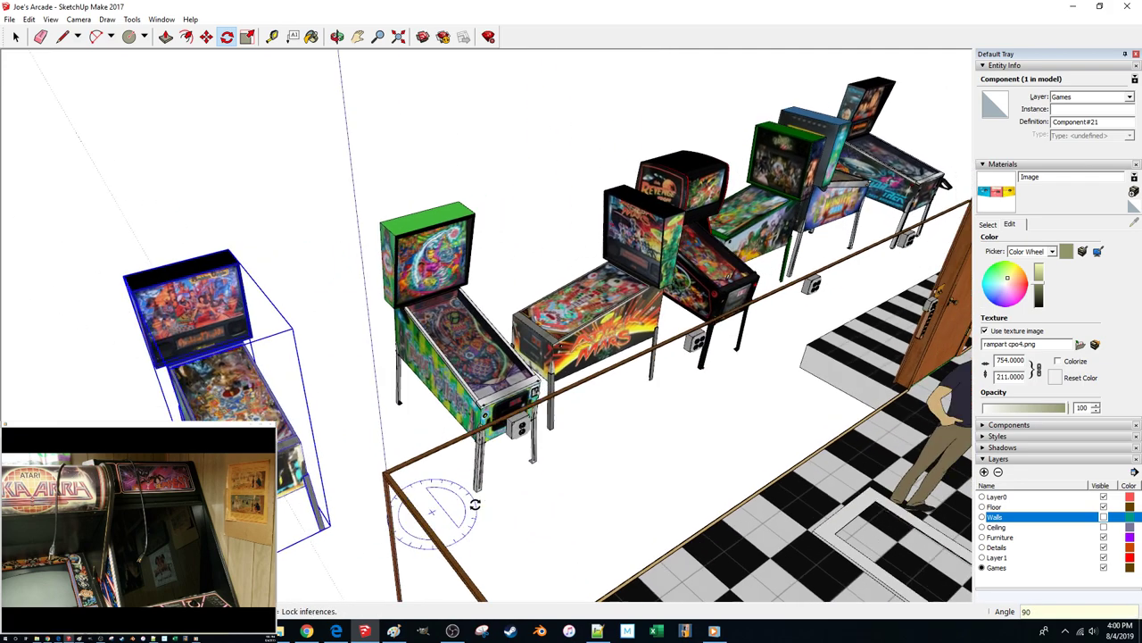
key(space)
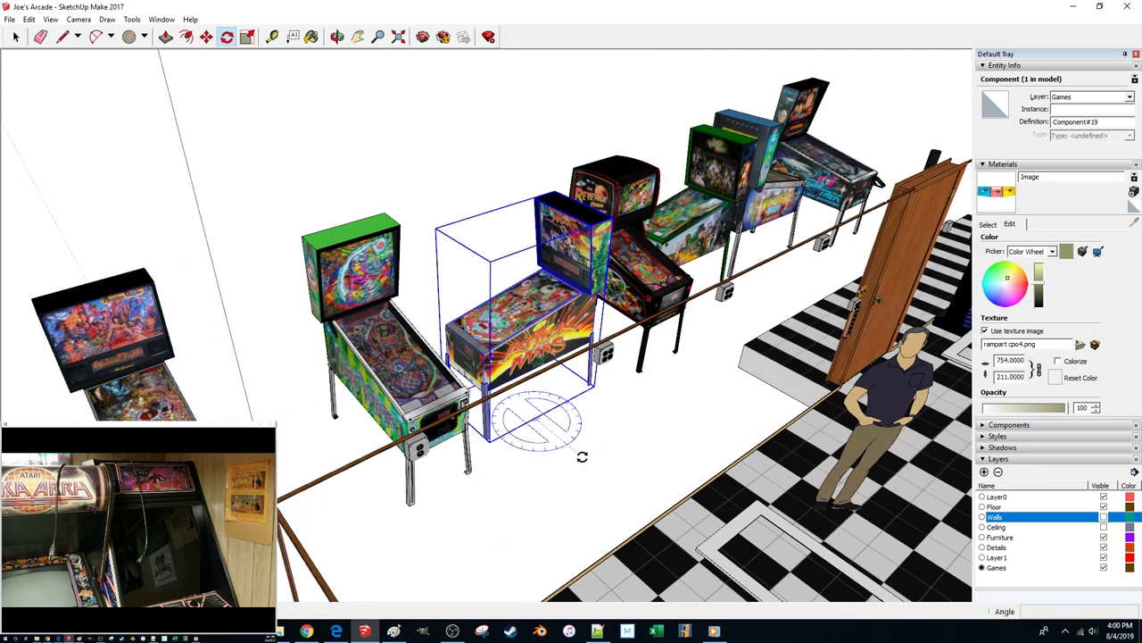
click(582, 456)
text(90)
key(Return)
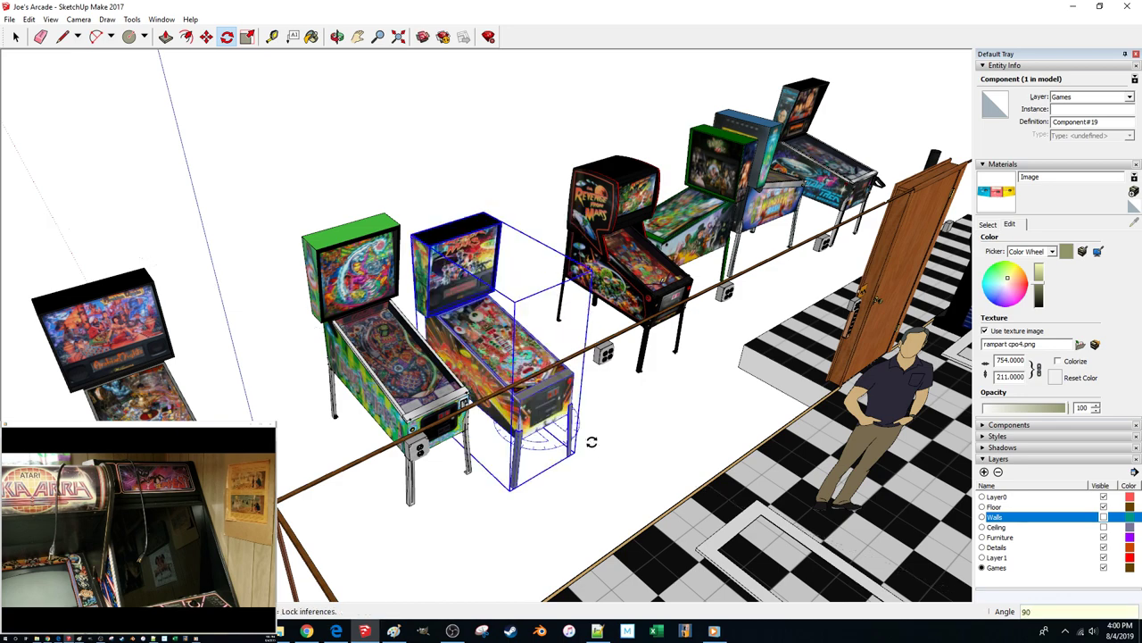
key(space)
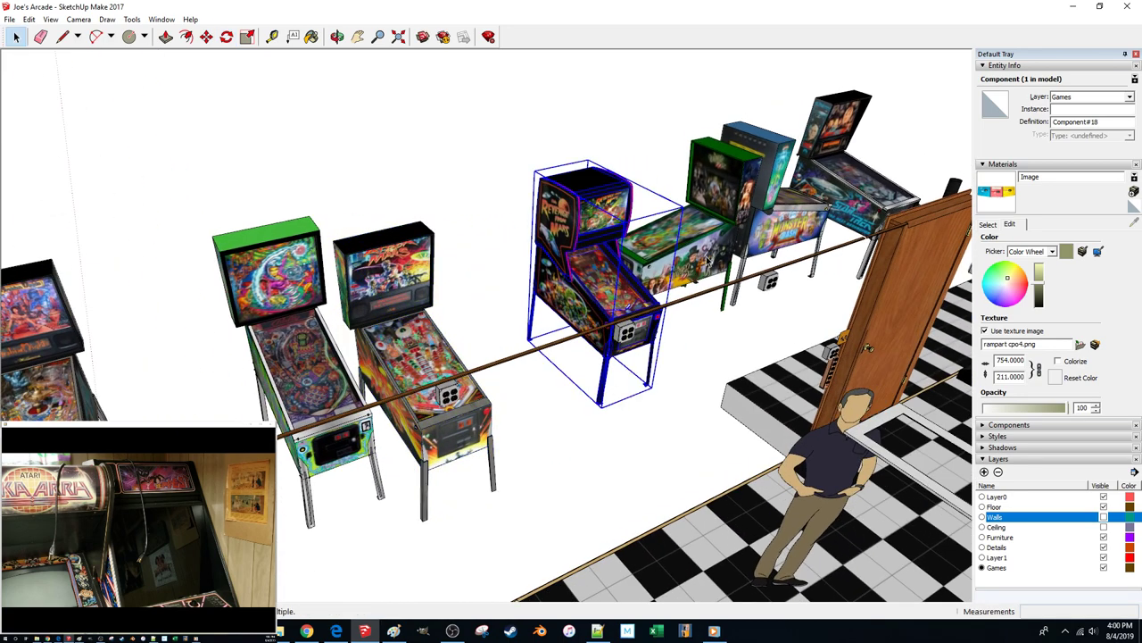
Rotate the Wizard of Oz and Monster Bash pinball machines 90 degrees each to face the same way as the others
click(723, 355)
text(90)
key(Return)
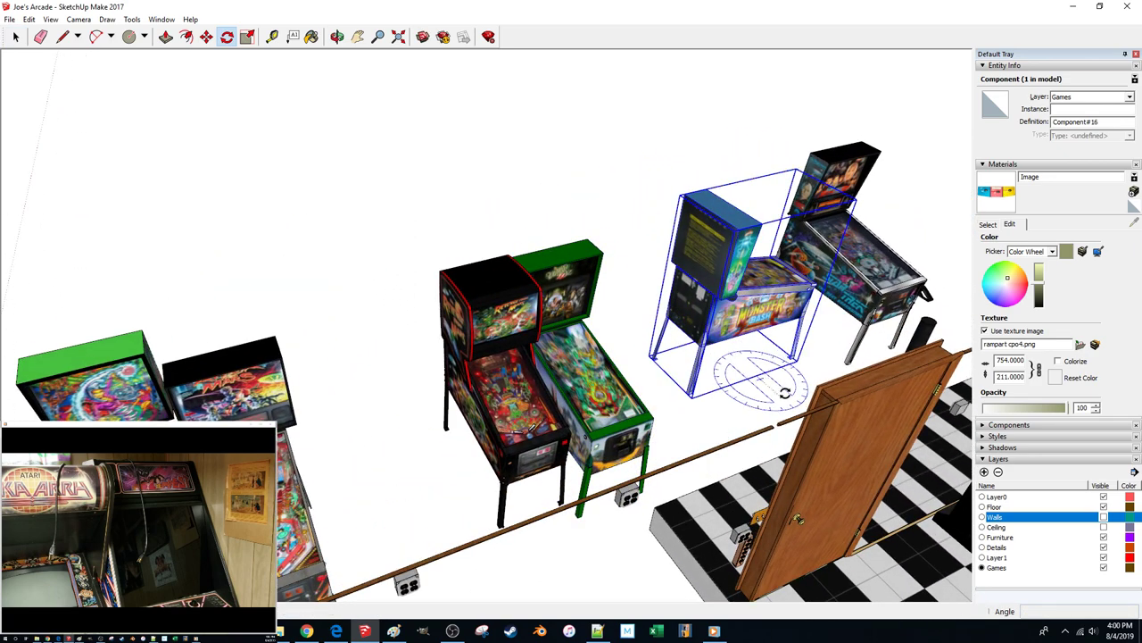
click(785, 393)
text(90)
key(Return)
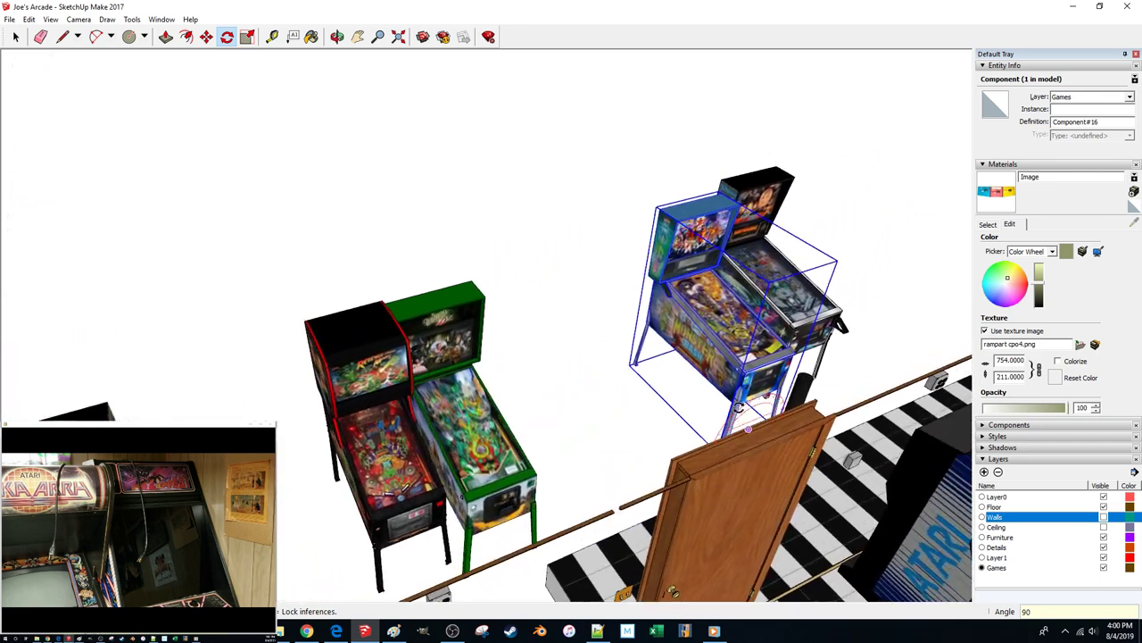
key(space)
click(822, 261)
Examine how the Star Trek and Monster Bash pinball machines line up, viewing the row from the front and rear
scroll(822, 261, down, 3)
middle_drag(822, 261, 769, 269)
scroll(770, 269, down, 1)
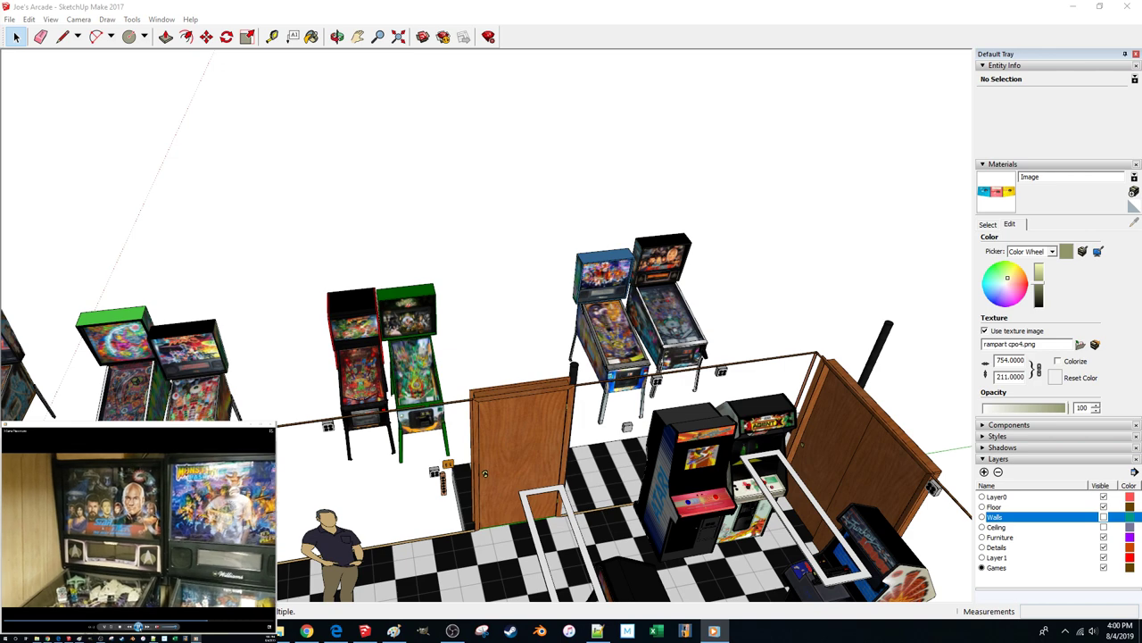
mouse_move(498, 176)
middle_down()
mouse_move(462, 237)
mouse_move(752, 260)
mouse_move(711, 302)
middle_up()
key(m)
drag(544, 263, 460, 274)
middle_drag(495, 265, 416, 262)
click(436, 269)
middle_drag(479, 308, 457, 268)
scroll(454, 267, up, 6)
scroll(455, 269, up, 5)
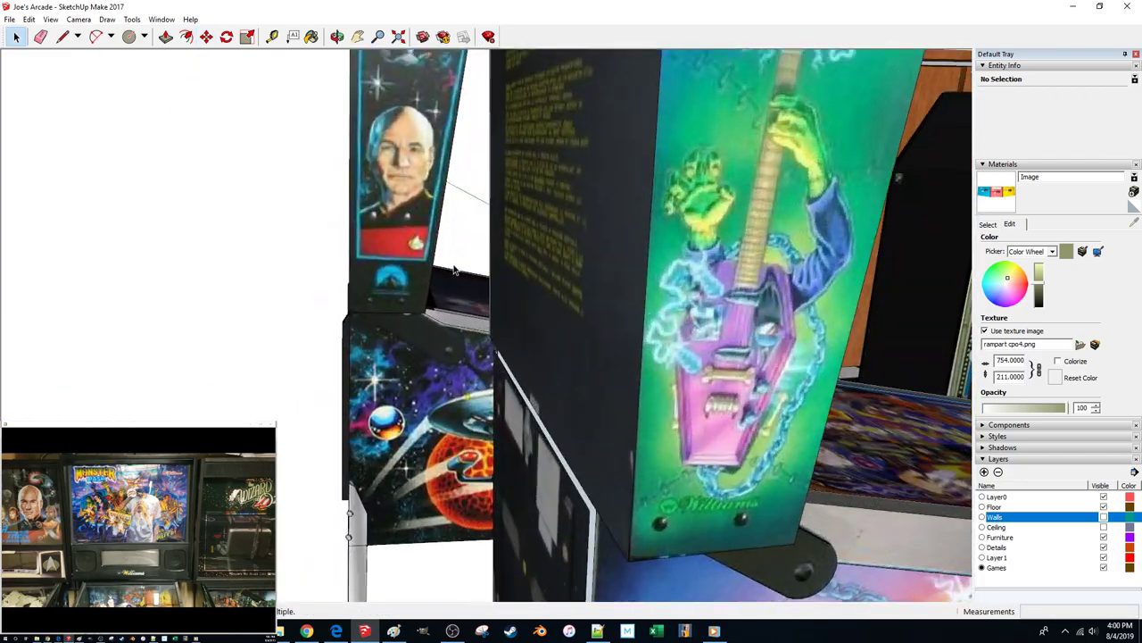
Move the Monster Bash pinball machine so its rear feet line up with the rear feet of the Star Trek machine
scroll(479, 298, down, 4)
scroll(479, 297, up, 3)
middle_drag(562, 450, 569, 416)
scroll(568, 419, down, 4)
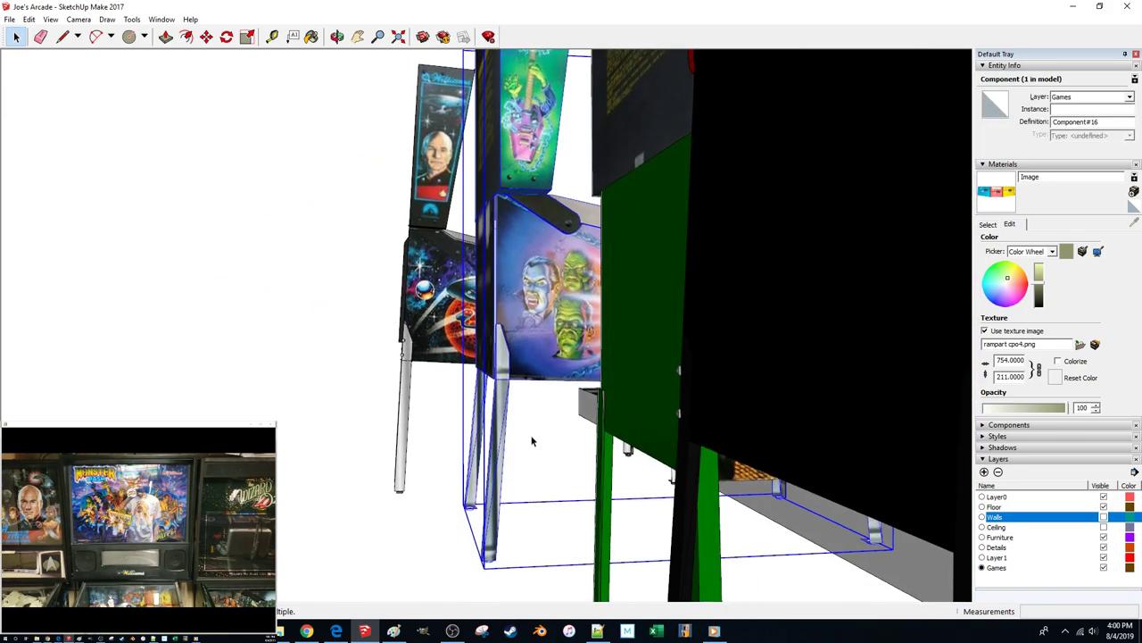
scroll(539, 436, up, 6)
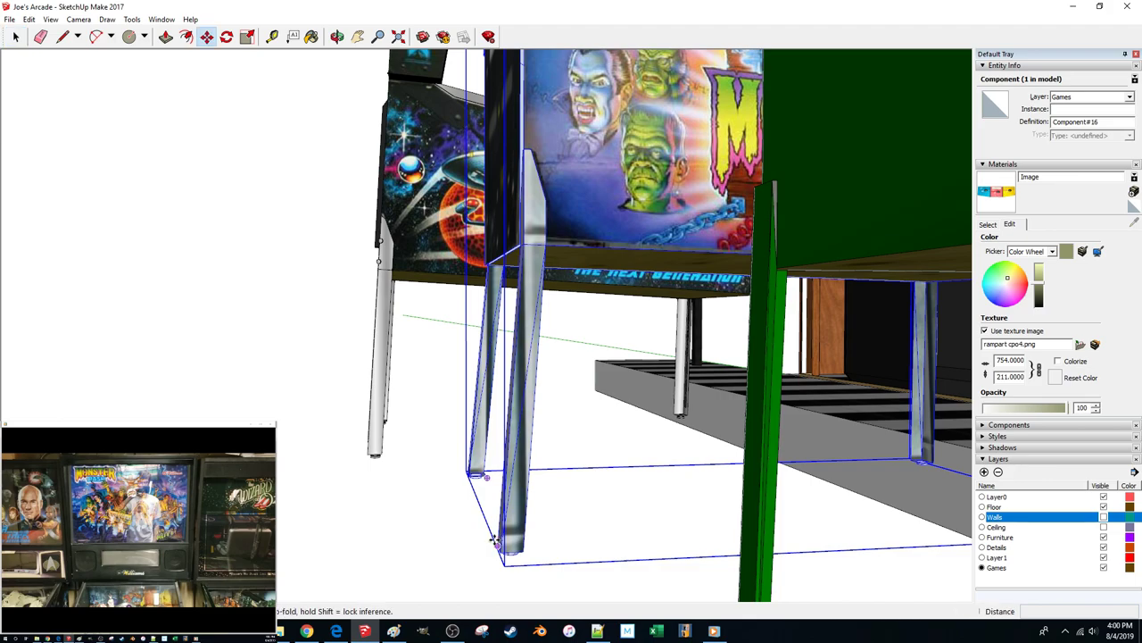
drag(497, 548, 368, 455)
middle_drag(368, 455, 431, 464)
scroll(368, 513, up, 1)
click(373, 527)
Move the Wizard of Oz pinball machine back so its rear feet line up with those of Monster Bash
middle_drag(374, 526, 336, 482)
scroll(337, 482, down, 3)
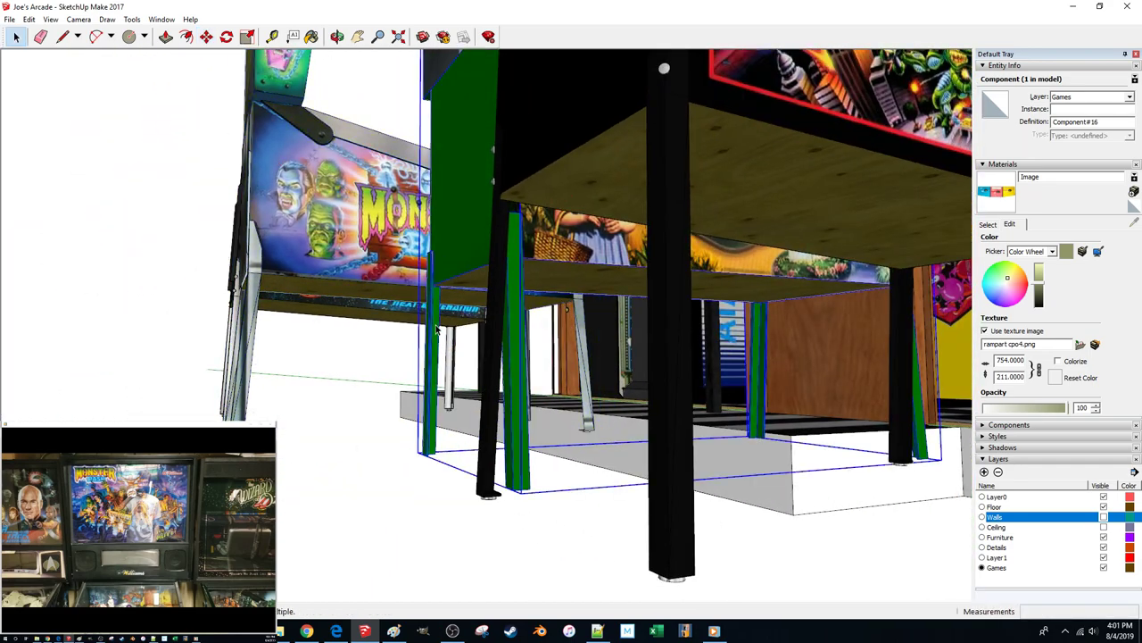
shift+middle_drag(437, 374, 436, 468)
scroll(423, 557, up, 1)
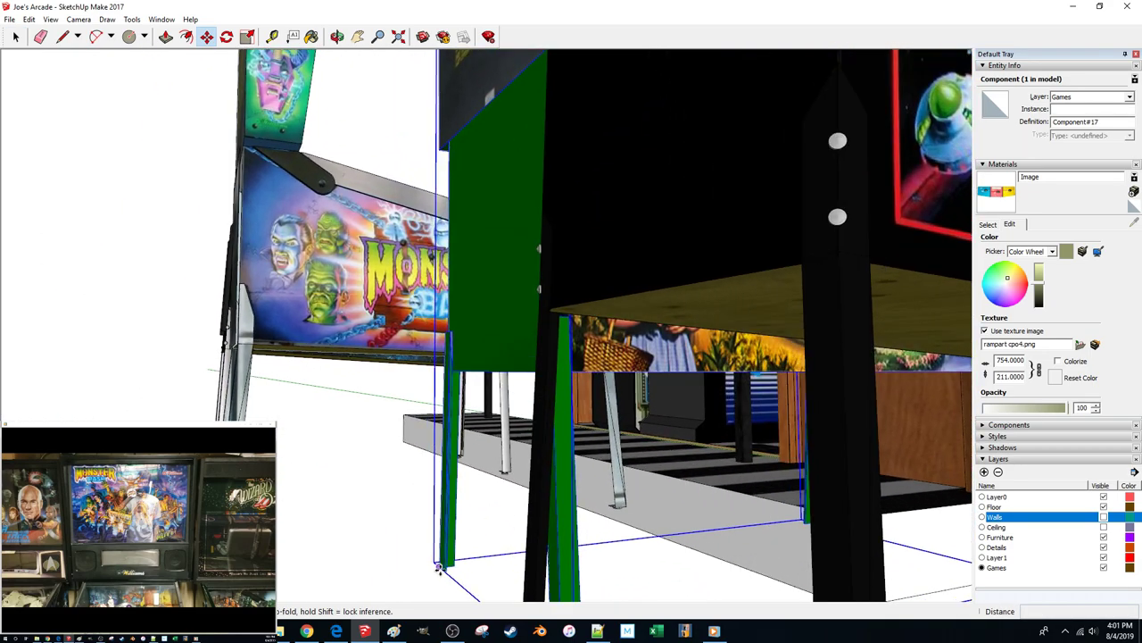
click(439, 569)
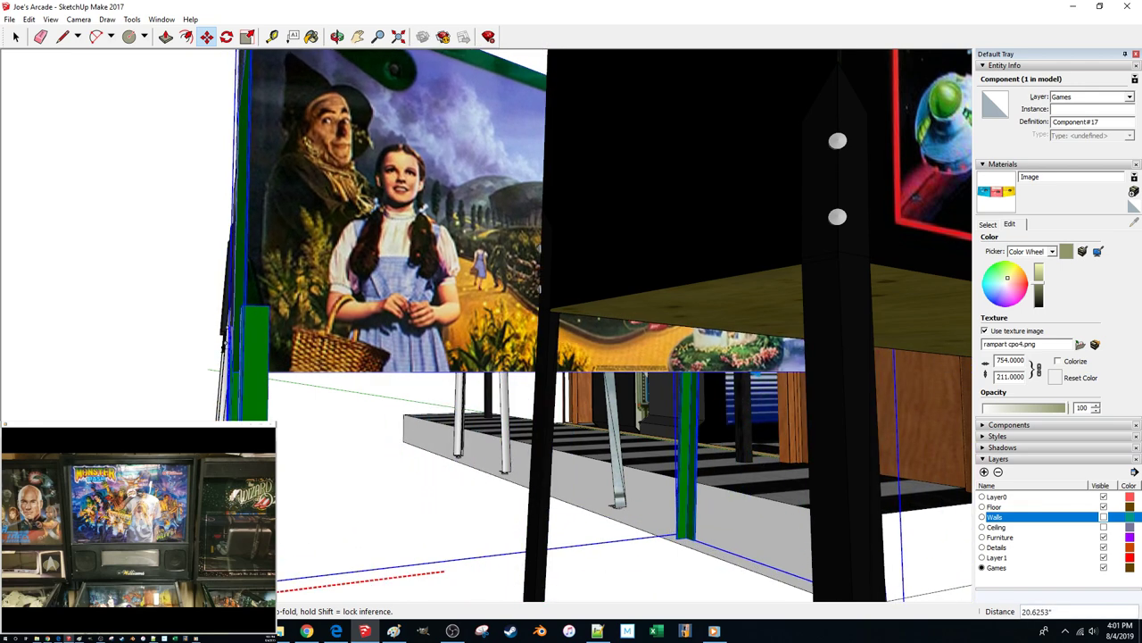
scroll(389, 295, down, 5)
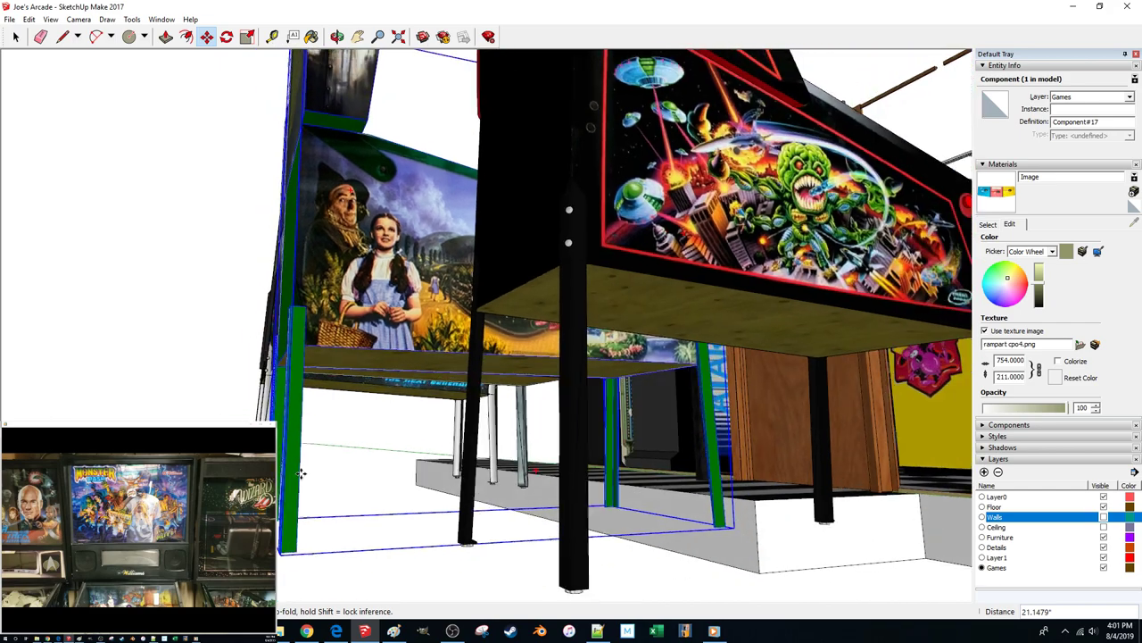
middle_drag(389, 295, 400, 274)
Move the Revenge from Mars pinball machine back so its rear feet line up with those of Wizard of Oz
click(475, 360)
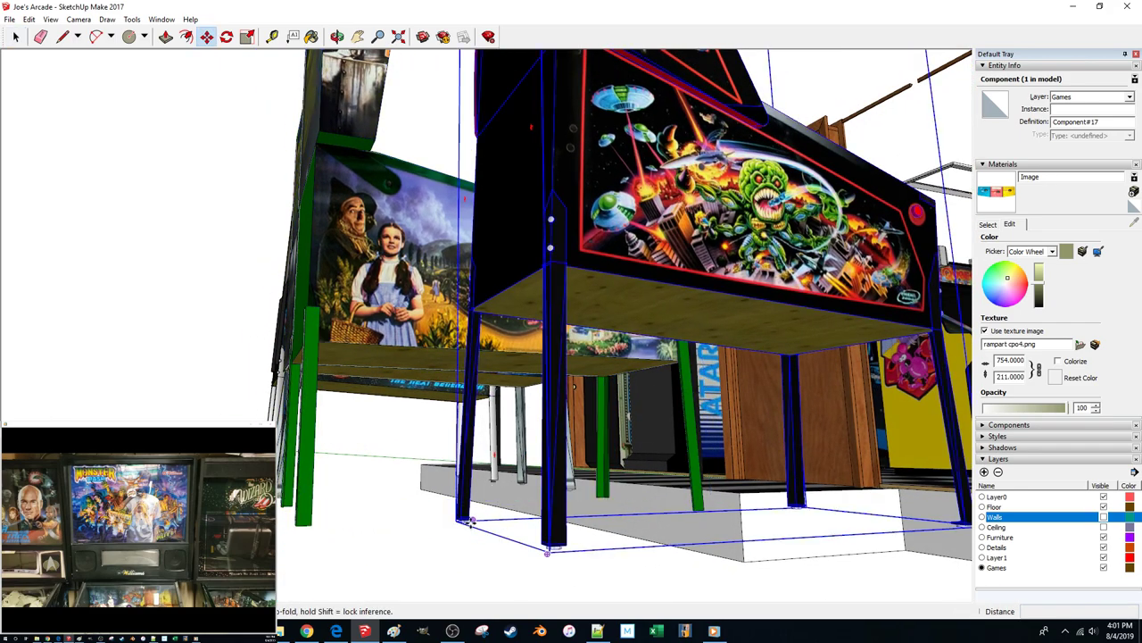
click(462, 521)
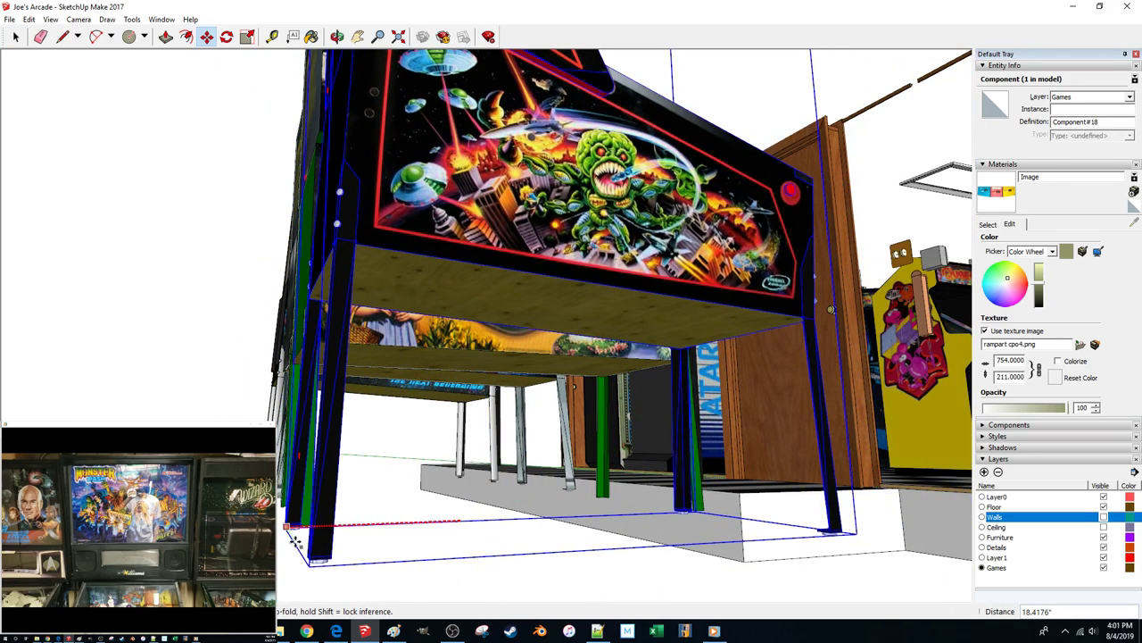
middle_drag(301, 528, 407, 518)
click(423, 533)
Align the rear feet of the Attack from Mars and Cirqus Voltaire pinball machines with the rest of the row
key(space)
click(553, 480)
click(546, 500)
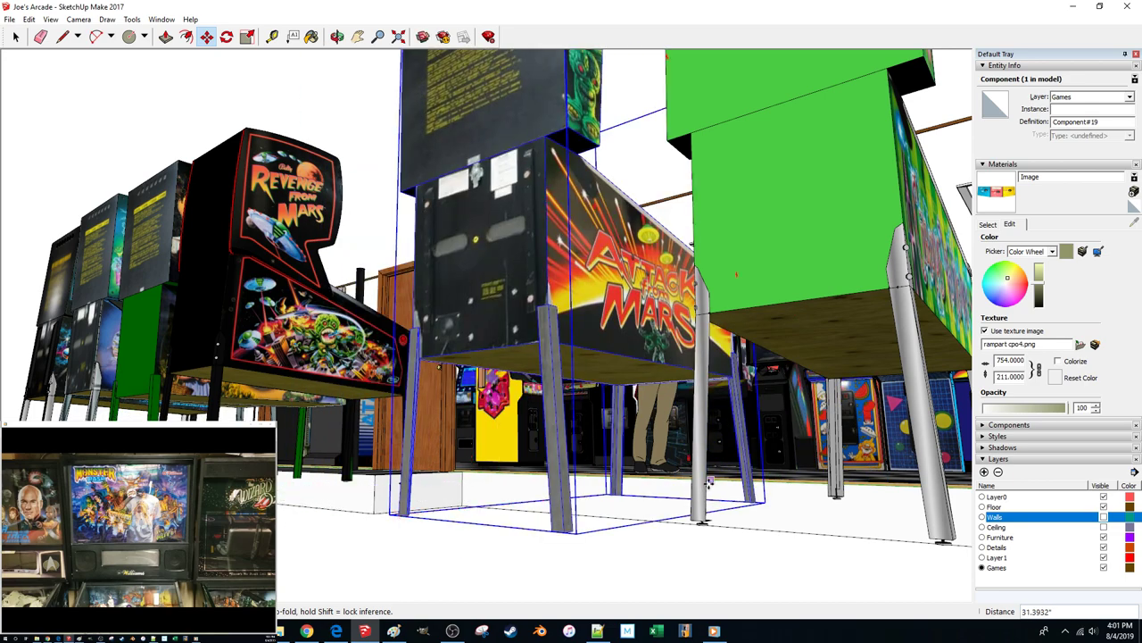
key(space)
click(699, 517)
click(692, 517)
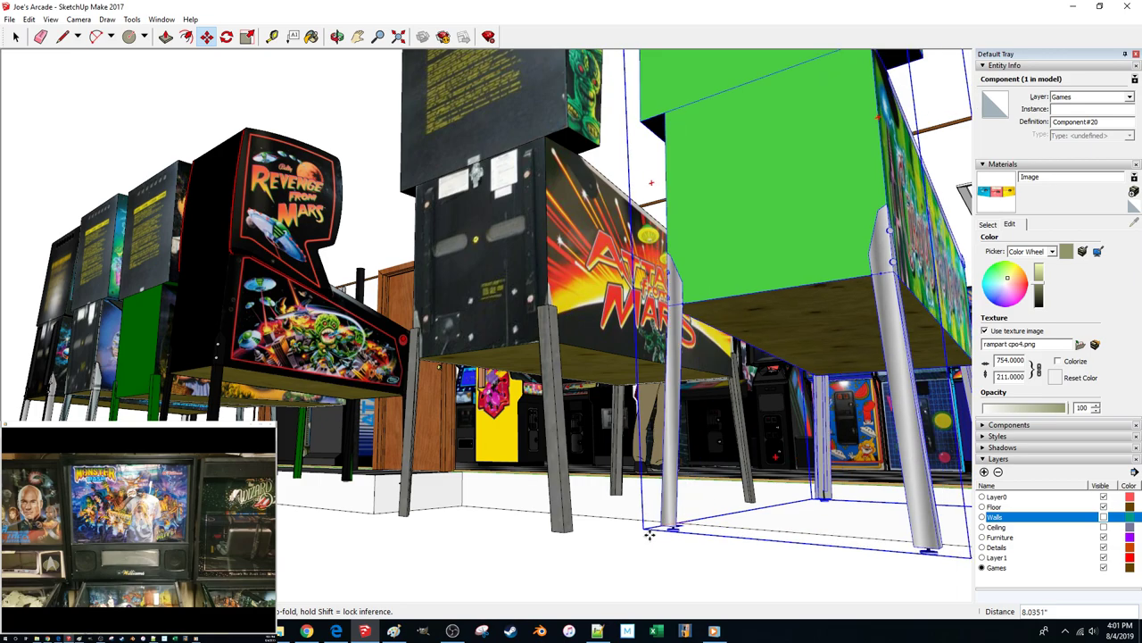
Move the Arabian Nights pinball machine so its rear feet line up with those of Cirqus Voltaire
middle_drag(532, 511, 434, 442)
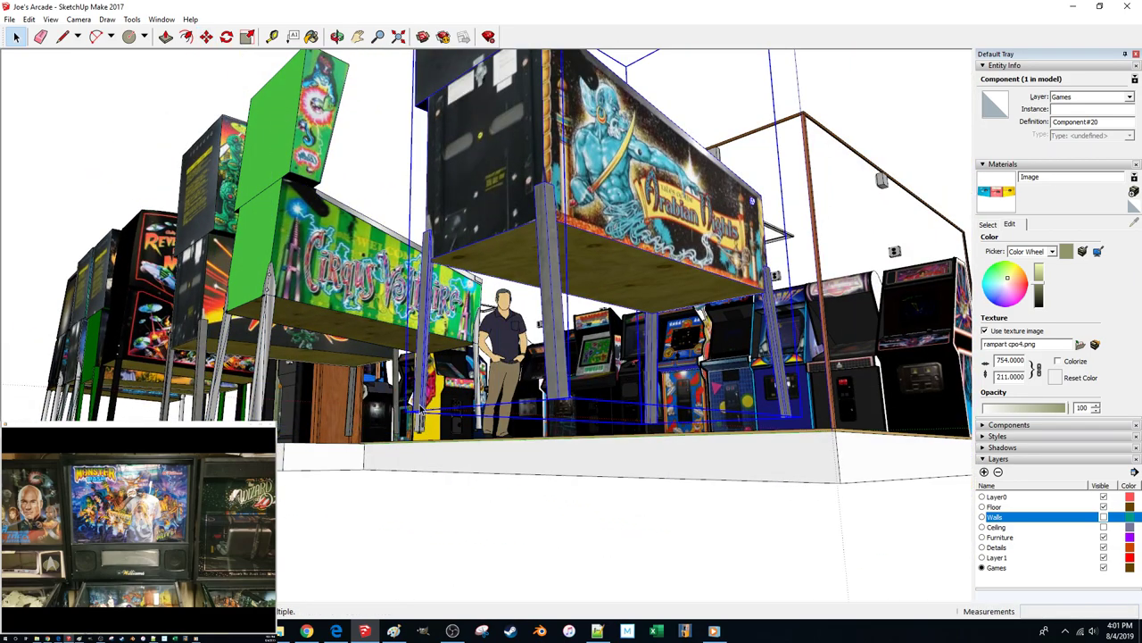
click(418, 411)
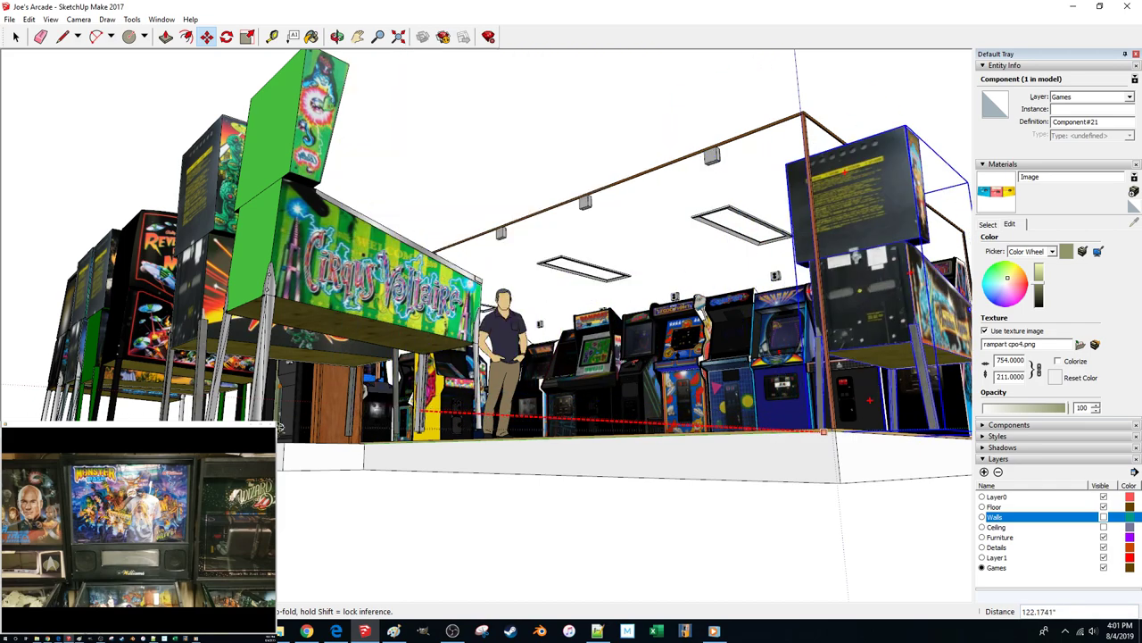
middle_drag(270, 407, 390, 456)
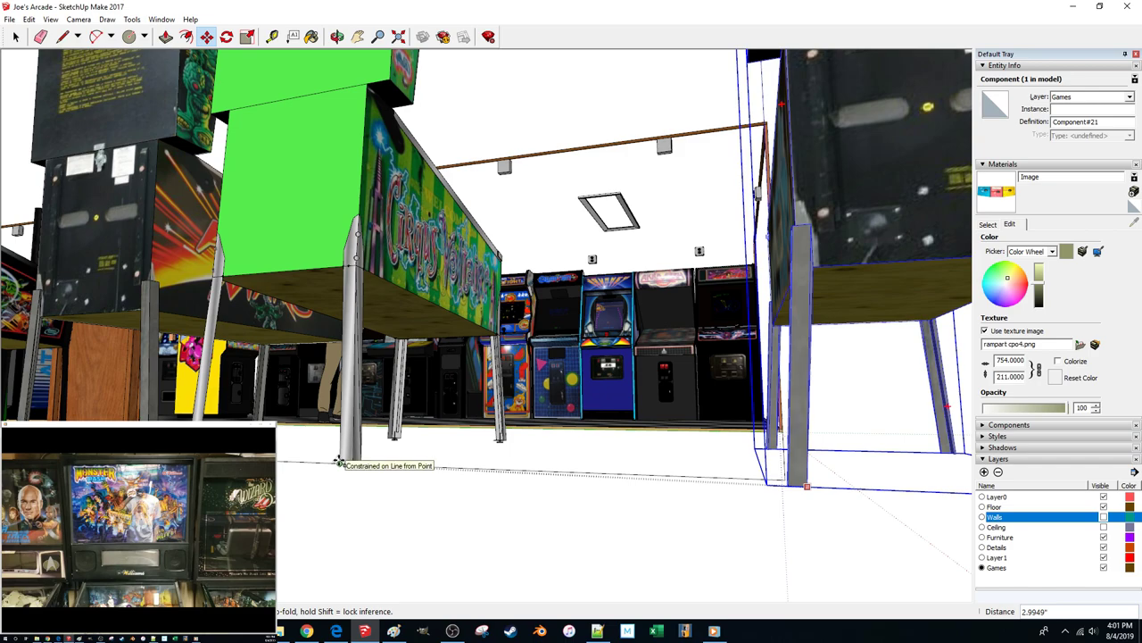
scroll(339, 454, down, 10)
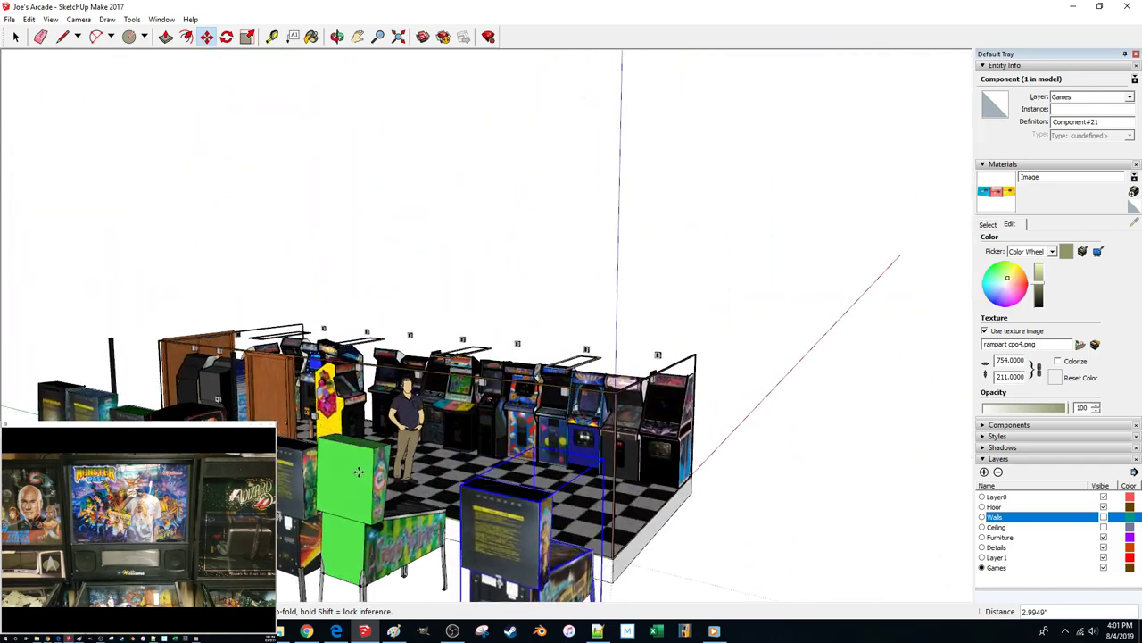
Move the Star Trek pinball machine about 326 inches along the row to the far end, beyond Arabian Nights
middle_drag(406, 470, 533, 437)
key(space)
middle_drag(553, 527, 499, 477)
scroll(514, 526, down, 2)
scroll(513, 527, down, 2)
scroll(345, 438, up, 8)
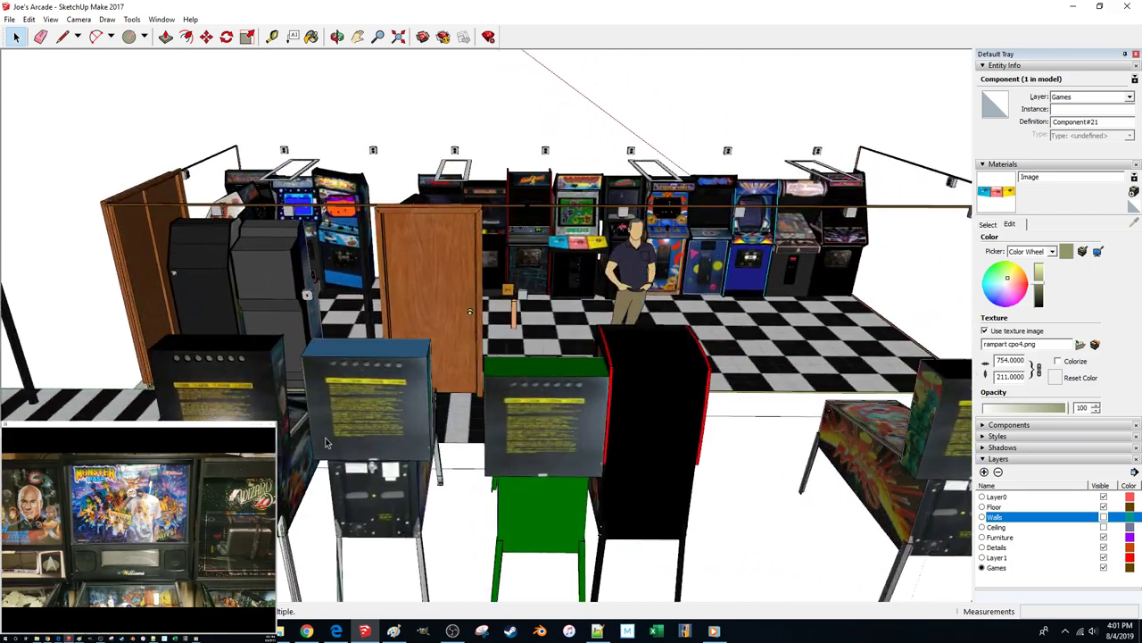
scroll(346, 438, up, 2)
scroll(347, 438, up, 6)
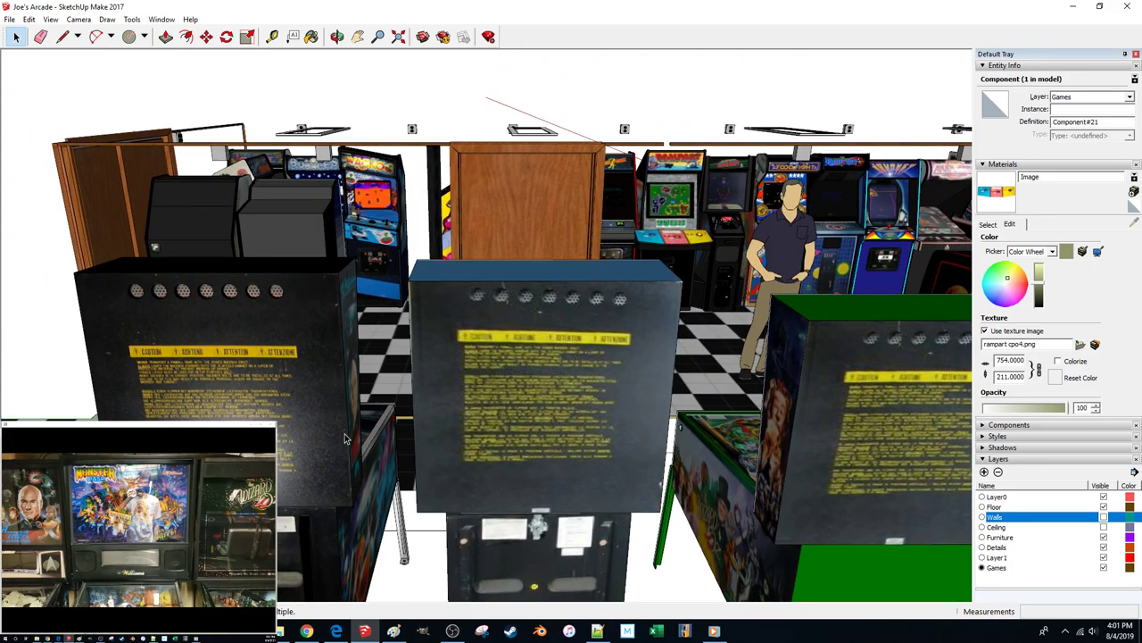
click(344, 432)
scroll(344, 434, up, 5)
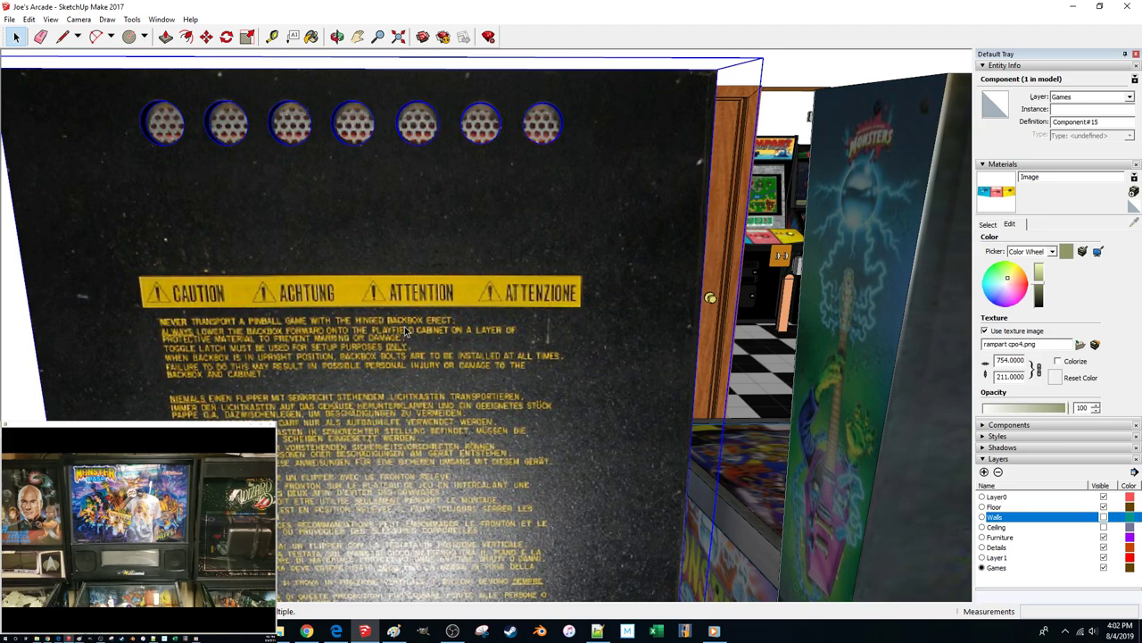
scroll(404, 331, down, 10)
middle_drag(415, 406, 417, 412)
click(148, 521)
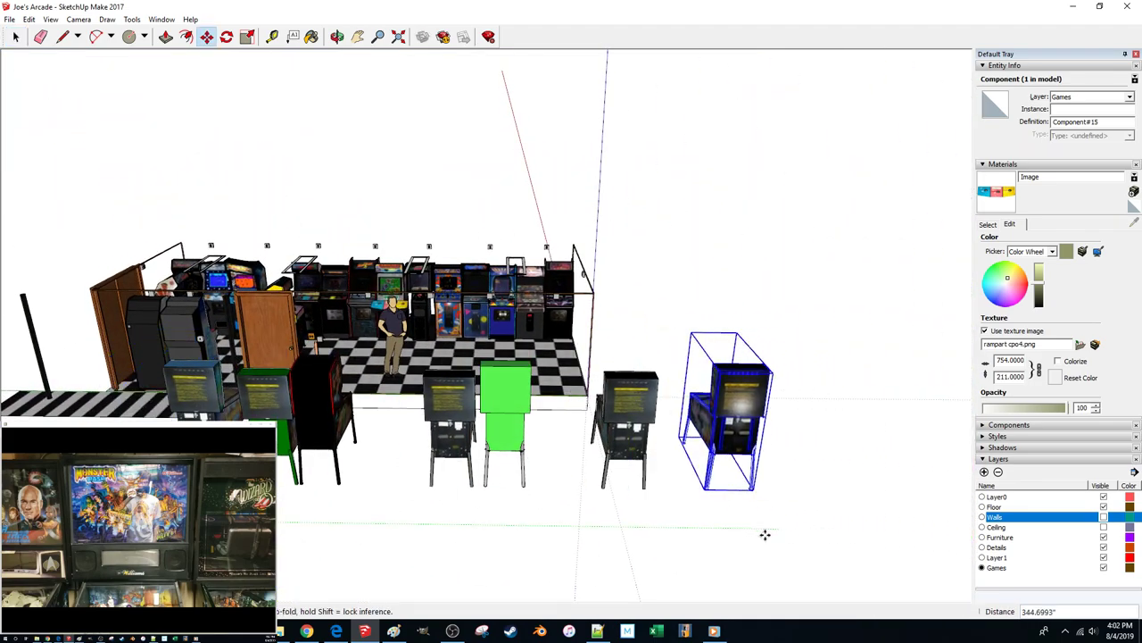
drag(632, 526, 716, 528)
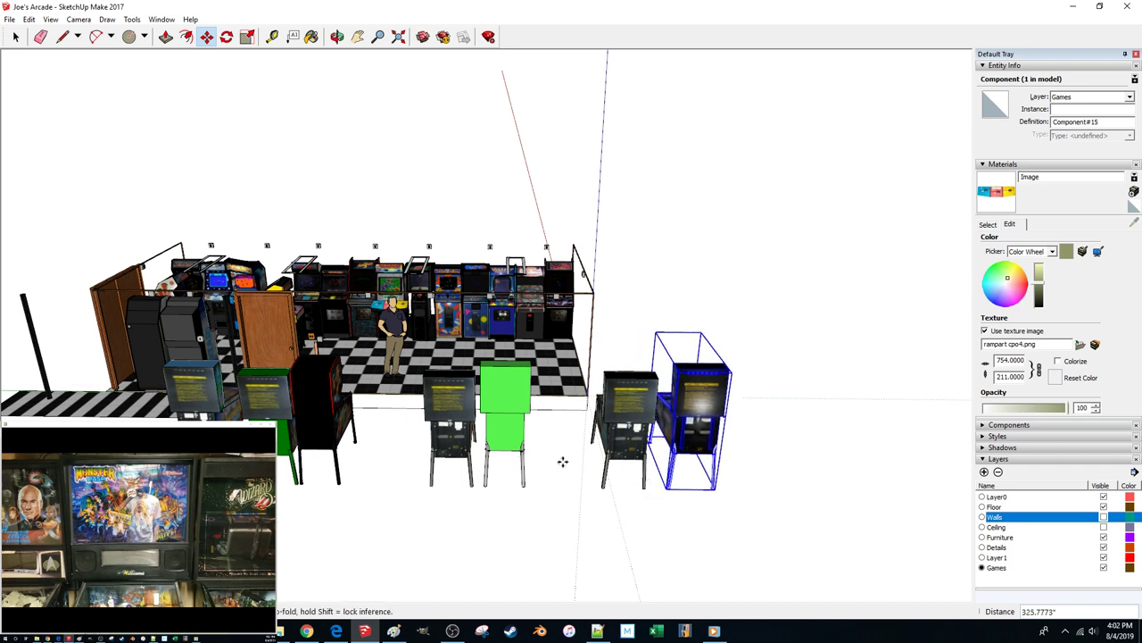
Reorder the pinball row after Star Trek as Monster Bash, Wizard of Oz, Revenge from Mars, Attack from Mars, Cirqus Voltaire and Arabian Nights
click(572, 530)
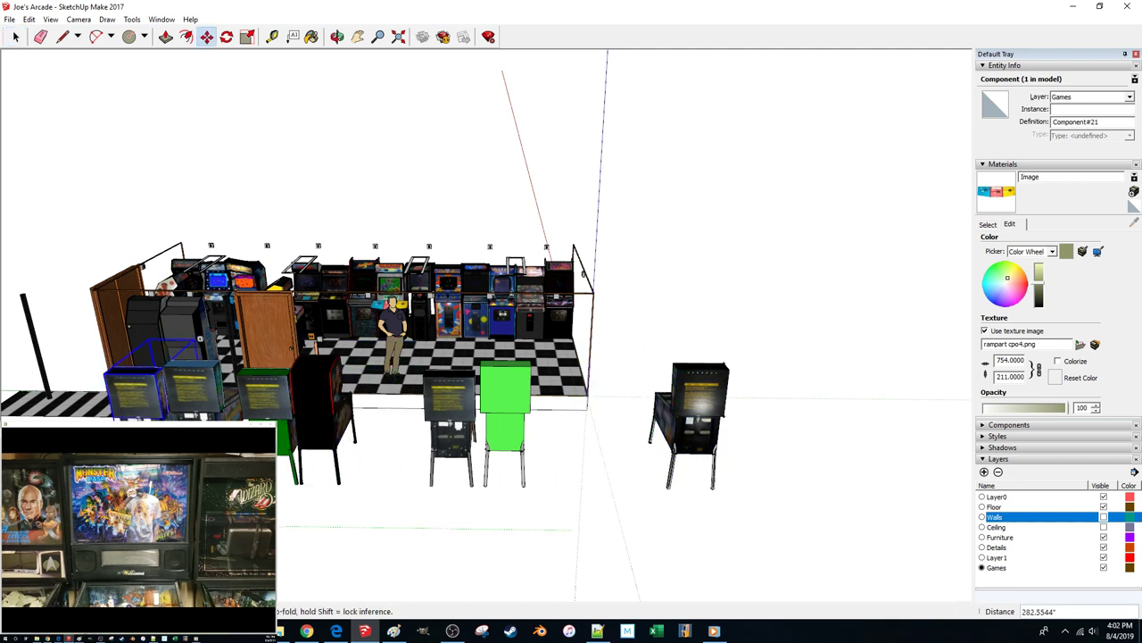
drag(259, 525, 652, 521)
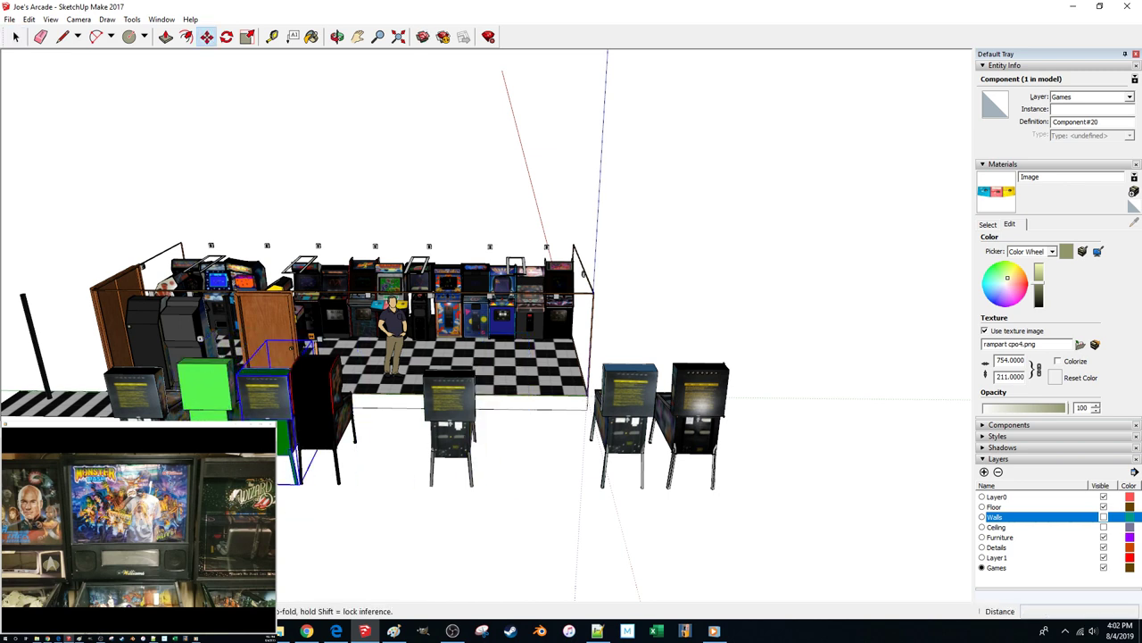
drag(501, 523, 558, 530)
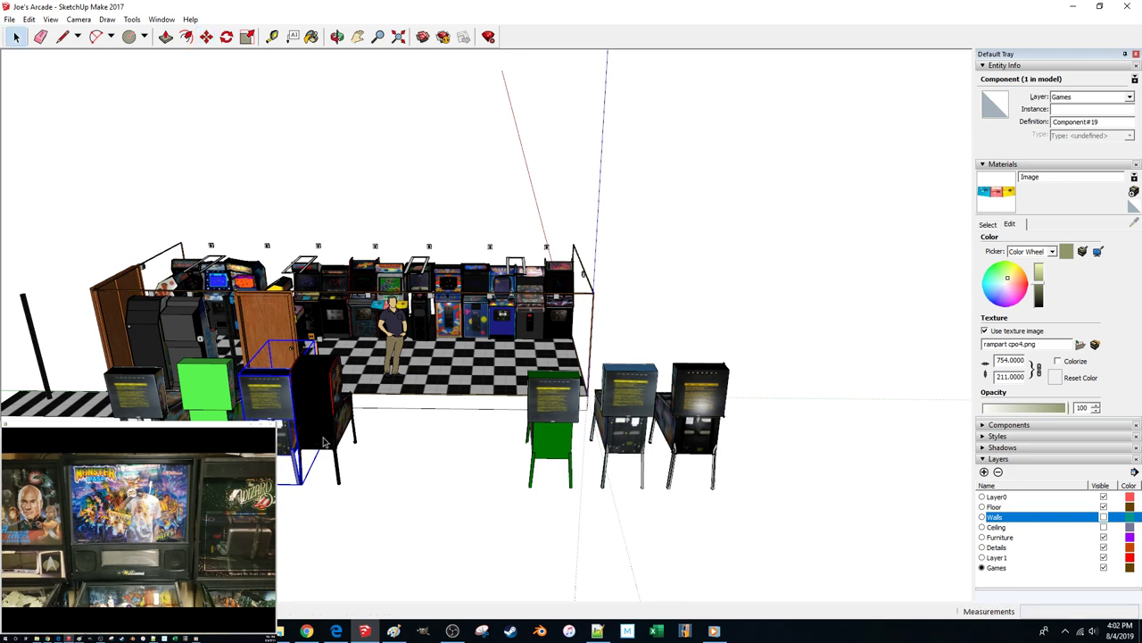
drag(317, 509, 471, 509)
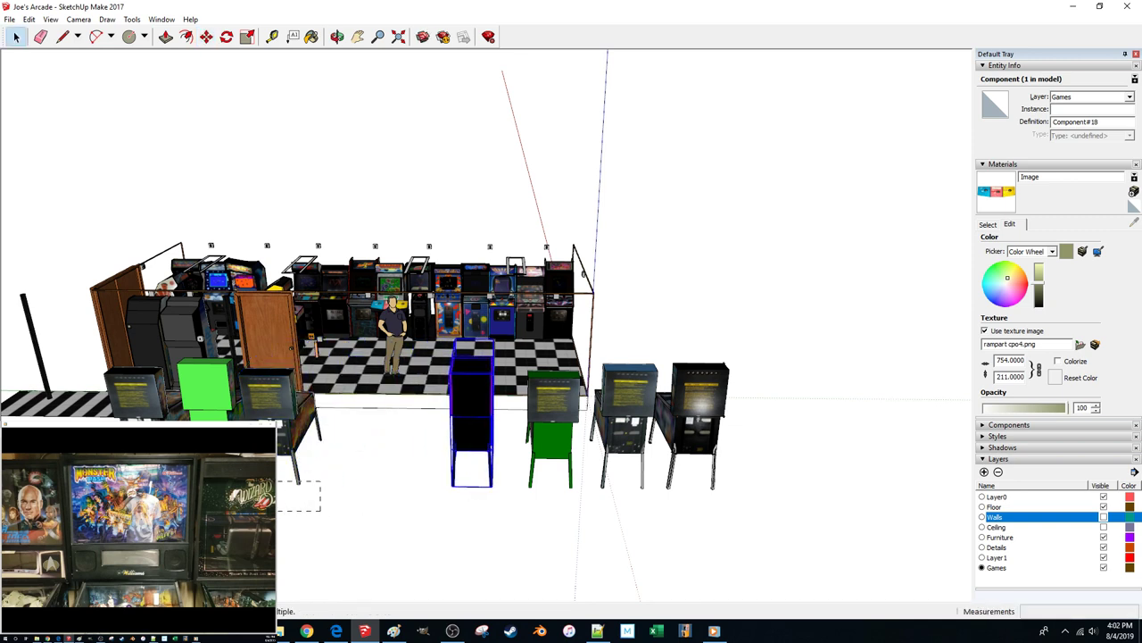
Move Attack from Mars, Cirqus Voltaire and Arabian Nights together about 79 inches along the row toward Revenge from Mars
drag(191, 526, 330, 526)
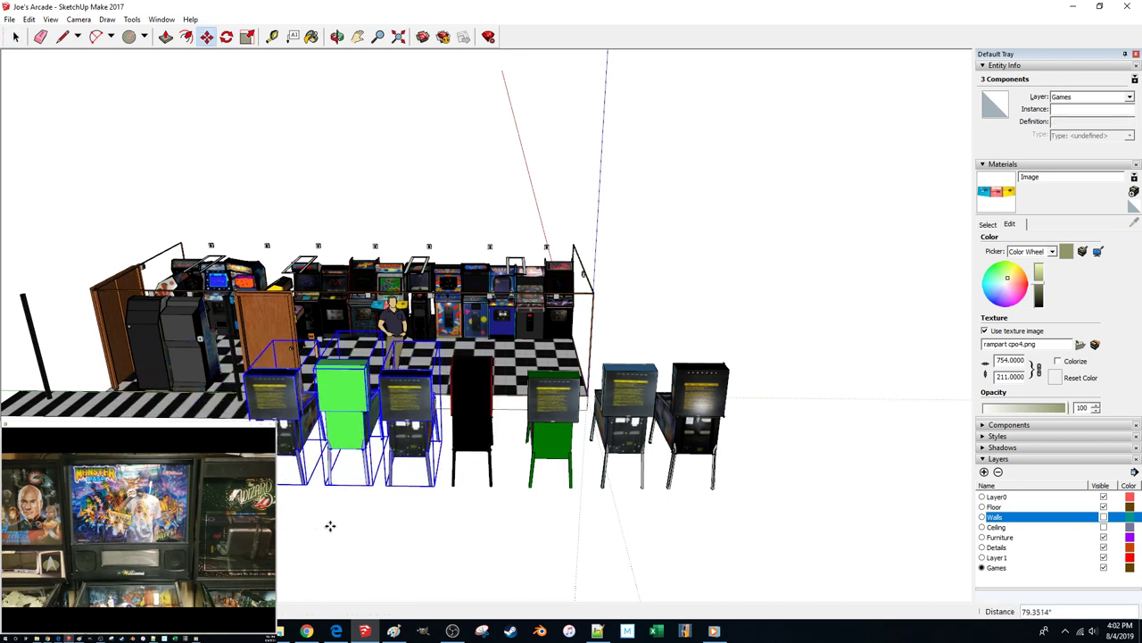
middle_drag(607, 466, 614, 457)
middle_drag(562, 477, 389, 516)
scroll(389, 386, up, 5)
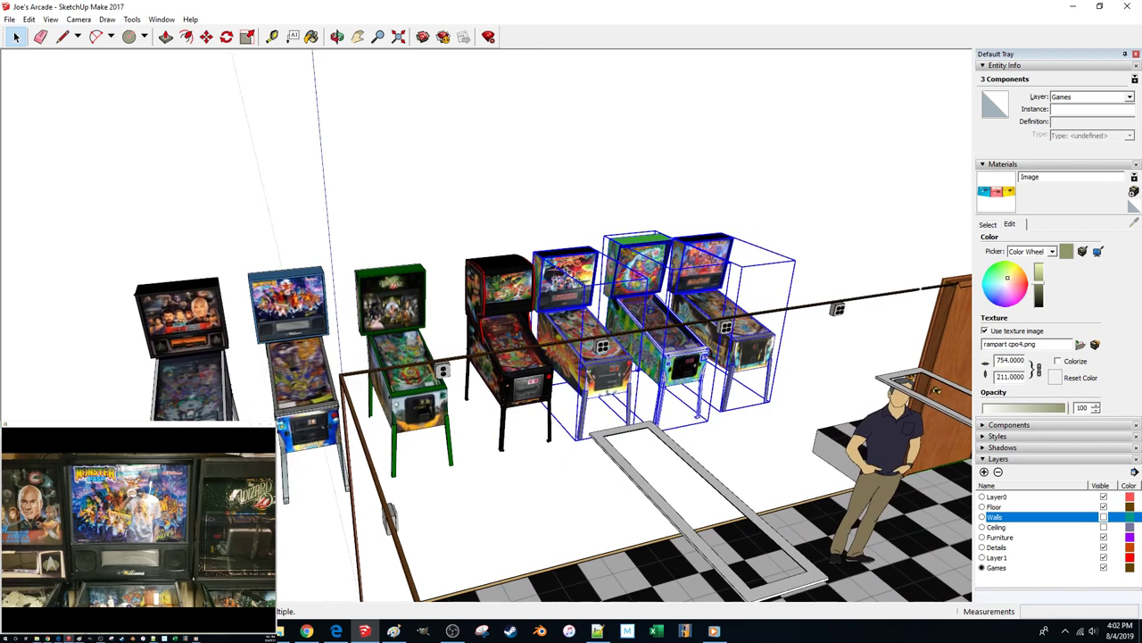
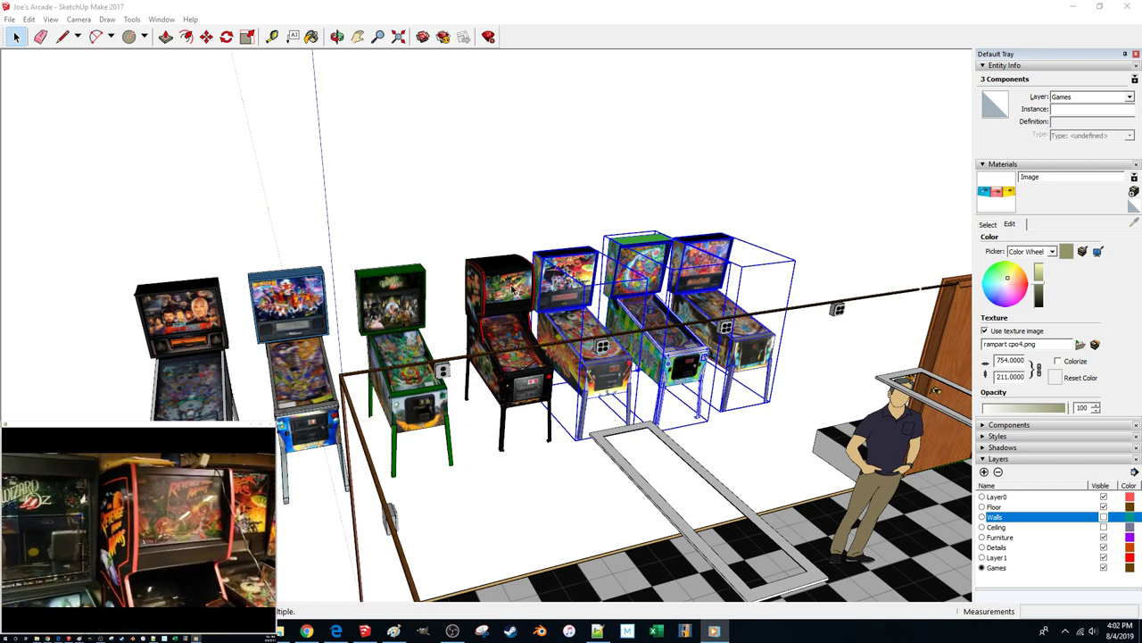
Move the Monster Bash pinball machine about 11.3 inches along the row so it sits right beside Star Trek
click(564, 228)
scroll(563, 239, up, 10)
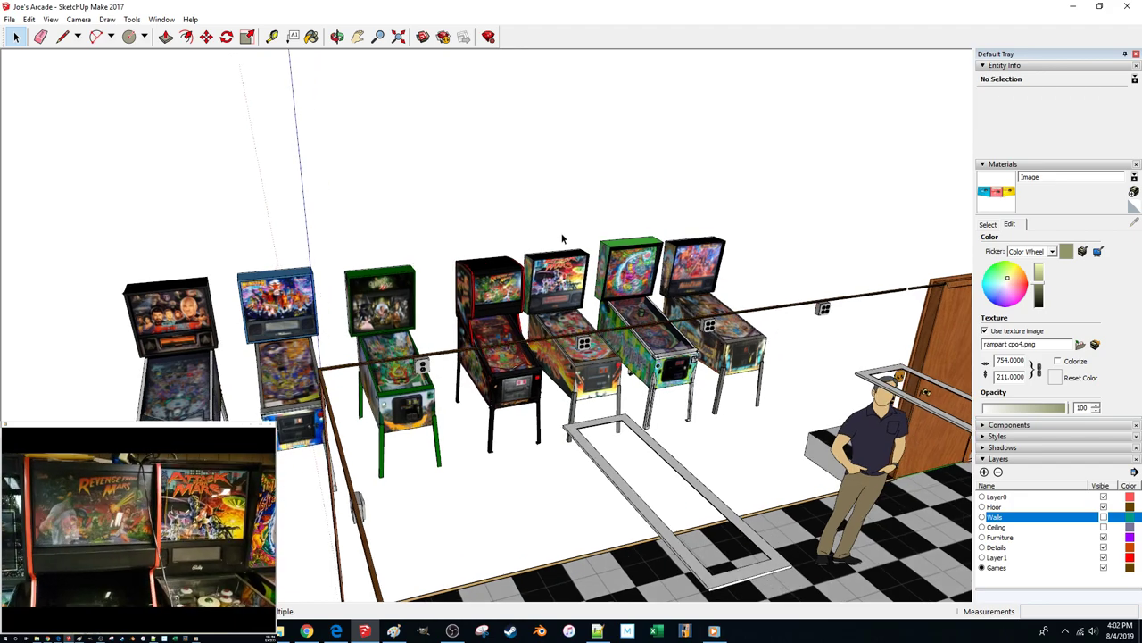
mouse_move(480, 309)
middle_down()
mouse_move(408, 375)
mouse_move(571, 357)
middle_up()
scroll(453, 361, down, 5)
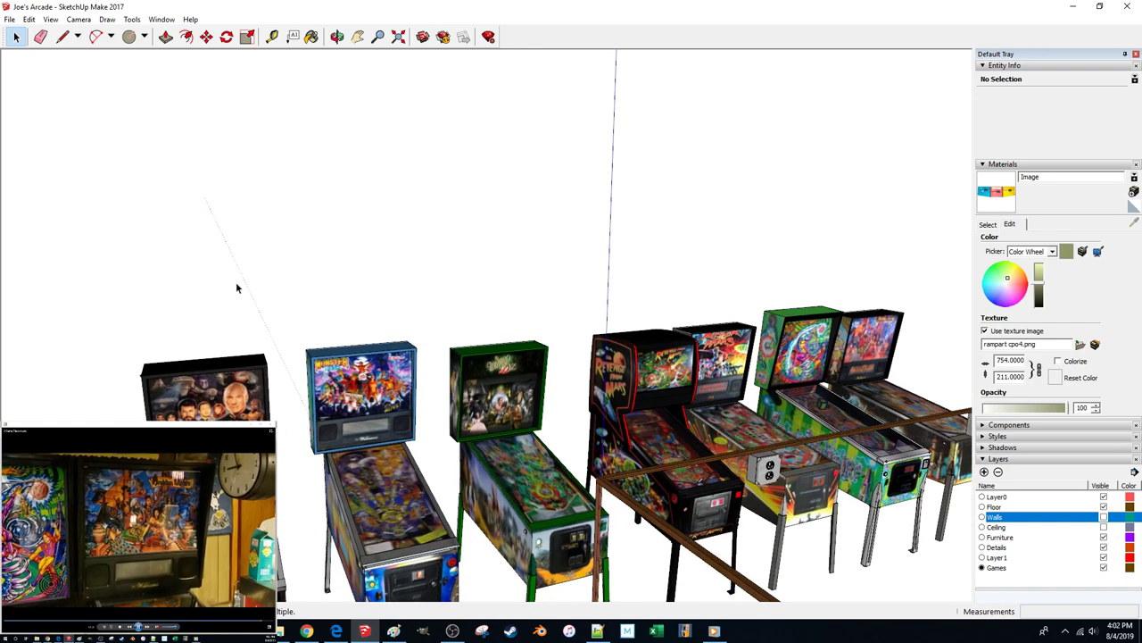
click(349, 377)
scroll(348, 377, up, 5)
key(m)
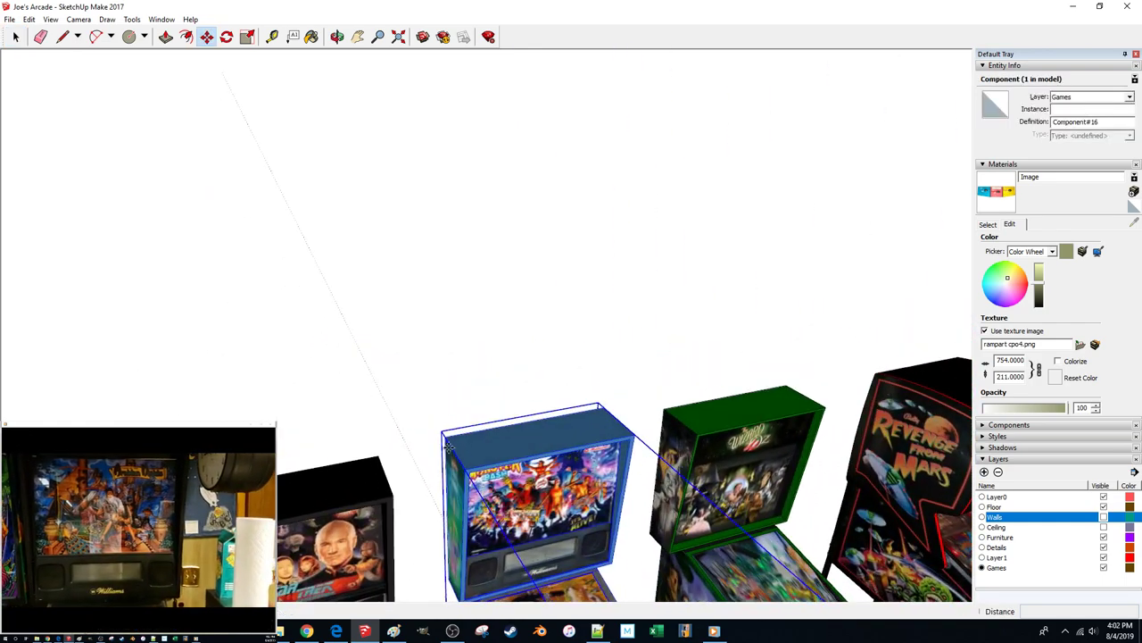
drag(446, 436, 379, 457)
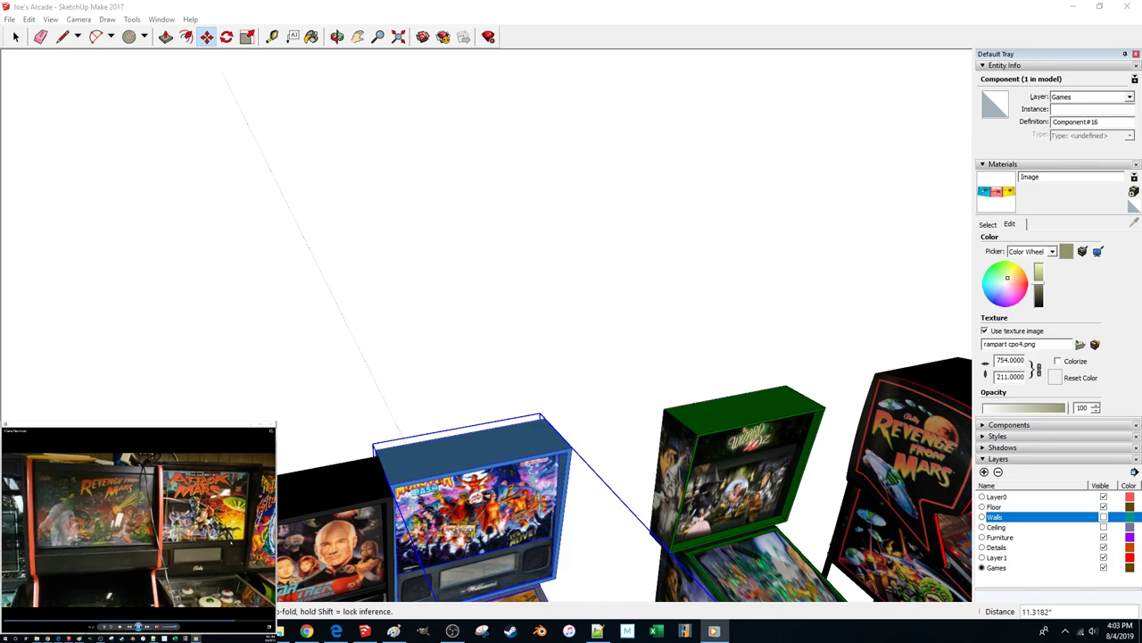
middle_drag(398, 275, 378, 287)
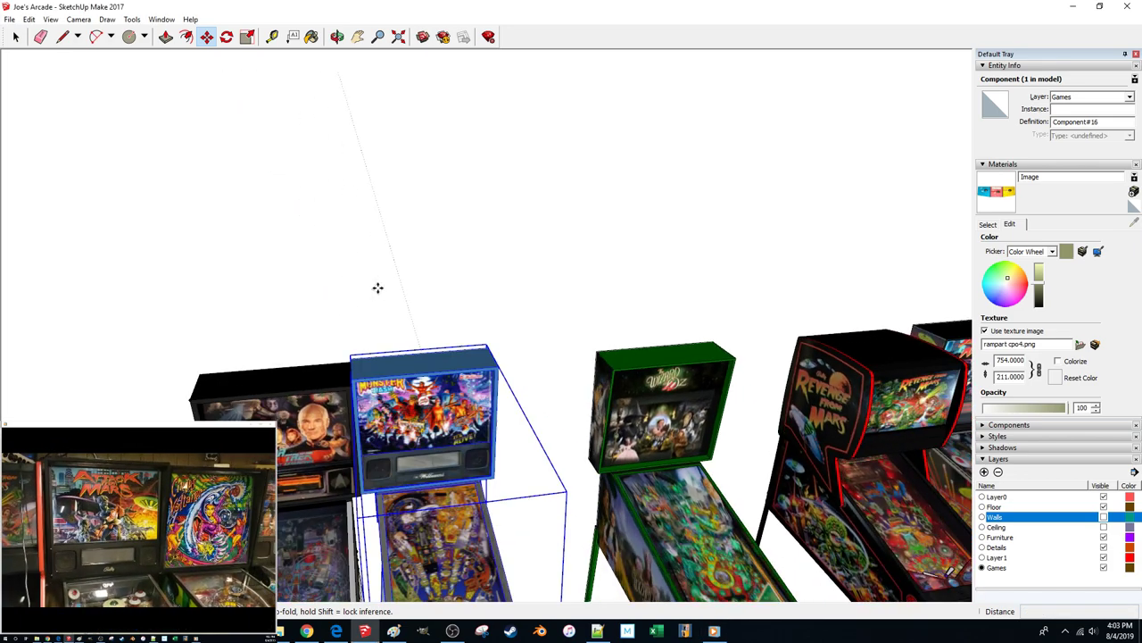
key(space)
click(360, 295)
Move the Wizard of Oz pinball machine along the row so it sits right beside Monster Bash
scroll(361, 295, down, 4)
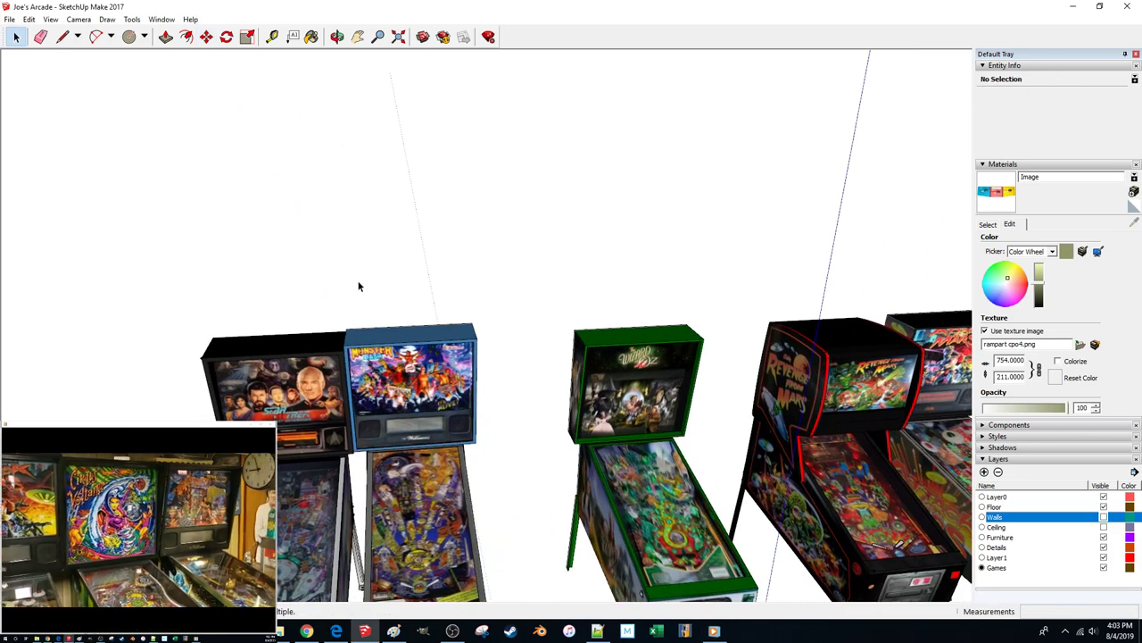
middle_drag(358, 285, 366, 308)
scroll(468, 294, up, 4)
middle_drag(486, 348, 496, 423)
click(499, 415)
click(492, 457)
key(m)
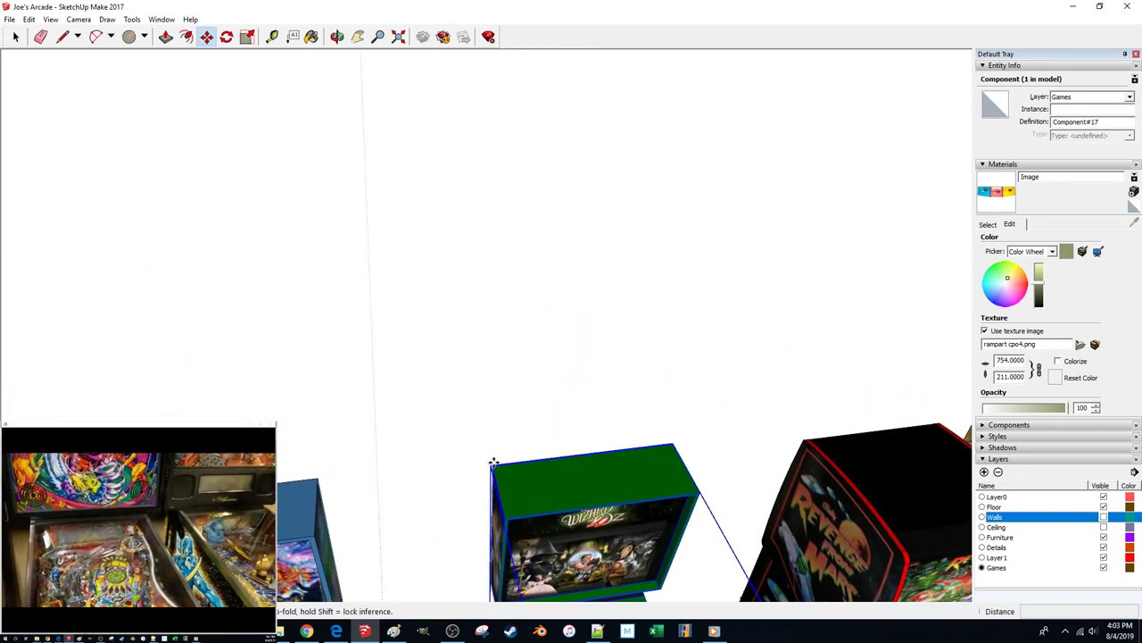
click(493, 462)
middle_drag(320, 480, 709, 390)
Move Revenge from Mars right beside Wizard of Oz, and Attack from Mars about 56.6 inches along the row to sit beside it
click(677, 418)
key(m)
click(648, 439)
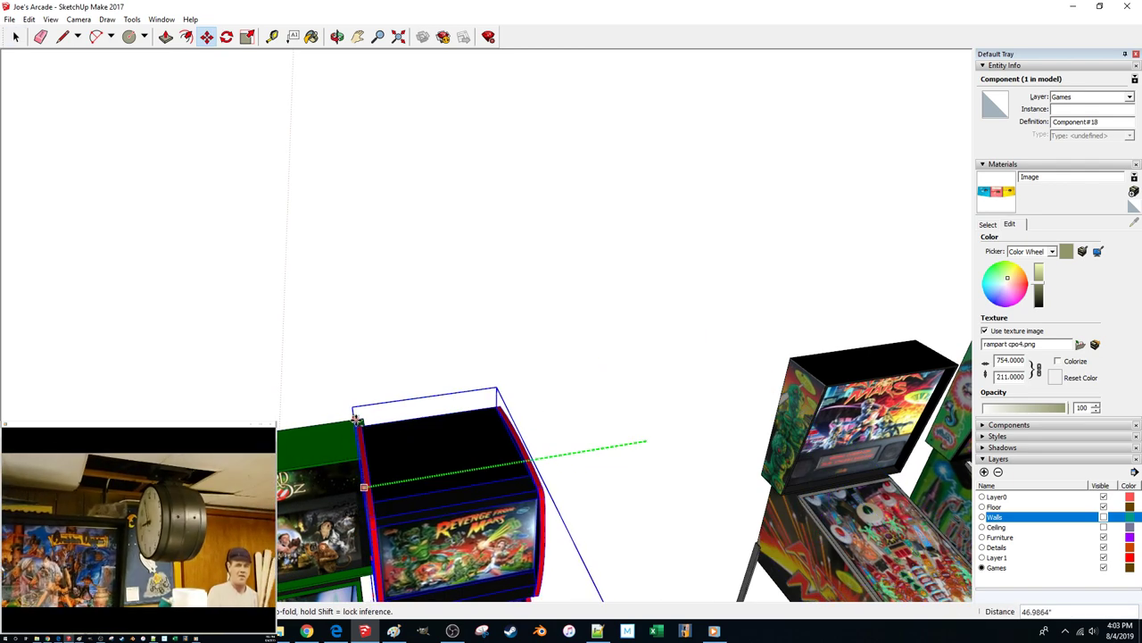
click(361, 412)
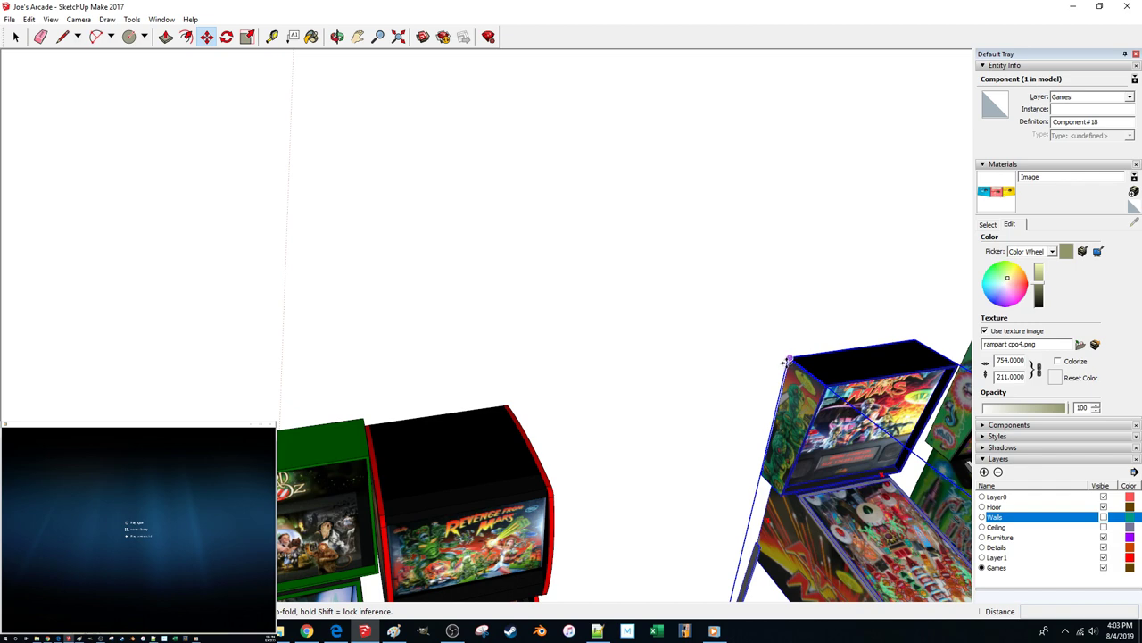
click(787, 360)
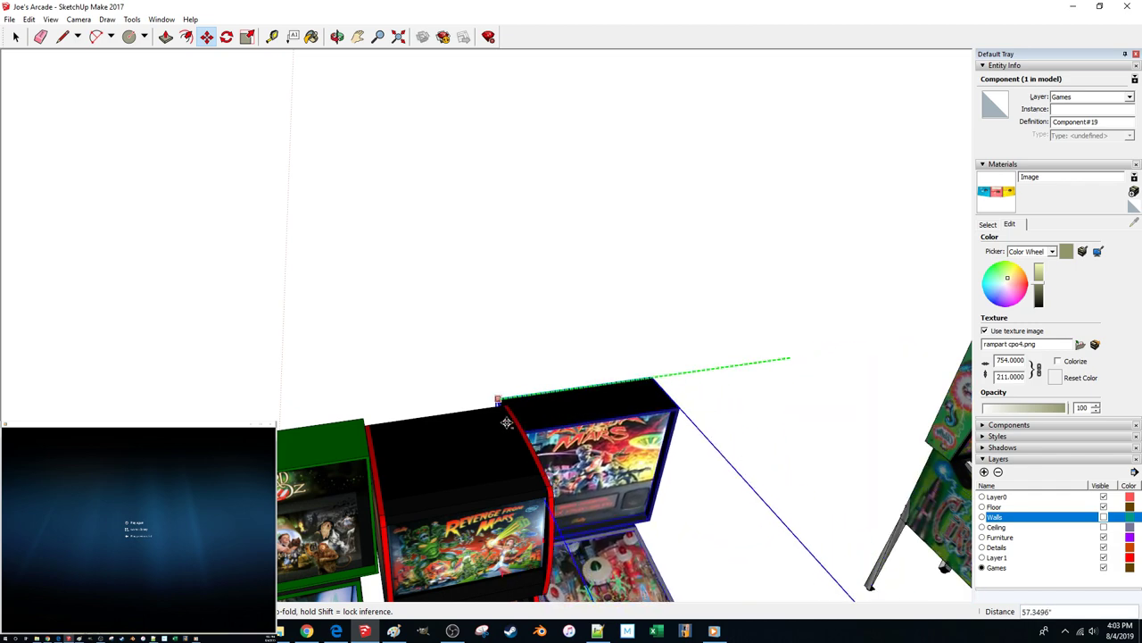
shift+middle_drag(694, 438, 542, 440)
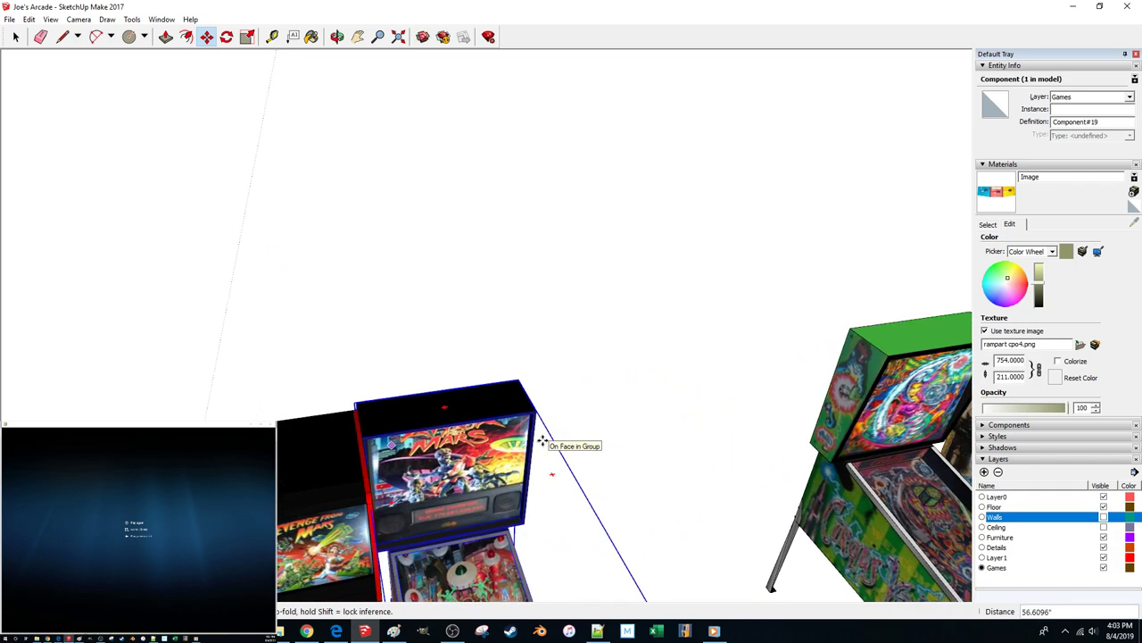
Move Cirqus Voltaire about 64.5 inches along the row beside Attack from Mars, and place Arabian Nights right beside it
key(space)
click(861, 341)
key(m)
ctrl+click(844, 326)
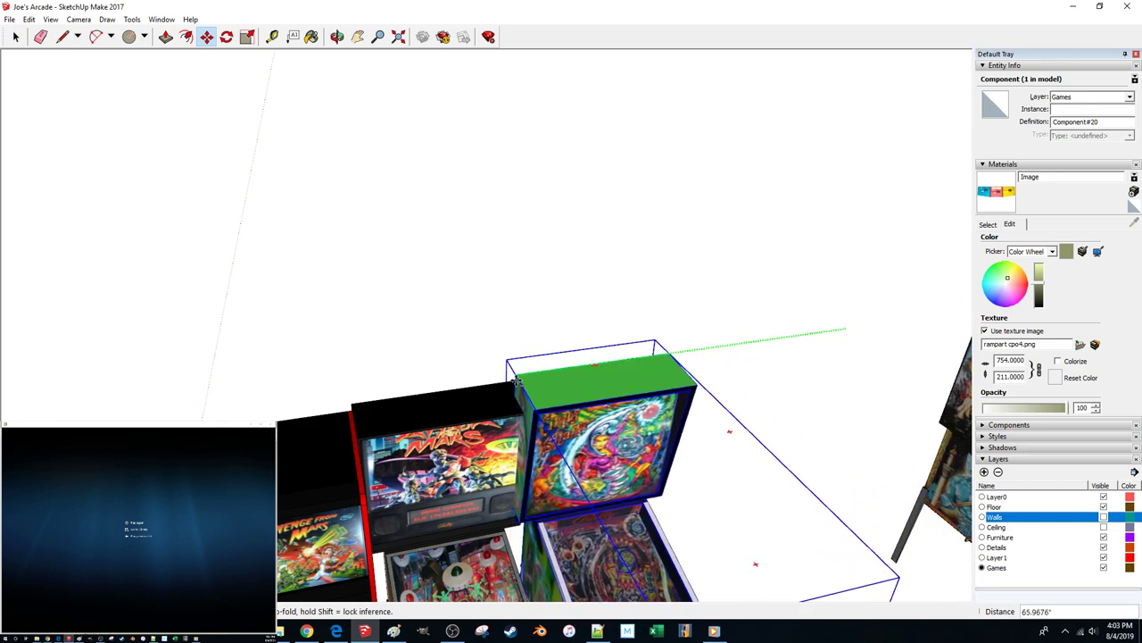
middle_drag(533, 431, 714, 470)
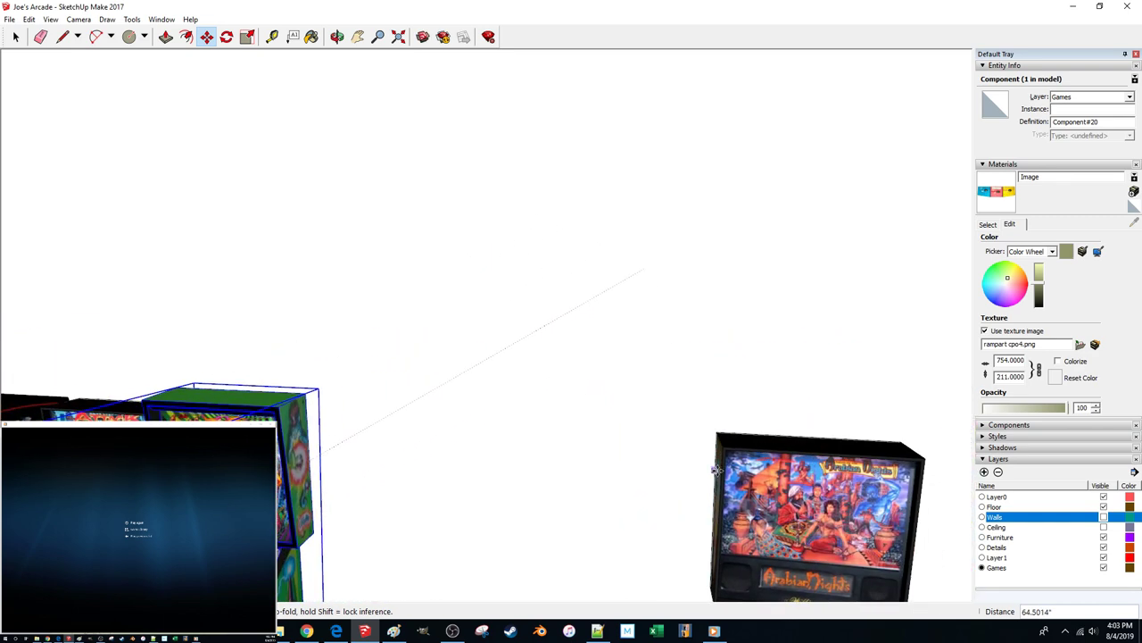
click(723, 444)
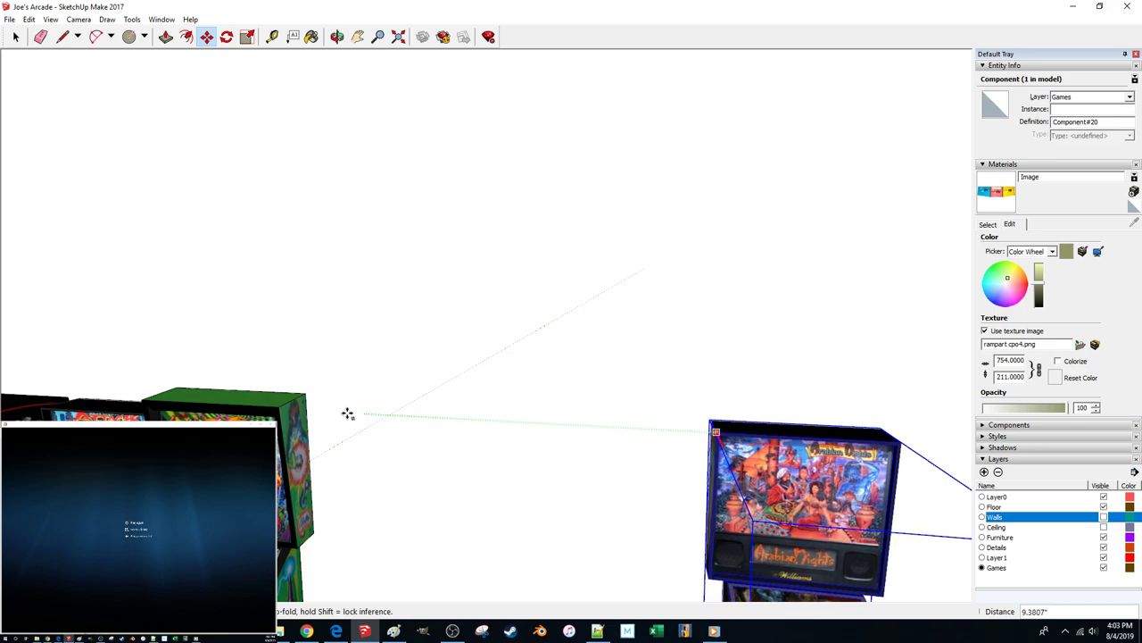
middle_drag(292, 404, 706, 441)
key(space)
Move all seven pinball machines together along the row's direction to line up with the room's end, with a 1-inch offset
middle_drag(357, 571, 466, 451)
click(424, 497)
click(423, 499)
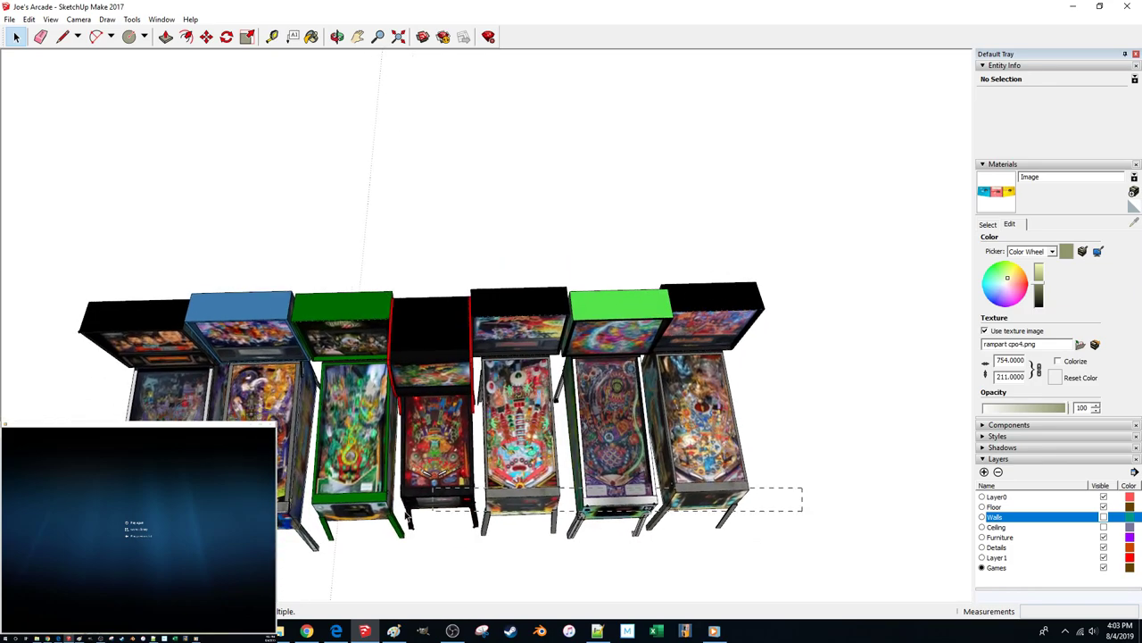
key(m)
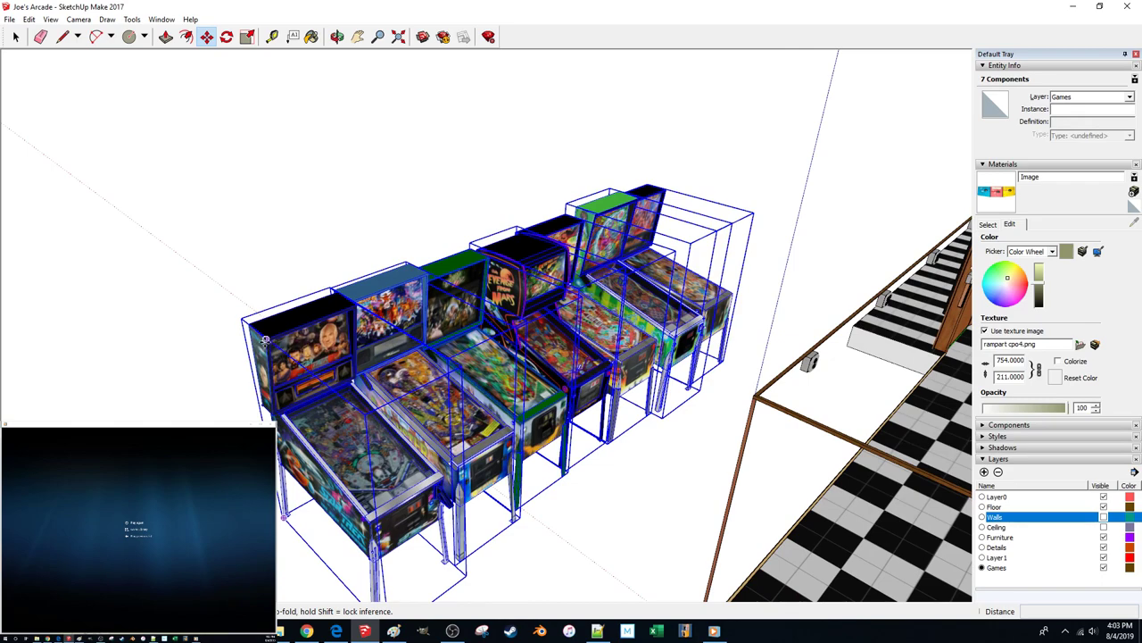
click(265, 342)
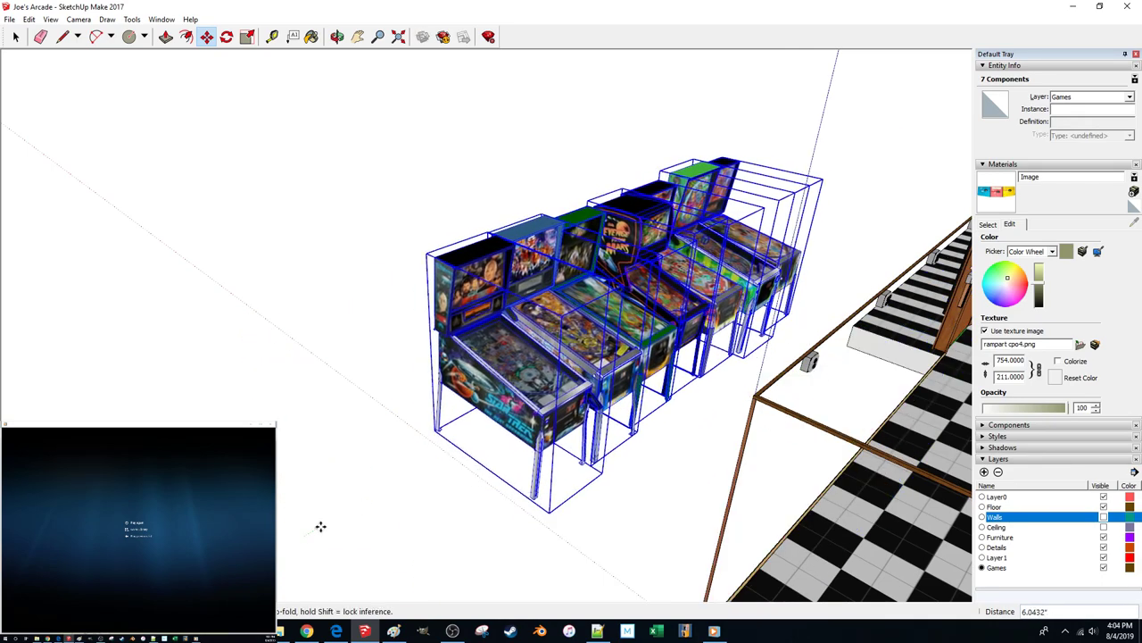
text(1)
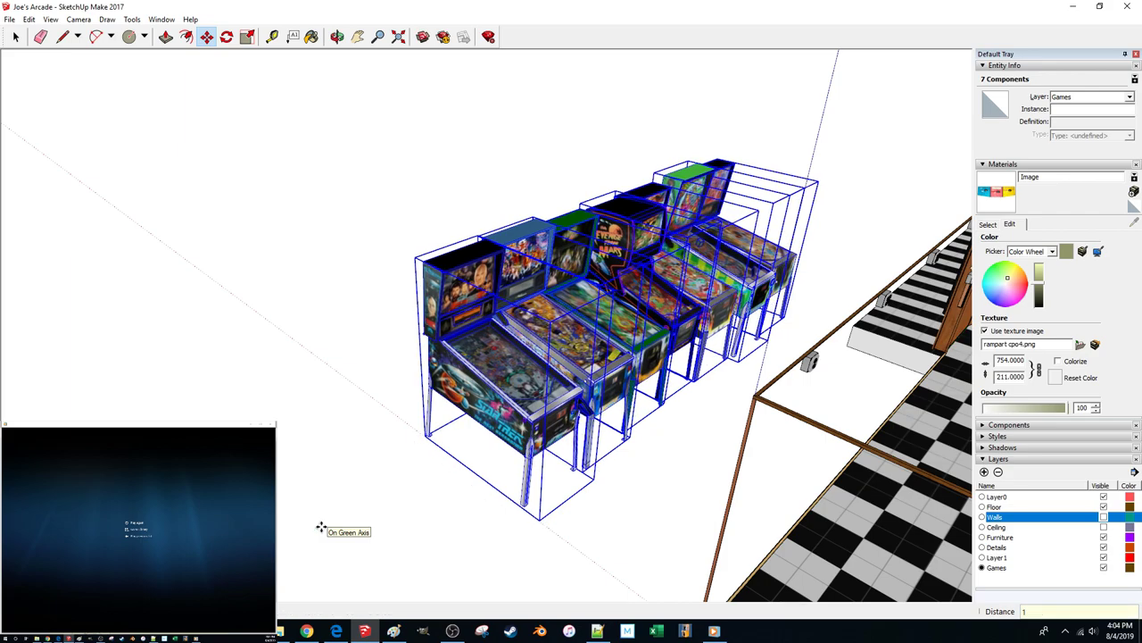
key(Return)
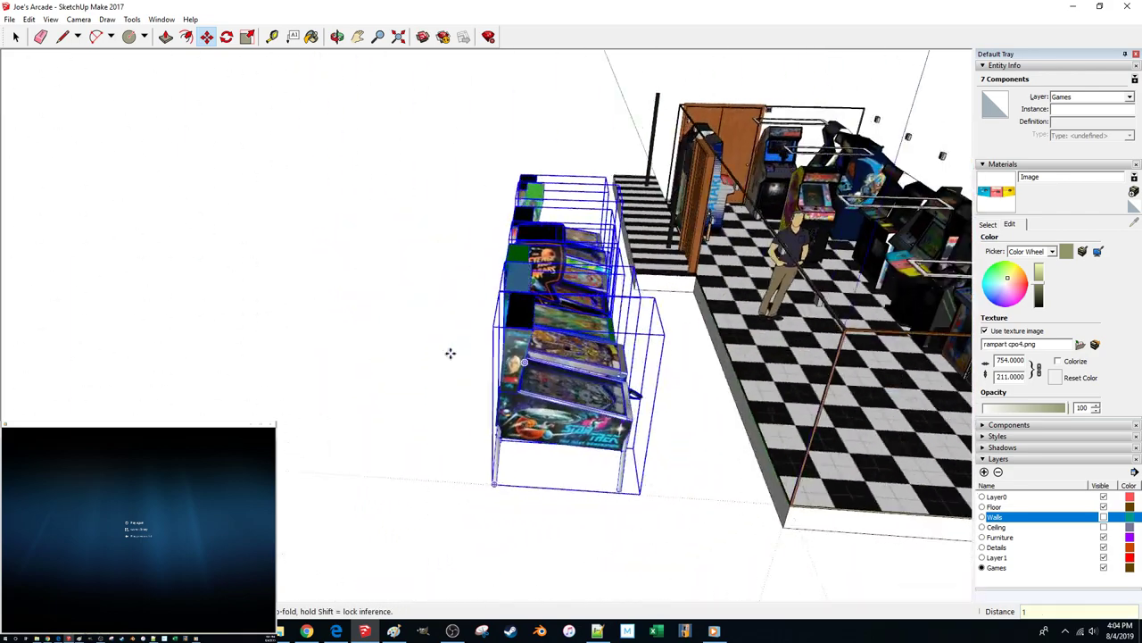
Move the seven pinball machines across into the room against the long wall, leaving a 1-inch offset behind their legs
middle_drag(450, 354, 584, 330)
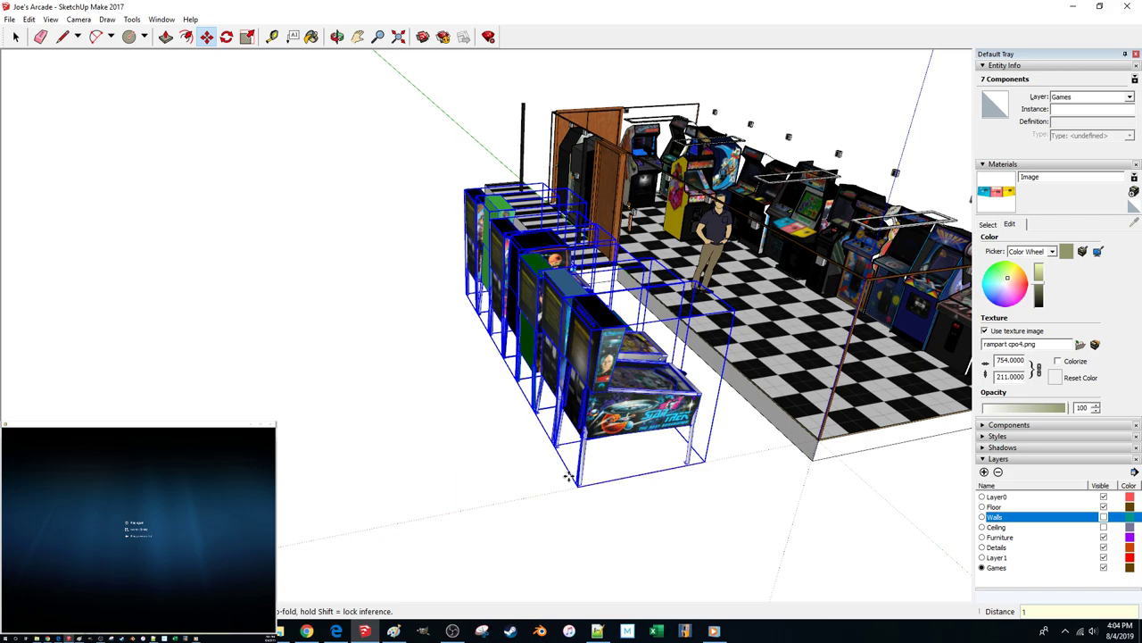
scroll(568, 477, up, 8)
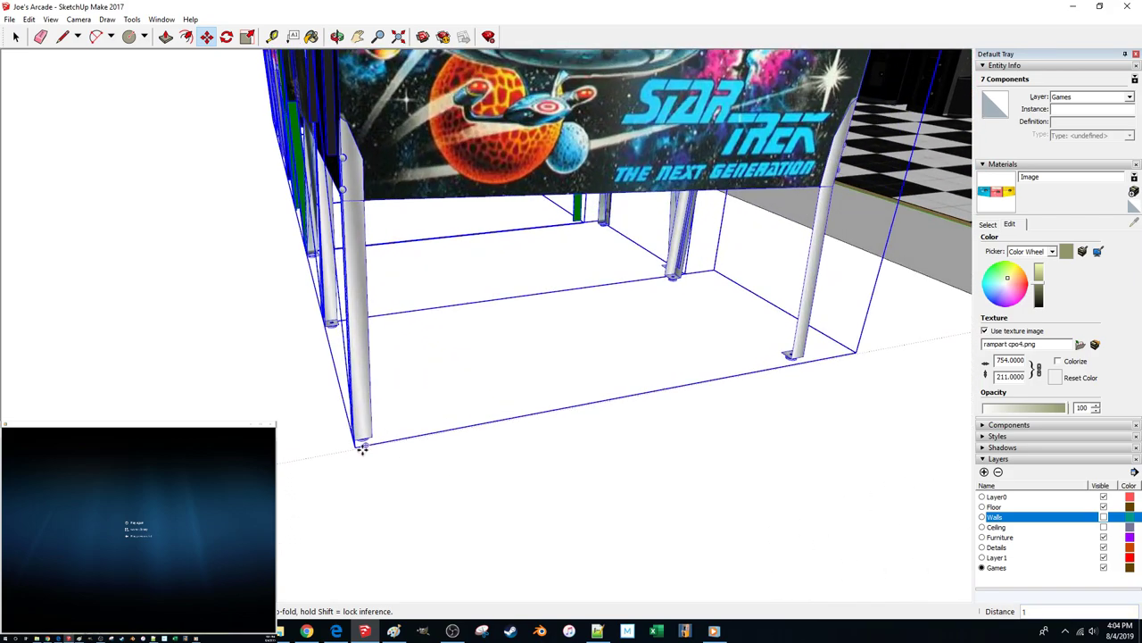
click(355, 438)
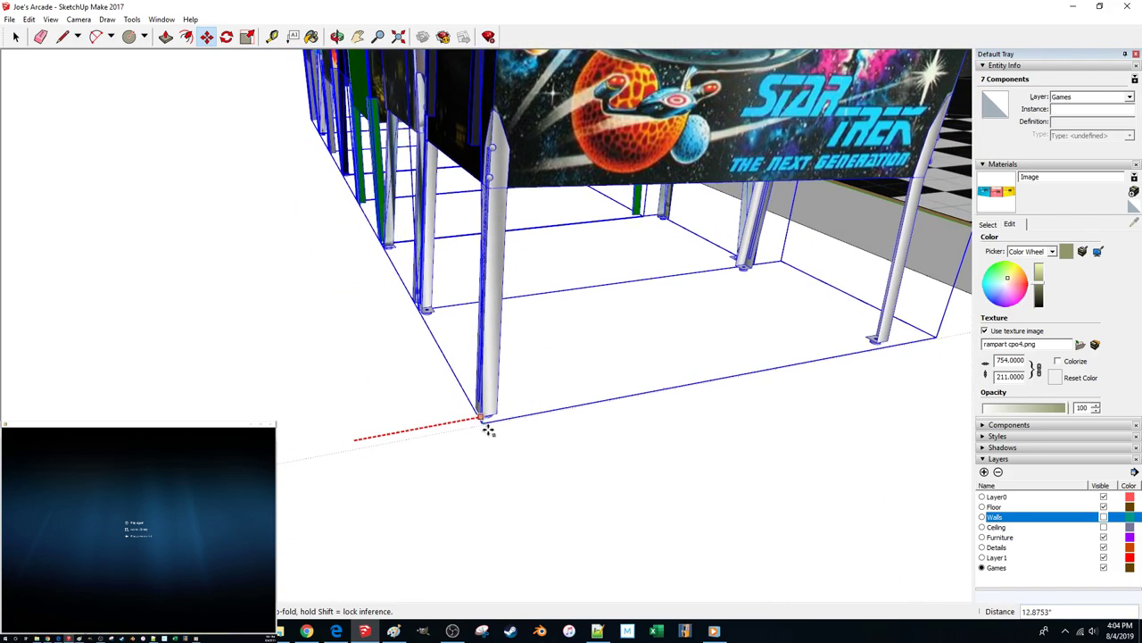
middle_drag(540, 411, 558, 387)
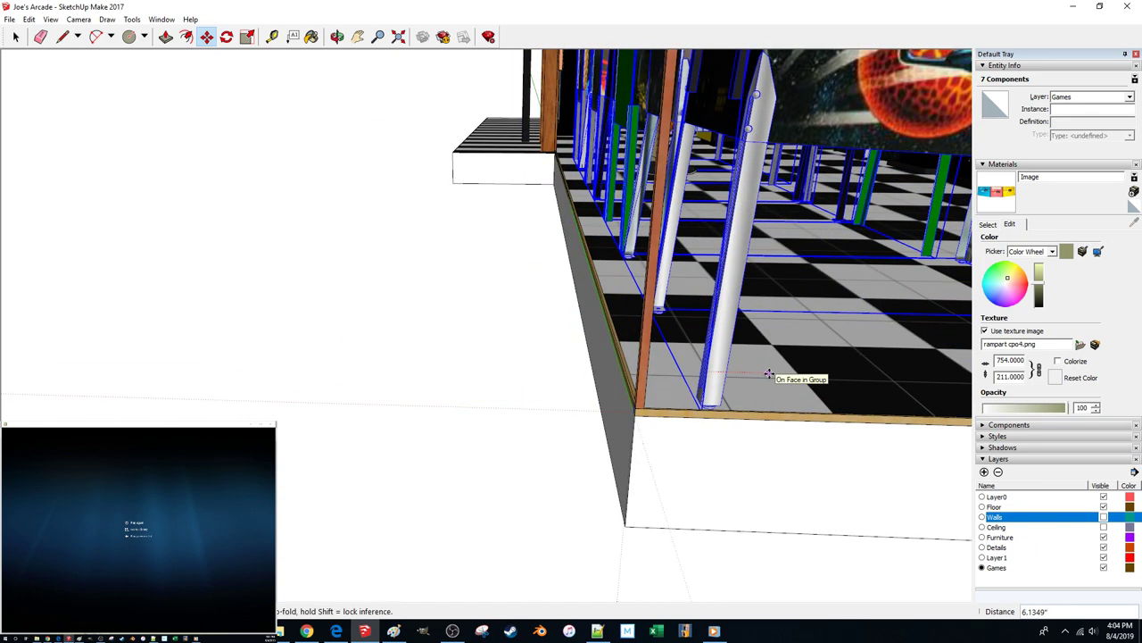
scroll(768, 373, up, 5)
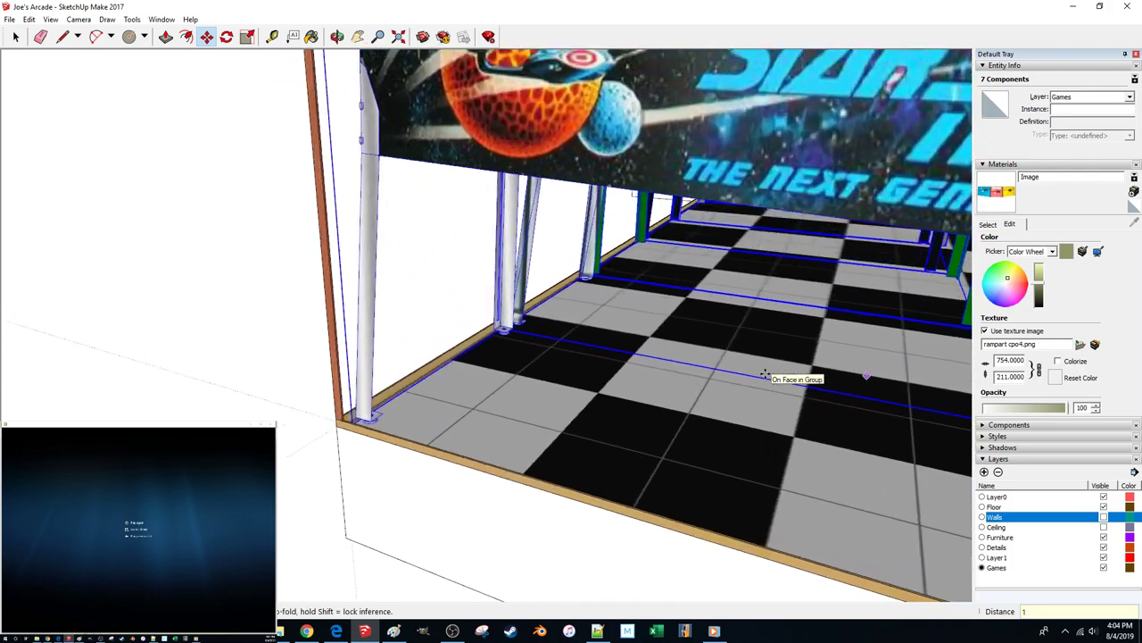
middle_drag(765, 374, 765, 373)
scroll(765, 373, up, 4)
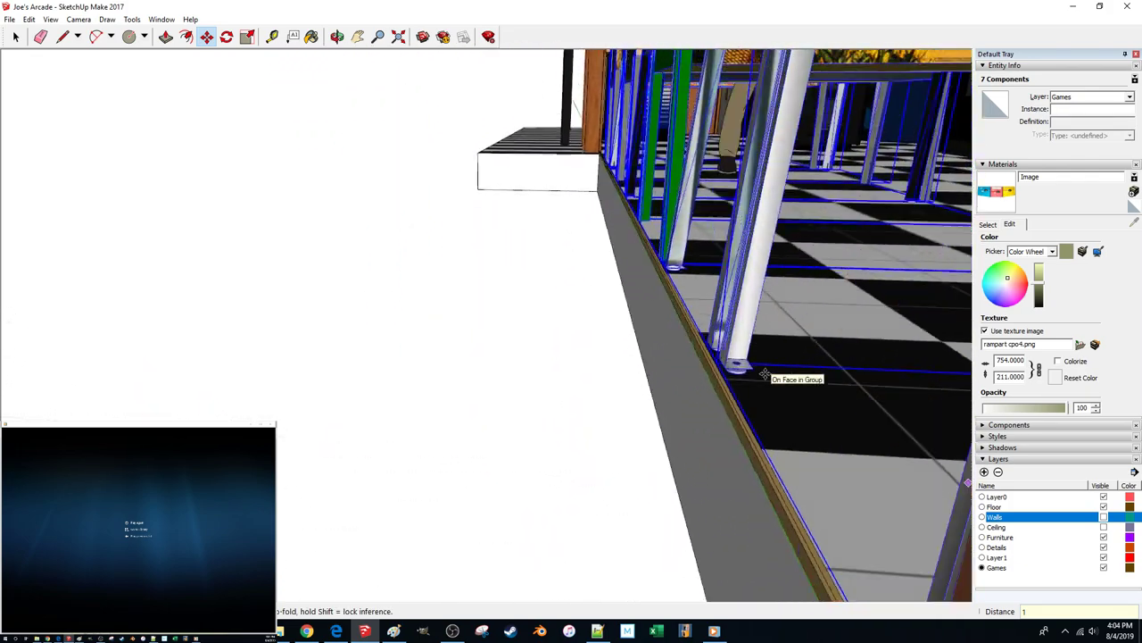
scroll(765, 373, up, 8)
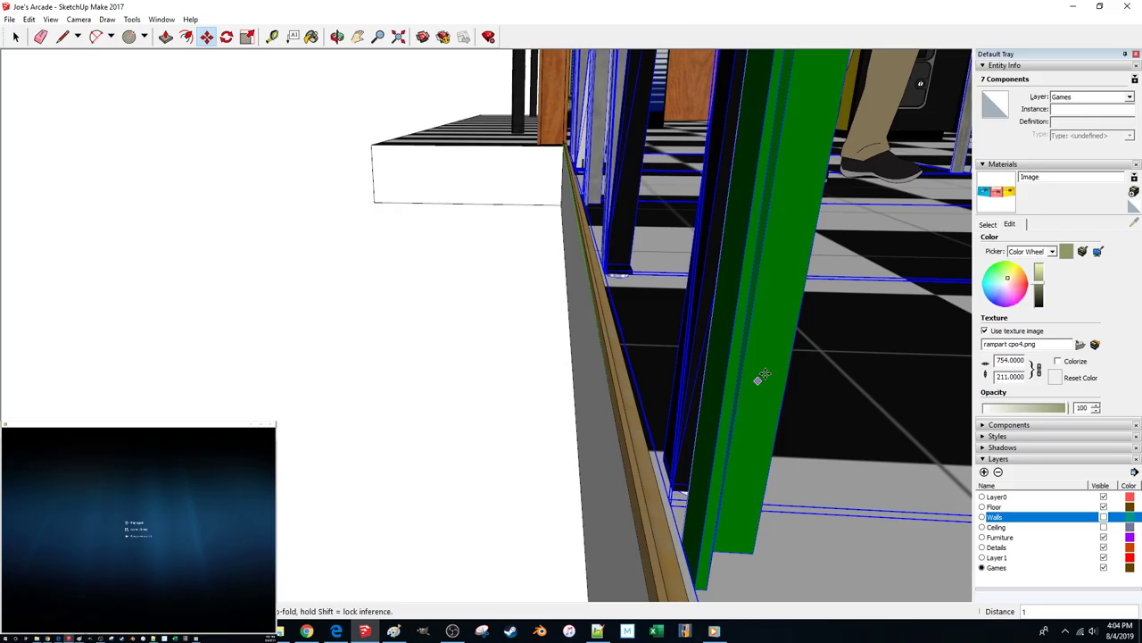
scroll(765, 373, down, 15)
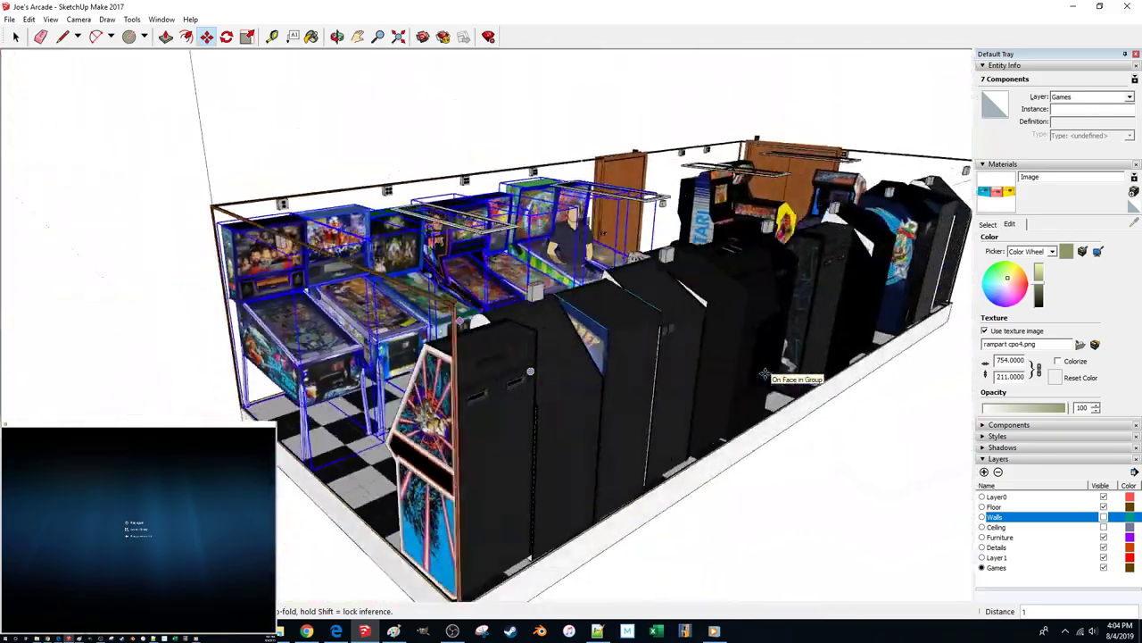
middle_drag(765, 373, 738, 383)
scroll(738, 383, down, 6)
key(space)
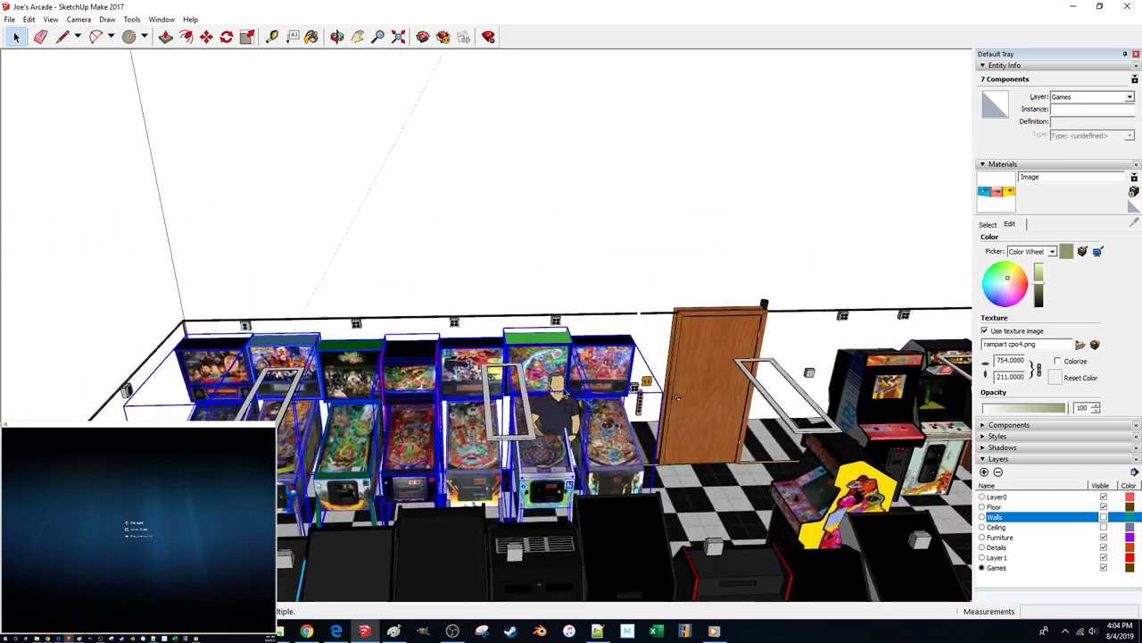
click(396, 253)
Shift the six pinball machines from Monster Bash to Arabian Nights 0.5 inch along the row away from Star Trek
scroll(396, 253, up, 5)
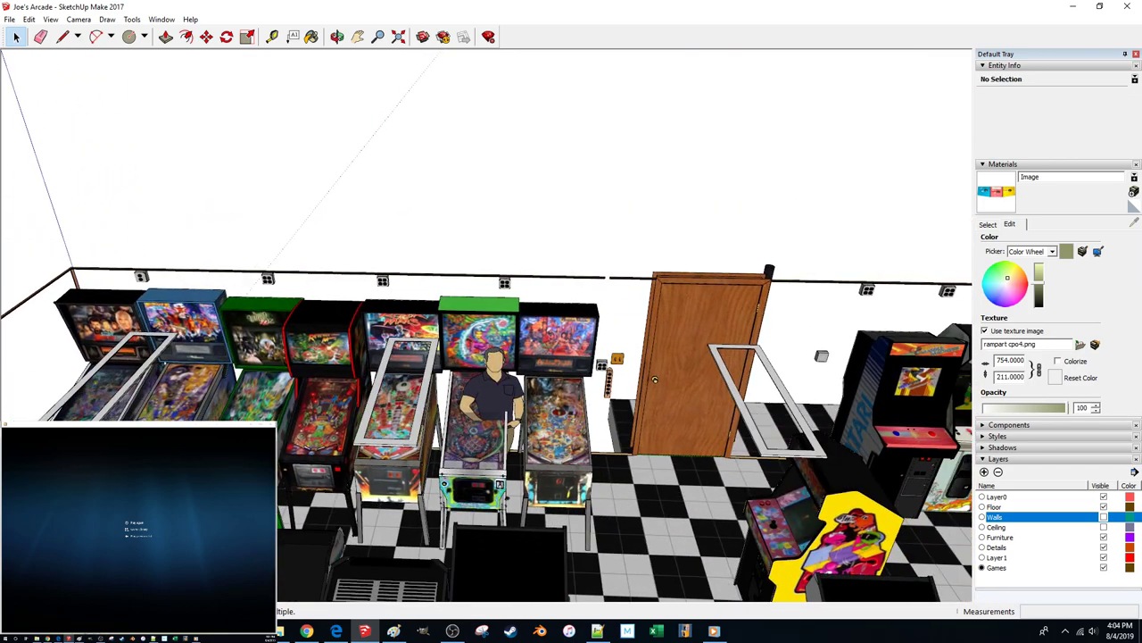
click(234, 416)
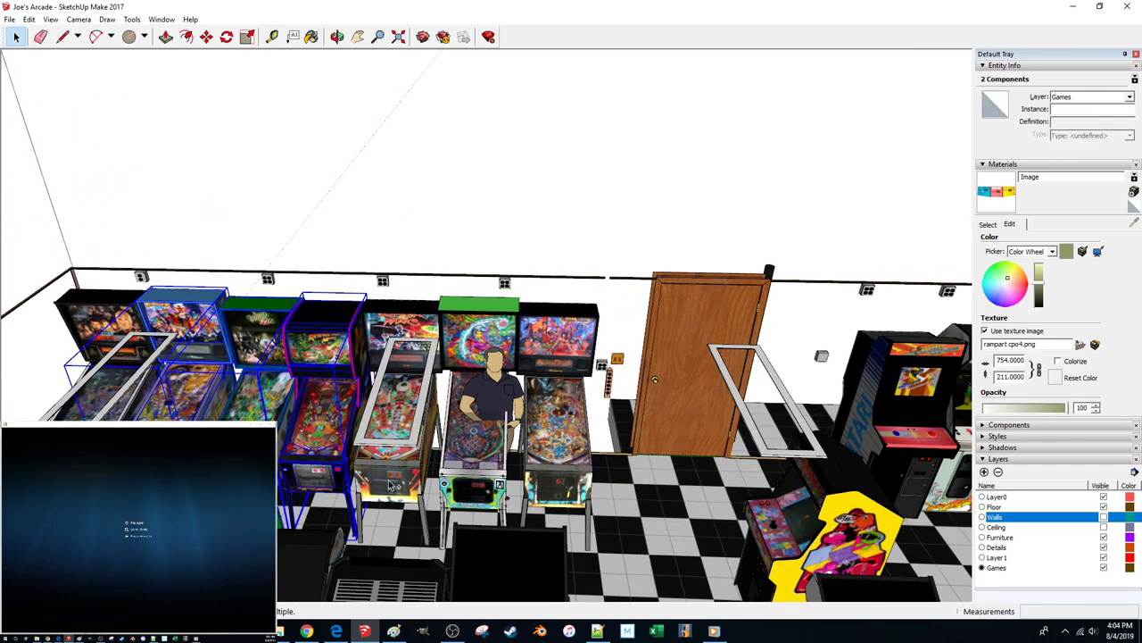
click(623, 502)
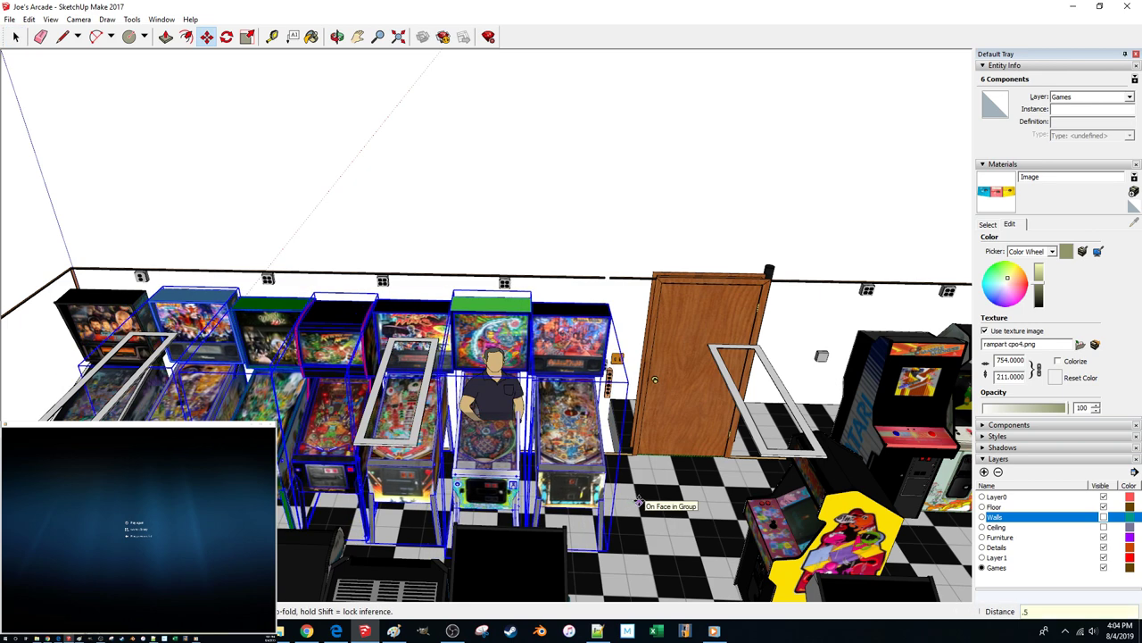
key(Return)
key(space)
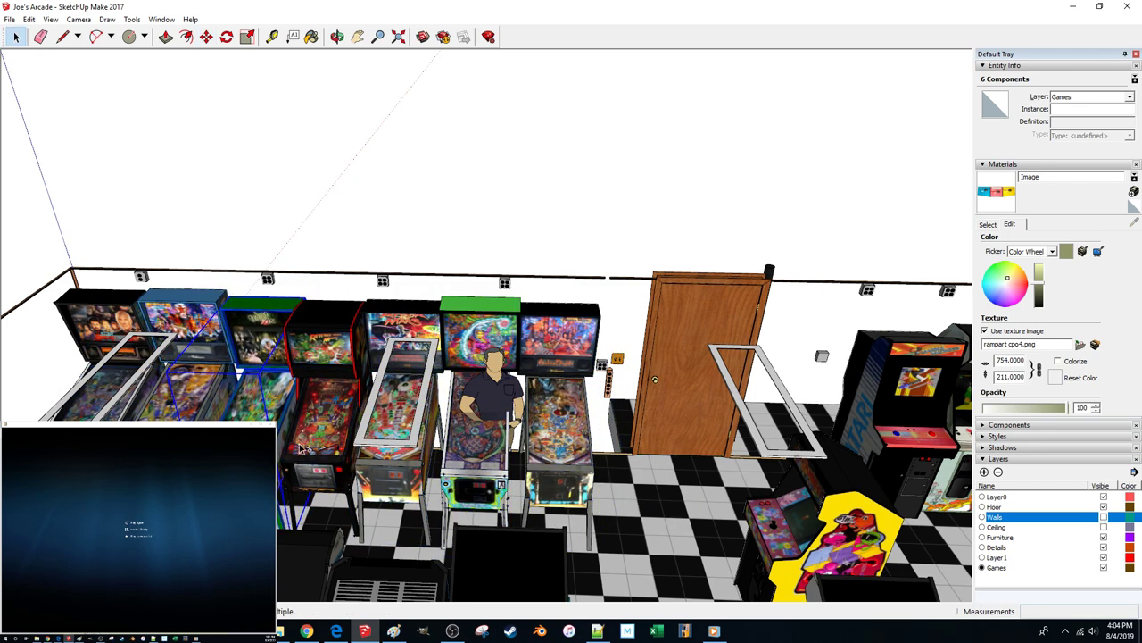
Shift the five machines from Wizard of Oz onward 0.5 inch along the row, and the four from Revenge from Mars onward another 0.5 inch
click(632, 520)
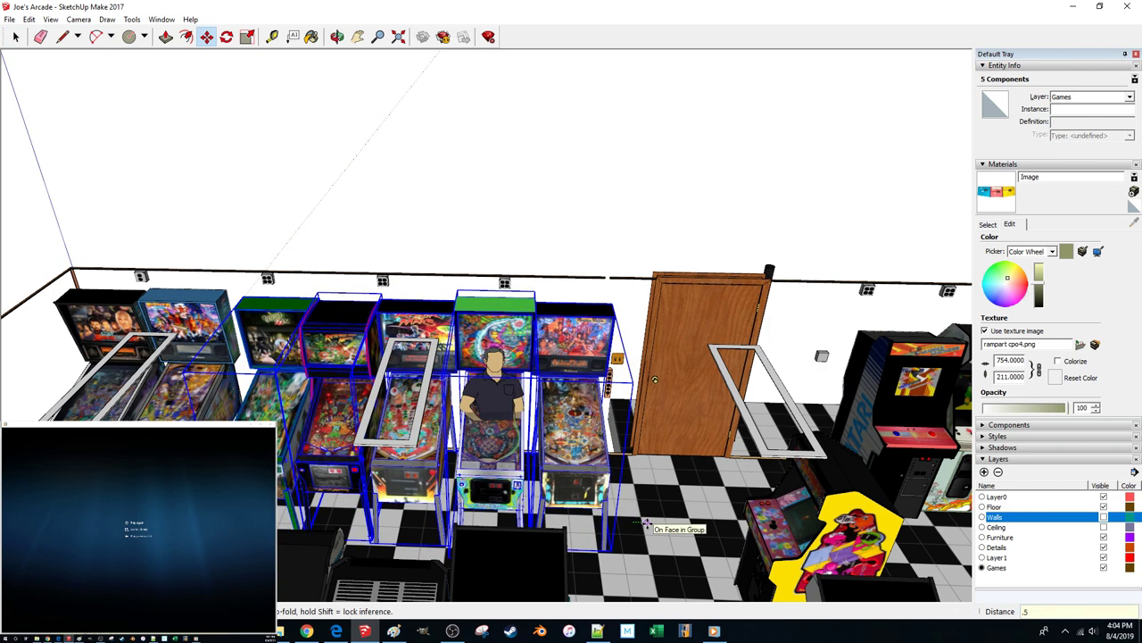
click(320, 422)
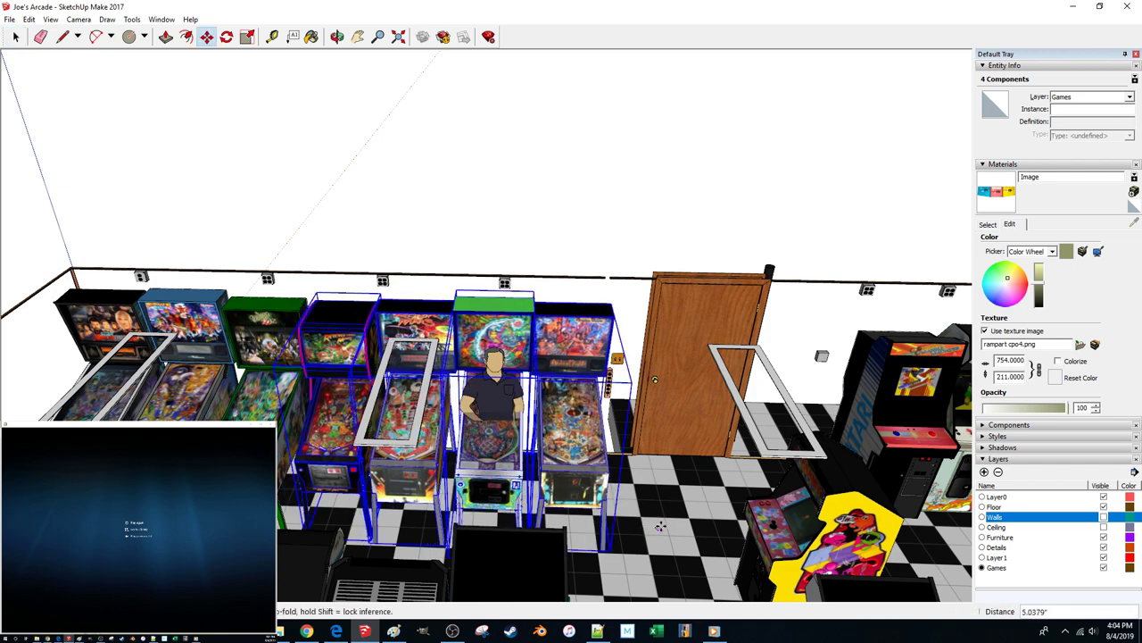
text(.5)
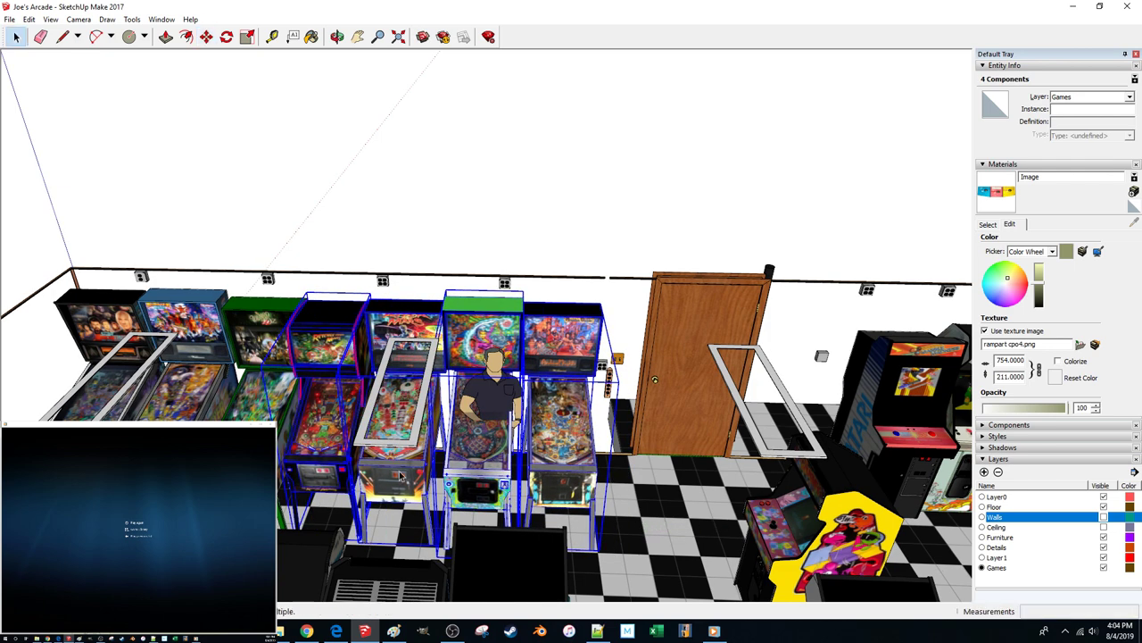
Shift the three machines from Attack from Mars onward 0.5 inch along the row, and the last two from Cirqus Voltaire another 0.5 inch
click(401, 476)
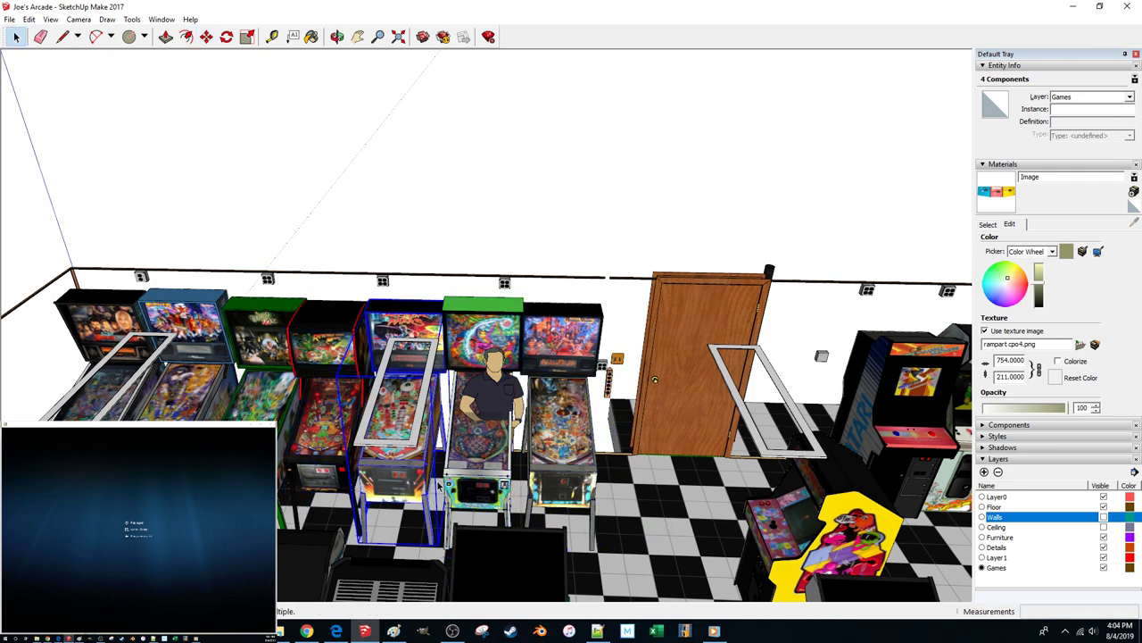
click(635, 521)
text(.5)
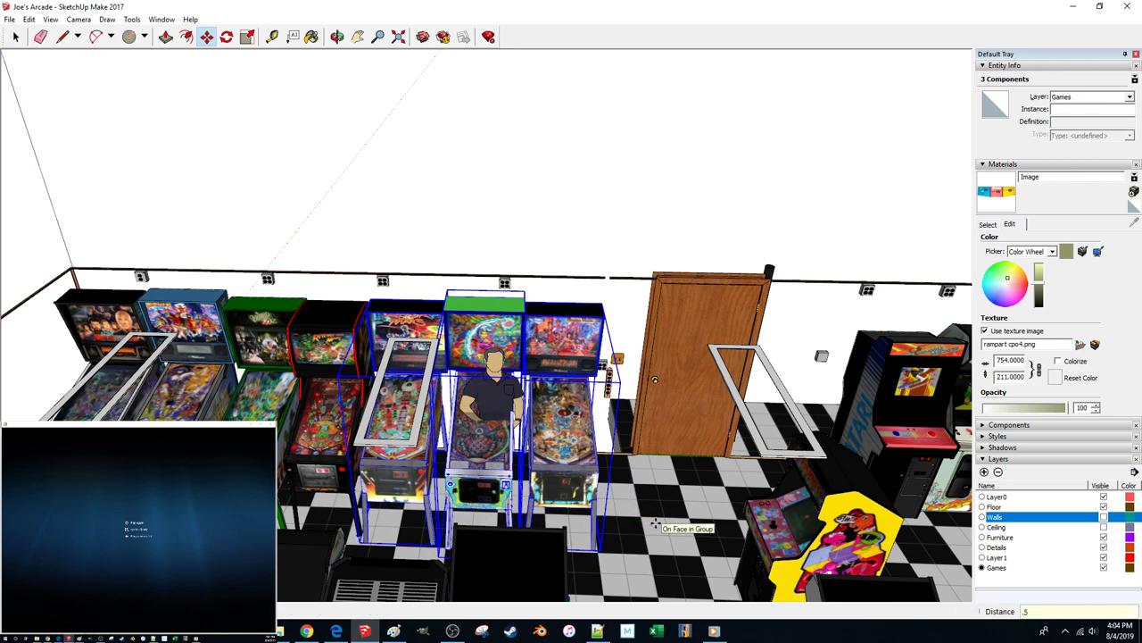
click(511, 488)
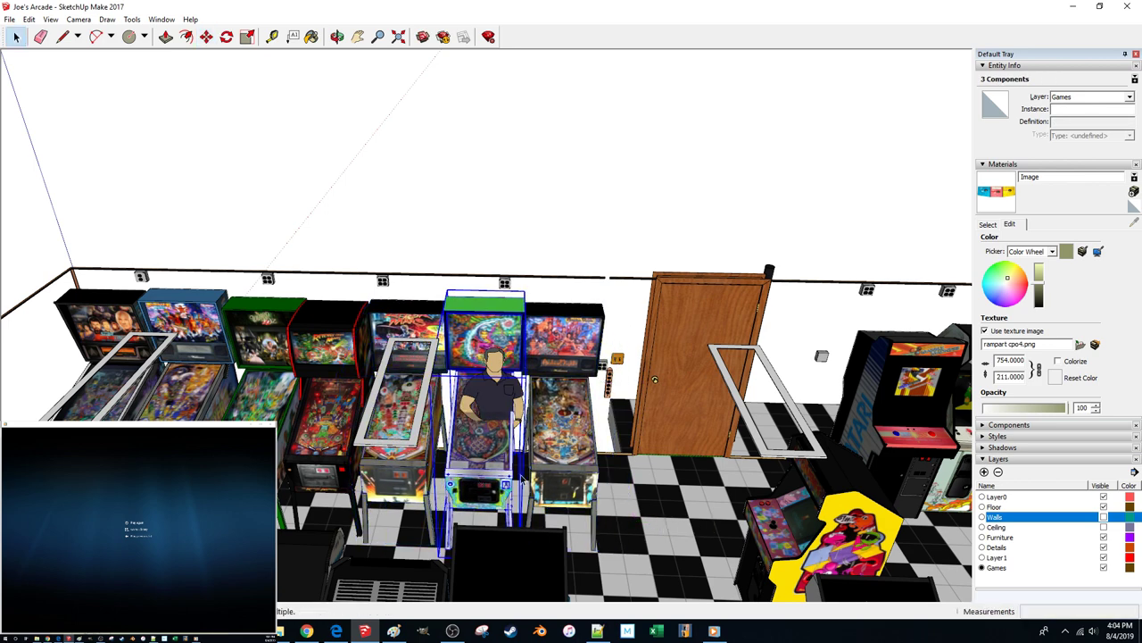
click(643, 518)
text(.5)
key(Return)
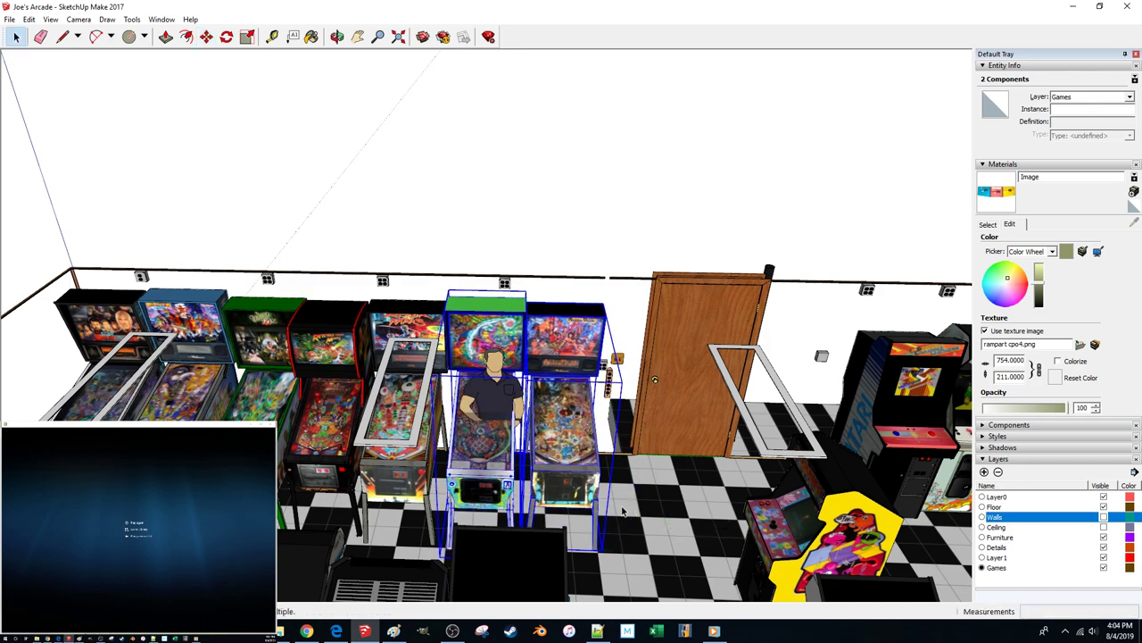
Shift the Arabian Nights pinball machine alone 0.5 inch along the row away from Cirqus Voltaire
click(639, 505)
text(.5)
key(Return)
Shift the Arabian Nights pinball machine 0.5 inch along the row toward Cirqus Voltaire
middle_drag(654, 506, 541, 481)
key(space)
click(547, 279)
scroll(545, 288, up, 2)
scroll(525, 299, up, 6)
middle_drag(525, 301, 484, 305)
key(m)
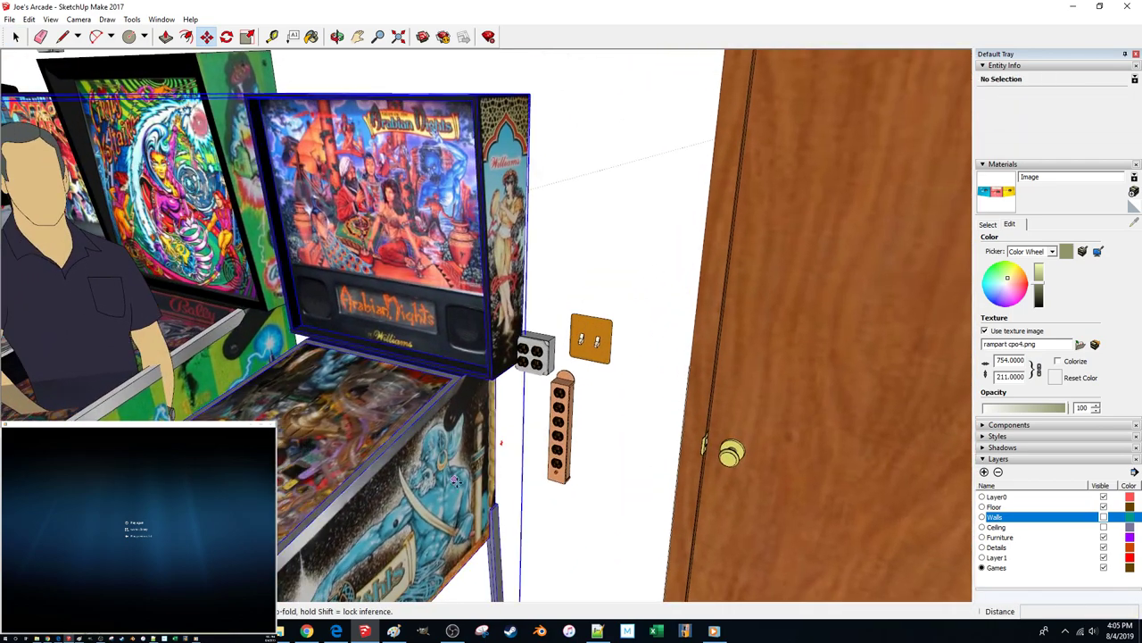
click(457, 481)
text(.5)
key(Return)
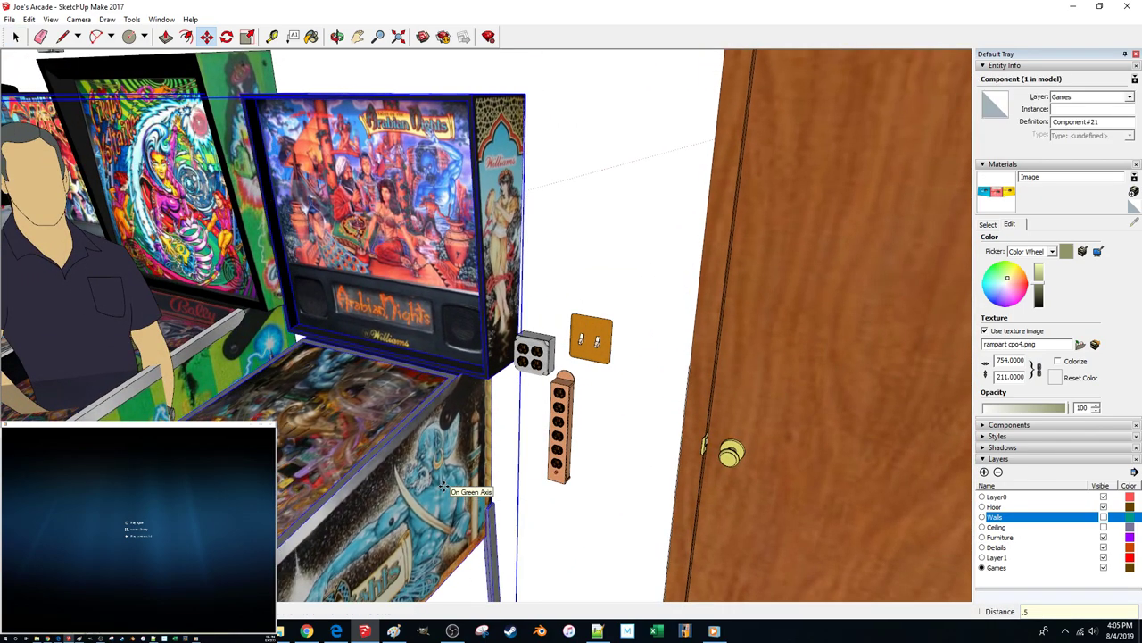
Shift the Arabian Nights pinball machine 0.25 inch back along the row, away from Cirqus Voltaire
middle_drag(448, 478, 466, 422)
click(473, 475)
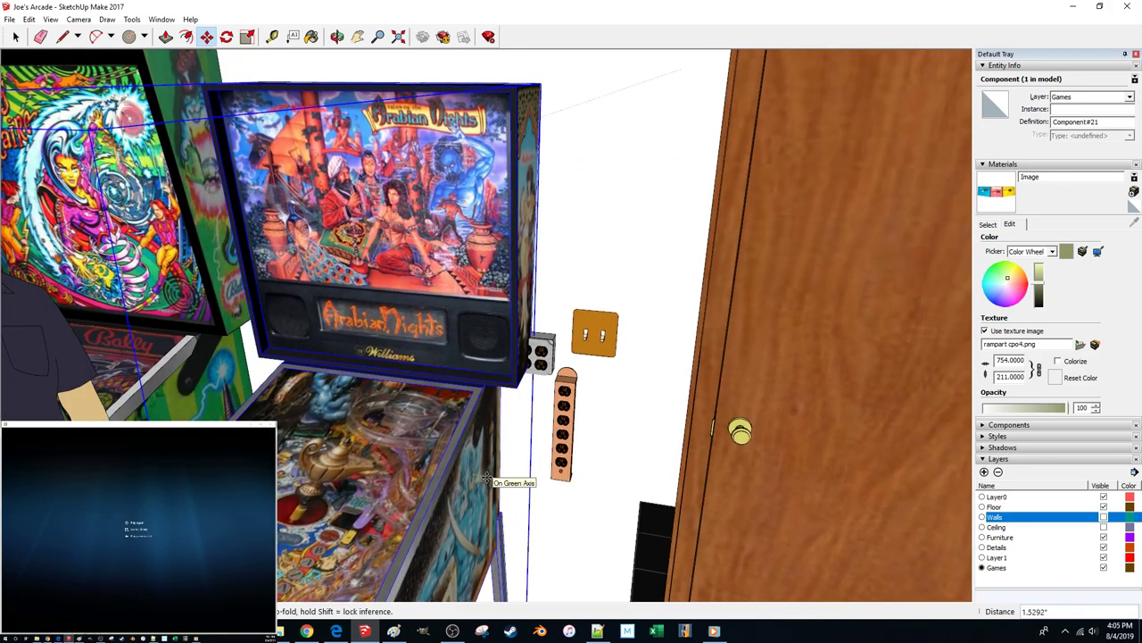
text(.25)
key(Return)
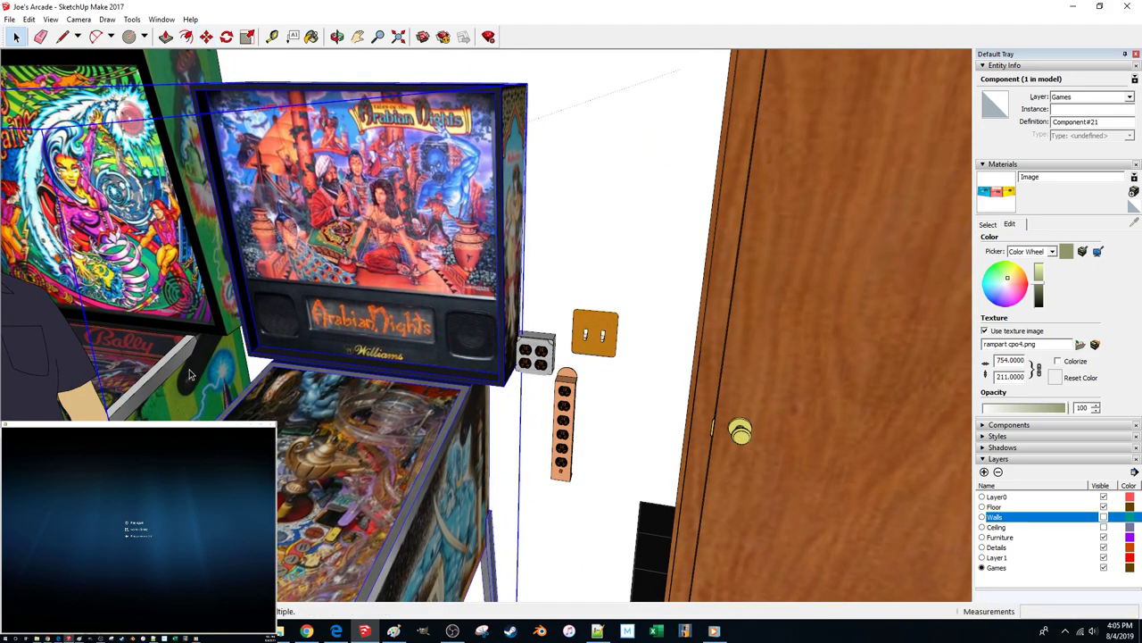
Shift Cirqus Voltaire and Arabian Nights together toward Attack from Mars in two moves of 0.25 inch each, and clear the selection
click(311, 456)
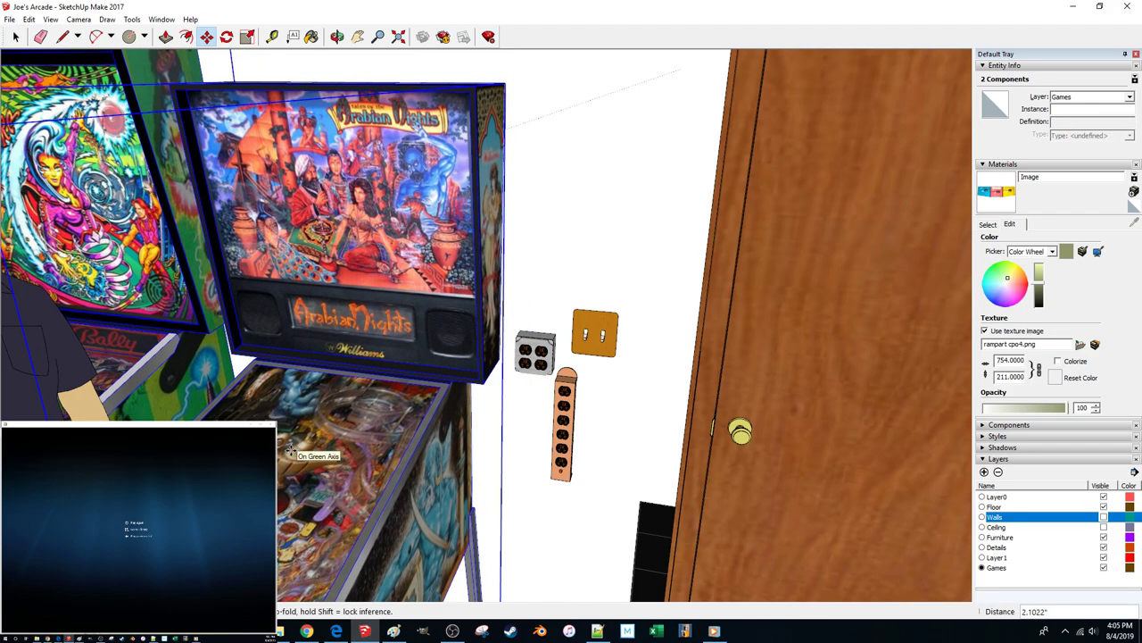
text(.25)
key(Return)
scroll(292, 449, down, 6)
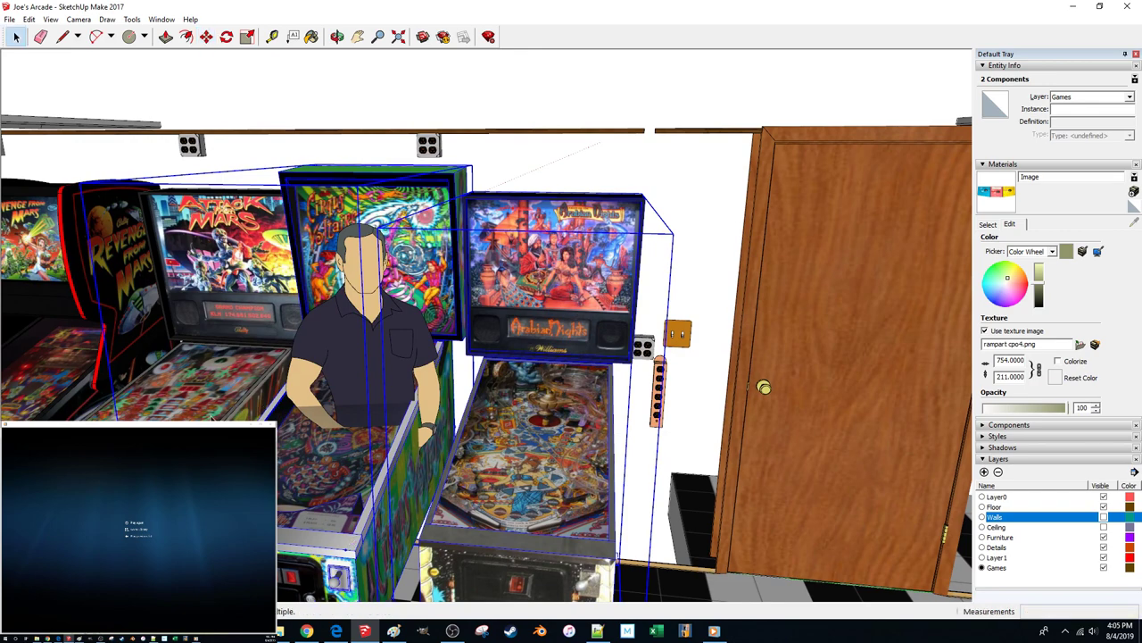
click(288, 469)
text(.25)
key(Return)
key(space)
shift+middle_drag(332, 100, 304, 131)
click(303, 130)
Make the Walls layer visible again to check the pinball row against the paneled wall
scroll(308, 135, up, 6)
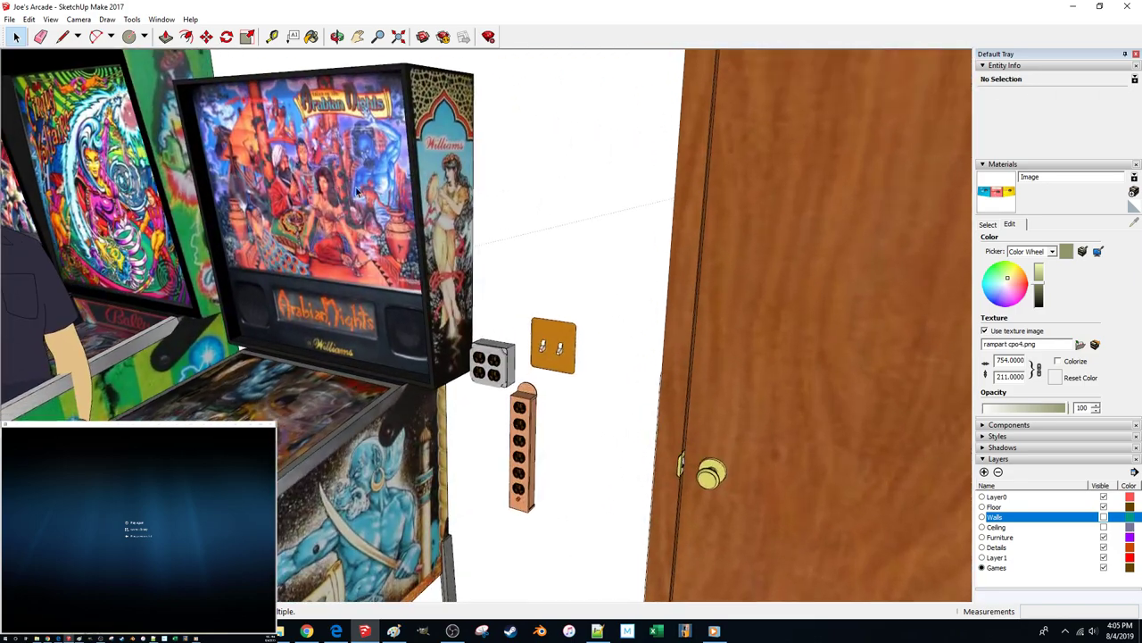
scroll(444, 205, down, 8)
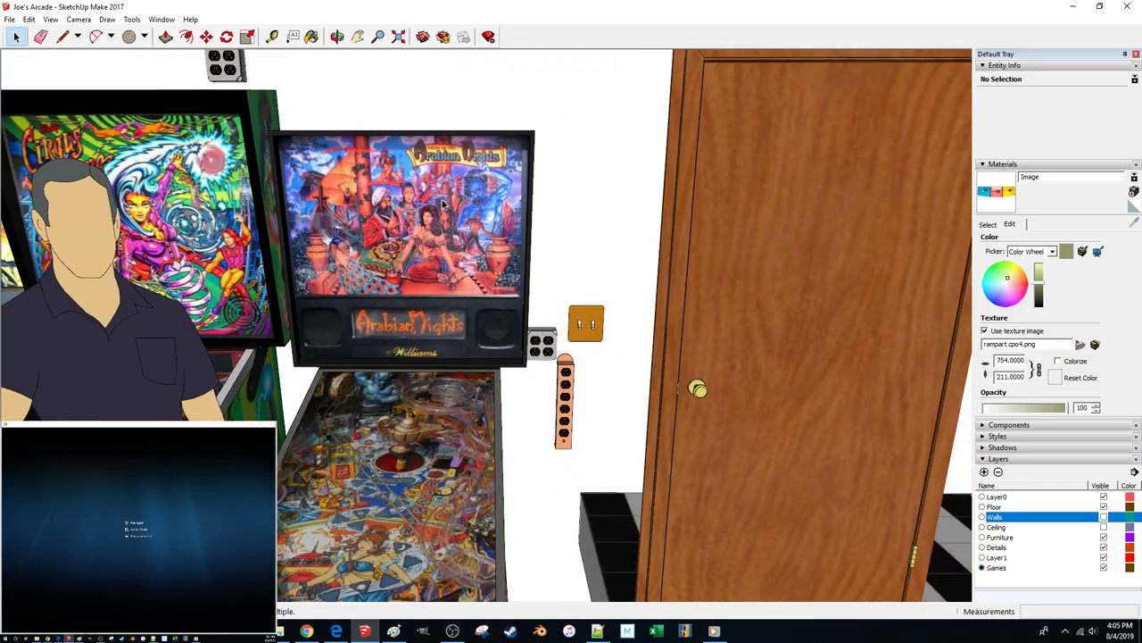
scroll(448, 205, down, 10)
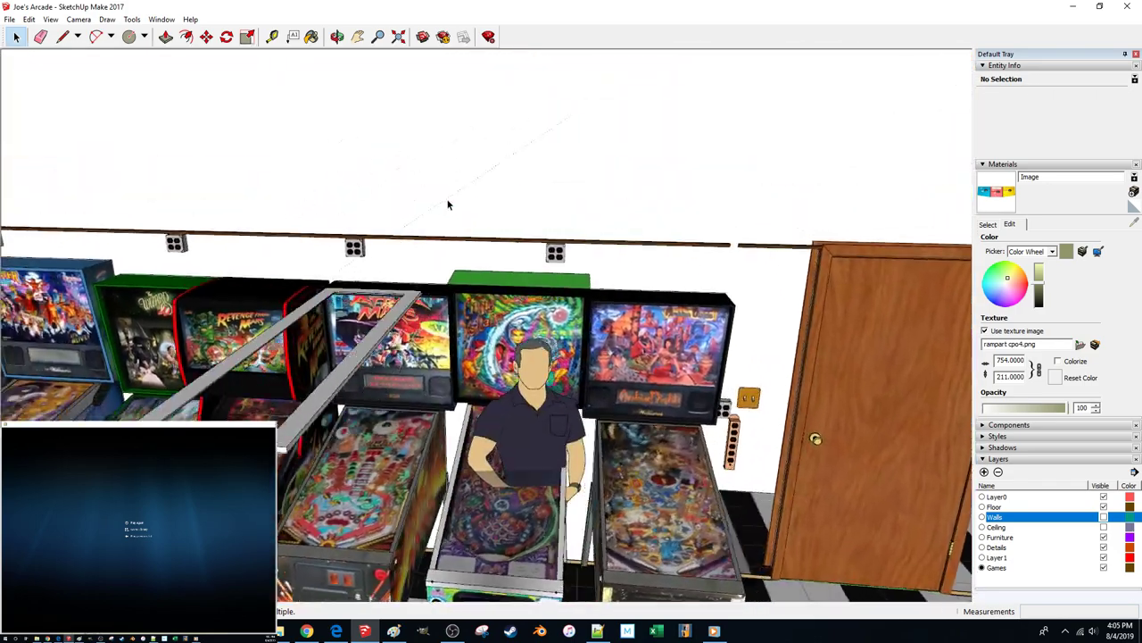
scroll(447, 198, down, 8)
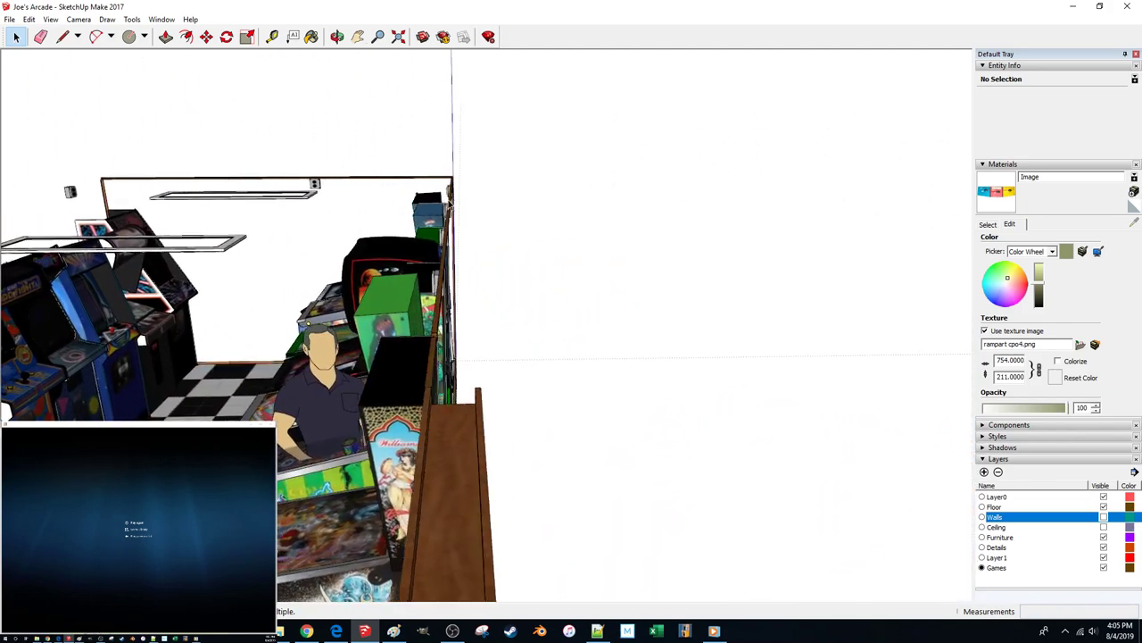
click(1104, 517)
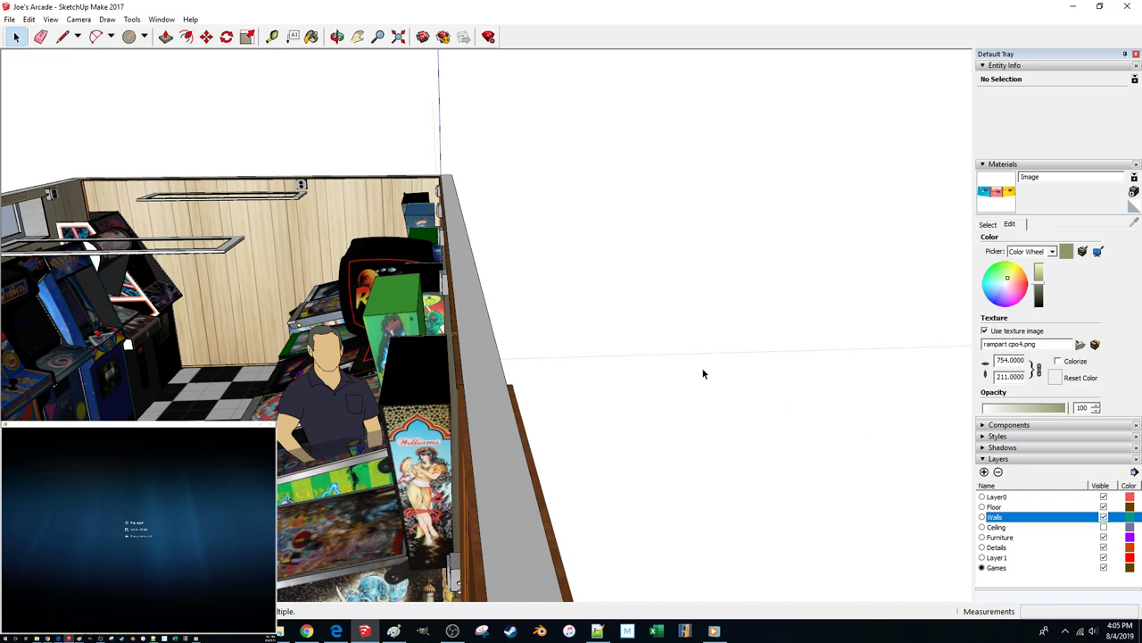
scroll(628, 335, up, 8)
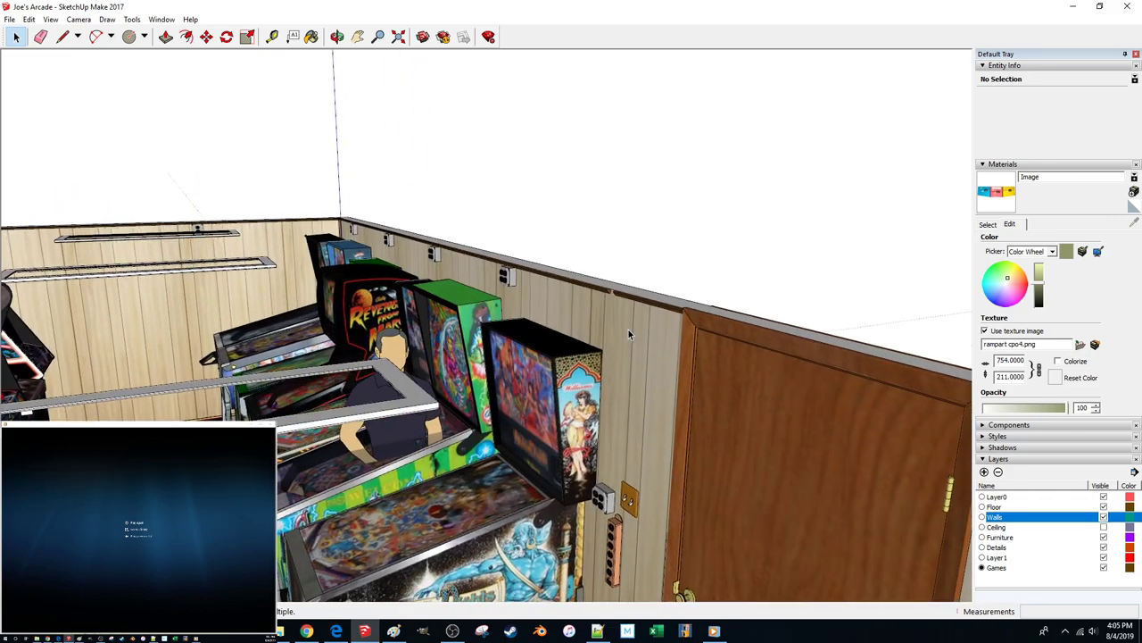
scroll(629, 333, down, 8)
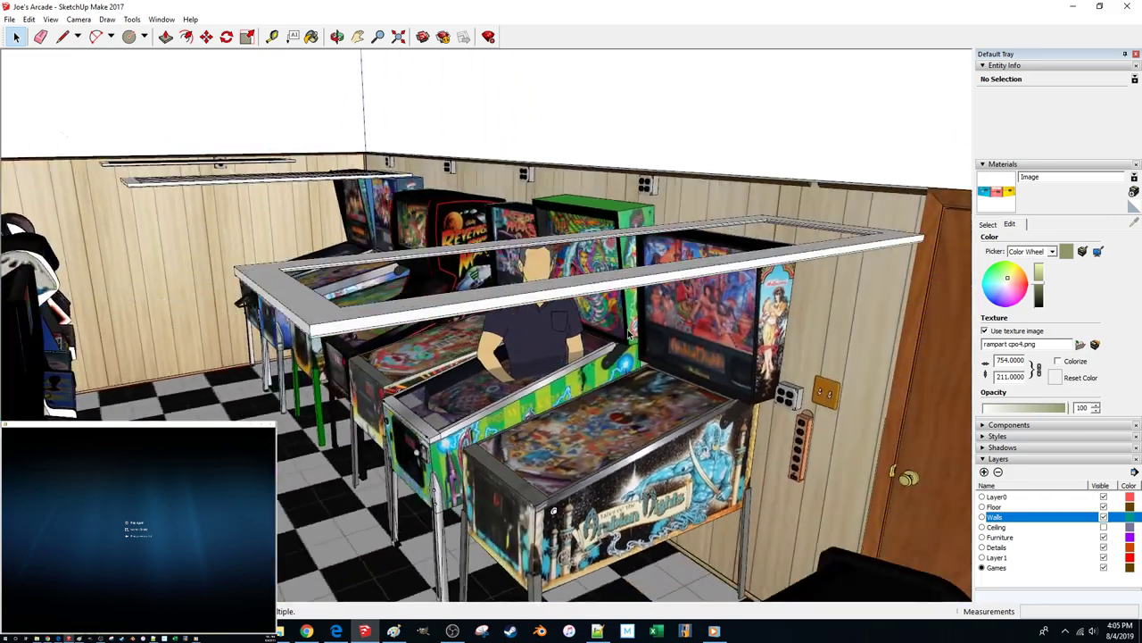
Move the standing man figure out of the pinball row onto the open floor near the door
middle_drag(628, 333, 305, 311)
click(603, 303)
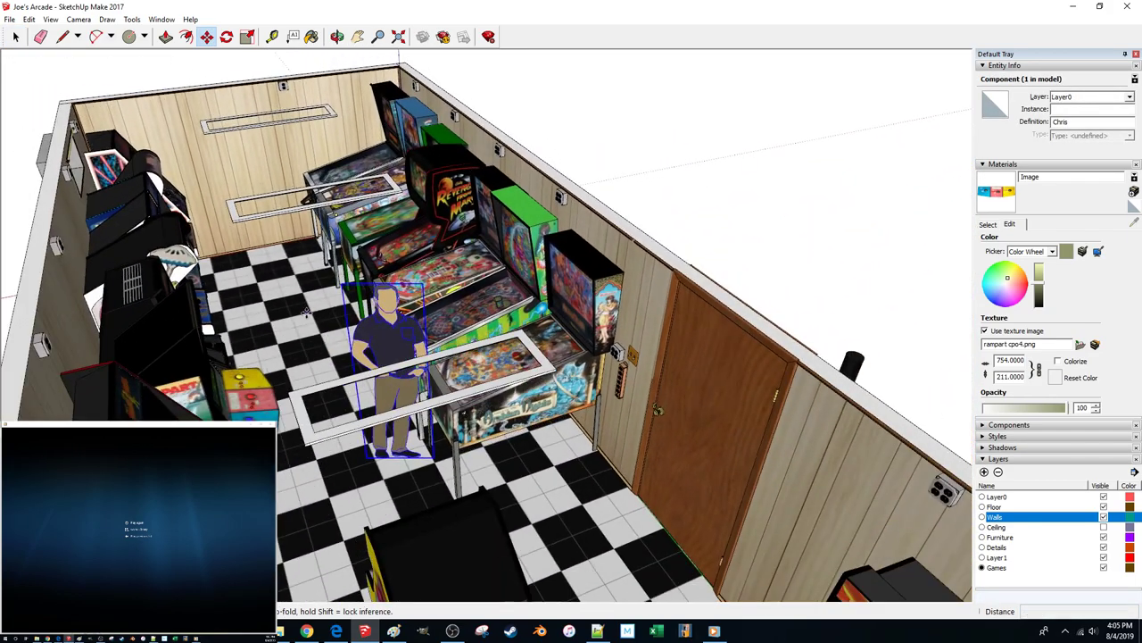
middle_drag(391, 394, 580, 280)
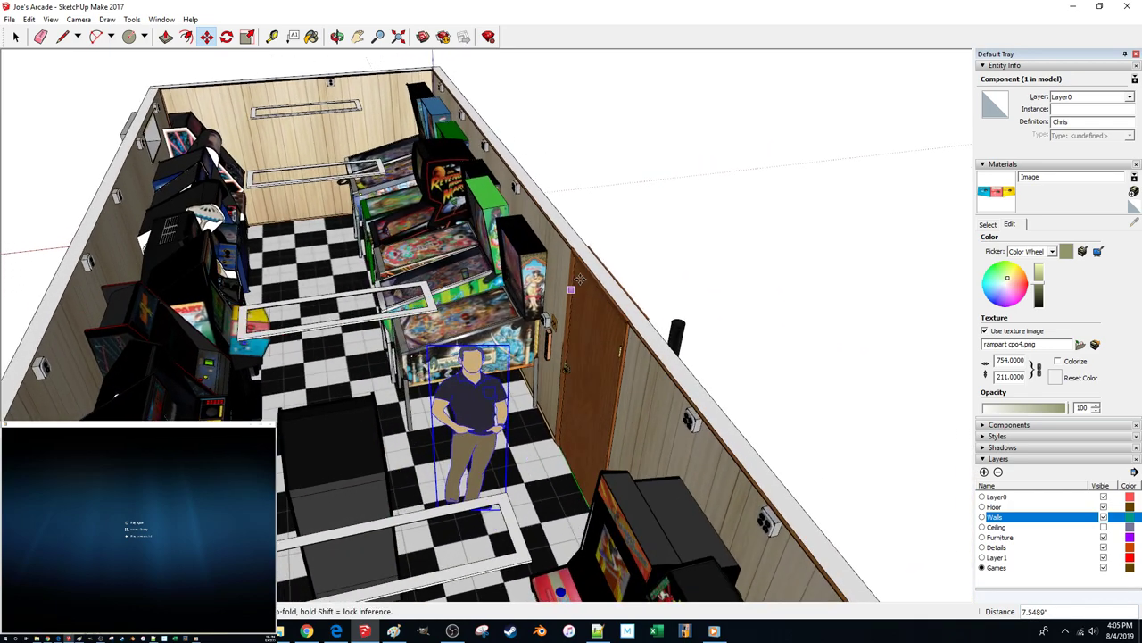
click(720, 221)
Make the Ceiling layer visible again while viewing the Major Havoc and Rampart cabinets
middle_drag(668, 253, 683, 225)
scroll(679, 226, up, 10)
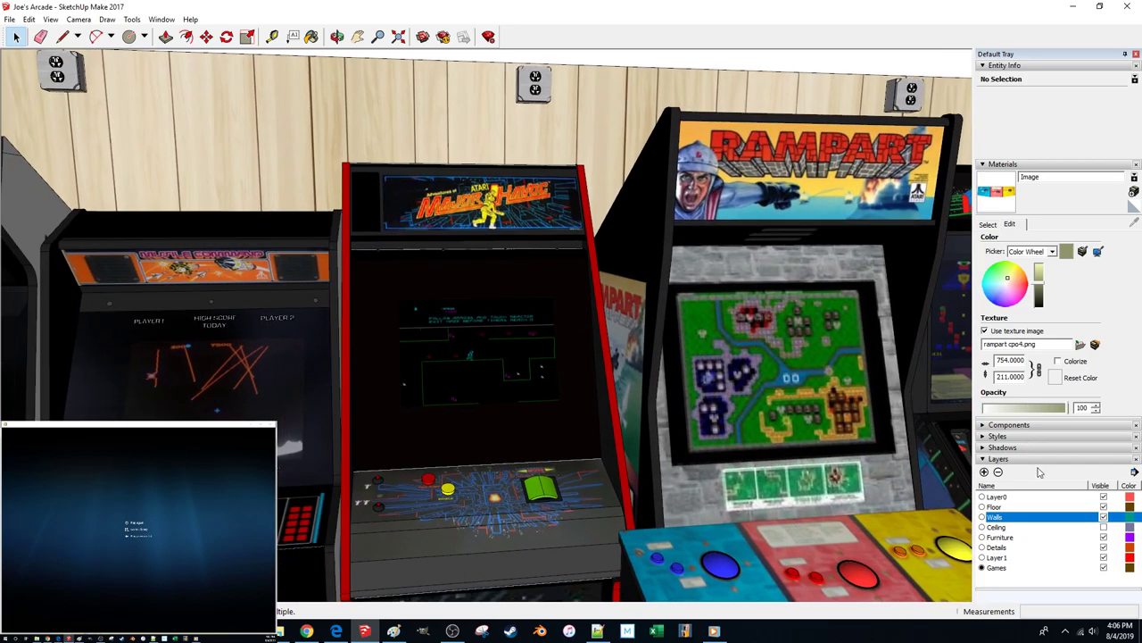
click(1104, 526)
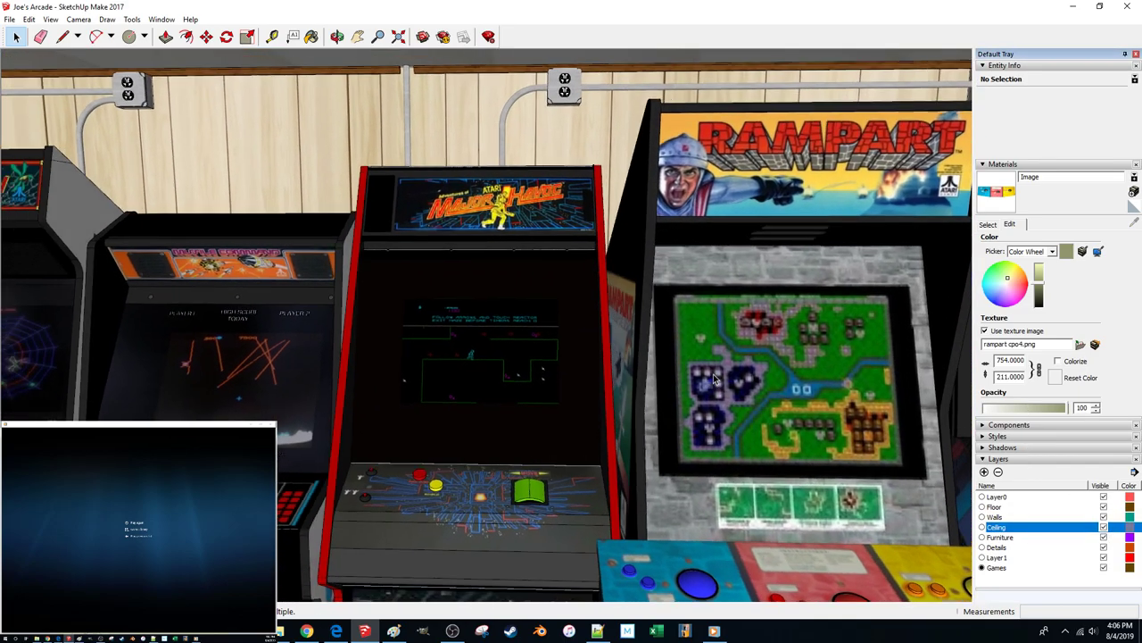